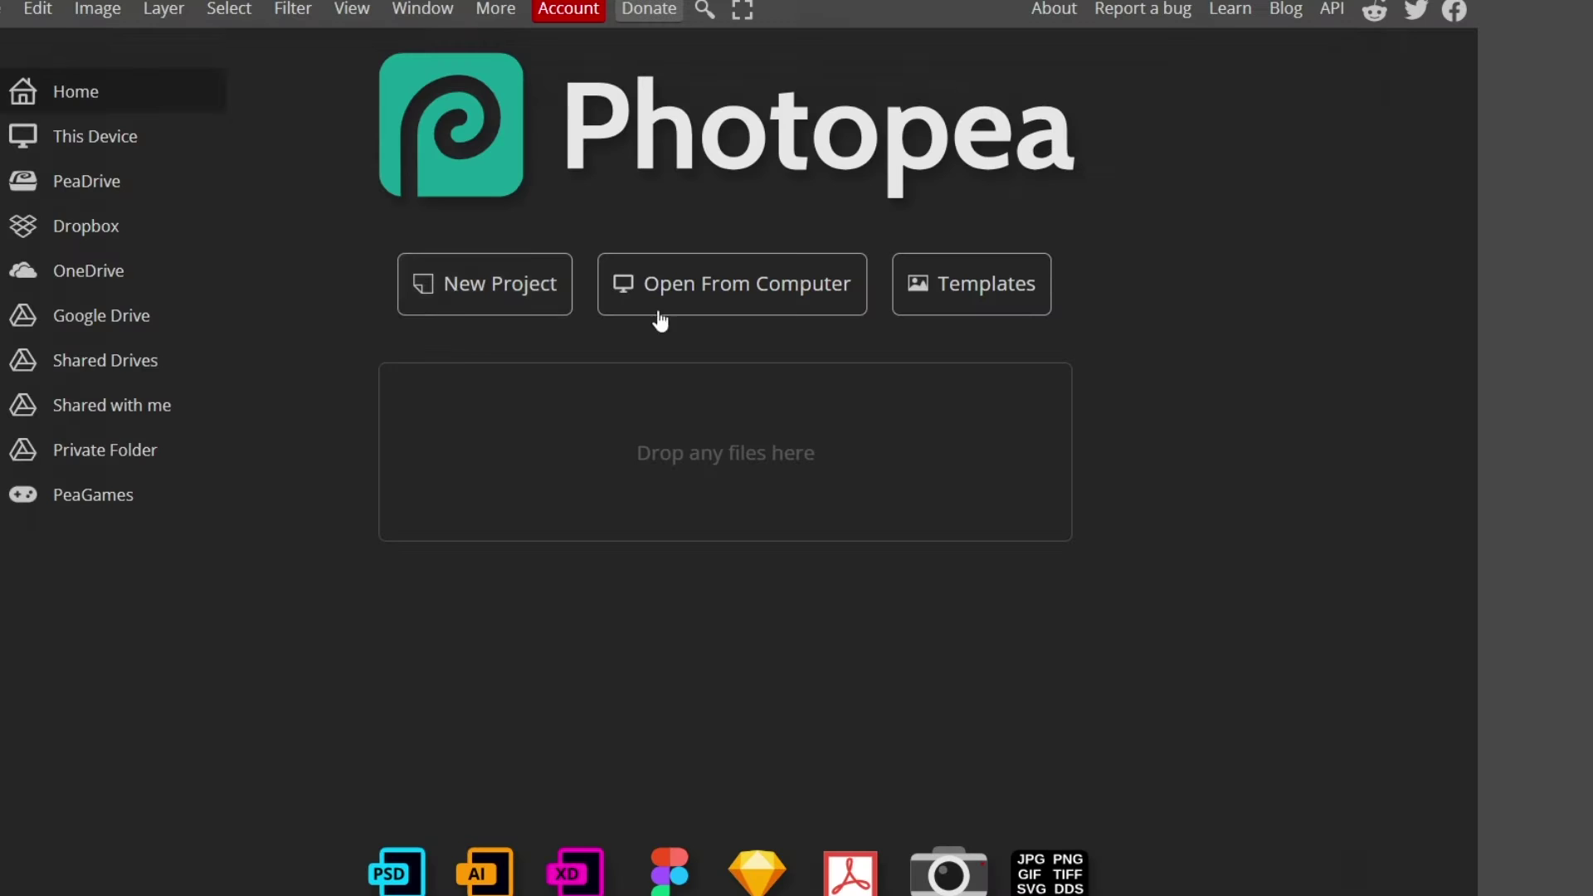
Create a new Photopea project 1920 pixels wide and 1080 pixels high with a white background
{"action": "left_click", "coordinate": [490, 281]}
{"action": "type", "text": "1920"}
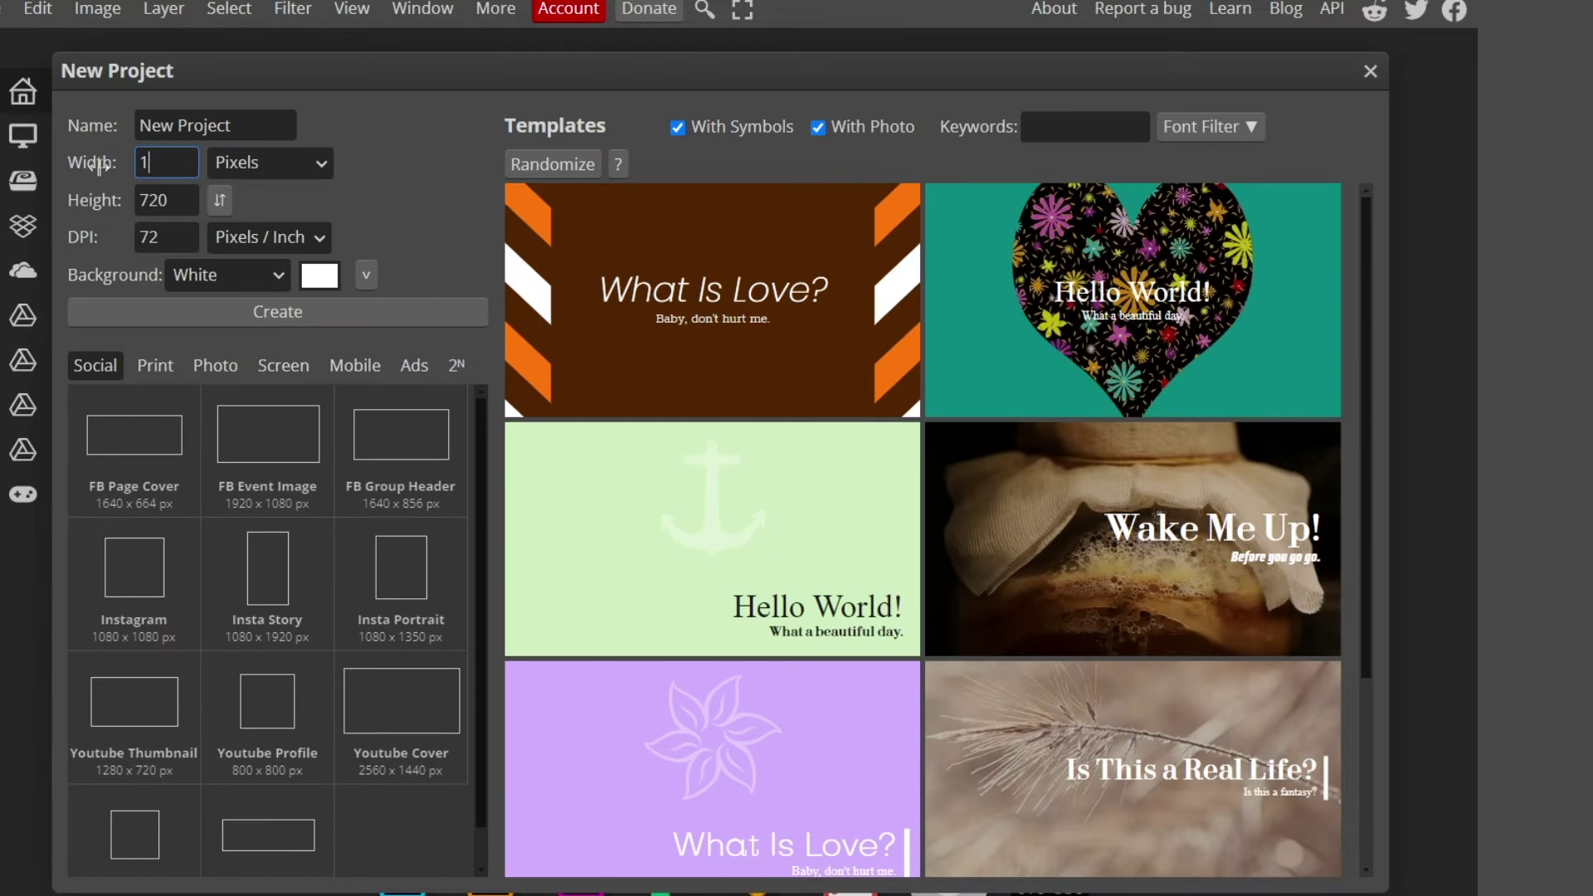
{"action": "double_click", "coordinate": [162, 200]}
{"action": "type", "text": "1080"}
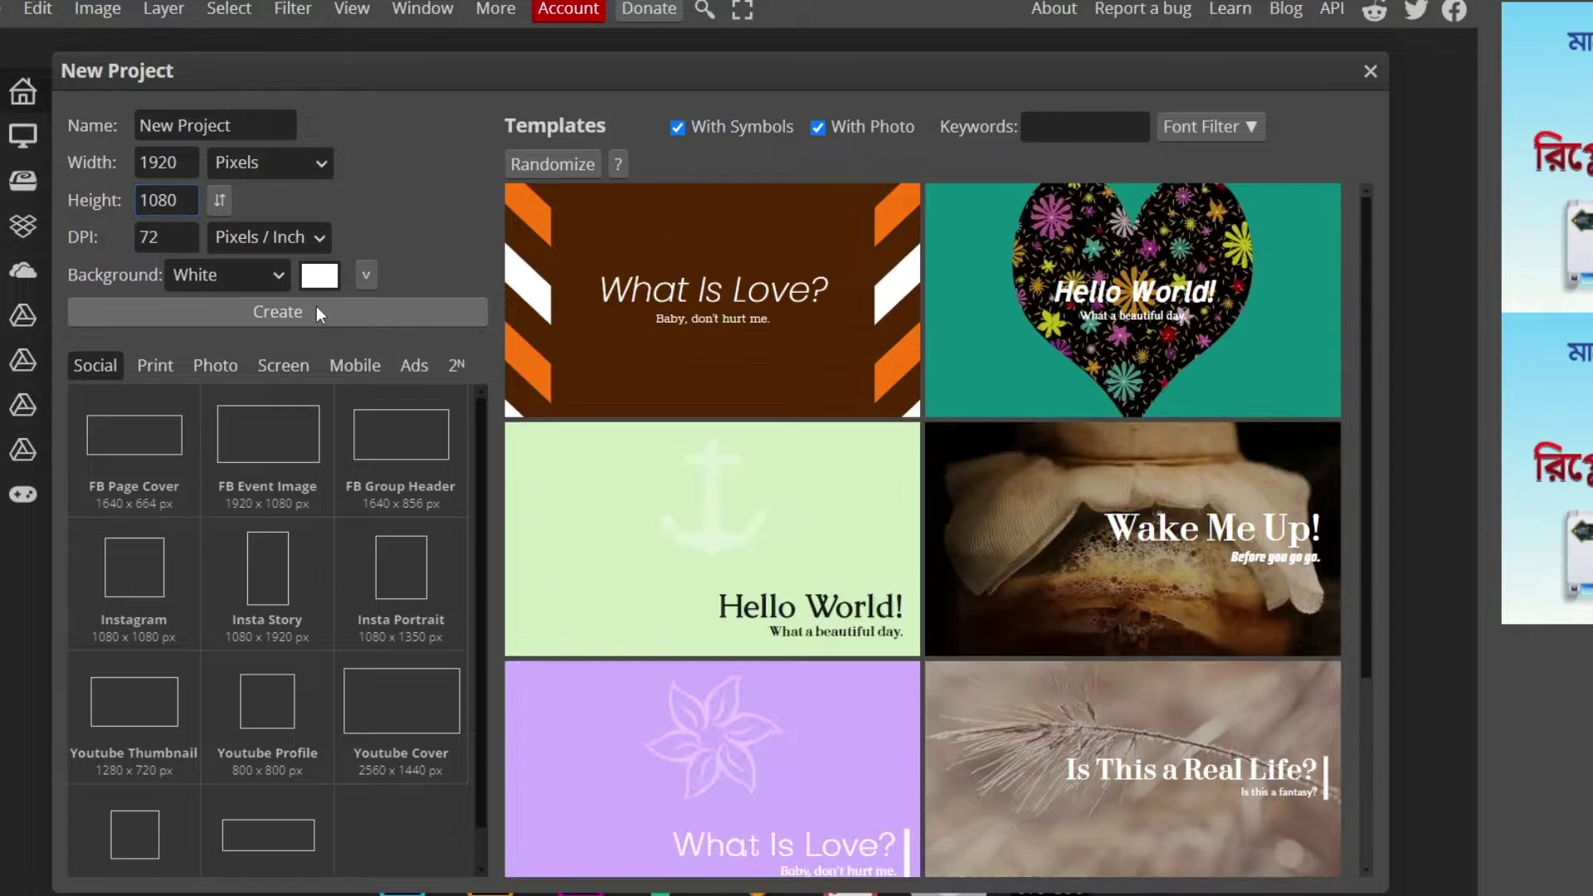
{"action": "left_click", "coordinate": [316, 306]}
{"action": "scroll", "coordinate": [542, 398], "scroll_direction": "down", "scroll_amount": 3}
{"action": "scroll", "coordinate": [542, 398], "scroll_direction": "up", "scroll_amount": 3}
{"action": "left_click", "coordinate": [3, 482]}
{"action": "left_click", "coordinate": [3, 445]}
{"action": "left_click", "coordinate": [4, 409]}
{"action": "left_click", "coordinate": [4, 373]}
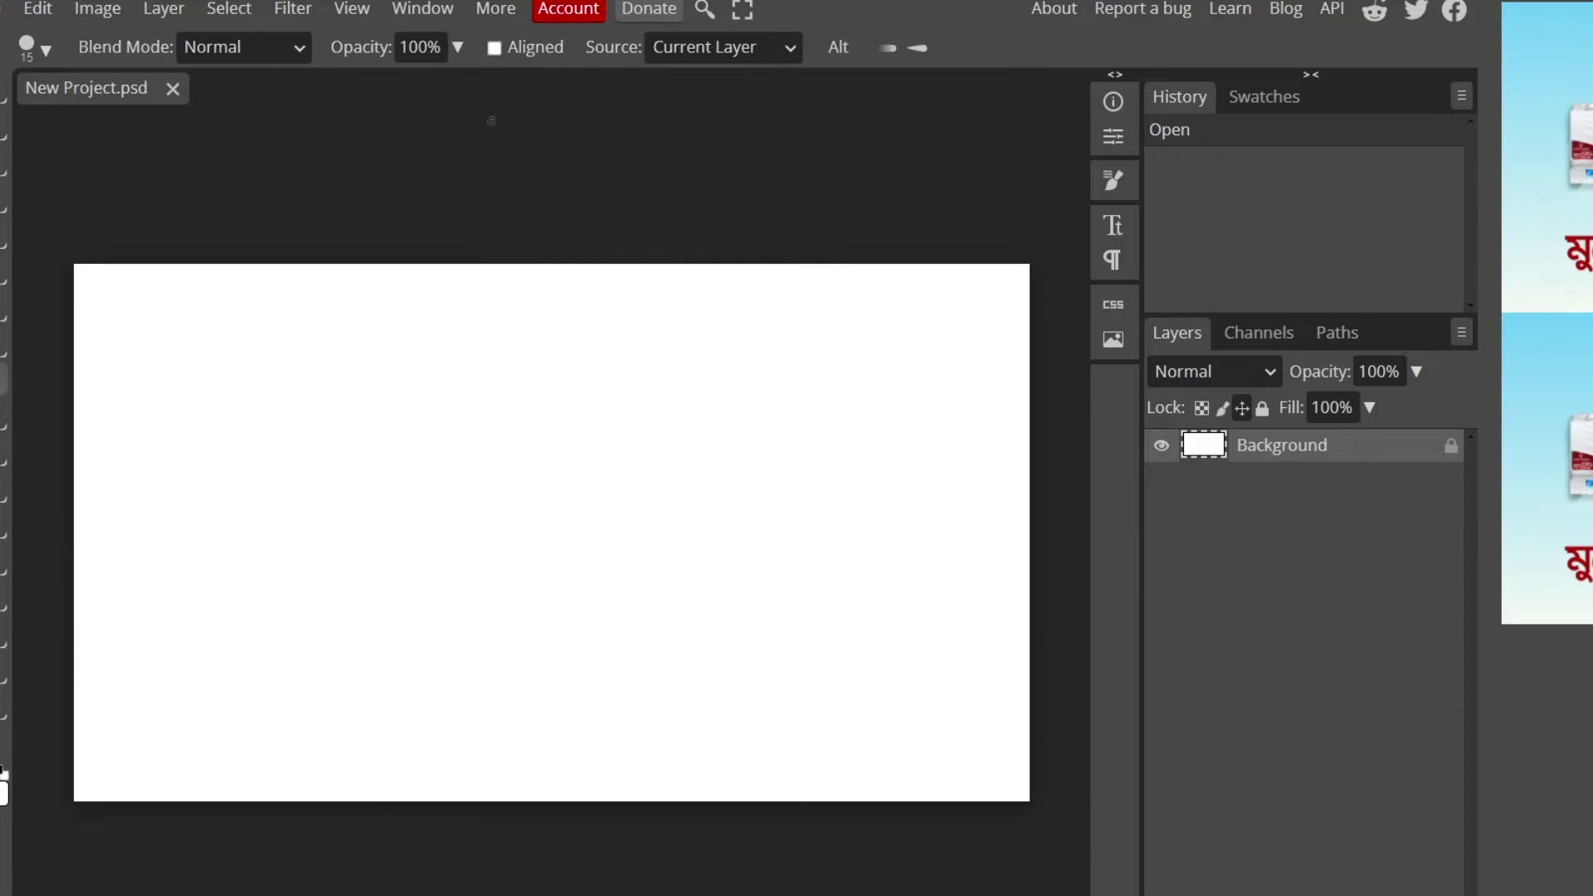
{"action": "key", "text": "v"}
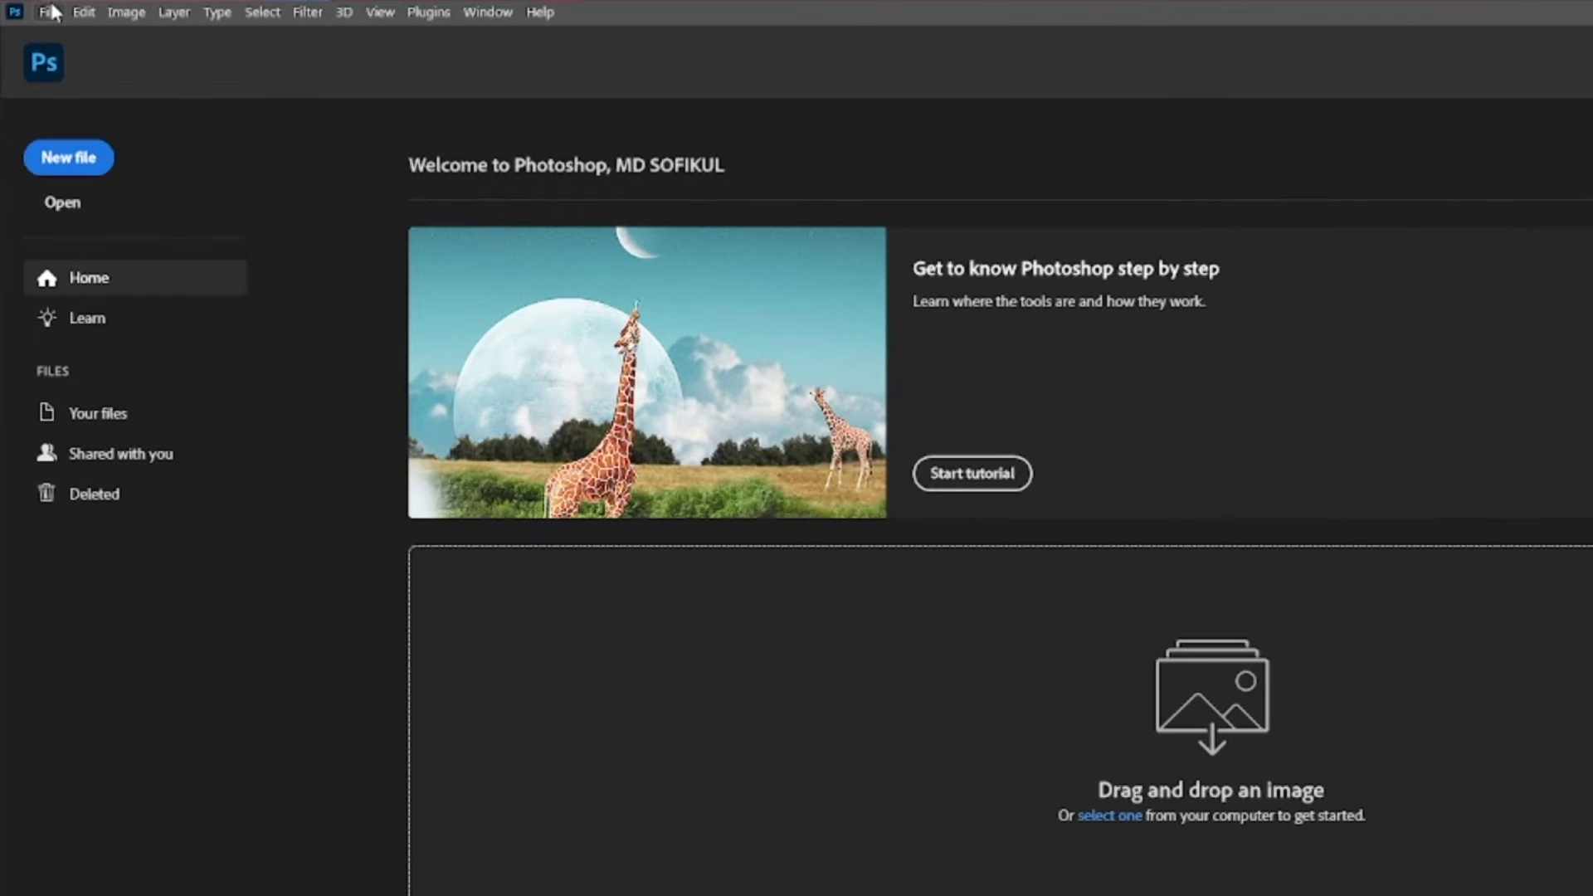
Switch to Photoshop and create a new 1920 × 1080 pixel document at 72 pixels/inch
{"action": "left_click", "coordinate": [50, 11]}
{"action": "left_click", "coordinate": [66, 34]}
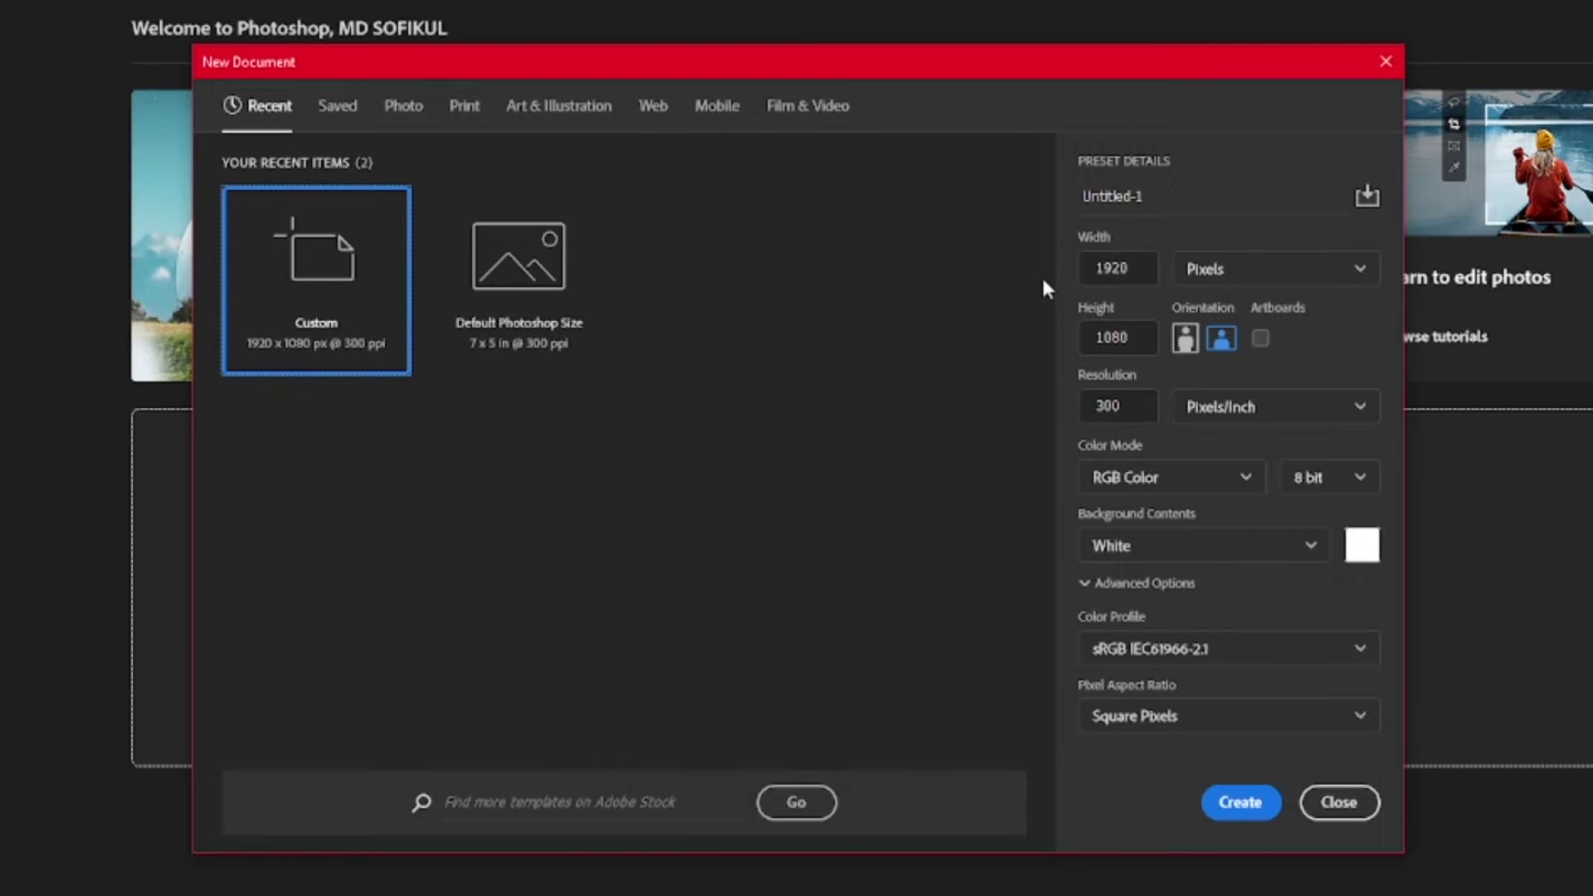
{"action": "left_click", "coordinate": [1133, 403]}
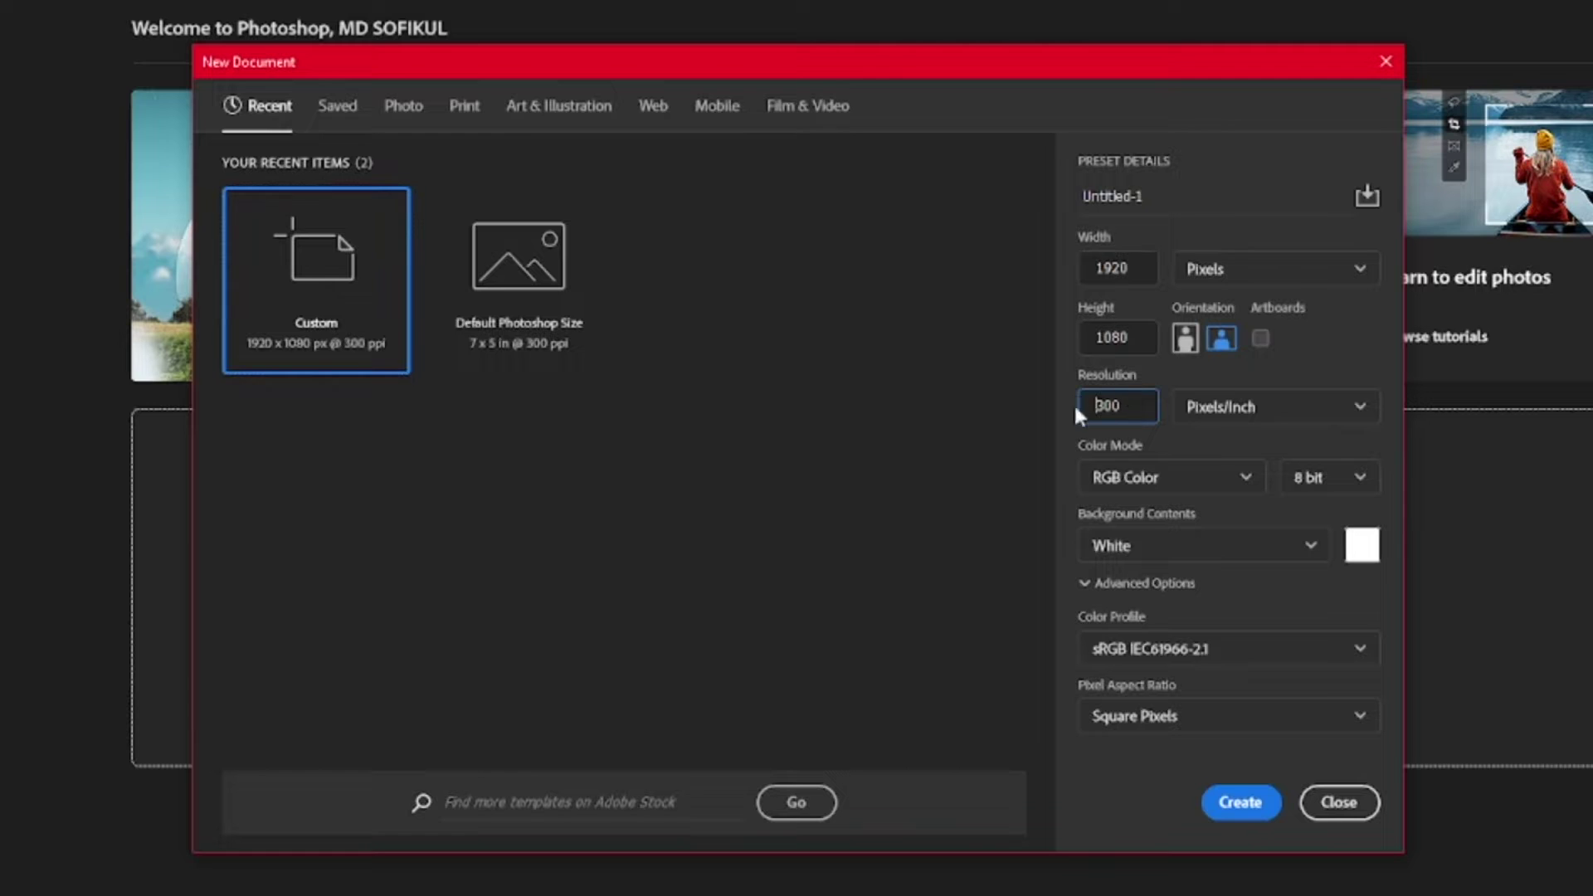
{"action": "double_click", "coordinate": [1107, 408]}
{"action": "type", "text": "72"}
{"action": "left_click", "coordinate": [1230, 805]}
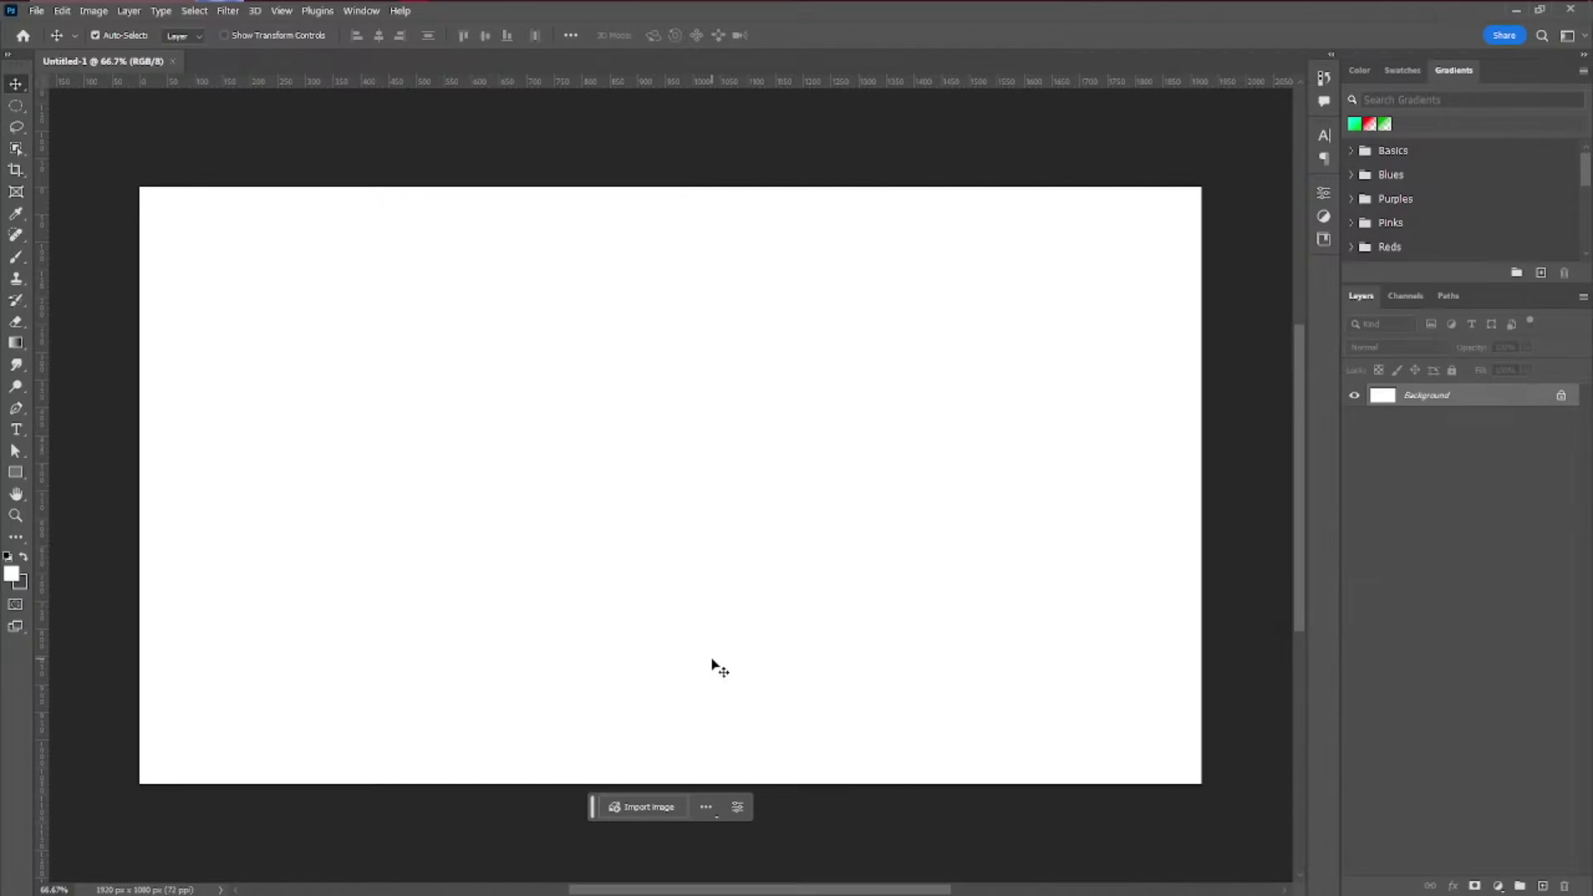
{"action": "scroll", "coordinate": [719, 670], "scroll_direction": "up", "scroll_amount": 1}
{"action": "left_click_drag", "start_coordinate": [701, 659], "coordinate": [692, 654]}
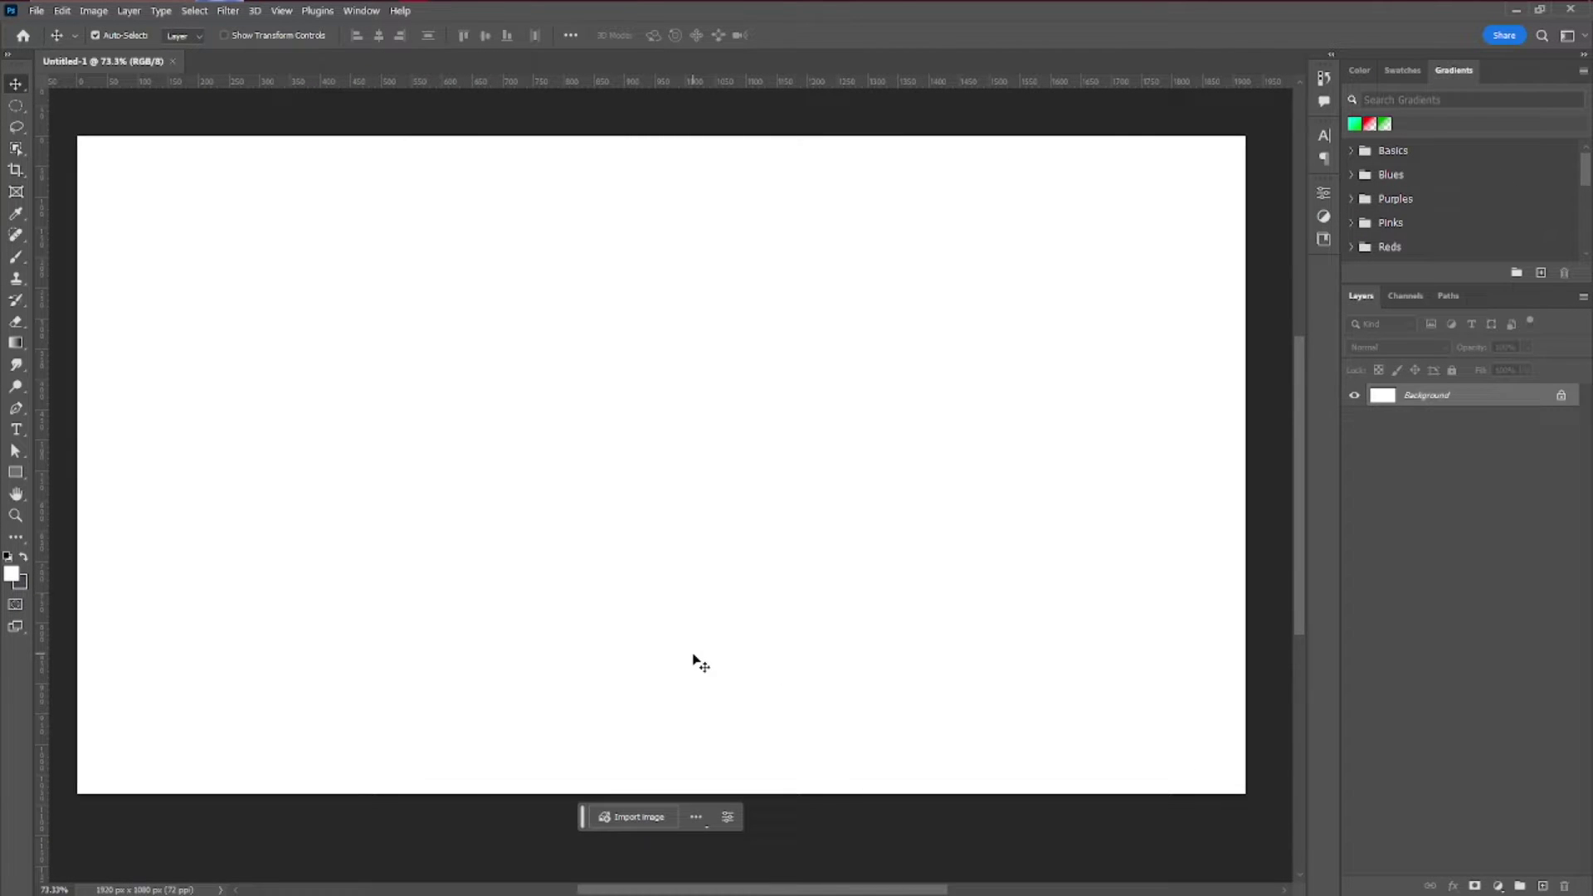
Open the photo IMG_E2138.JPG from the Assets folder as a separate document
{"action": "left_click", "coordinate": [321, 9]}
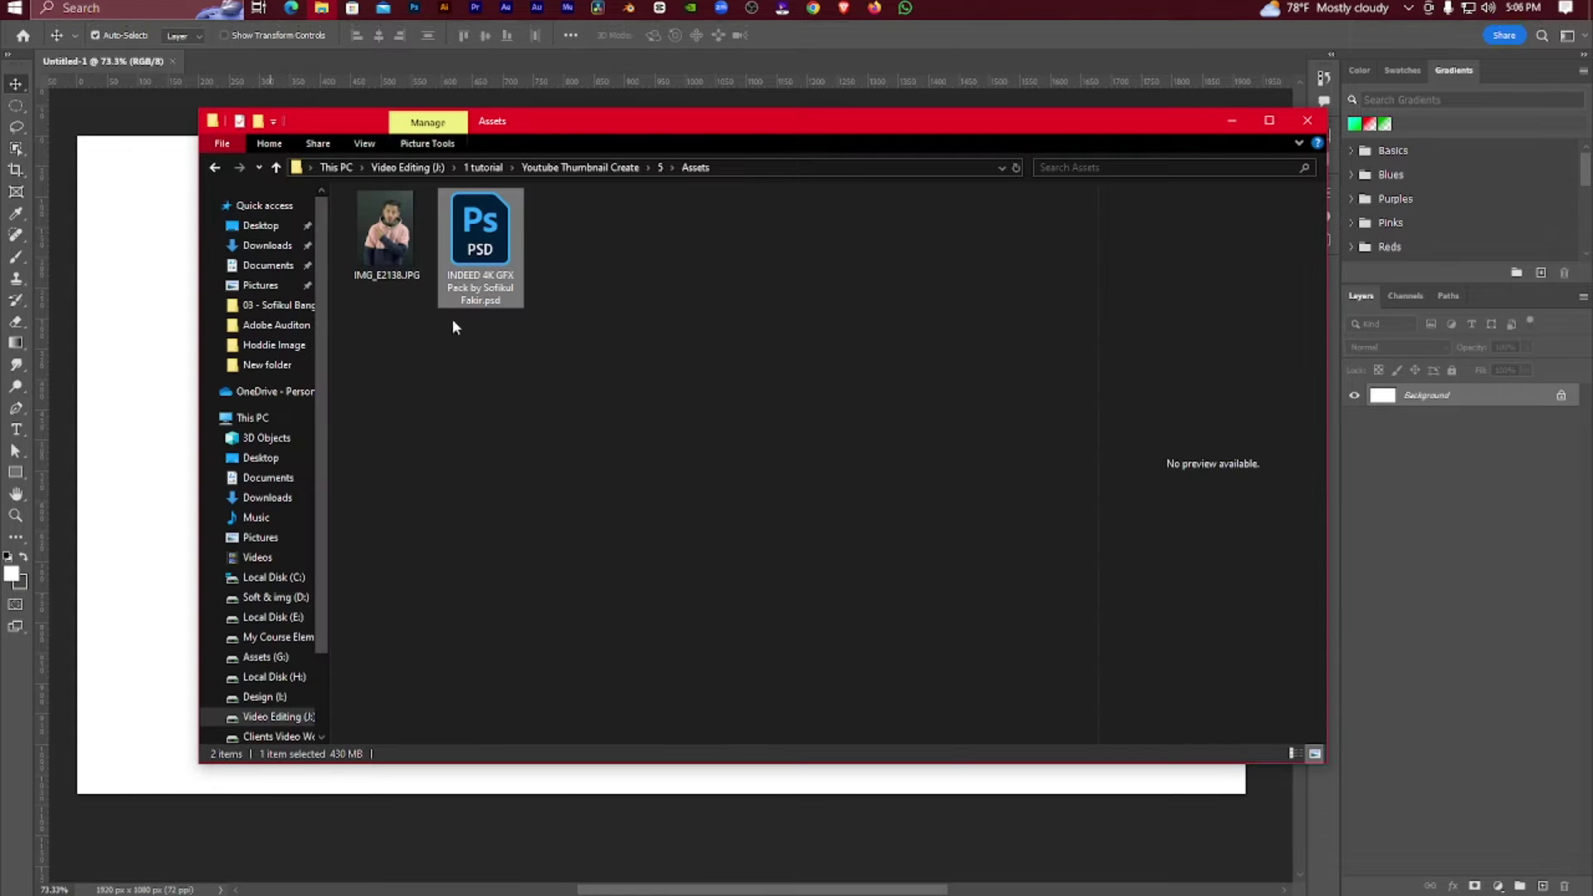
{"action": "left_click_drag", "start_coordinate": [386, 230], "coordinate": [435, 70]}
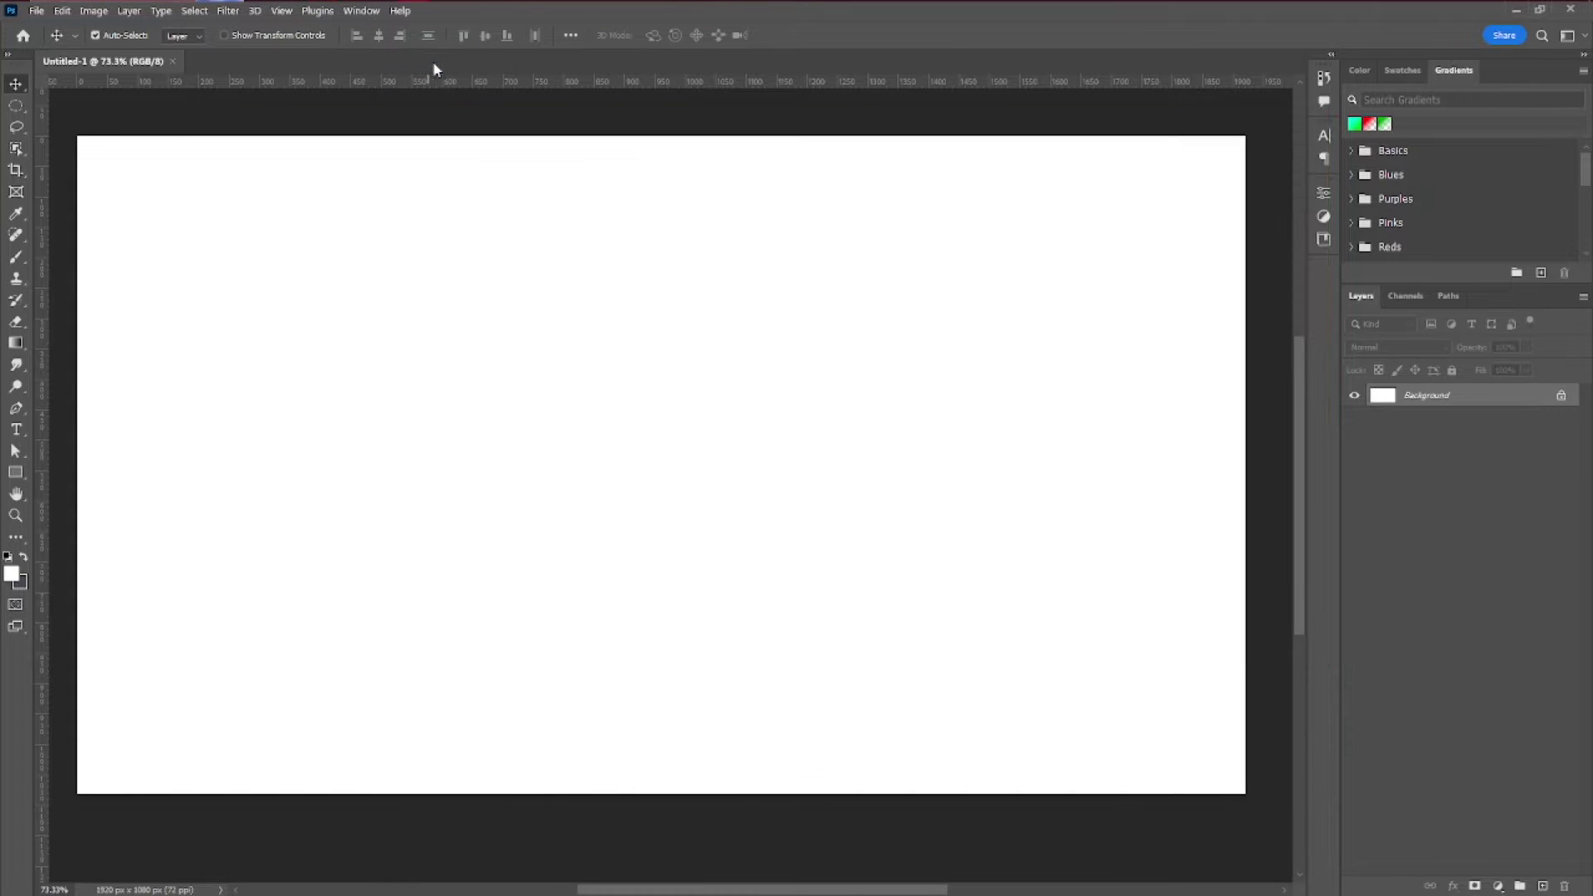
{"action": "scroll", "coordinate": [677, 468], "scroll_direction": "up", "scroll_amount": 3}
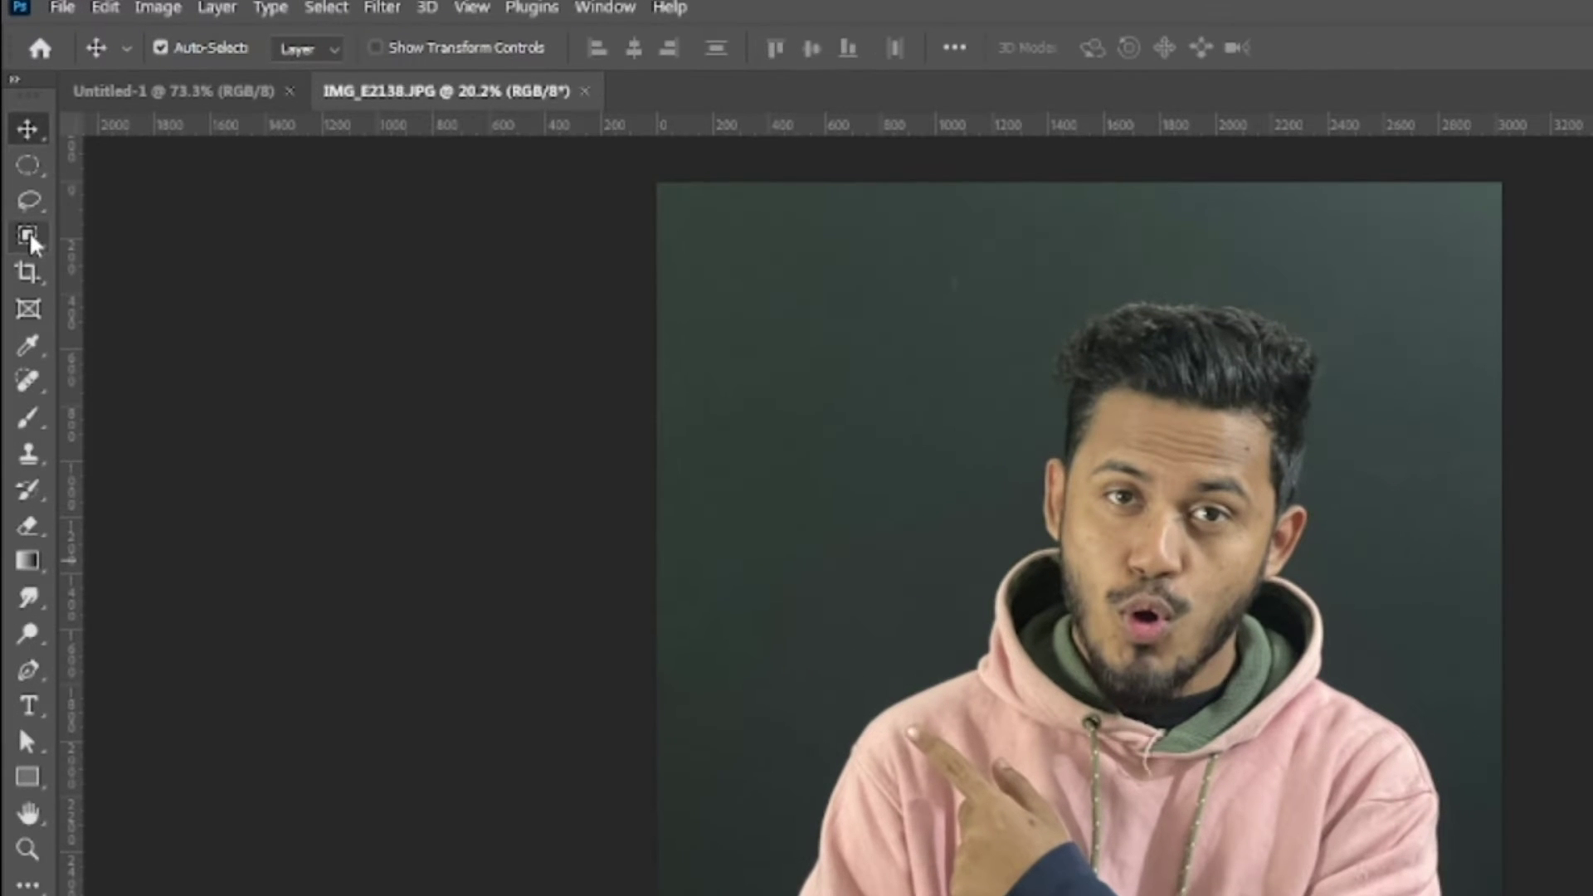
Activate the Quick Selection Tool, enter the Select and Mask workspace and automatically select the man as the subject
{"action": "right_click", "coordinate": [29, 236]}
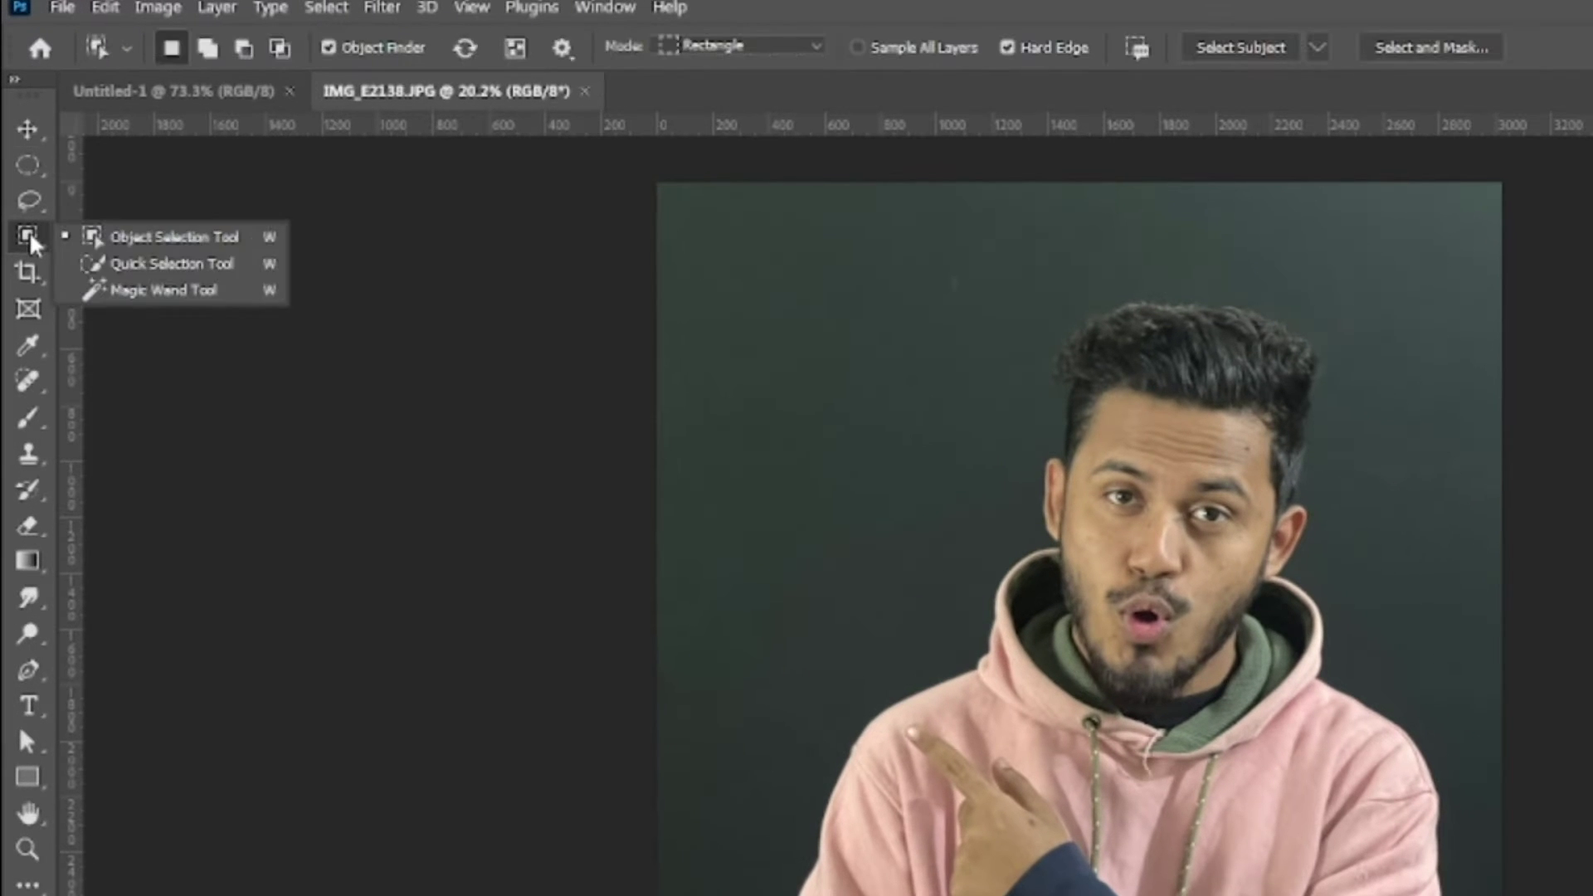
{"action": "left_click", "coordinate": [200, 265]}
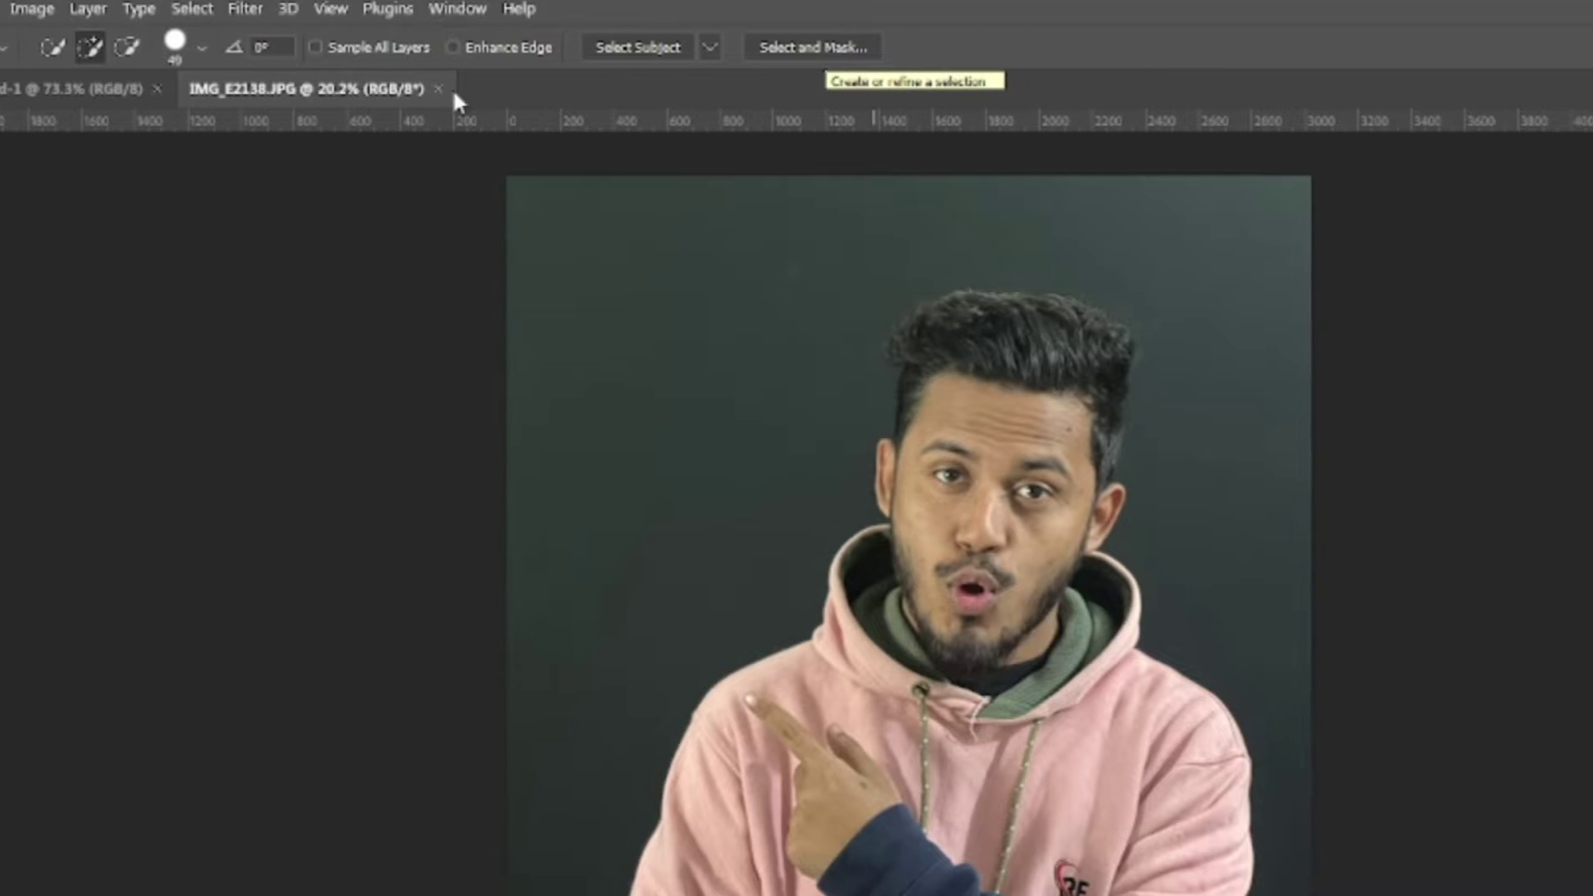
{"action": "left_click", "coordinate": [306, 10]}
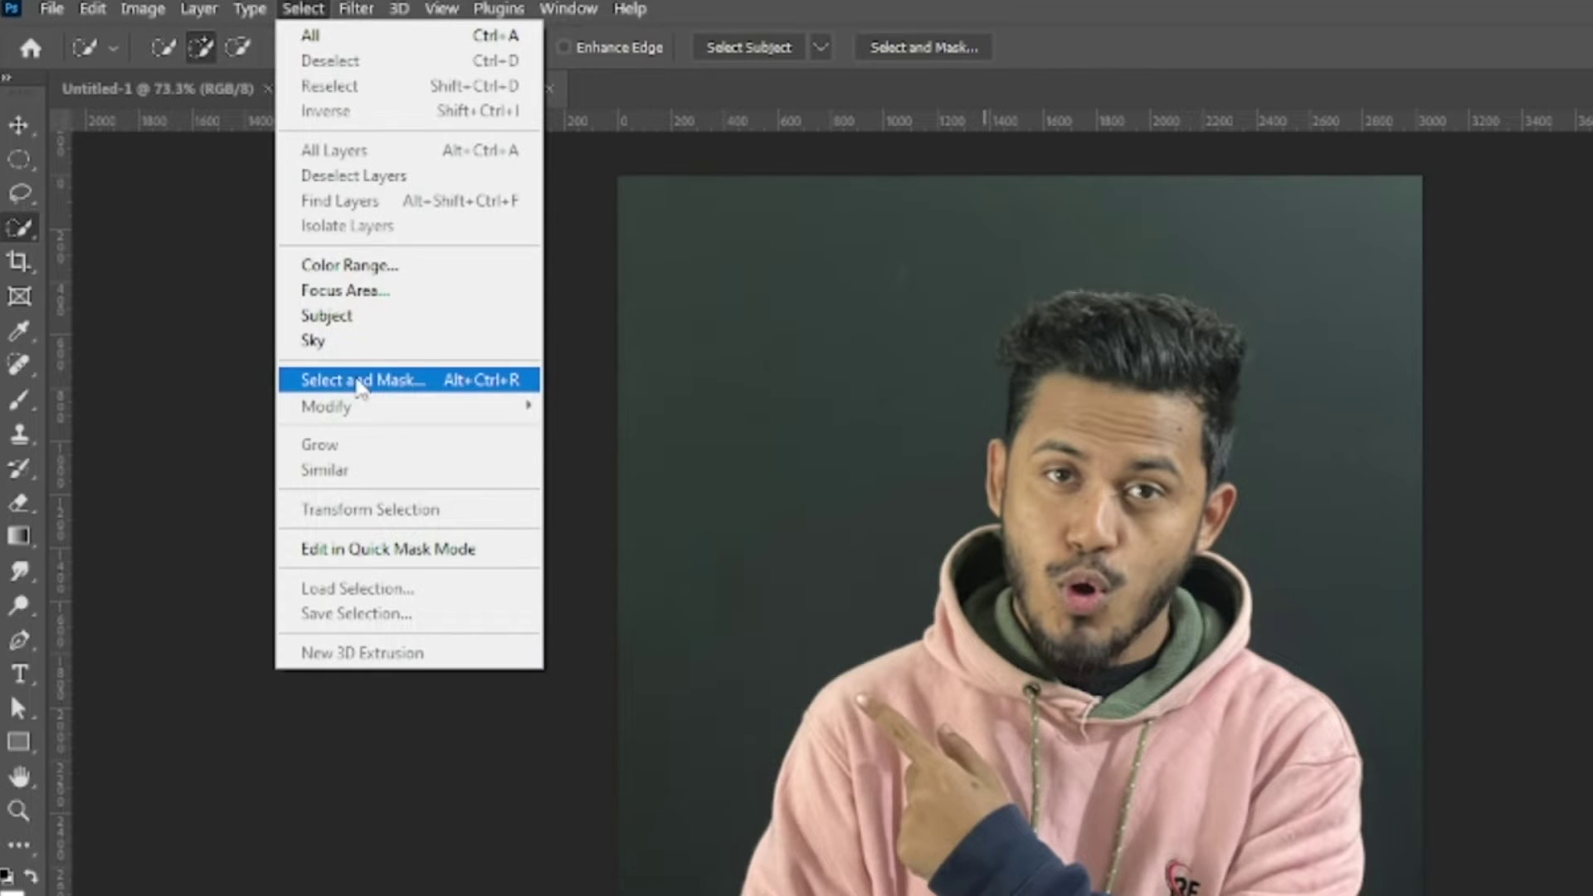
{"action": "left_click", "coordinate": [350, 380]}
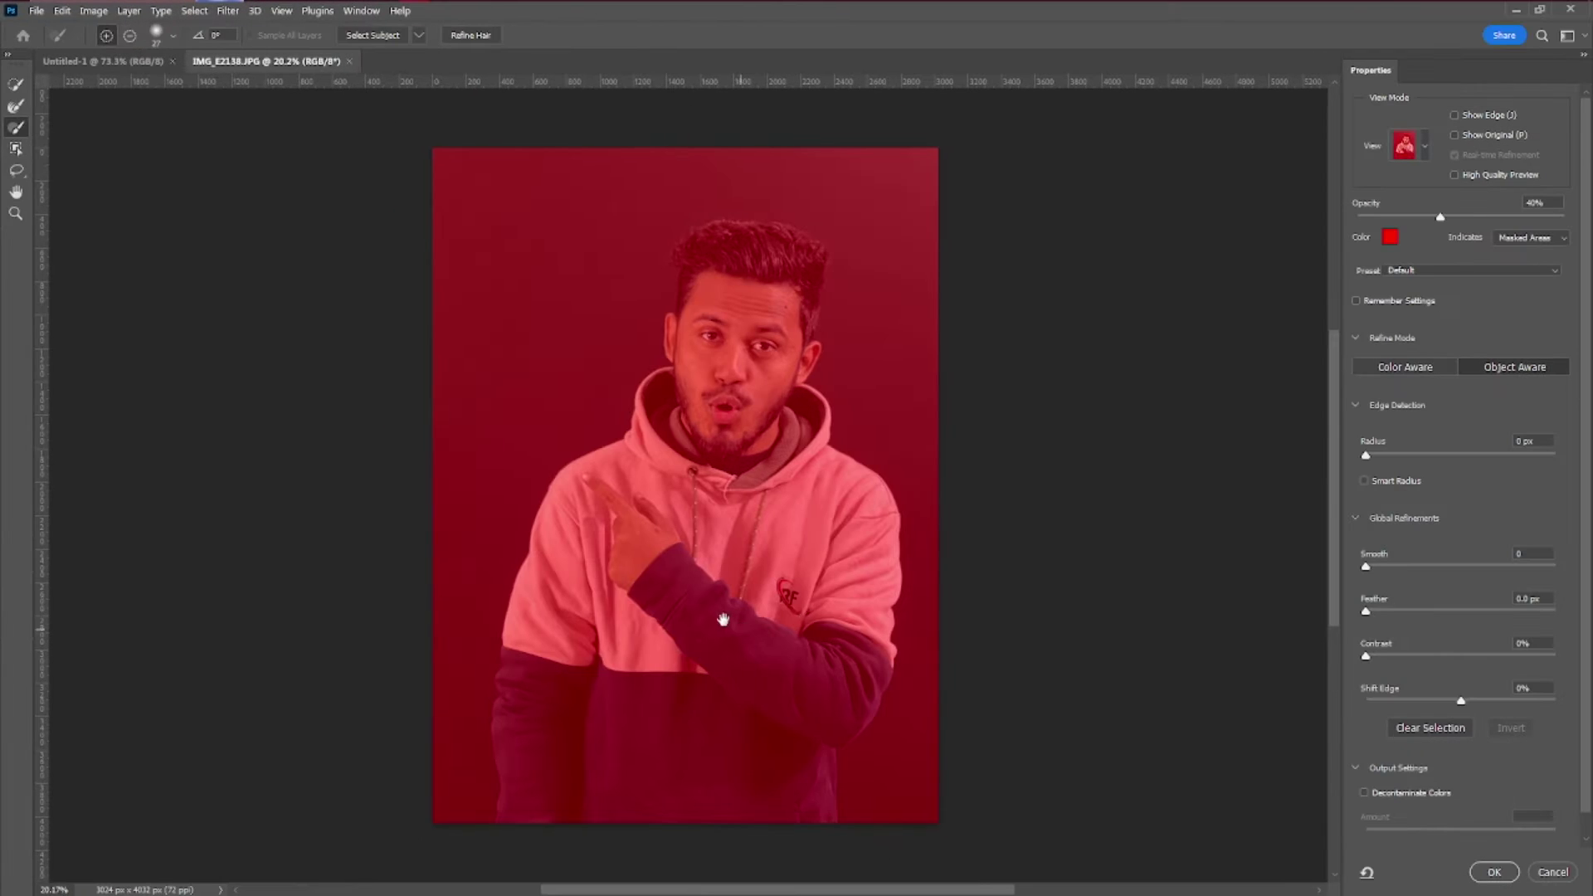
{"action": "scroll", "coordinate": [730, 614], "scroll_direction": "up", "scroll_amount": 2}
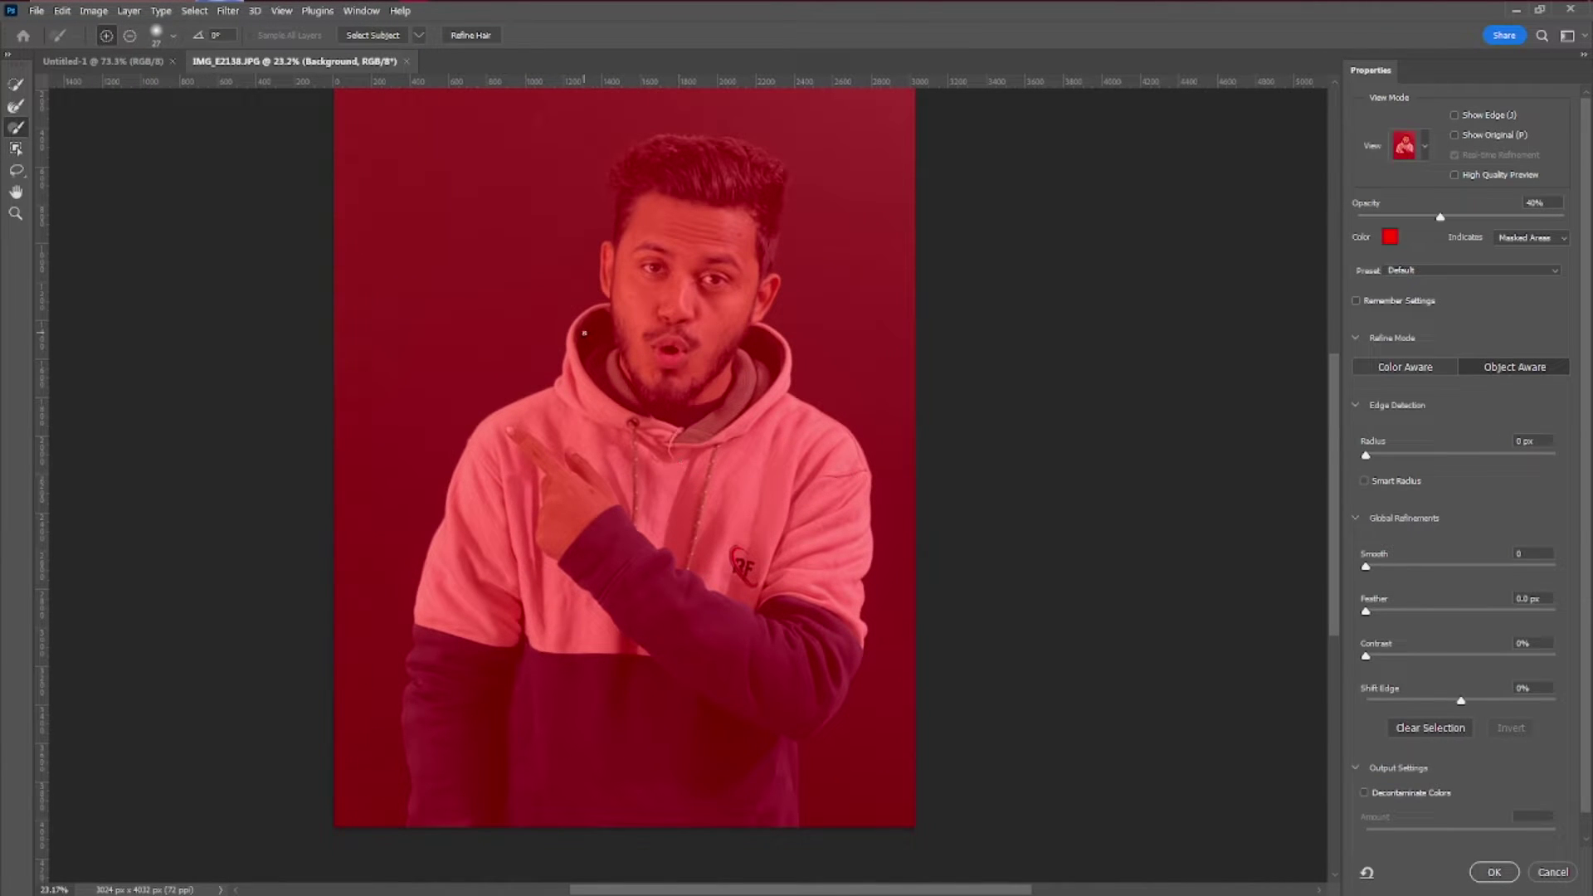
{"action": "left_click", "coordinate": [381, 36]}
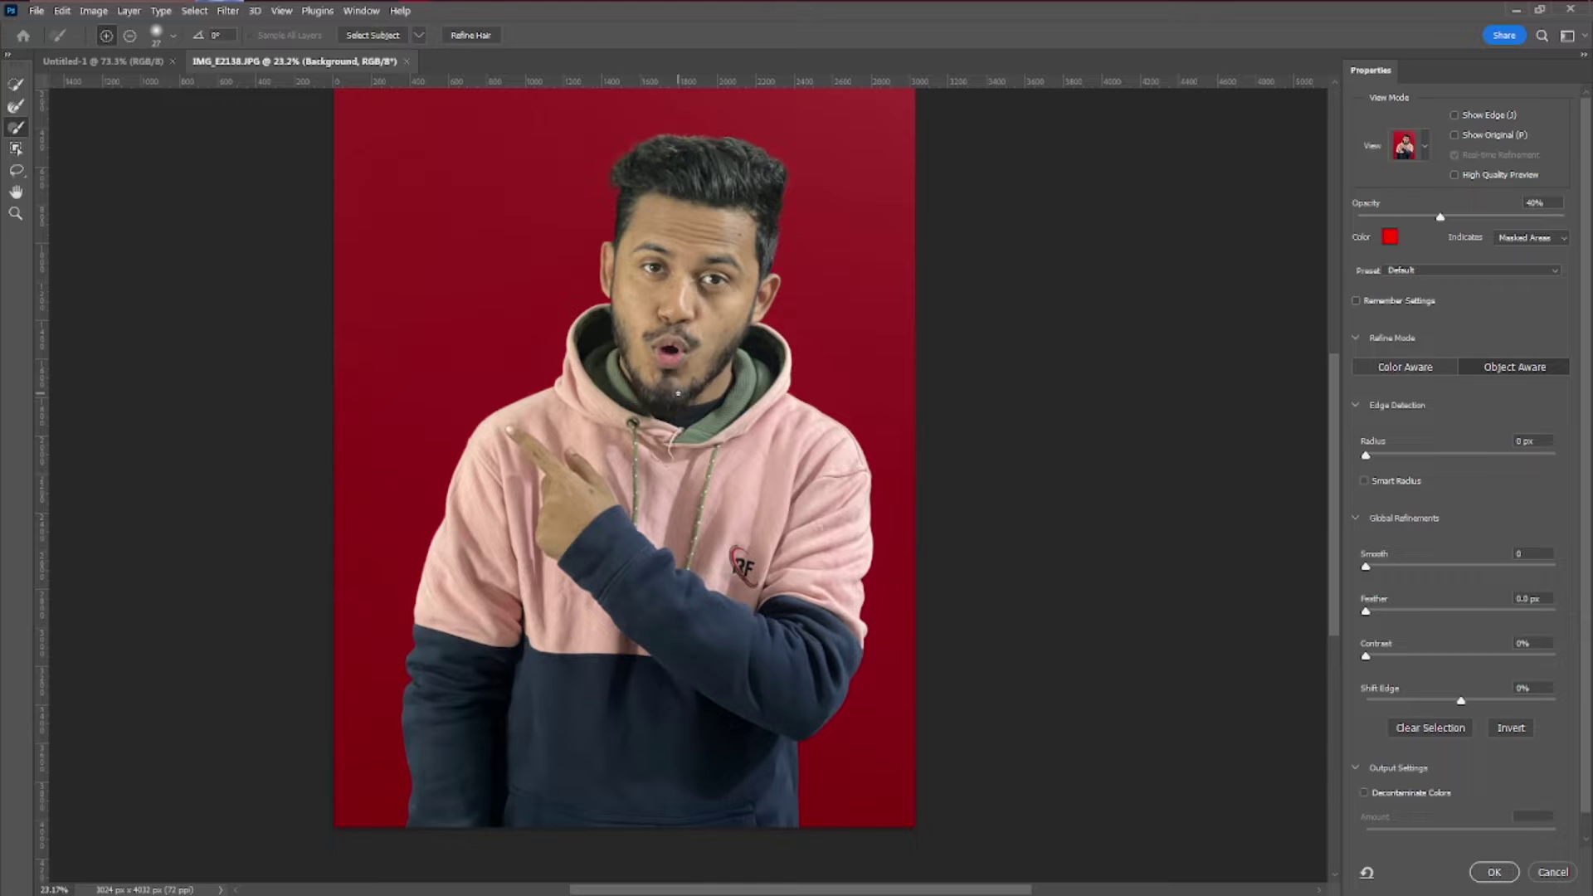
Examine the mask edges around the man's ears, temples and hair
{"action": "scroll", "coordinate": [751, 294], "scroll_direction": "up", "scroll_amount": 6}
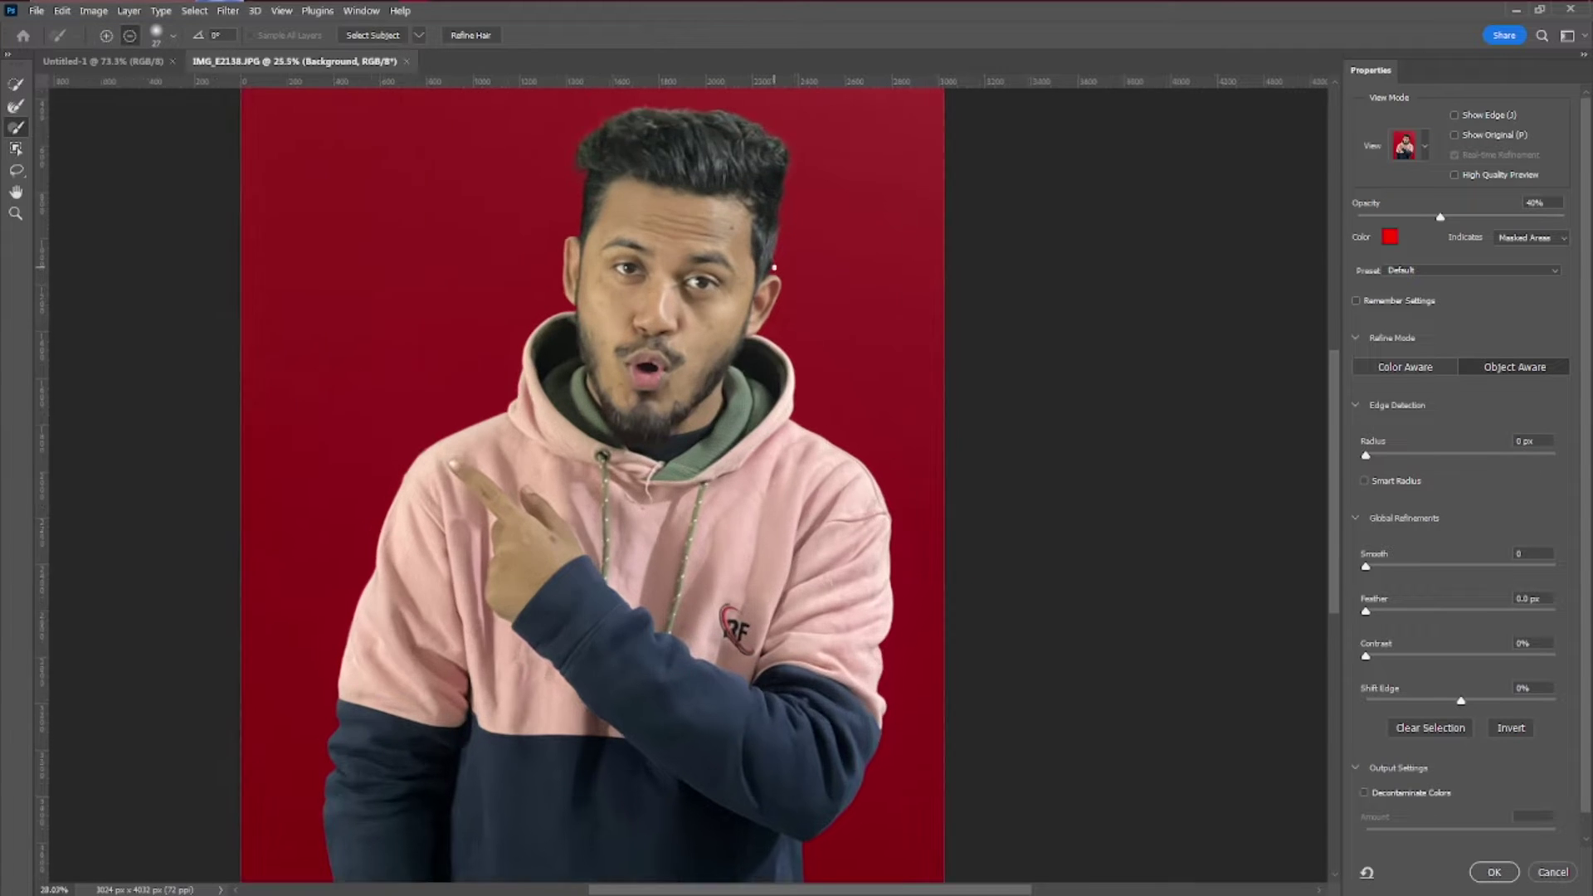
{"action": "scroll", "coordinate": [774, 296], "scroll_direction": "up", "scroll_amount": 5}
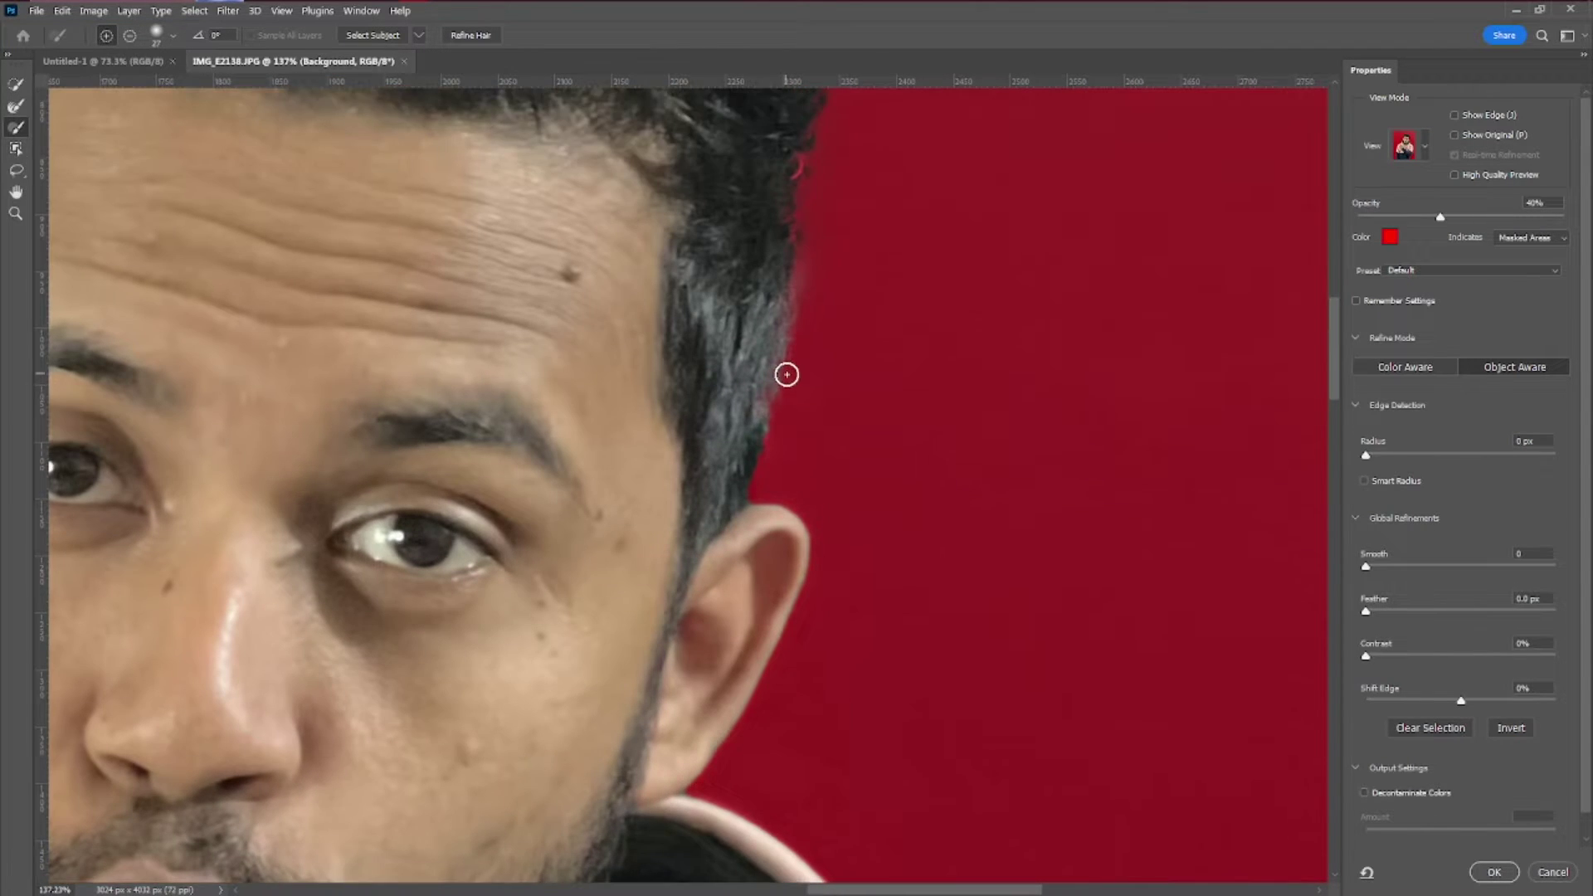
{"action": "scroll", "coordinate": [801, 399], "scroll_direction": "up", "scroll_amount": 2}
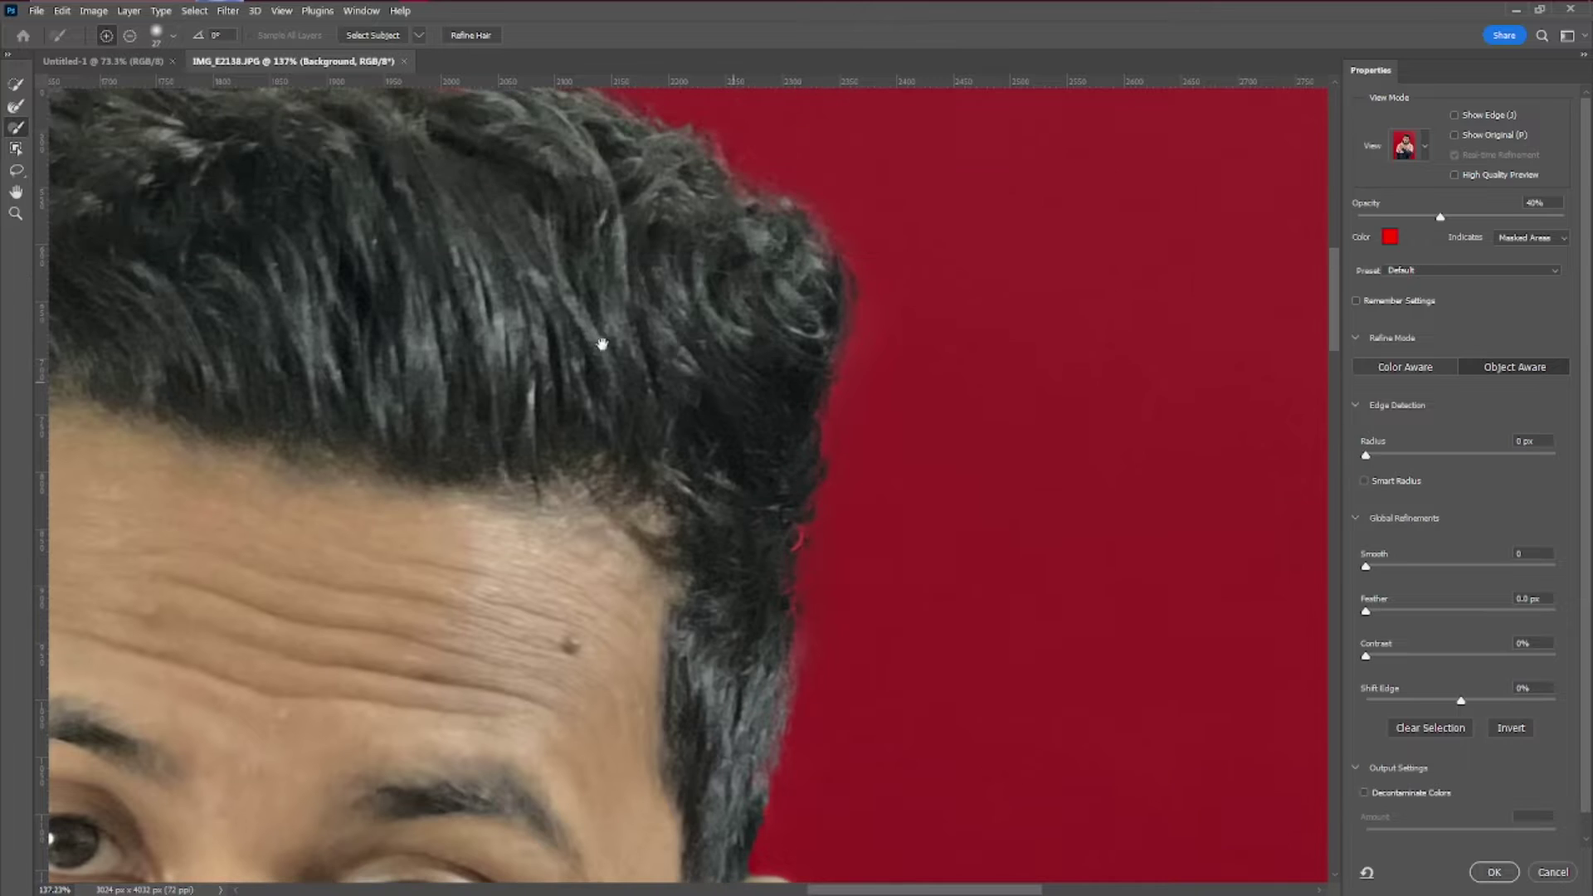
{"action": "left_click_drag", "start_coordinate": [601, 345], "coordinate": [840, 551]}
{"action": "left_click_drag", "start_coordinate": [615, 545], "coordinate": [808, 401]}
{"action": "scroll", "coordinate": [809, 401], "scroll_direction": "down", "scroll_amount": 3}
{"action": "scroll", "coordinate": [434, 416], "scroll_direction": "left", "scroll_amount": 1}
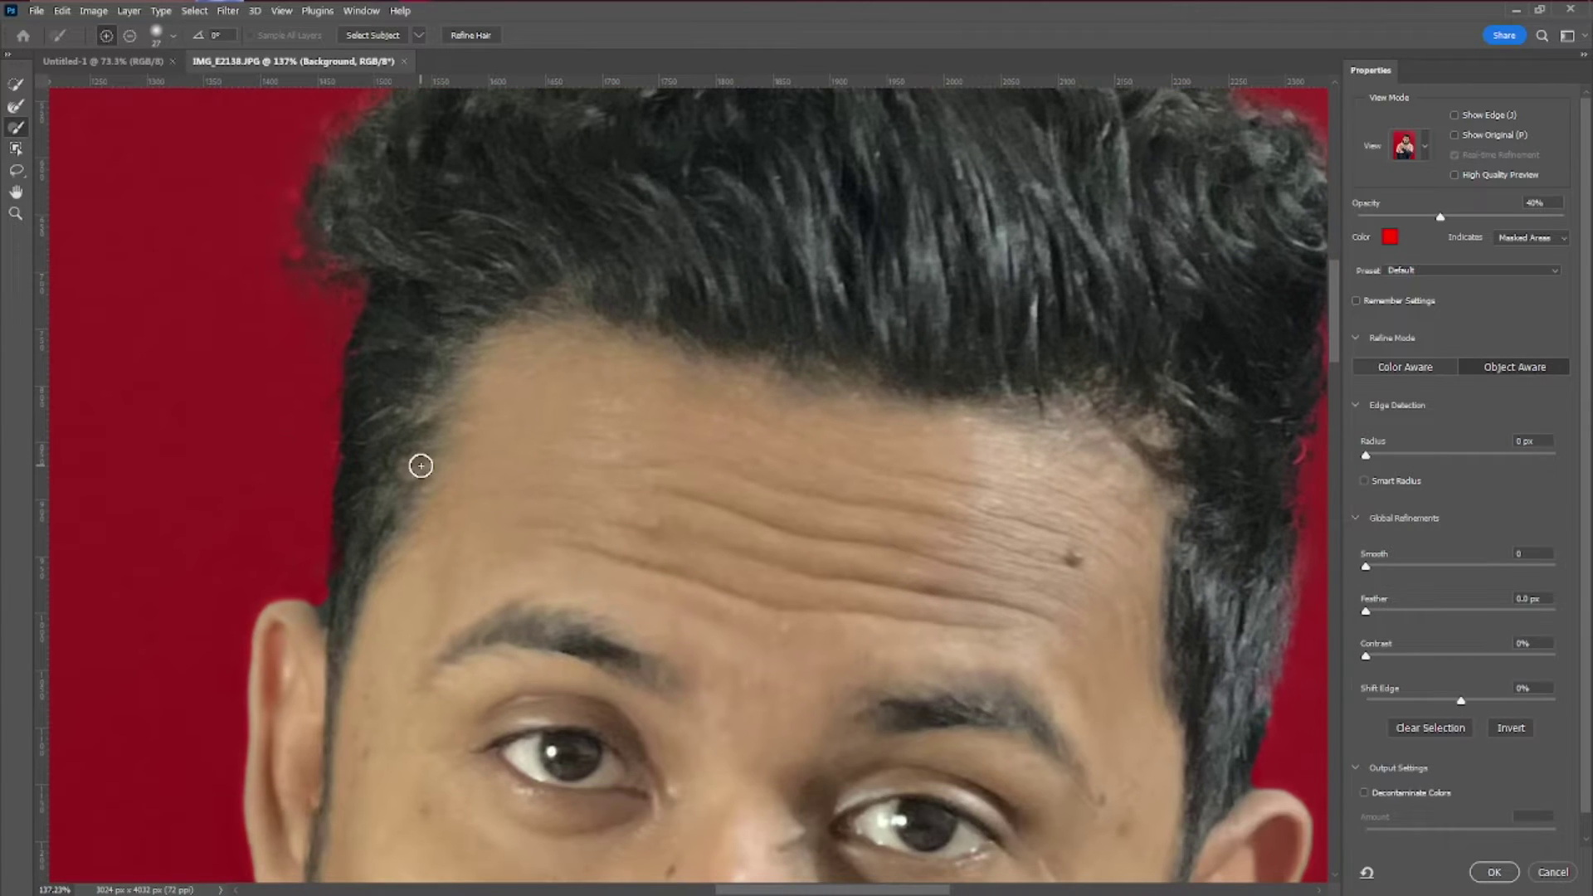
{"action": "scroll", "coordinate": [295, 661], "scroll_direction": "up", "scroll_amount": 6}
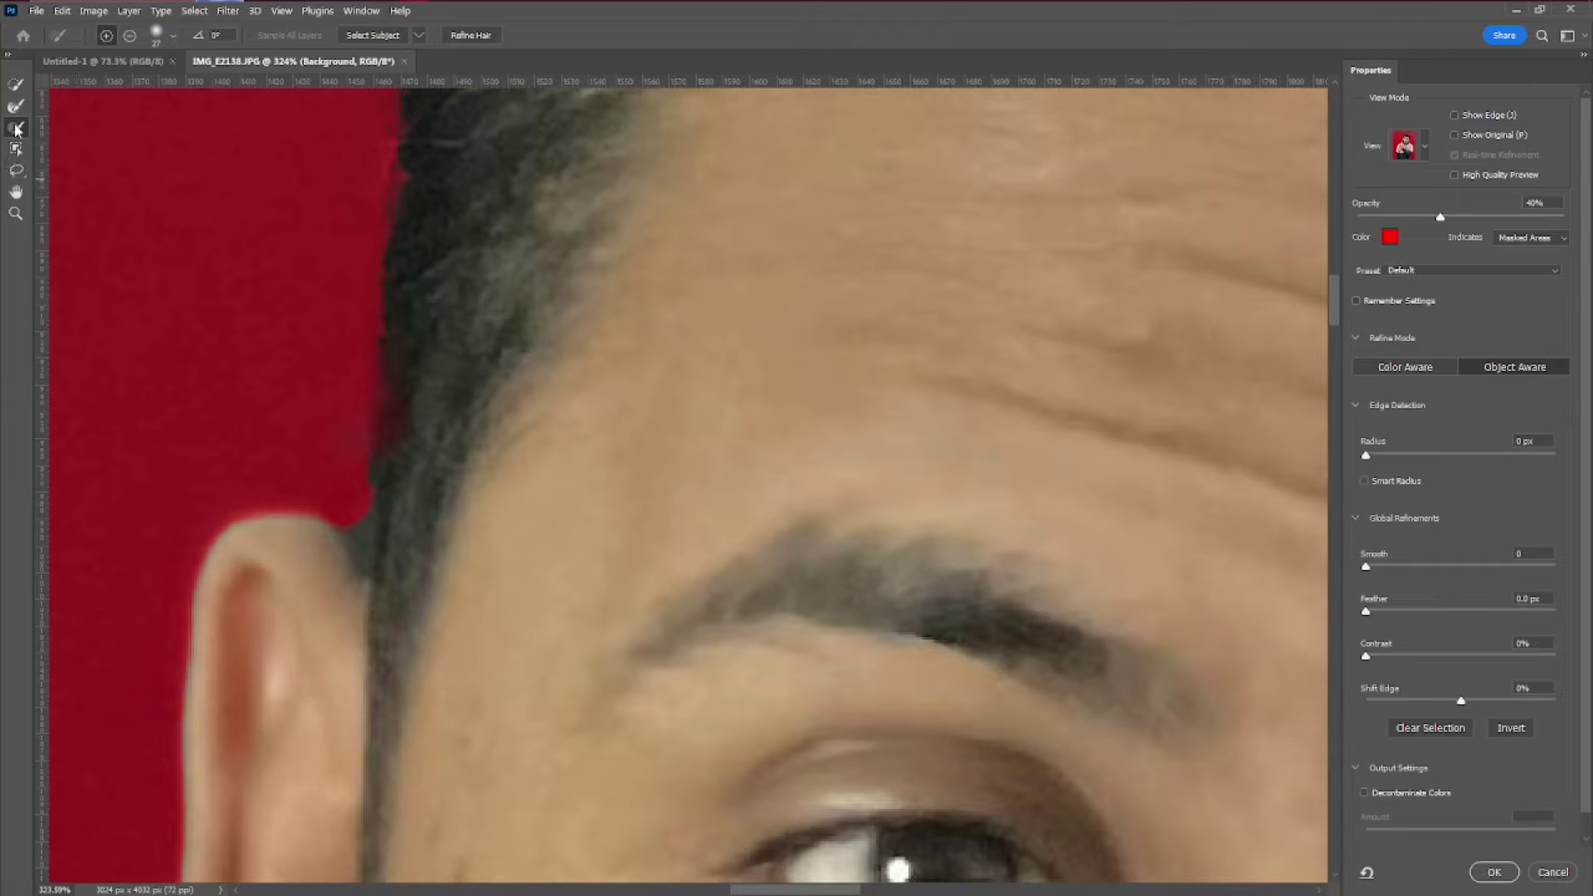
Try adding a short brush stroke to the mask on the background beside the hair, and subtract it again
{"action": "left_click", "coordinate": [16, 129]}
{"action": "left_click_drag", "start_coordinate": [322, 307], "coordinate": [411, 341]}
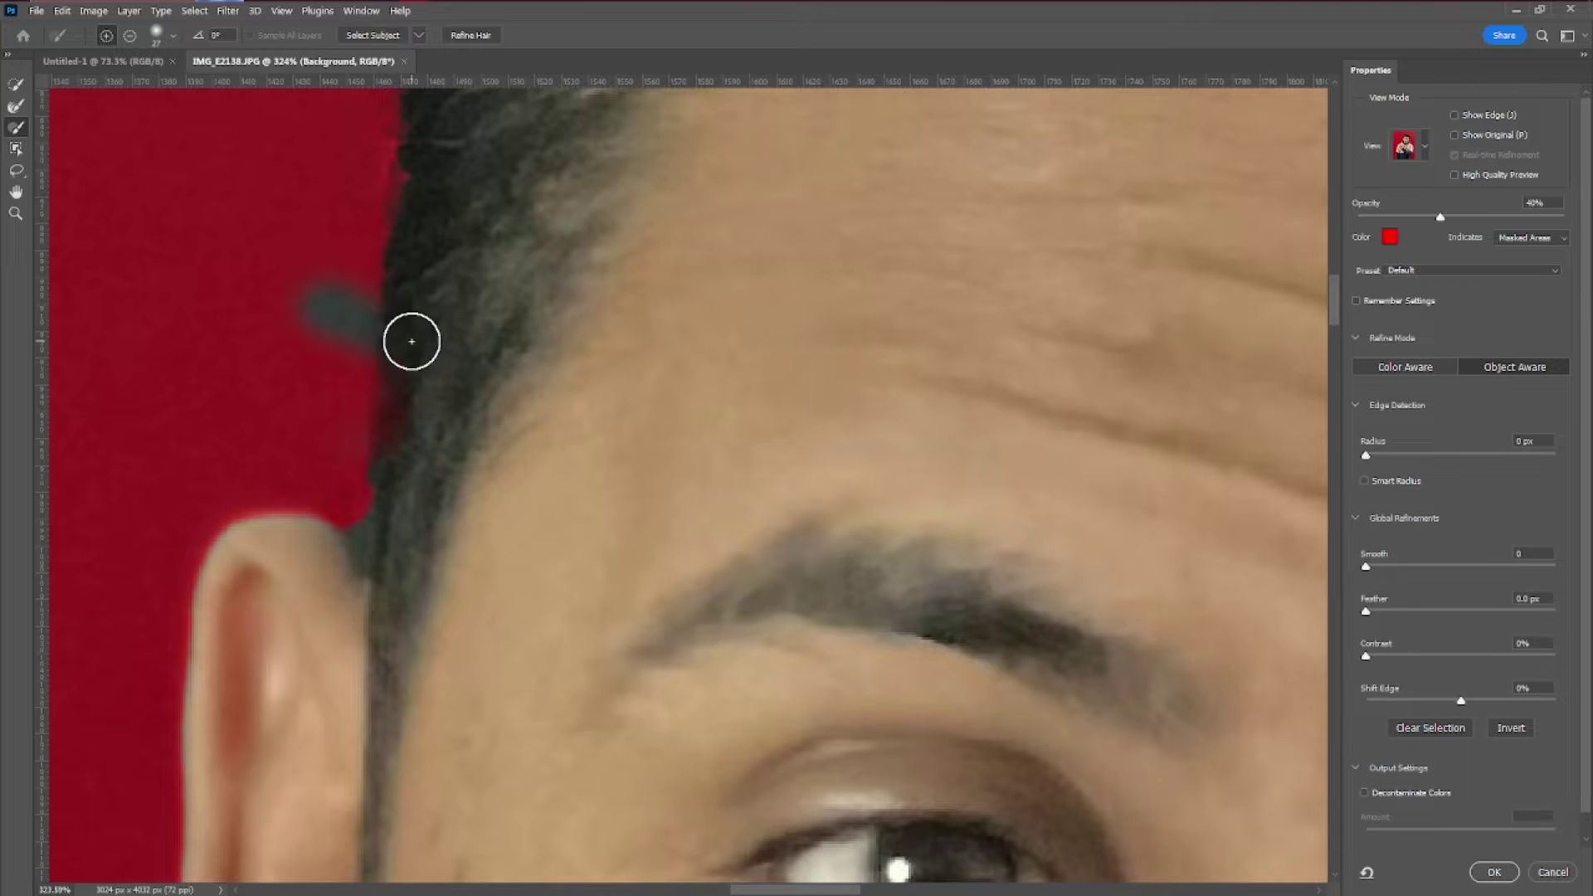
{"action": "key", "text": "alt"}
{"action": "left_click_drag", "start_coordinate": [341, 348], "coordinate": [322, 351]}
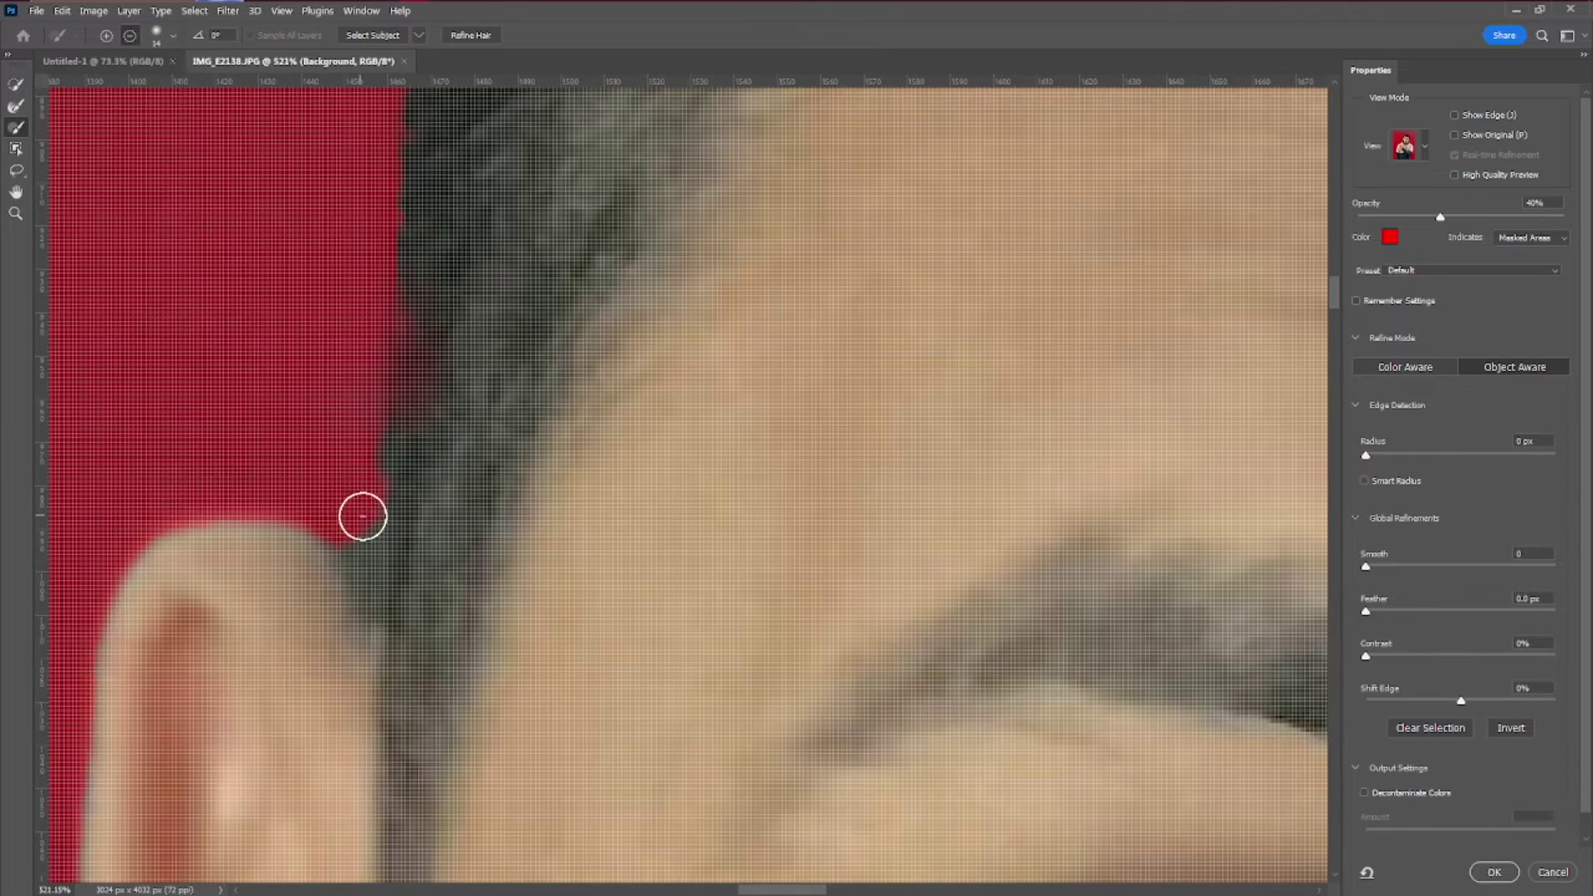
Subtract the leftover background in the notch between the hair and the ear with a smaller brush
{"action": "scroll", "coordinate": [352, 502], "scroll_direction": "up", "scroll_amount": 2}
{"action": "mouse_move", "coordinate": [359, 510]}
{"action": "left_mouse_down"}
{"action": "mouse_move", "coordinate": [369, 581]}
{"action": "mouse_move", "coordinate": [335, 522]}
{"action": "mouse_move", "coordinate": [369, 585]}
{"action": "left_mouse_up"}
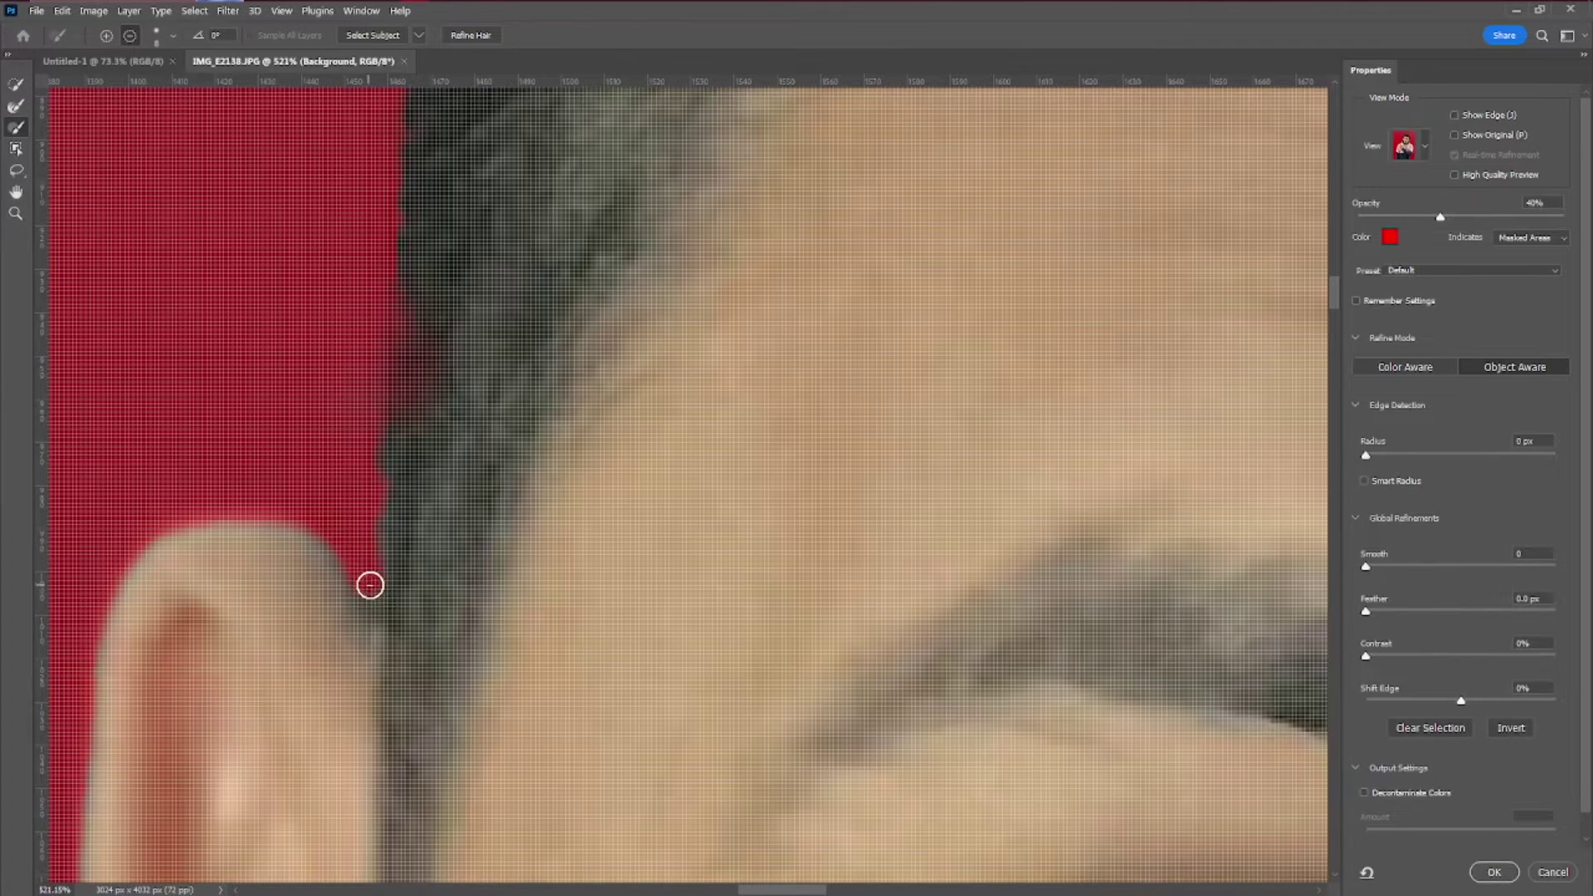
{"action": "scroll", "coordinate": [370, 423], "scroll_direction": "down", "scroll_amount": 8}
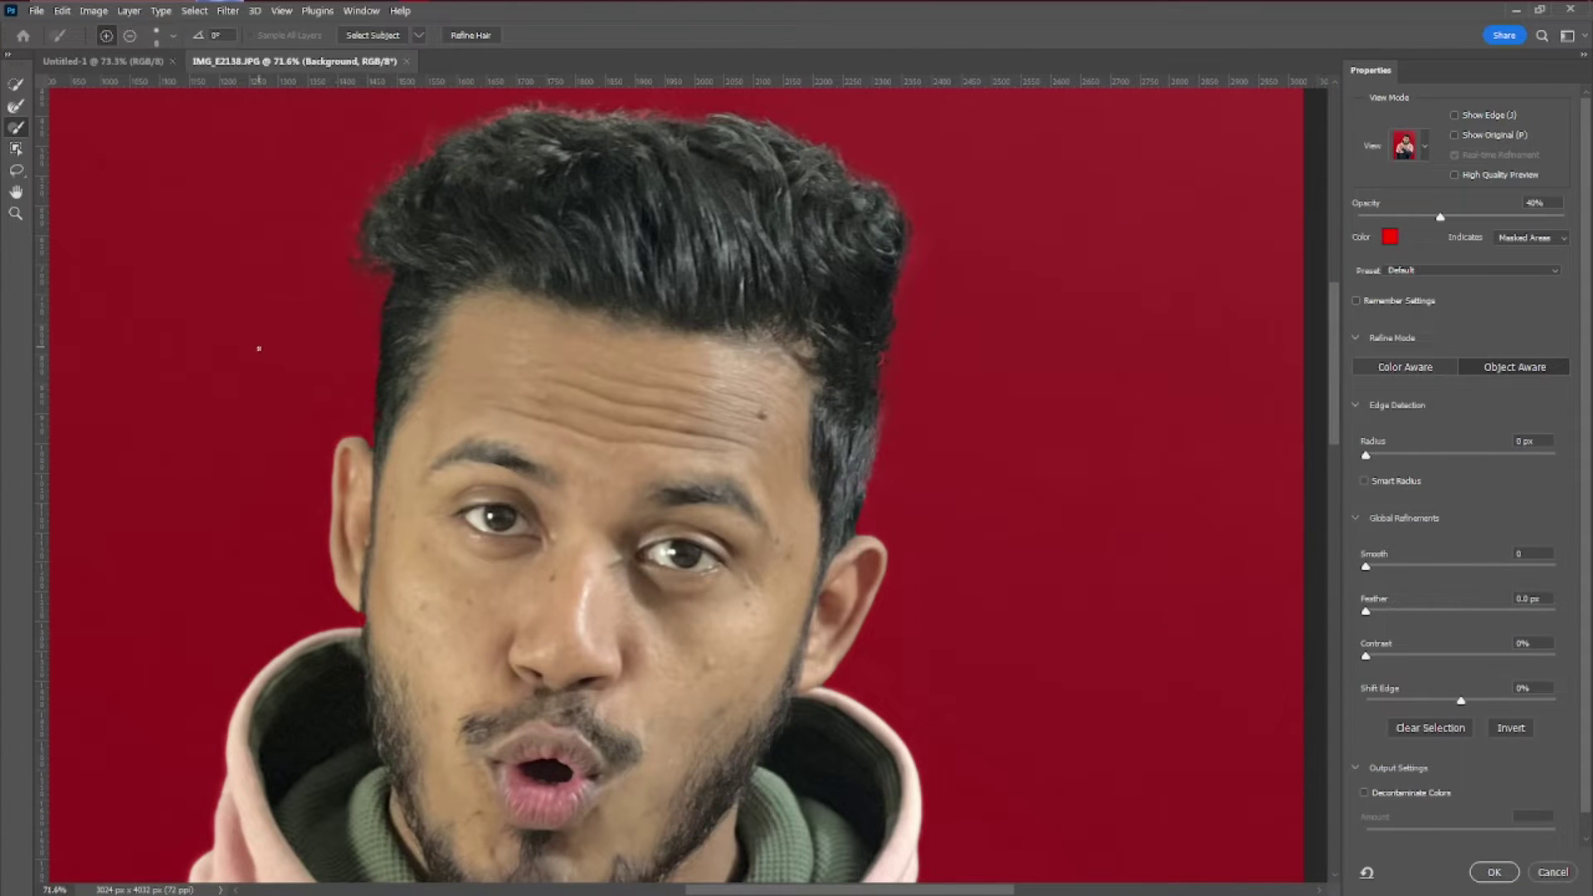
Subtract the leftover background between the hair and the man's other ear, using a brush of about 6 px
{"action": "scroll", "coordinate": [259, 348], "scroll_direction": "down", "scroll_amount": 3}
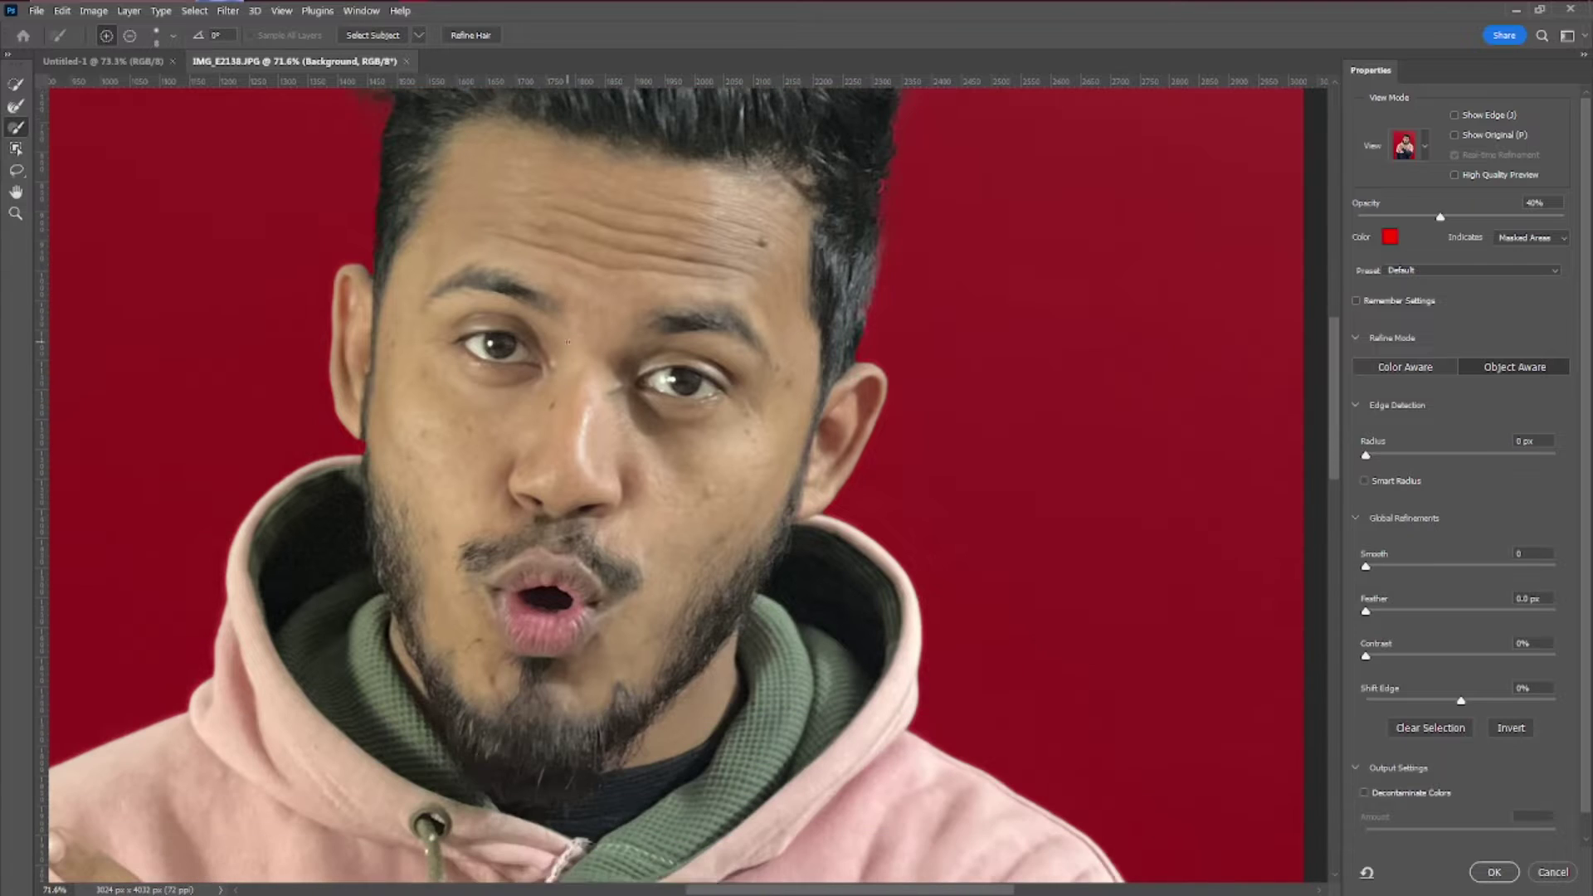
{"action": "scroll", "coordinate": [918, 373], "scroll_direction": "up", "scroll_amount": 5}
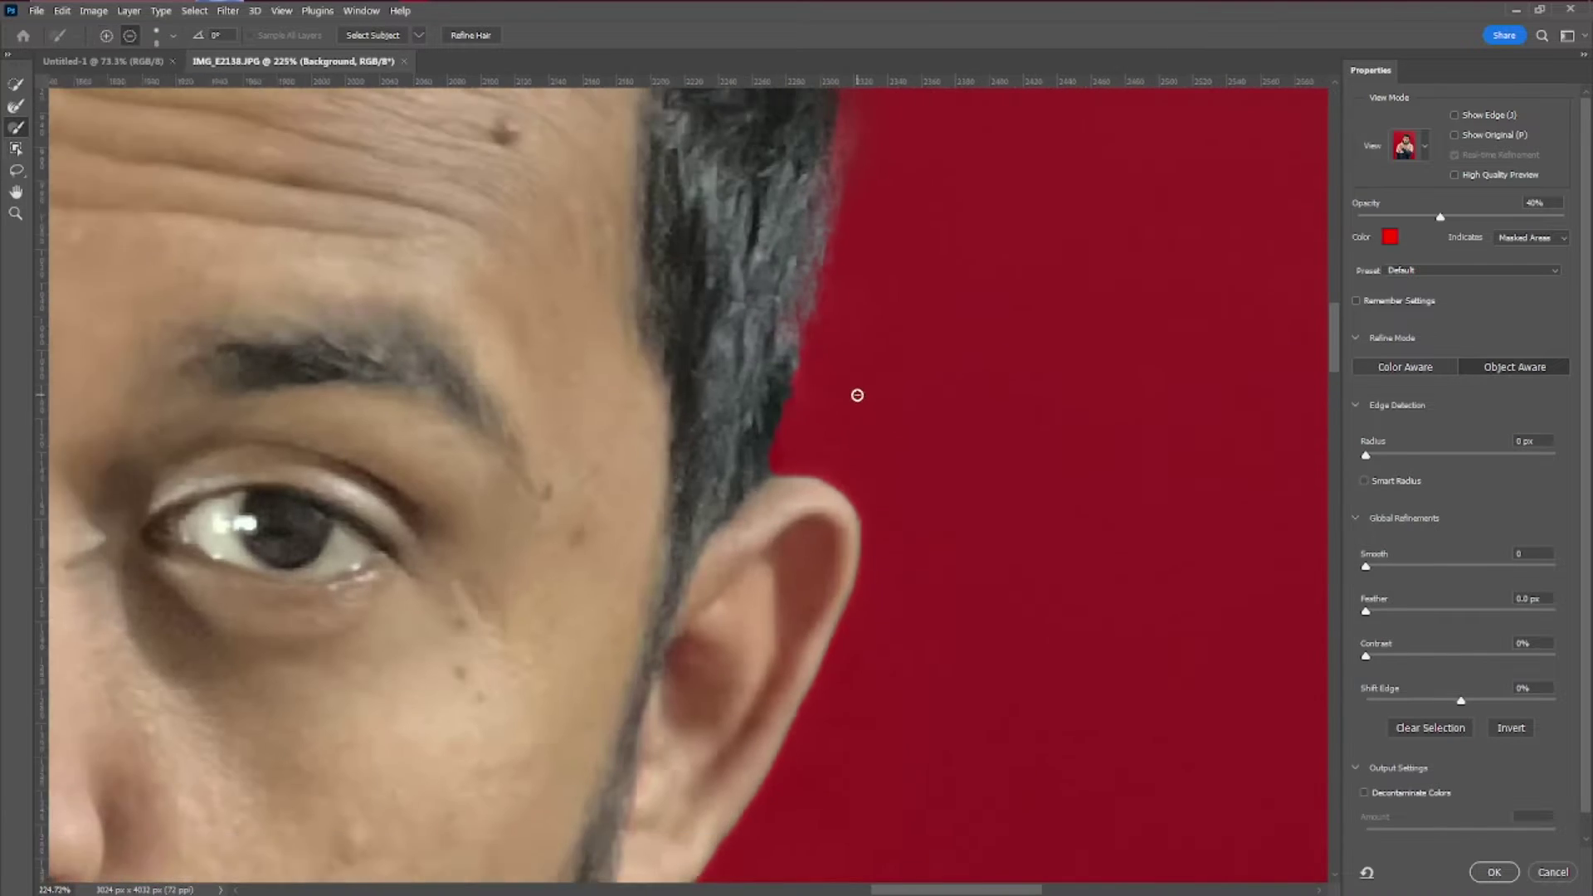
{"action": "key", "text": "alt"}
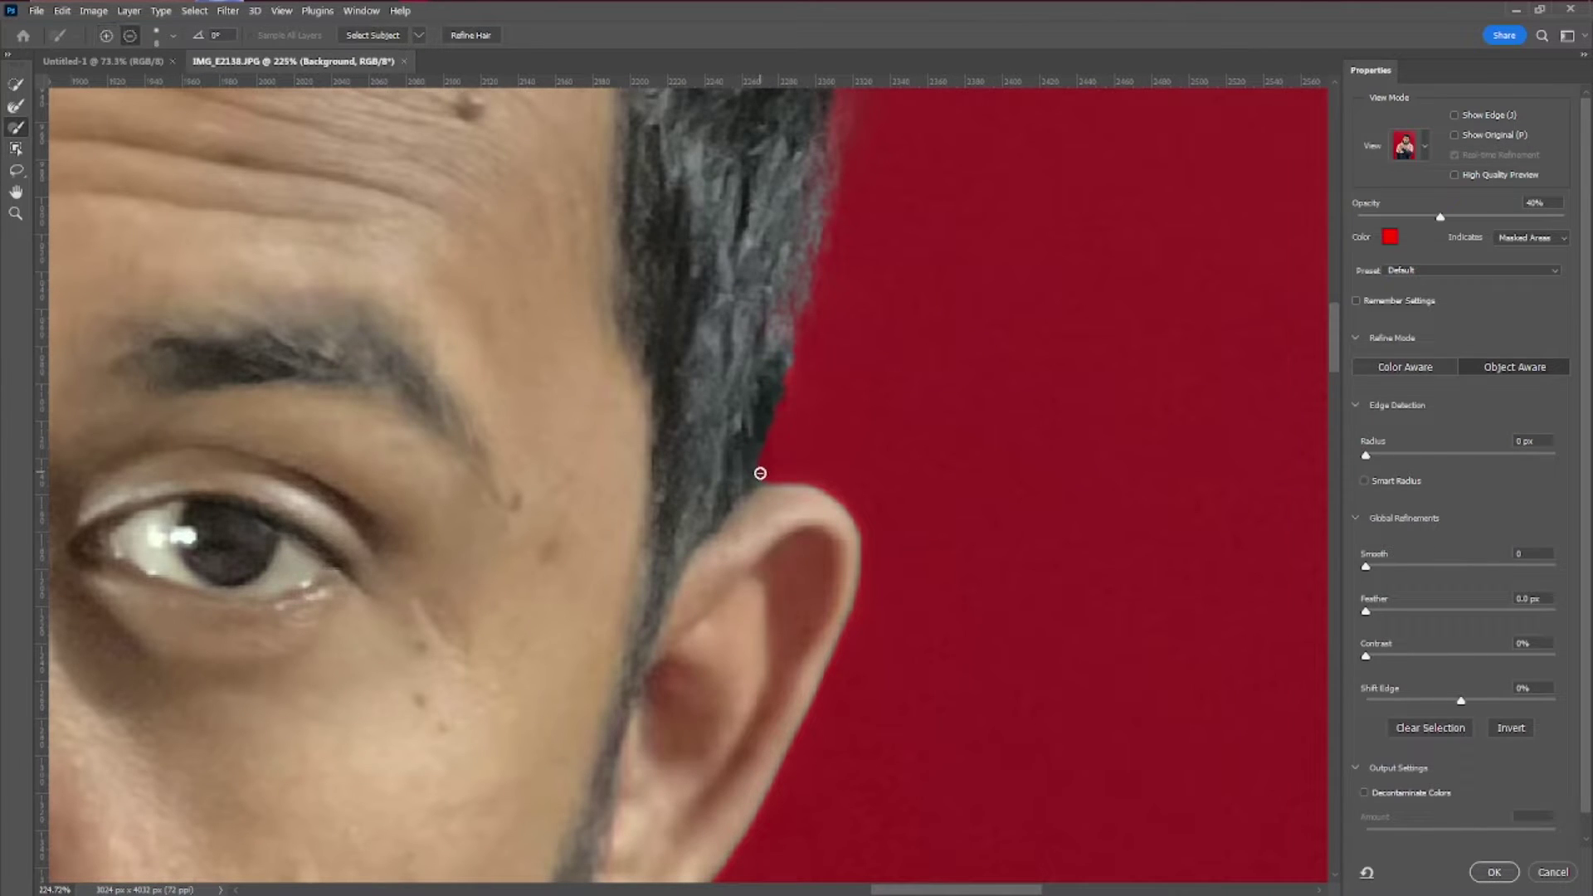
{"action": "right_click", "coordinate": [774, 477], "text": "alt"}
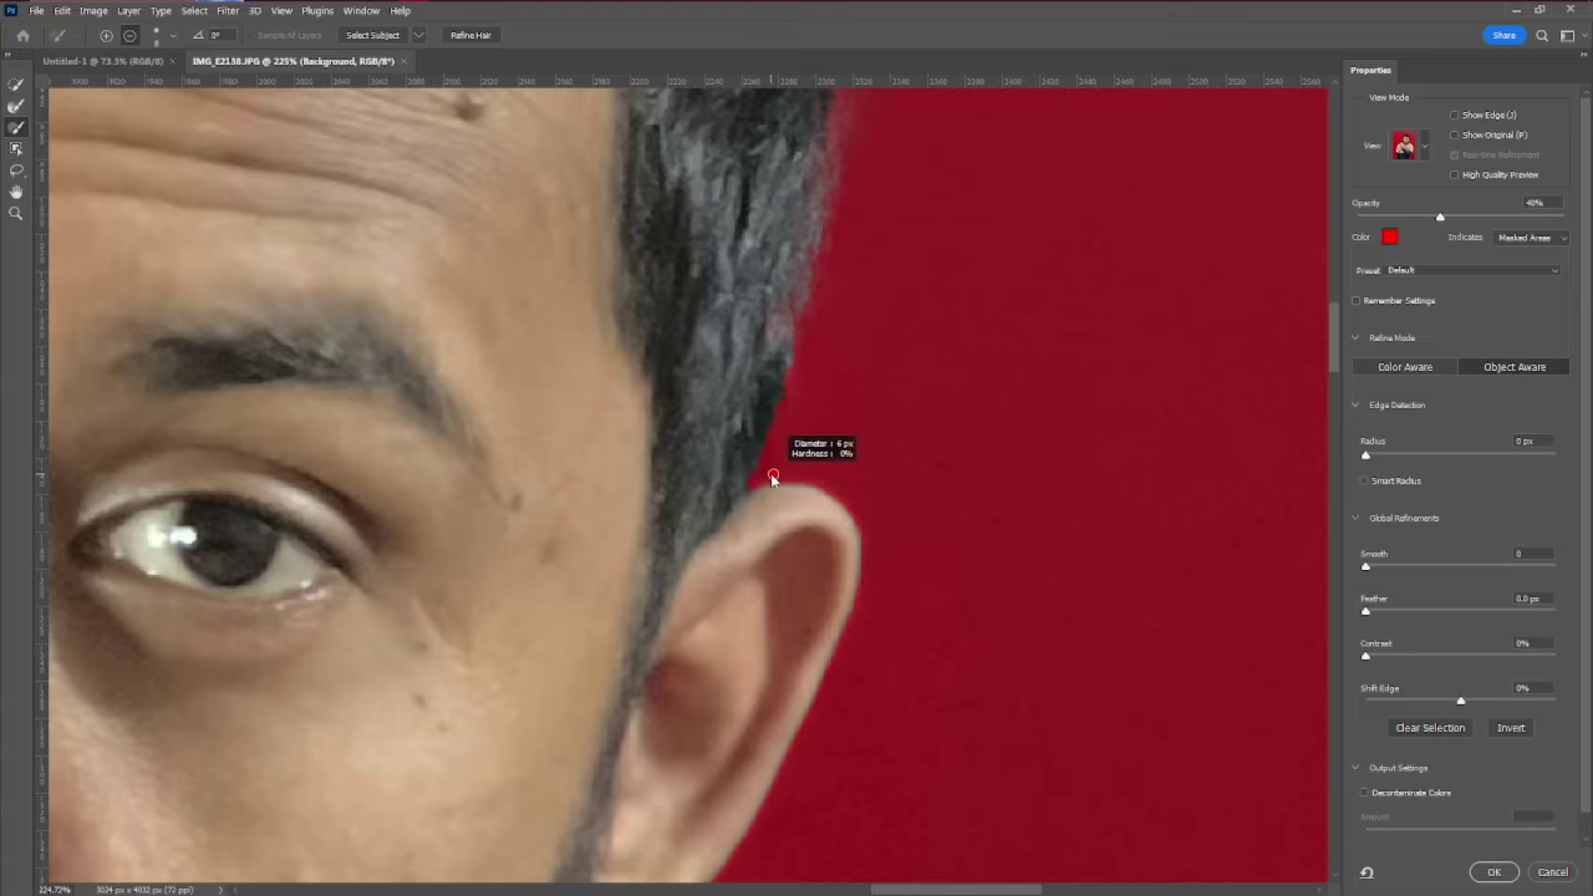
{"action": "scroll", "coordinate": [771, 480], "scroll_direction": "up", "scroll_amount": 4}
{"action": "scroll", "coordinate": [761, 501], "scroll_direction": "down", "scroll_amount": 3}
{"action": "scroll", "coordinate": [655, 462], "scroll_direction": "down", "scroll_amount": 2}
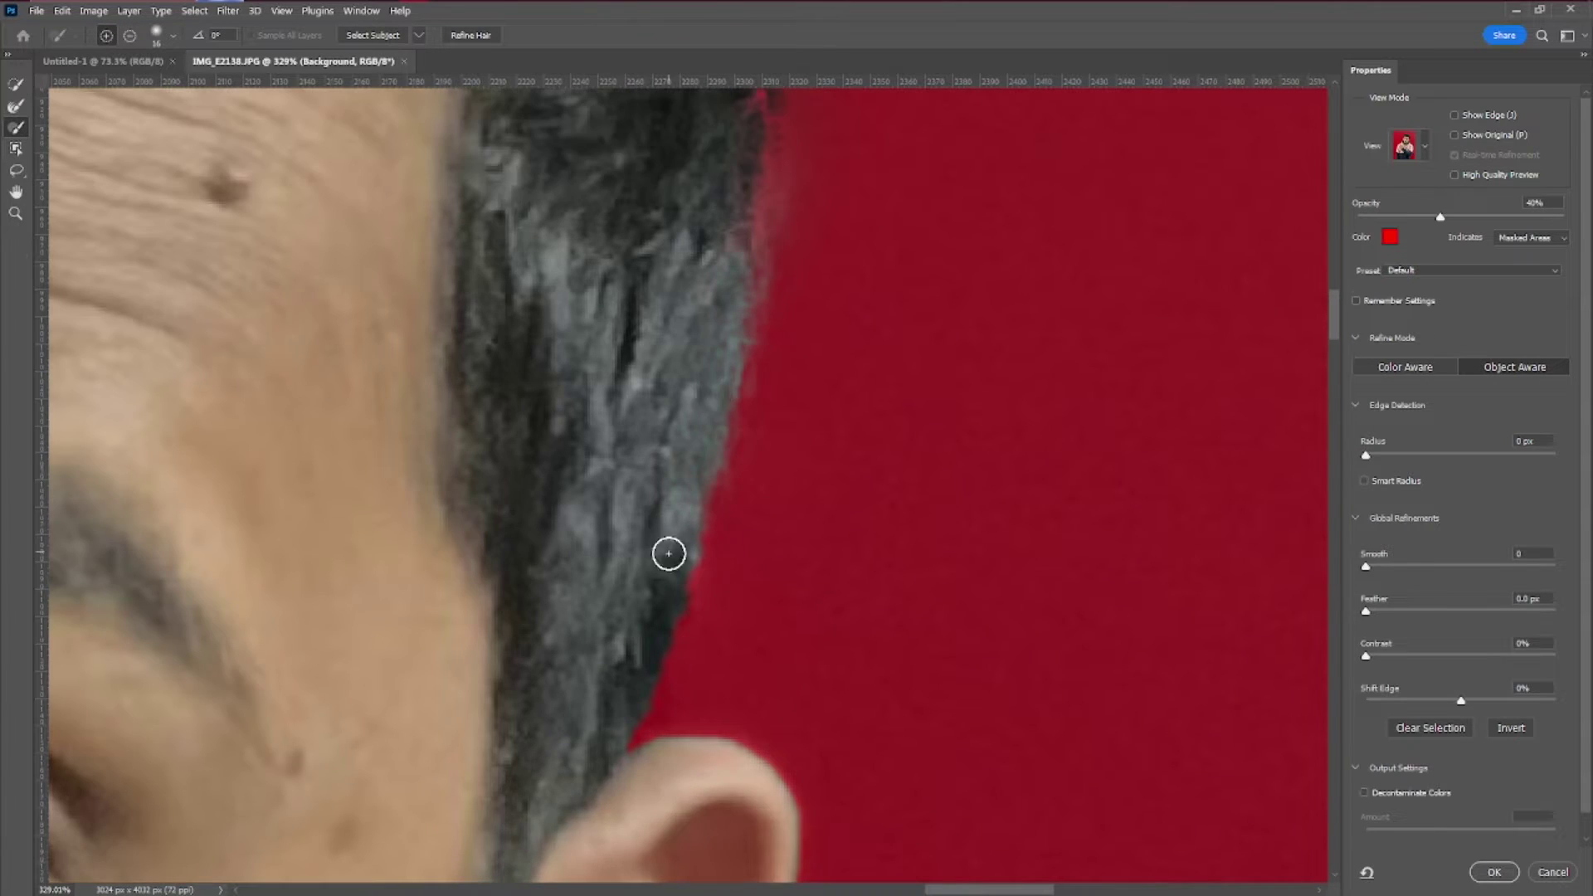
Examine the cut-out's edges along the top of the hair, the temple and the hoodie
{"action": "scroll", "coordinate": [689, 563], "scroll_direction": "up", "scroll_amount": 3}
{"action": "scroll", "coordinate": [784, 484], "scroll_direction": "down", "scroll_amount": 3}
{"action": "left_click_drag", "start_coordinate": [158, 108], "coordinate": [769, 341]}
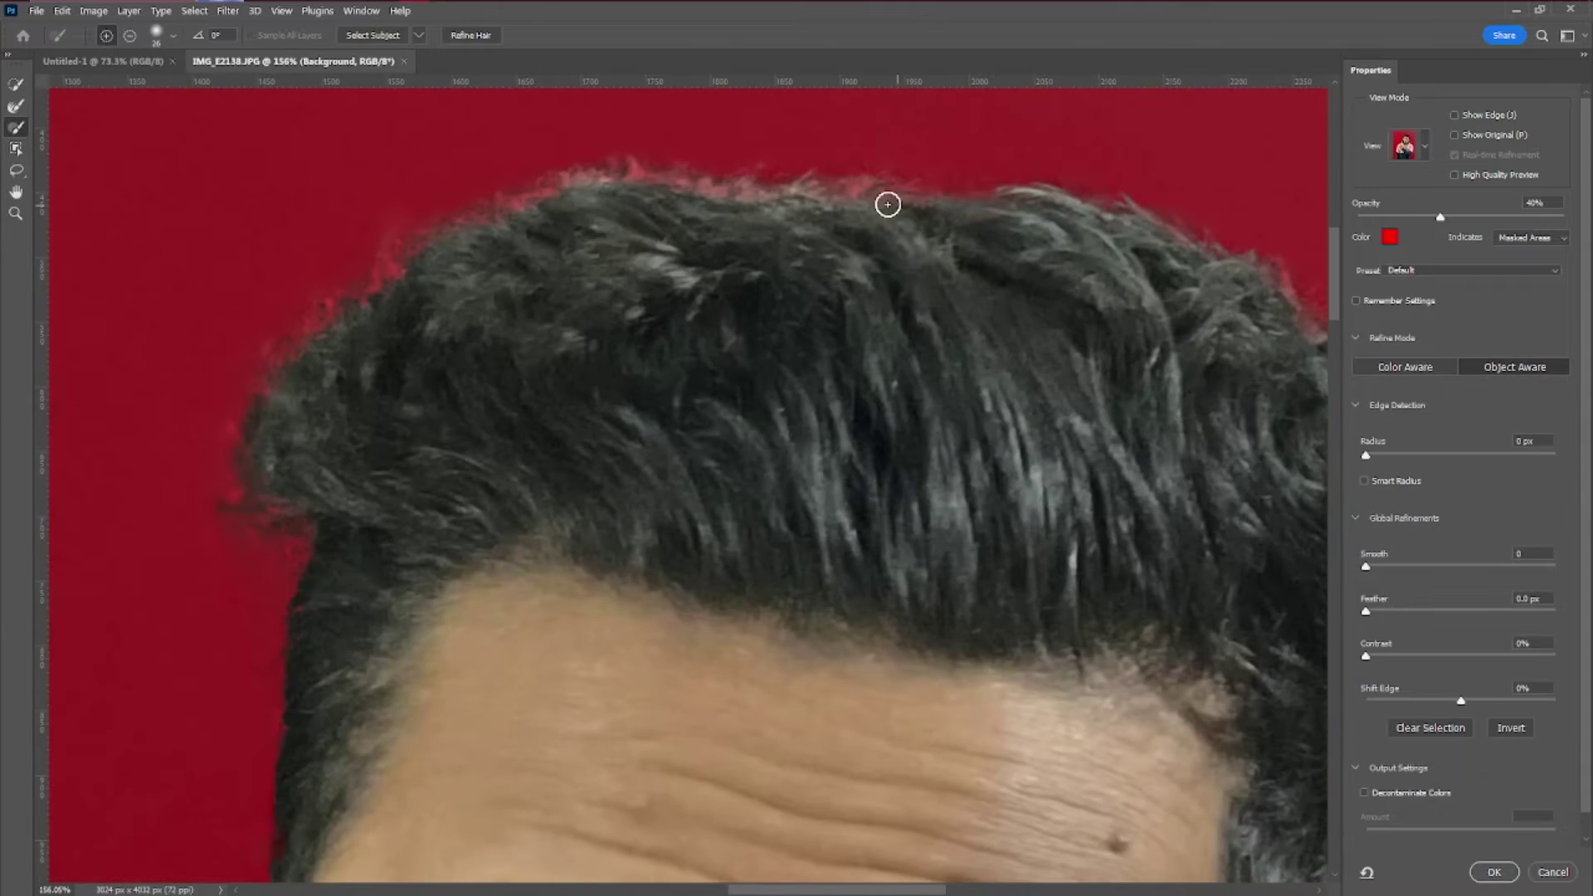
{"action": "left_click_drag", "start_coordinate": [366, 521], "coordinate": [681, 269]}
{"action": "right_click", "coordinate": [576, 286], "text": "alt"}
{"action": "scroll", "coordinate": [587, 360], "scroll_direction": "up", "scroll_amount": 5}
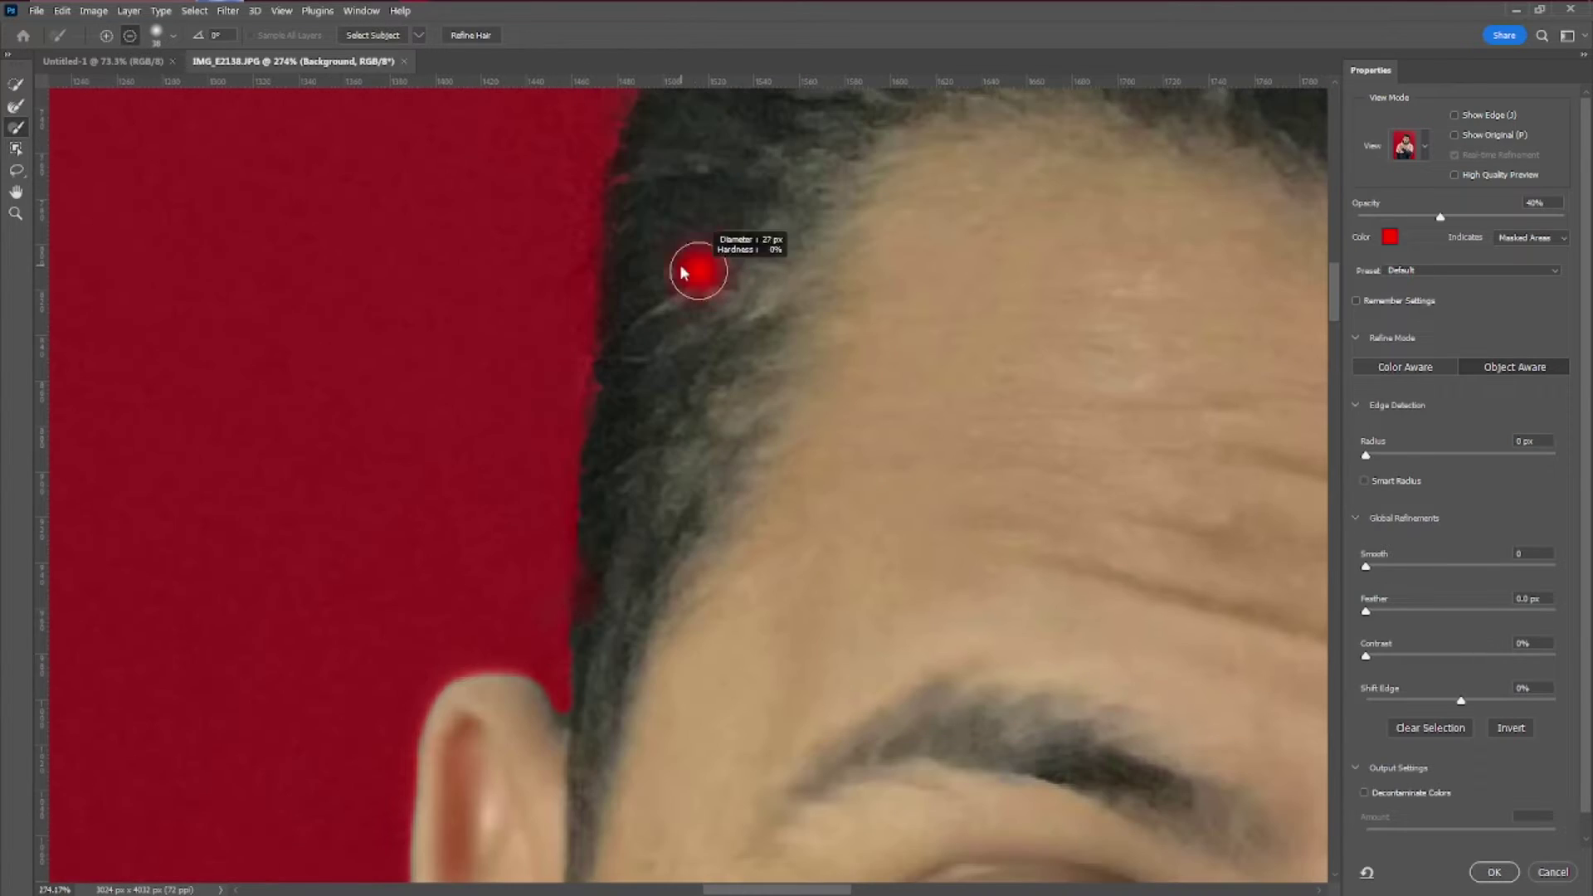
{"action": "scroll", "coordinate": [534, 338], "scroll_direction": "down", "scroll_amount": 8}
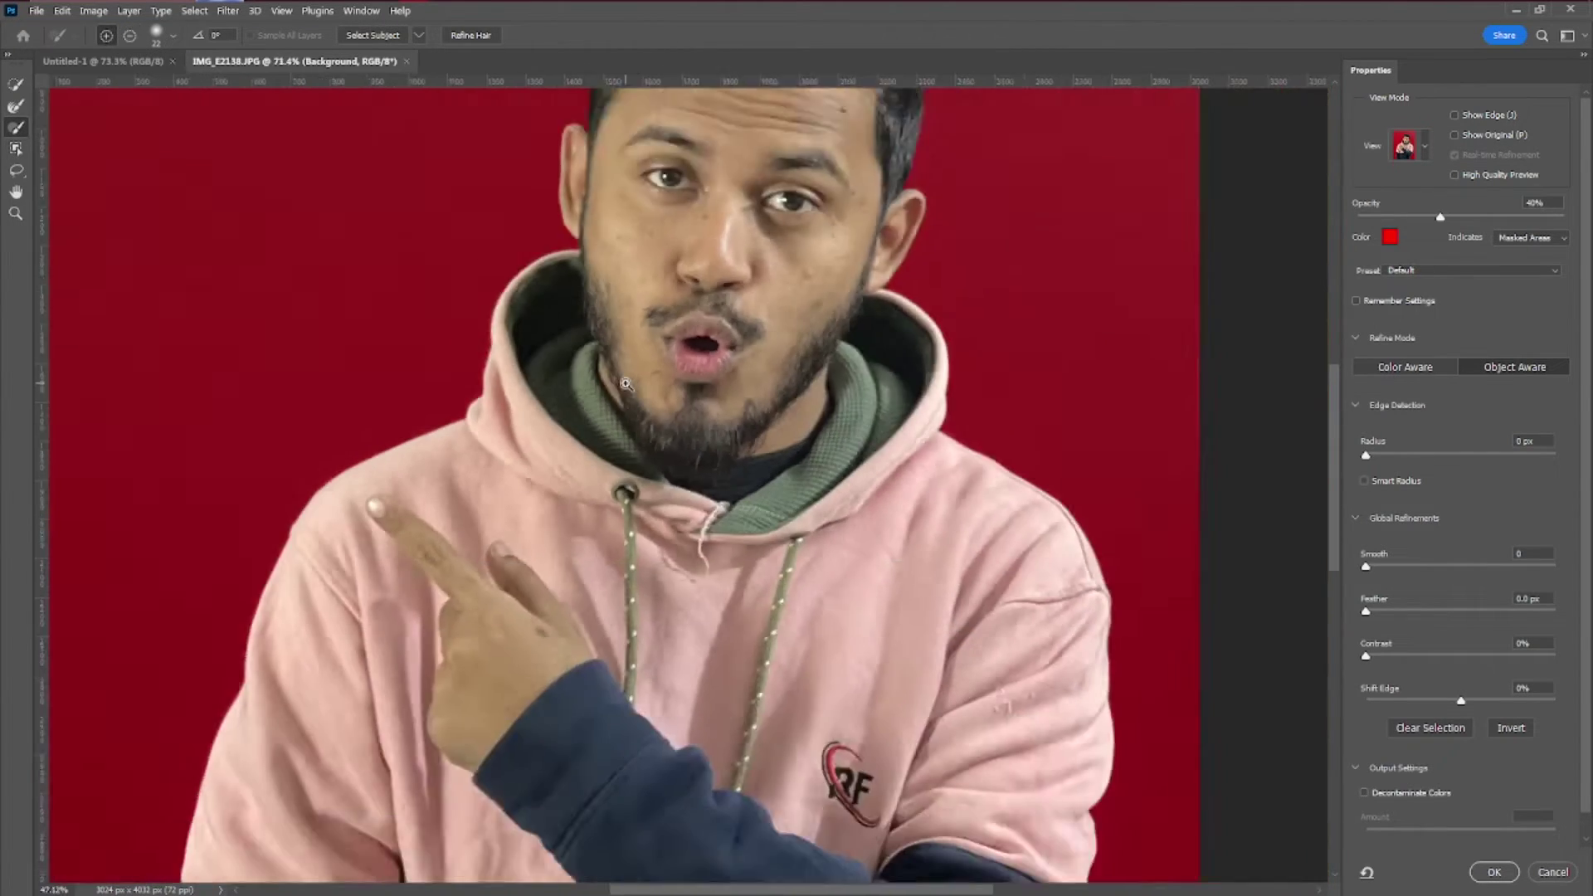
{"action": "scroll", "coordinate": [643, 415], "scroll_direction": "down", "scroll_amount": 1}
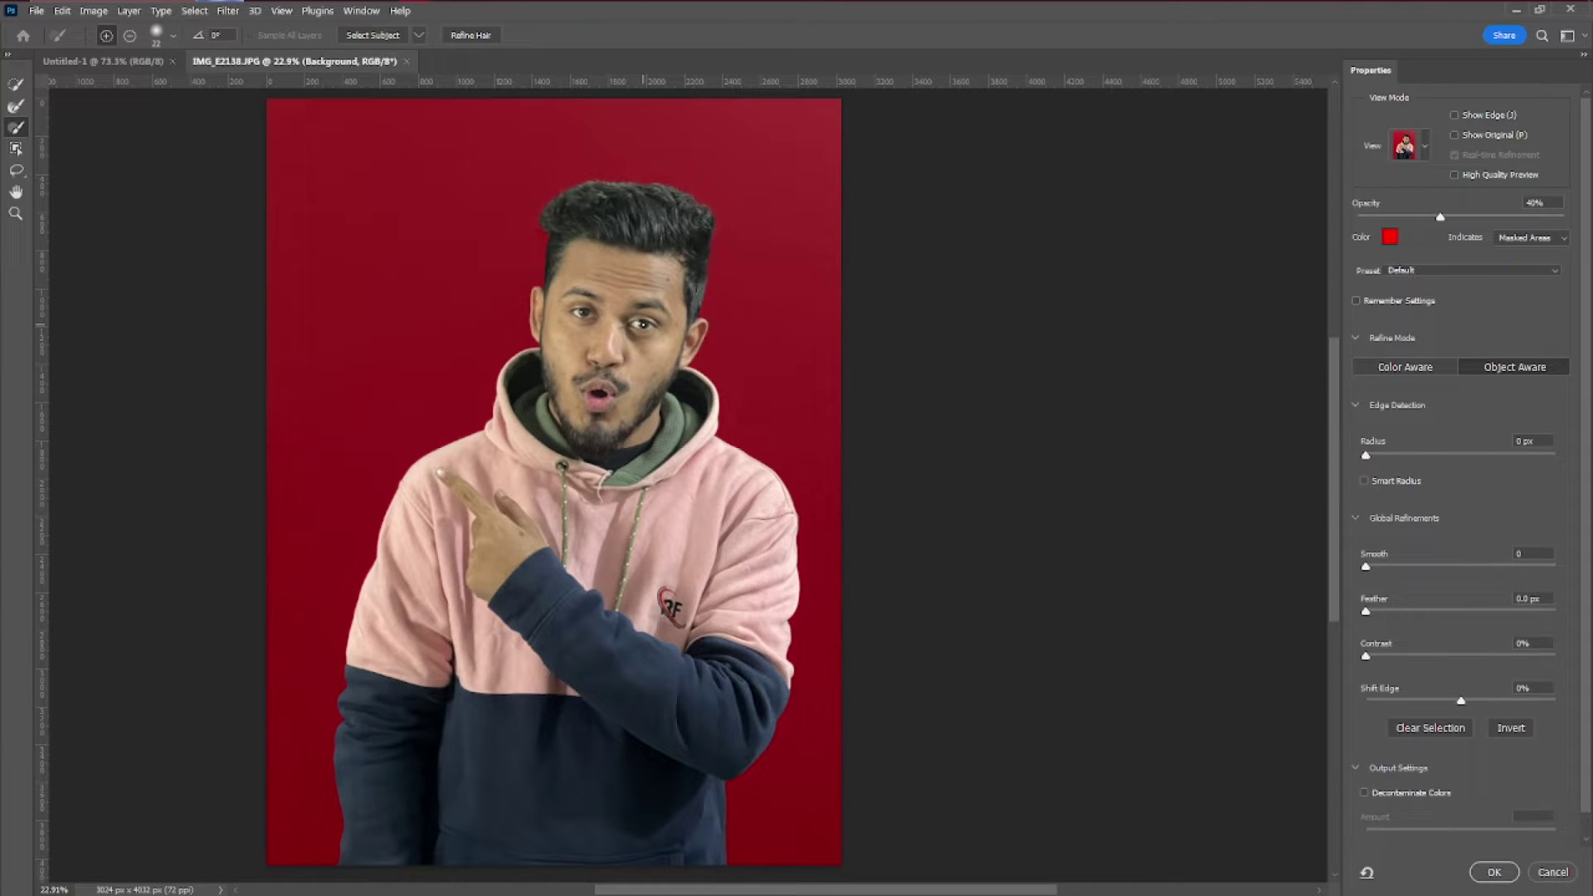
Output the refined selection of the man as a layer mask
{"action": "scroll", "coordinate": [662, 254], "scroll_direction": "up", "scroll_amount": 4}
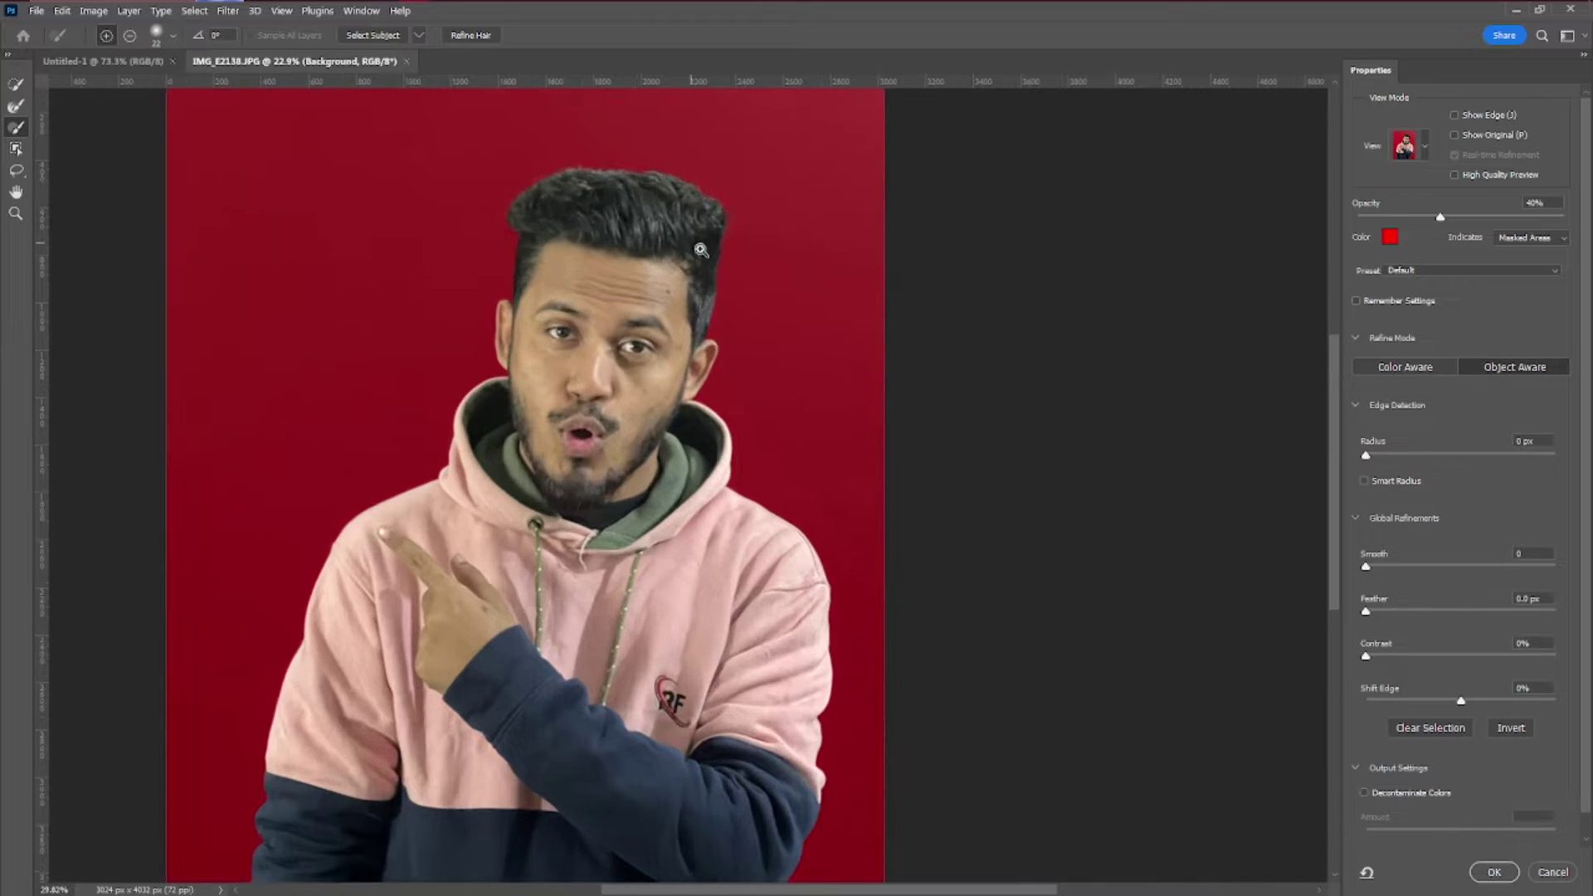
{"action": "scroll", "coordinate": [861, 572], "scroll_direction": "down", "scroll_amount": 2}
{"action": "left_click_drag", "start_coordinate": [1037, 655], "coordinate": [910, 567]}
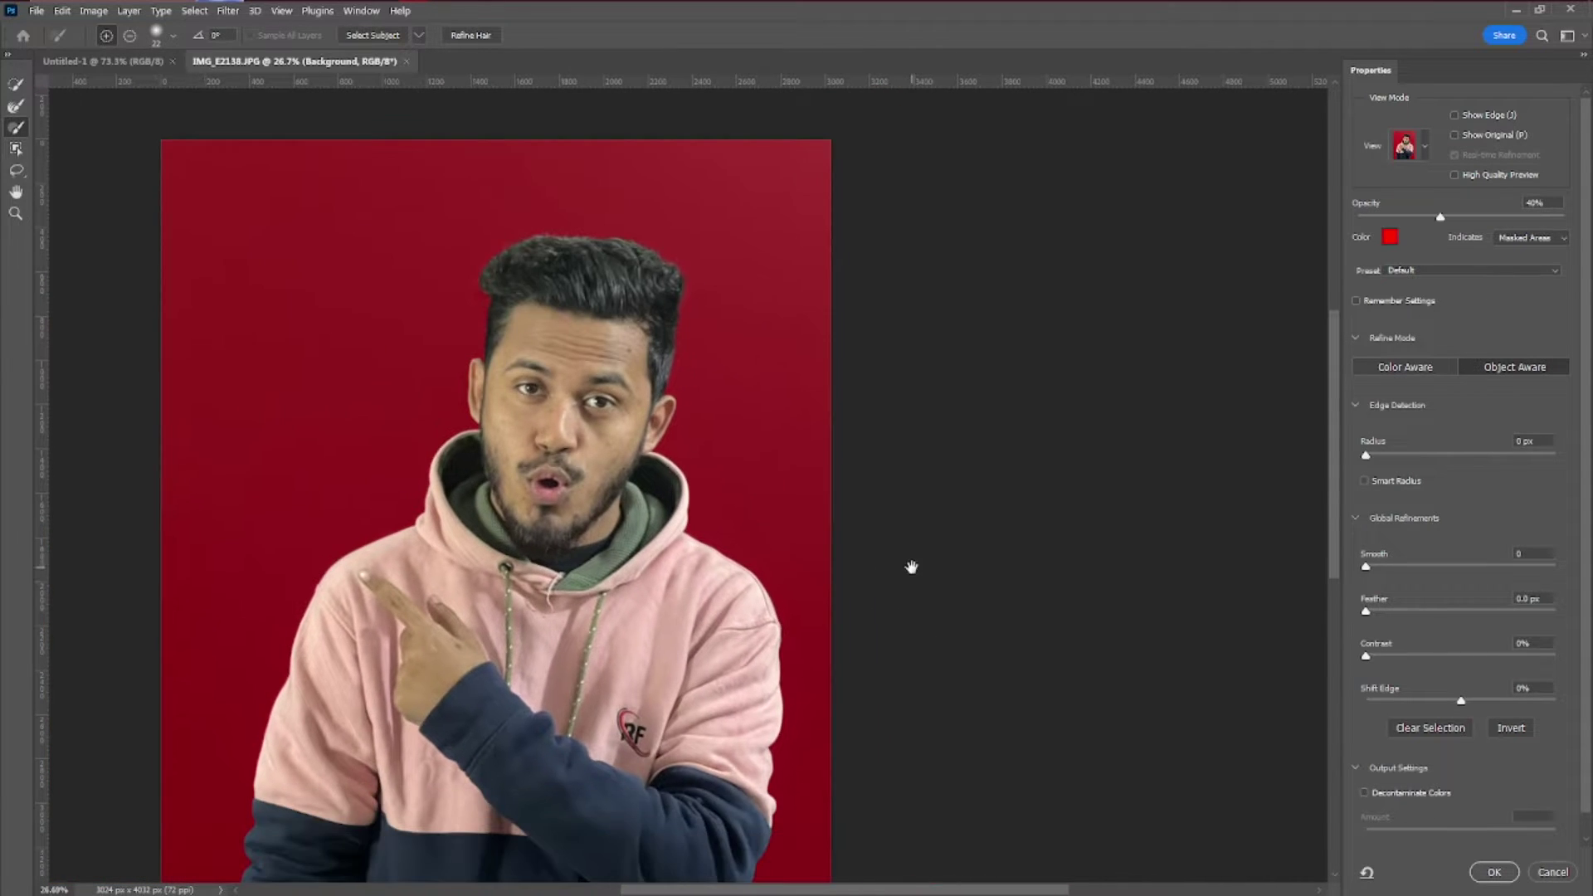
{"action": "scroll", "coordinate": [1399, 785], "scroll_direction": "down", "scroll_amount": 1}
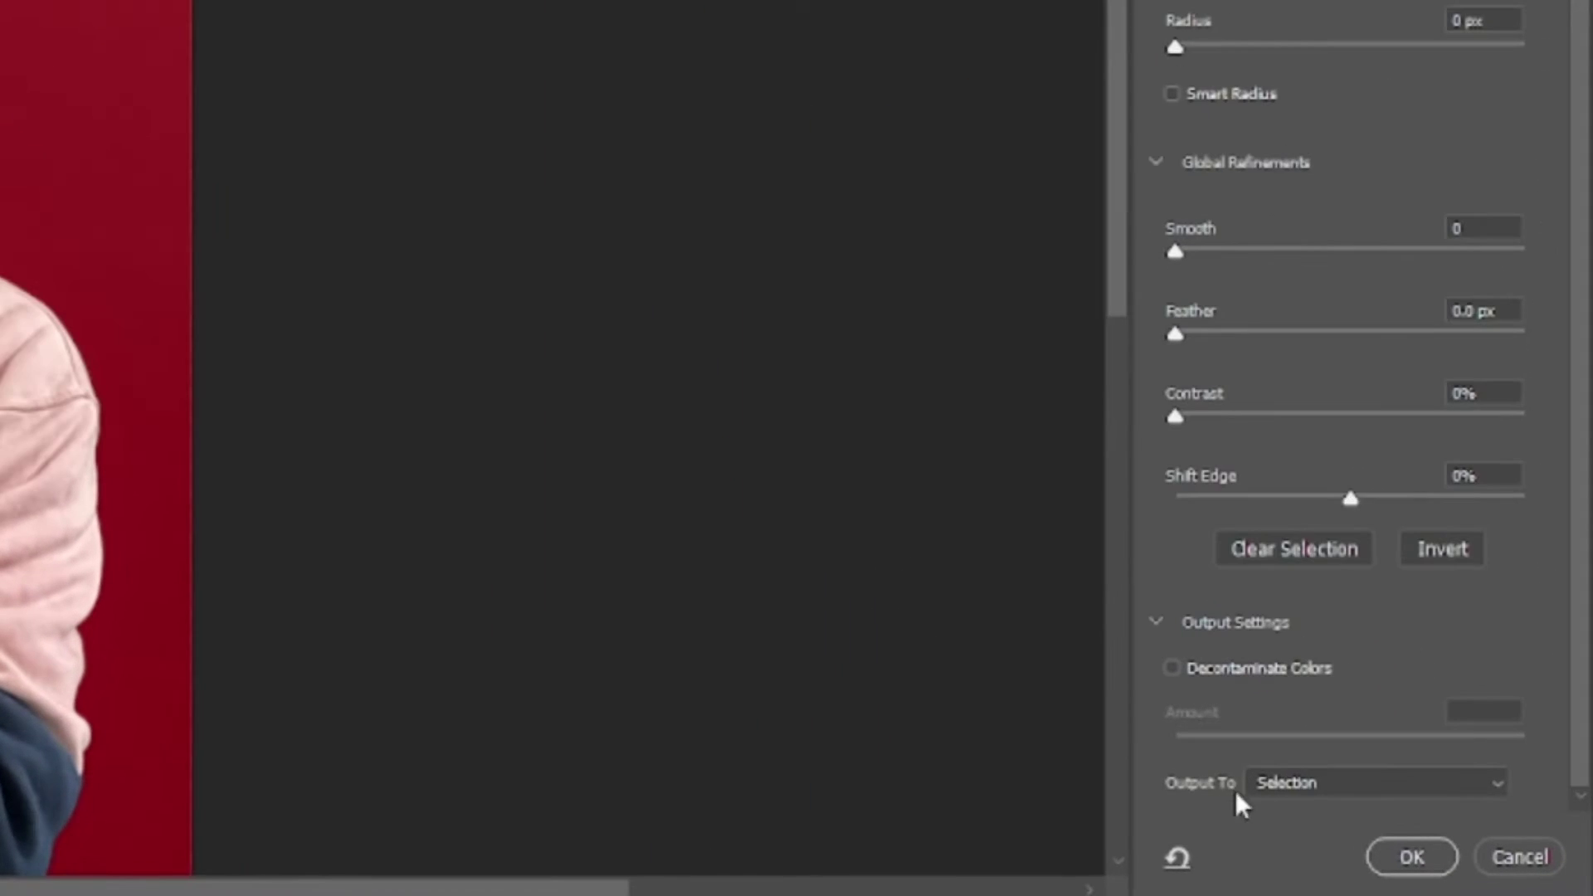
{"action": "left_click", "coordinate": [1300, 785]}
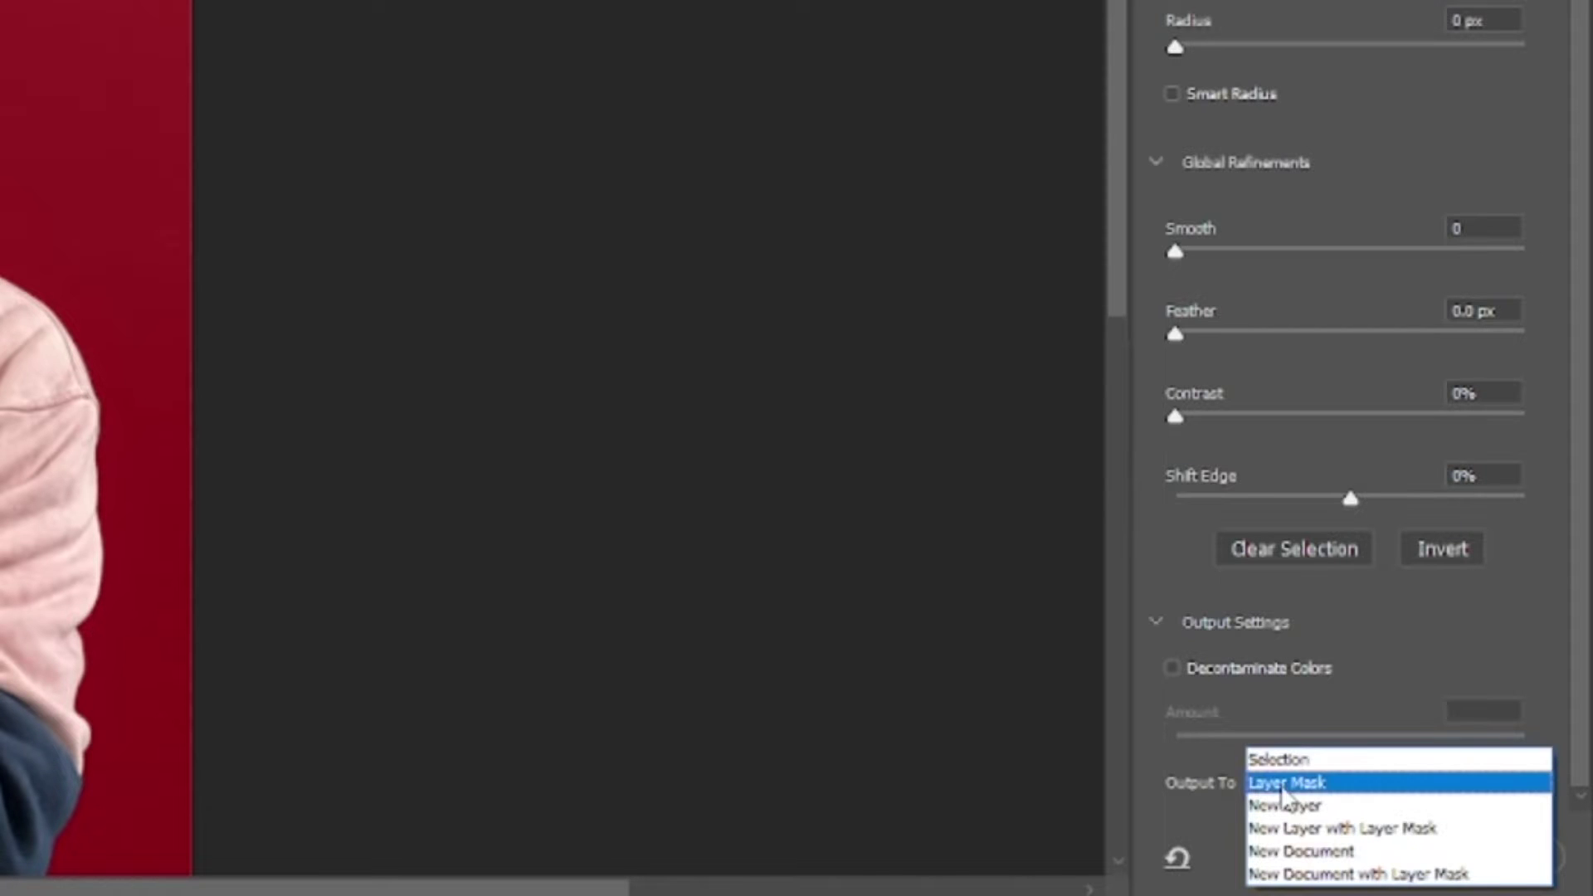
{"action": "left_click", "coordinate": [1285, 784]}
{"action": "left_click", "coordinate": [1409, 857]}
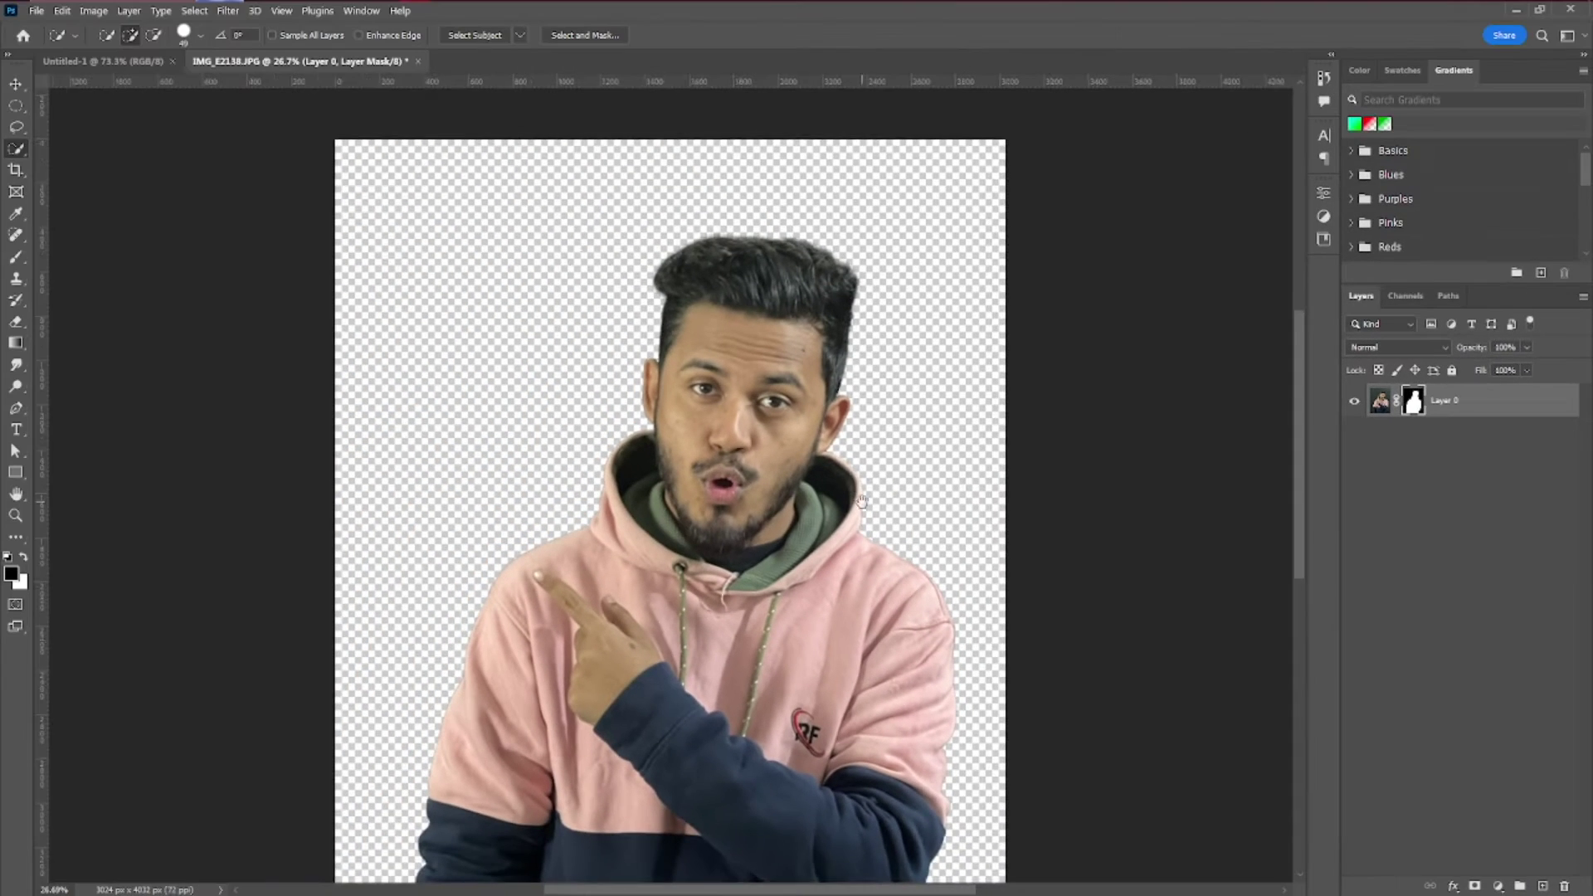
Add a white (ffffff) solid color fill layer and place it beneath the man's cut-out layer
{"action": "left_click_drag", "start_coordinate": [862, 502], "coordinate": [772, 426]}
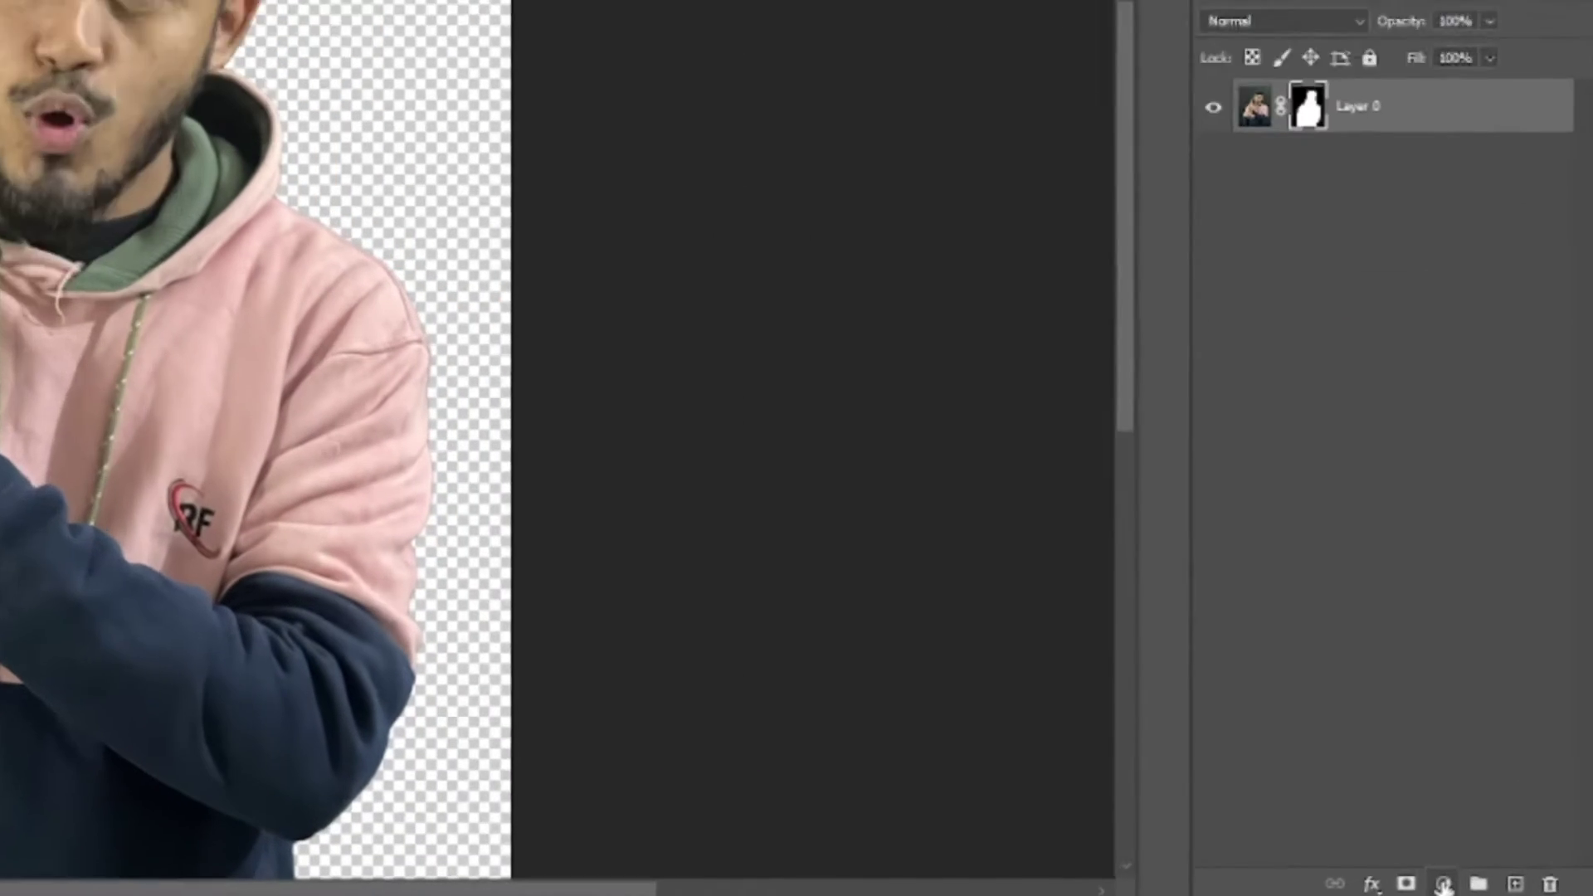
{"action": "left_click", "coordinate": [1498, 885]}
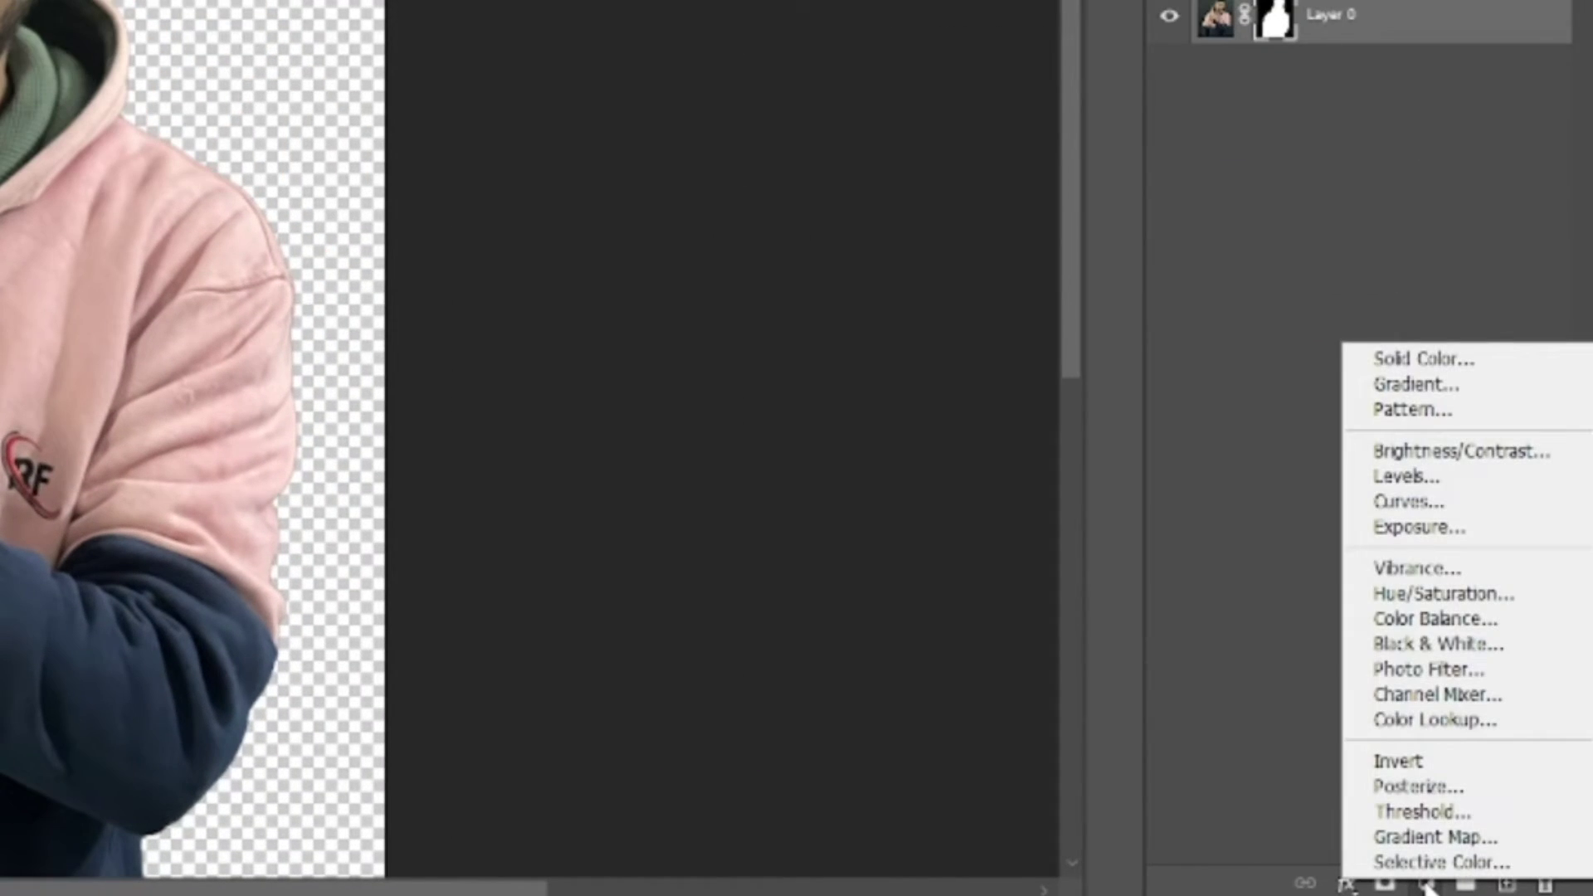
{"action": "left_click", "coordinate": [1412, 359]}
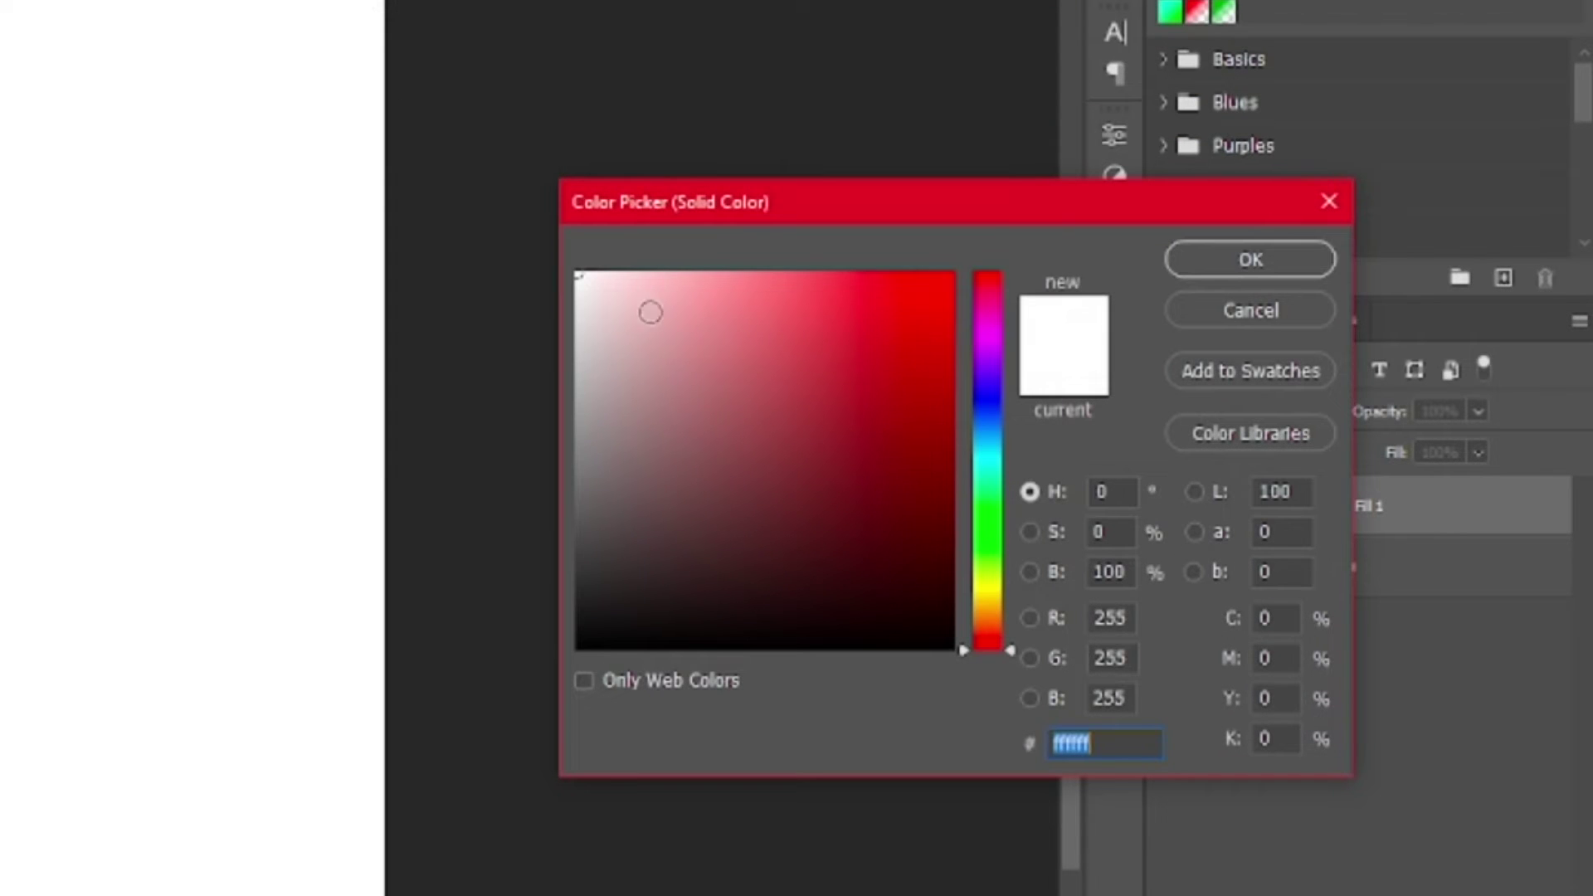
{"action": "left_click", "coordinate": [1250, 259]}
{"action": "left_click_drag", "start_coordinate": [1468, 507], "coordinate": [1461, 614]}
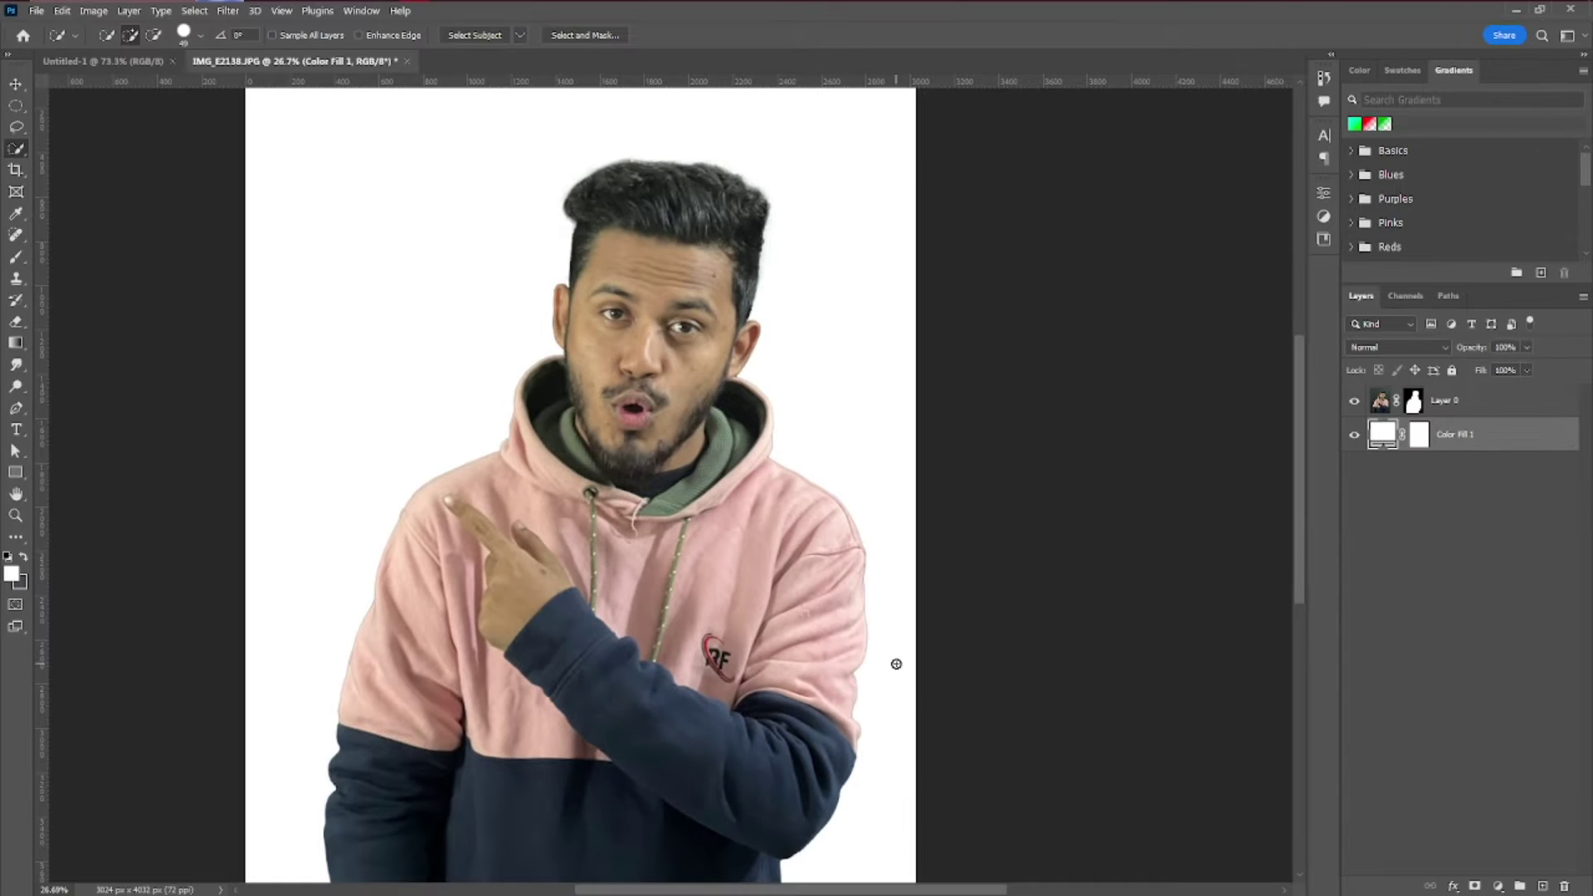
Examine the cut-out's edges against the white background along the sleeve, shoulder, face and hair
{"action": "left_click_drag", "start_coordinate": [881, 641], "coordinate": [955, 697]}
{"action": "left_click_drag", "start_coordinate": [871, 680], "coordinate": [848, 465]}
{"action": "left_click_drag", "start_coordinate": [838, 622], "coordinate": [858, 630]}
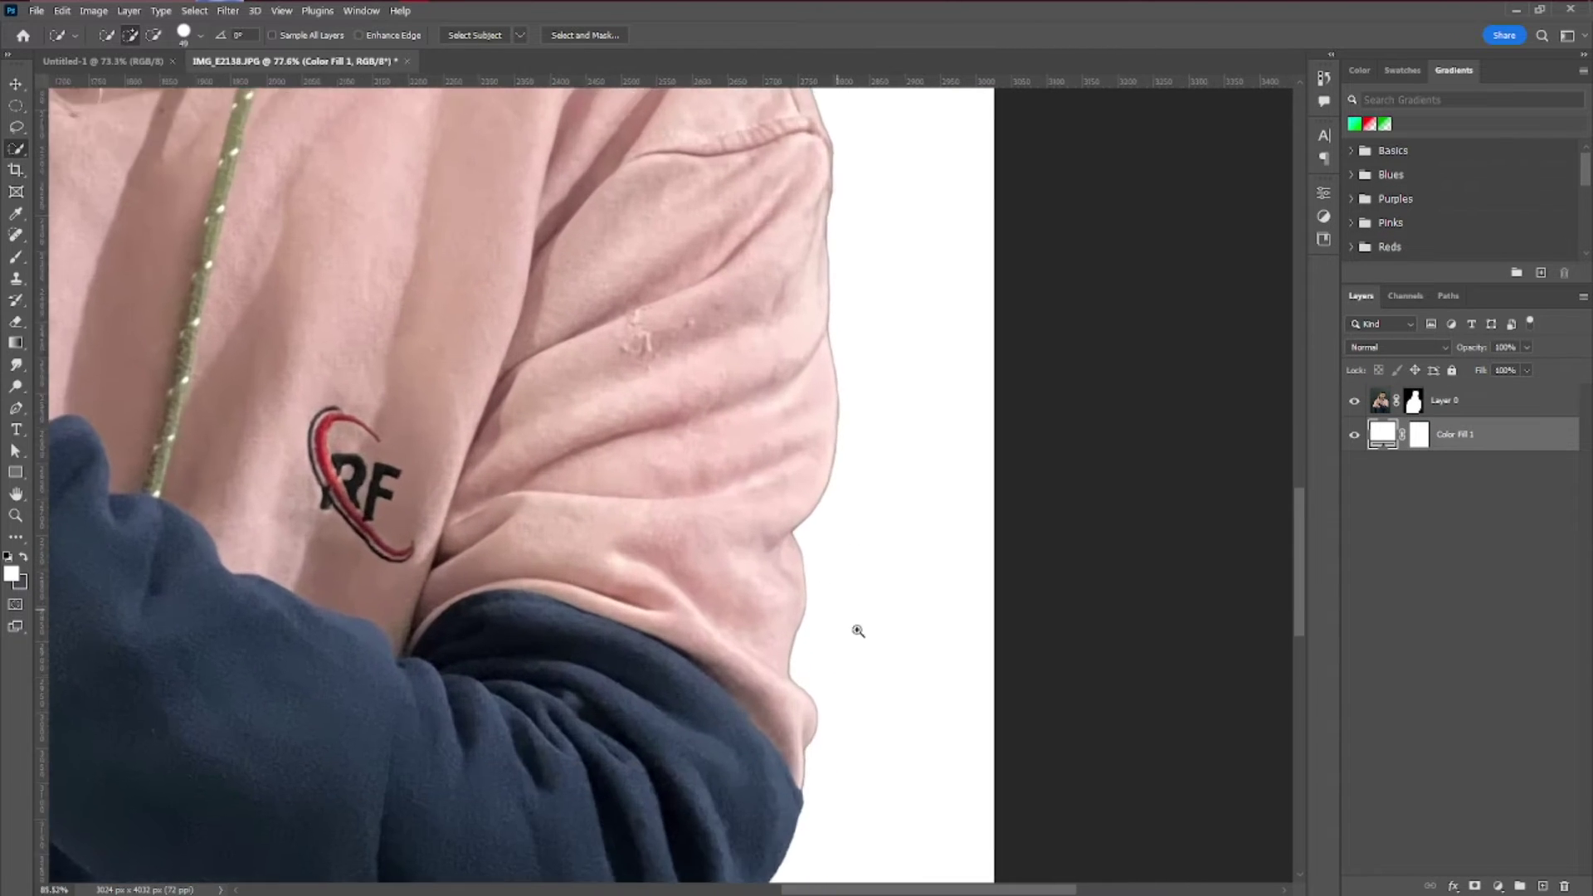
{"action": "scroll", "coordinate": [775, 470], "scroll_direction": "up", "scroll_amount": 2}
{"action": "scroll", "coordinate": [800, 519], "scroll_direction": "down", "scroll_amount": 3}
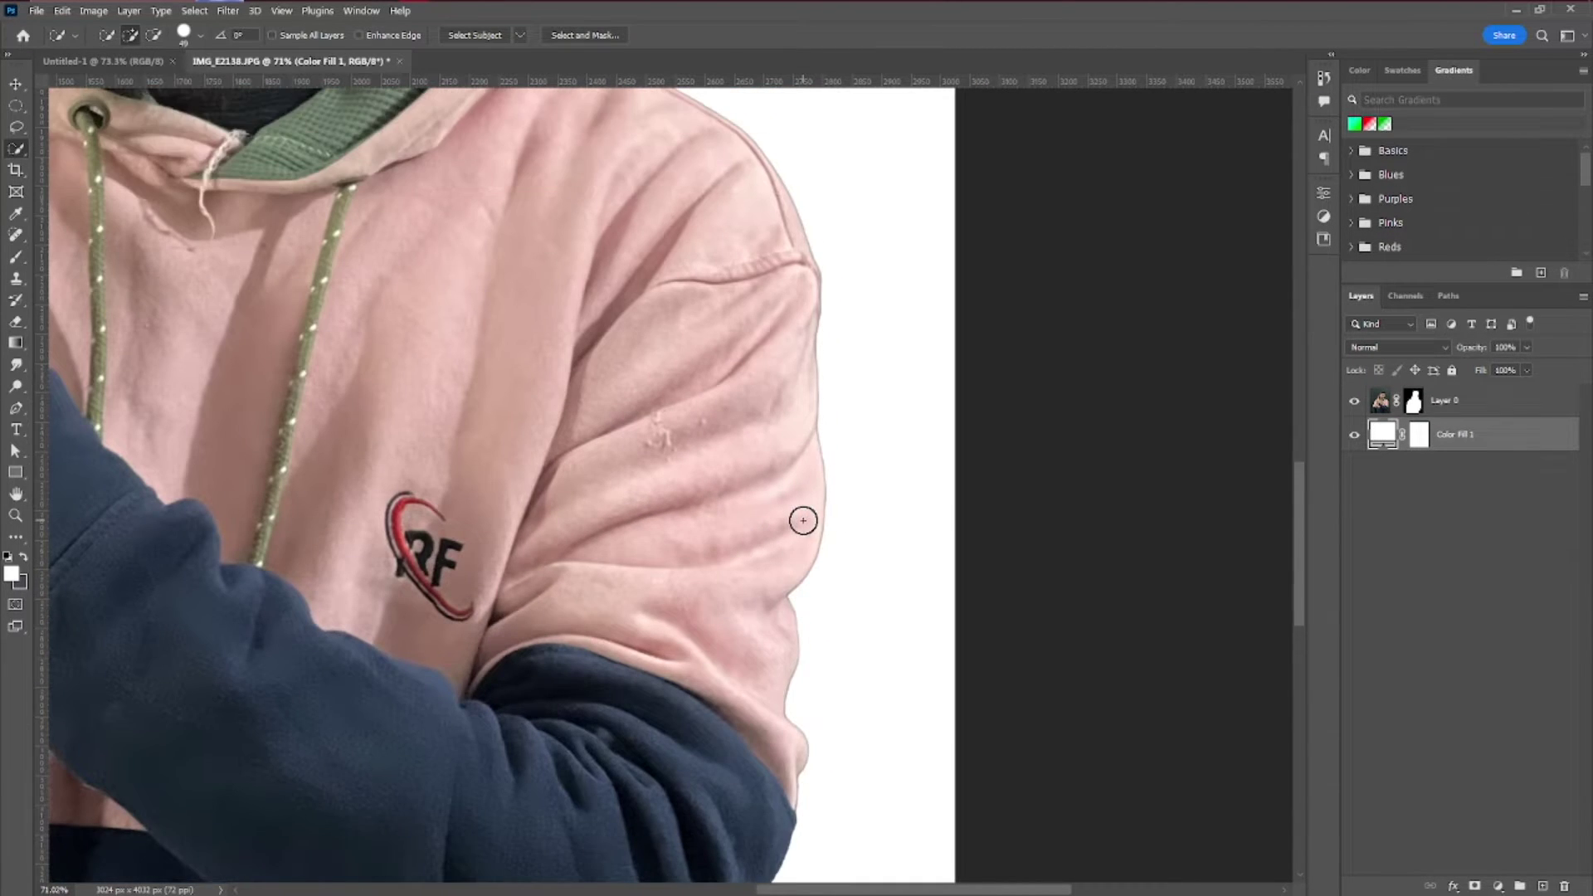
{"action": "left_click_drag", "start_coordinate": [769, 350], "coordinate": [824, 685]}
{"action": "left_click_drag", "start_coordinate": [651, 415], "coordinate": [751, 674]}
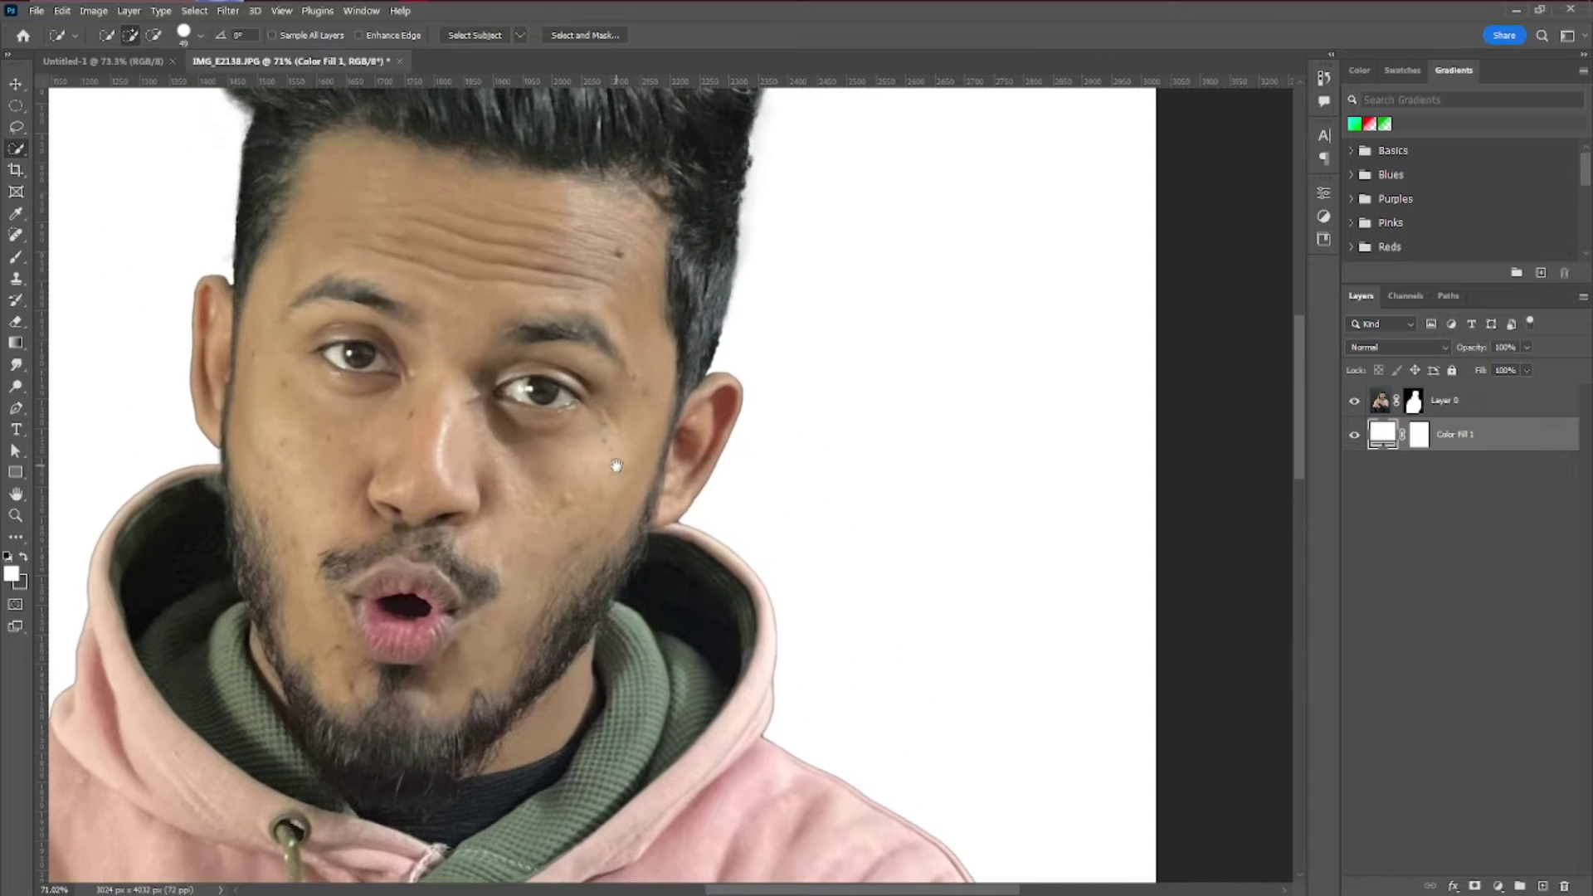
{"action": "scroll", "coordinate": [623, 448], "scroll_direction": "up", "scroll_amount": 1}
{"action": "left_click_drag", "start_coordinate": [626, 388], "coordinate": [651, 483]}
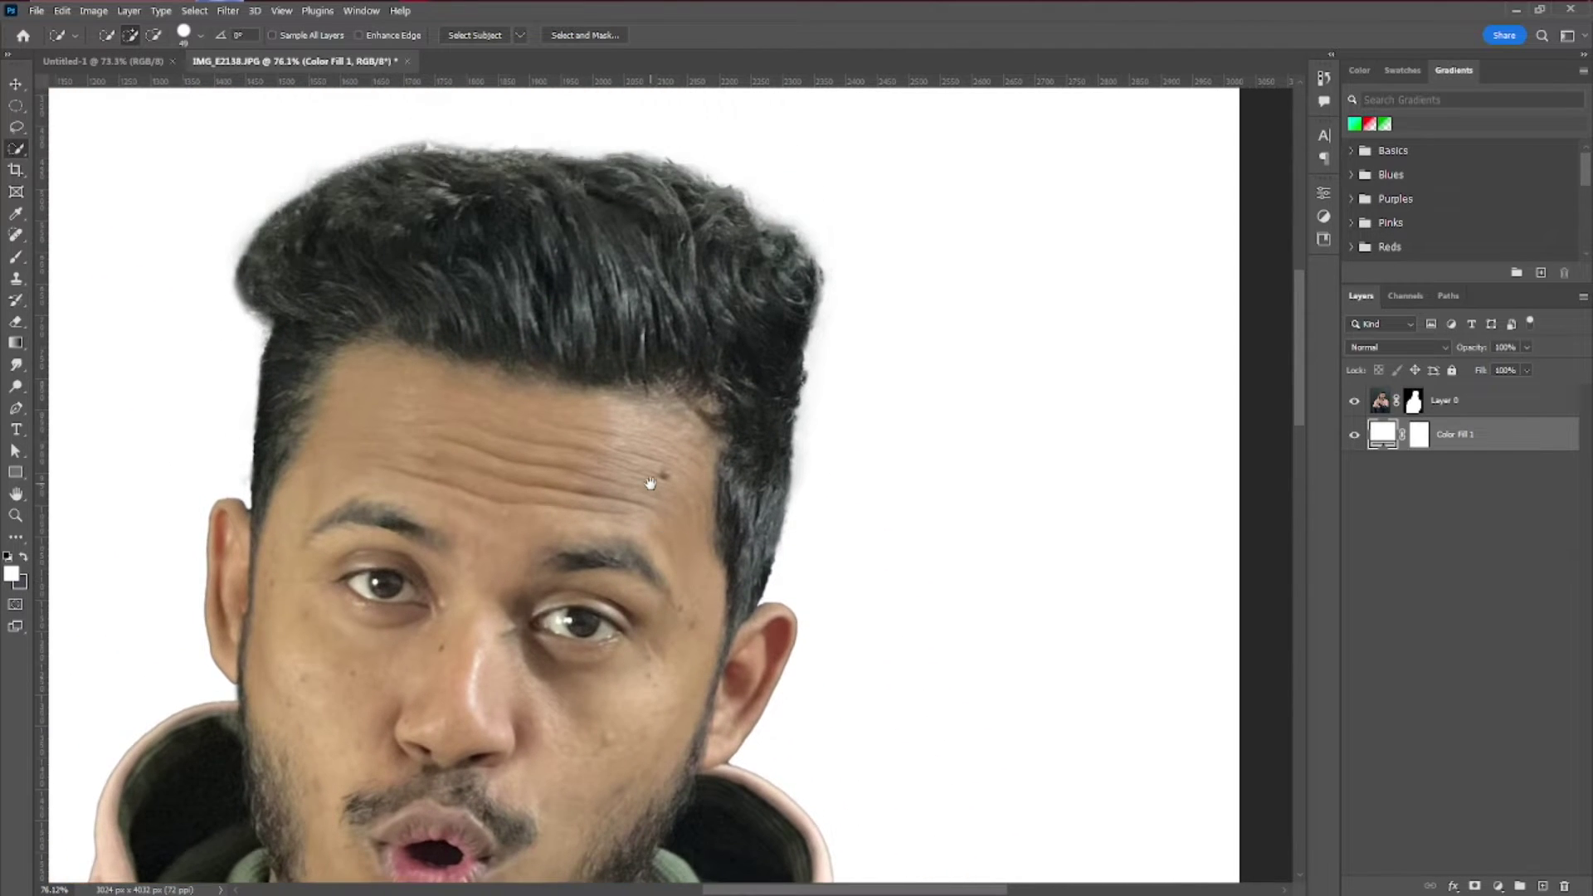
{"action": "scroll", "coordinate": [730, 455], "scroll_direction": "down", "scroll_amount": 4}
{"action": "scroll", "coordinate": [480, 299], "scroll_direction": "up", "scroll_amount": 8}
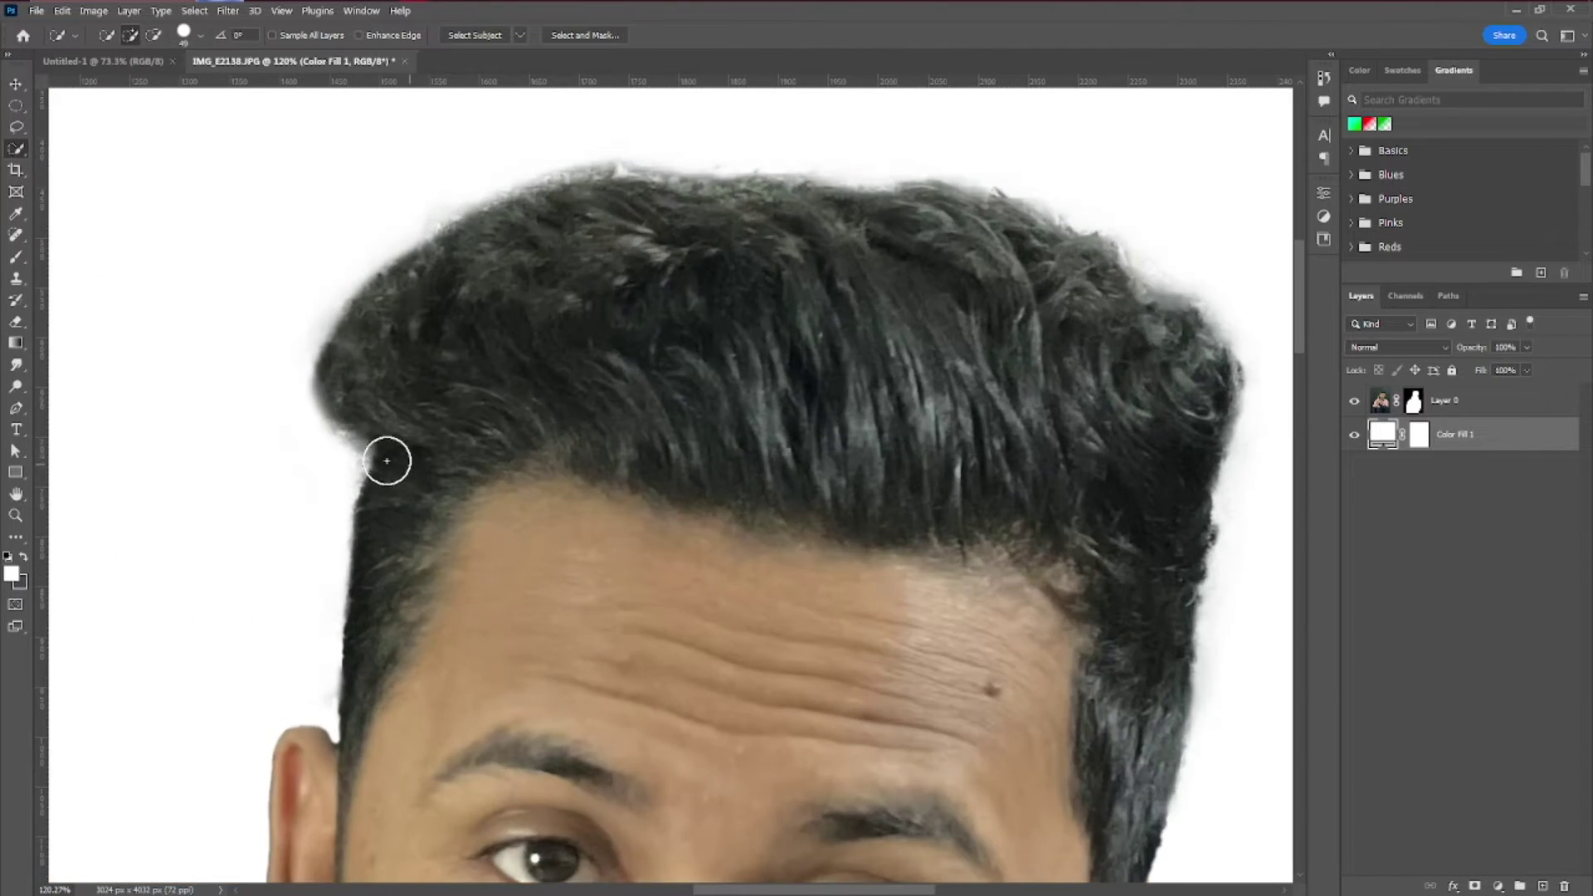
{"action": "scroll", "coordinate": [682, 488], "scroll_direction": "down", "scroll_amount": 10}
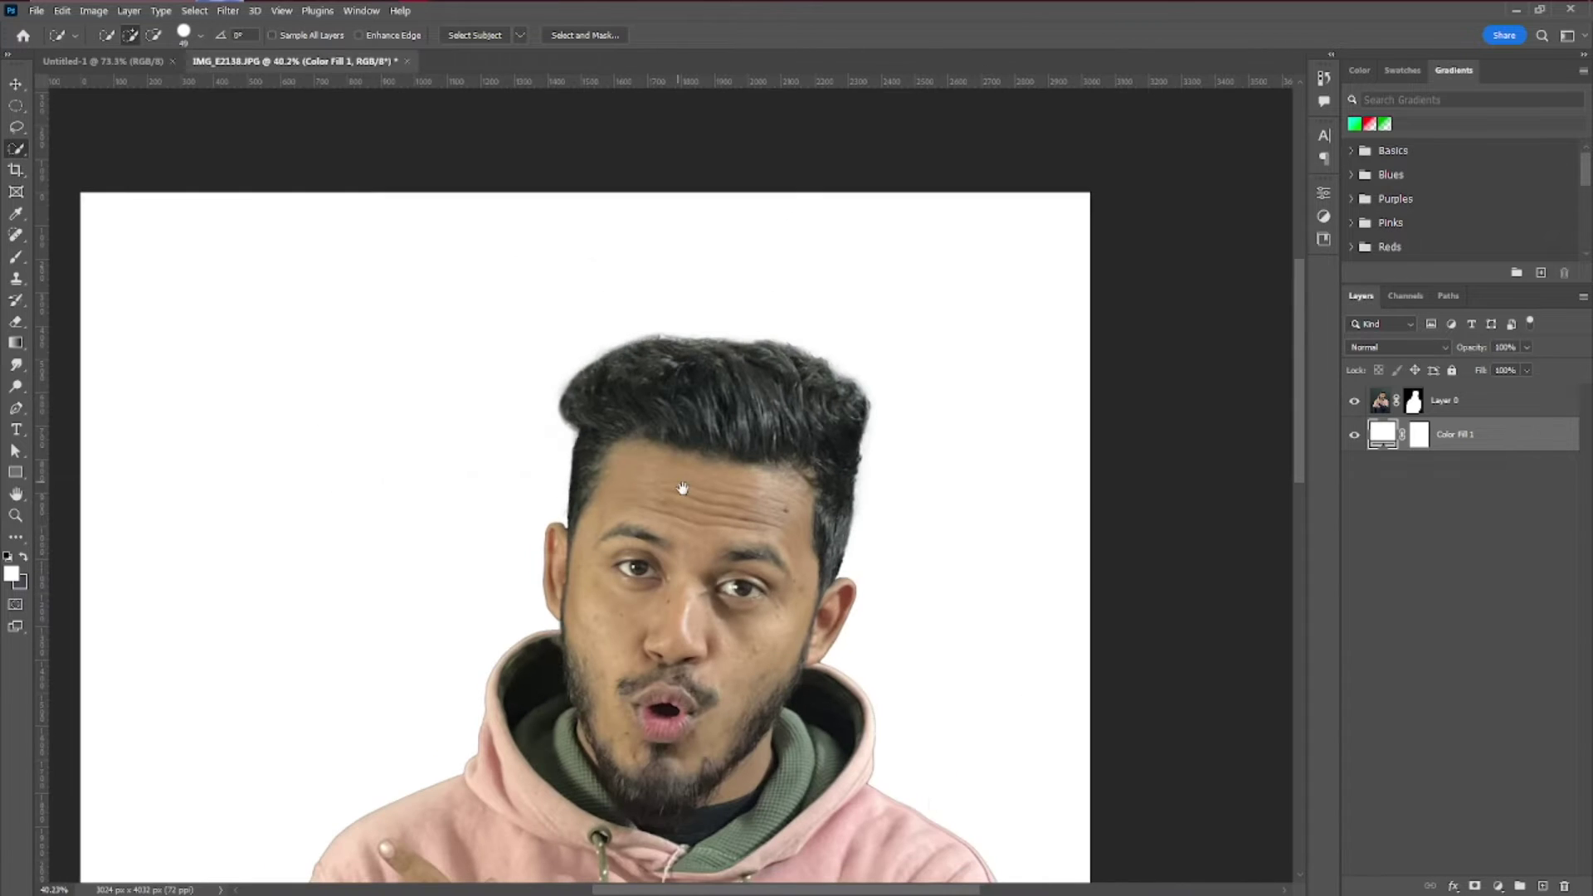
{"action": "scroll", "coordinate": [682, 488], "scroll_direction": "down", "scroll_amount": 4}
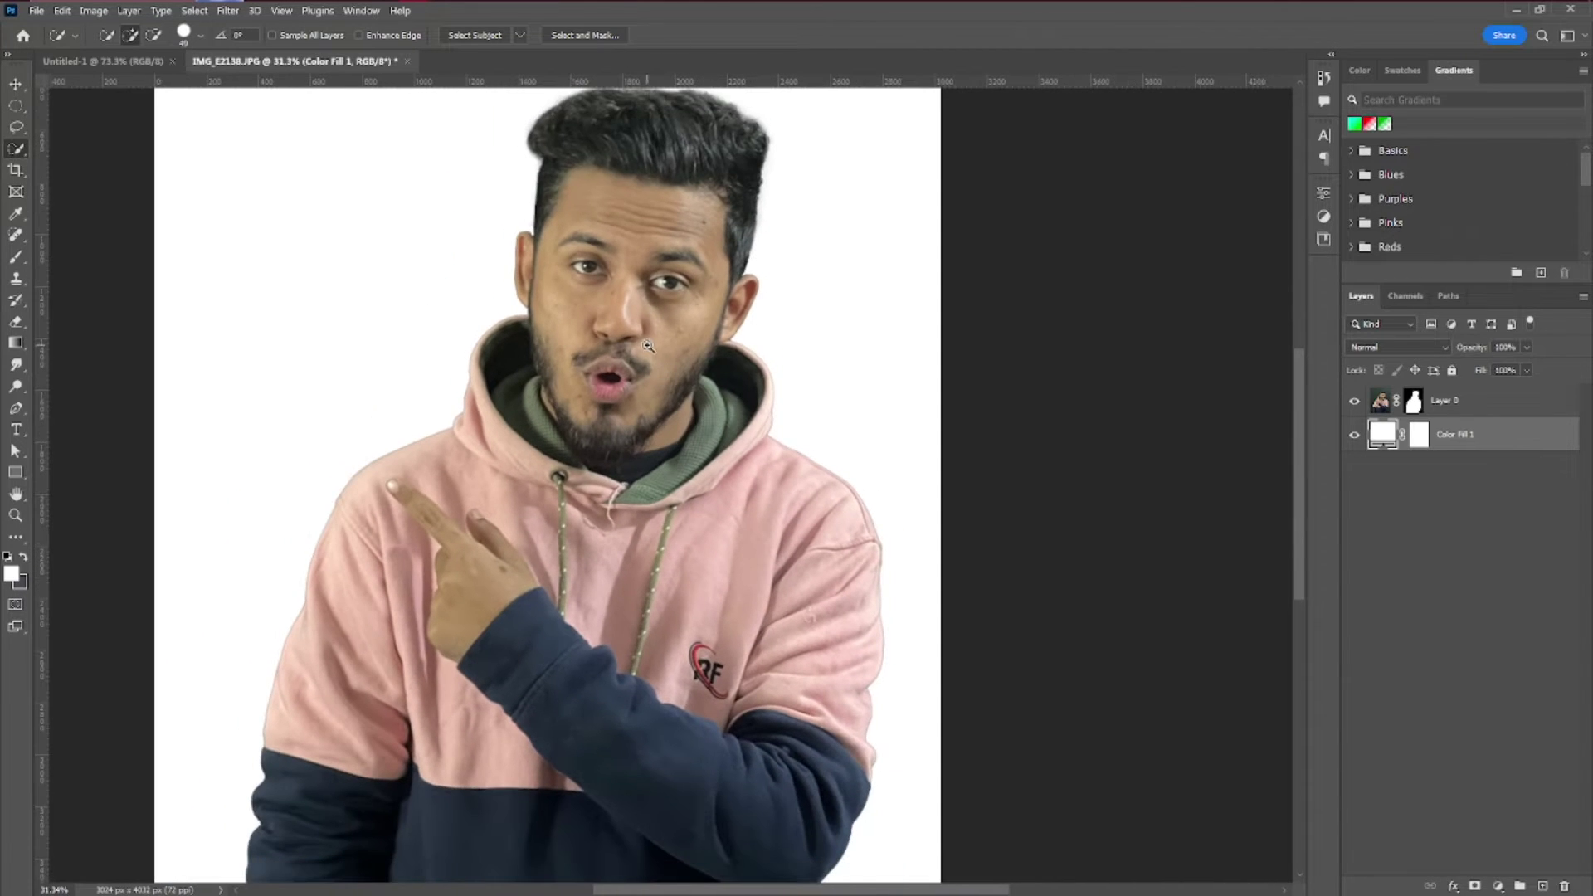
{"action": "left_click_drag", "start_coordinate": [649, 346], "coordinate": [663, 371]}
{"action": "left_click_drag", "start_coordinate": [655, 304], "coordinate": [651, 419]}
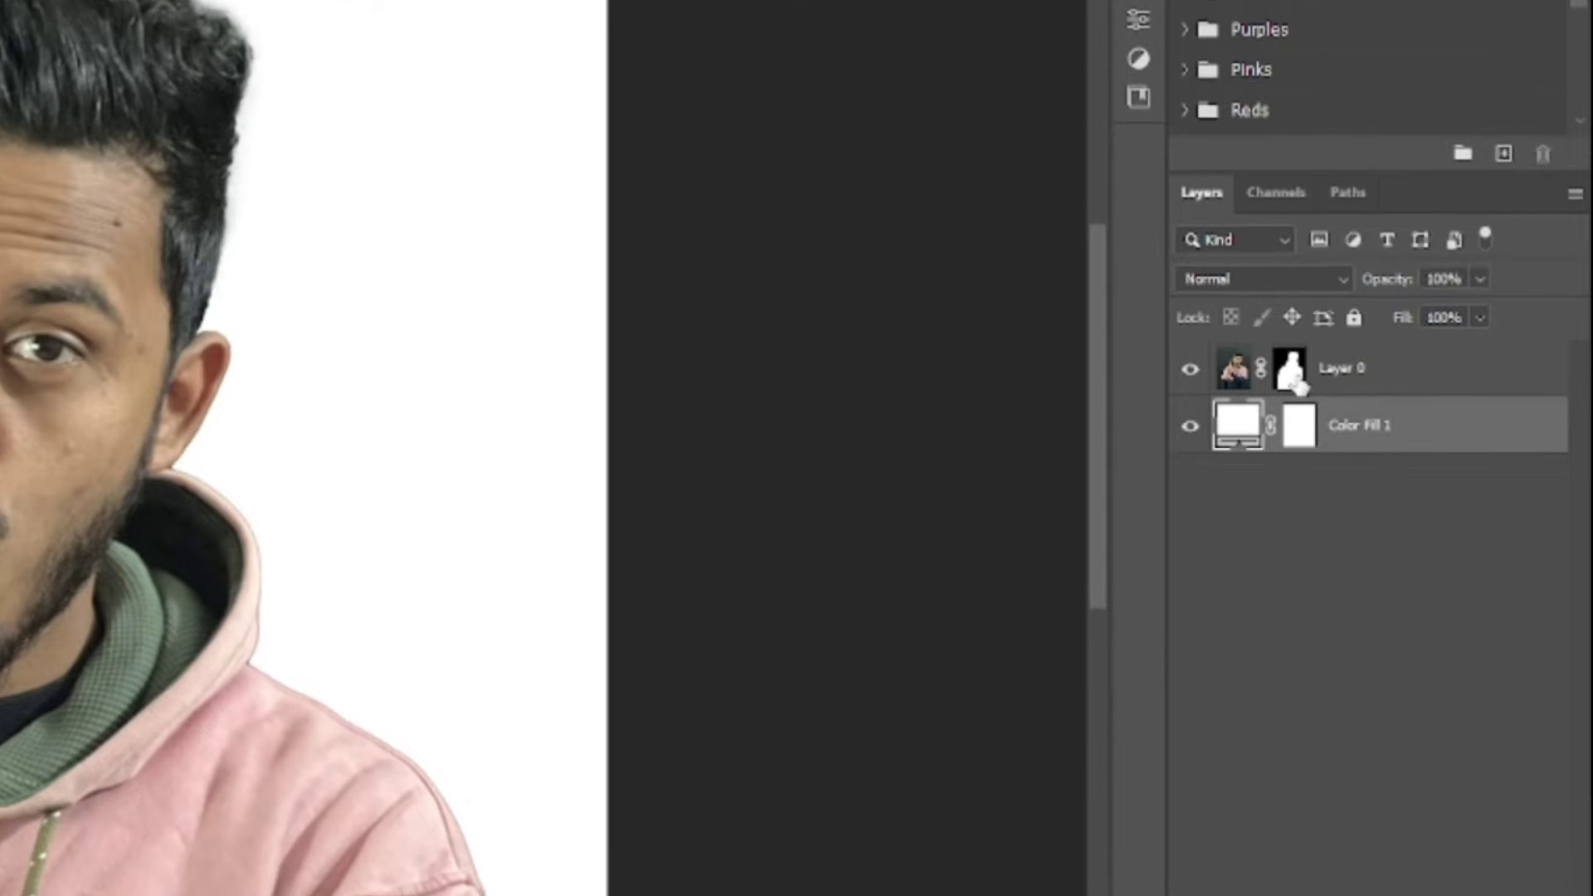
Start the Minimum filter on the man's layer mask, keeping the edge beside his ear in view
{"action": "left_click", "coordinate": [1293, 378]}
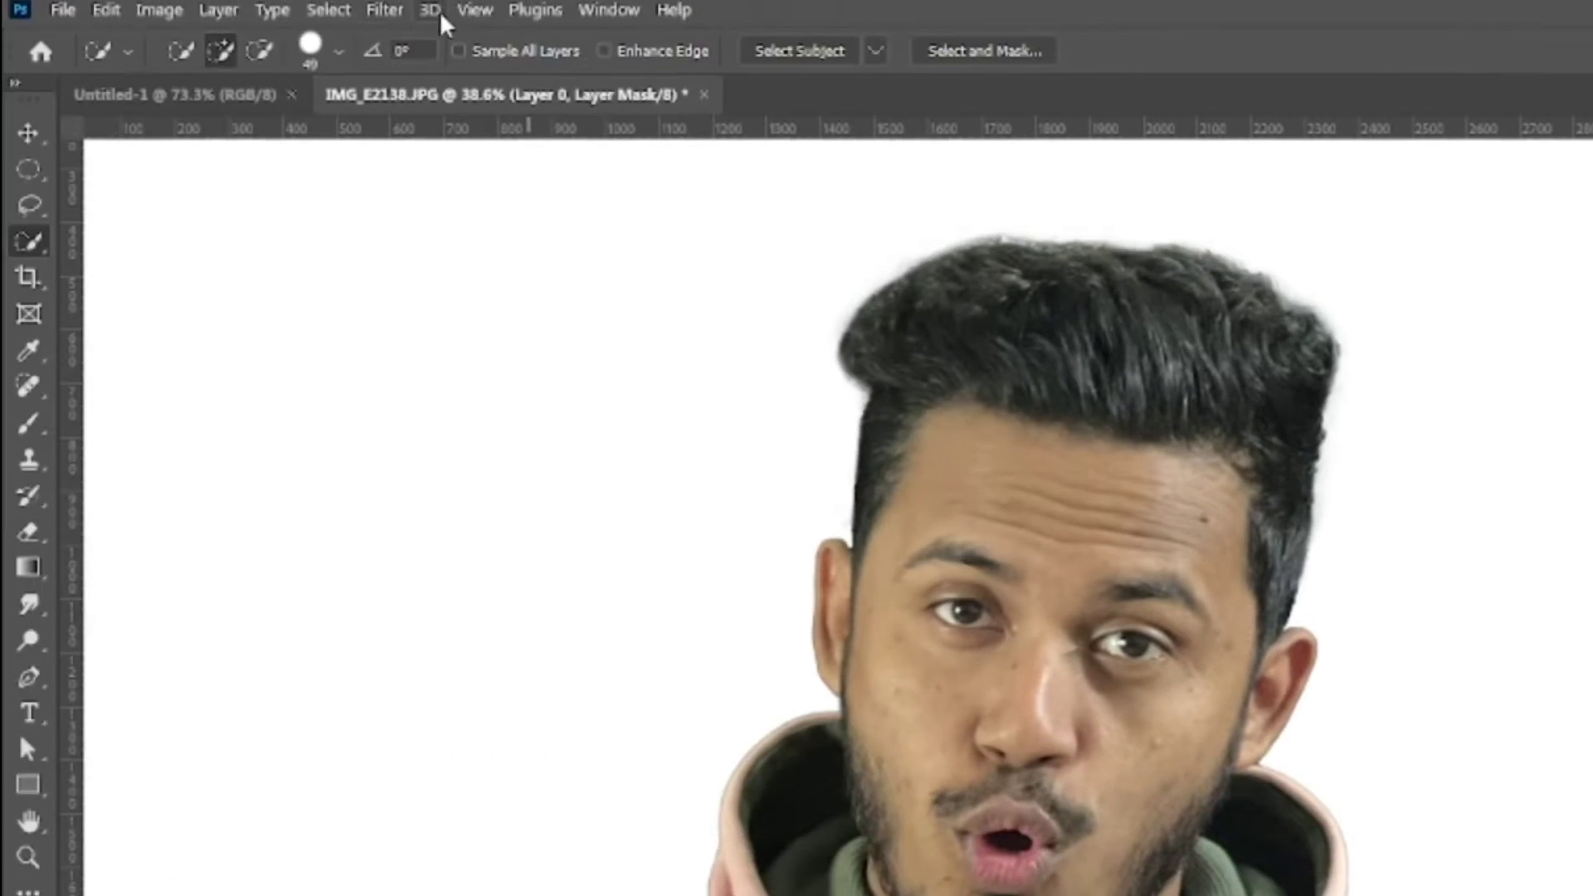
{"action": "left_click", "coordinate": [386, 12]}
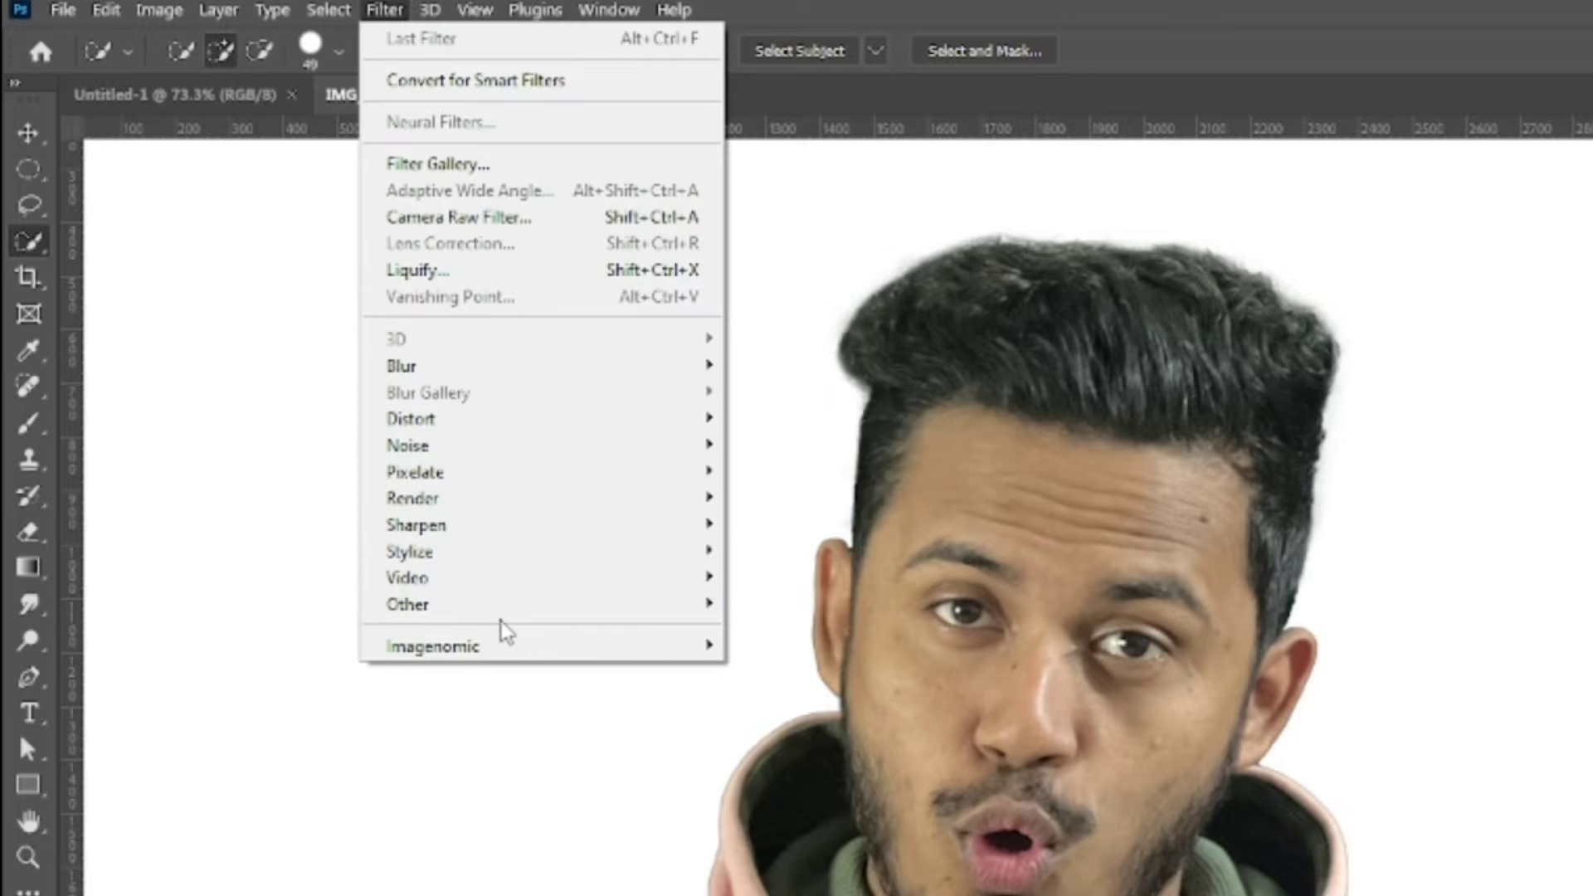
{"action": "mouse_move", "coordinate": [669, 607]}
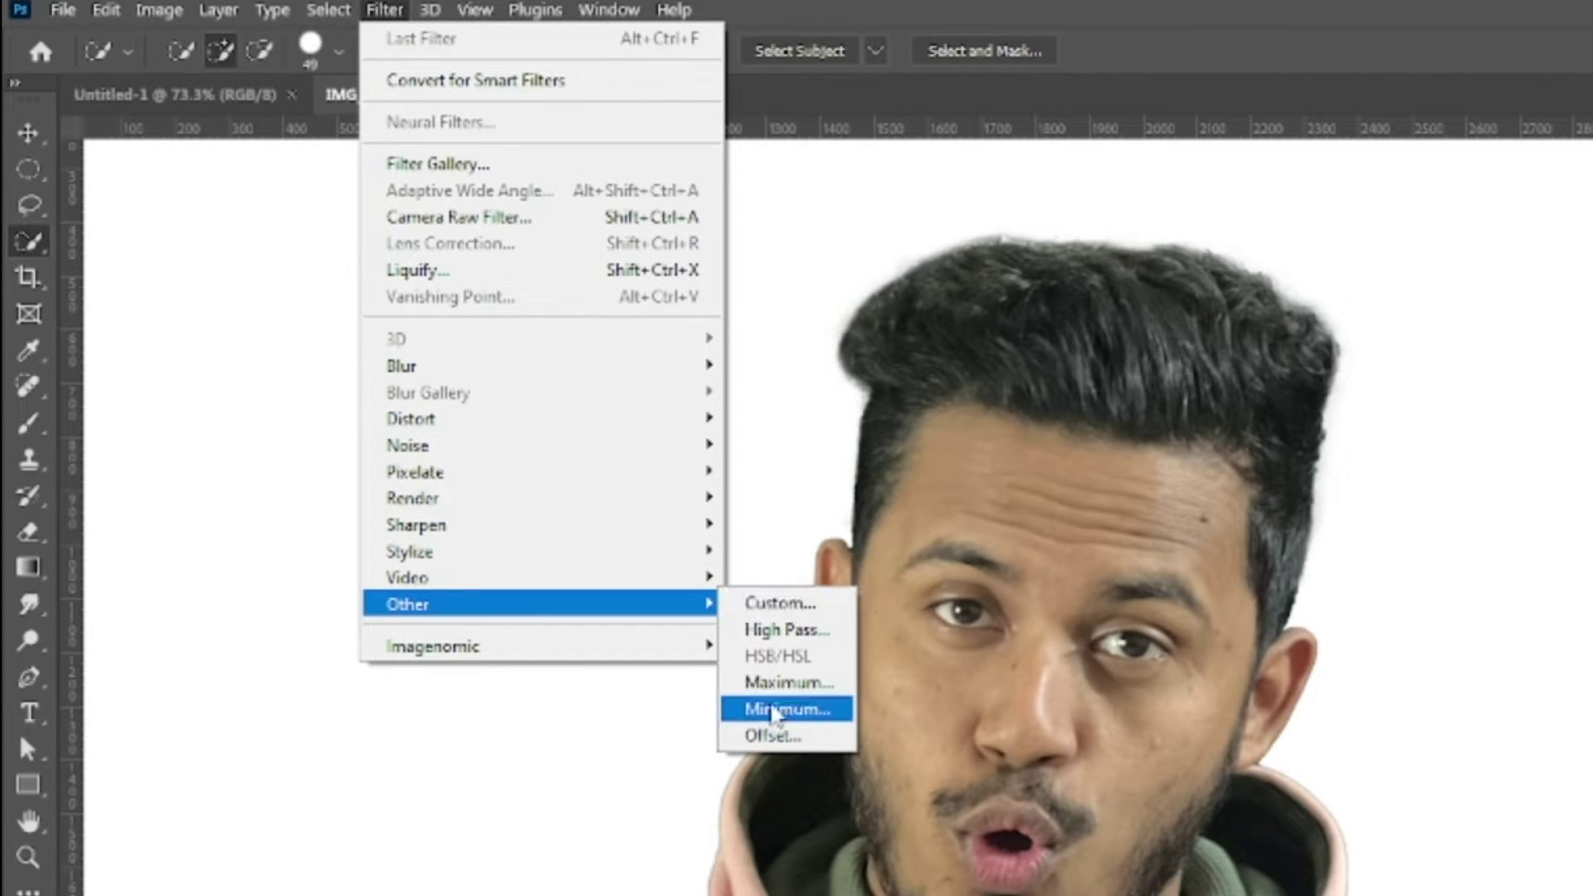
{"action": "left_click", "coordinate": [810, 711]}
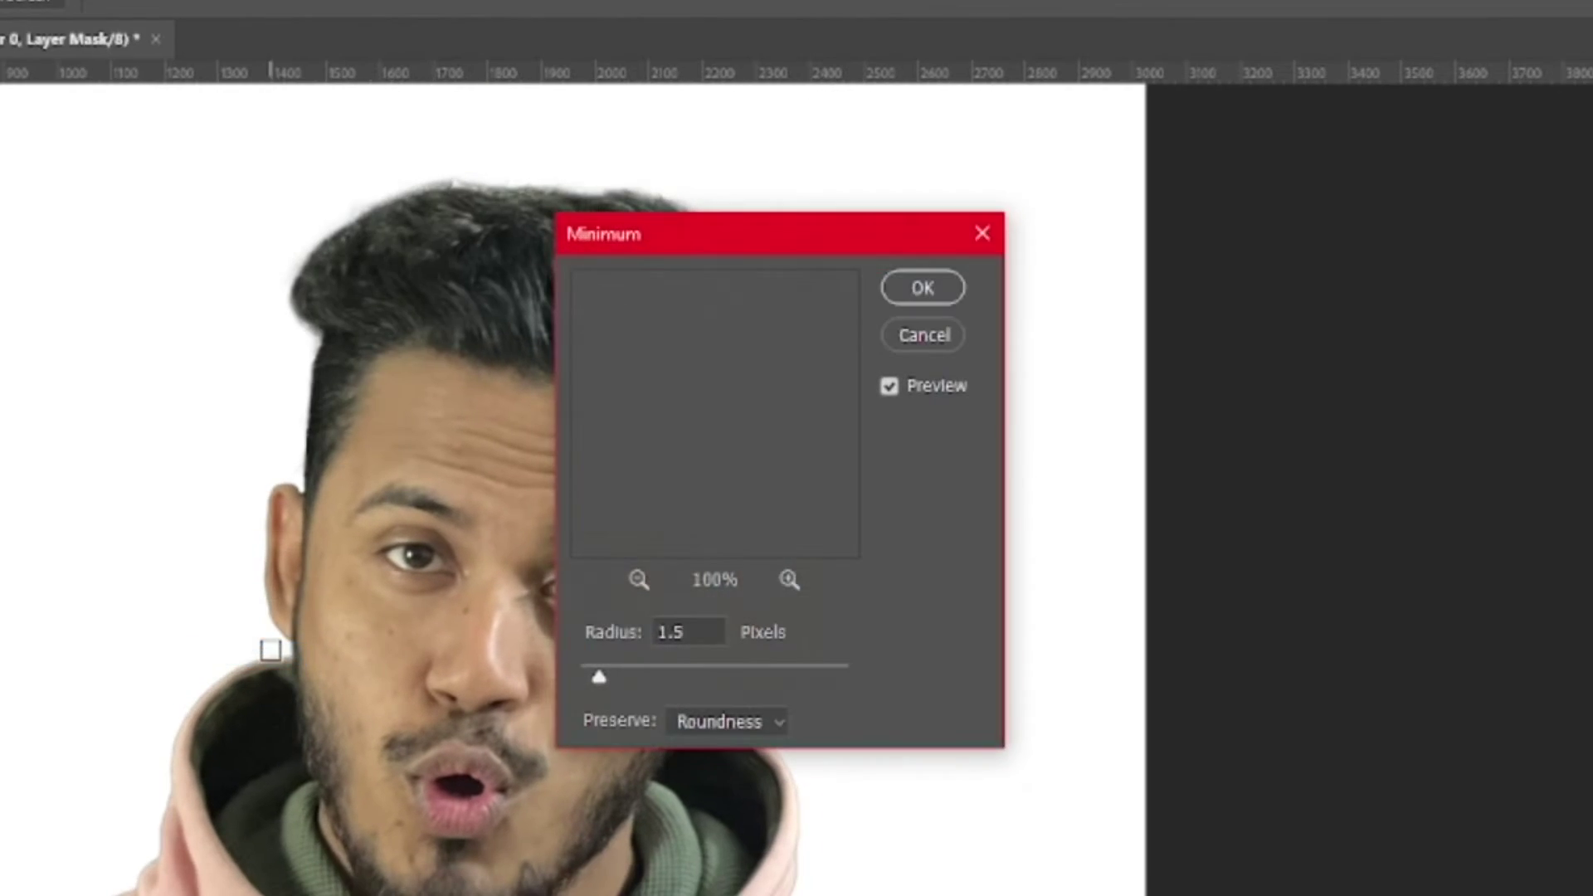
{"action": "left_click_drag", "start_coordinate": [818, 239], "coordinate": [1024, 214]}
{"action": "key", "text": "alt"}
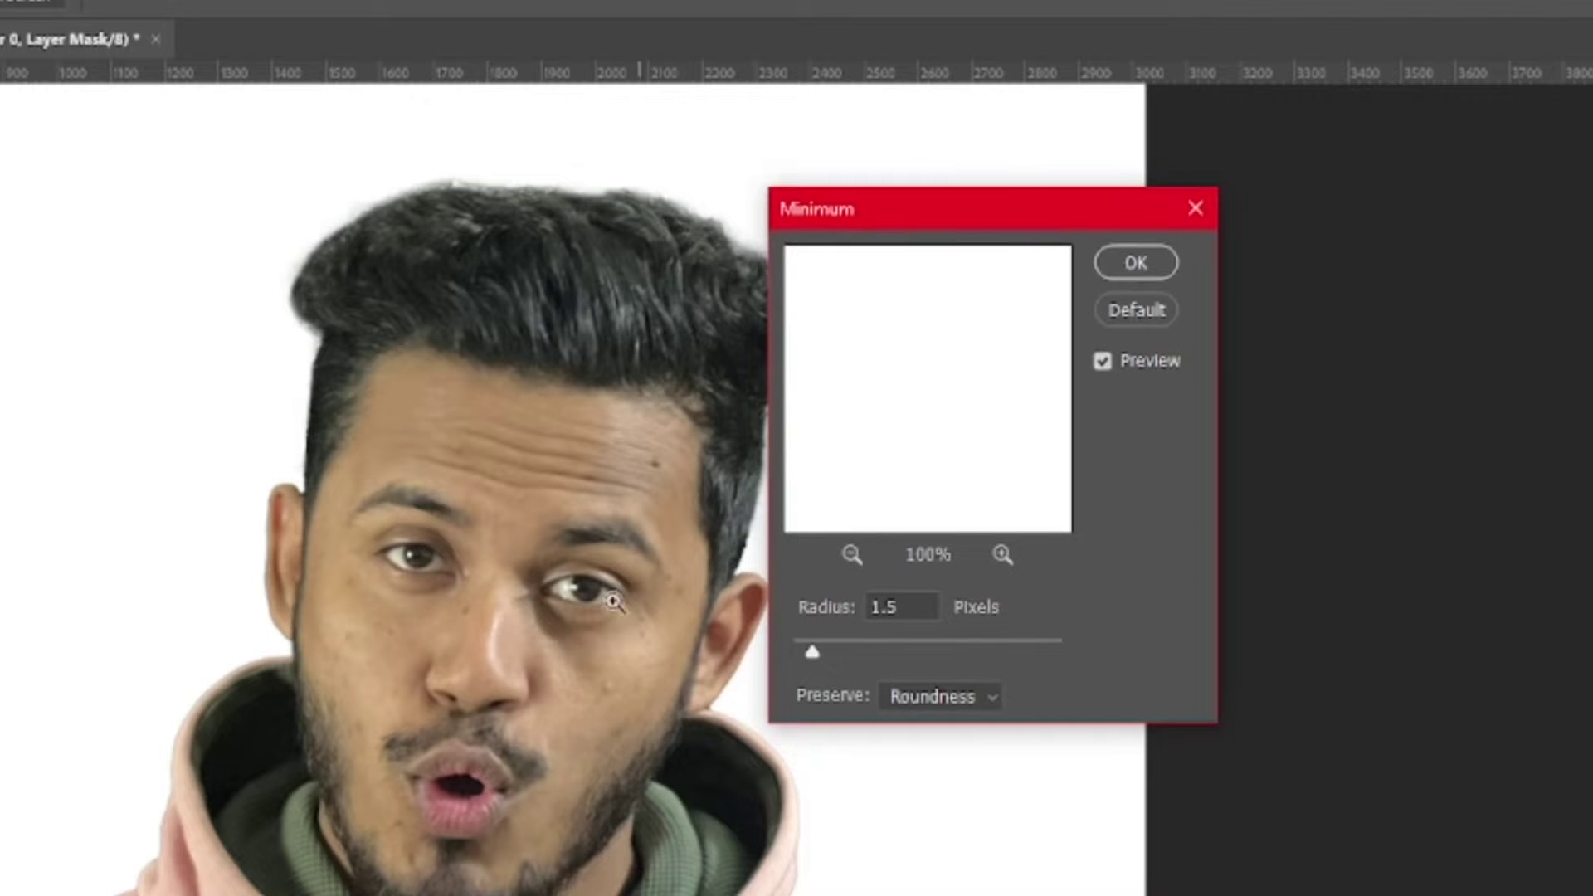
{"action": "scroll", "coordinate": [249, 496], "scroll_direction": "up", "scroll_amount": 2}
{"action": "scroll", "coordinate": [334, 531], "scroll_direction": "up", "scroll_amount": 2}
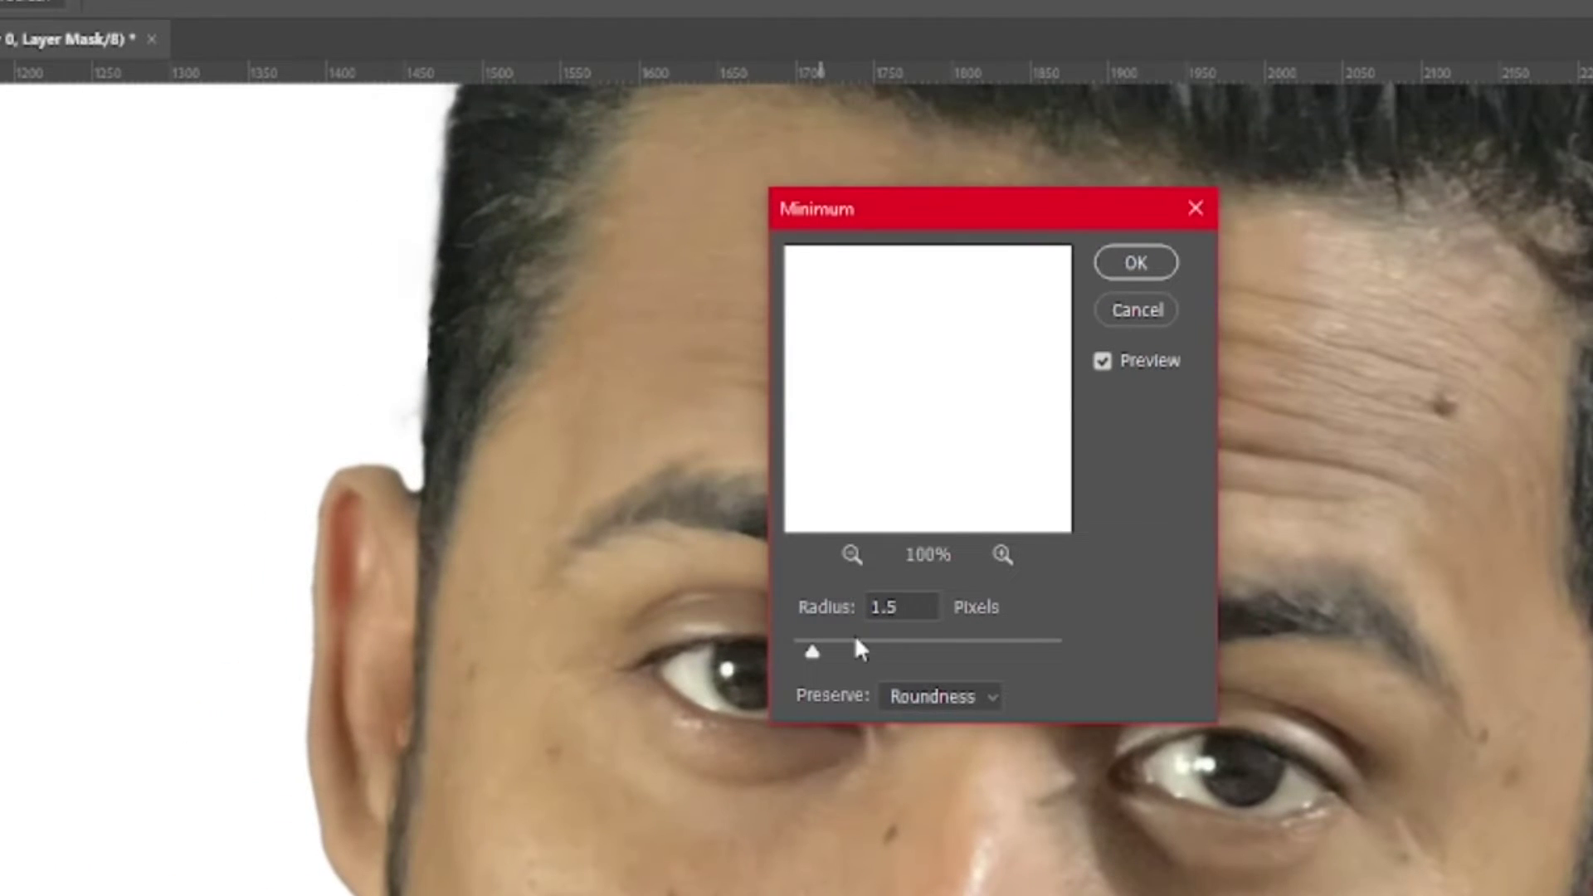
Try Minimum radii of 0.5 and 0.9 pixels, and switch Preserve to Squareness and back to Roundness
{"action": "left_click_drag", "start_coordinate": [855, 643], "coordinate": [797, 646]}
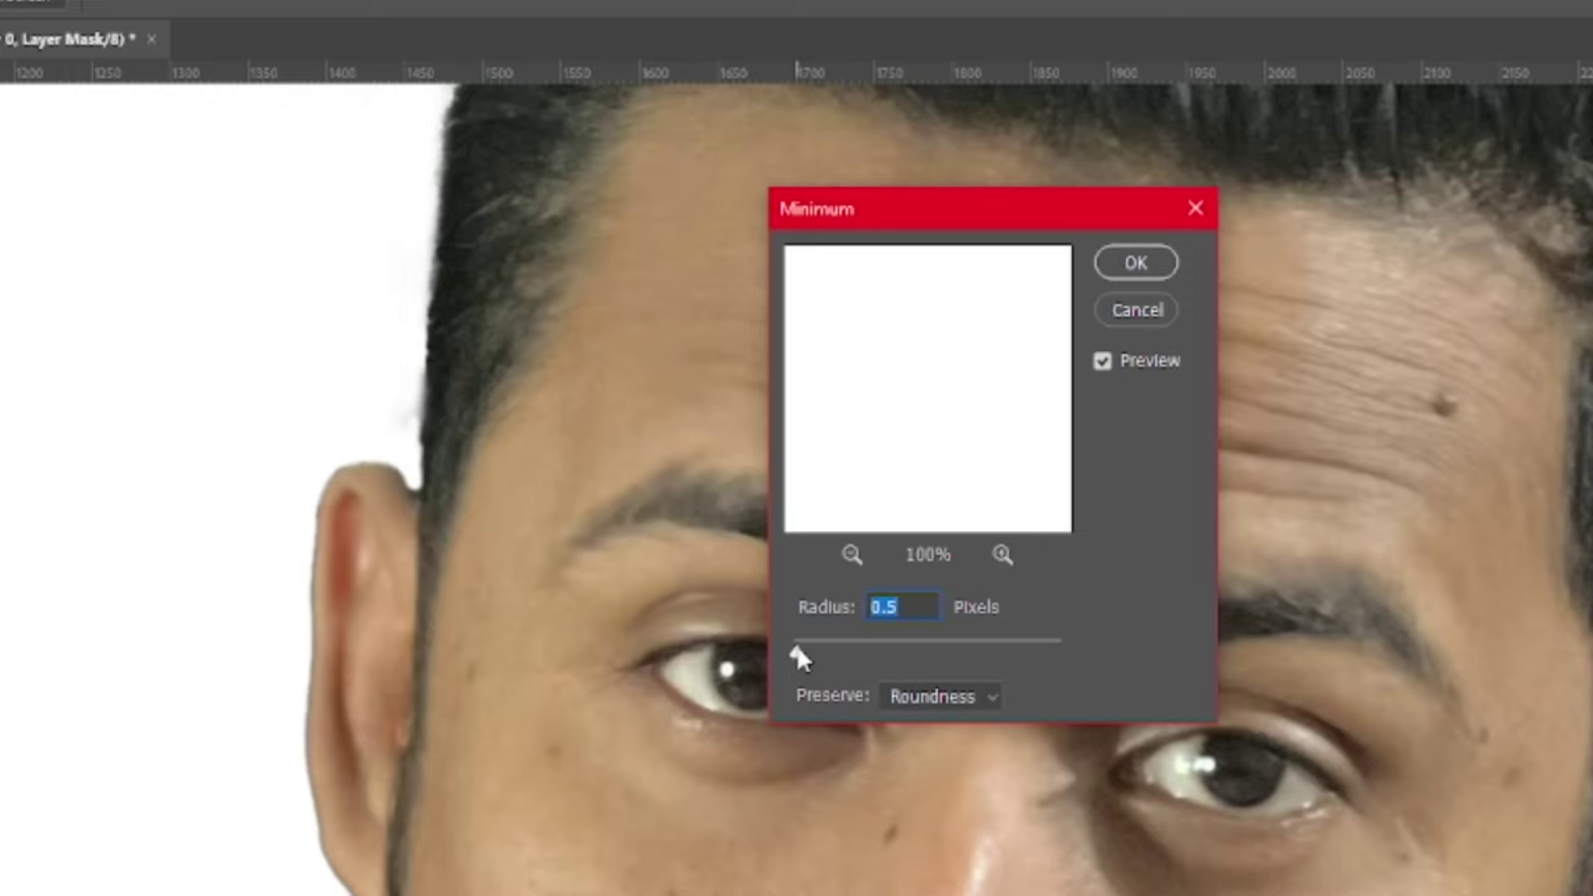
{"action": "left_click_drag", "start_coordinate": [796, 647], "coordinate": [804, 647]}
{"action": "left_click", "coordinate": [919, 701]}
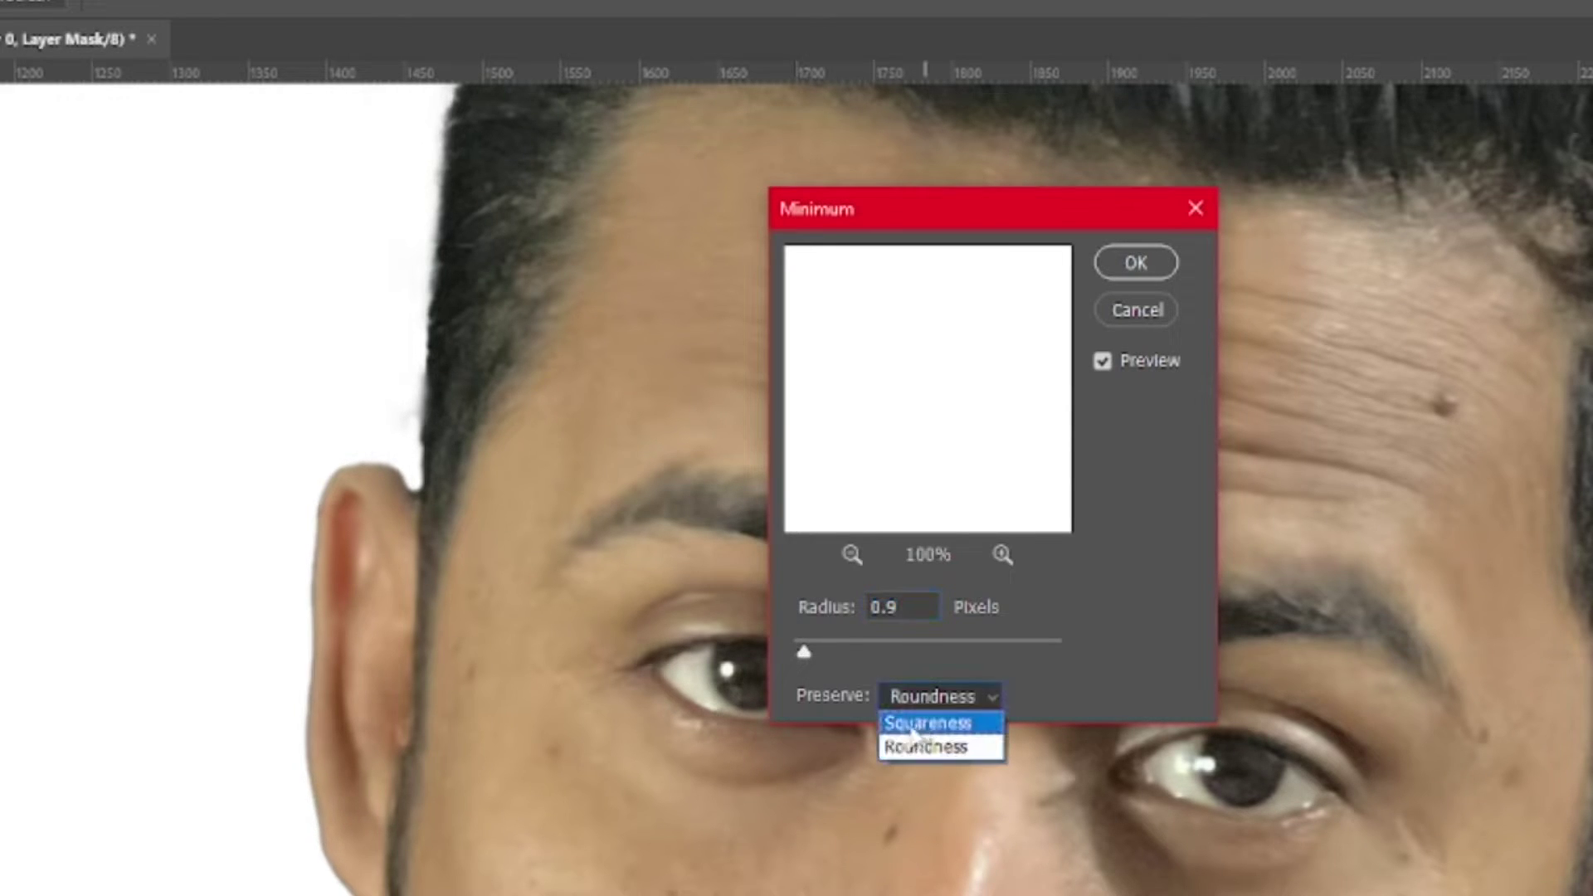
{"action": "left_click", "coordinate": [941, 723]}
{"action": "left_click", "coordinate": [923, 691]}
{"action": "left_click", "coordinate": [924, 746]}
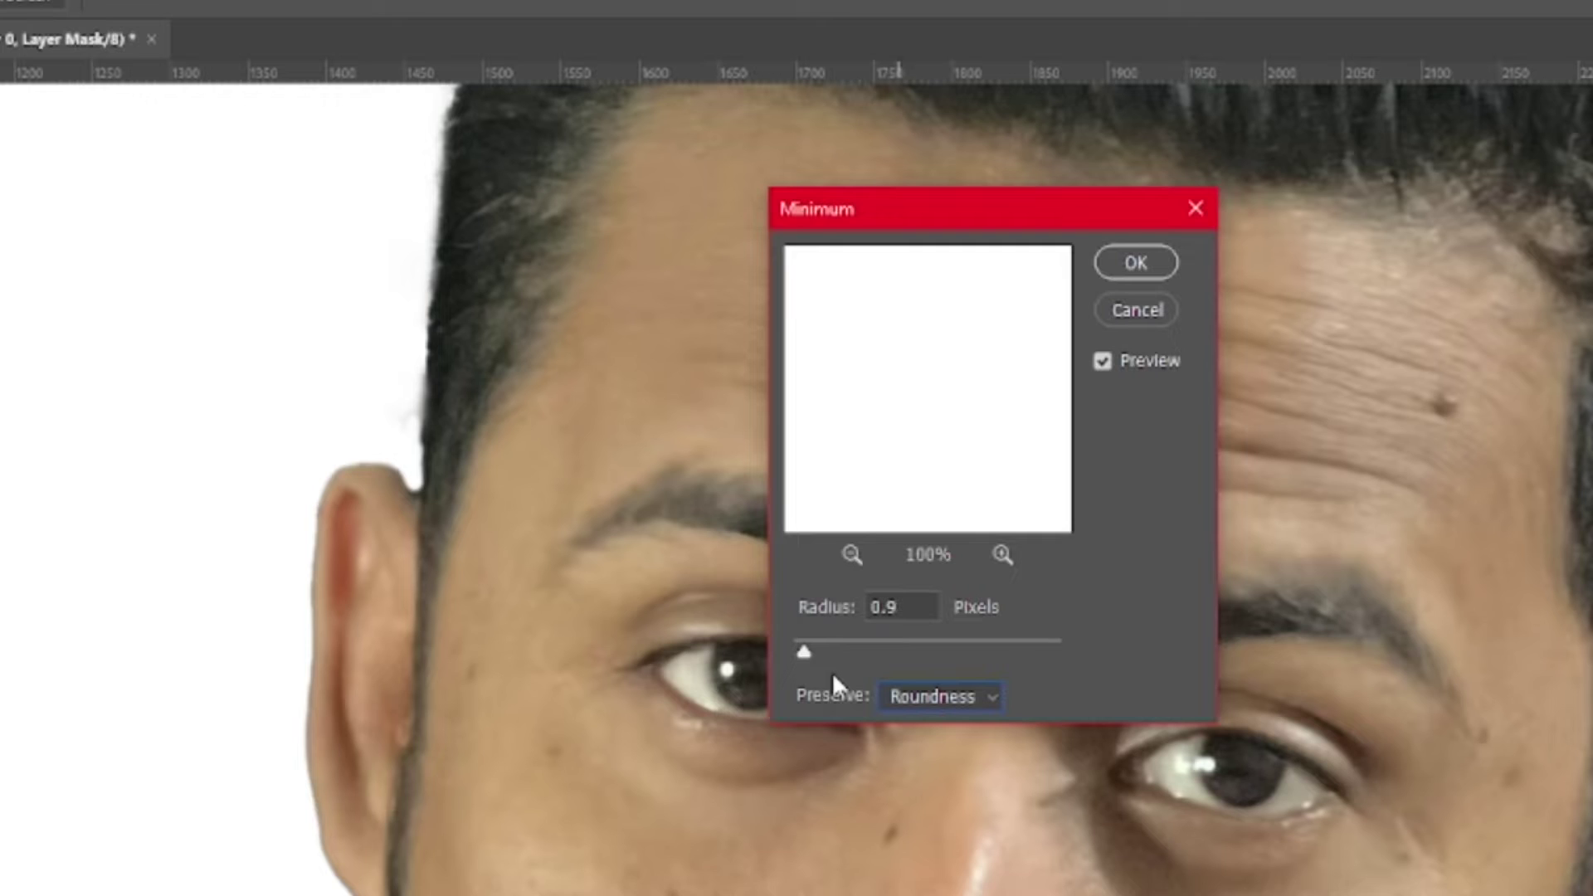
Set the Minimum radius to 1.5 pixels and apply the filter to the layer mask
{"action": "left_click_drag", "start_coordinate": [808, 653], "coordinate": [810, 655]}
{"action": "left_click_drag", "start_coordinate": [808, 653], "coordinate": [813, 652]}
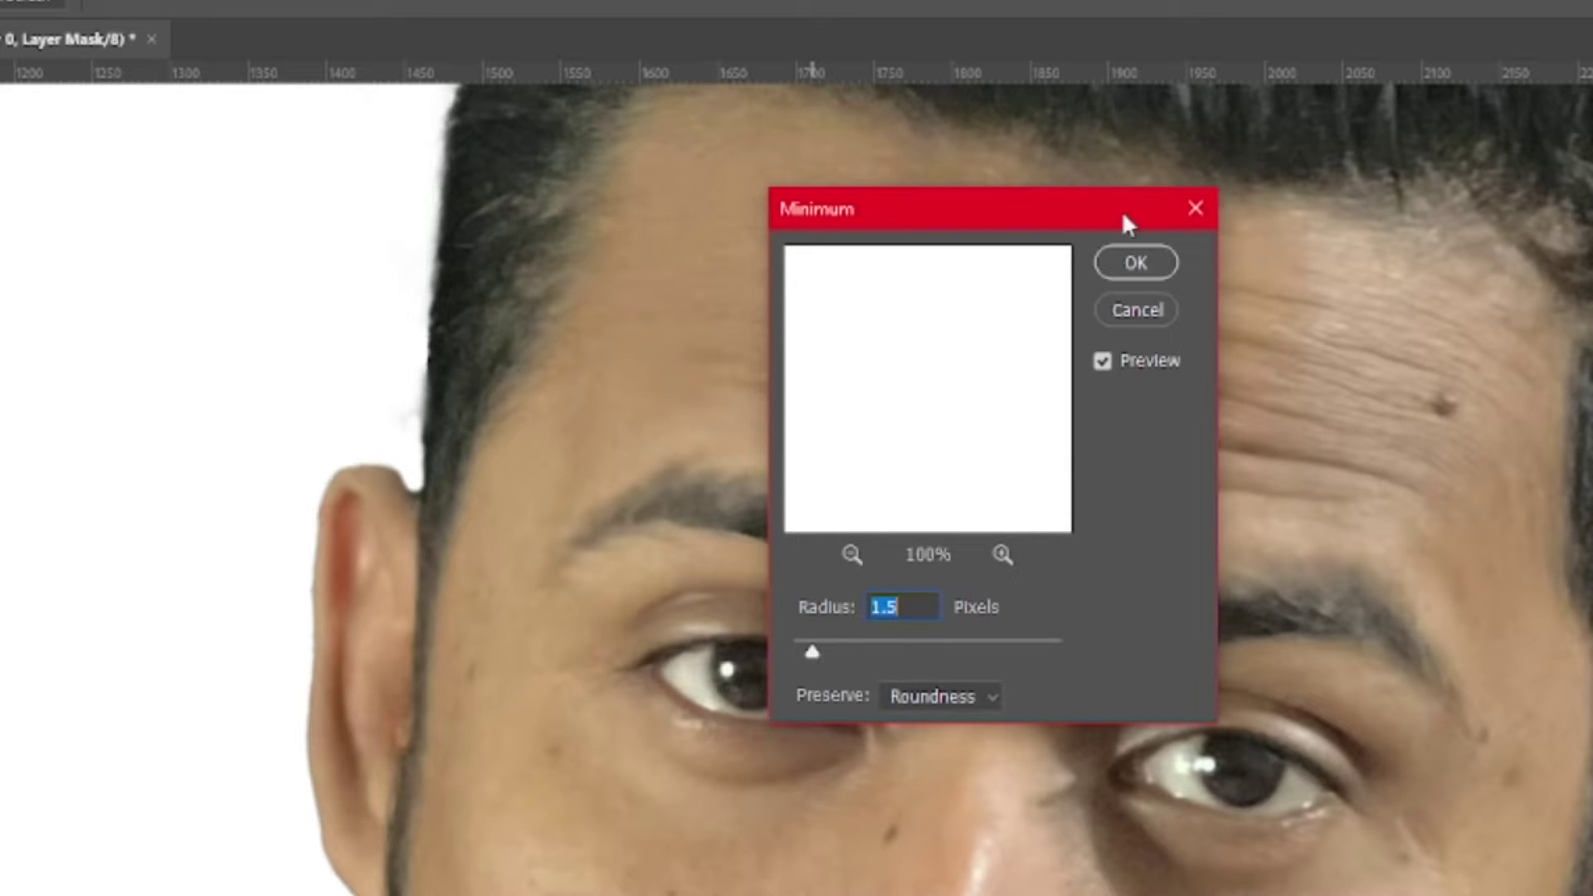
{"action": "left_click", "coordinate": [1123, 277]}
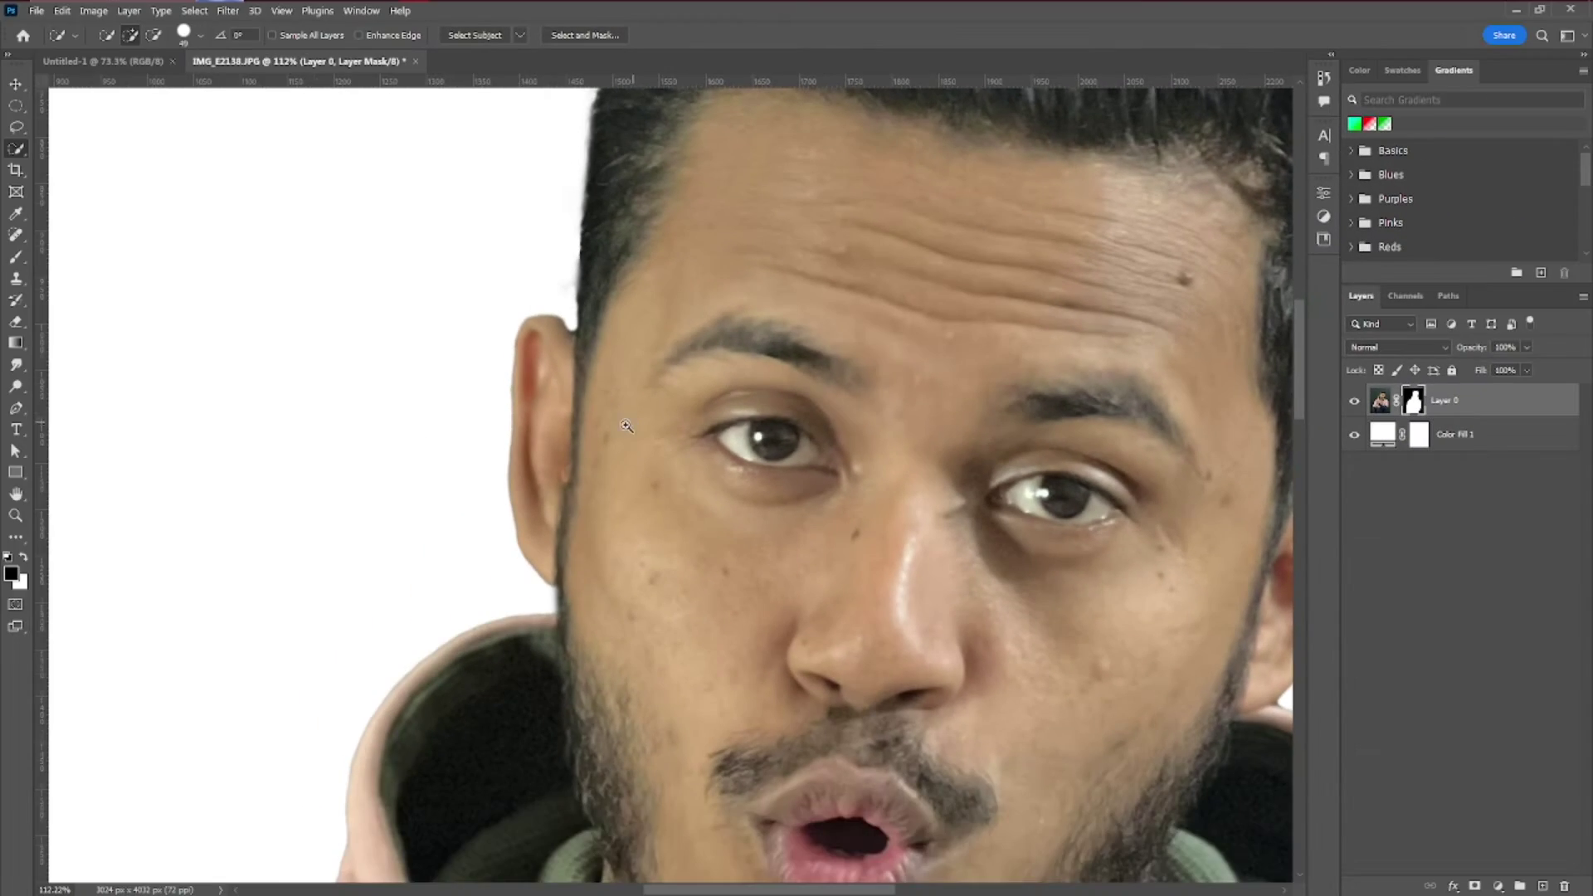
Examine the filtered mask's edges around the ear, shoulder and top of the hair
{"action": "left_click_drag", "start_coordinate": [504, 674], "coordinate": [292, 580]}
{"action": "left_click_drag", "start_coordinate": [660, 473], "coordinate": [601, 385]}
{"action": "left_click_drag", "start_coordinate": [730, 489], "coordinate": [917, 598]}
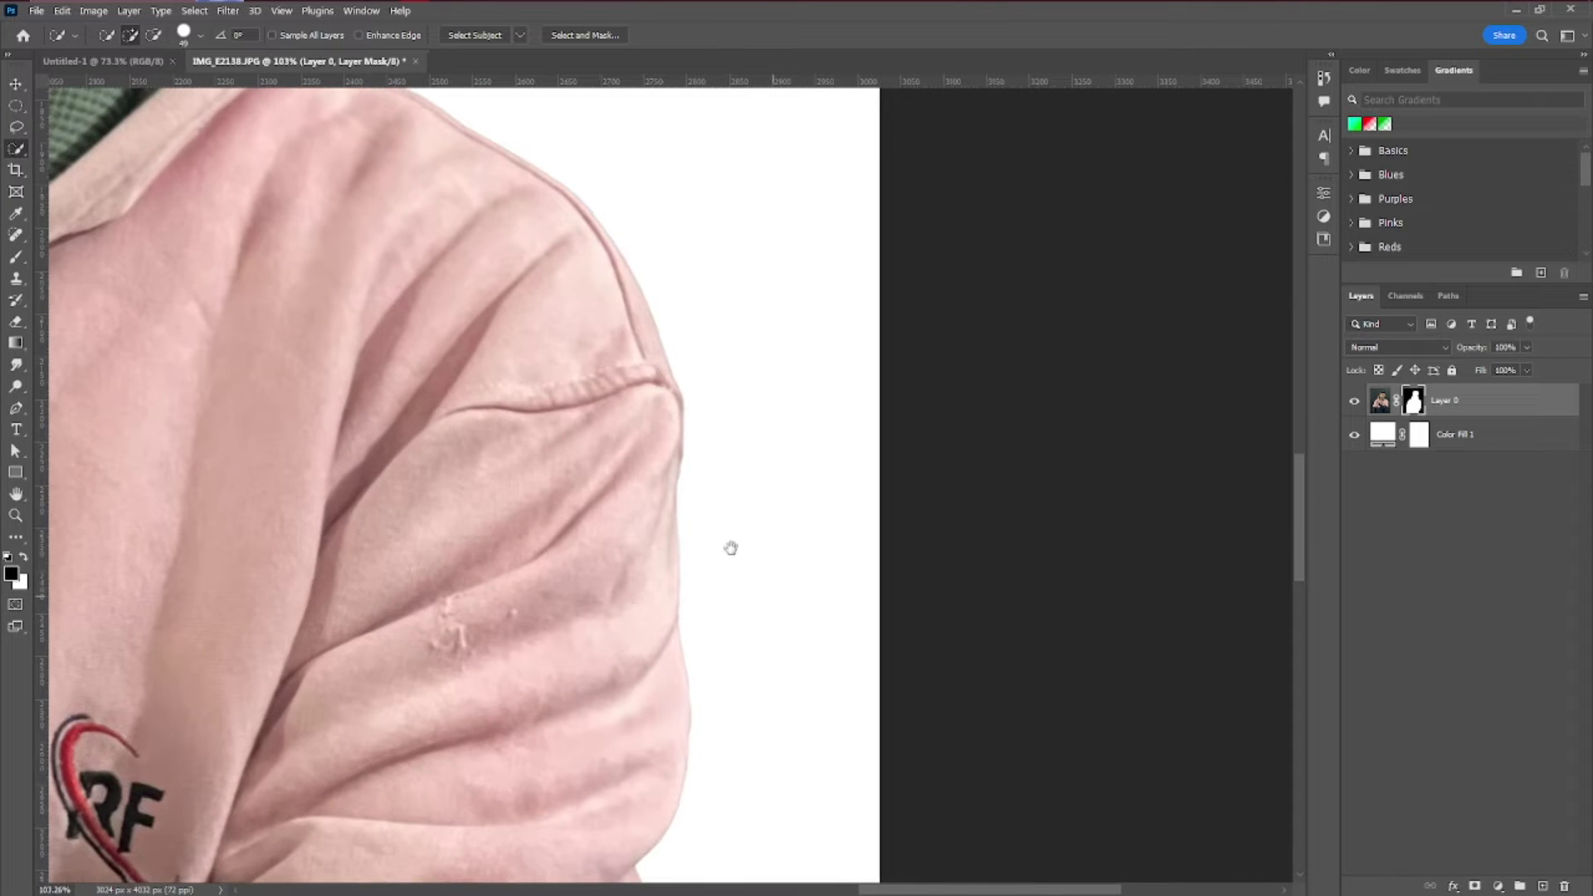
{"action": "scroll", "coordinate": [812, 557], "scroll_direction": "down", "scroll_amount": 4}
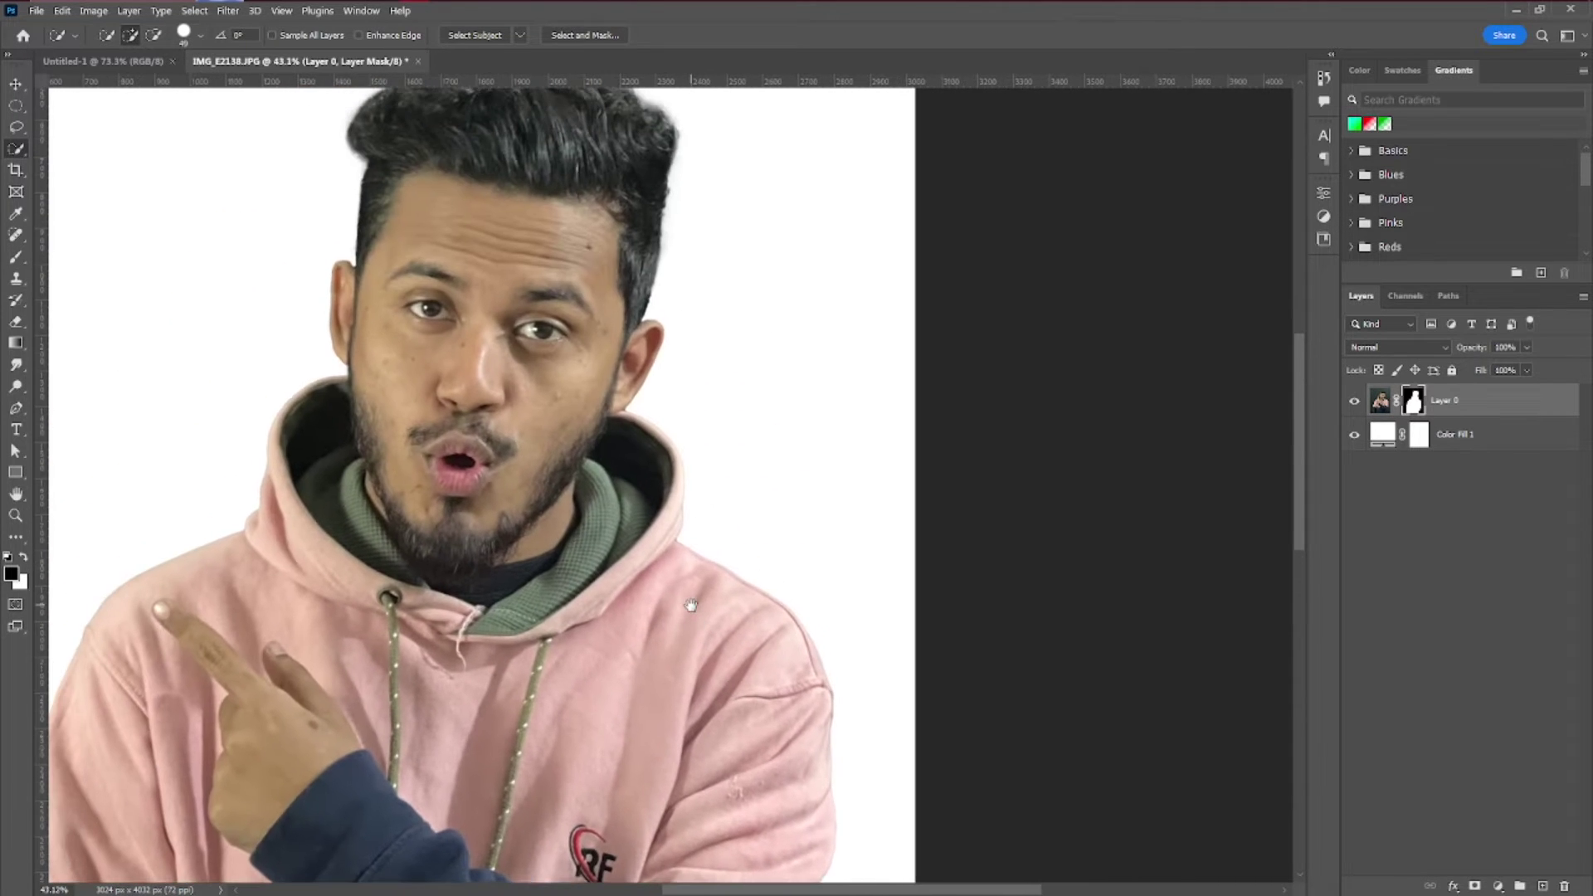
{"action": "scroll", "coordinate": [492, 329], "scroll_direction": "down", "scroll_amount": 1}
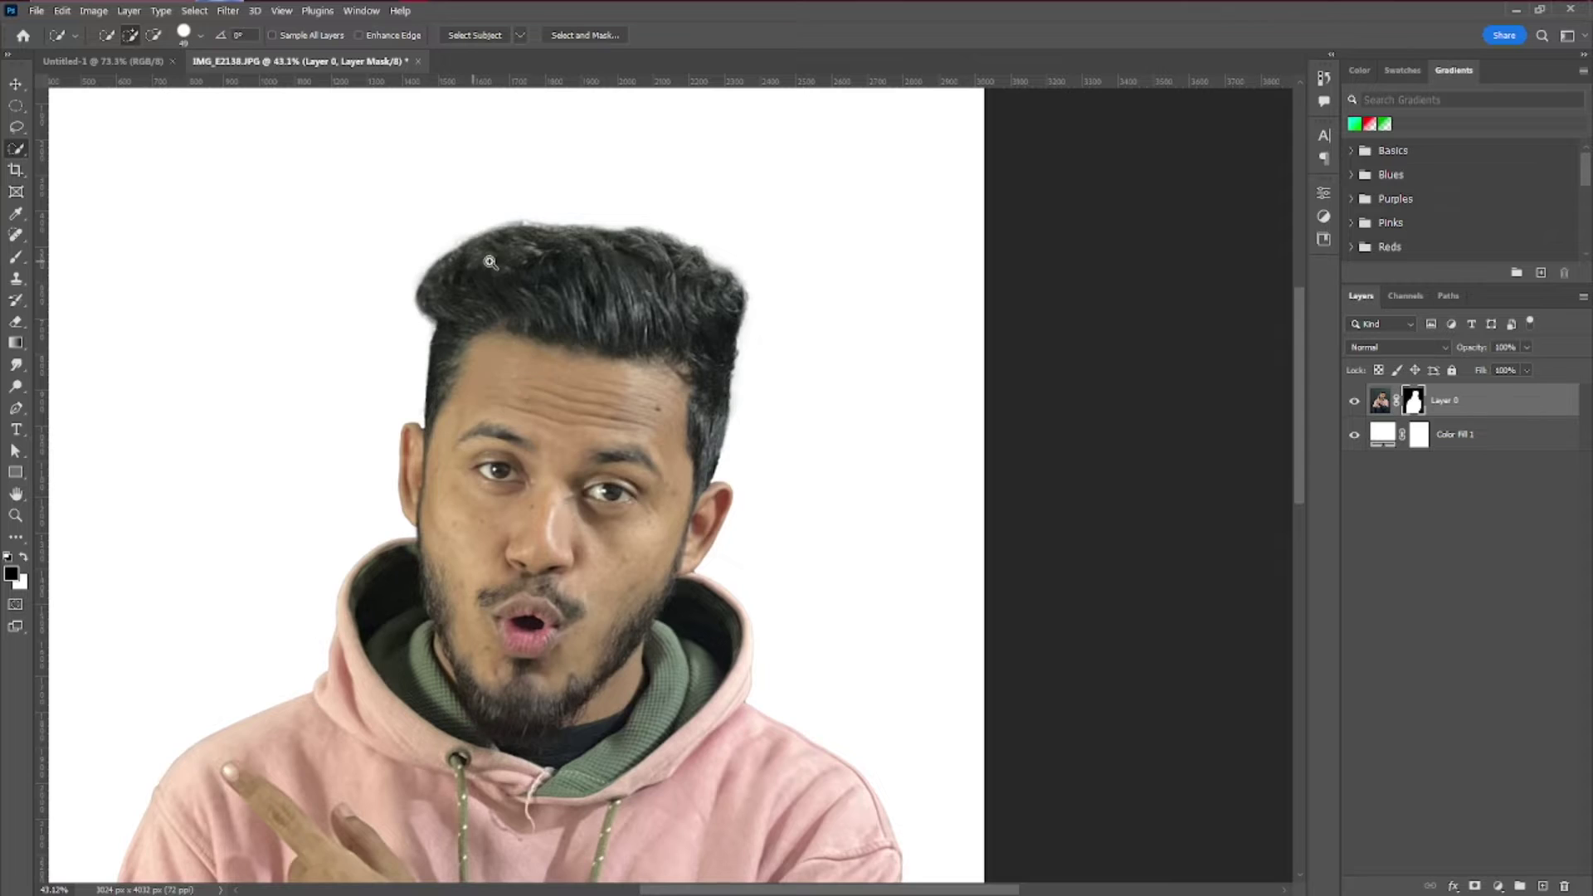
{"action": "scroll", "coordinate": [547, 152], "scroll_direction": "up", "scroll_amount": 3}
{"action": "left_click_drag", "start_coordinate": [764, 284], "coordinate": [725, 293]}
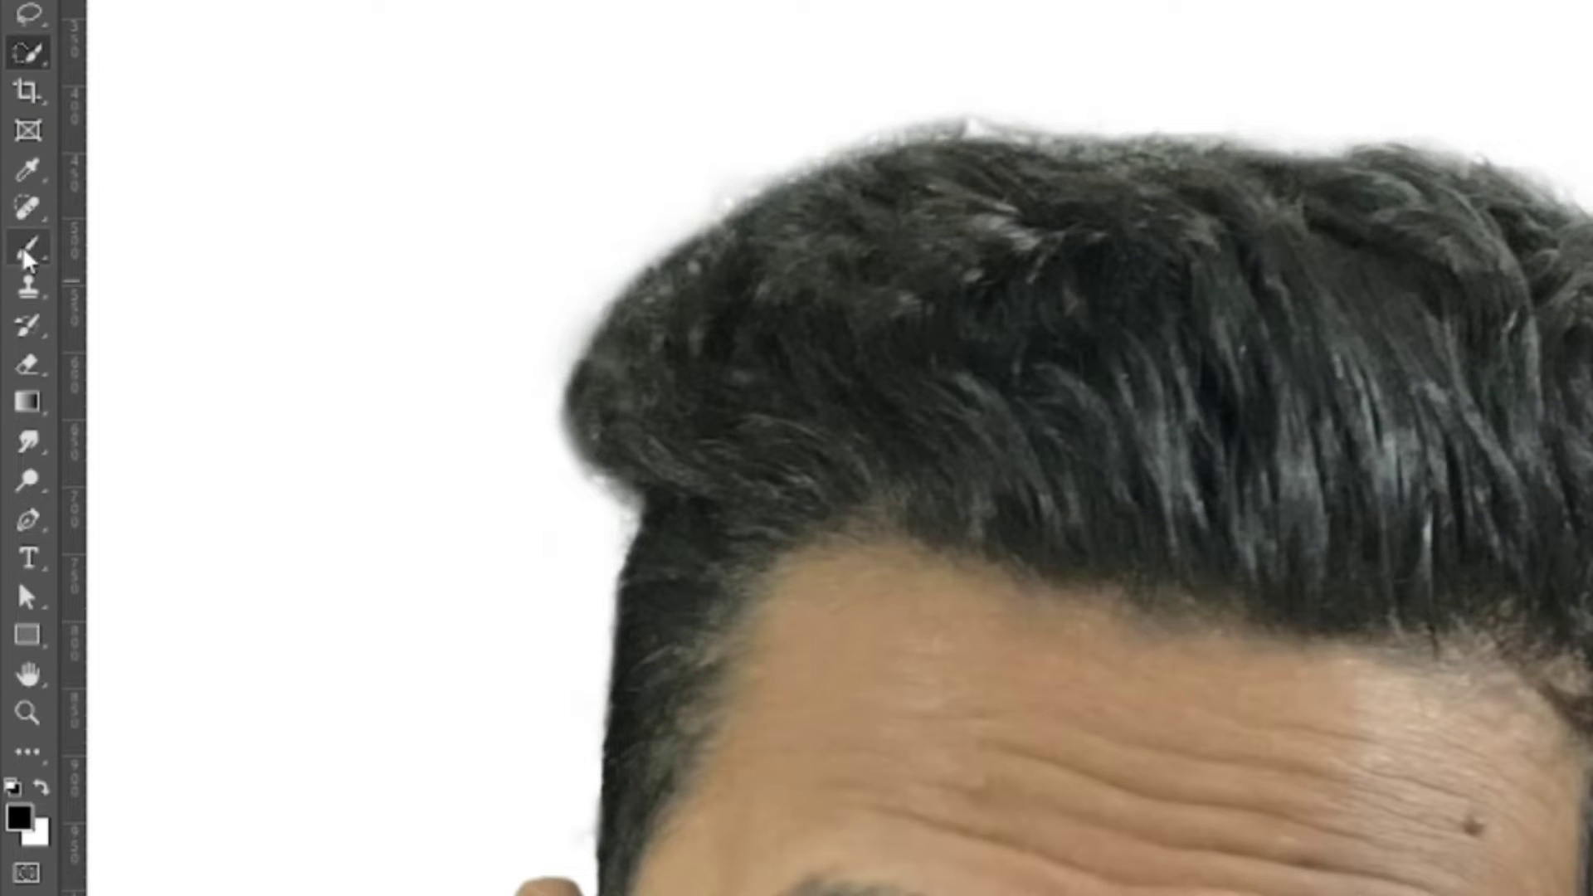
Switch to the Smudge tool for working on the hair edges of the layer mask
{"action": "left_click", "coordinate": [35, 454]}
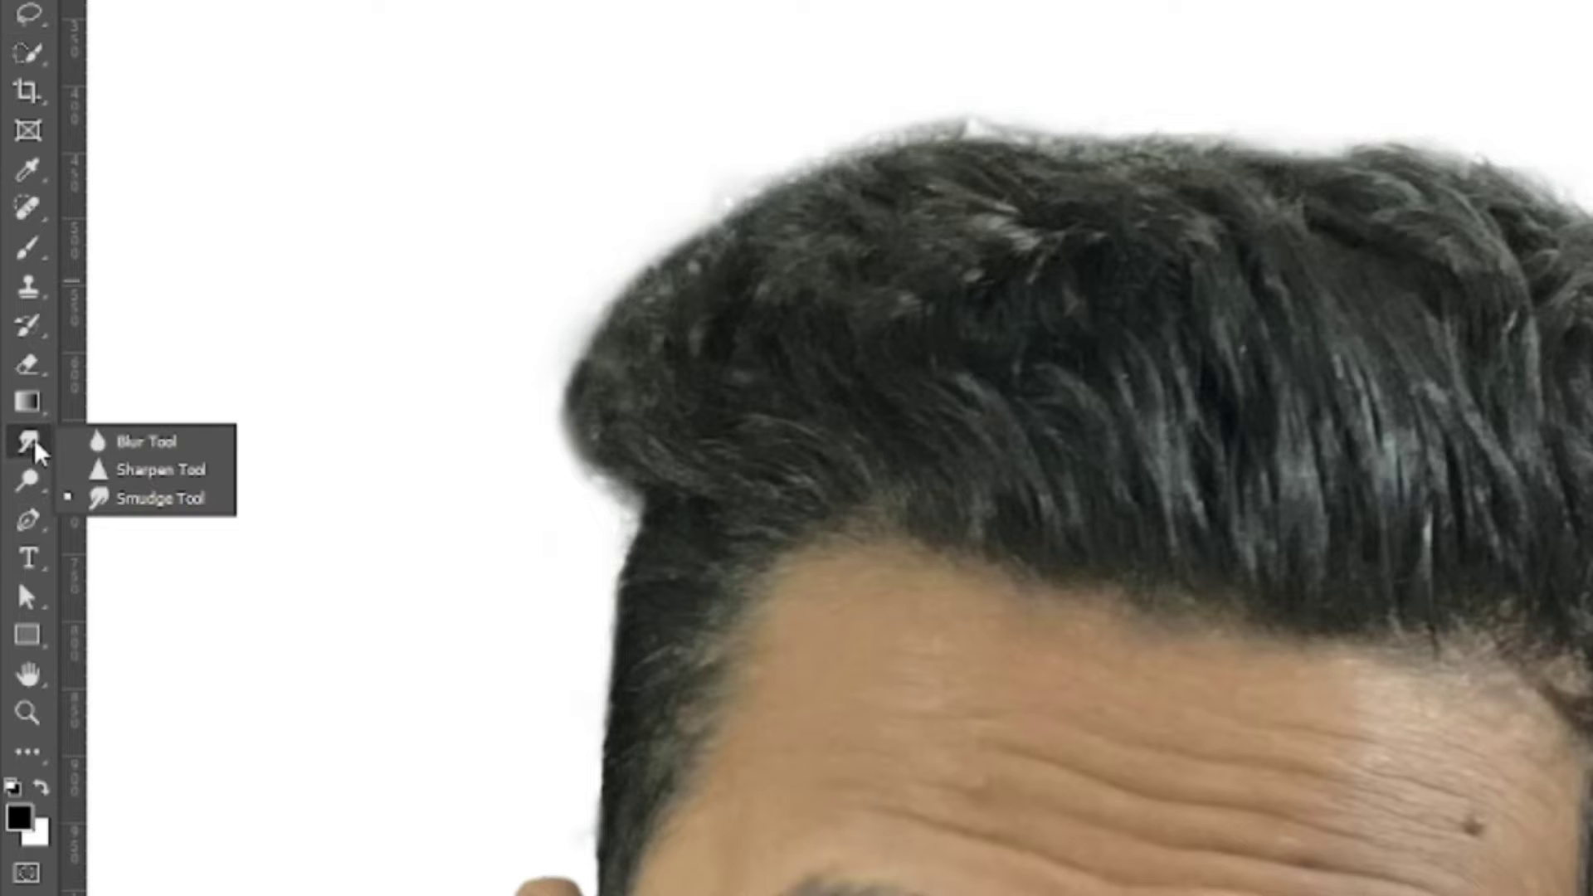
{"action": "left_click", "coordinate": [100, 438]}
{"action": "left_click", "coordinate": [25, 445]}
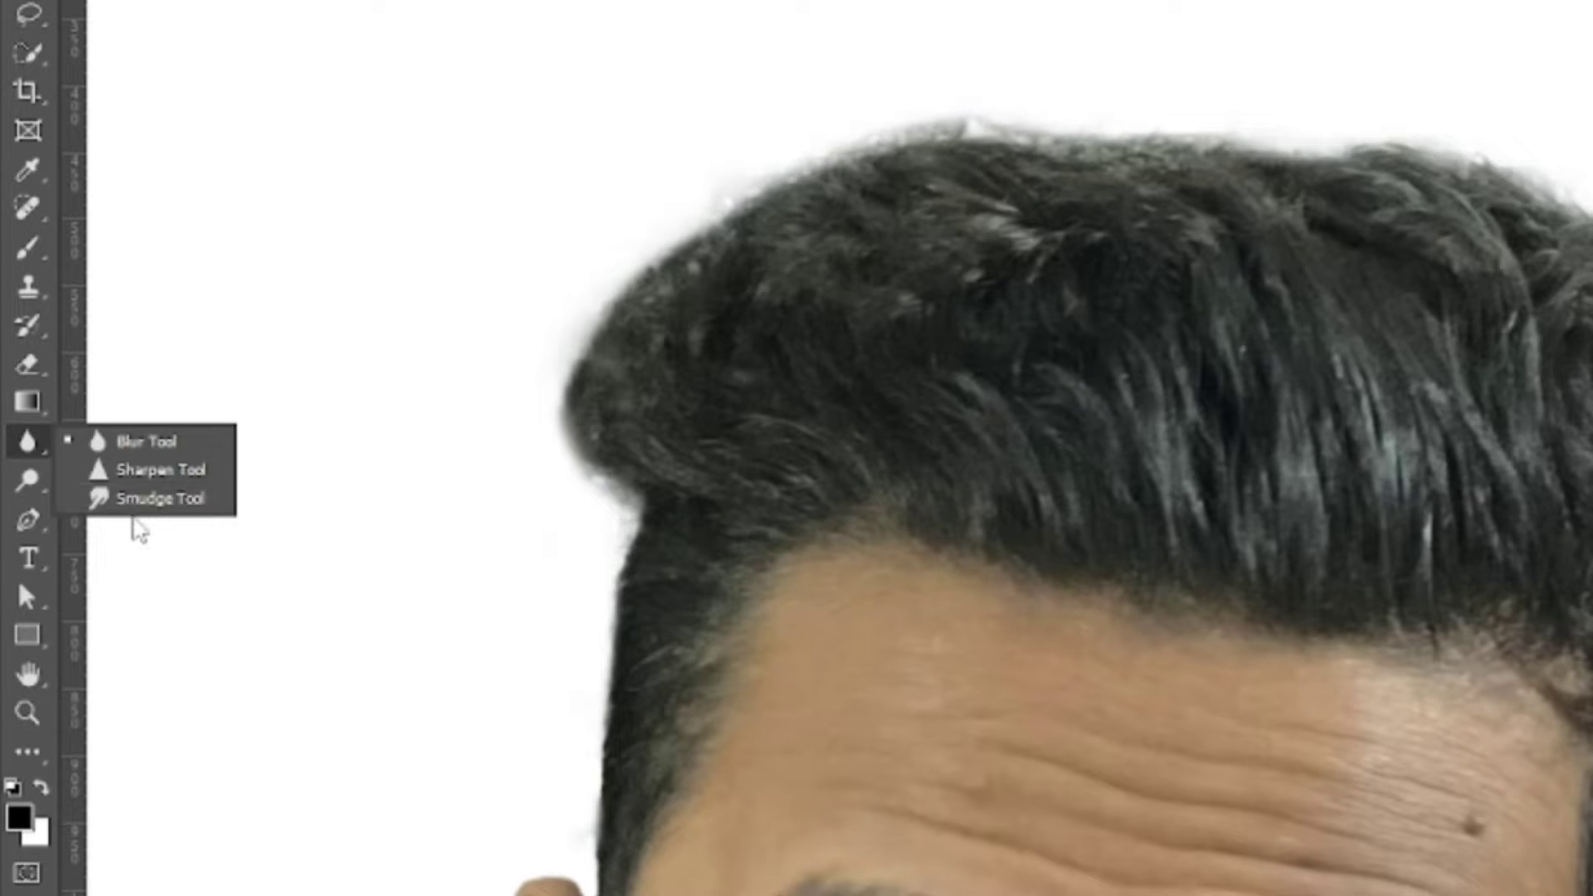
{"action": "left_click", "coordinate": [154, 502]}
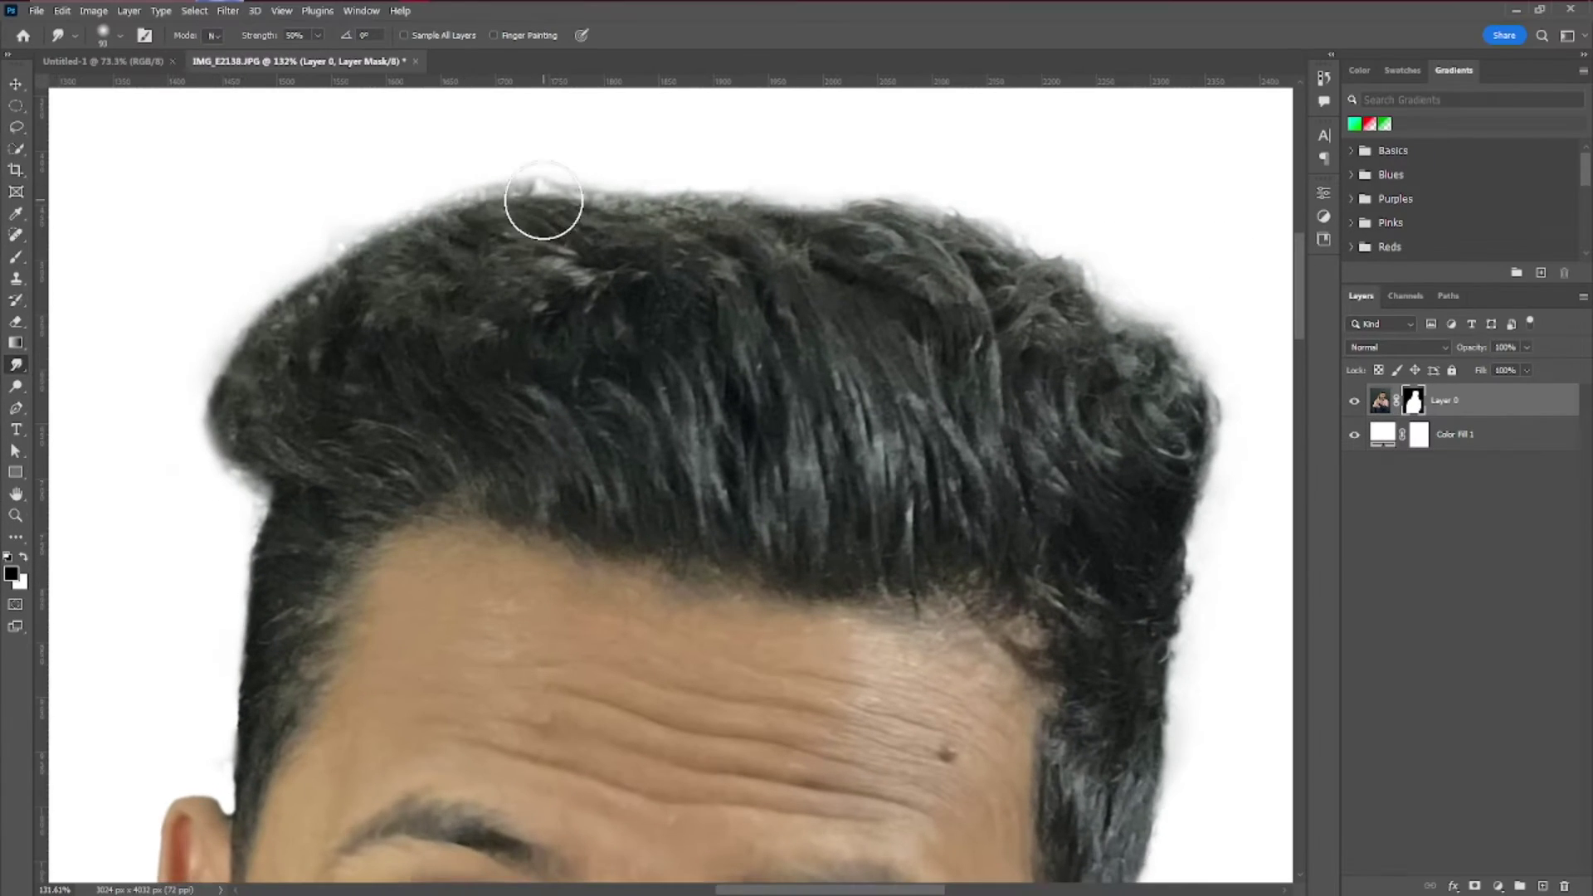
Smudge the layer mask's edge along the top of the man's hair to blend it into the background
{"action": "scroll", "coordinate": [947, 333], "scroll_direction": "up", "scroll_amount": 2}
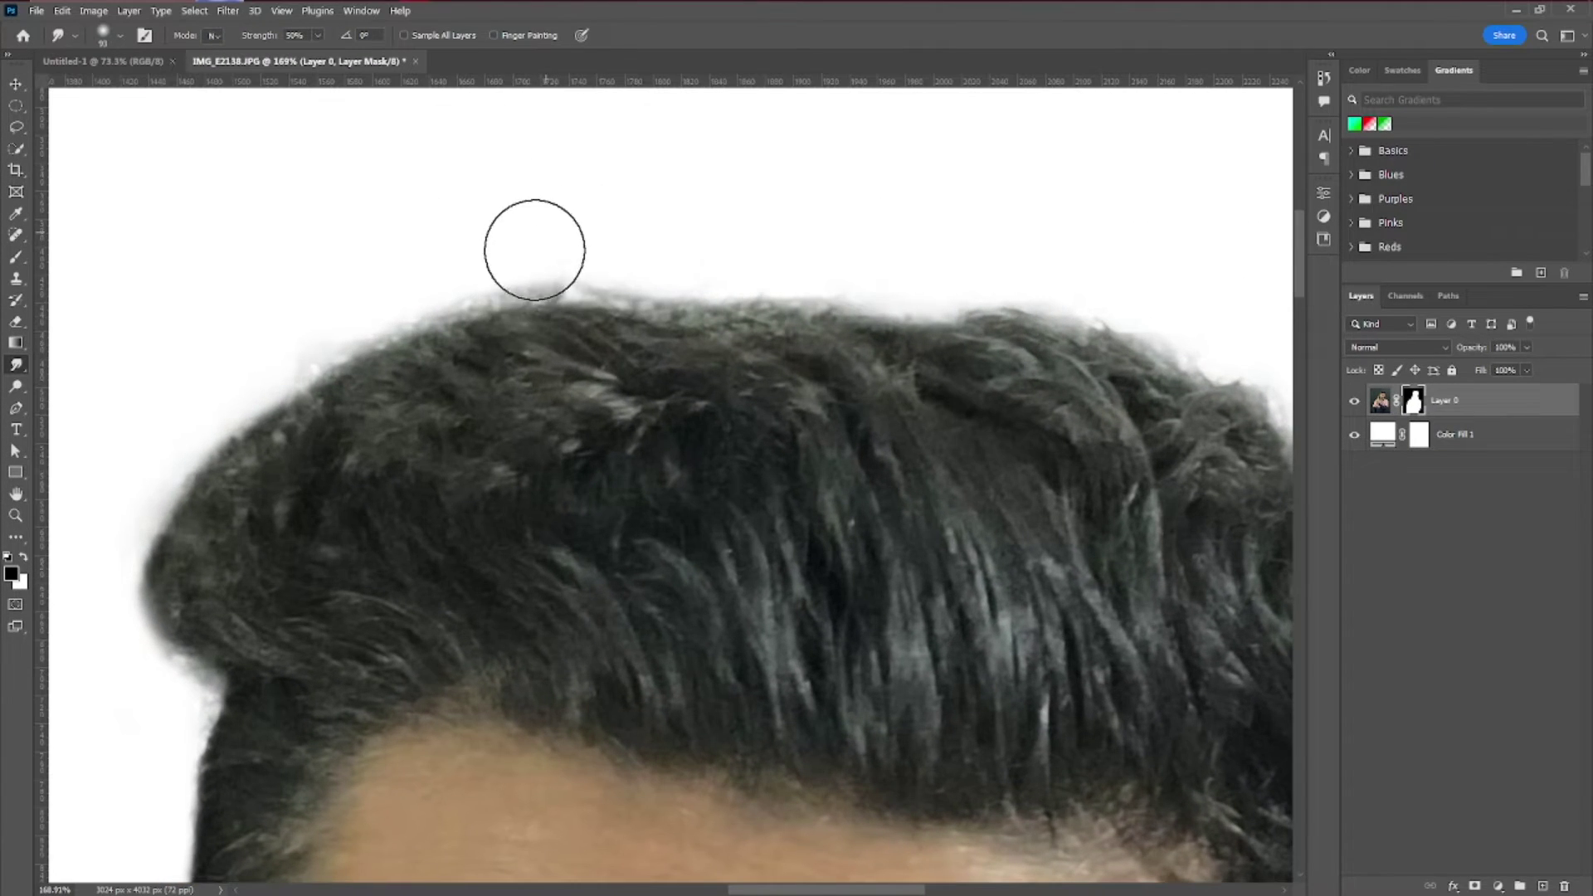
{"action": "left_click_drag", "start_coordinate": [422, 279], "coordinate": [412, 301]}
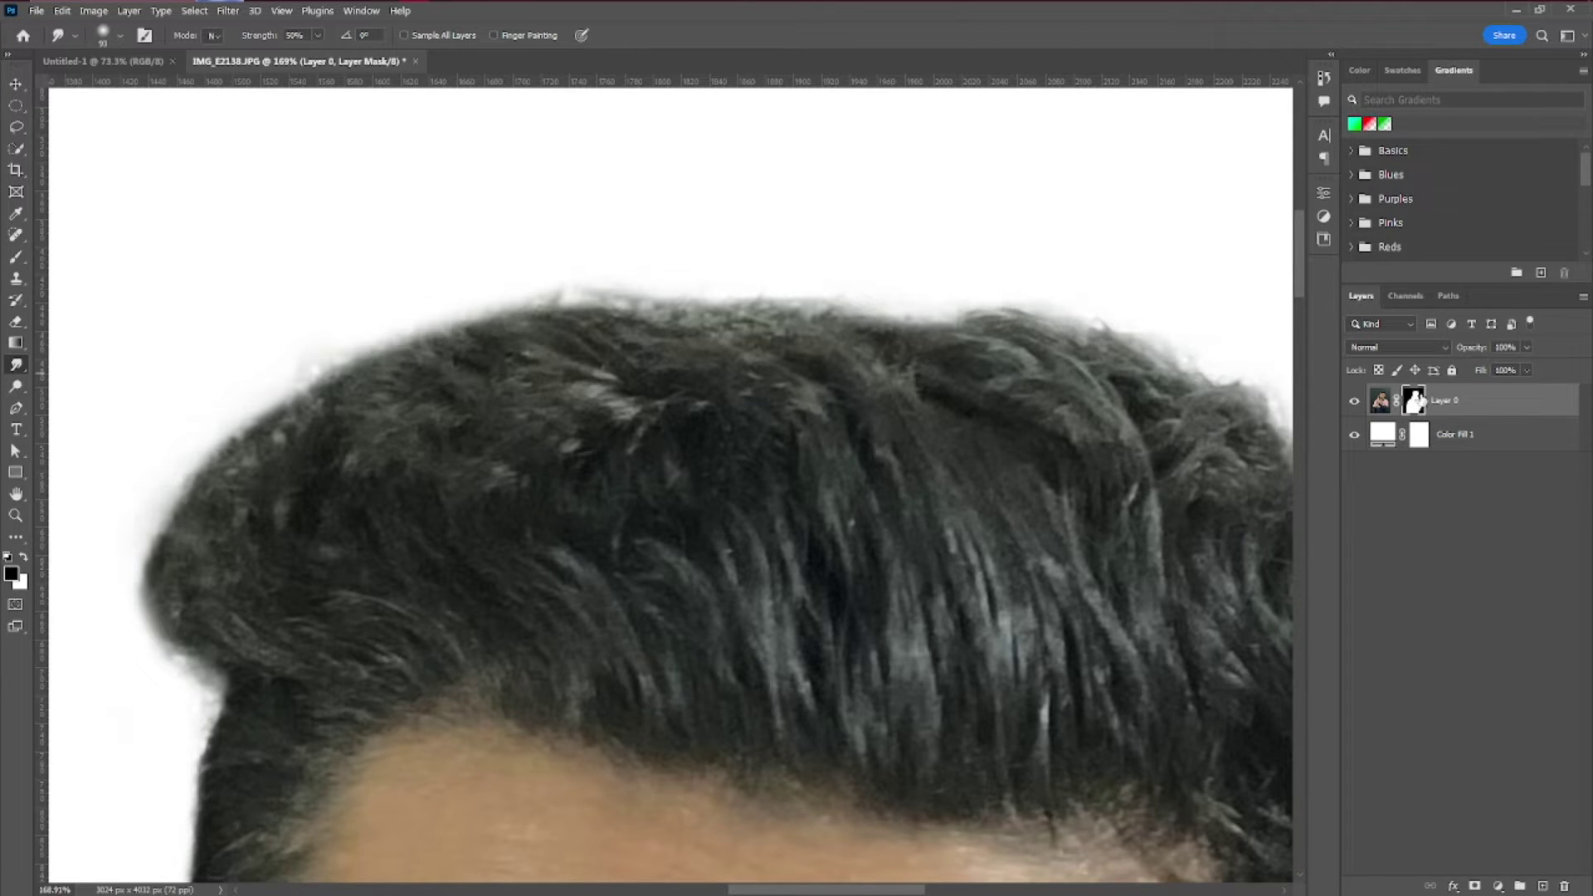
{"action": "left_click_drag", "start_coordinate": [419, 423], "coordinate": [508, 309]}
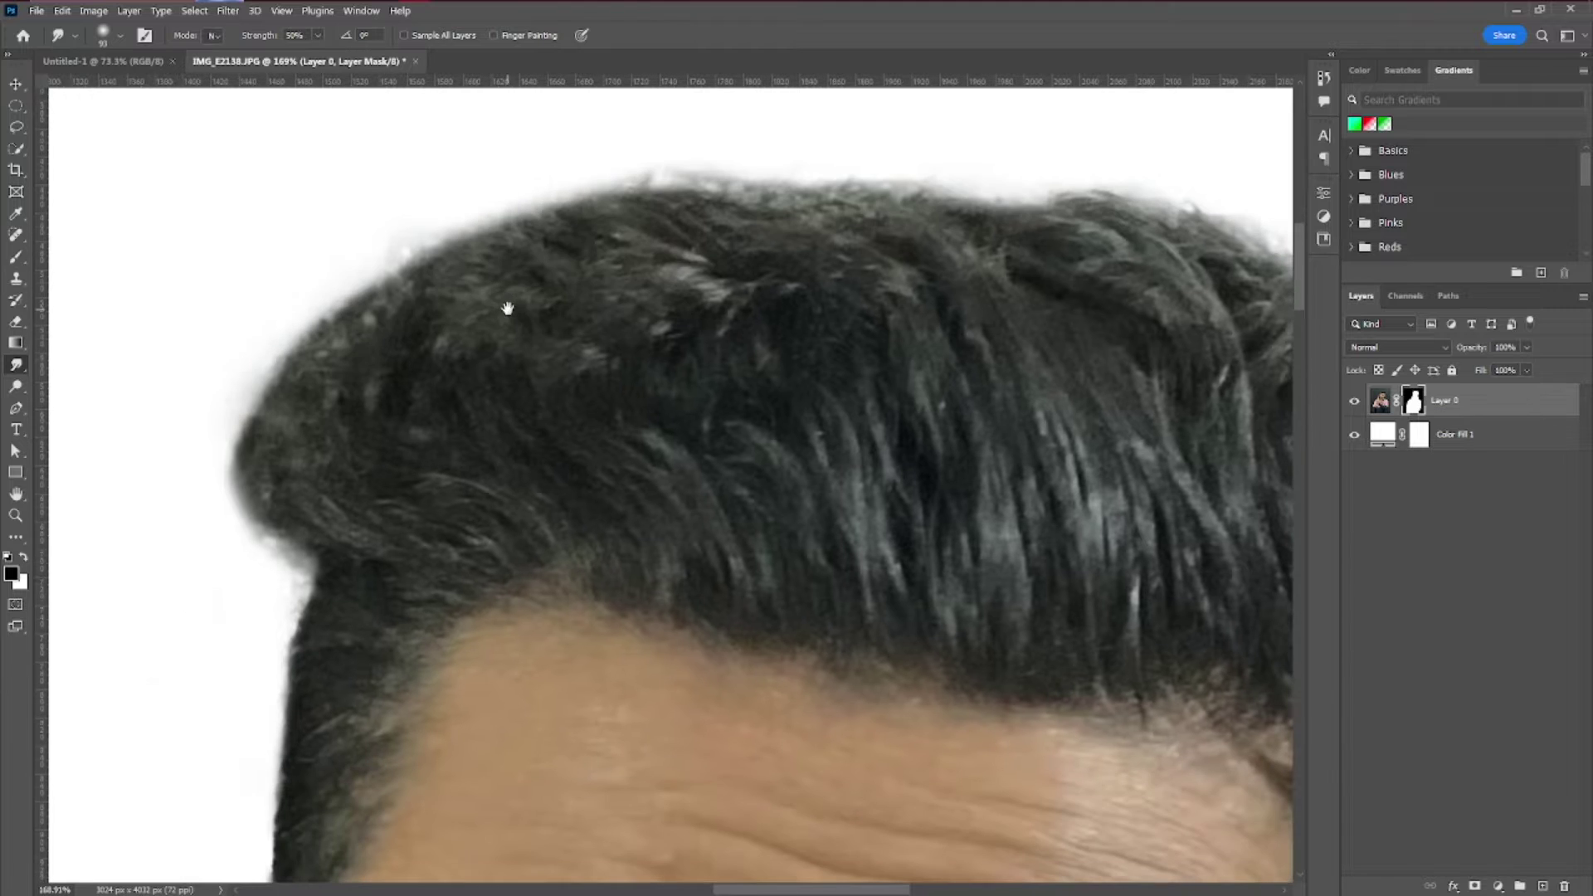
Resize the Smudge brush and smooth the mask edge along the sideburn and ear on the image's left side
{"action": "mouse_move", "coordinate": [199, 714]}
{"action": "left_mouse_down"}
{"action": "mouse_move", "coordinate": [299, 484]}
{"action": "mouse_move", "coordinate": [450, 438]}
{"action": "left_mouse_up"}
{"action": "scroll", "coordinate": [331, 626], "scroll_direction": "up", "scroll_amount": 4}
{"action": "right_click", "coordinate": [365, 485], "text": "alt"}
{"action": "scroll", "coordinate": [372, 573], "scroll_direction": "down", "scroll_amount": 1}
{"action": "scroll", "coordinate": [450, 438], "scroll_direction": "up", "scroll_amount": 3}
{"action": "left_click_drag", "start_coordinate": [295, 619], "coordinate": [373, 274]}
{"action": "key", "text": "bracketleft"}
{"action": "key", "text": "bracketleft"}
{"action": "key", "text": "bracketleft"}
{"action": "left_click_drag", "start_coordinate": [415, 755], "coordinate": [329, 415]}
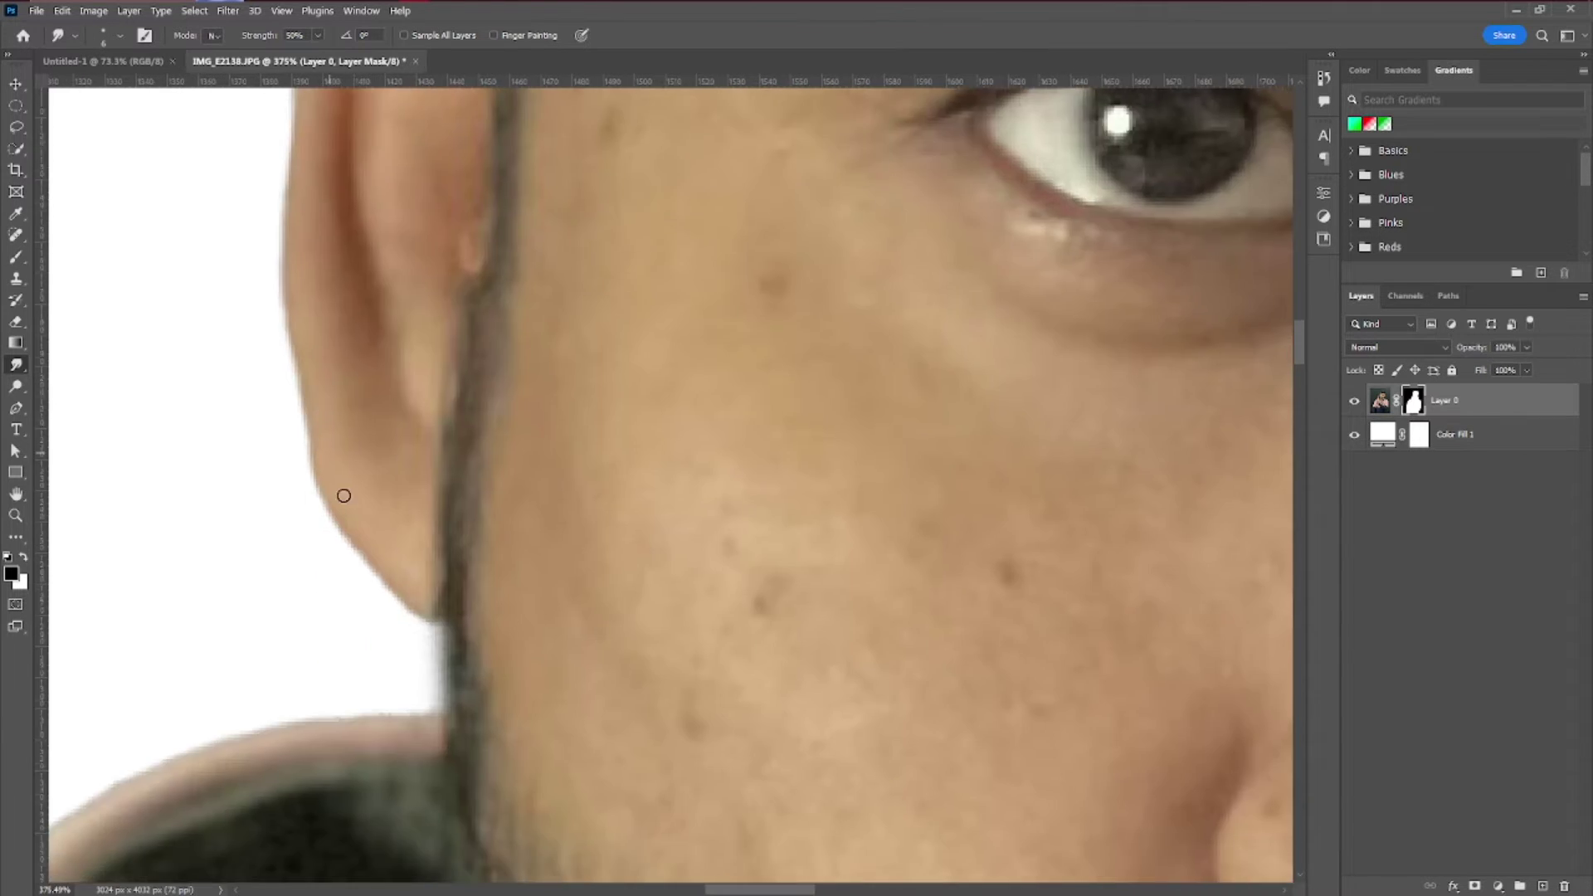
Smudge the mask edge around the ear lobe and up the hair on the image's right side
{"action": "scroll", "coordinate": [344, 495], "scroll_direction": "down", "scroll_amount": 5}
{"action": "scroll", "coordinate": [714, 270], "scroll_direction": "up", "scroll_amount": 4}
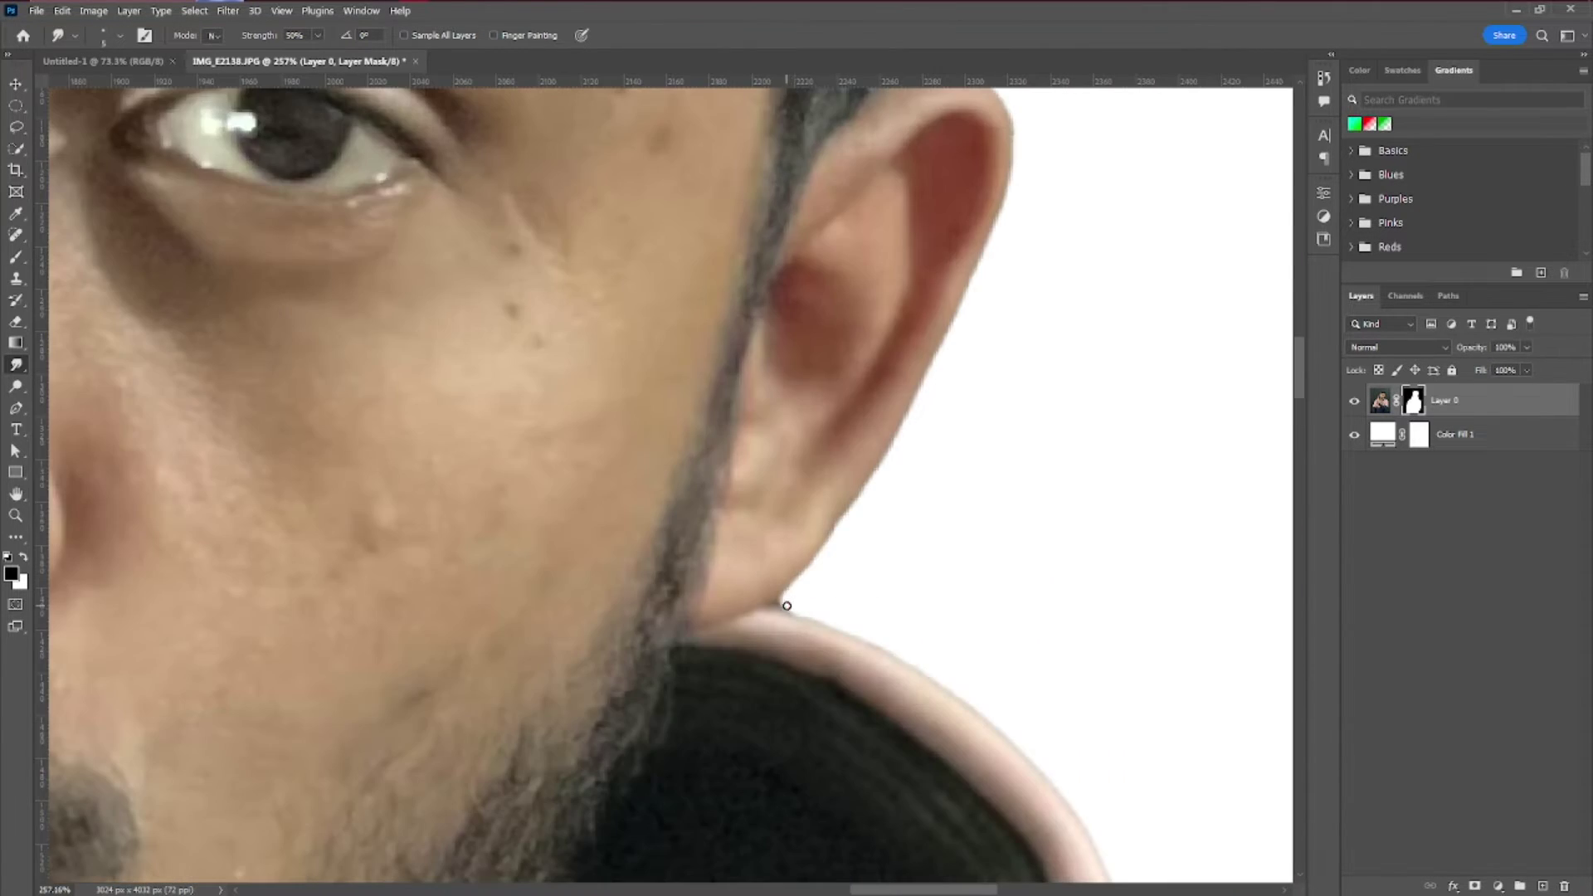
{"action": "mouse_move", "coordinate": [787, 606]}
{"action": "left_mouse_down"}
{"action": "mouse_move", "coordinate": [765, 604]}
{"action": "mouse_move", "coordinate": [674, 349]}
{"action": "left_mouse_up"}
{"action": "scroll", "coordinate": [722, 464], "scroll_direction": "down", "scroll_amount": 10}
{"action": "scroll", "coordinate": [722, 464], "scroll_direction": "up", "scroll_amount": 3}
{"action": "left_click_drag", "start_coordinate": [581, 249], "coordinate": [585, 630]}
{"action": "scroll", "coordinate": [555, 199], "scroll_direction": "up", "scroll_amount": 4}
{"action": "left_click_drag", "start_coordinate": [555, 200], "coordinate": [639, 257]}
{"action": "left_click_drag", "start_coordinate": [791, 531], "coordinate": [755, 375]}
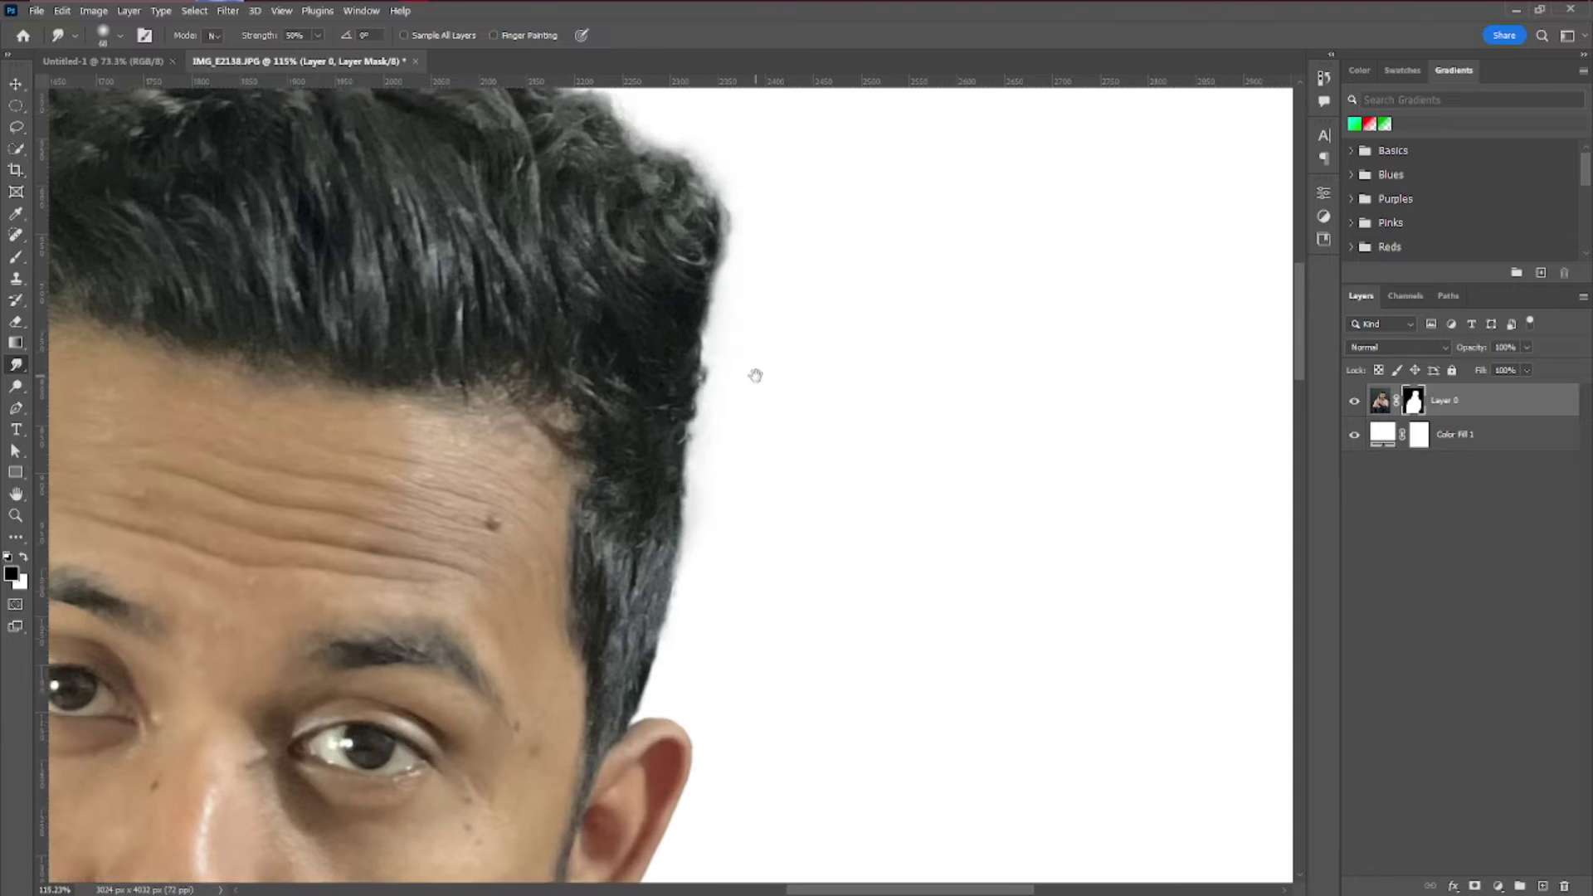
{"action": "scroll", "coordinate": [755, 375], "scroll_direction": "down", "scroll_amount": 5}
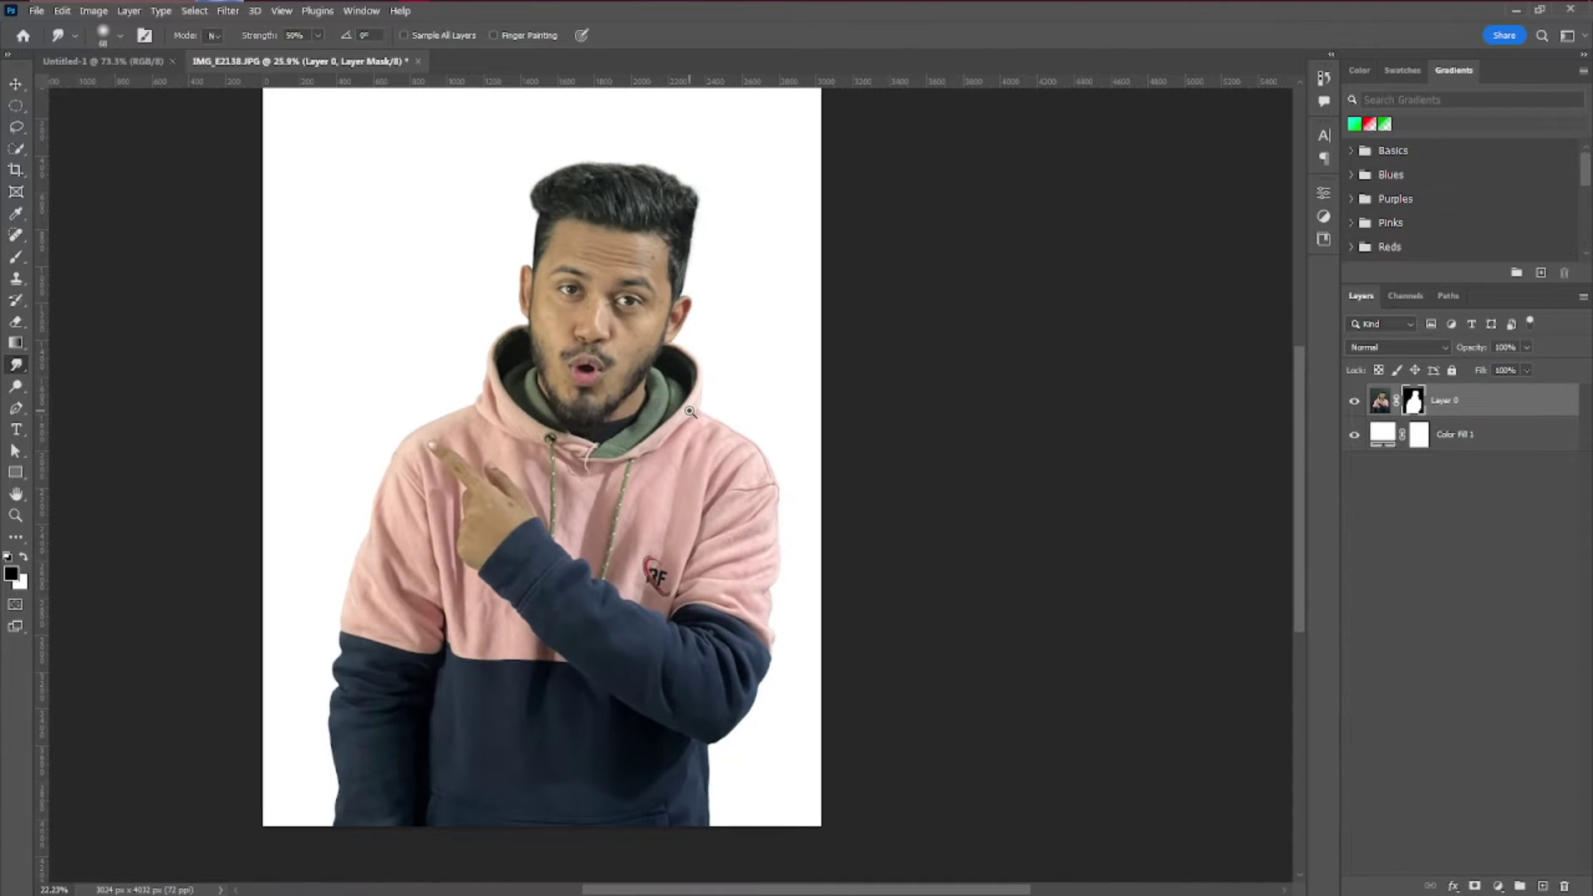
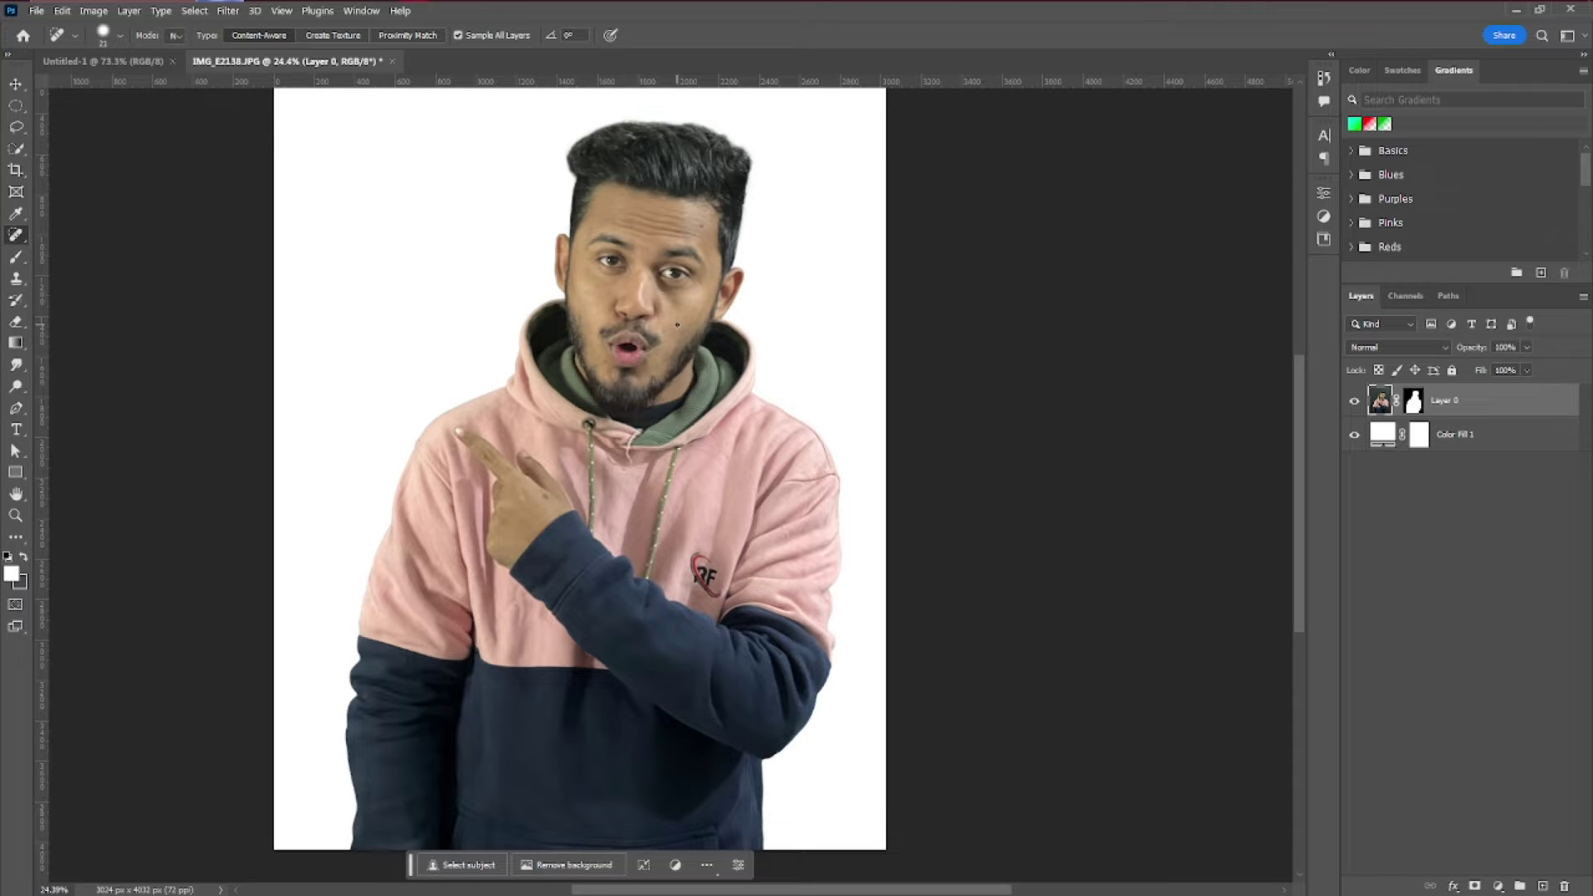
Add a new layer clipped to the cut-out layer and set the Brush opacity to 6%
{"action": "scroll", "coordinate": [697, 260], "scroll_direction": "up", "scroll_amount": 5}
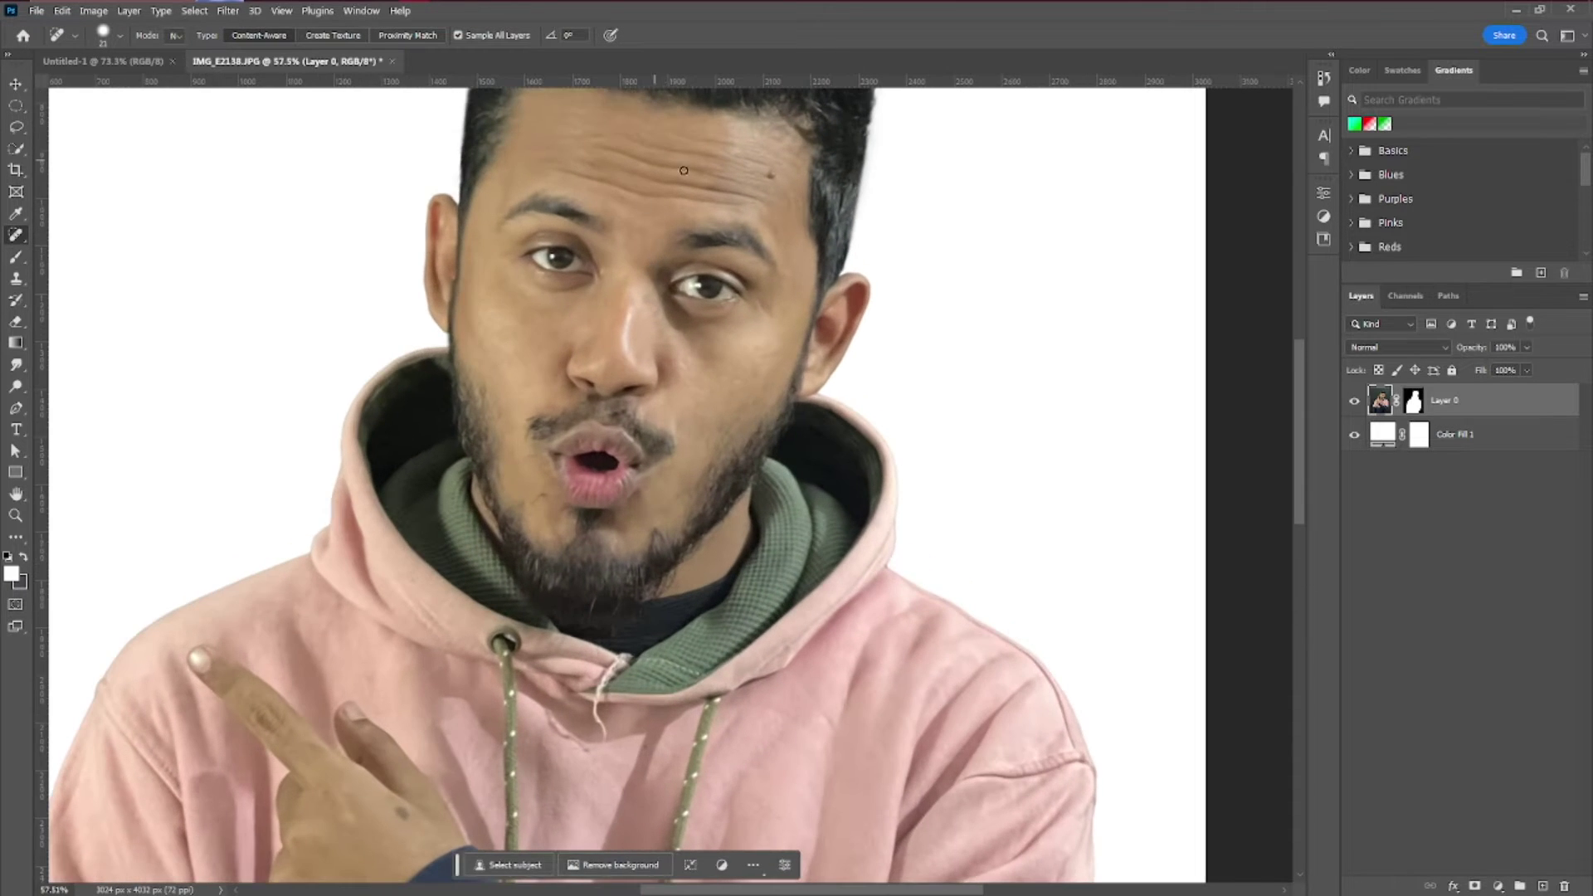
{"action": "scroll", "coordinate": [639, 303], "scroll_direction": "down", "scroll_amount": 4}
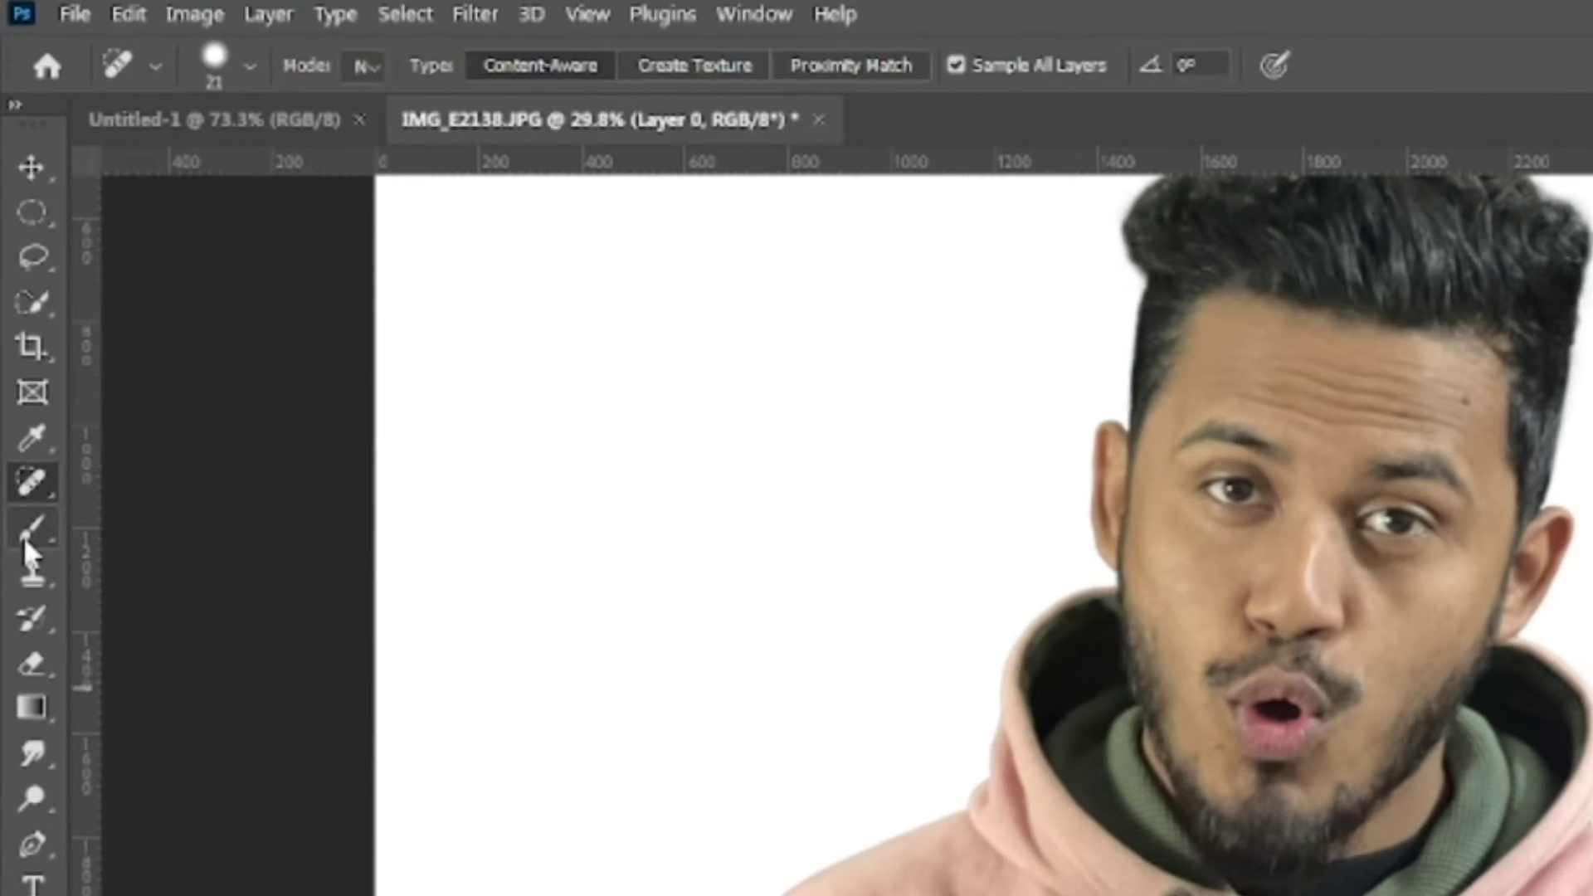
{"action": "left_click", "coordinate": [16, 257]}
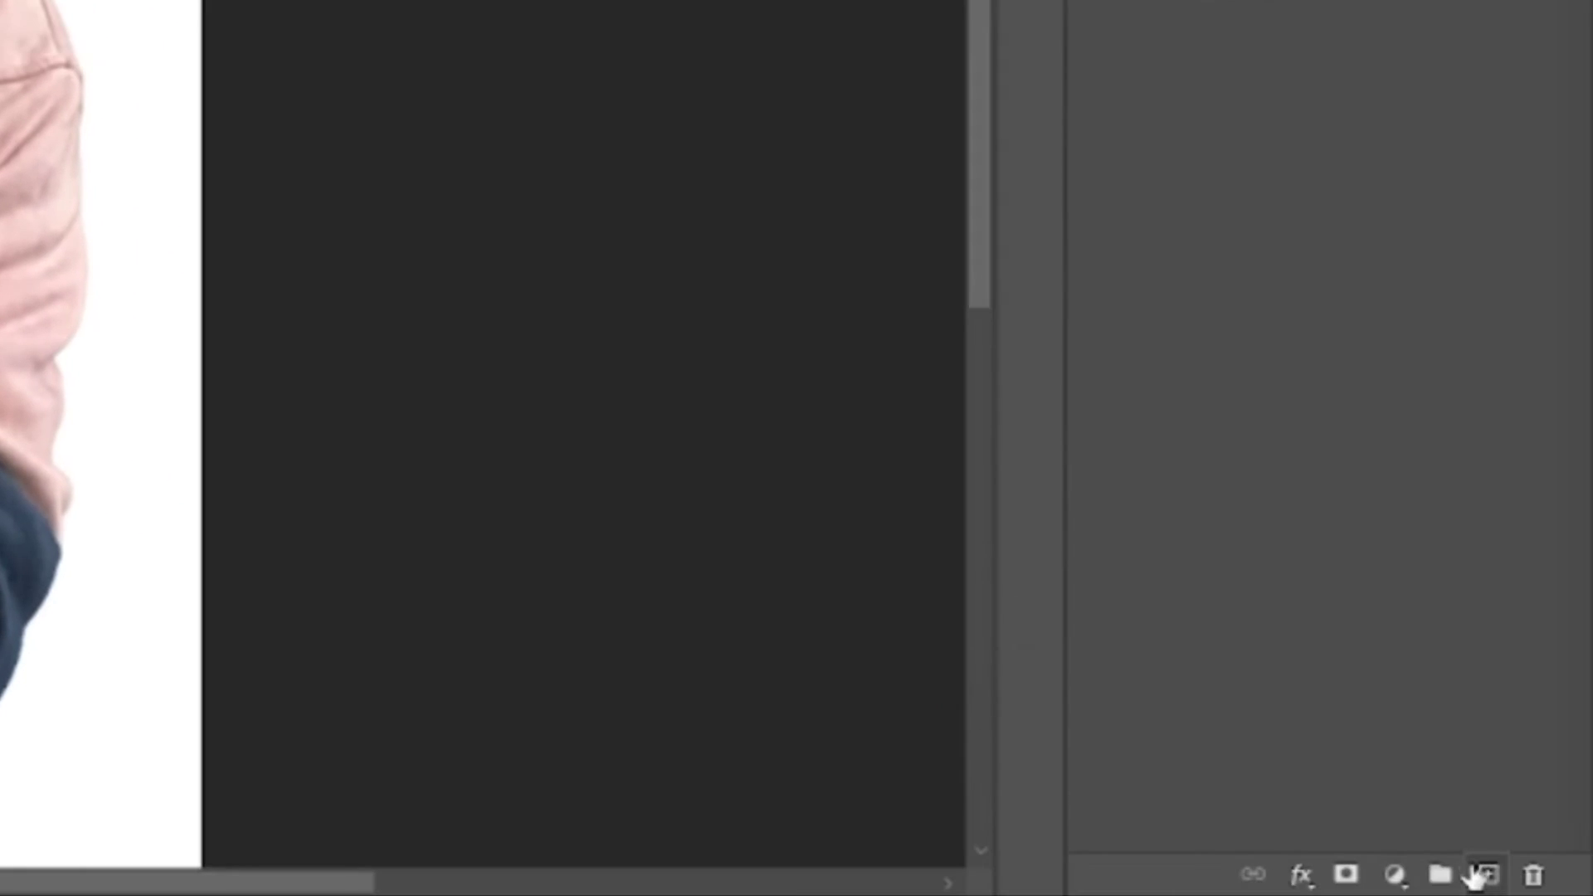
{"action": "left_click", "coordinate": [1485, 875]}
{"action": "right_click", "coordinate": [1276, 413]}
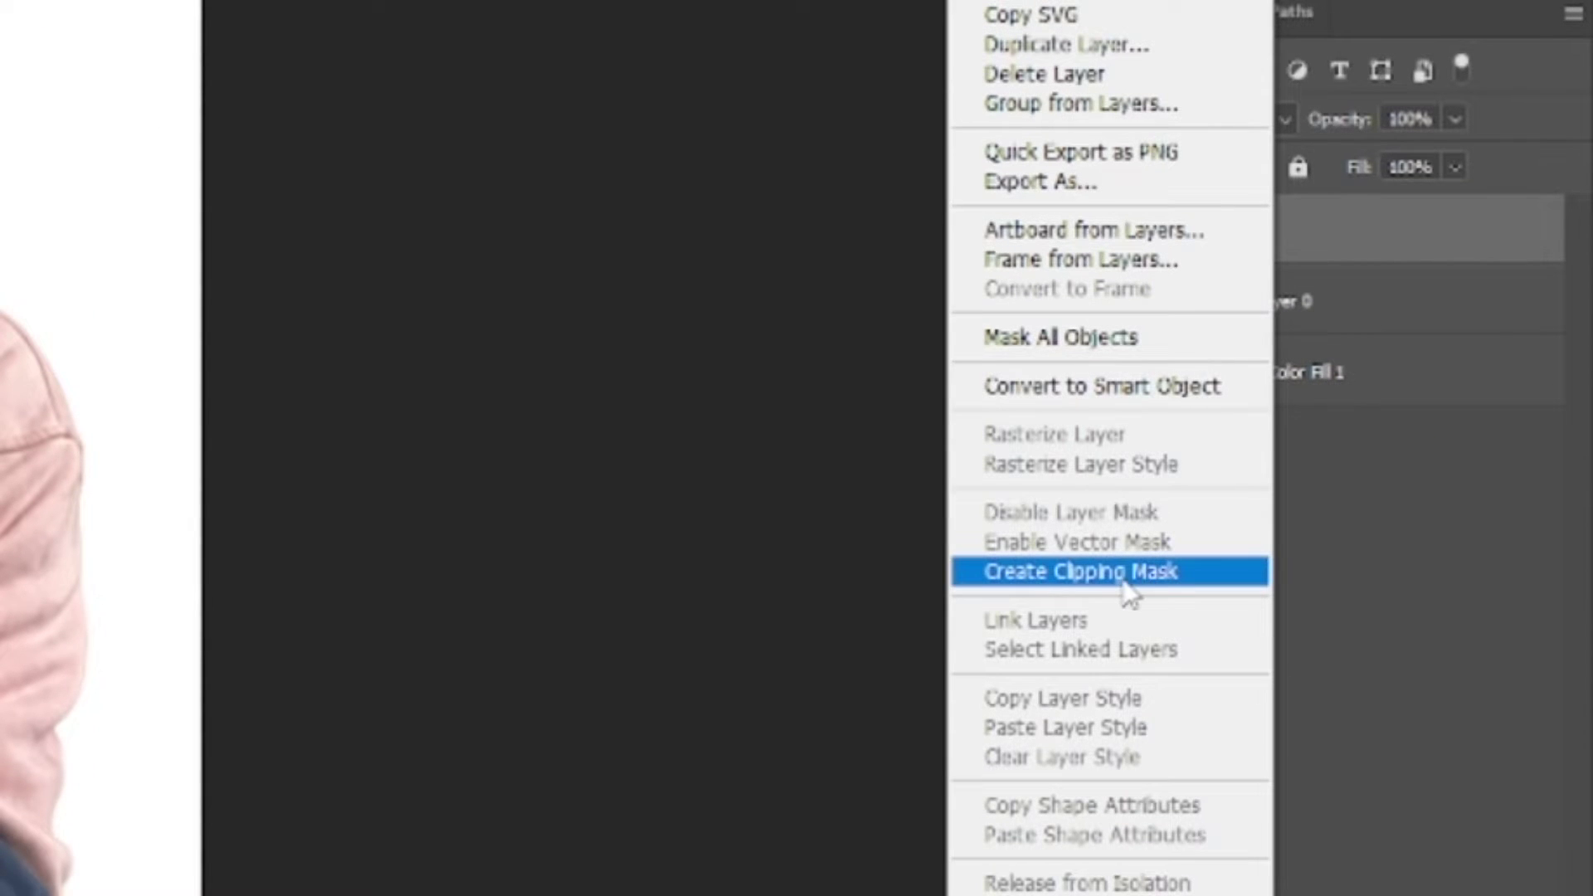
{"action": "left_click", "coordinate": [1126, 572]}
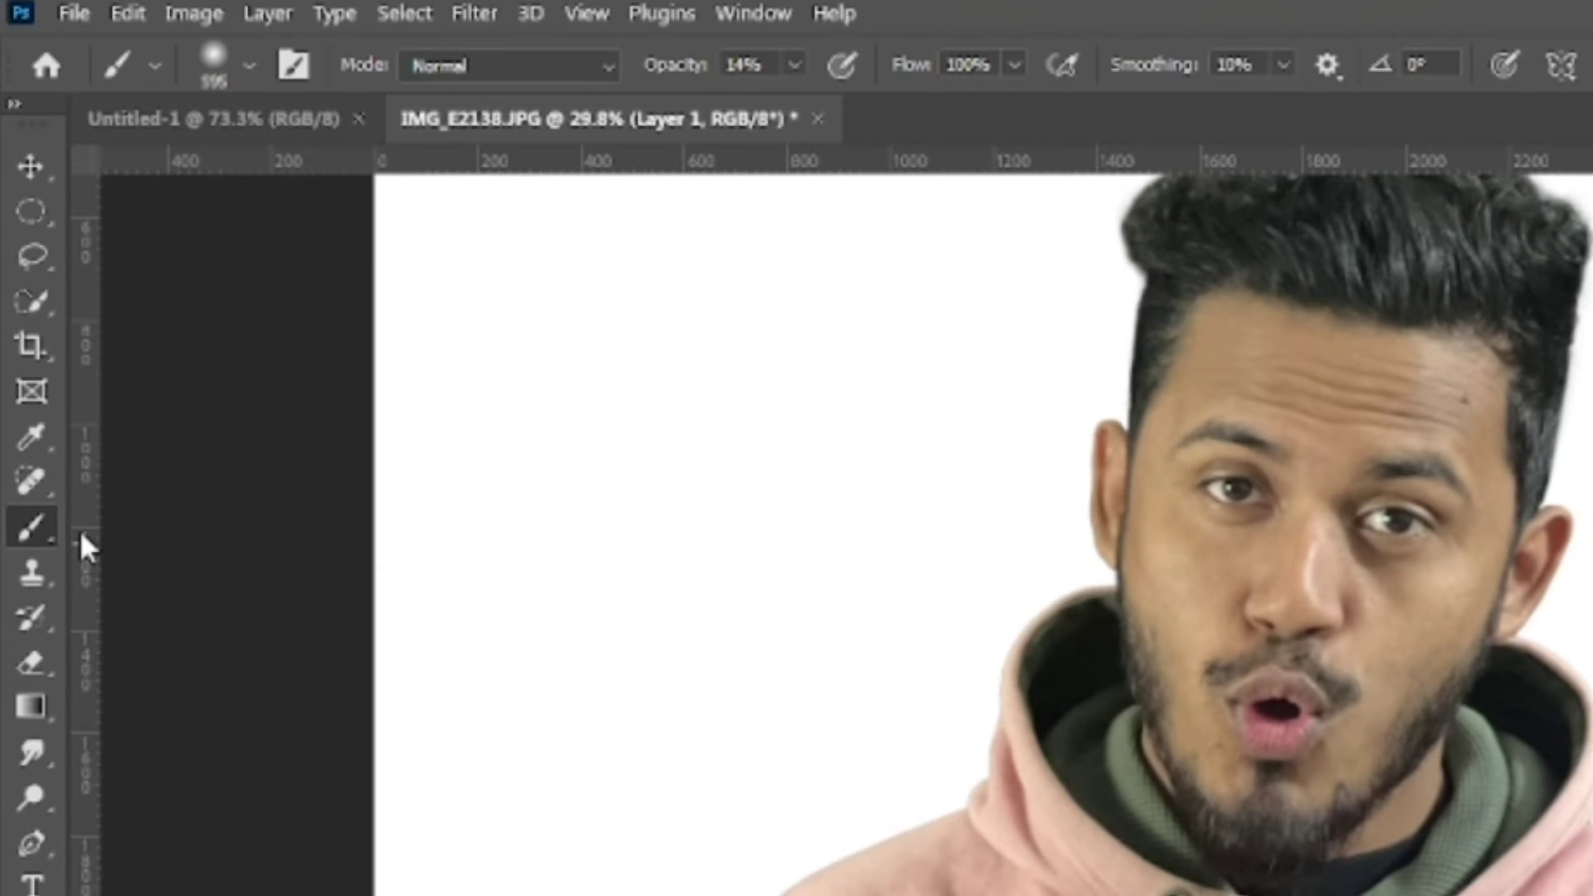
{"action": "left_click_drag", "start_coordinate": [675, 66], "coordinate": [661, 71]}
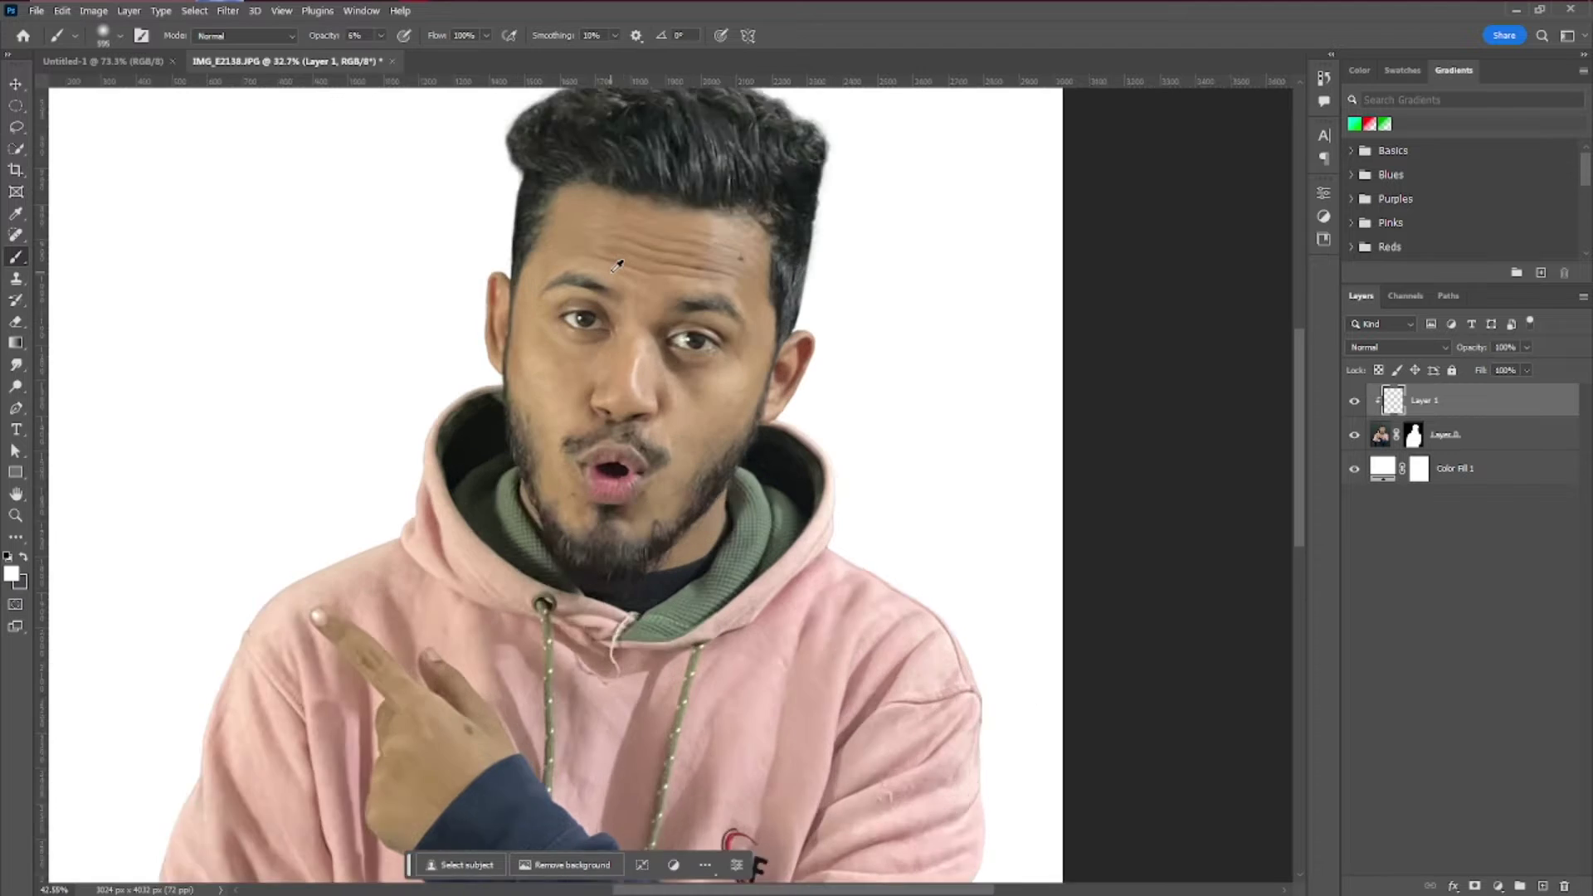
Sample the forehead's skin tone and softly paint it over uneven areas of the face on the clipped layer
{"action": "scroll", "coordinate": [611, 273], "scroll_direction": "up", "scroll_amount": 5}
{"action": "left_click_drag", "start_coordinate": [647, 266], "coordinate": [460, 259]}
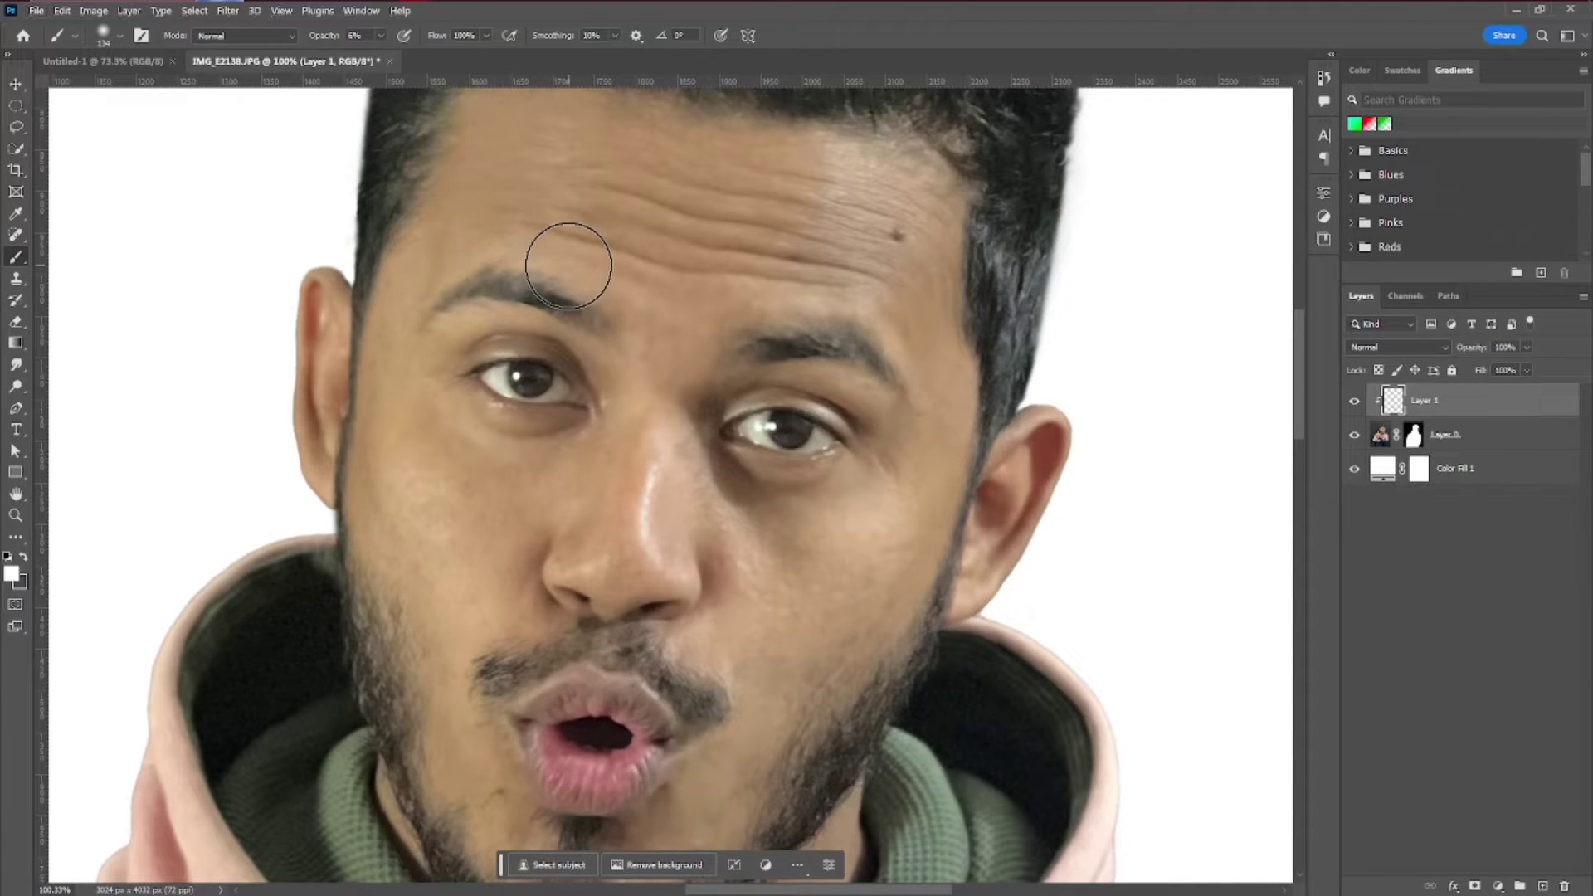
{"action": "left_click", "coordinate": [574, 260], "text": "alt"}
{"action": "scroll", "coordinate": [569, 263], "scroll_direction": "up", "scroll_amount": 2}
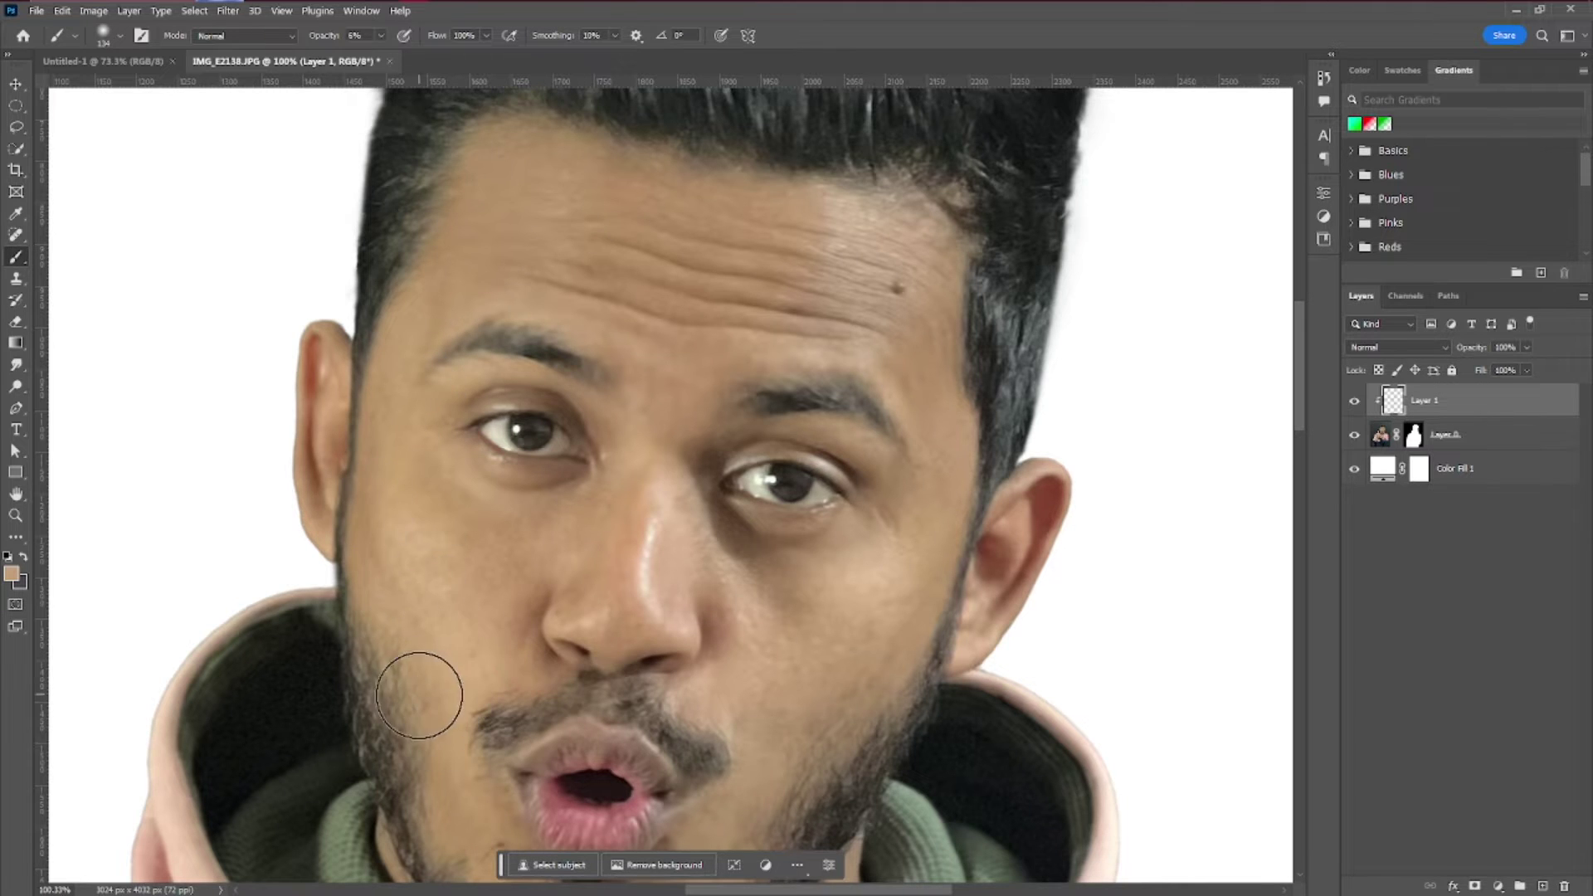
{"action": "left_click_drag", "start_coordinate": [420, 675], "coordinate": [346, 464]}
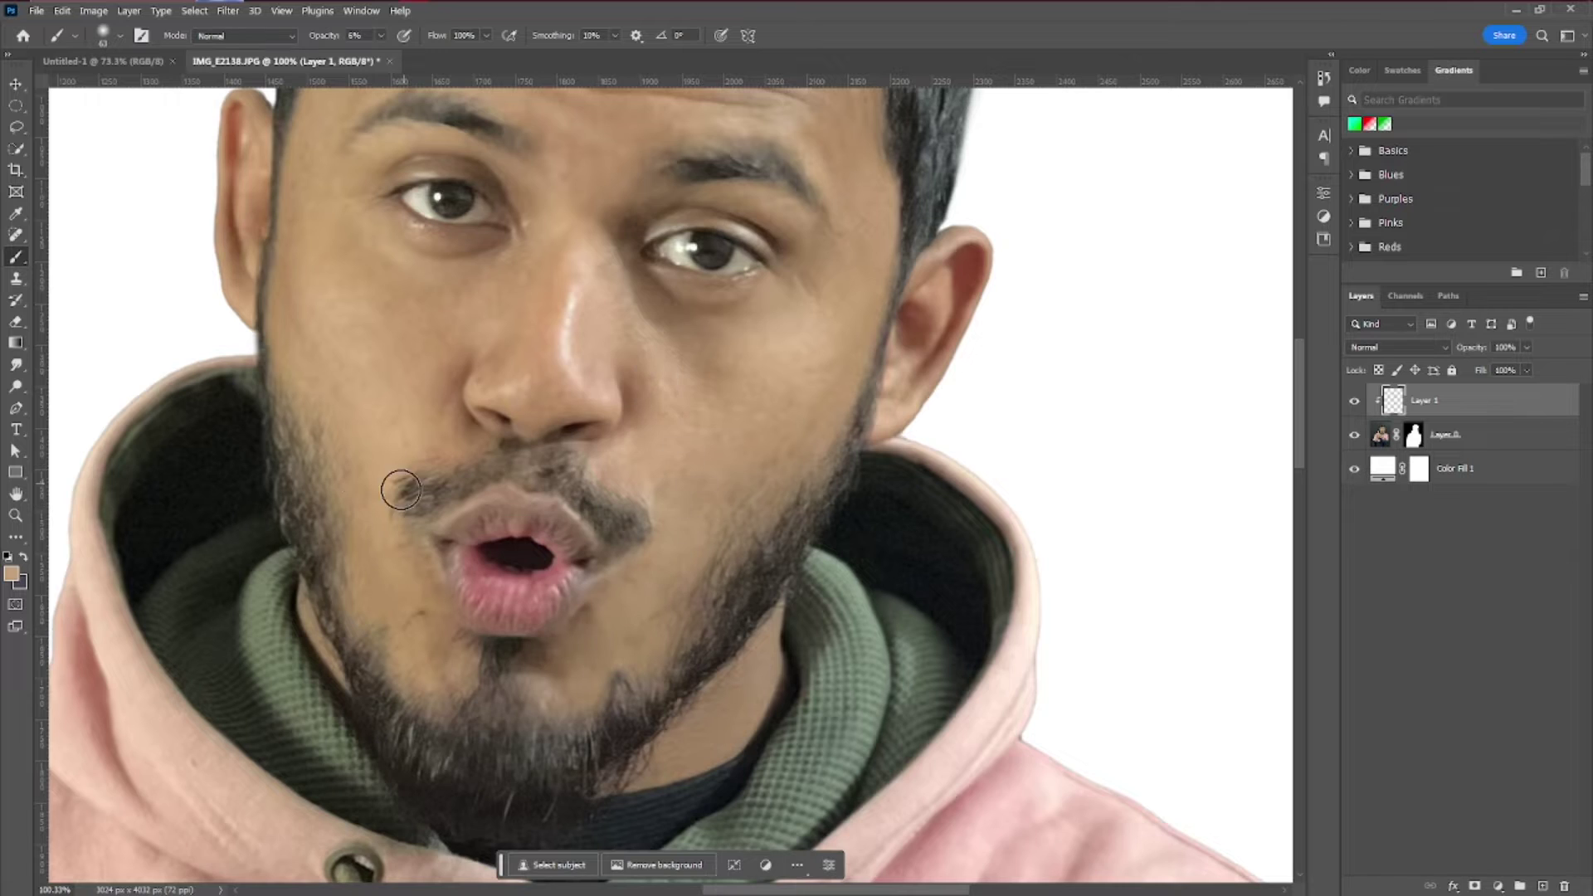
{"action": "scroll", "coordinate": [465, 514], "scroll_direction": "up", "scroll_amount": 3}
{"action": "scroll", "coordinate": [401, 324], "scroll_direction": "down", "scroll_amount": 3}
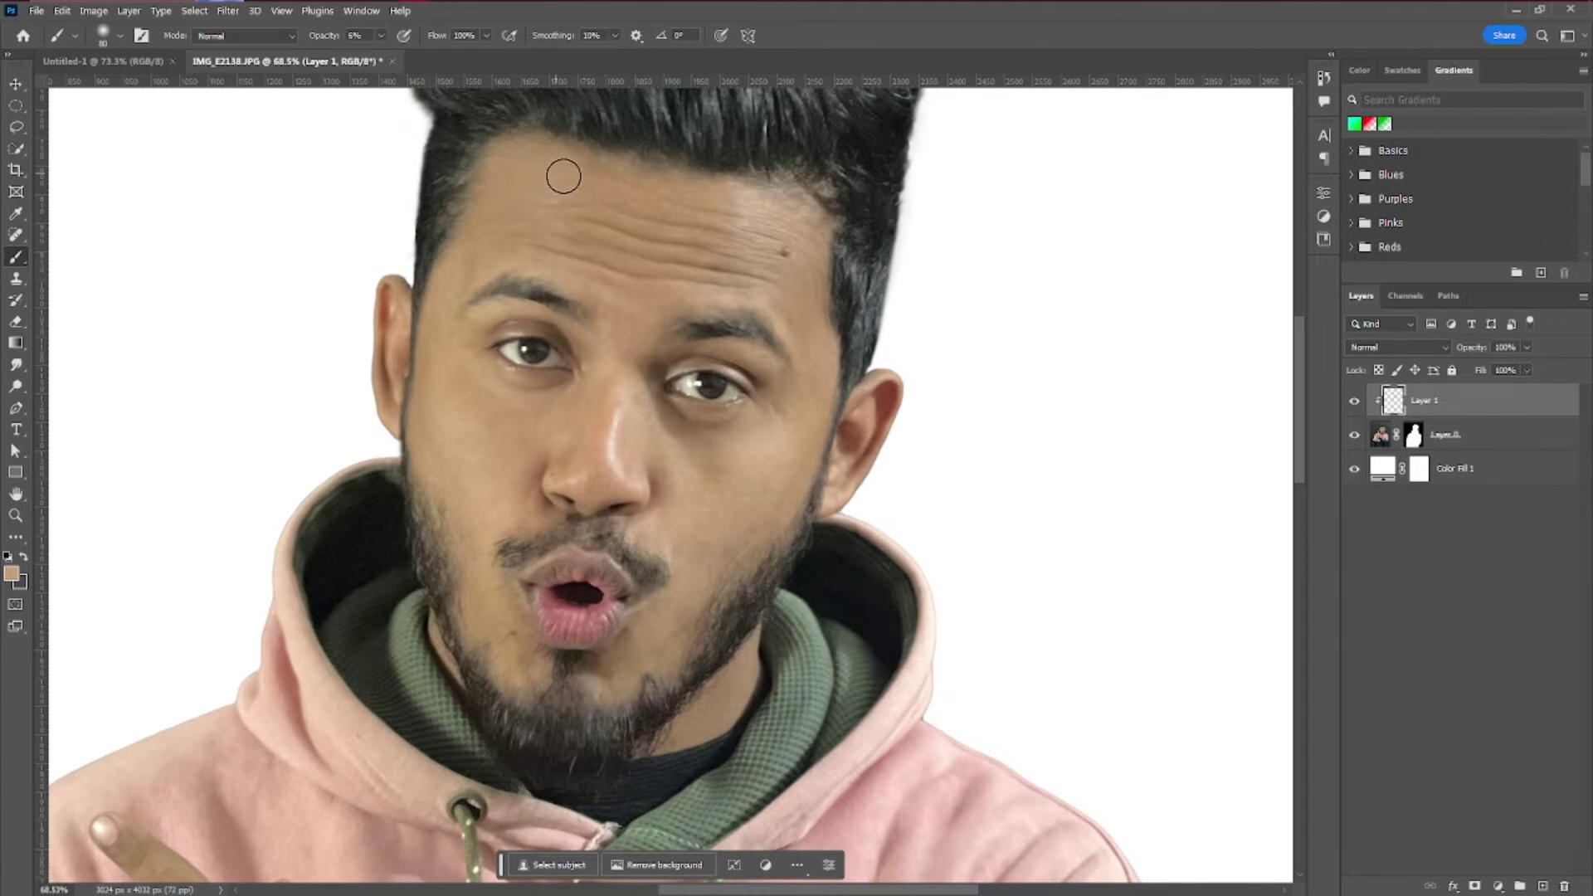
{"action": "scroll", "coordinate": [510, 515], "scroll_direction": "down", "scroll_amount": 2}
{"action": "scroll", "coordinate": [510, 515], "scroll_direction": "down", "scroll_amount": 2}
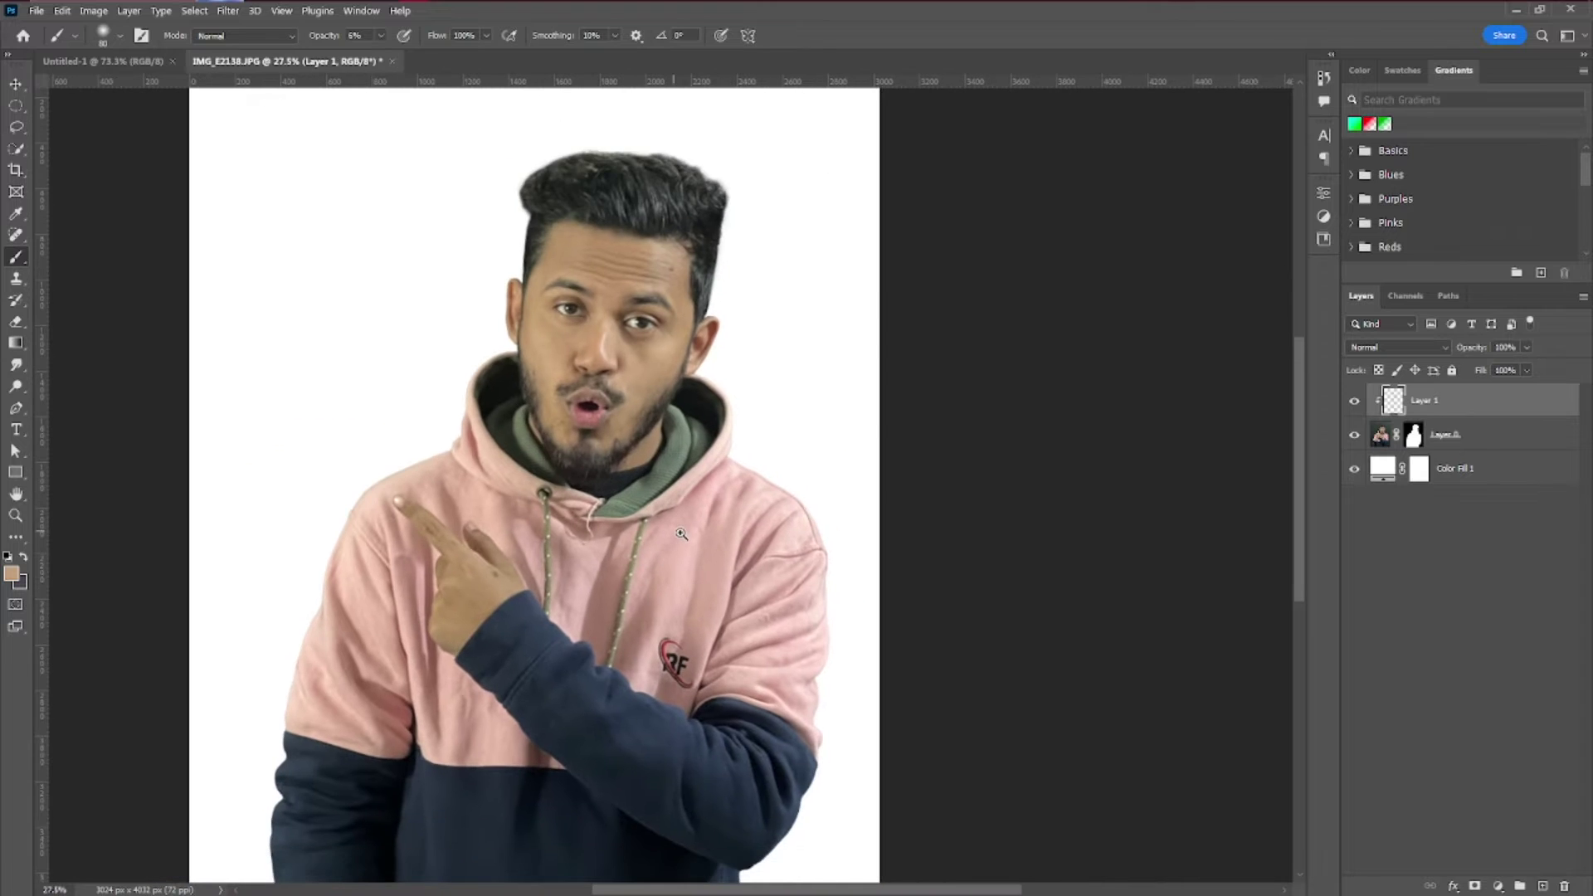
{"action": "scroll", "coordinate": [680, 534], "scroll_direction": "up", "scroll_amount": 1}
{"action": "left_click_drag", "start_coordinate": [822, 615], "coordinate": [772, 626]}
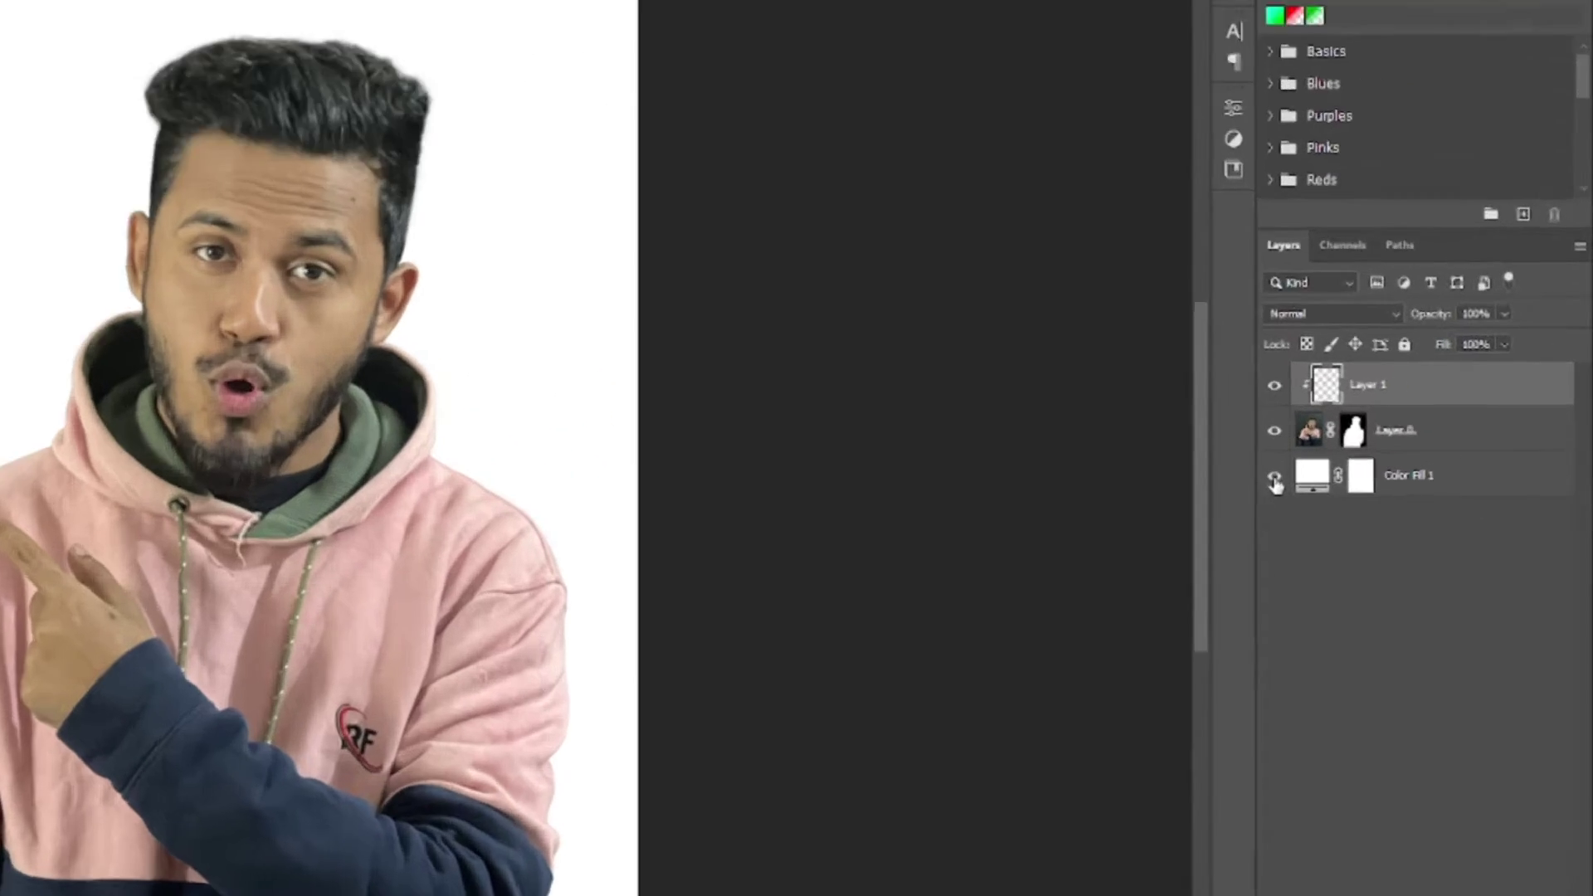
With the white Color Fill layer hidden, stamp the visible layers into a new layer and duplicate it
{"action": "left_click", "coordinate": [1355, 475]}
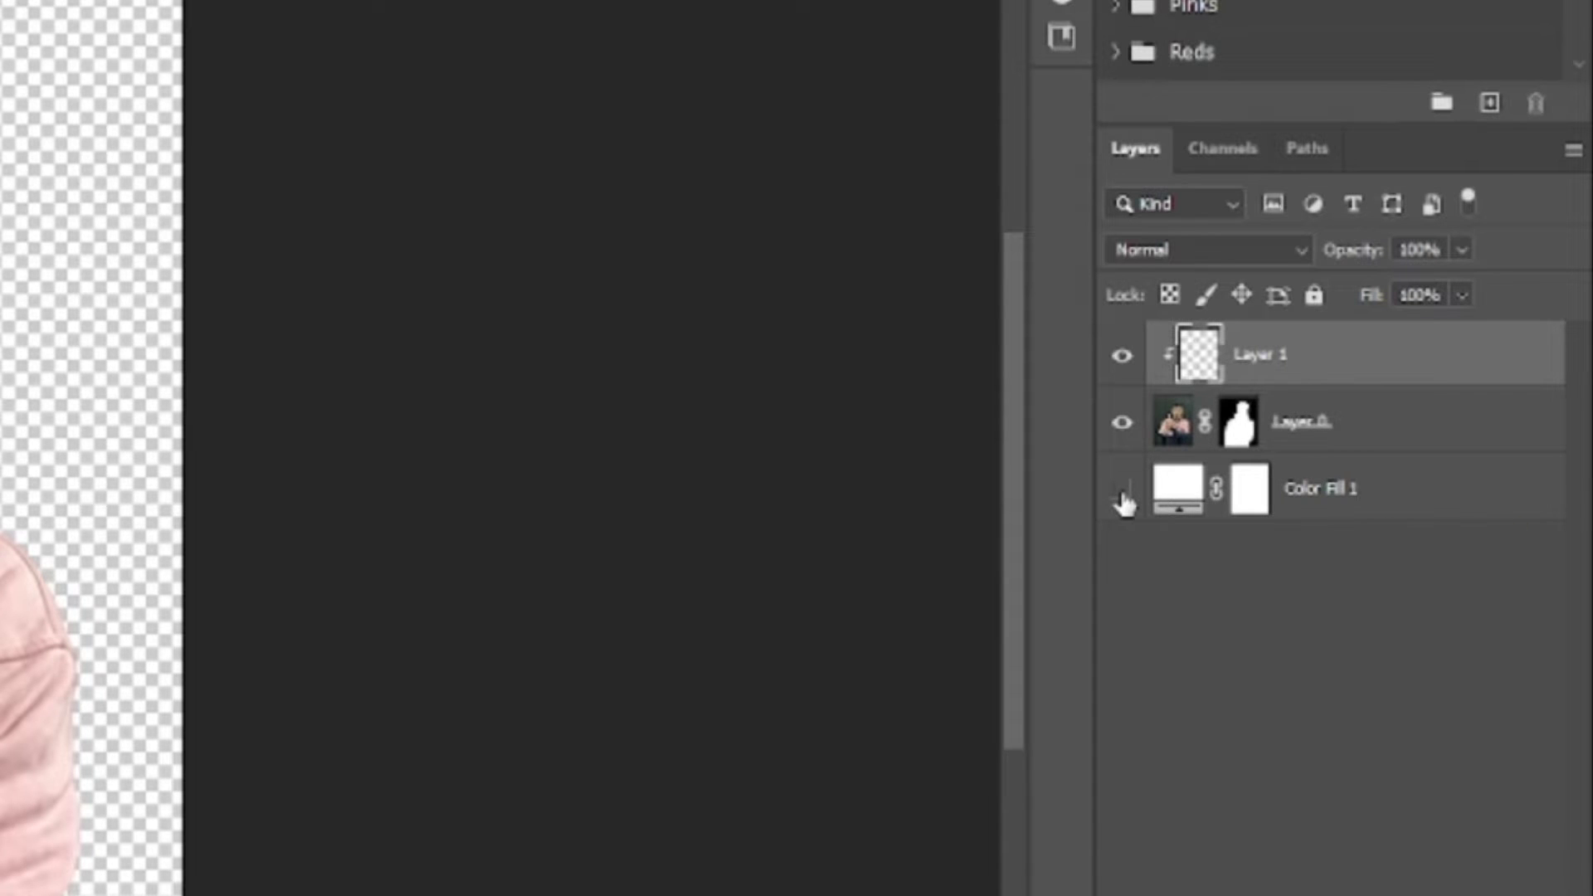
{"action": "key", "text": "ctrl+shift+alt+e"}
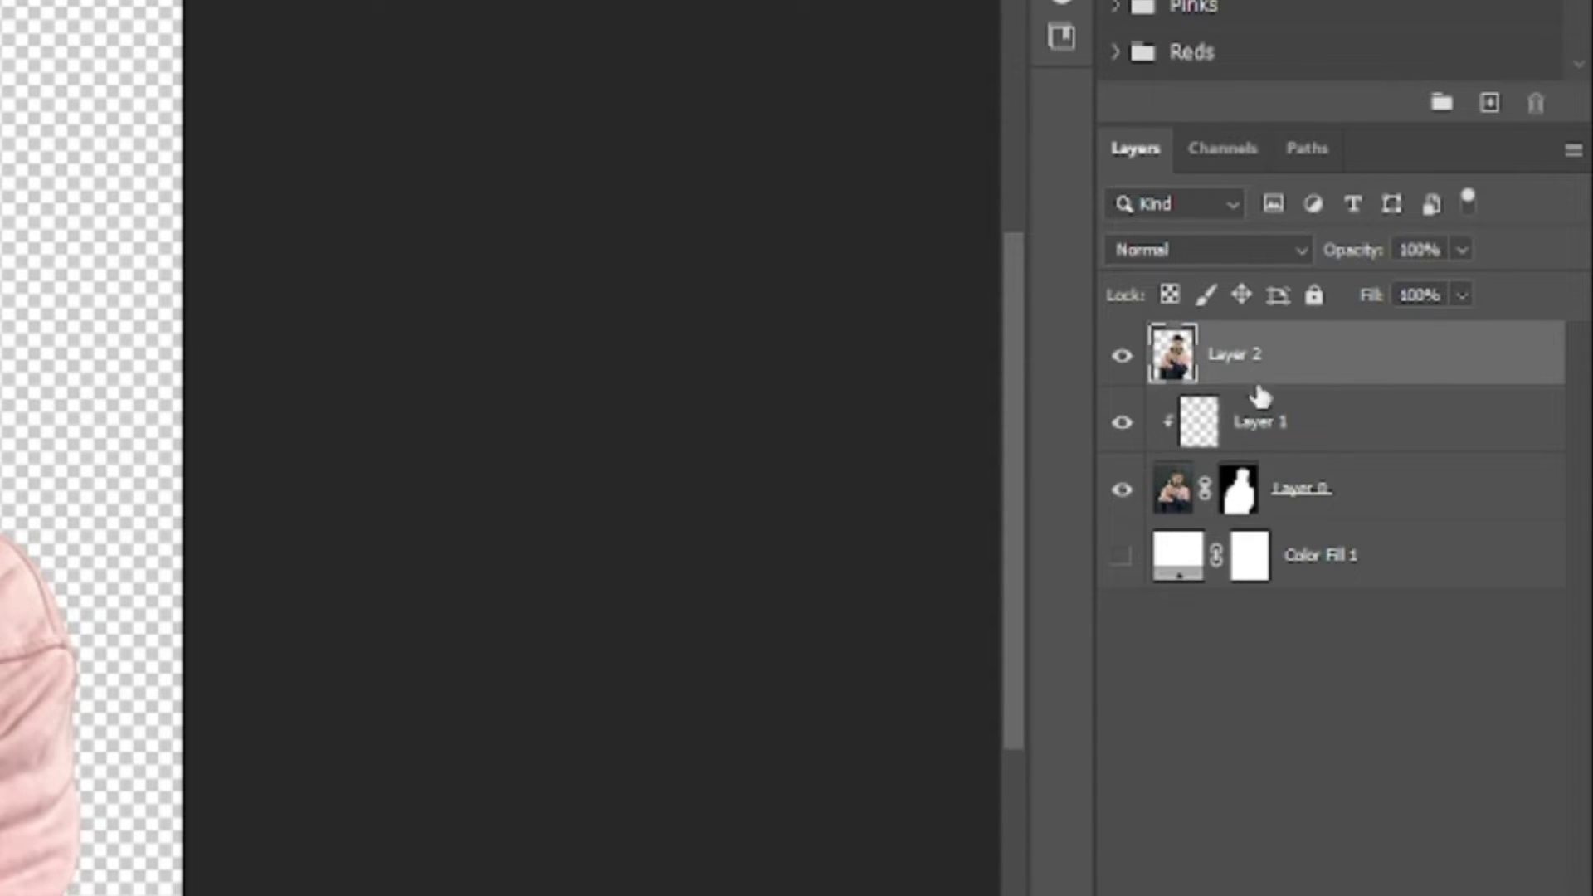
{"action": "key", "text": "ctrl+j"}
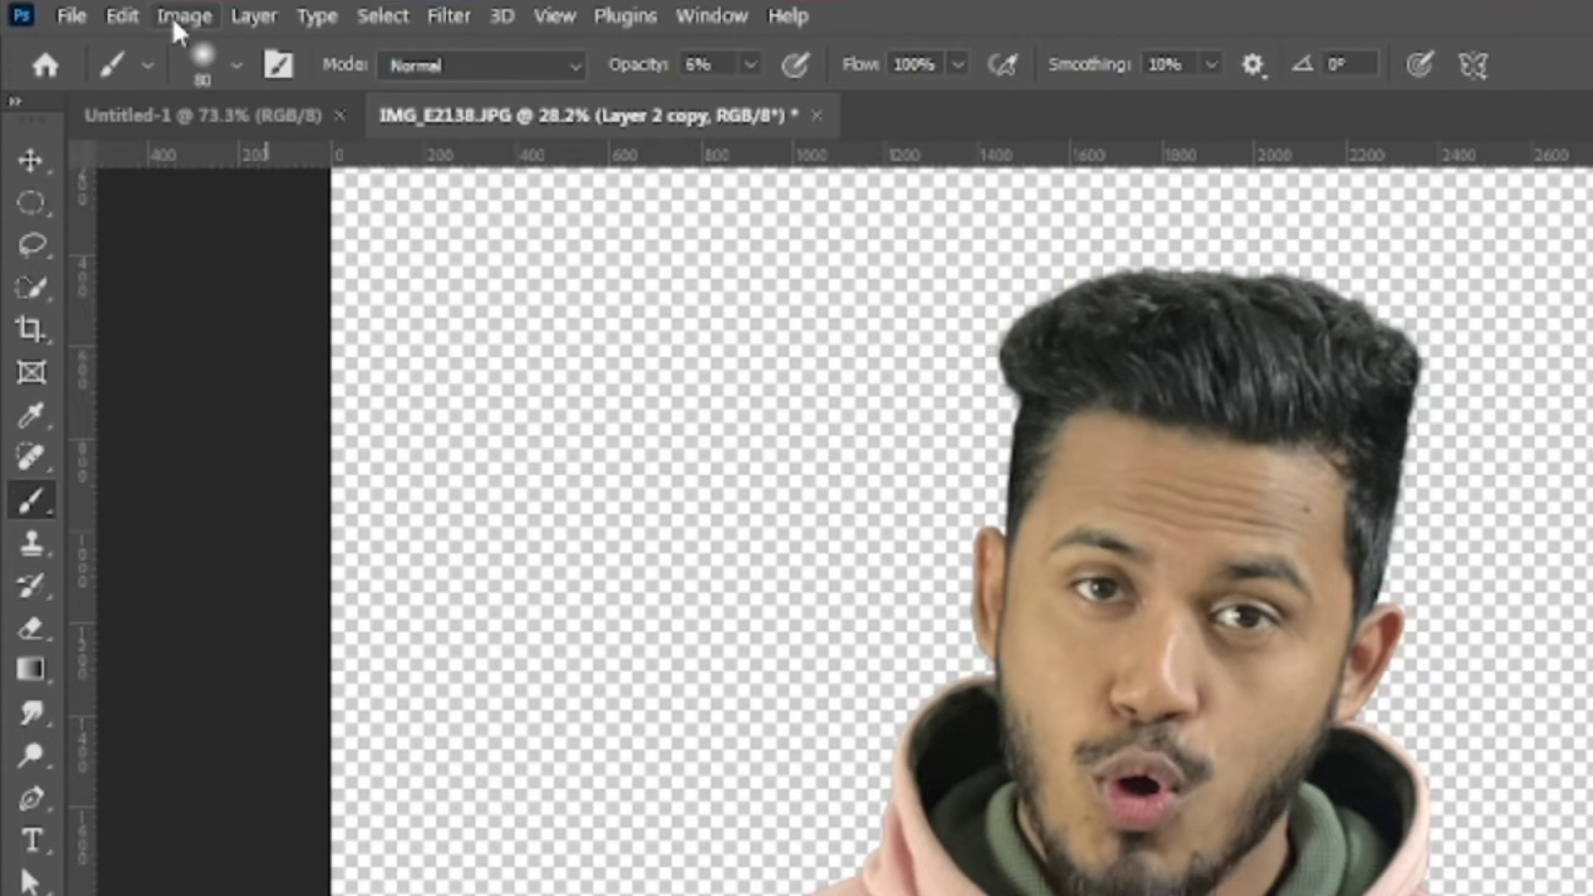
Invert the colours of the duplicated layer and set its blend mode to Vivid Light
{"action": "left_click", "coordinate": [175, 16]}
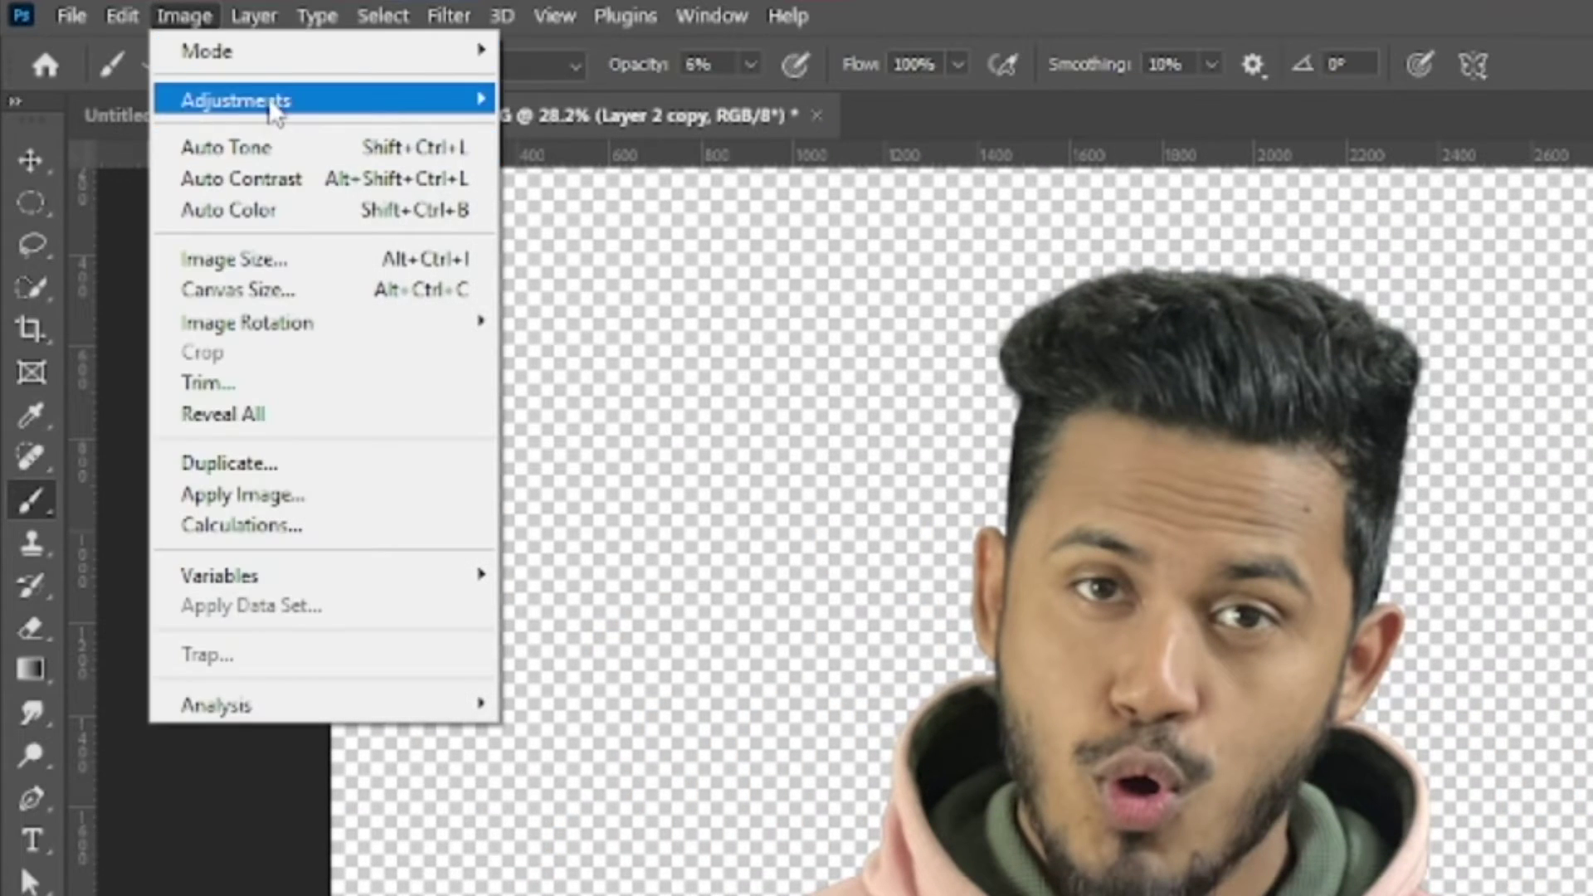
{"action": "mouse_move", "coordinate": [277, 101]}
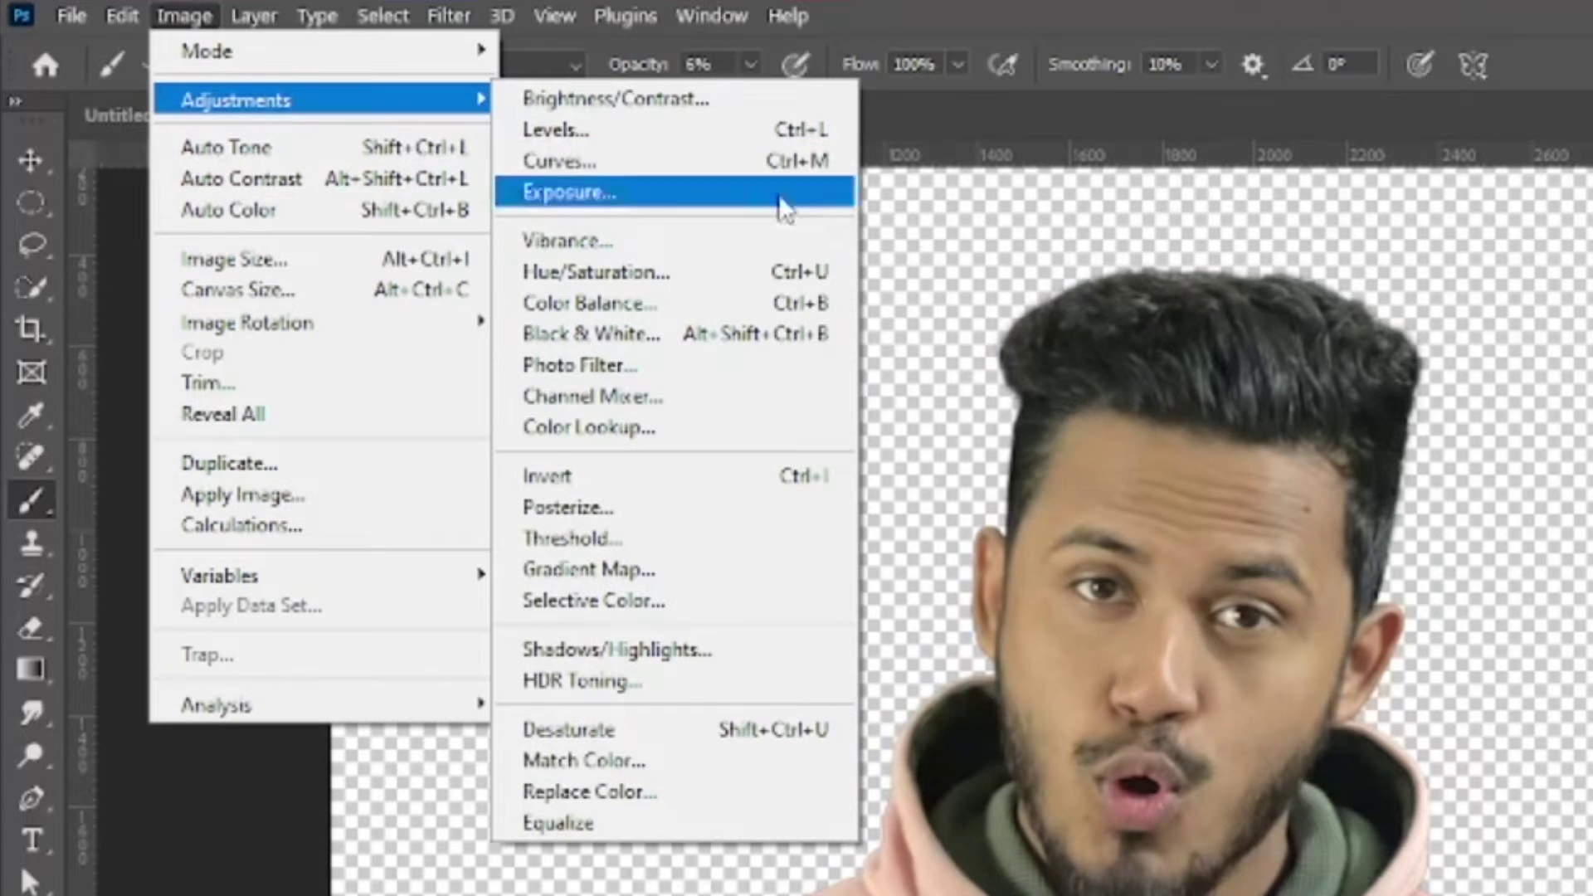
{"action": "left_click", "coordinate": [826, 490]}
{"action": "left_click", "coordinate": [1218, 125]}
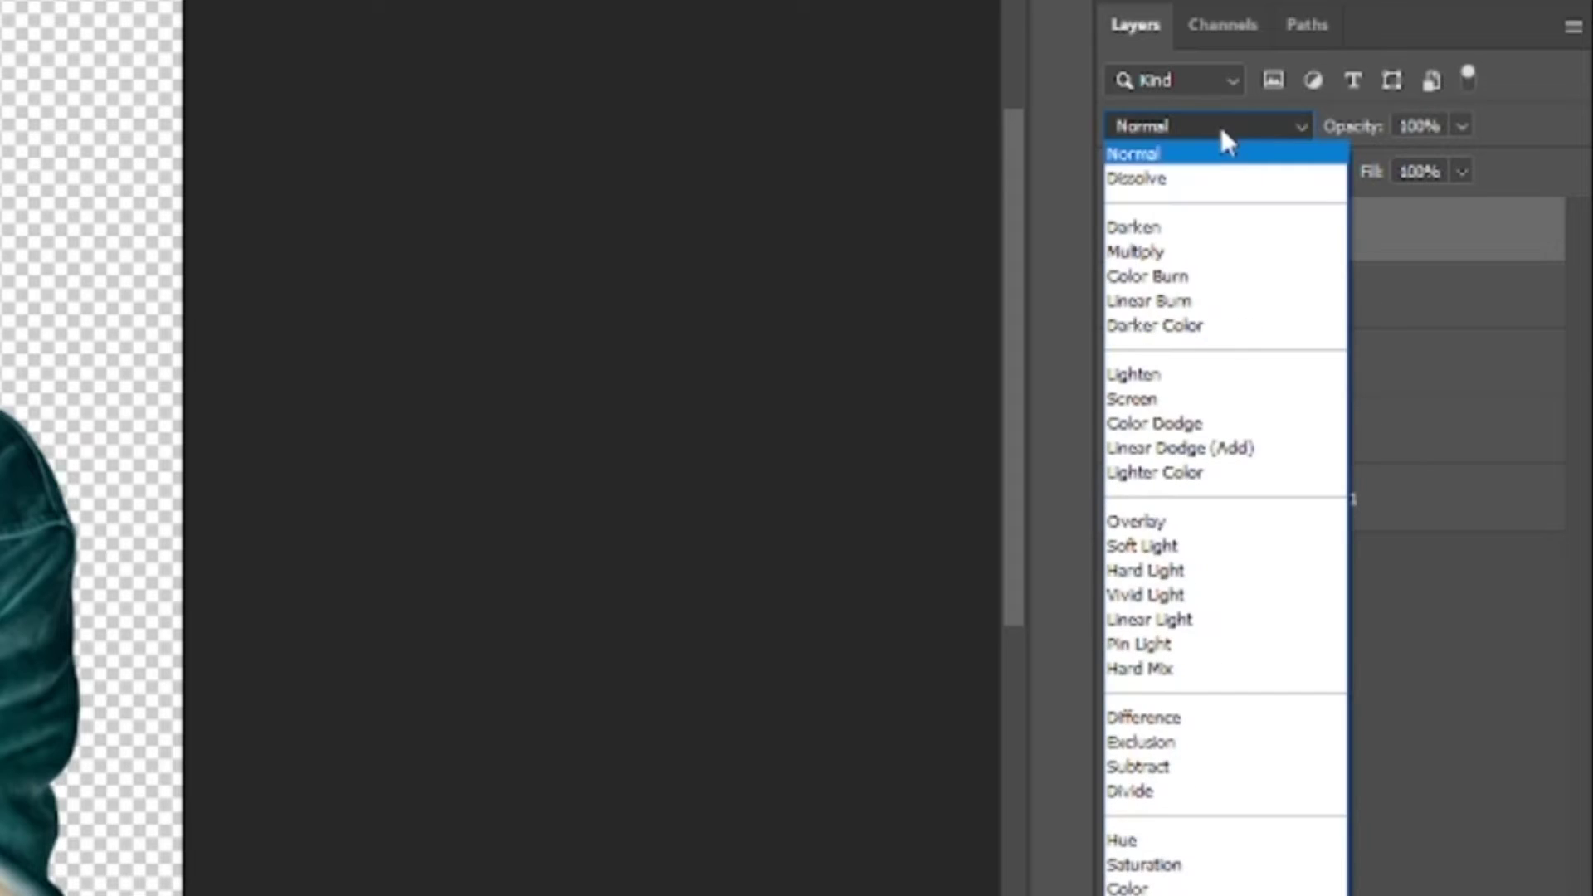
{"action": "left_click", "coordinate": [1150, 595]}
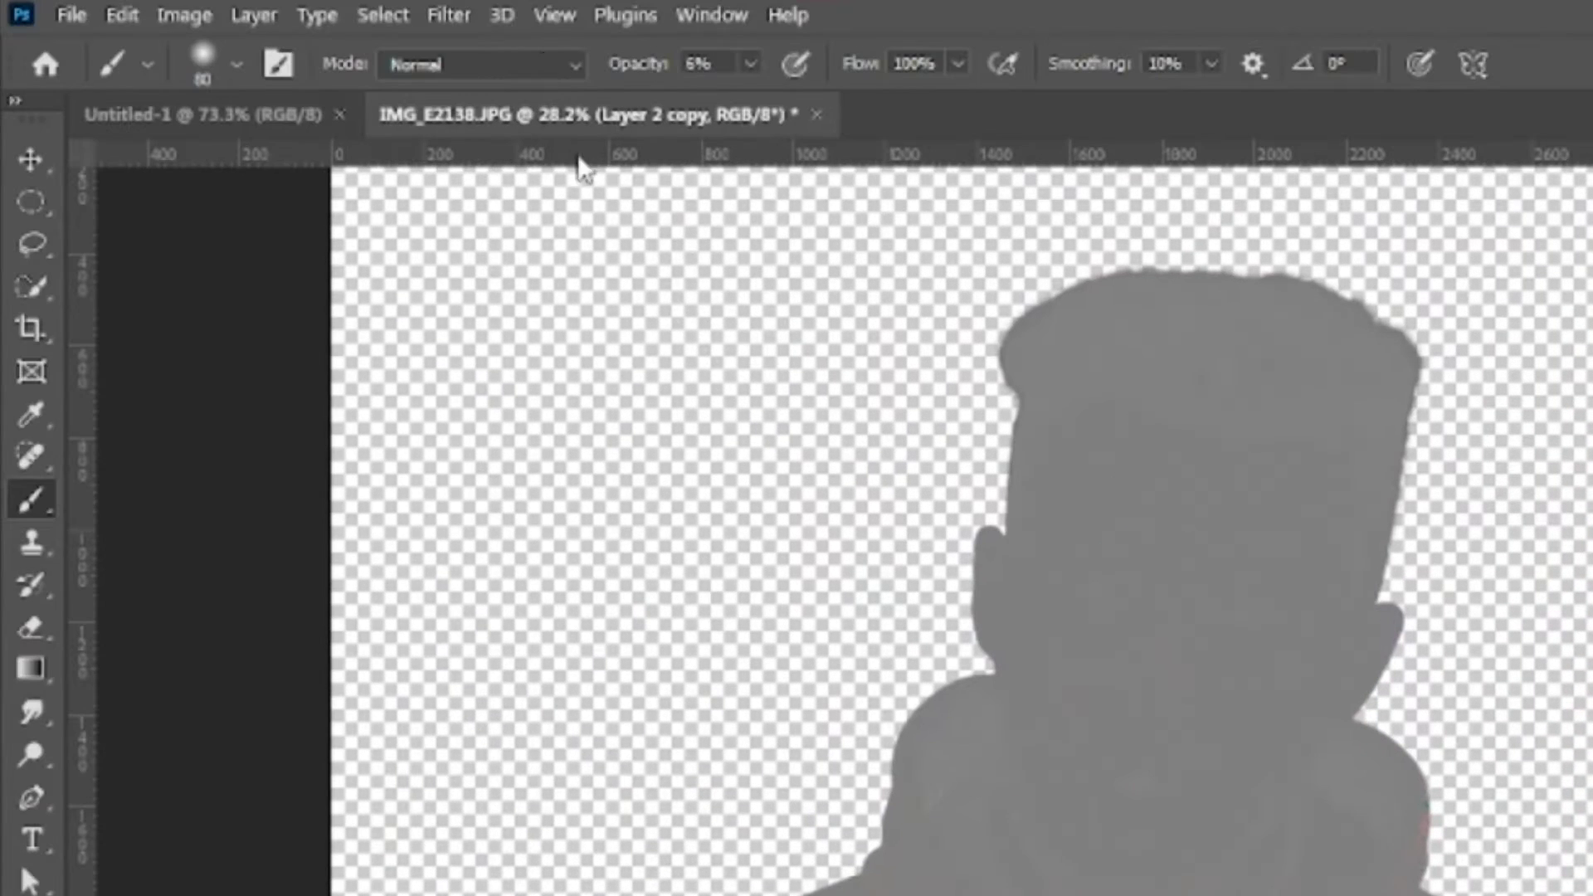
Apply a High Pass filter with a radius of 6.2 pixels to the inverted Vivid Light layer
{"action": "left_click", "coordinate": [454, 15]}
{"action": "mouse_move", "coordinate": [548, 719]}
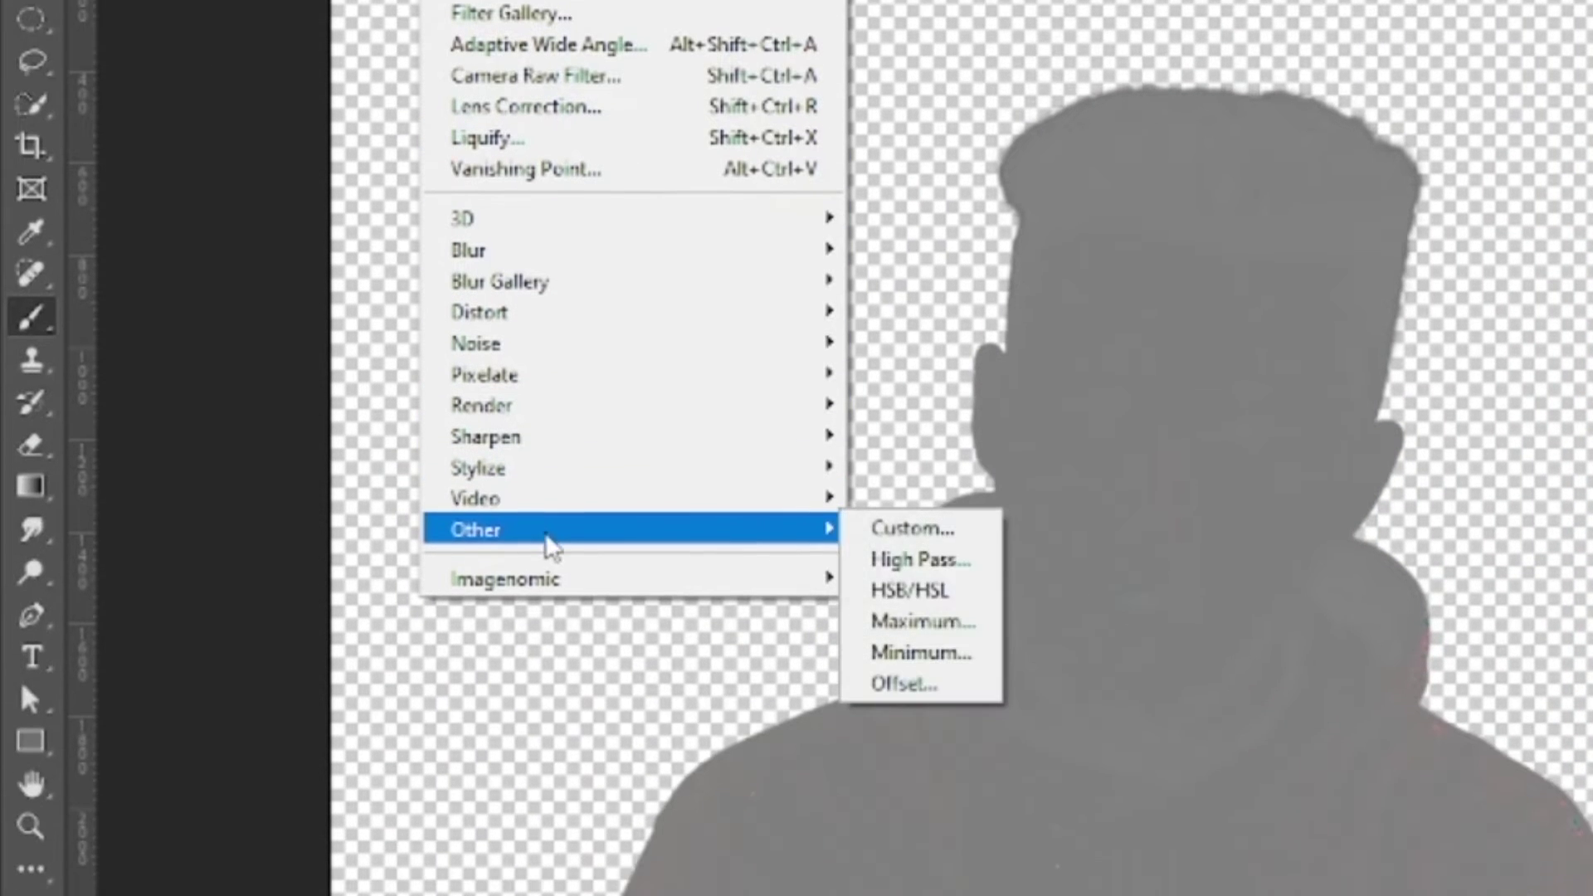
{"action": "left_click", "coordinate": [935, 559]}
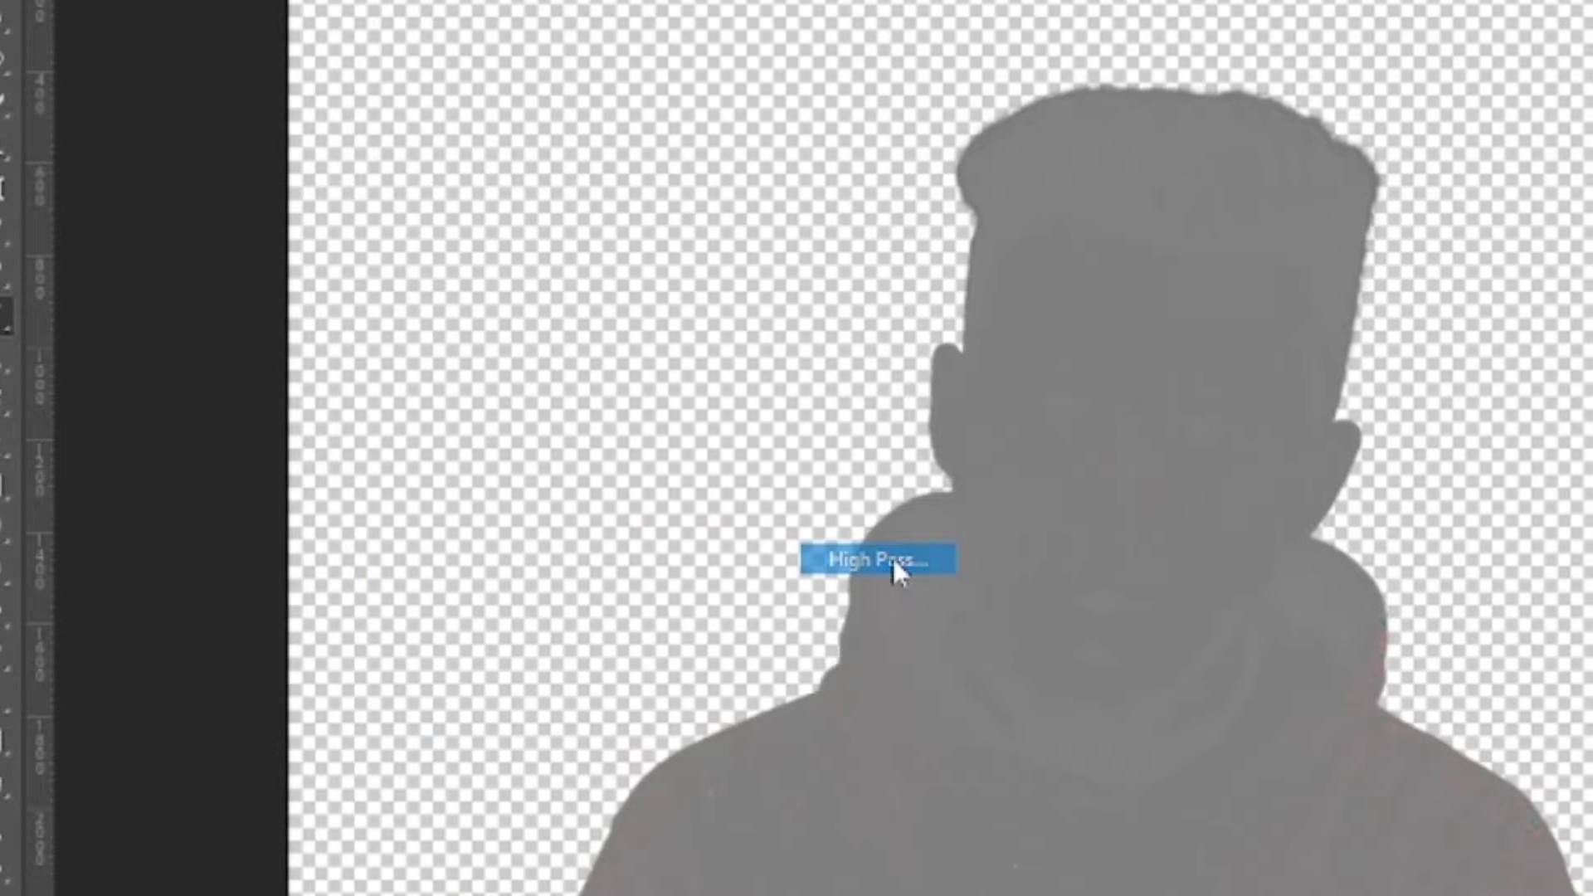
{"action": "left_click_drag", "start_coordinate": [763, 221], "coordinate": [926, 208]}
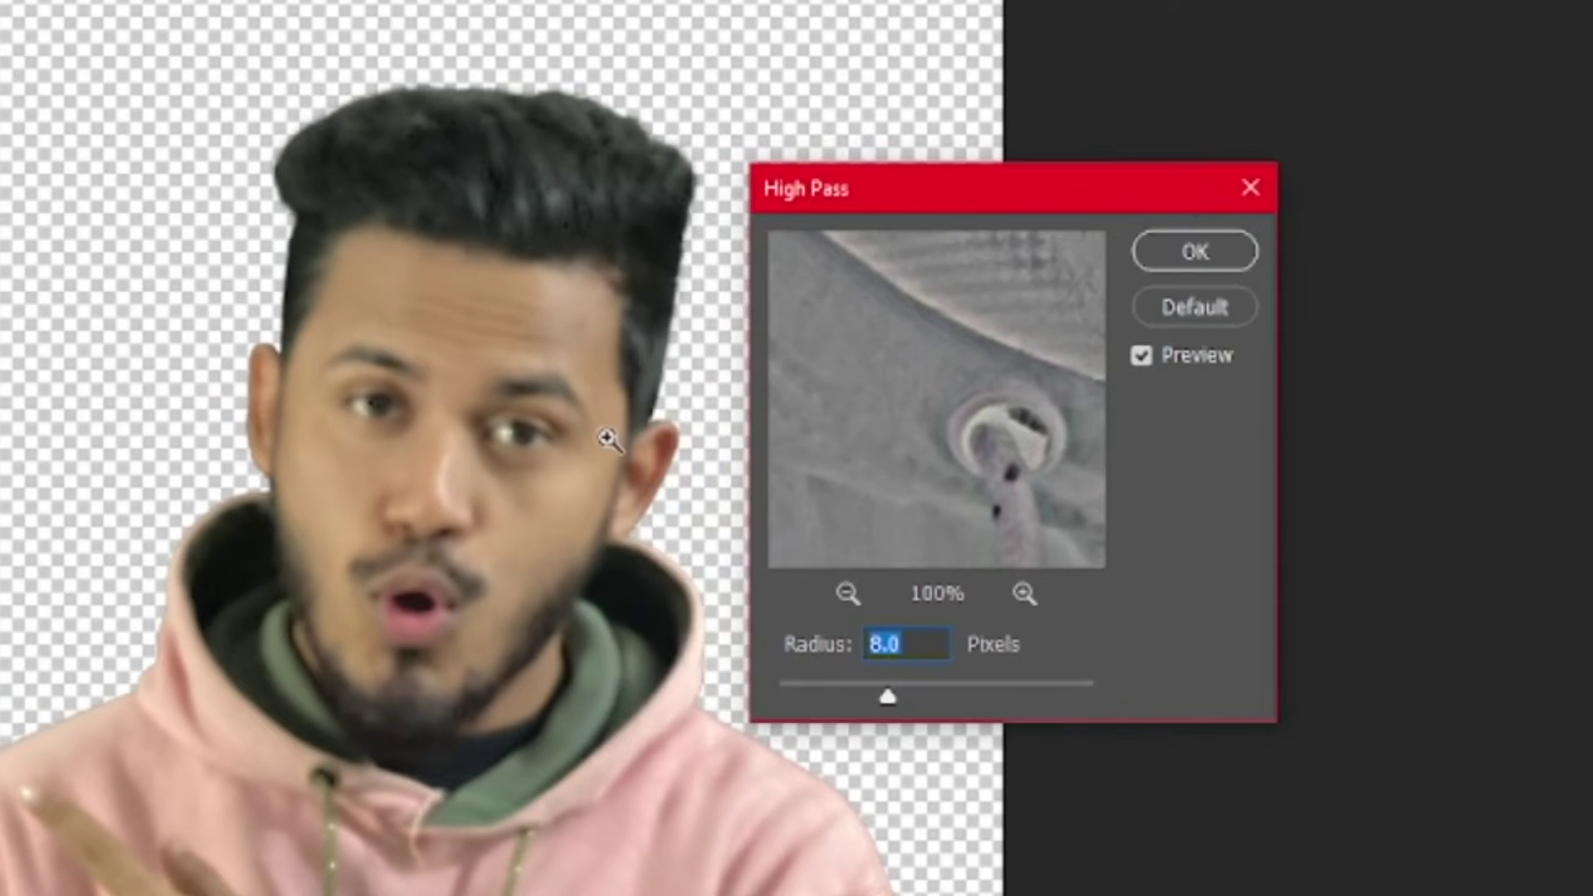
{"action": "left_click", "coordinate": [608, 439], "text": "ctrl"}
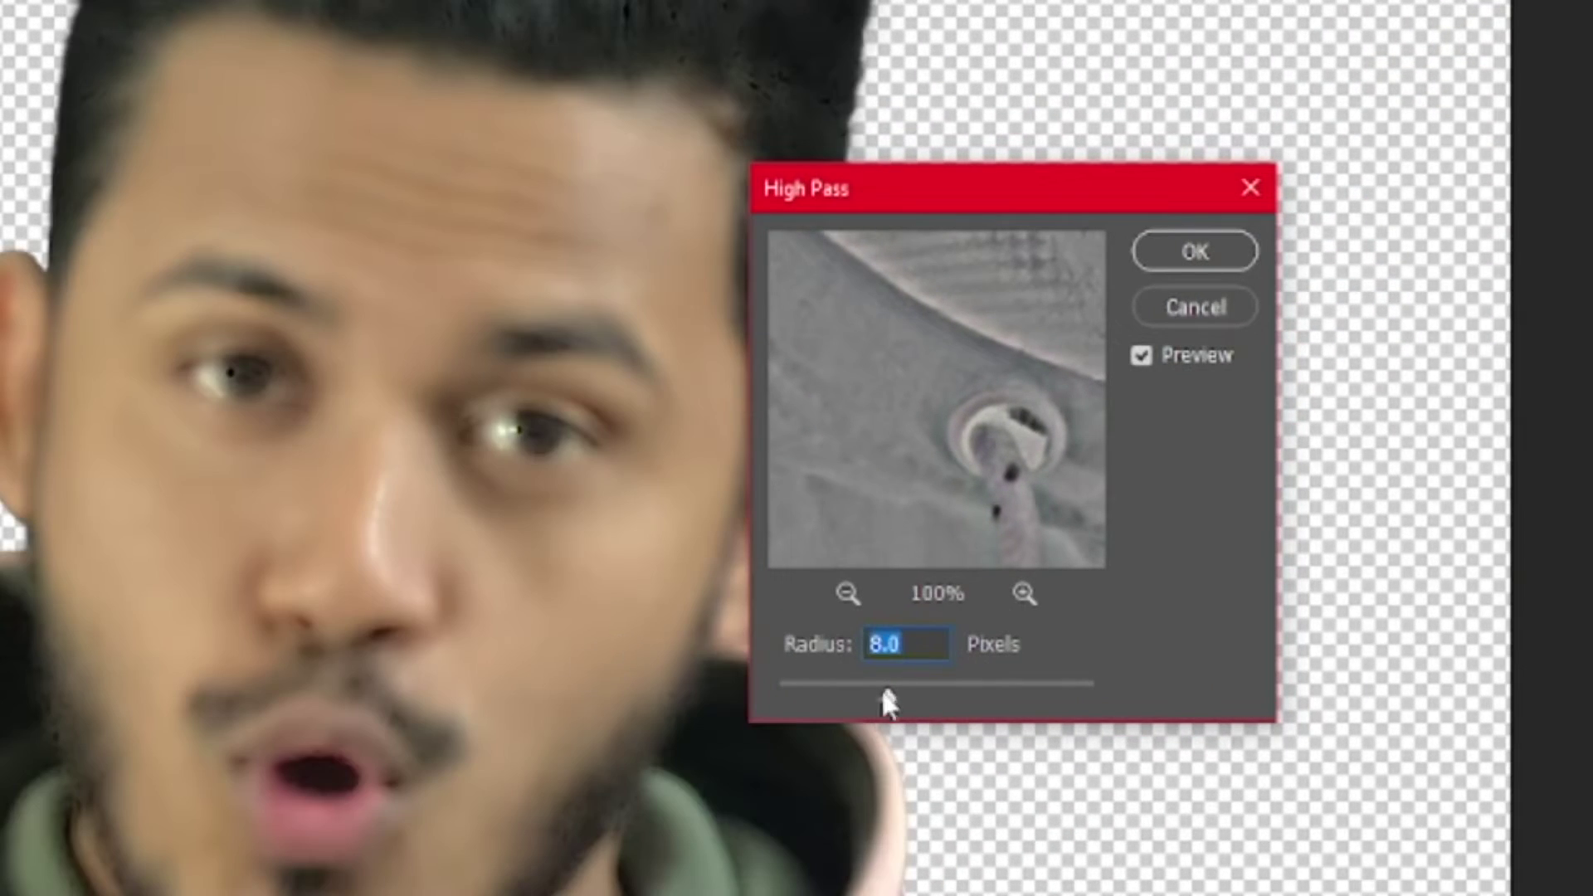
{"action": "mouse_move", "coordinate": [886, 697]}
{"action": "left_mouse_down"}
{"action": "mouse_move", "coordinate": [939, 701]}
{"action": "mouse_move", "coordinate": [822, 705]}
{"action": "mouse_move", "coordinate": [874, 700]}
{"action": "left_mouse_up"}
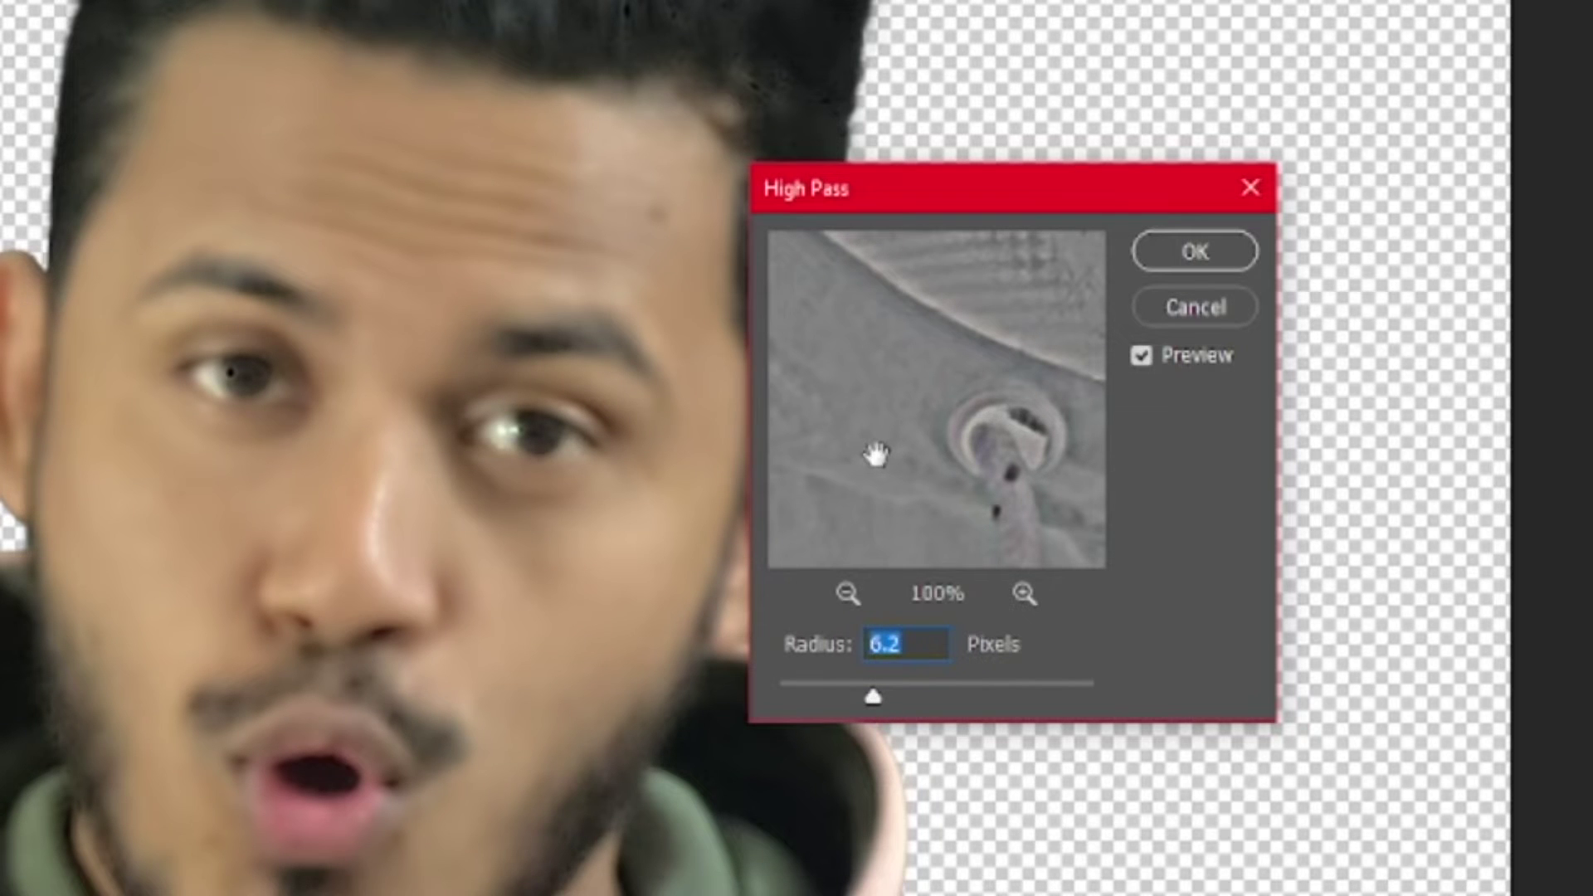
{"action": "left_click", "coordinate": [1223, 254]}
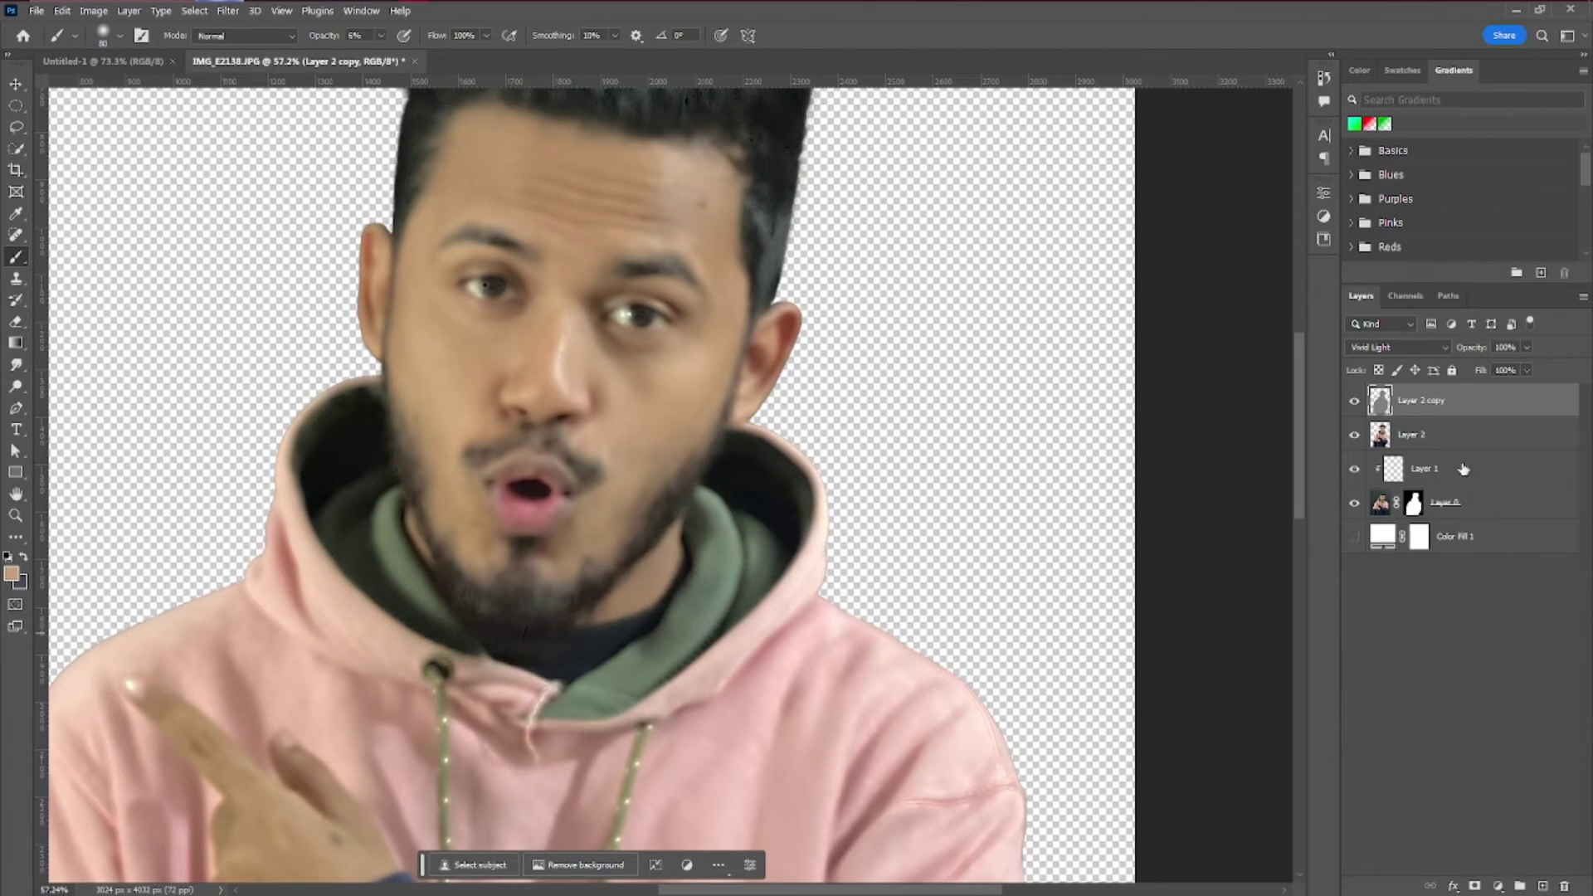
Add a layer mask to the High Pass layer and invert it to black to hide the skin smoothing
{"action": "left_click", "coordinate": [1475, 886]}
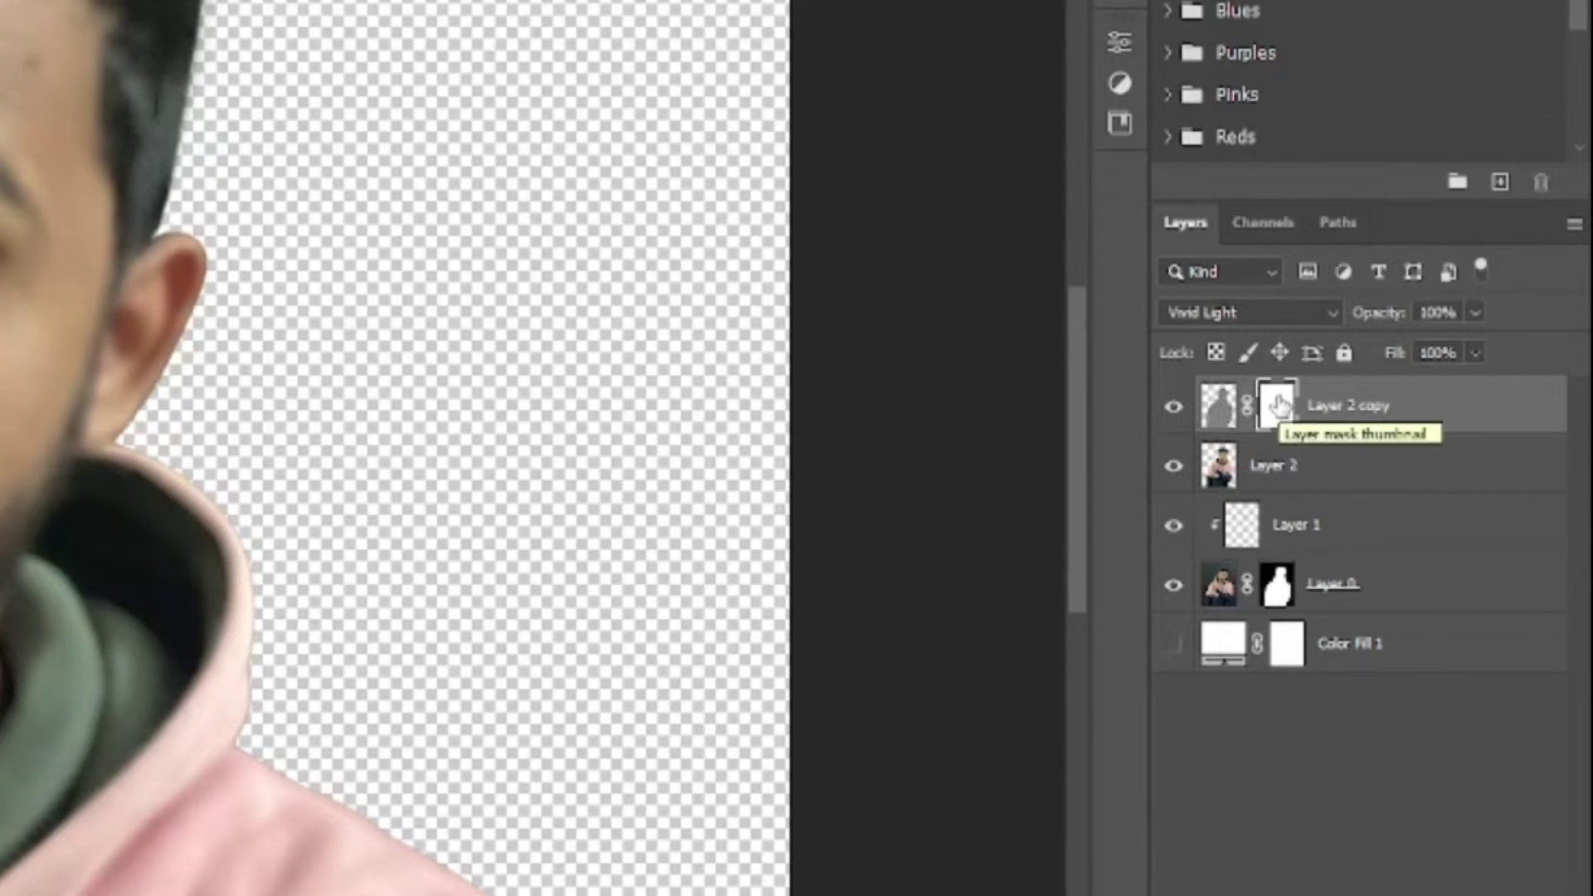
{"action": "key", "text": "ctrl+i"}
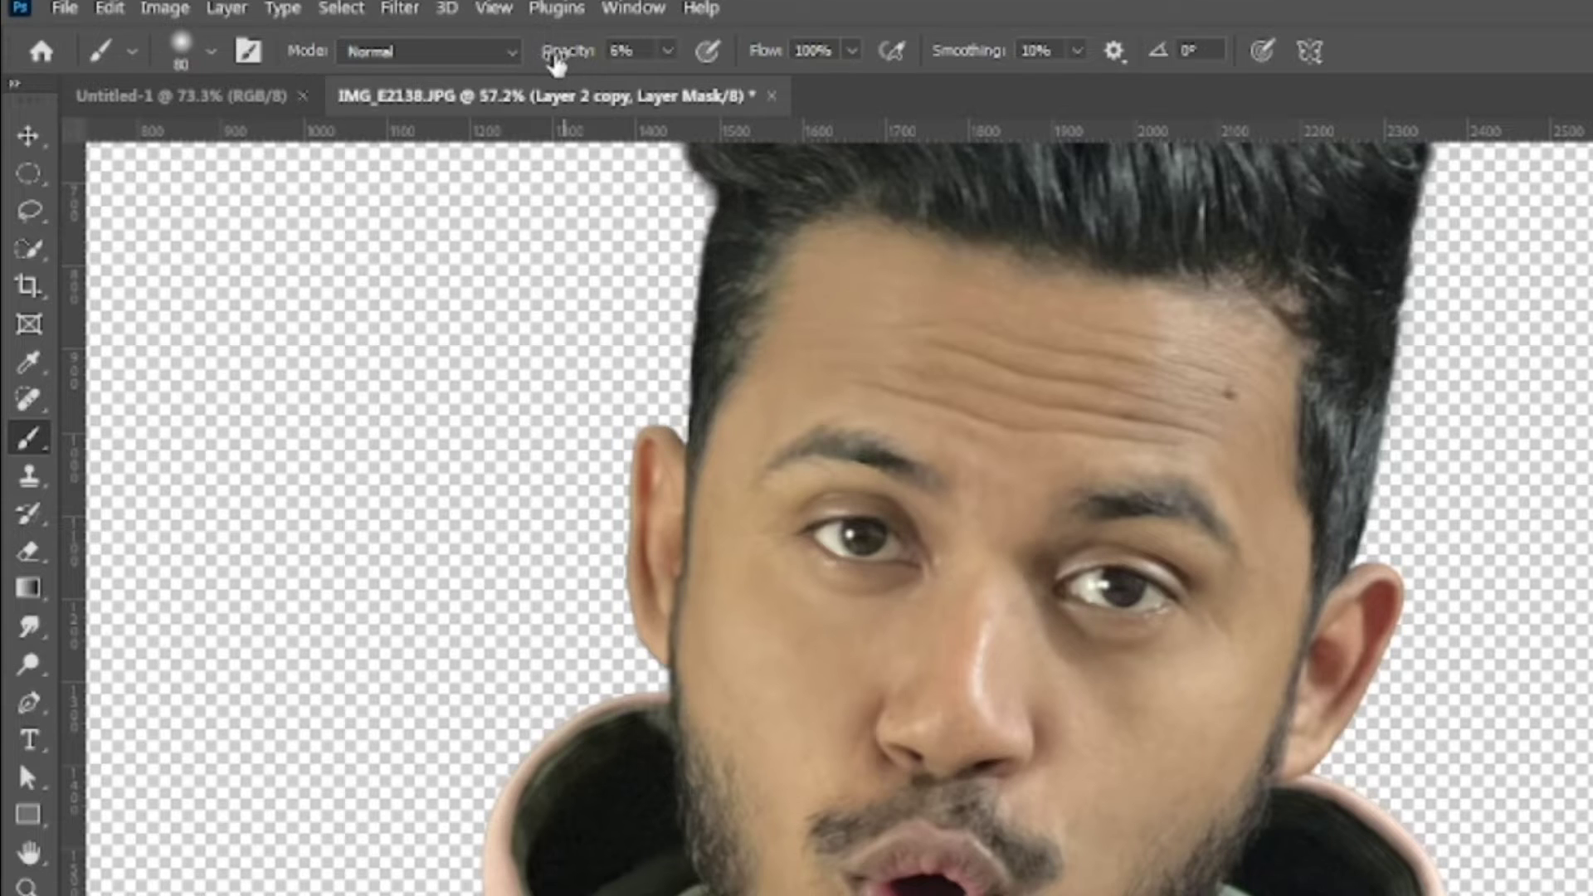
Set the brush opacity to 48% and paint white on the High Pass layer's mask to smooth the forehead skin
{"action": "left_click_drag", "start_coordinate": [557, 63], "coordinate": [617, 65]}
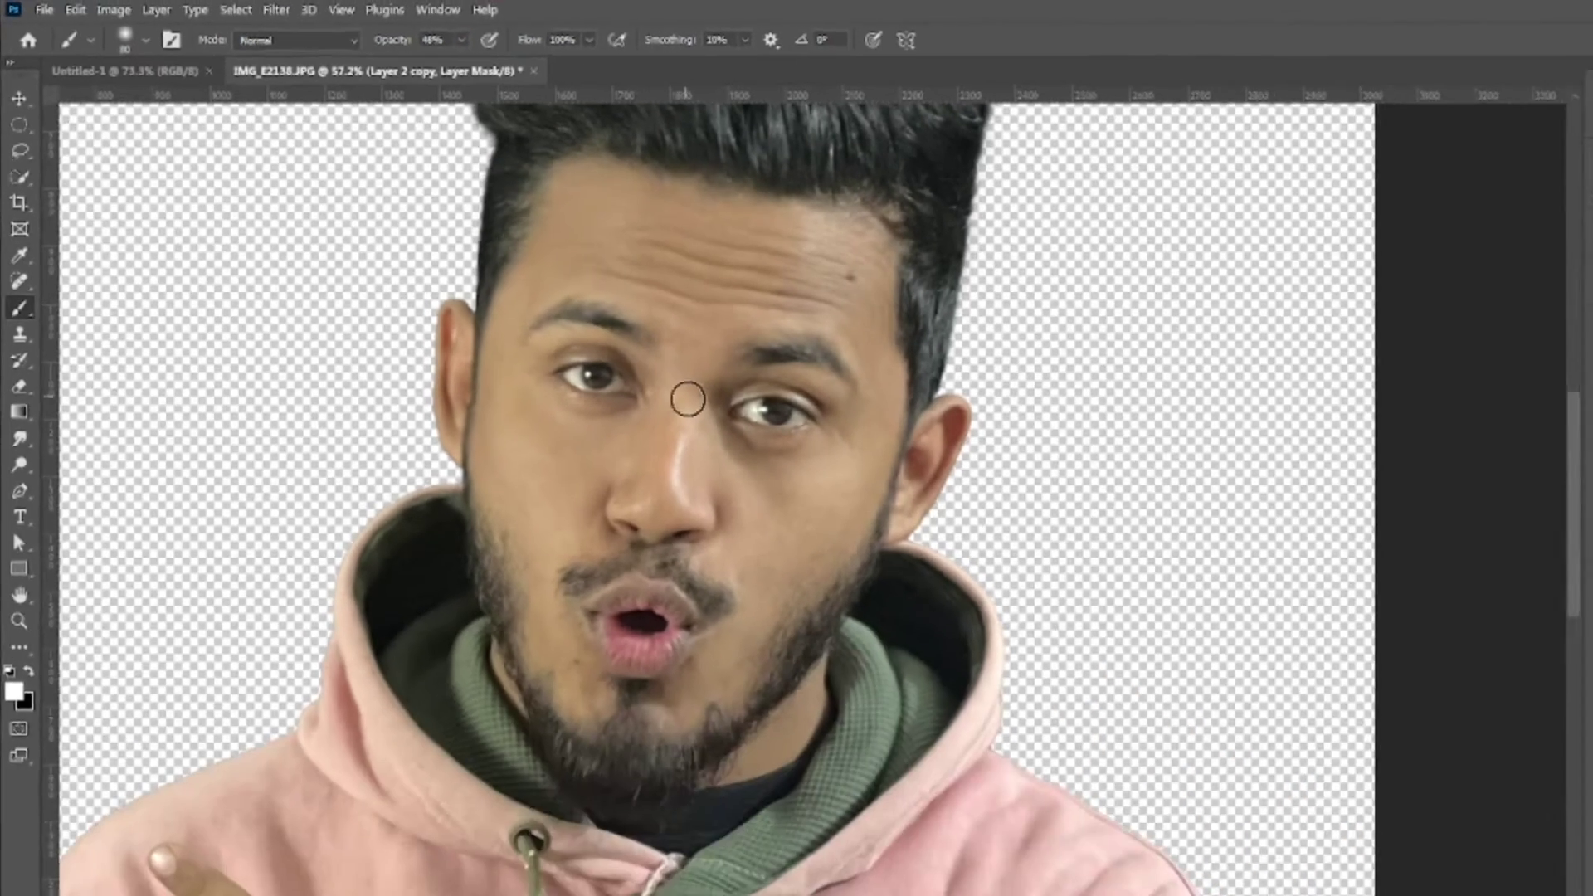
{"action": "scroll", "coordinate": [596, 208], "scroll_direction": "up", "scroll_amount": 3}
{"action": "left_click_drag", "start_coordinate": [583, 202], "coordinate": [630, 201]}
{"action": "key", "text": "bracketleft"}
{"action": "key", "text": "bracketleft"}
{"action": "key", "text": "bracketleft"}
{"action": "key", "text": "bracketleft"}
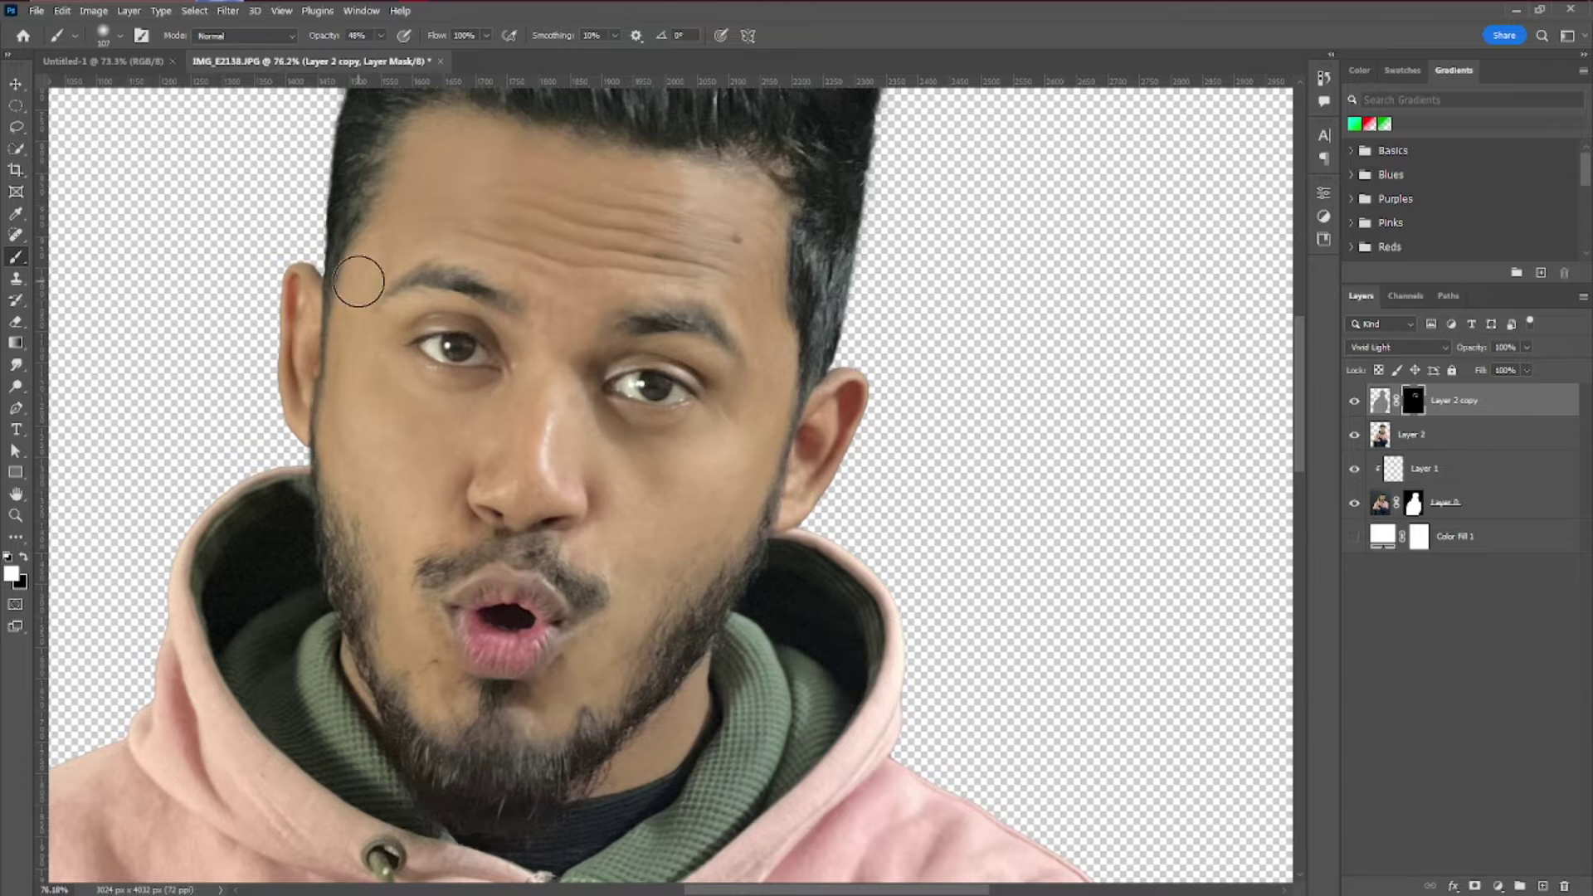
Reduce the brush opacity to 32% and paint the skin smoothing over the nose and cheeks on the mask
{"action": "scroll", "coordinate": [381, 470], "scroll_direction": "down", "scroll_amount": 2}
{"action": "scroll", "coordinate": [381, 471], "scroll_direction": "up", "scroll_amount": 1}
{"action": "left_click_drag", "start_coordinate": [332, 36], "coordinate": [319, 37]}
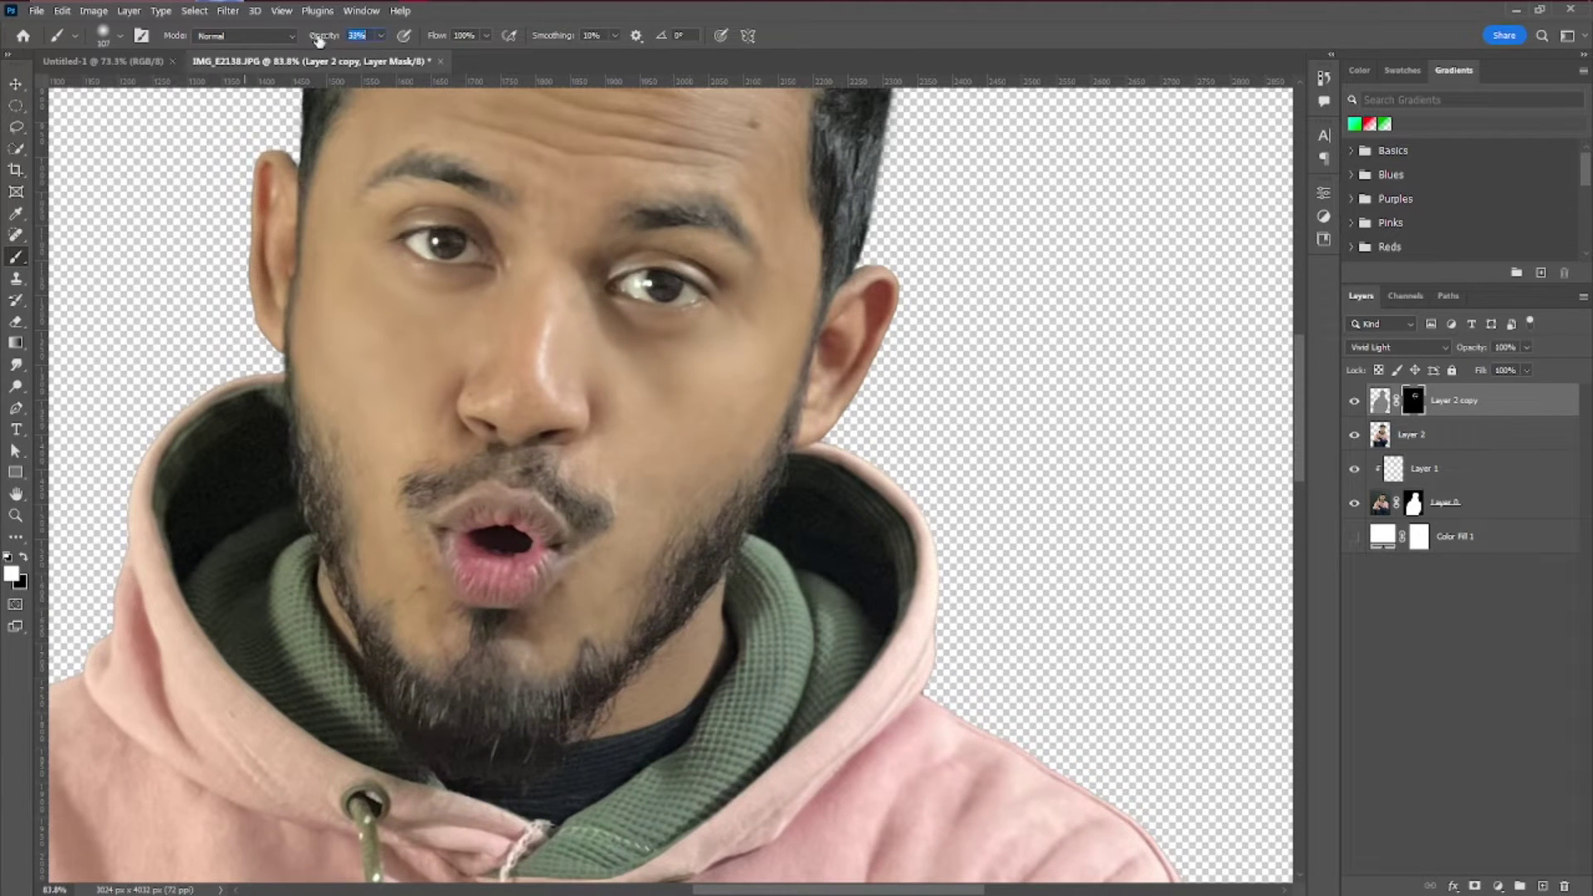
{"action": "left_click_drag", "start_coordinate": [501, 366], "coordinate": [473, 366]}
{"action": "scroll", "coordinate": [473, 307], "scroll_direction": "up", "scroll_amount": 2}
{"action": "scroll", "coordinate": [337, 373], "scroll_direction": "up", "scroll_amount": 1}
Paint the skin smoothing over the pointing hand and remaining skin on the mask, adjusting the brush size and setting its opacity to 28%
{"action": "scroll", "coordinate": [433, 492], "scroll_direction": "down", "scroll_amount": 4}
{"action": "scroll", "coordinate": [603, 411], "scroll_direction": "down", "scroll_amount": 8}
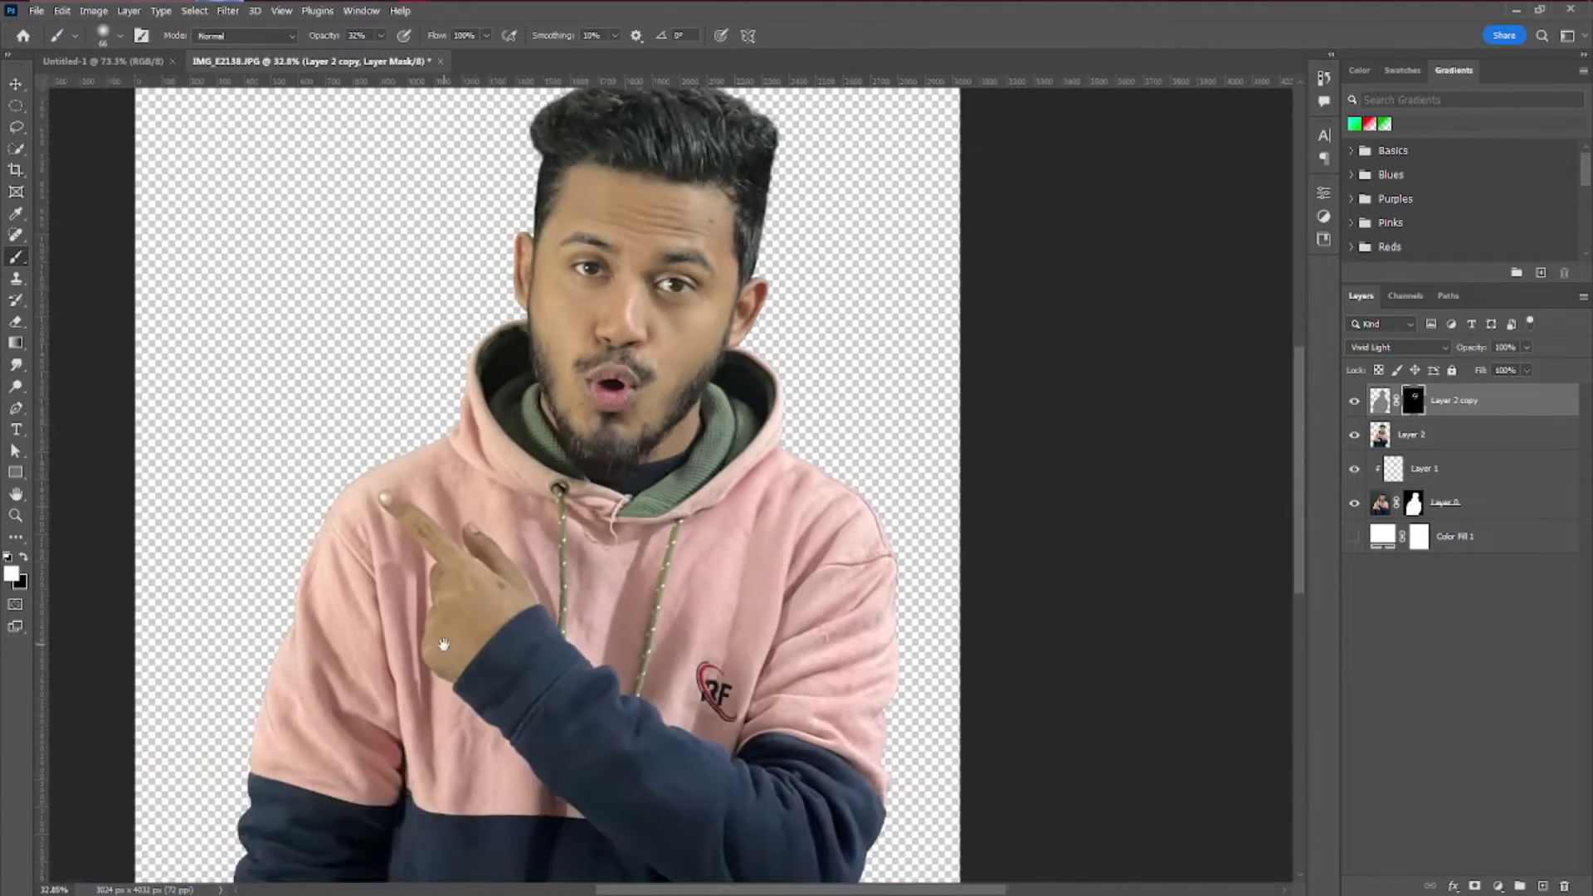
{"action": "scroll", "coordinate": [441, 643], "scroll_direction": "up", "scroll_amount": 7}
{"action": "key", "text": "bracketright"}
{"action": "key", "text": "bracketright"}
{"action": "key", "text": "bracketright"}
{"action": "key", "text": "bracketright"}
{"action": "key", "text": "bracketright"}
{"action": "key", "text": "bracketright"}
{"action": "key", "text": "bracketright"}
{"action": "key", "text": "bracketright"}
{"action": "scroll", "coordinate": [374, 631], "scroll_direction": "down", "scroll_amount": 8}
{"action": "scroll", "coordinate": [440, 531], "scroll_direction": "up", "scroll_amount": 11}
{"action": "key", "text": "bracketleft"}
{"action": "key", "text": "bracketleft"}
{"action": "key", "text": "bracketleft"}
{"action": "key", "text": "bracketleft"}
{"action": "key", "text": "bracketleft"}
{"action": "key", "text": "bracketleft"}
{"action": "key", "text": "bracketleft"}
{"action": "key", "text": "bracketleft"}
{"action": "left_click_drag", "start_coordinate": [319, 39], "coordinate": [316, 38]}
{"action": "scroll", "coordinate": [665, 464], "scroll_direction": "down", "scroll_amount": 15}
{"action": "mouse_move", "coordinate": [667, 652]}
{"action": "left_mouse_down"}
{"action": "mouse_move", "coordinate": [656, 561]}
{"action": "mouse_move", "coordinate": [670, 569]}
{"action": "left_mouse_up"}
{"action": "left_click_drag", "start_coordinate": [694, 432], "coordinate": [679, 493]}
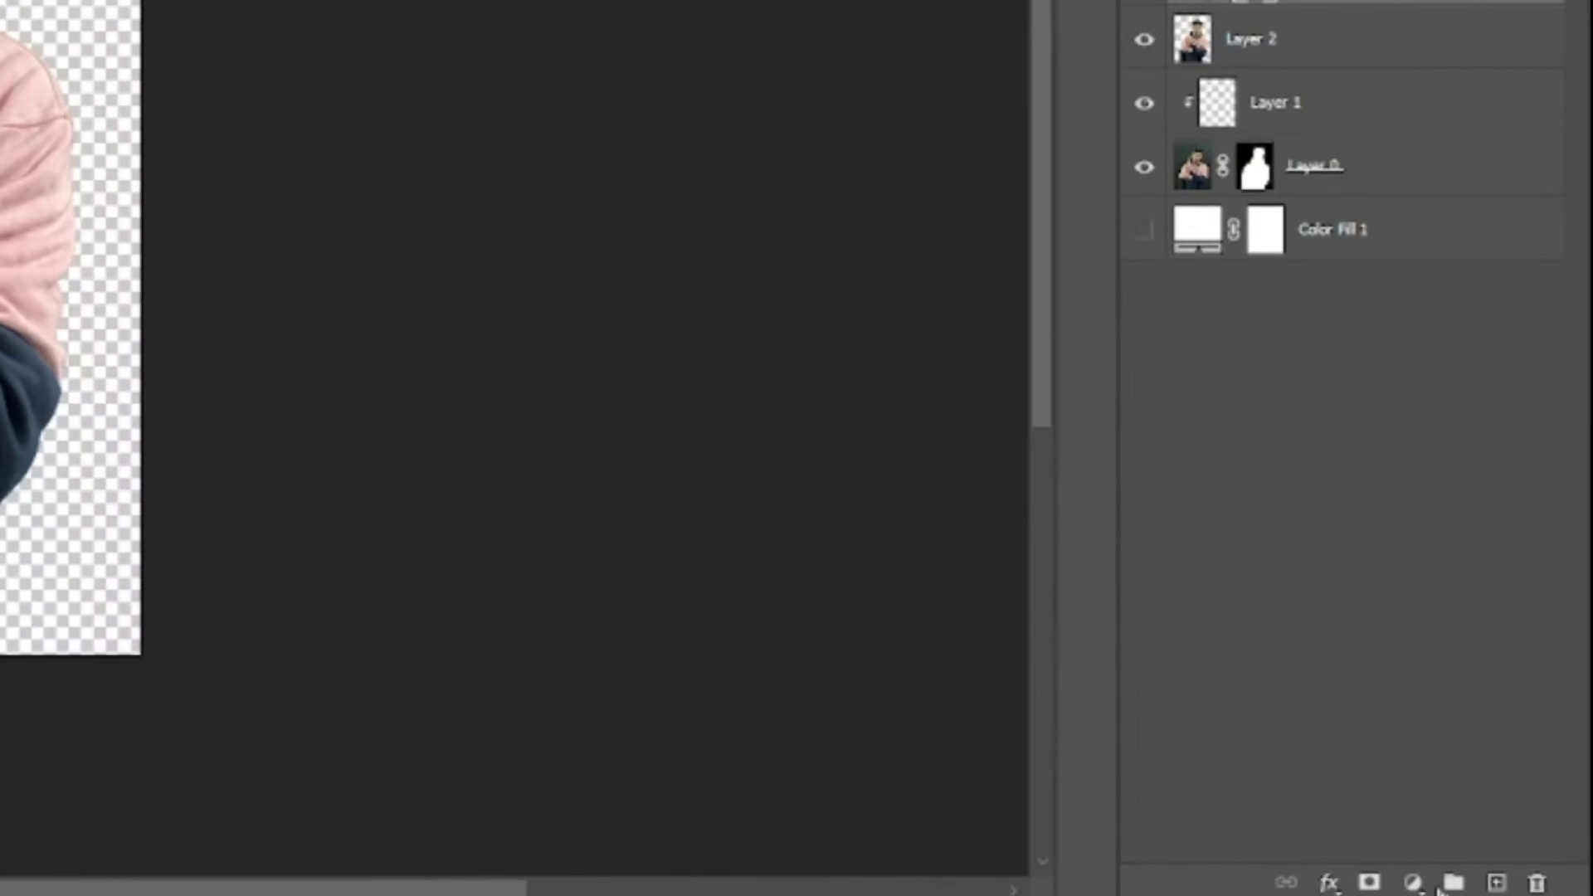
Add a Curves adjustment layer, raise the RGB highlights slightly and anchor a shadow point on the curve
{"action": "left_click", "coordinate": [1413, 883]}
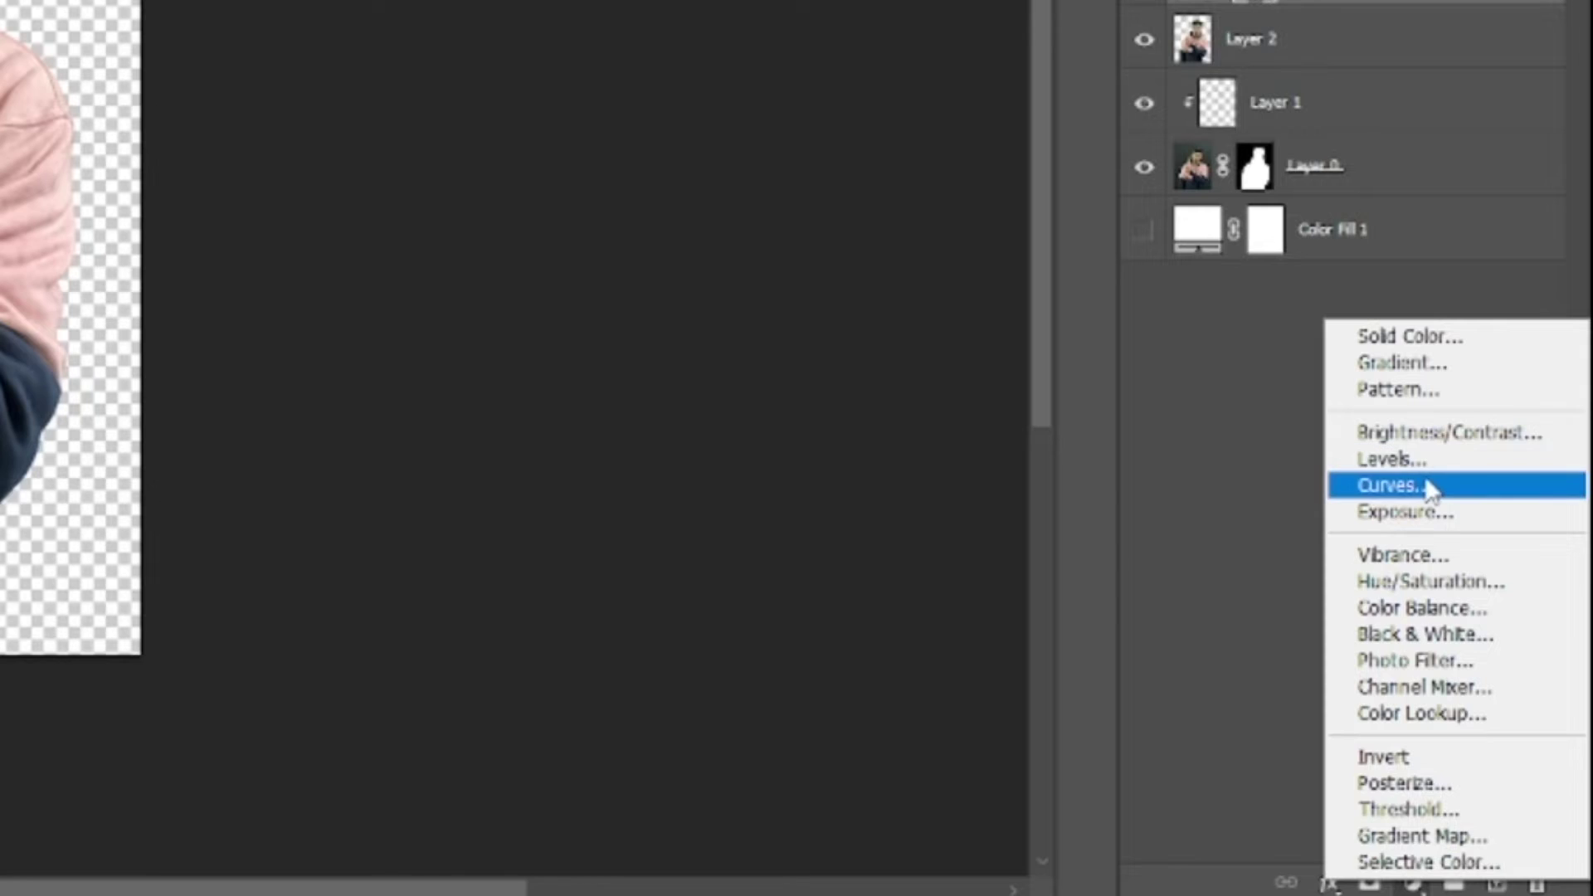
{"action": "left_click", "coordinate": [1431, 486]}
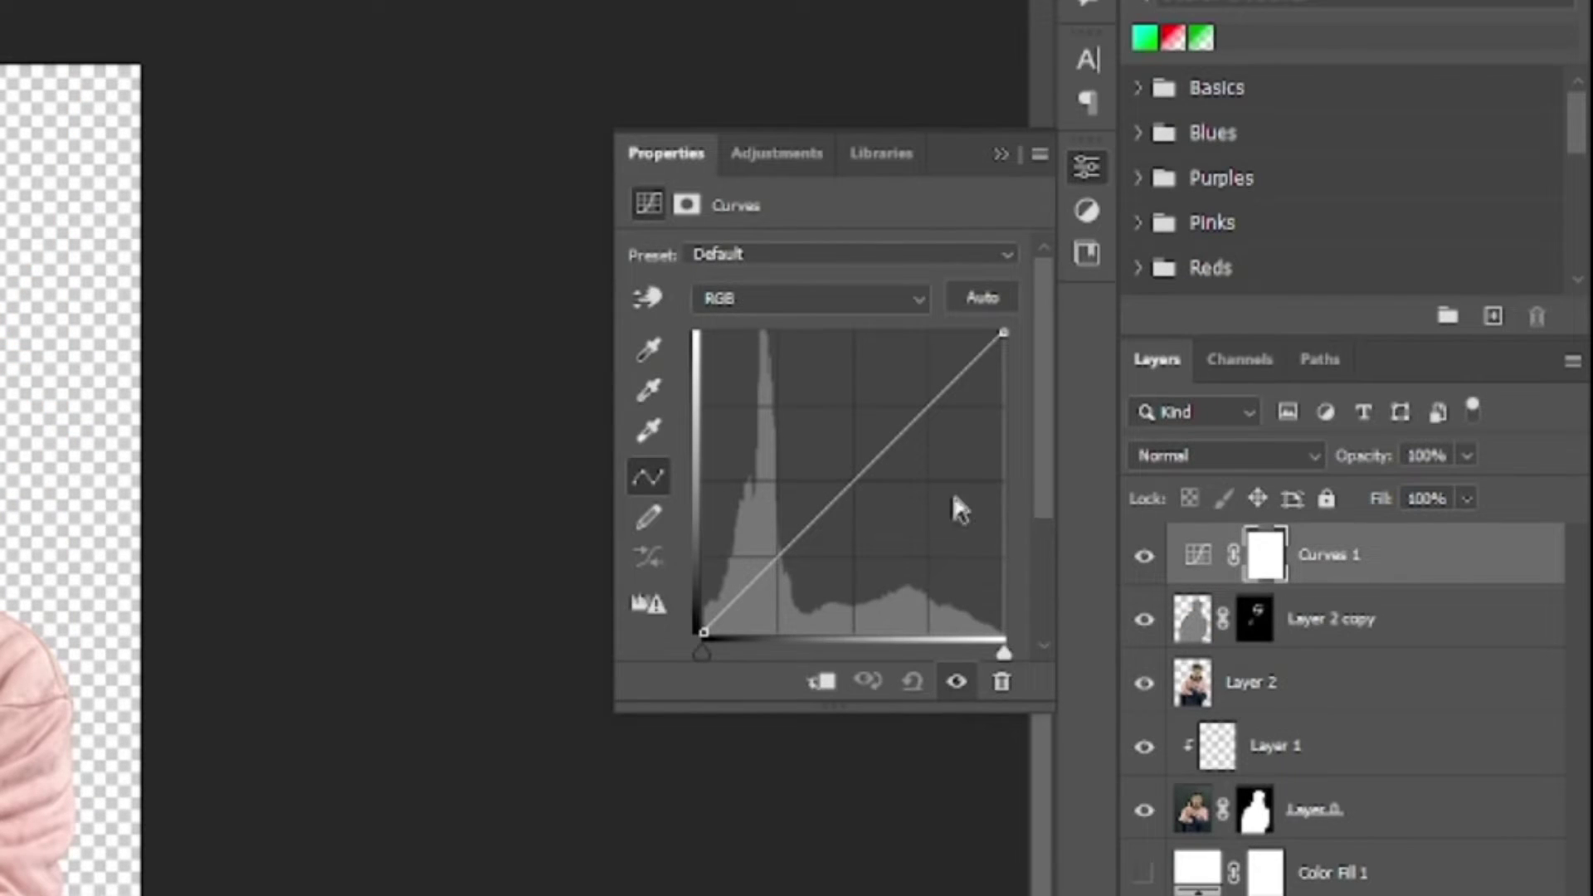
{"action": "left_click", "coordinate": [930, 400]}
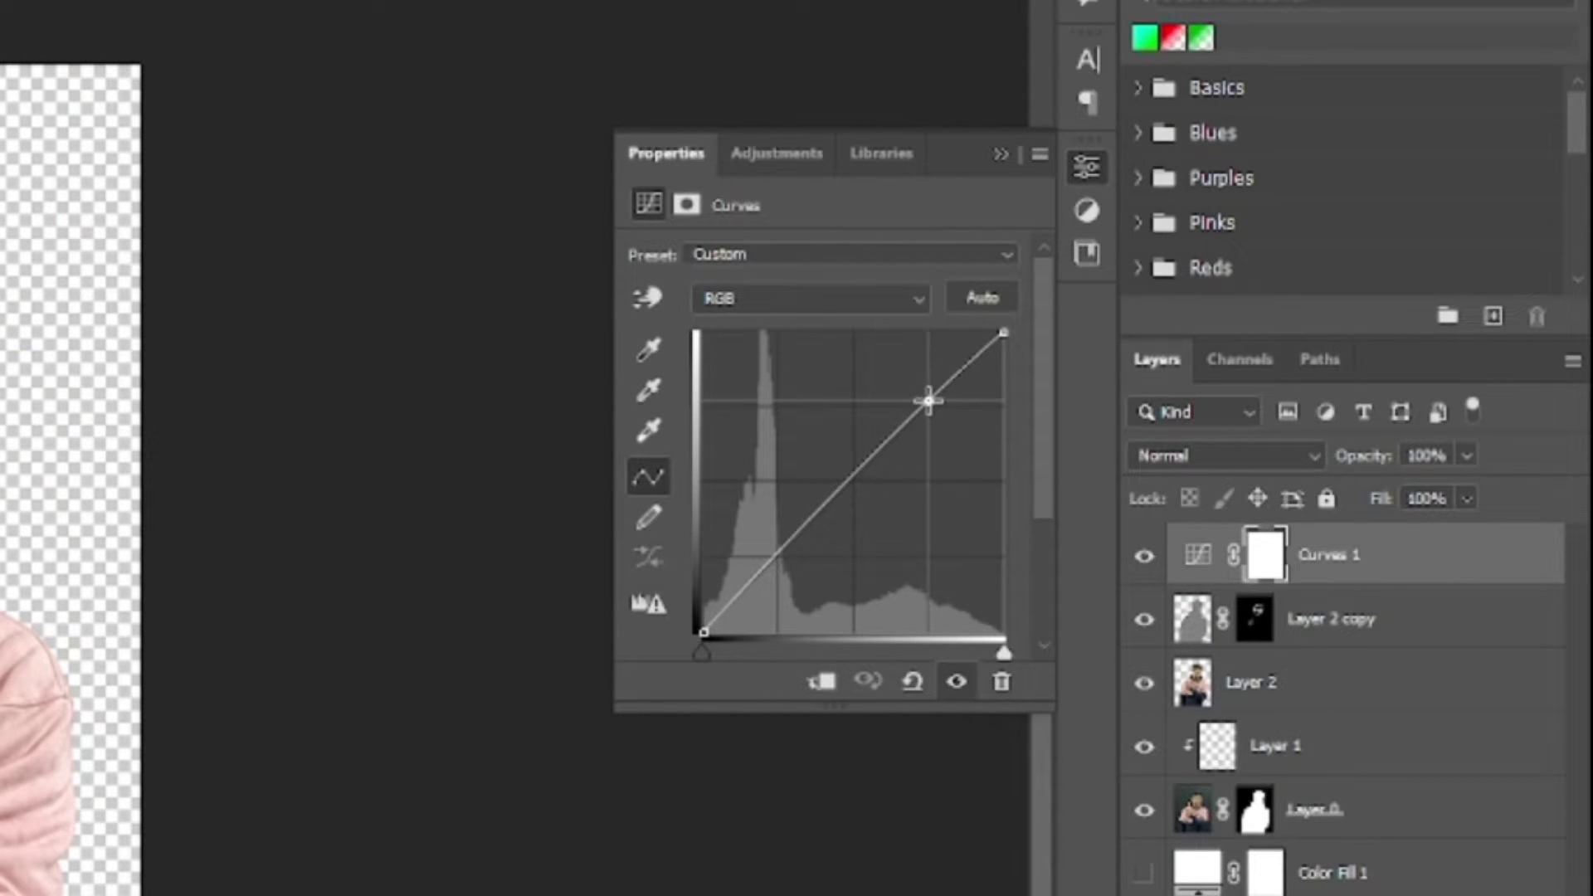
{"action": "left_click_drag", "start_coordinate": [929, 400], "coordinate": [928, 397]}
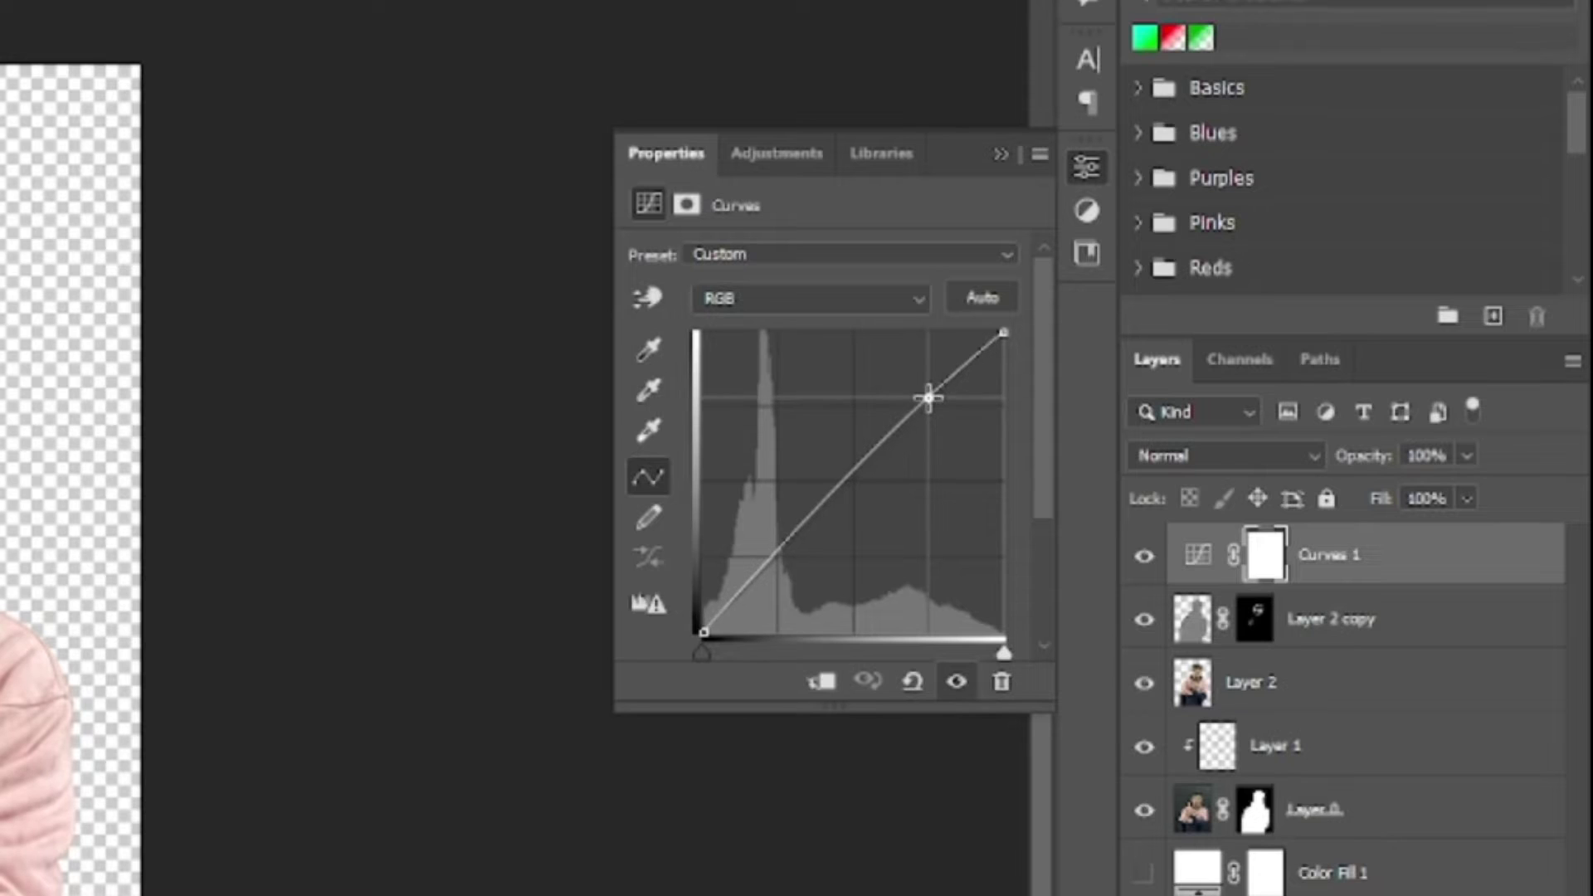
{"action": "left_click", "coordinate": [781, 558]}
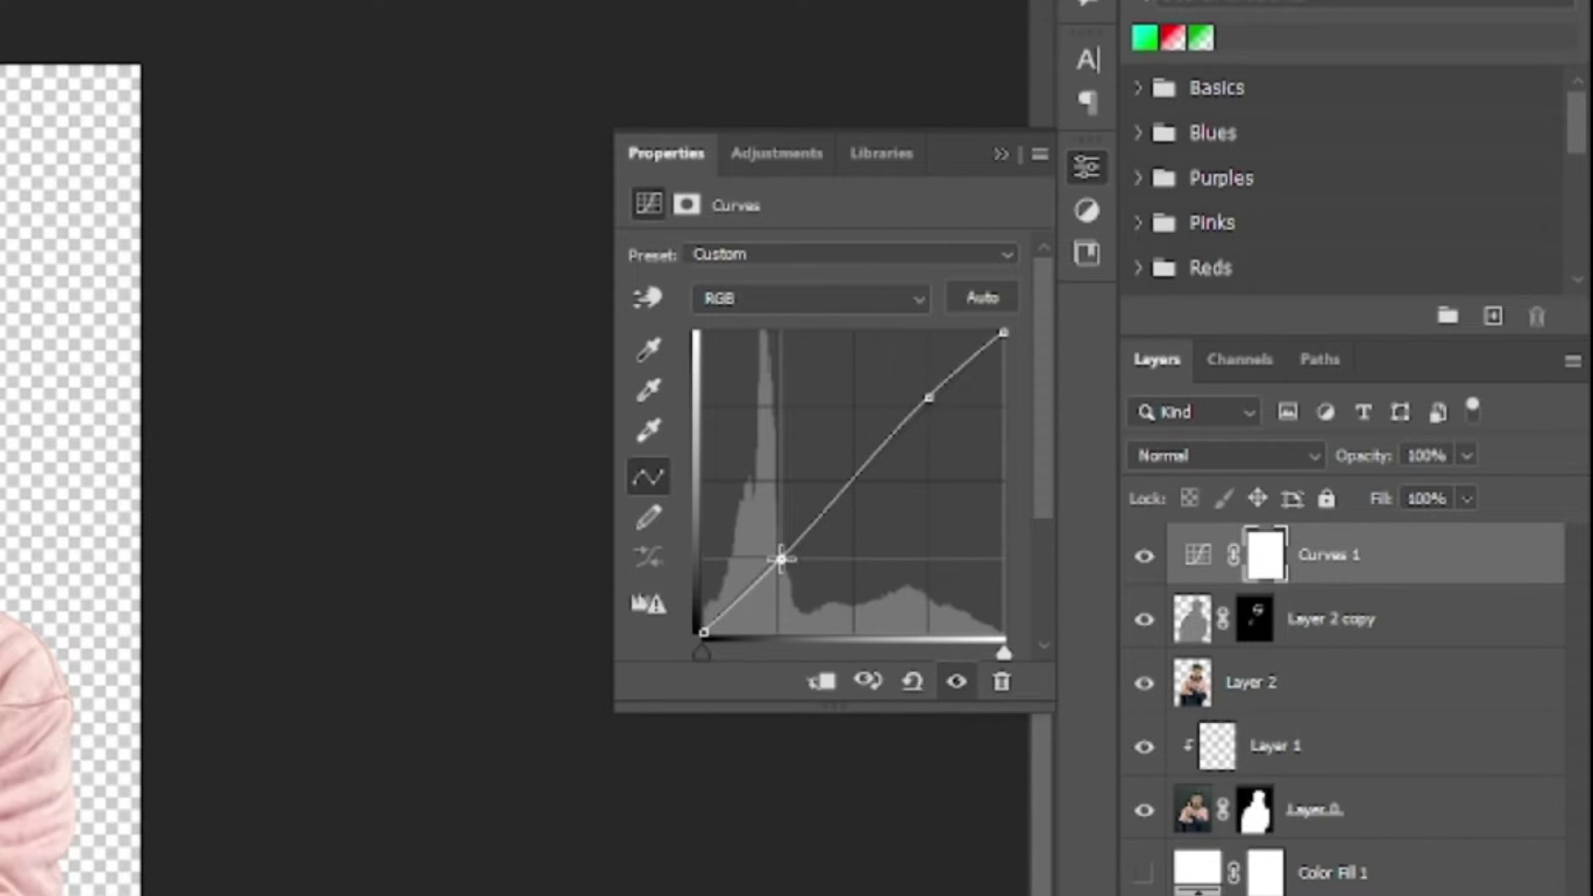
Add a highlight point and a shadow point to the Blue channel of the Curves adjustment
{"action": "scroll", "coordinate": [92, 448], "scroll_direction": "up", "scroll_amount": 2}
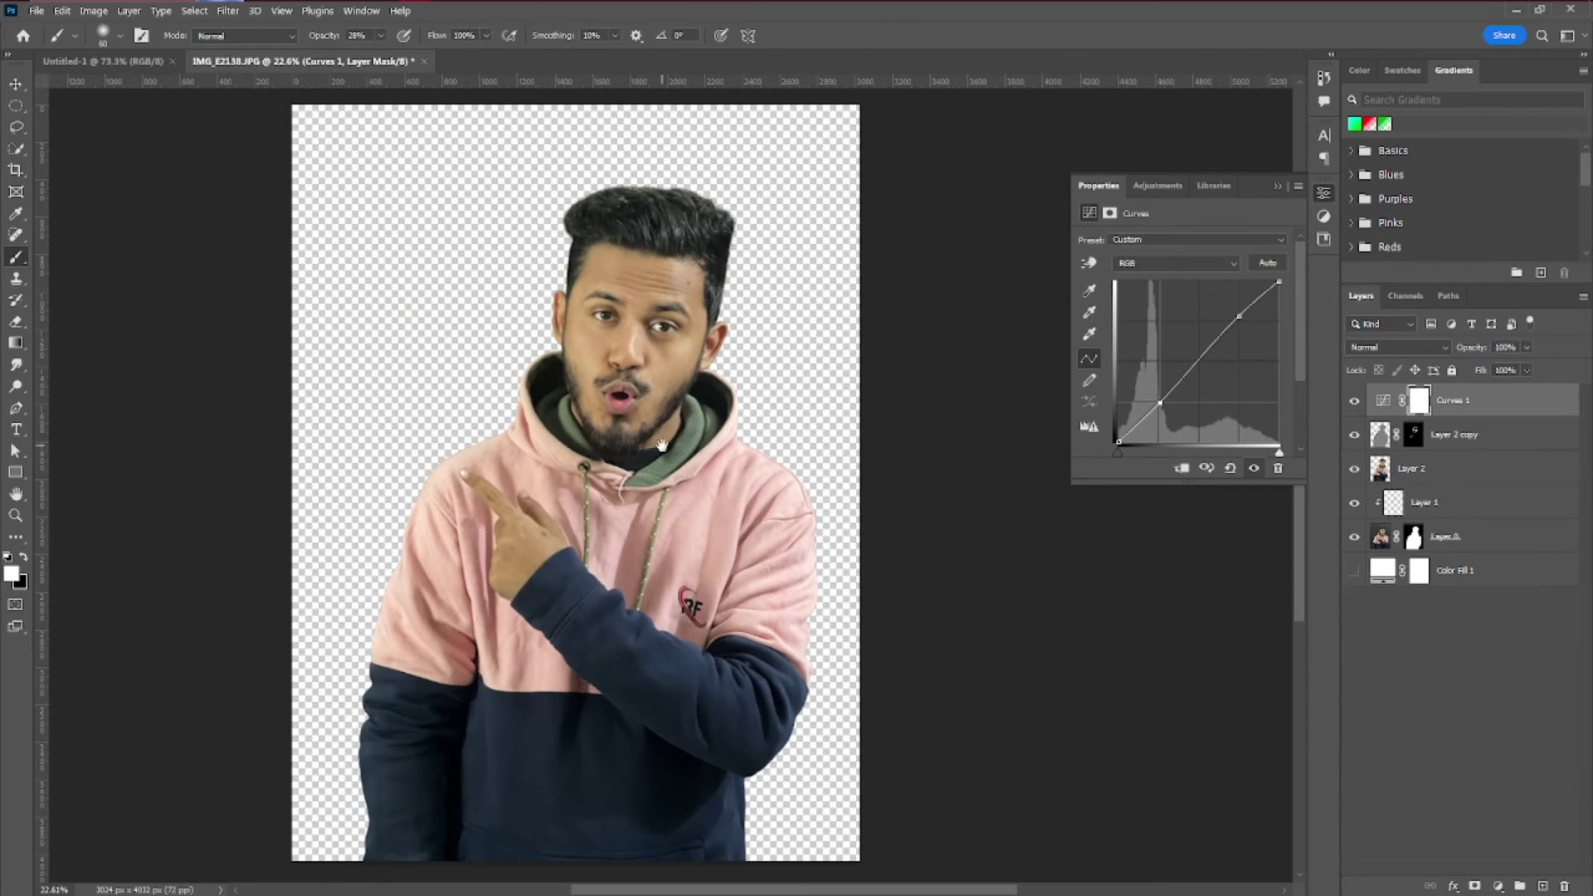
{"action": "left_click_drag", "start_coordinate": [662, 446], "coordinate": [635, 392]}
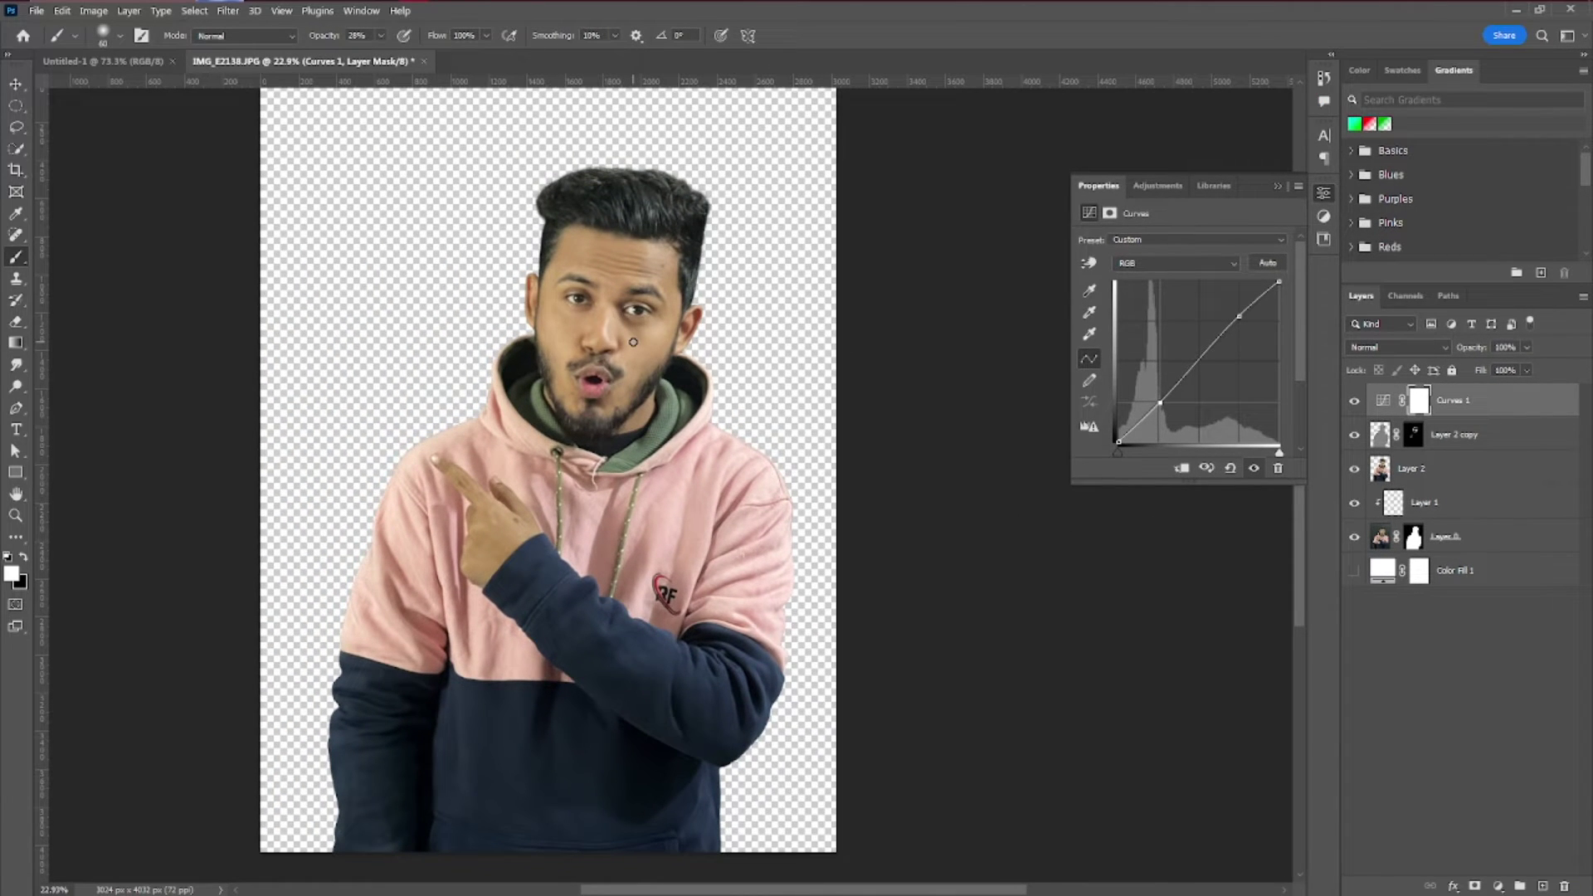
{"action": "left_click", "coordinate": [1215, 263]}
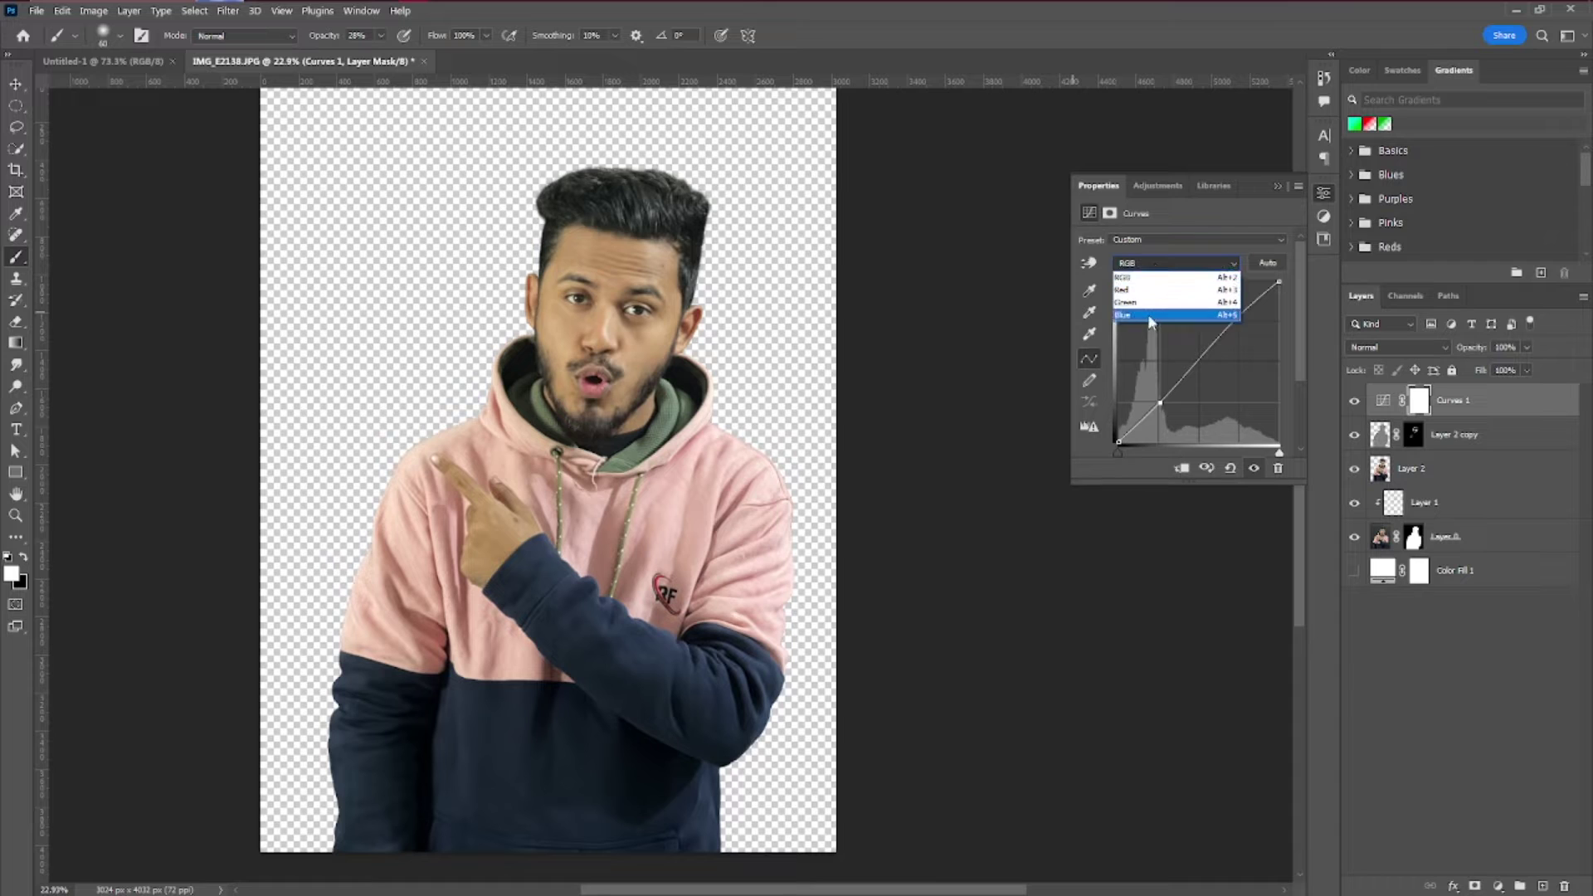
{"action": "left_click", "coordinate": [1147, 313]}
{"action": "left_click", "coordinate": [1226, 333]}
{"action": "left_click", "coordinate": [1153, 409]}
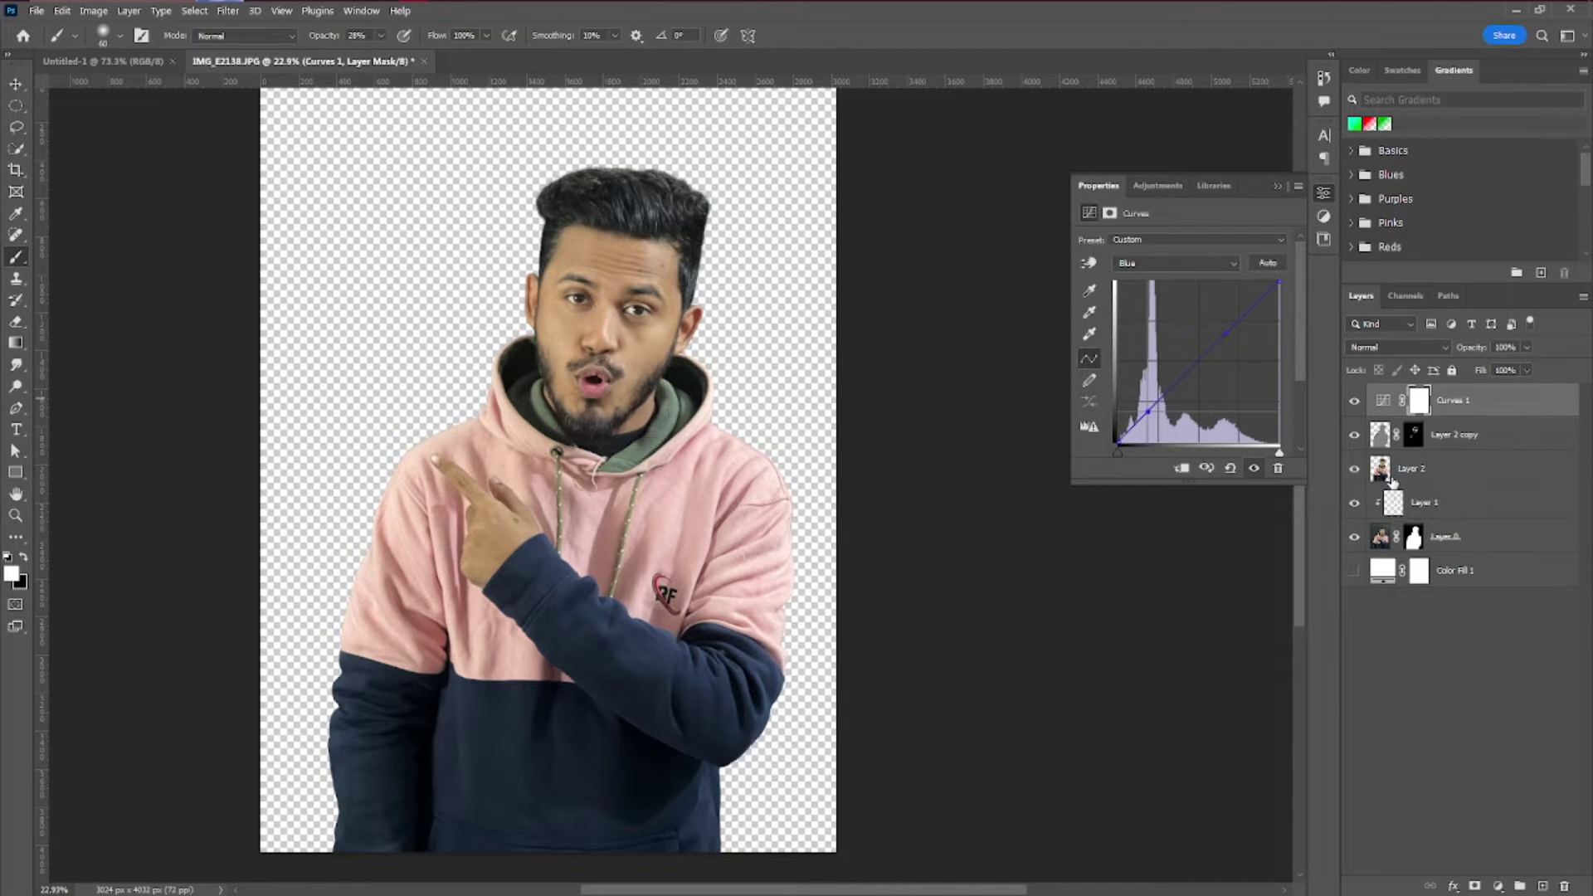
Select all layers from Curves 1 down to Layer 0, leaving out Color Fill 1, and convert them to a smart object
{"action": "key", "text": "ctrl+shift+alt+e"}
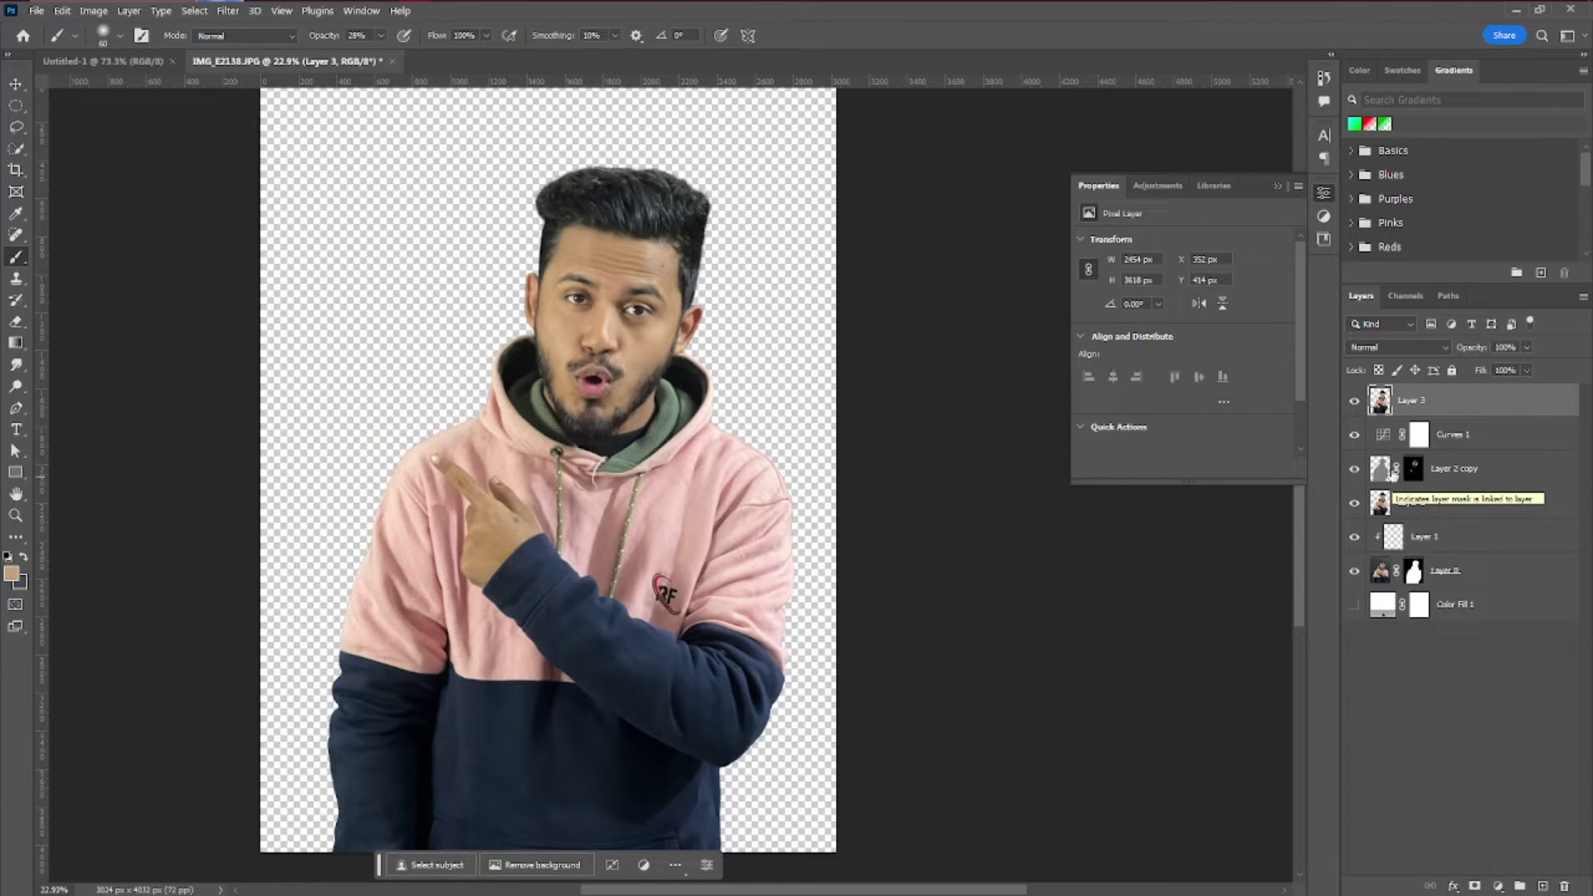
{"action": "key", "text": "ctrl+z"}
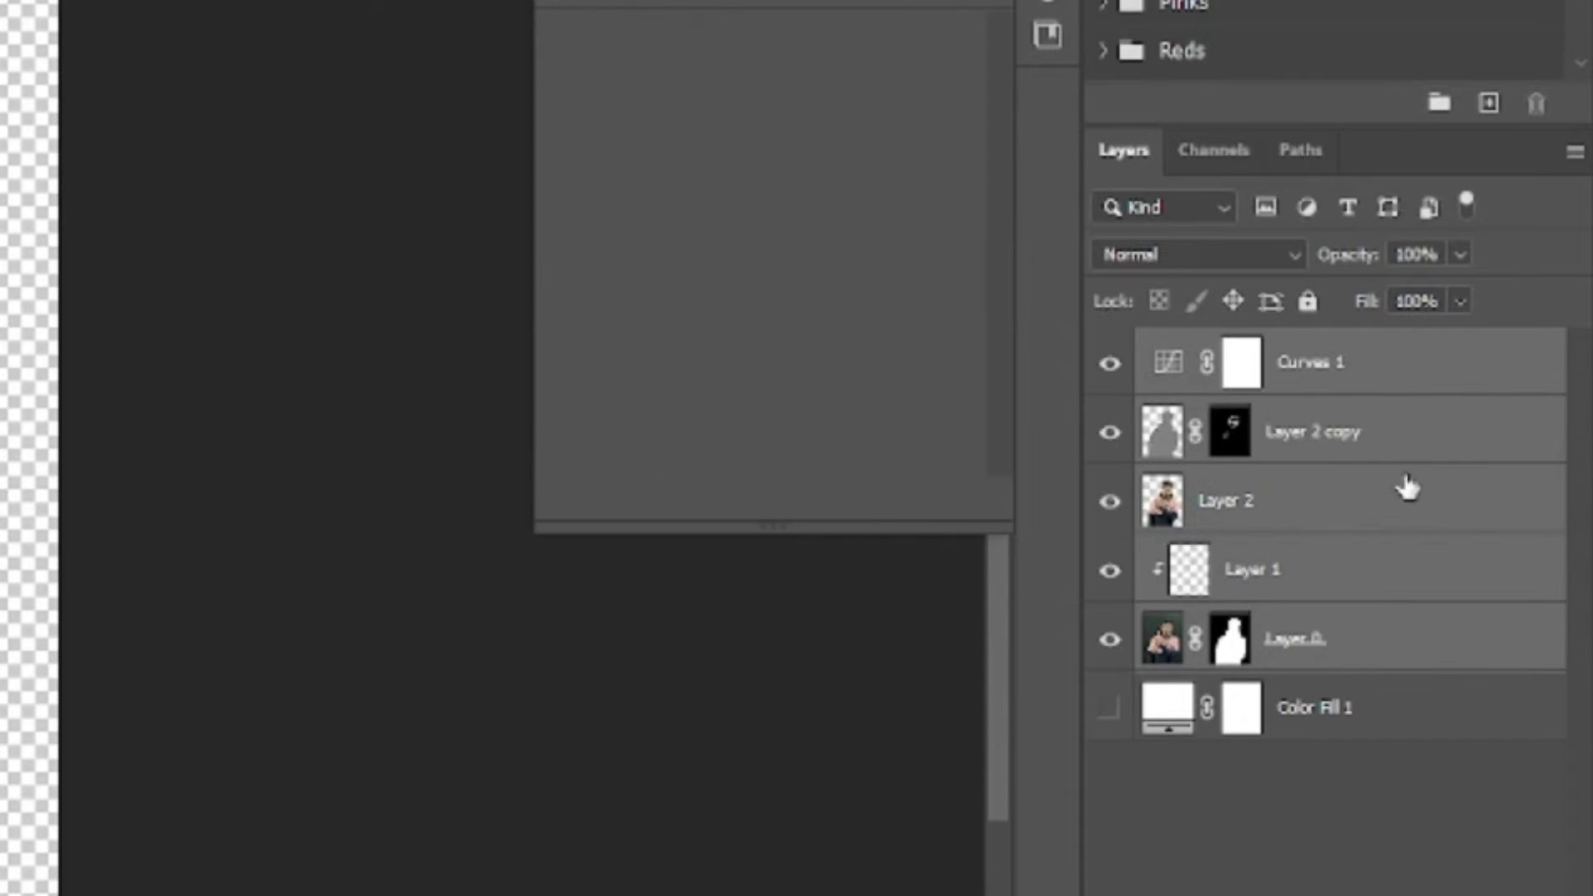
{"action": "right_click", "coordinate": [1420, 415]}
{"action": "left_click", "coordinate": [1267, 516]}
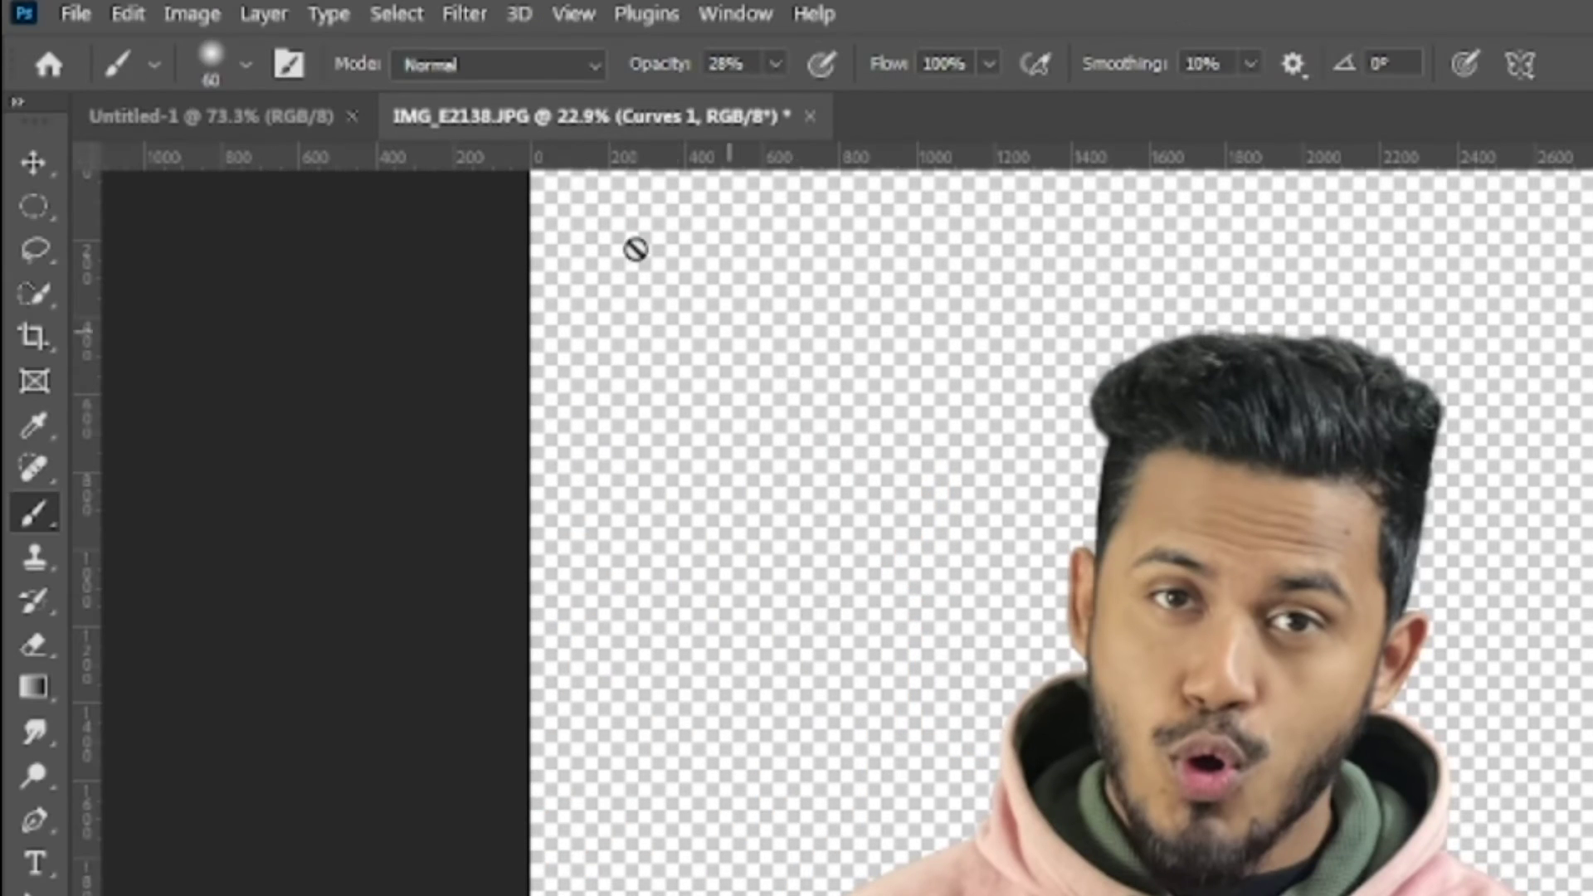
Start the Camera Raw Filter on the smart object and adjust its tonal sliders, slightly raising Clarity and Dehaze
{"action": "left_click", "coordinate": [465, 14]}
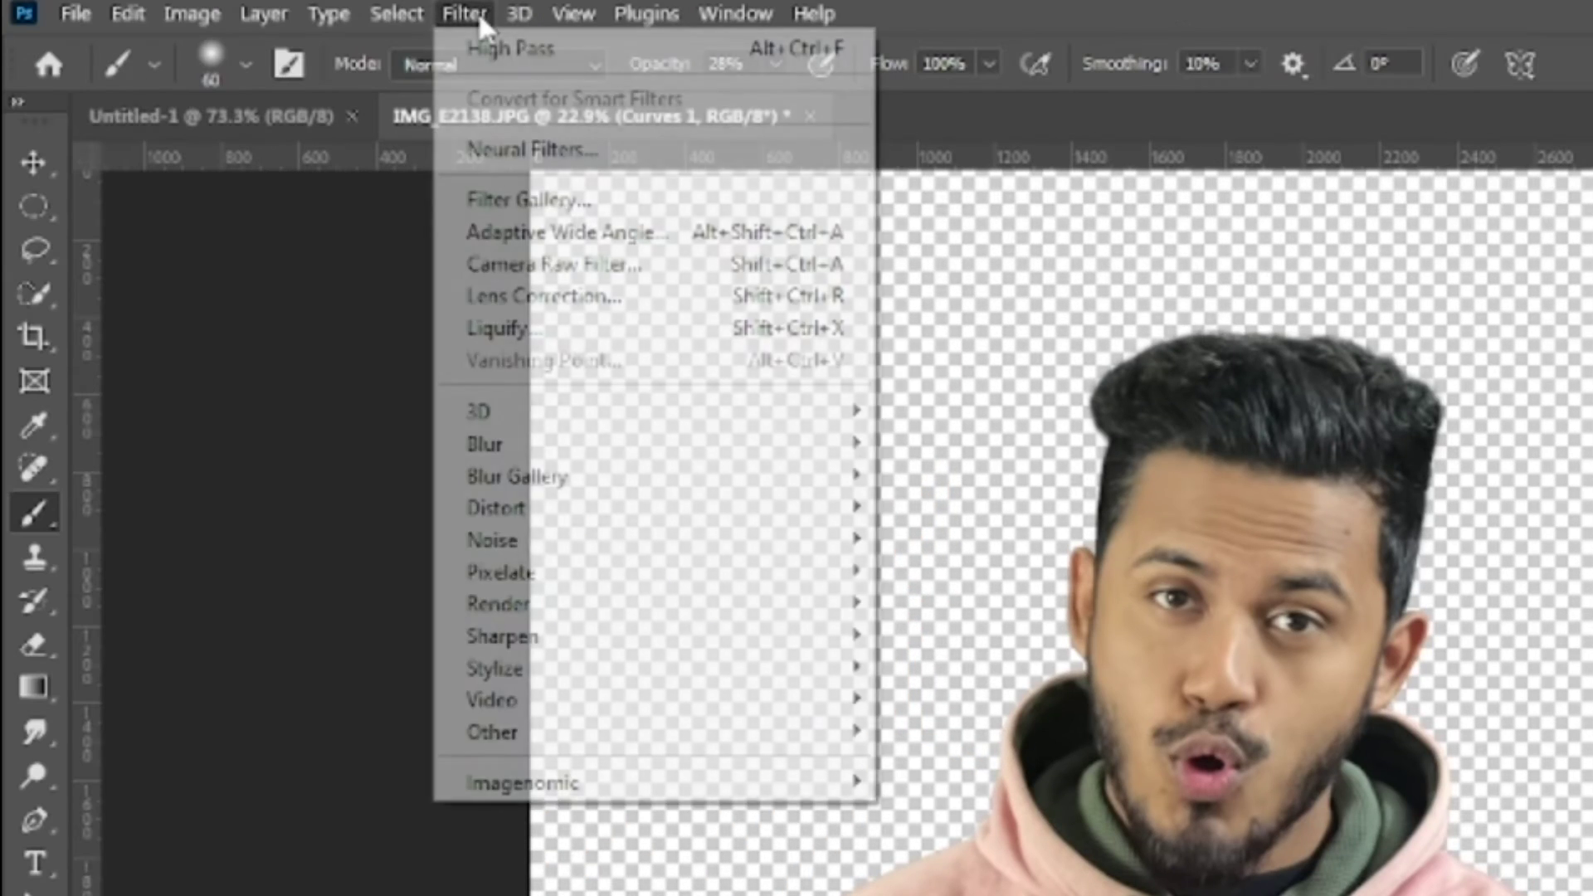
{"action": "left_click", "coordinate": [586, 265]}
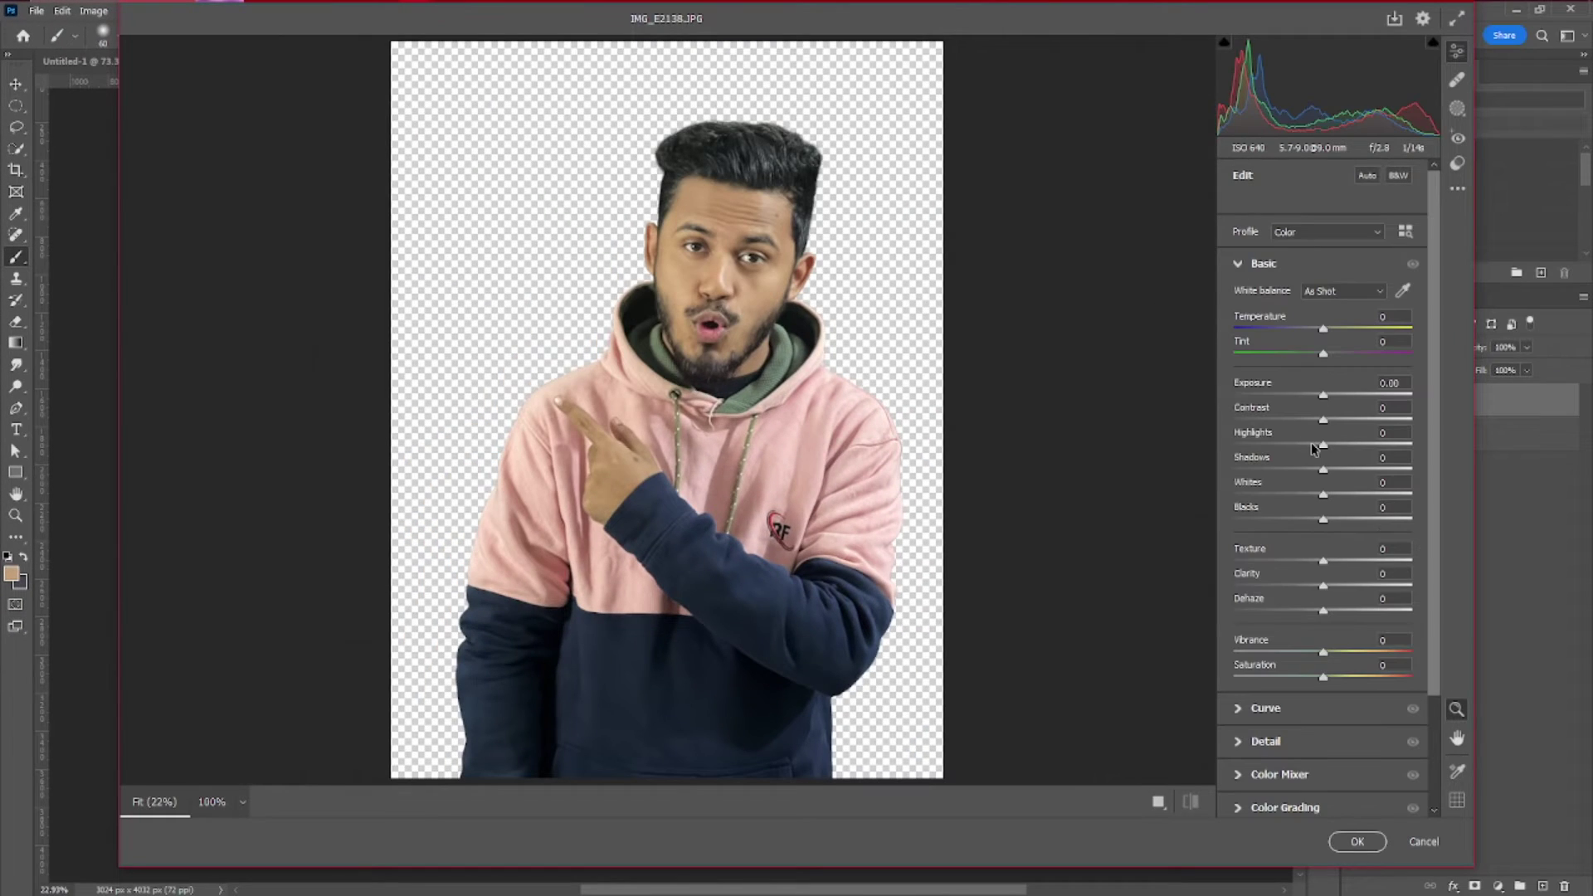
{"action": "left_click_drag", "start_coordinate": [1322, 445], "coordinate": [1346, 495]}
{"action": "left_click_drag", "start_coordinate": [1322, 520], "coordinate": [1337, 586]}
{"action": "left_click_drag", "start_coordinate": [1324, 611], "coordinate": [1327, 612]}
In Camera Raw's Detail settings, set Sharpening to 15, Noise Reduction to 19 and Color Noise Reduction to 100
{"action": "left_click", "coordinate": [1266, 741]}
{"action": "left_click_drag", "start_coordinate": [724, 240], "coordinate": [797, 240]}
{"action": "left_click", "coordinate": [1252, 370]}
{"action": "left_click", "coordinate": [1268, 402]}
{"action": "left_click_drag", "start_coordinate": [1235, 434], "coordinate": [1412, 435]}
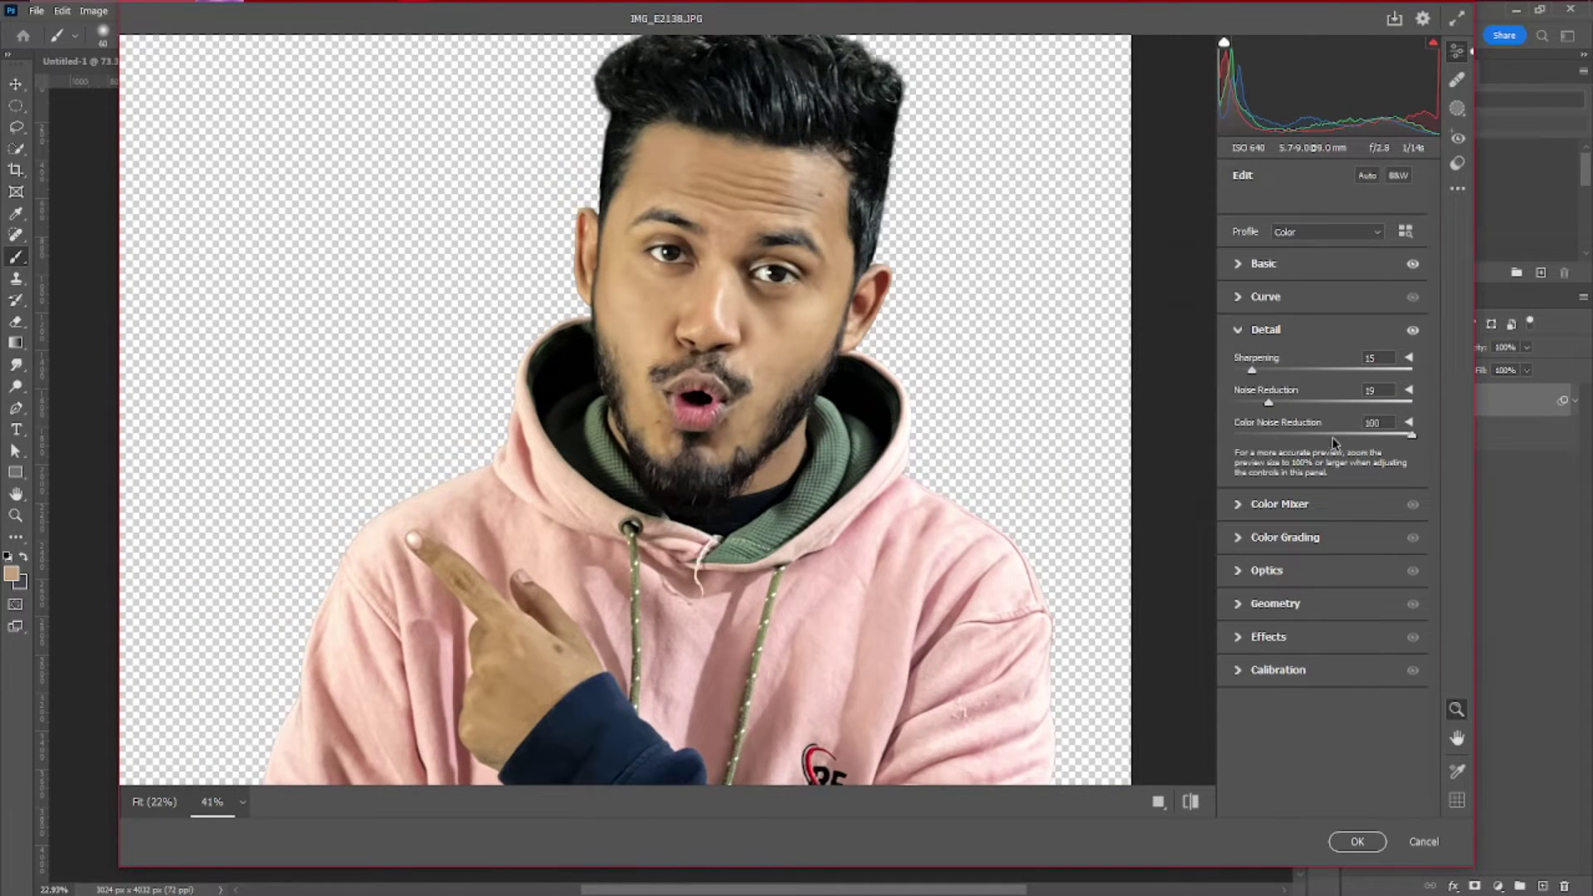
In the Color Mixer, adjust the reds and oranges, and set Luminance to Reds +36, Oranges +13 and Yellows +24
{"action": "left_click", "coordinate": [1276, 506]}
{"action": "left_click_drag", "start_coordinate": [1324, 462], "coordinate": [1317, 462]}
{"action": "left_click_drag", "start_coordinate": [1324, 487], "coordinate": [1376, 463]}
{"action": "left_click", "coordinate": [1286, 414]}
{"action": "left_click", "coordinate": [1345, 413]}
{"action": "left_click_drag", "start_coordinate": [1323, 512], "coordinate": [1345, 512]}
{"action": "left_click_drag", "start_coordinate": [1323, 487], "coordinate": [1356, 462]}
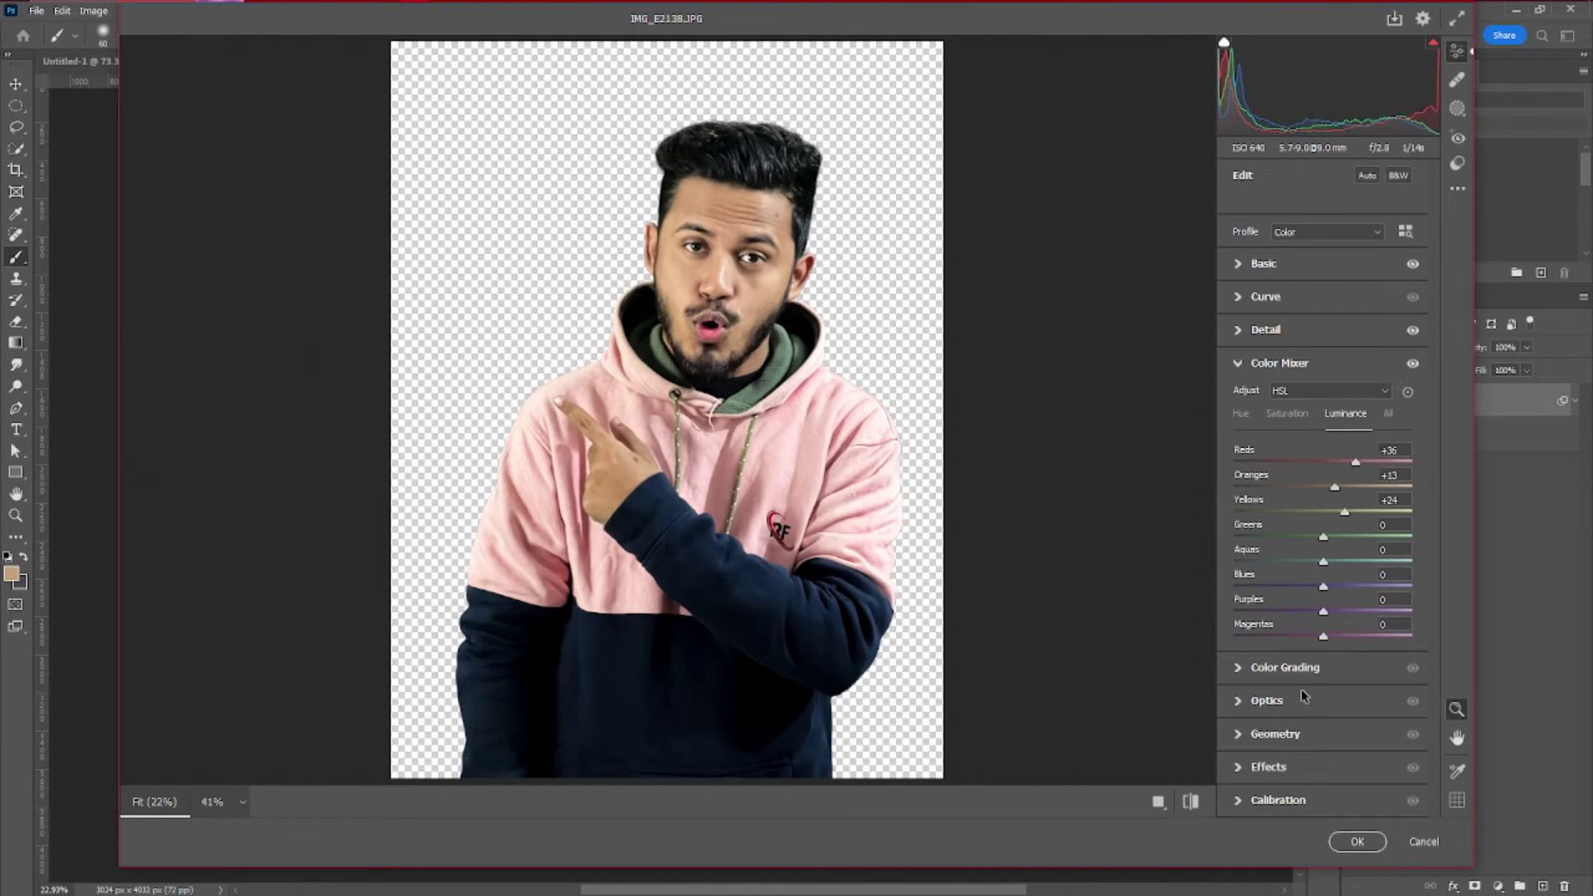
In Color Grading, lower the midtone luminance, set the shadow luminance to -20, raise the highlight luminance, and apply the Camera Raw Filter
{"action": "left_click", "coordinate": [1294, 668]}
{"action": "left_click_drag", "start_coordinate": [1324, 566], "coordinate": [1318, 566]}
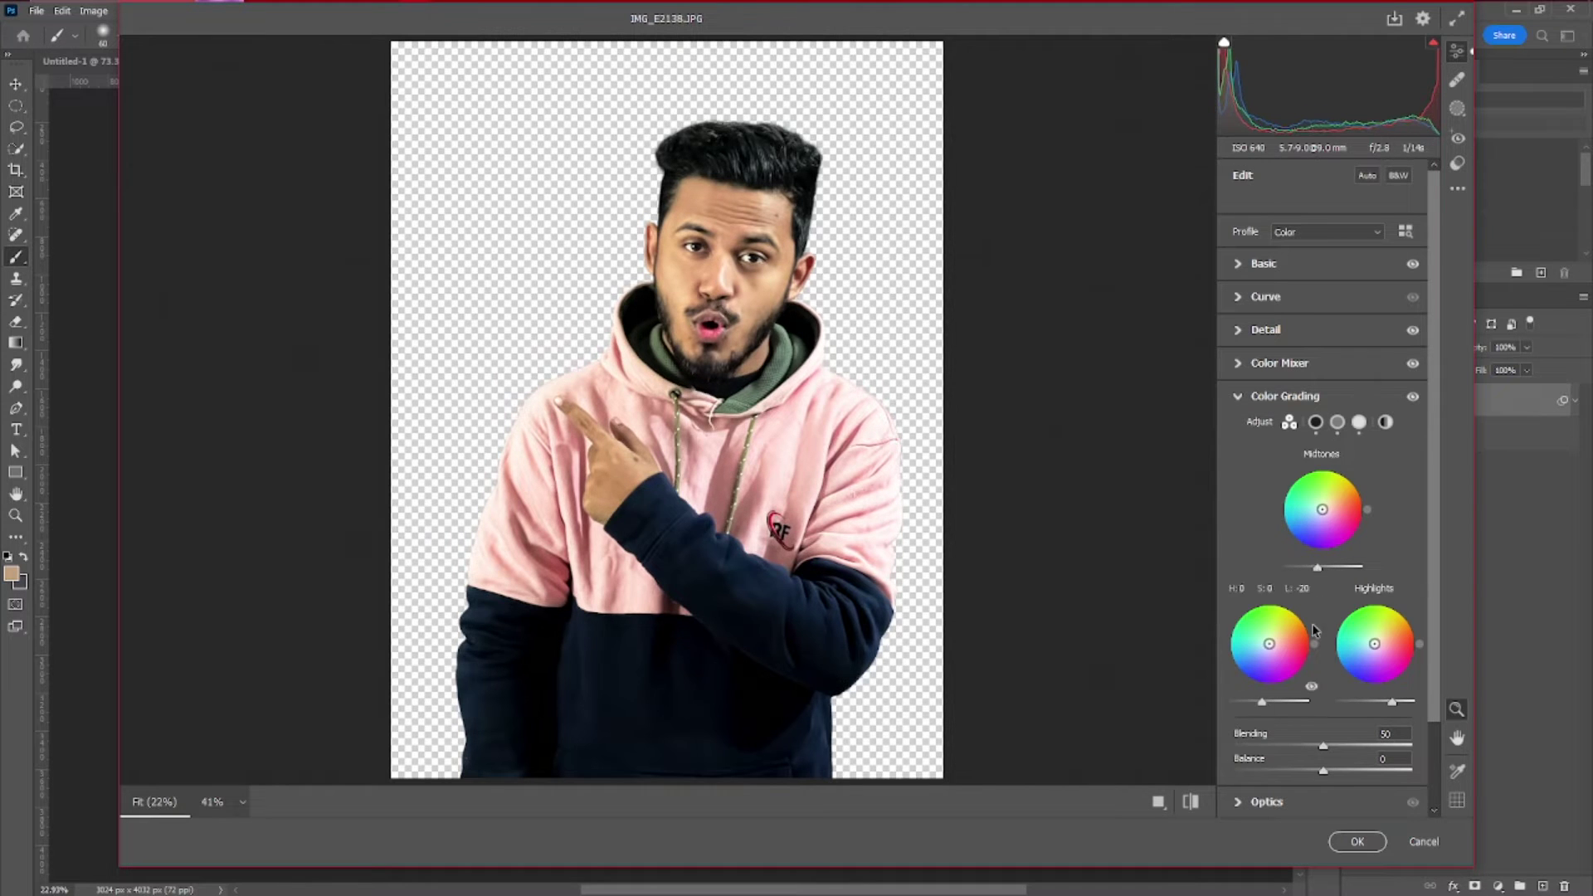
{"action": "key", "text": "Return"}
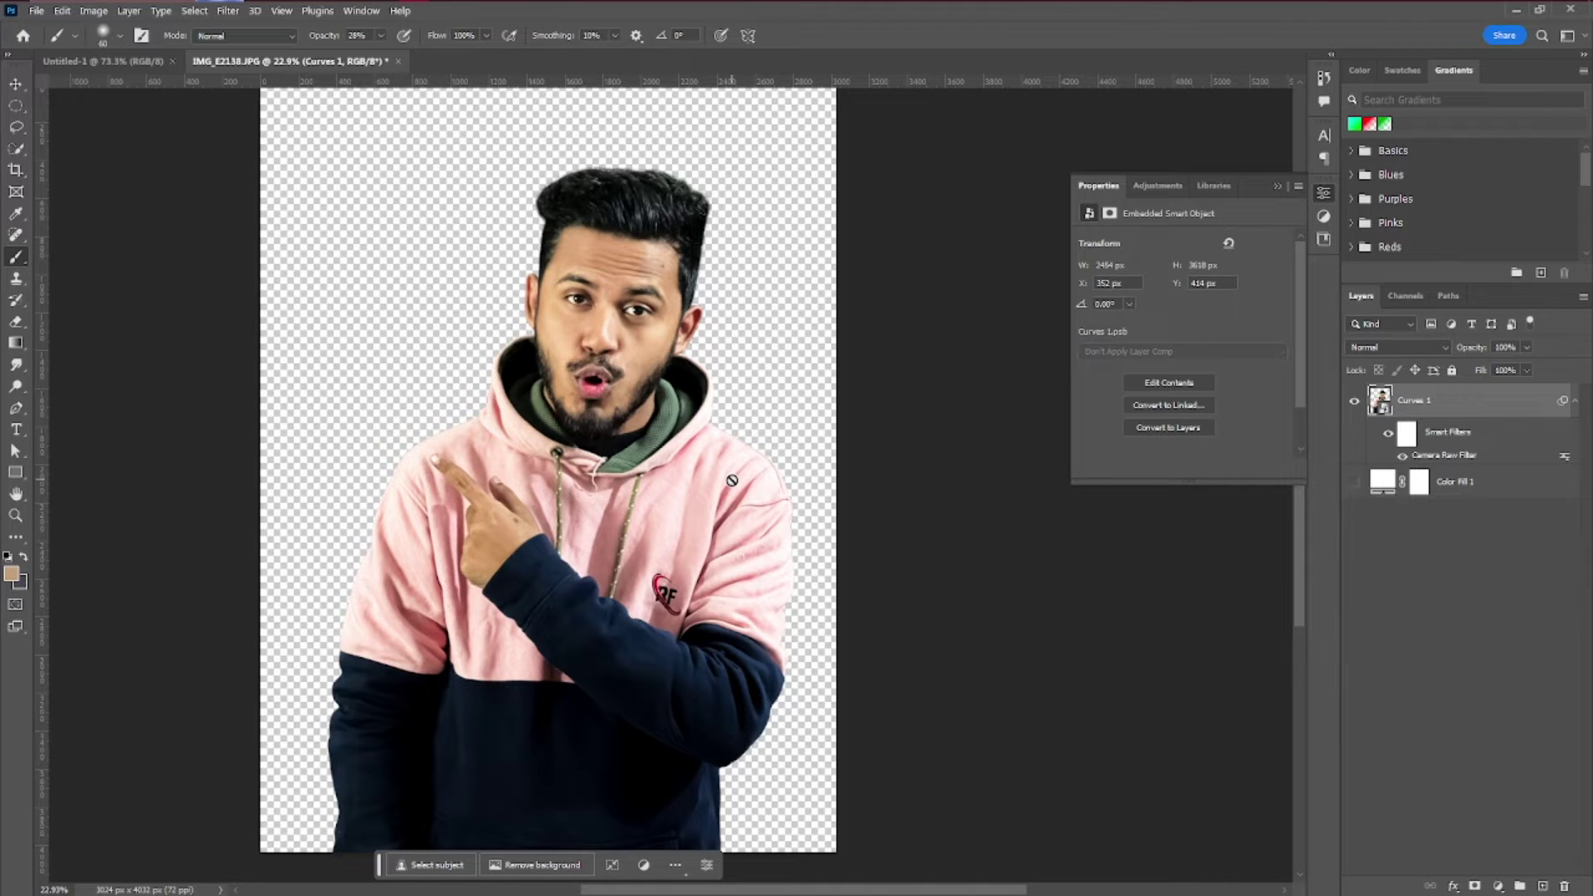
Copy the man's smart object into the Untitled-1 document, scale it to 839 × 1237 px and place it on the canvas's right side
{"action": "left_click_drag", "start_coordinate": [1518, 408], "coordinate": [713, 403]}
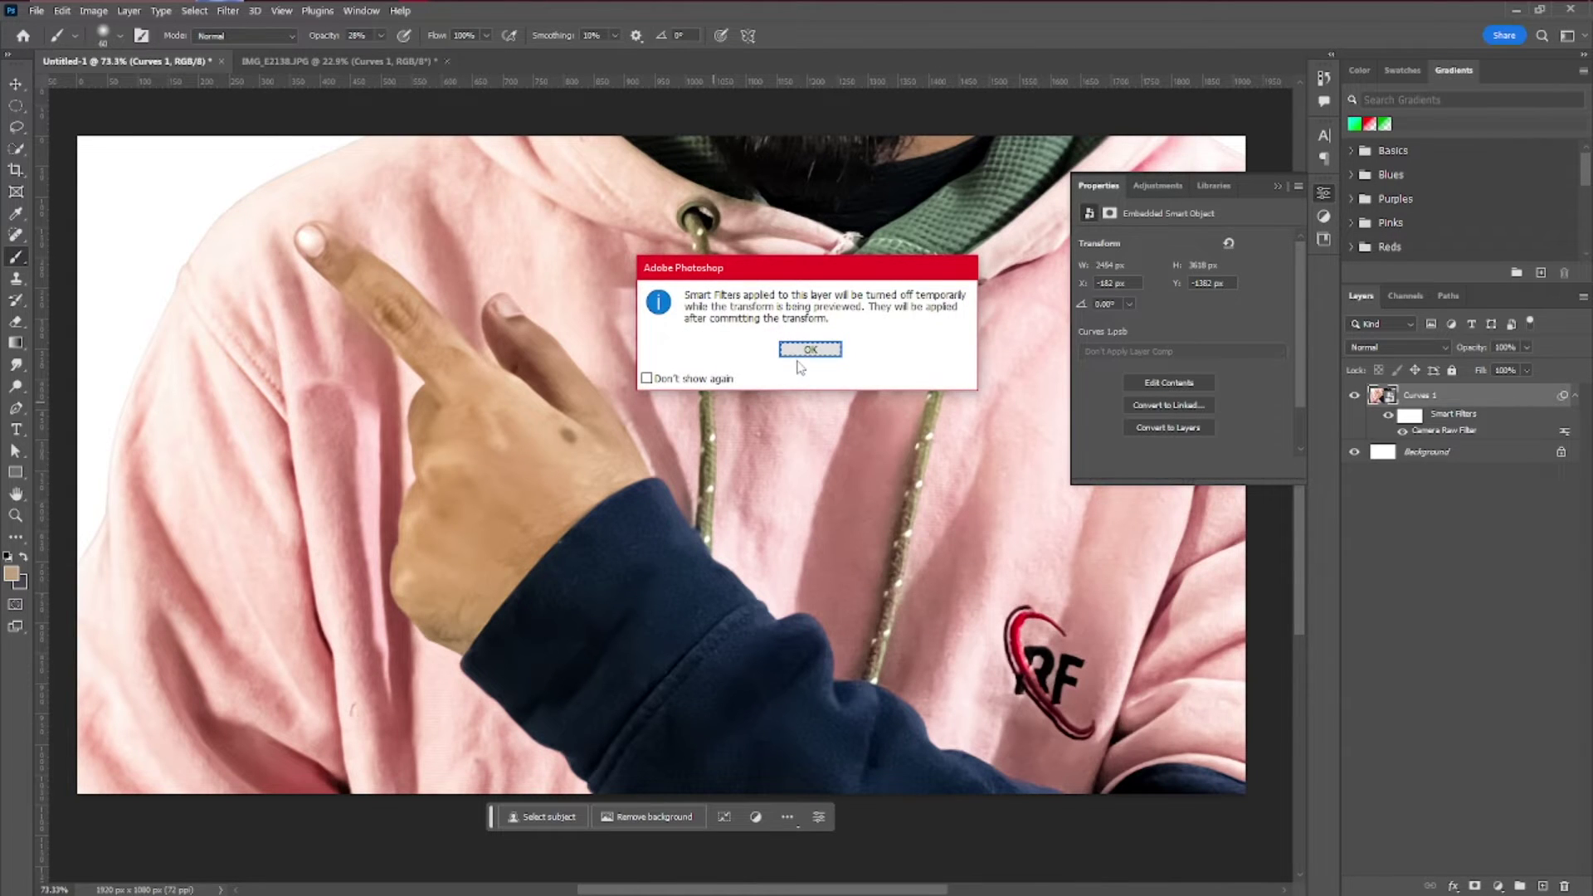
{"action": "left_click", "coordinate": [803, 352]}
{"action": "scroll", "coordinate": [636, 448], "scroll_direction": "down", "scroll_amount": 6}
{"action": "left_click_drag", "start_coordinate": [418, 430], "coordinate": [715, 454]}
{"action": "left_click_drag", "start_coordinate": [665, 577], "coordinate": [656, 590]}
{"action": "left_click_drag", "start_coordinate": [761, 509], "coordinate": [758, 511]}
{"action": "key", "text": "Return"}
Hide the man's Curves 1 layer, select the Background layer and activate the Move tool
{"action": "scroll", "coordinate": [776, 479], "scroll_direction": "up", "scroll_amount": 6}
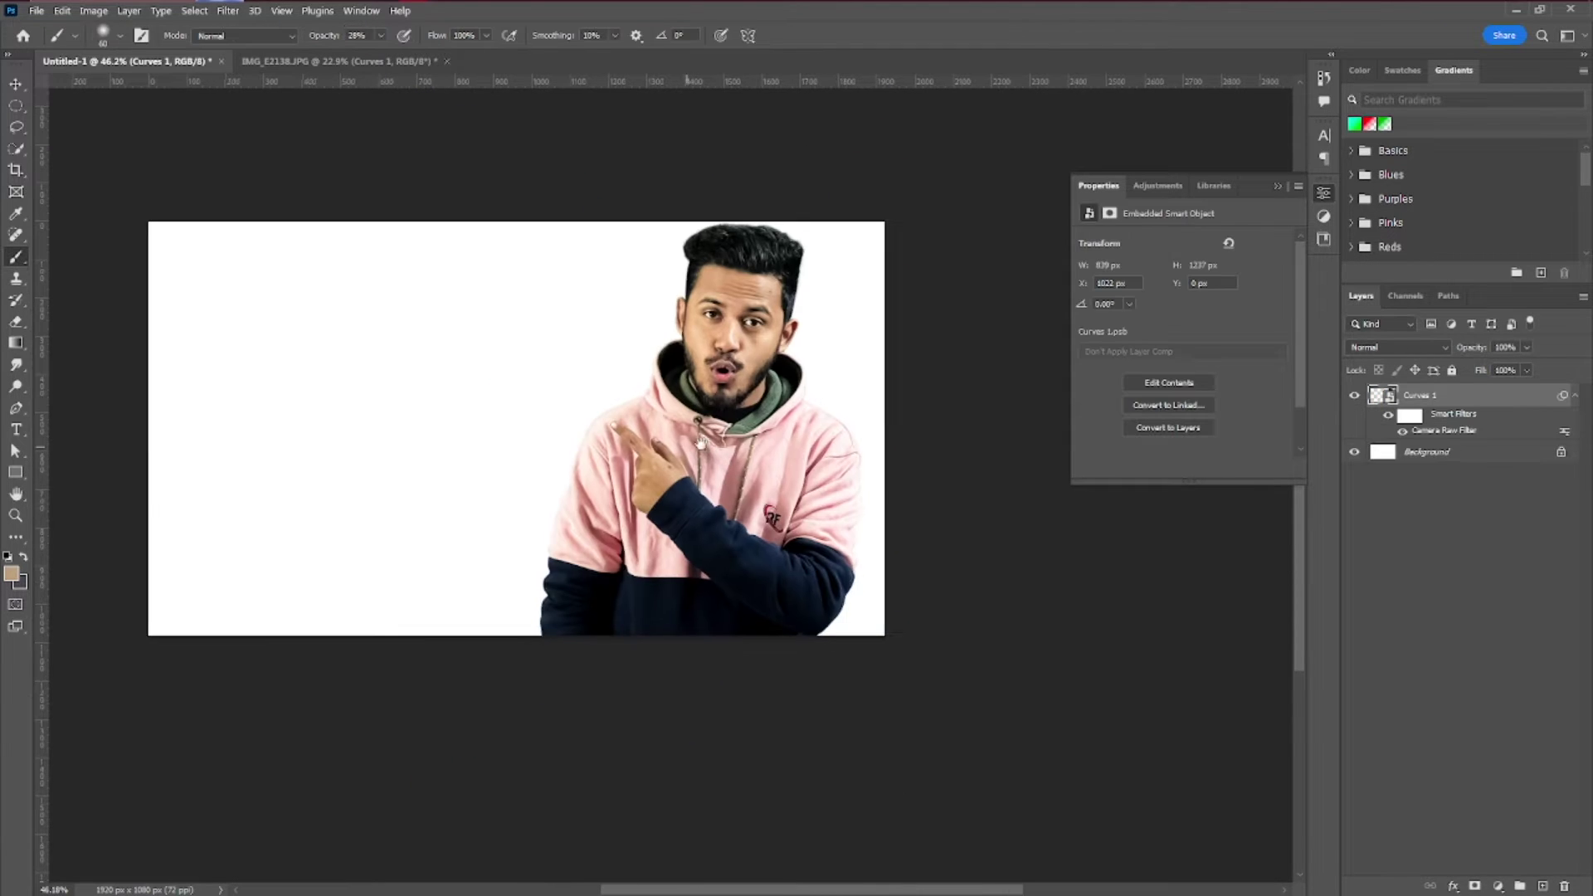
{"action": "left_click_drag", "start_coordinate": [688, 448], "coordinate": [713, 443]}
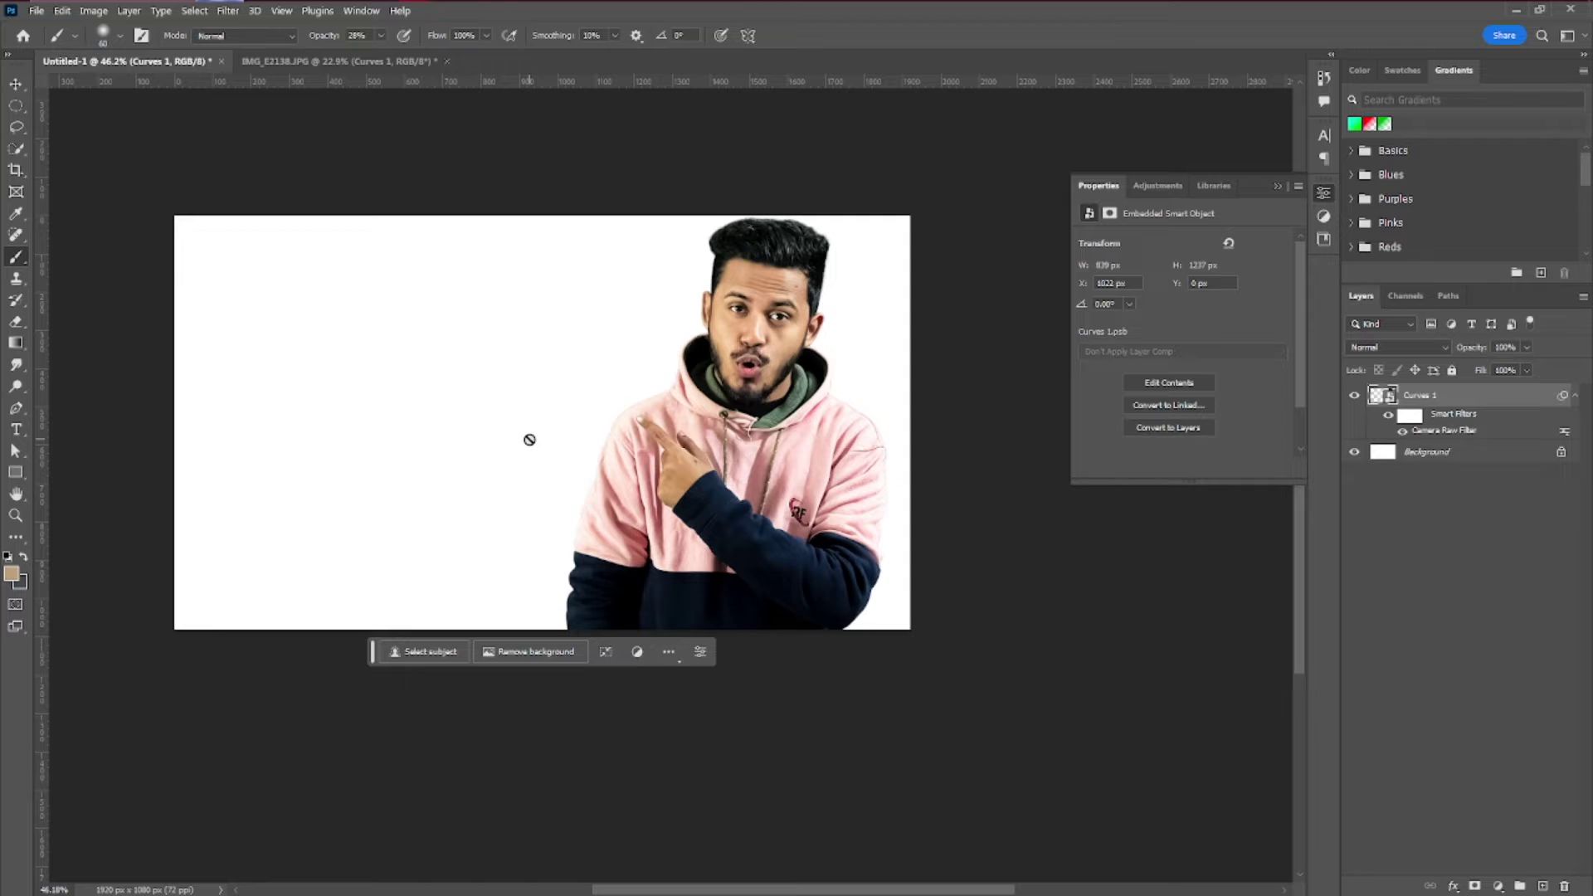
{"action": "left_click", "coordinate": [1354, 397]}
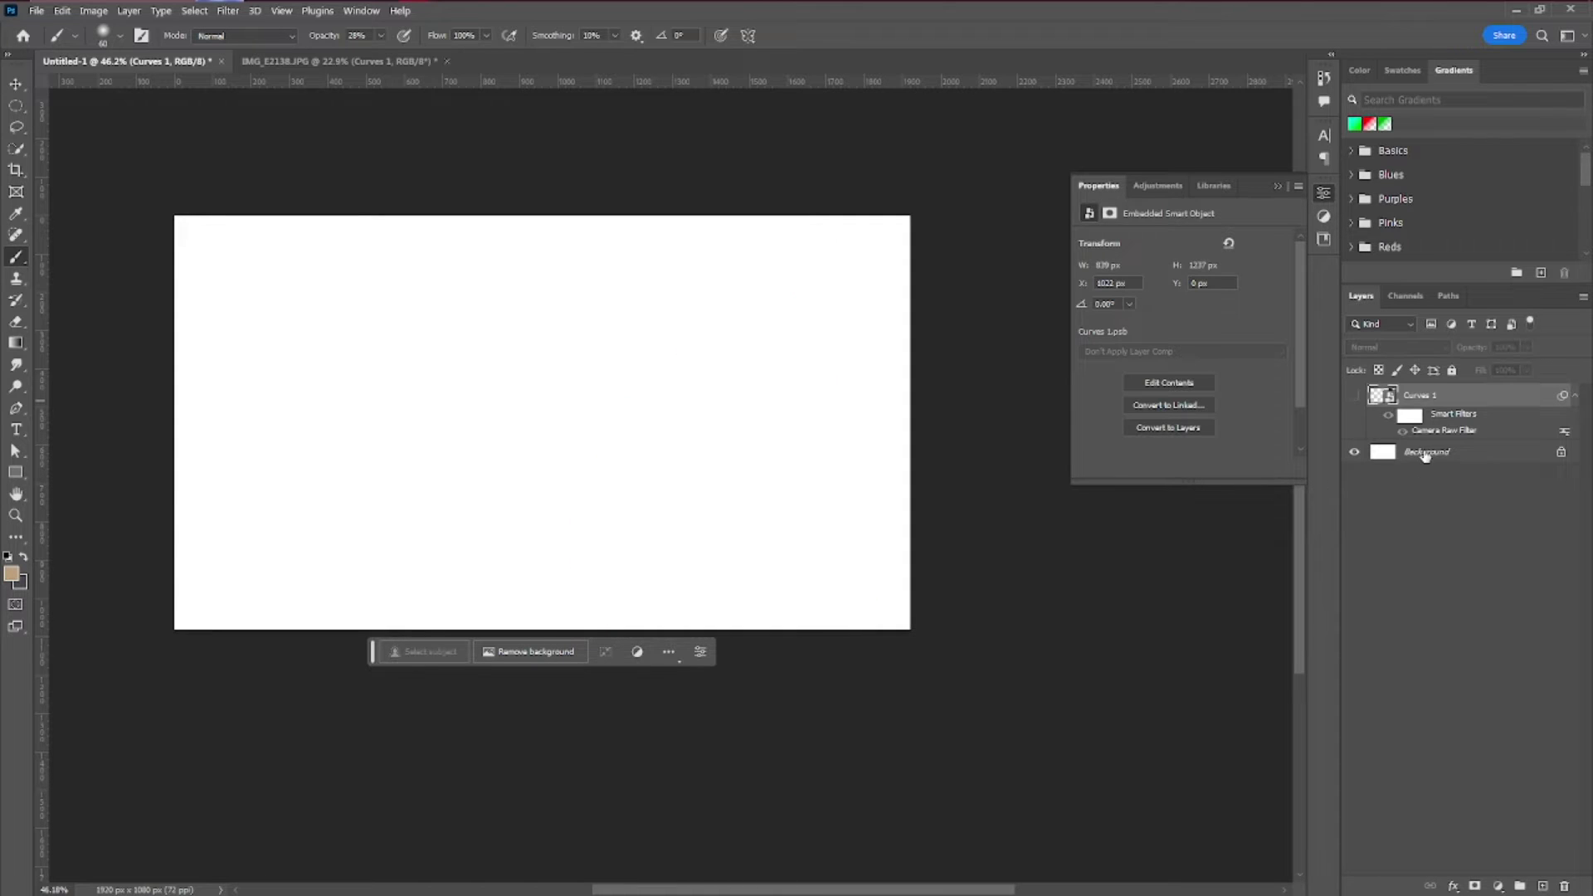
{"action": "left_click", "coordinate": [1444, 451]}
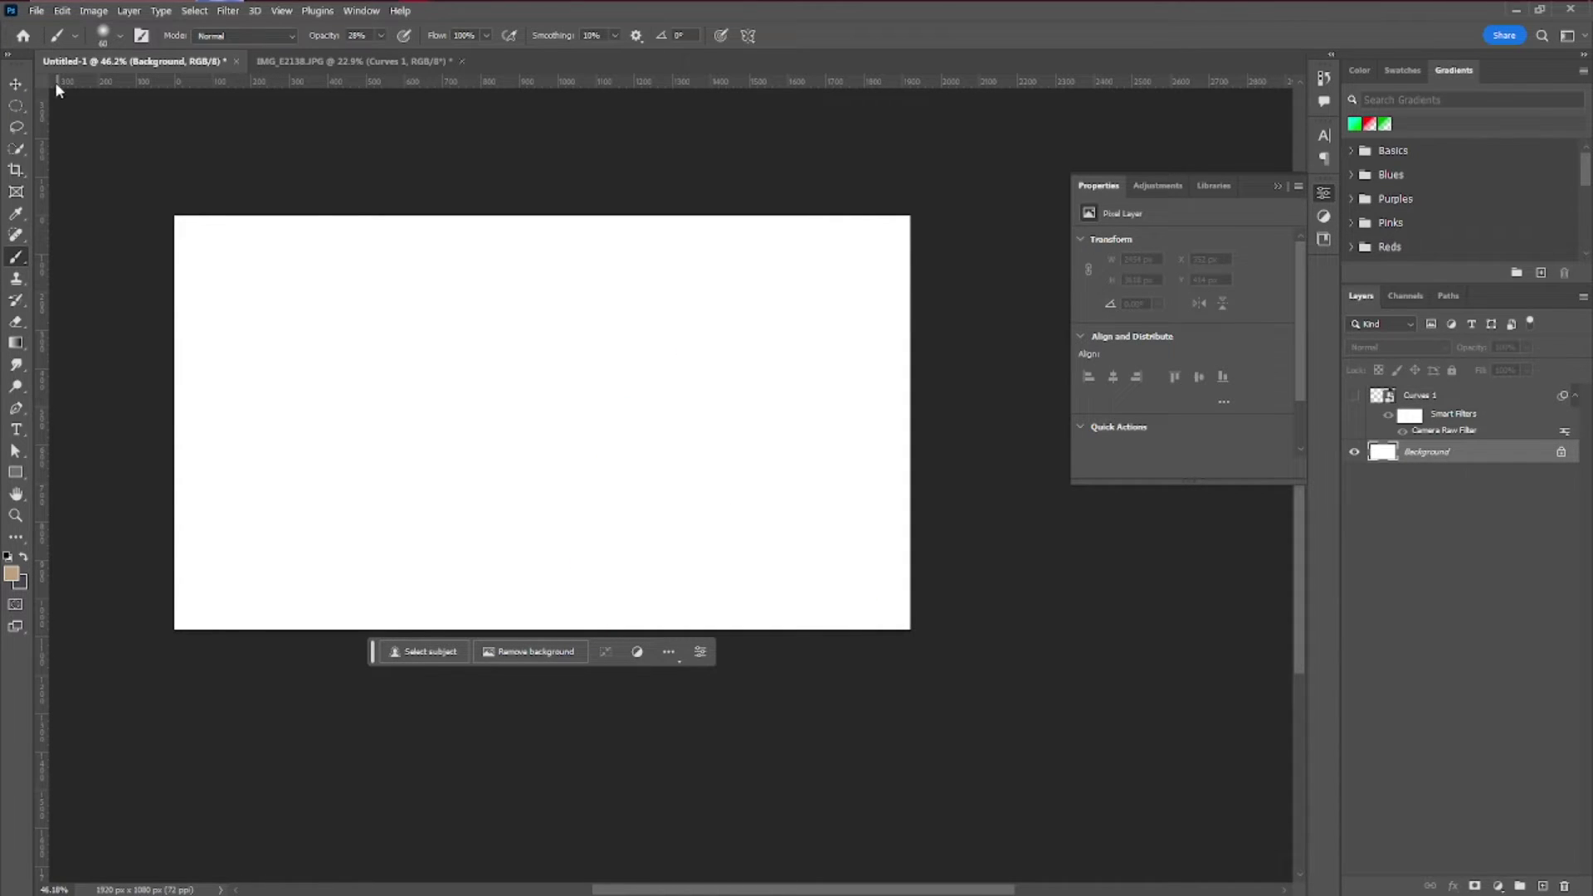
{"action": "left_click", "coordinate": [17, 84]}
Switch to the Chrome browser and open google.com
{"action": "mouse_move", "coordinate": [731, 6]}
{"action": "left_click", "coordinate": [814, 12]}
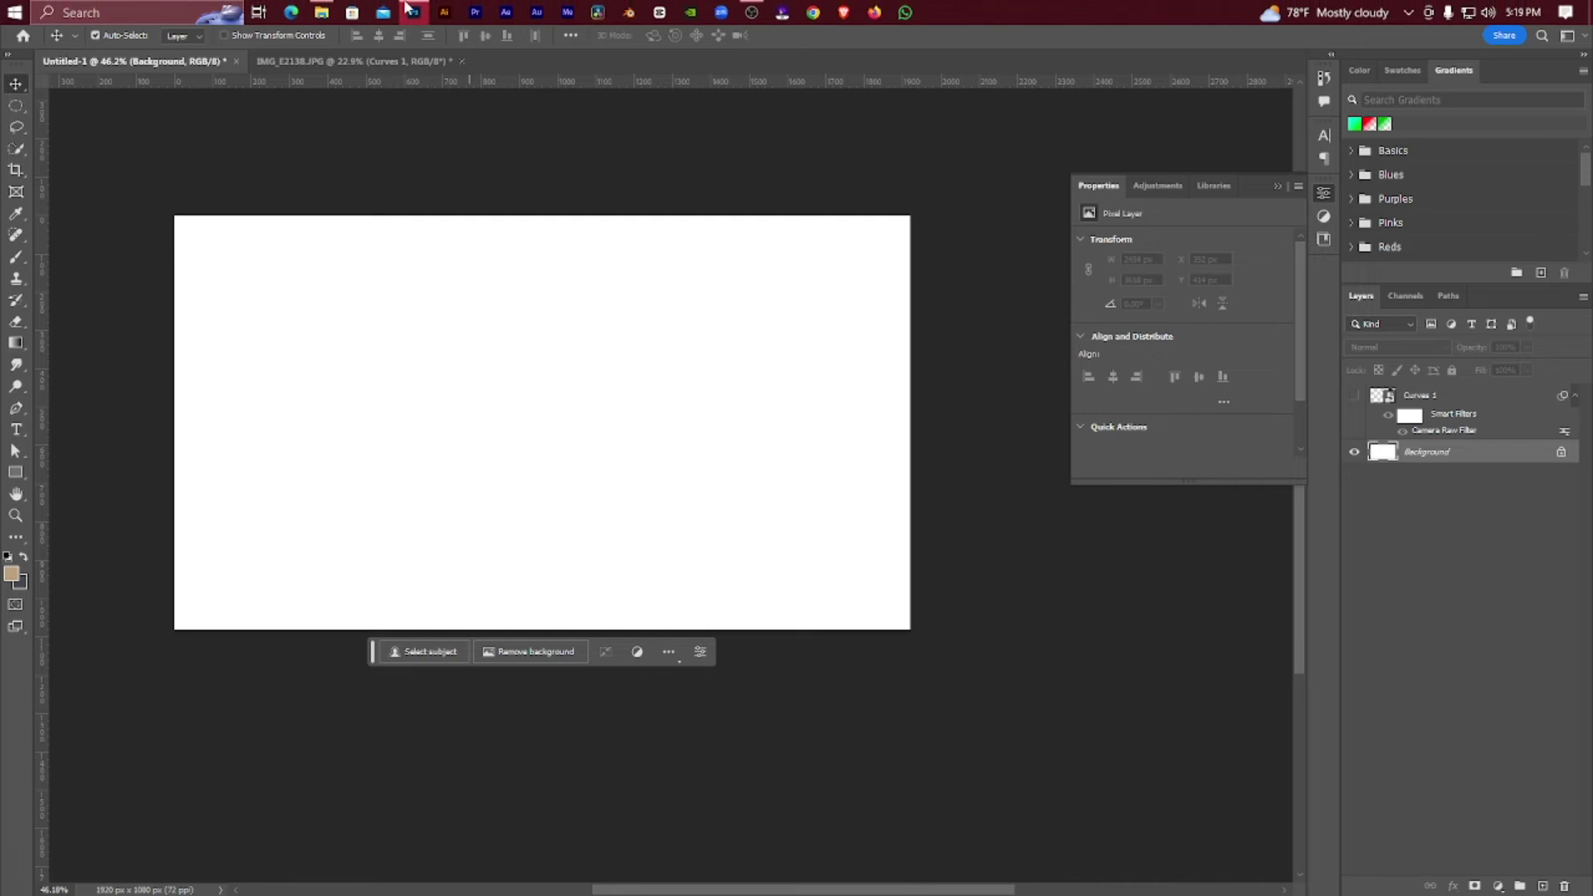
{"action": "type", "text": "google.com"}
{"action": "key", "text": "Return"}
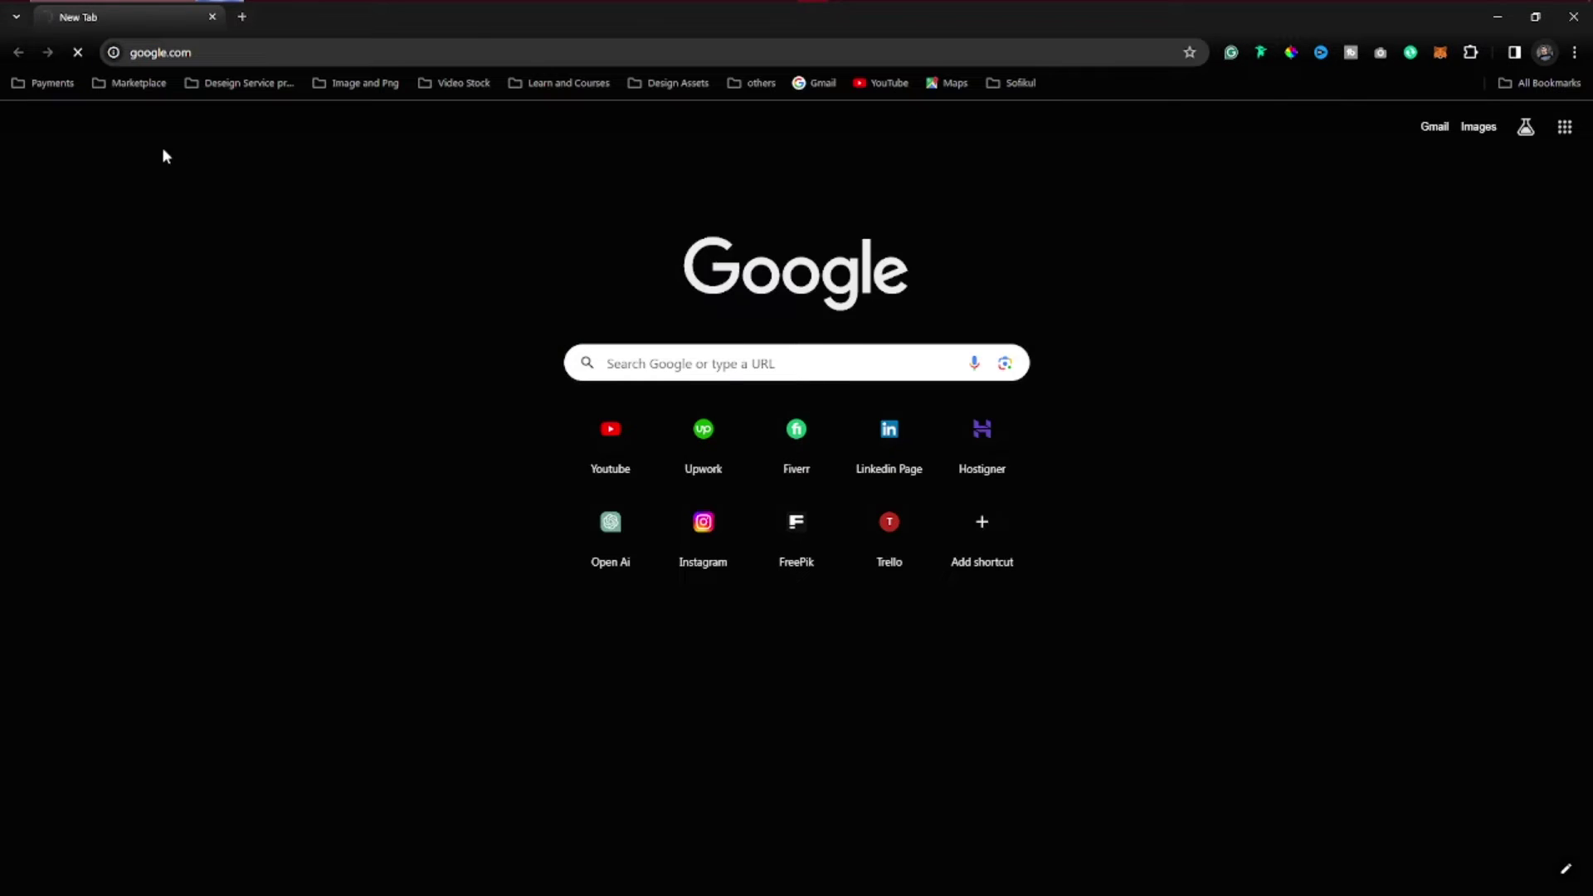
Search Google for "interior background" and show the image results
{"action": "left_click", "coordinate": [861, 439]}
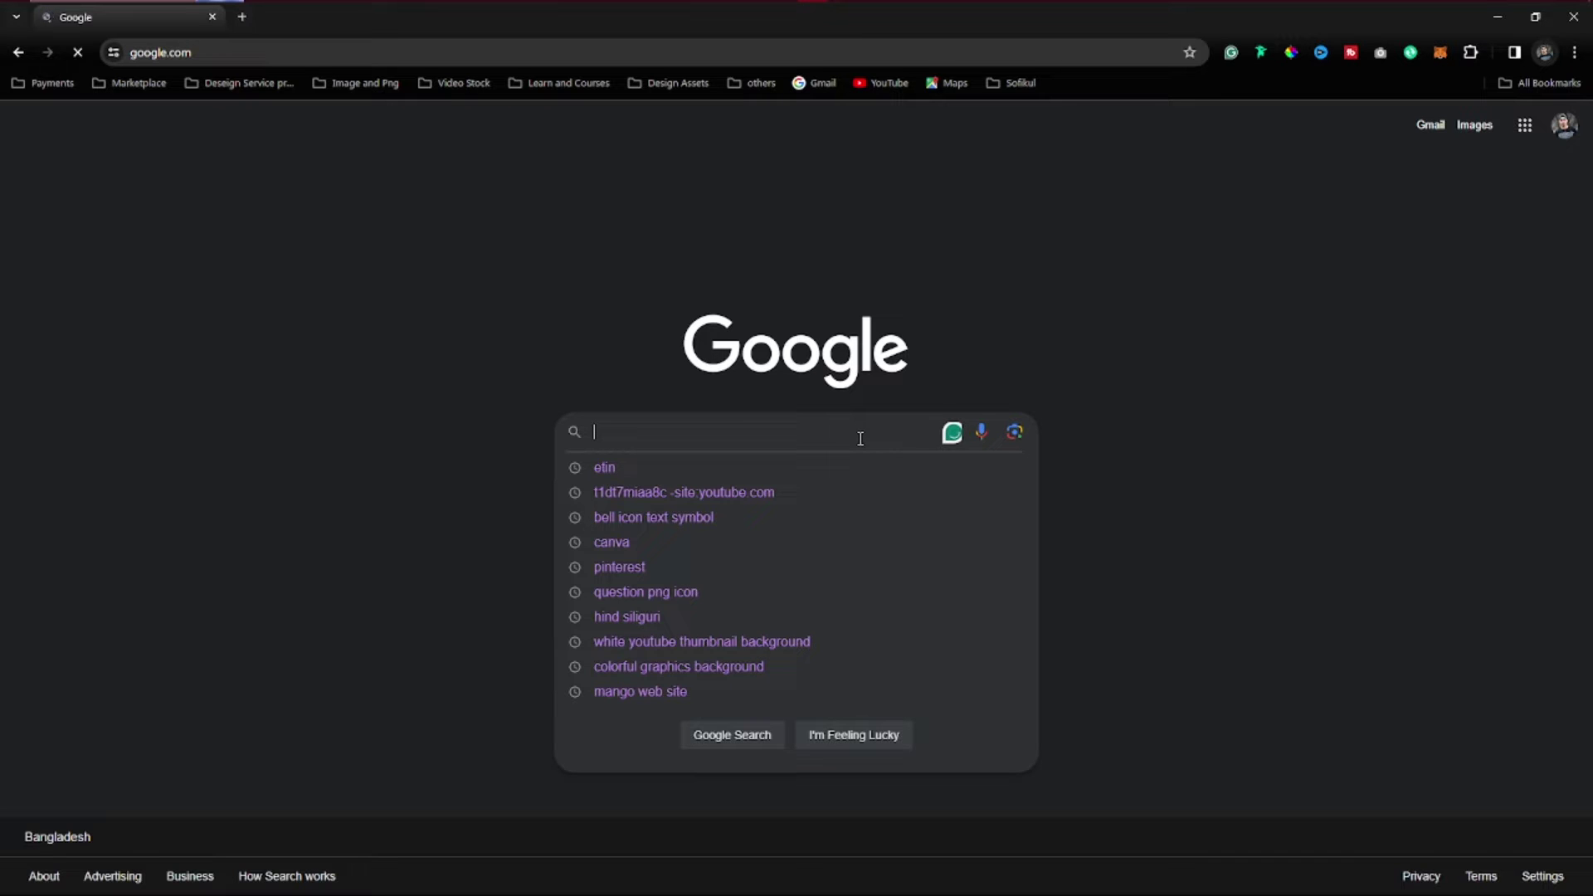
{"action": "type", "text": "interior background"}
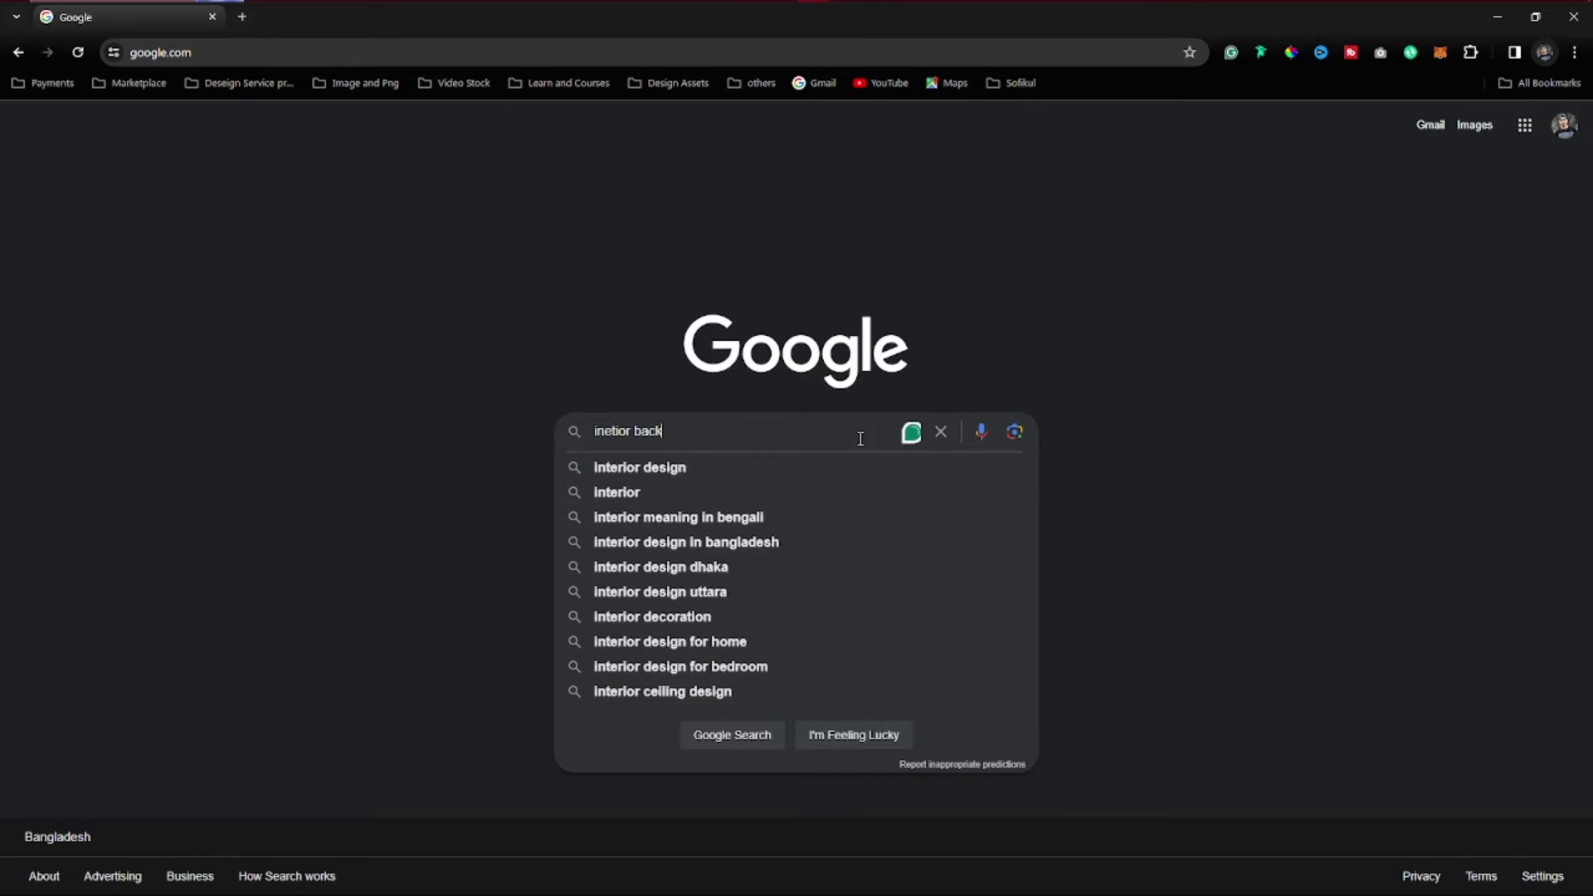
{"action": "key", "text": "Return"}
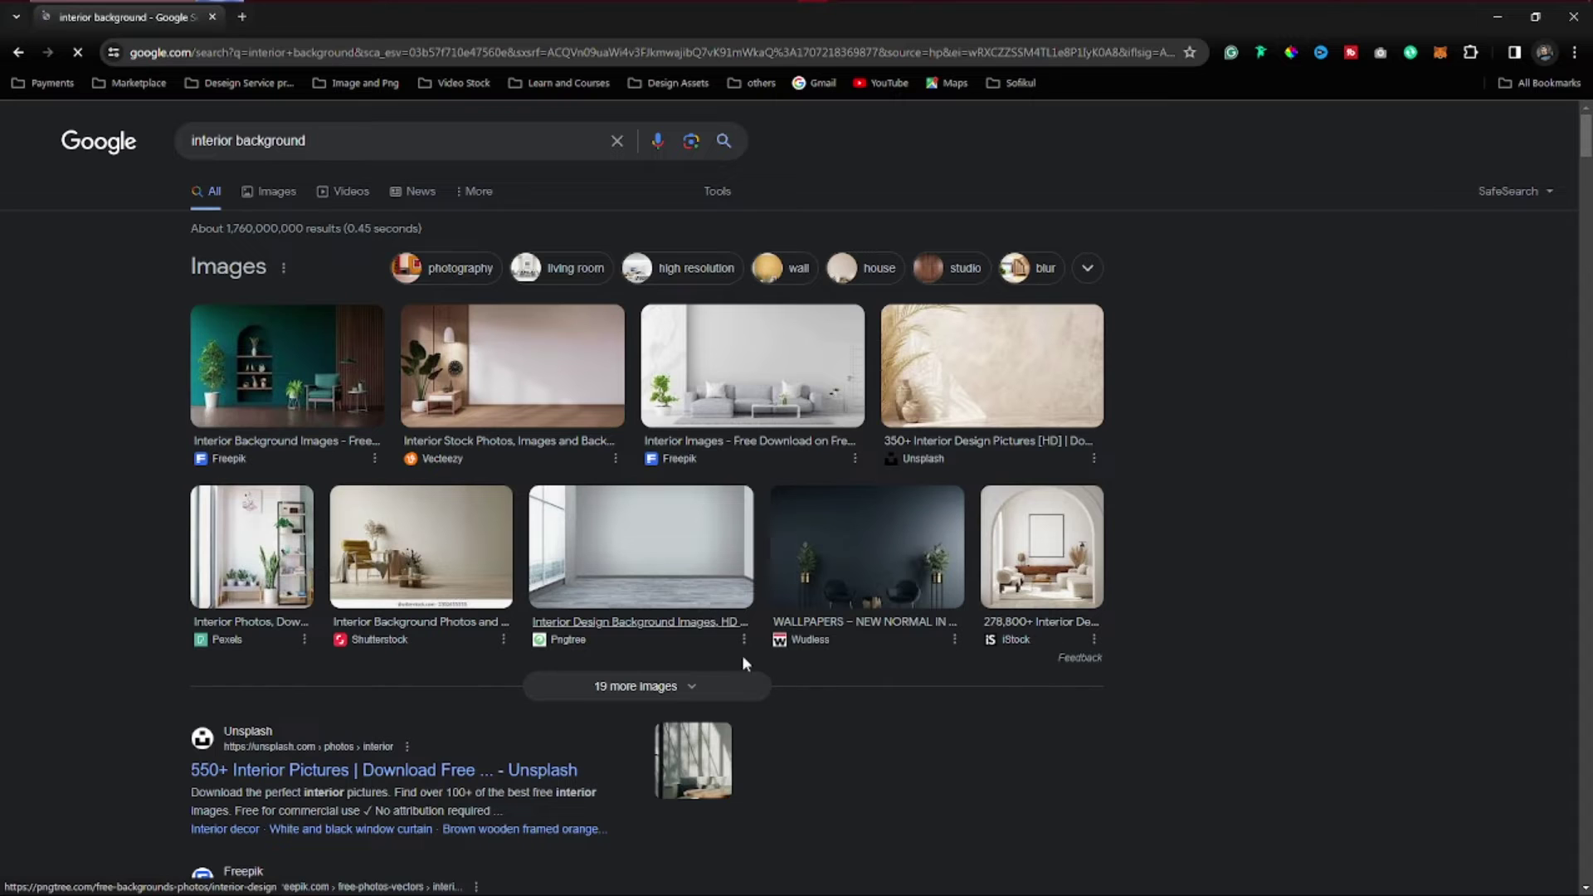
{"action": "scroll", "coordinate": [842, 715], "scroll_direction": "down", "scroll_amount": 1}
{"action": "scroll", "coordinate": [789, 697], "scroll_direction": "up", "scroll_amount": 1}
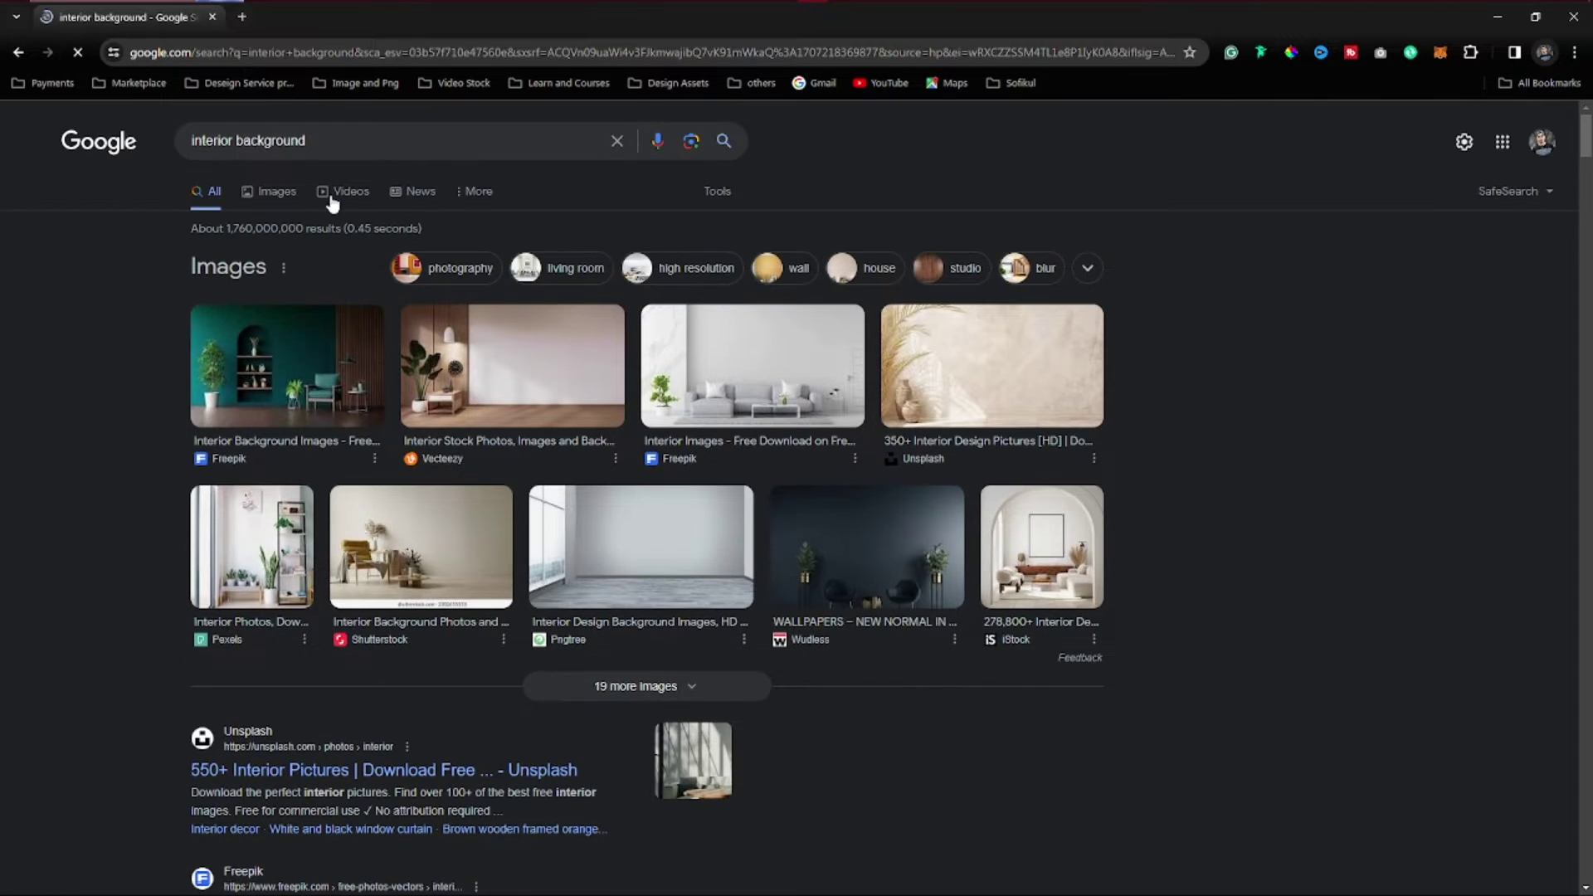
{"action": "left_click", "coordinate": [275, 195]}
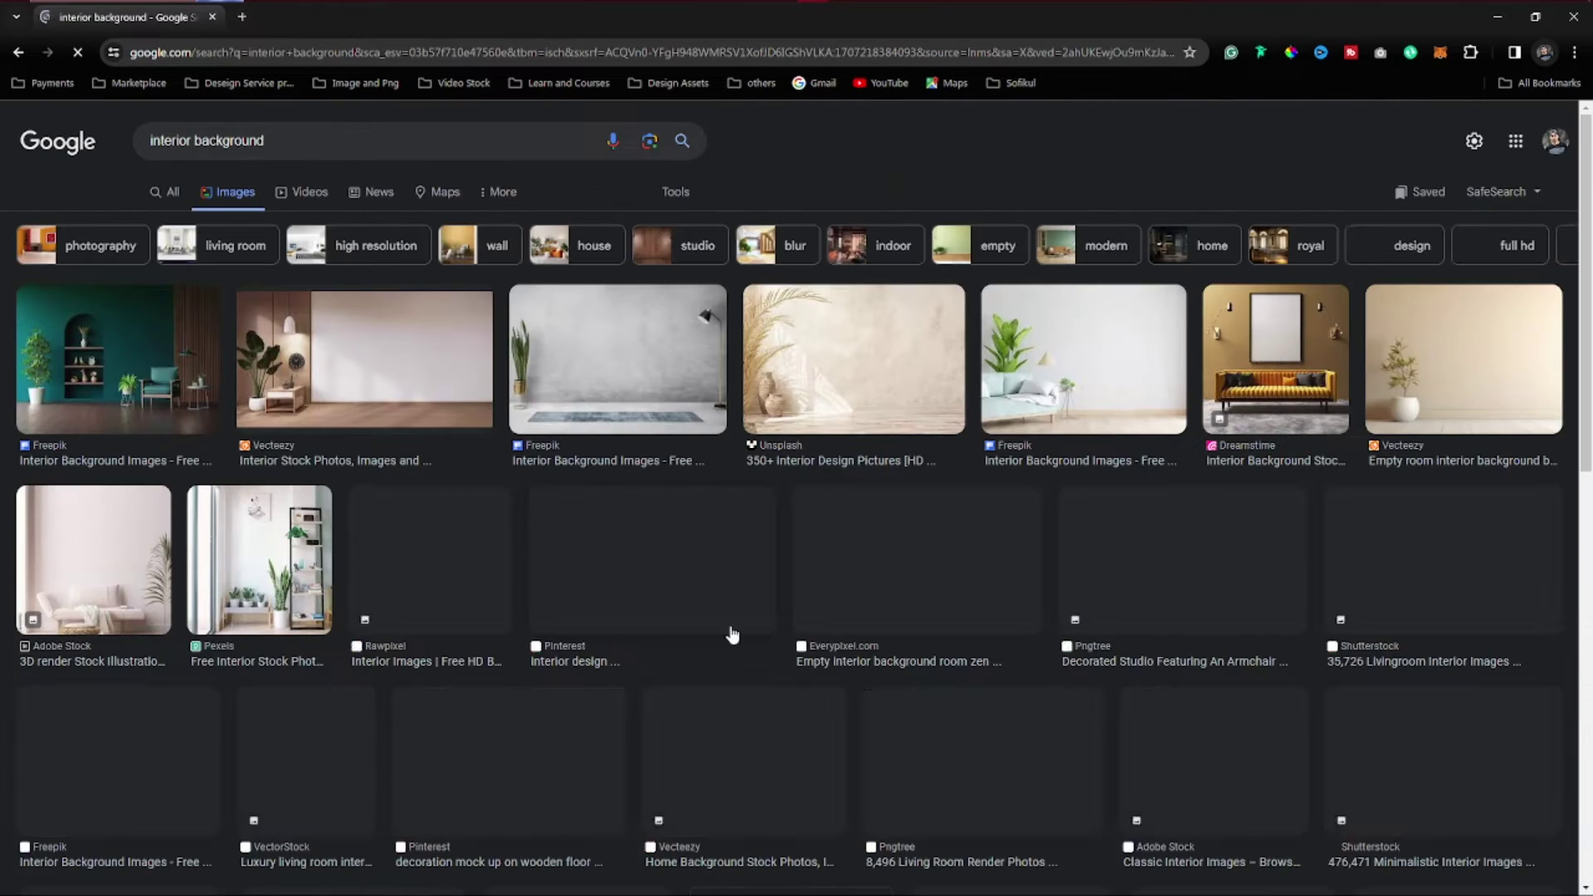
Browse the interior background results and copy the Wudless image of a dark blue wall with two chairs and plants
{"action": "scroll", "coordinate": [732, 635], "scroll_direction": "down", "scroll_amount": 2}
{"action": "left_click", "coordinate": [951, 608]}
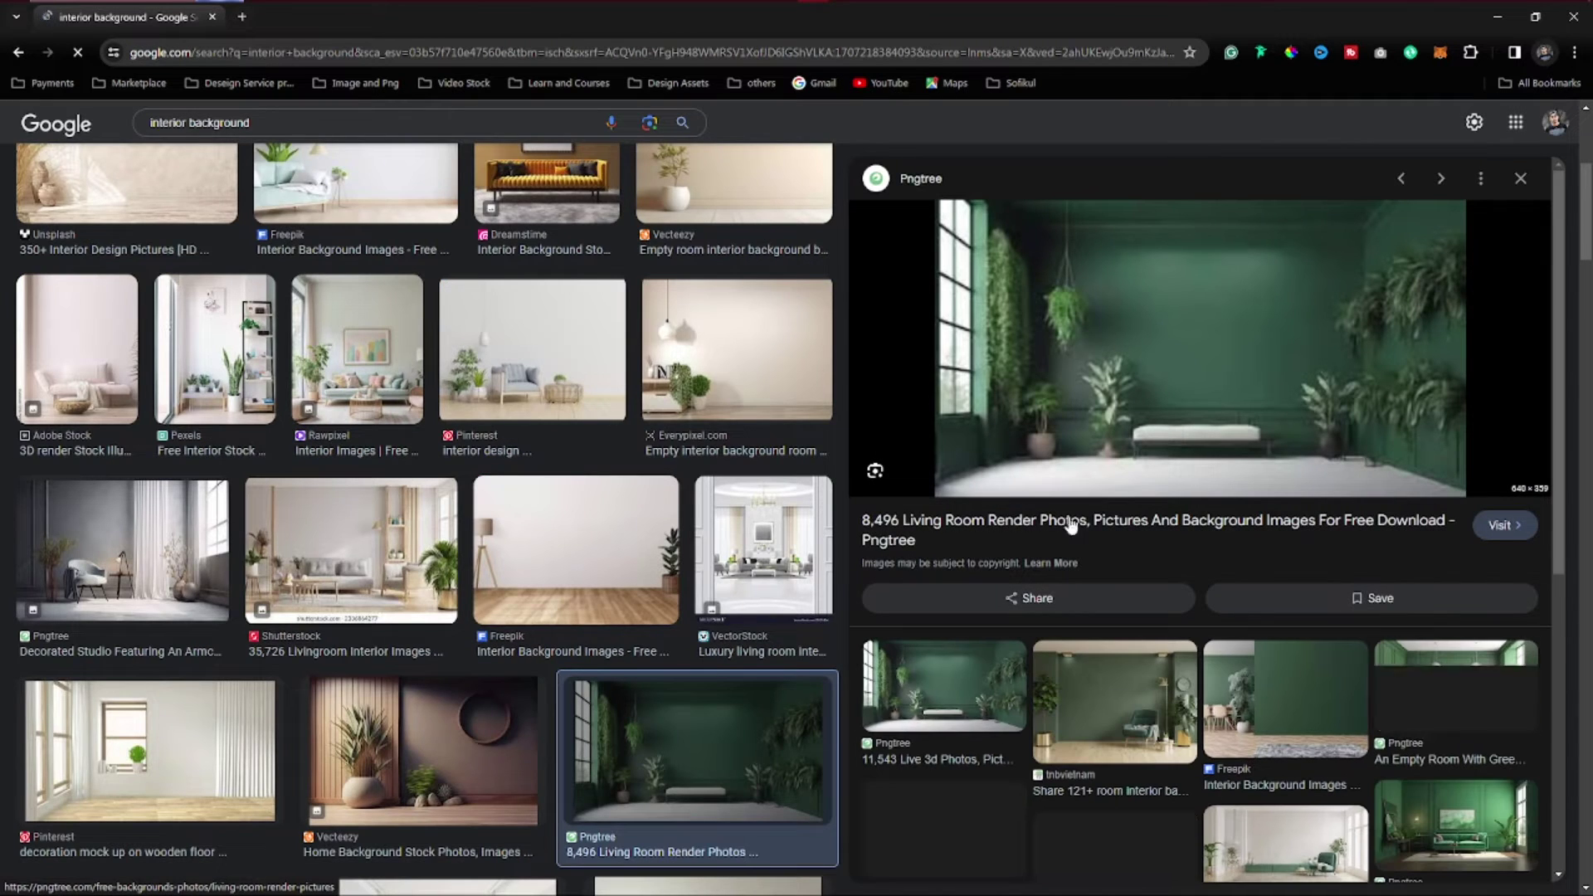
{"action": "scroll", "coordinate": [435, 556], "scroll_direction": "down", "scroll_amount": 4}
{"action": "scroll", "coordinate": [435, 556], "scroll_direction": "down", "scroll_amount": 4}
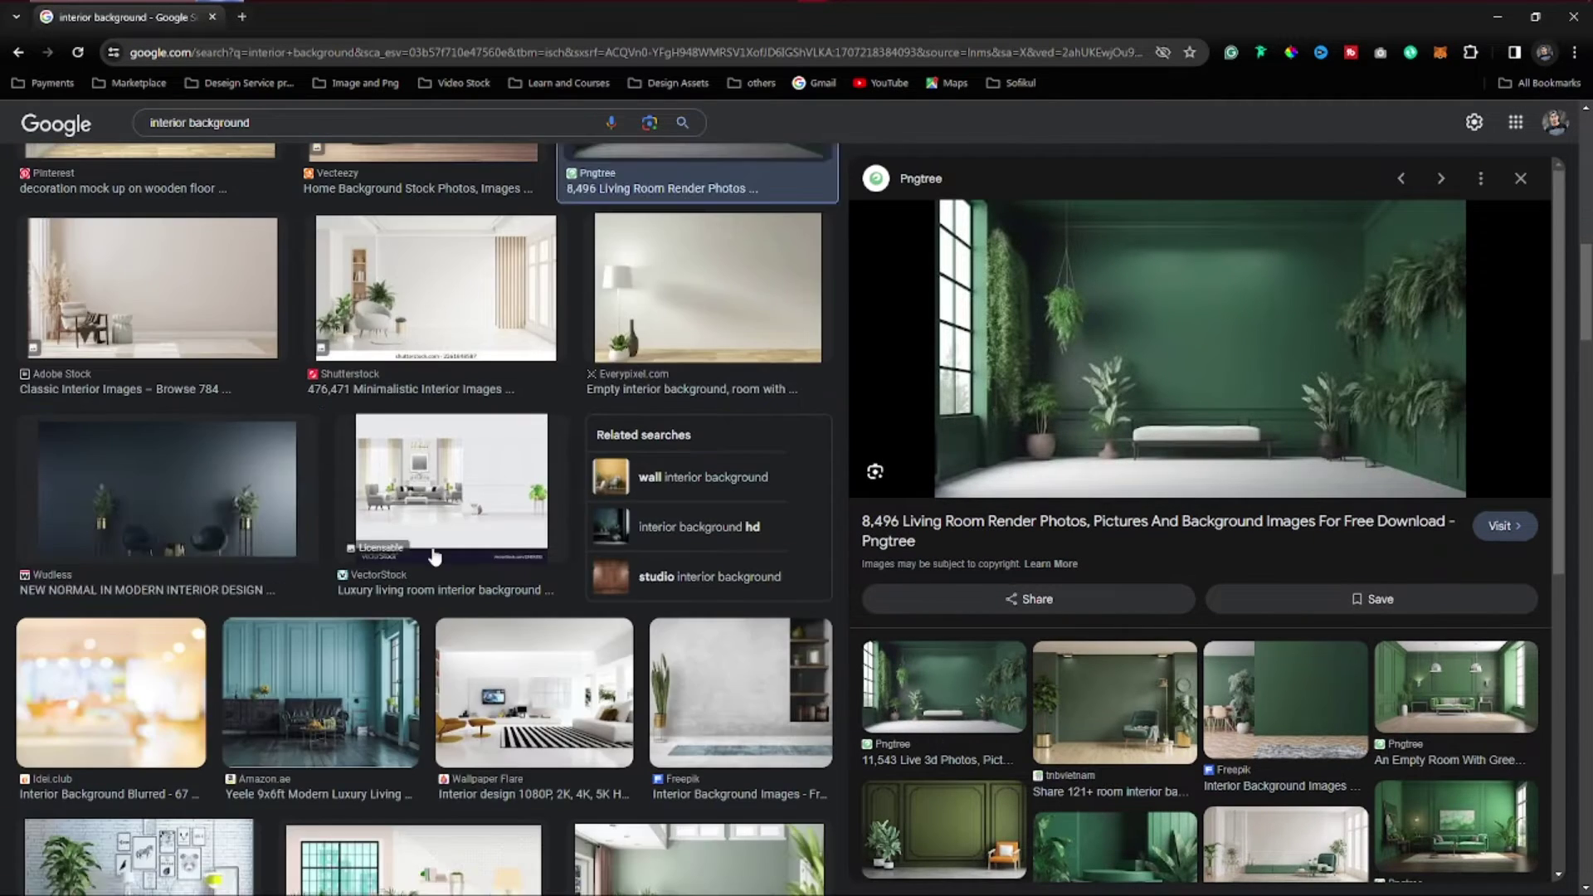
{"action": "left_click", "coordinate": [290, 539]}
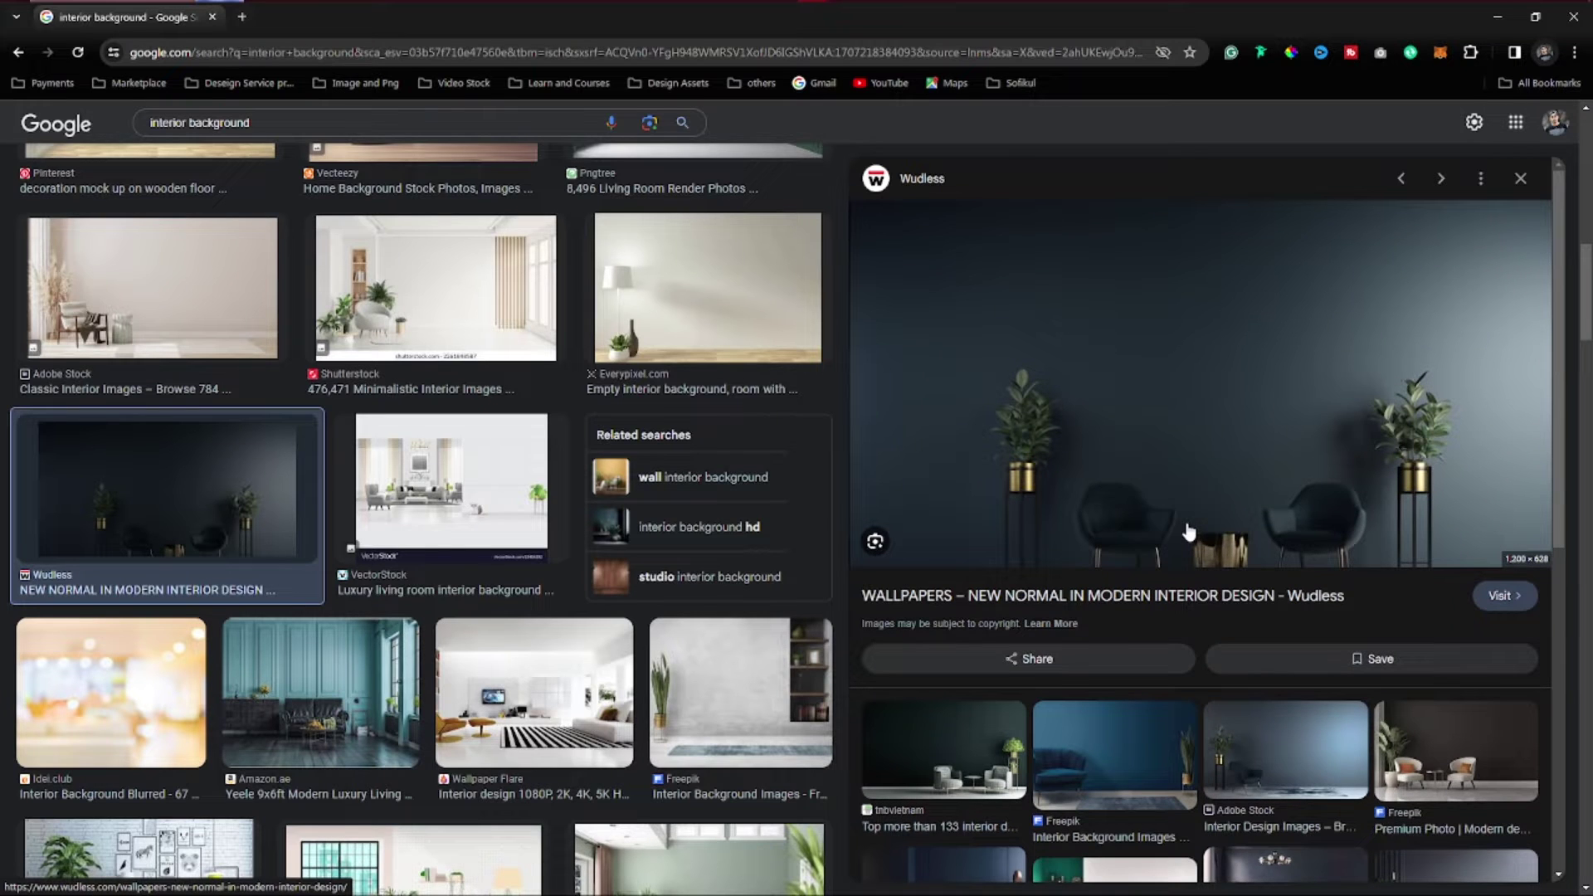
{"action": "right_click", "coordinate": [1123, 370]}
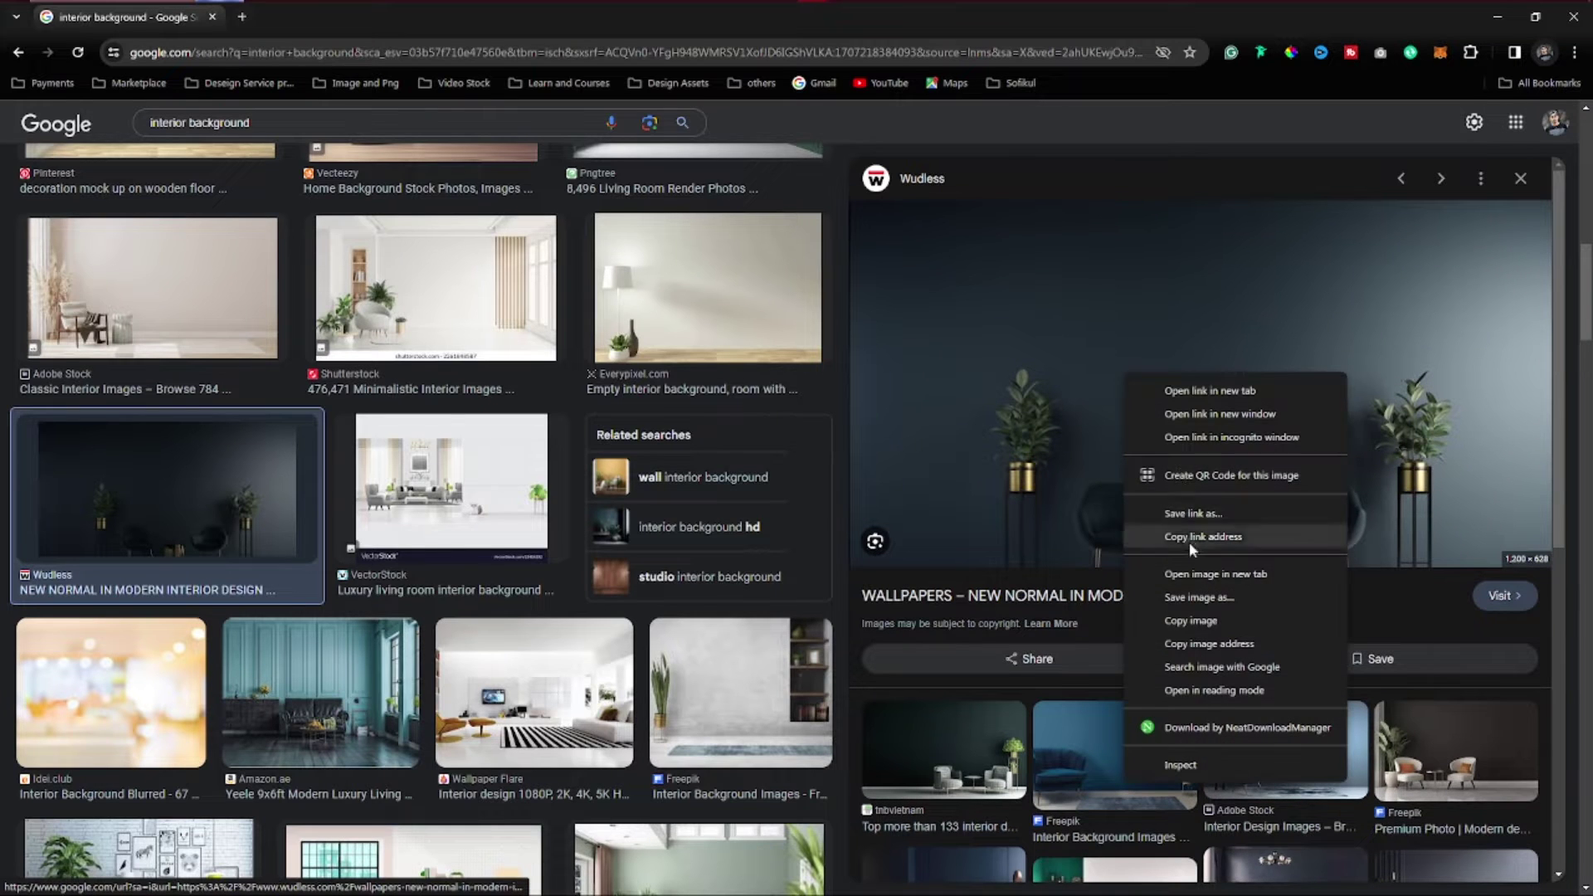
{"action": "left_click", "coordinate": [1201, 618]}
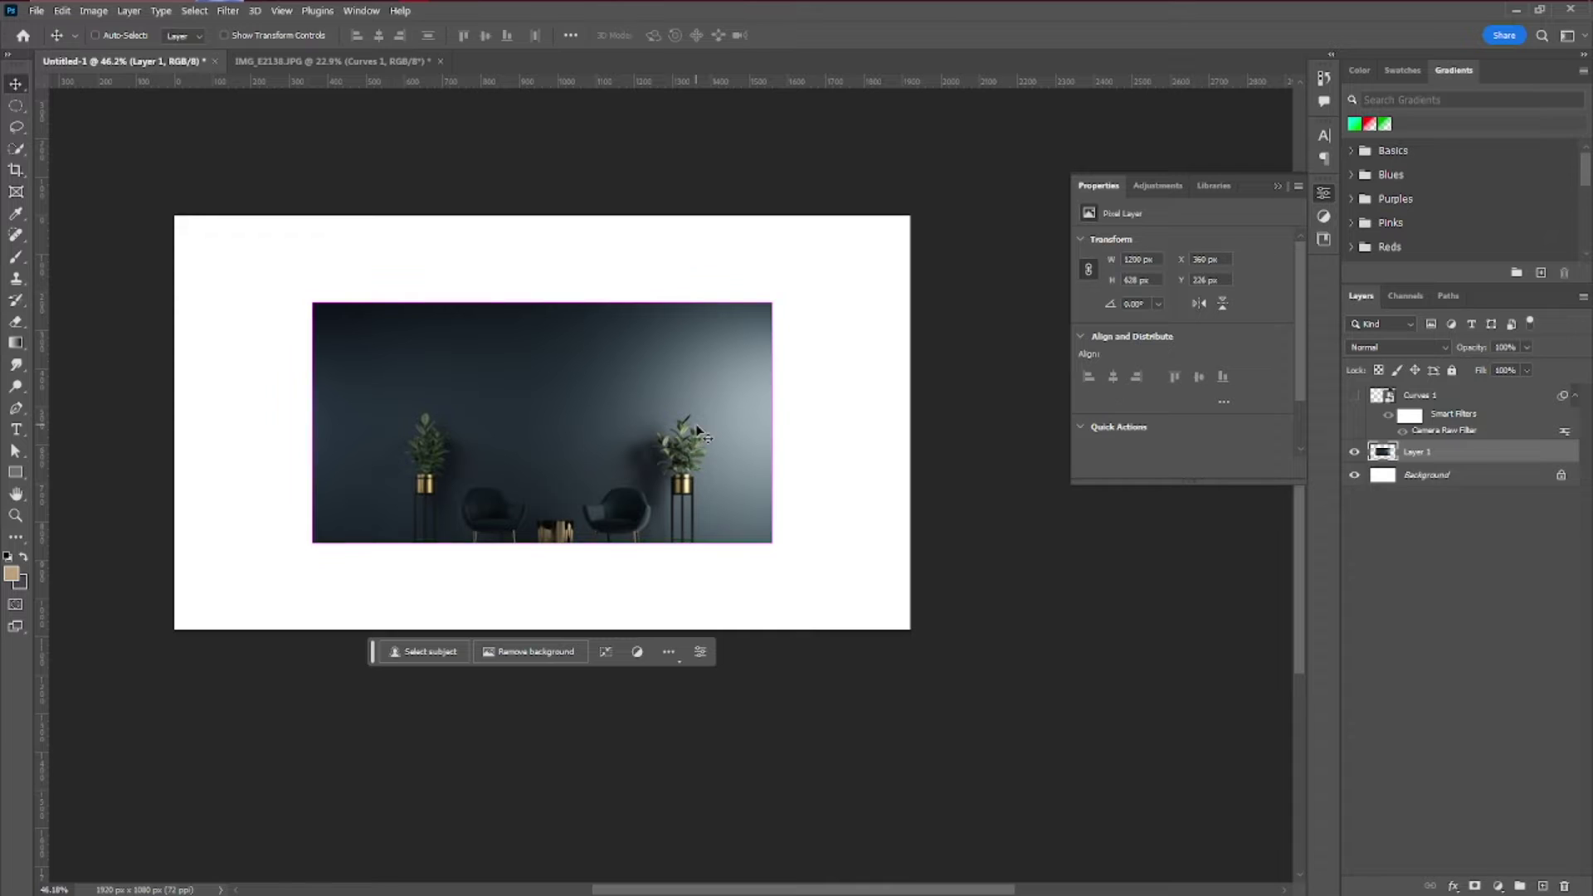
Scale the pasted interior image in Untitled-1 to about 2230 × 1167 px and position it to cover the whole canvas
{"action": "key", "text": "ctrl+t"}
{"action": "left_click_drag", "start_coordinate": [772, 423], "coordinate": [897, 414]}
{"action": "left_click", "coordinate": [822, 35]}
{"action": "scroll", "coordinate": [526, 511], "scroll_direction": "up", "scroll_amount": 3}
{"action": "left_click_drag", "start_coordinate": [487, 497], "coordinate": [548, 558]}
{"action": "left_click_drag", "start_coordinate": [658, 565], "coordinate": [661, 580]}
{"action": "scroll", "coordinate": [664, 580], "scroll_direction": "down", "scroll_amount": 1}
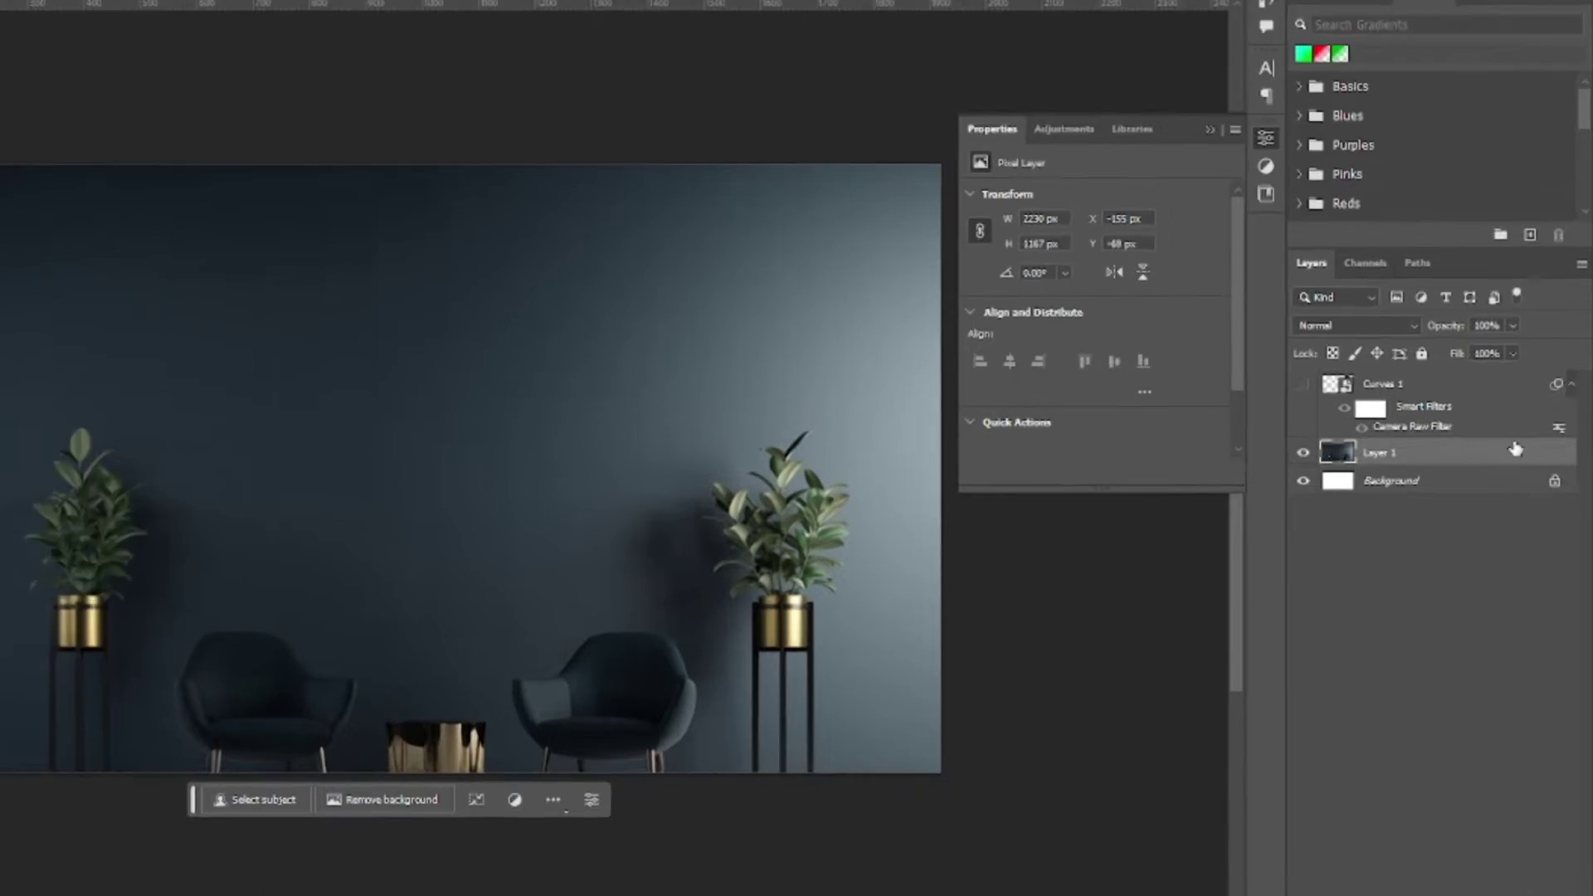
Convert the interior image layer to a smart object and apply a Gaussian Blur with a 4.4-pixel radius
{"action": "right_click", "coordinate": [1533, 451]}
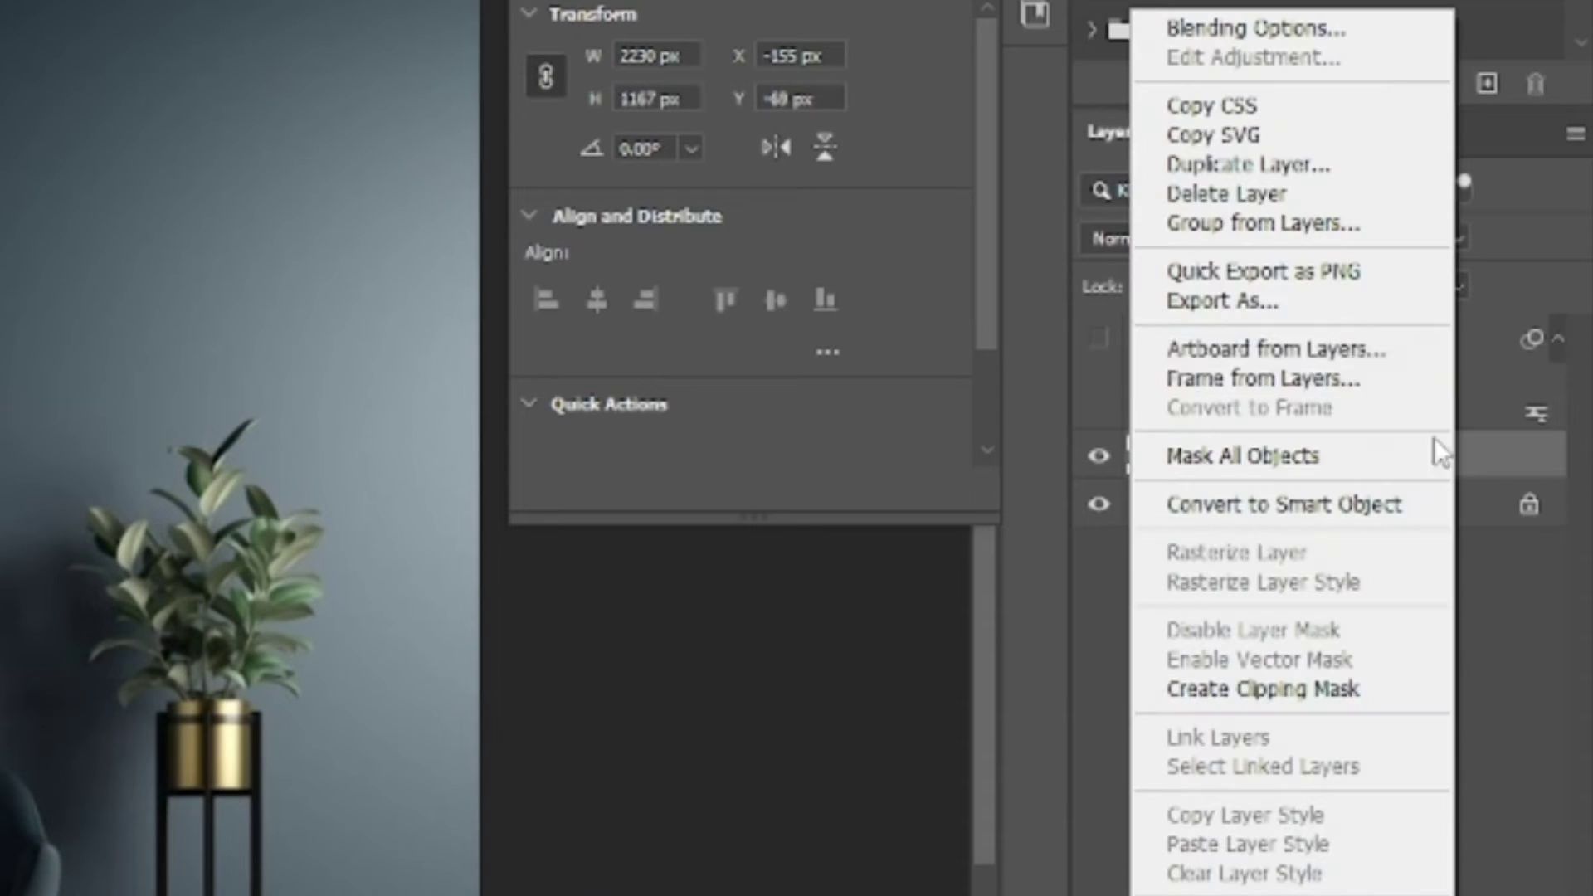
{"action": "left_click", "coordinate": [1297, 501]}
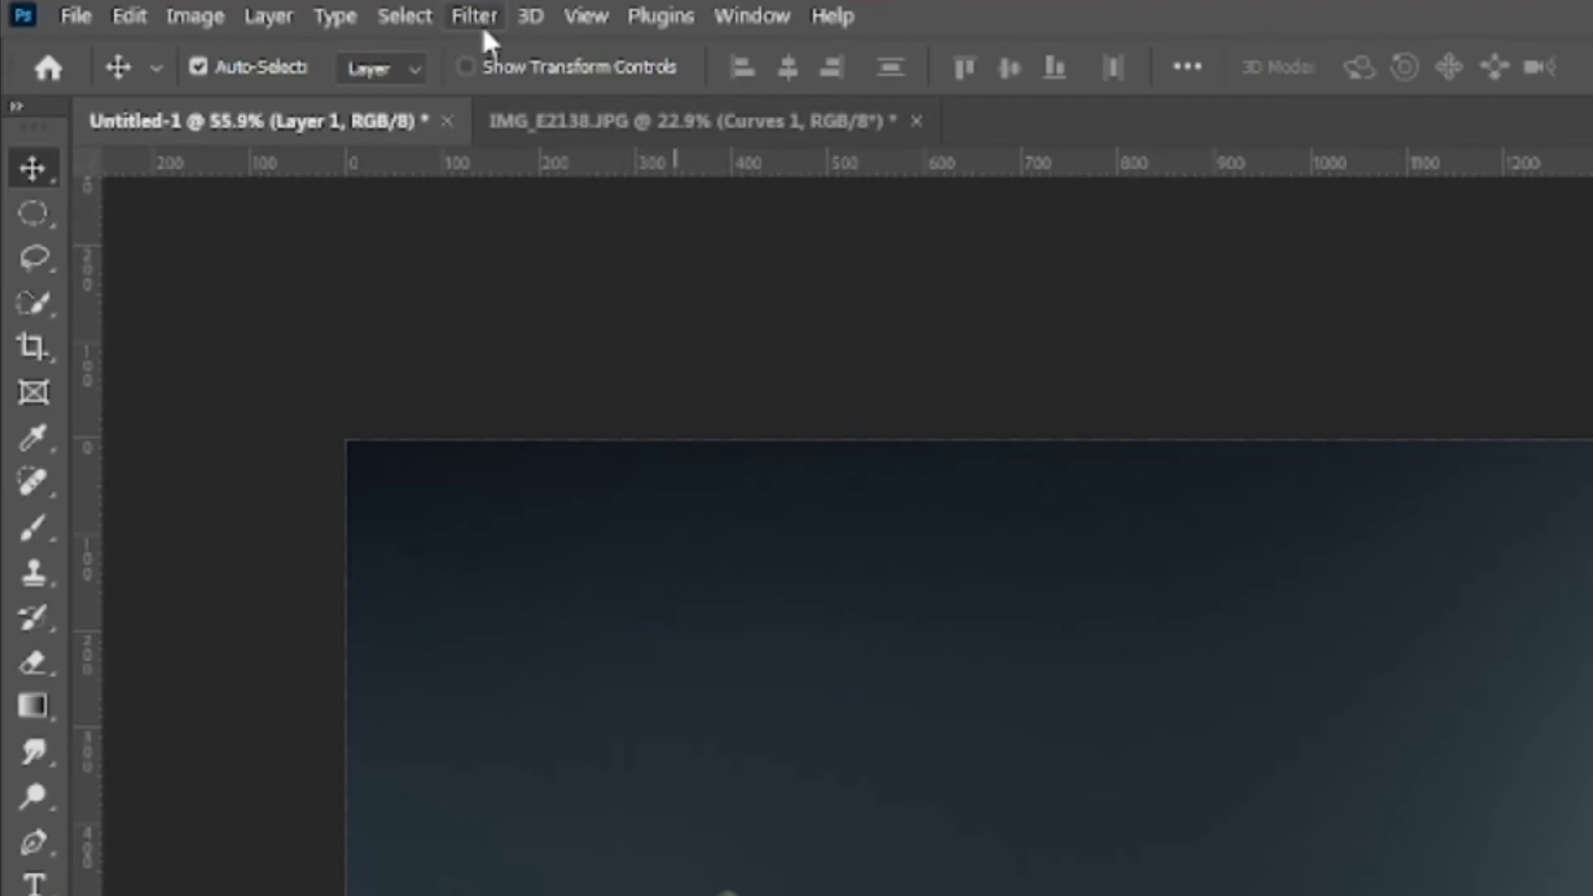
{"action": "left_click", "coordinate": [477, 17]}
{"action": "mouse_move", "coordinate": [585, 456]}
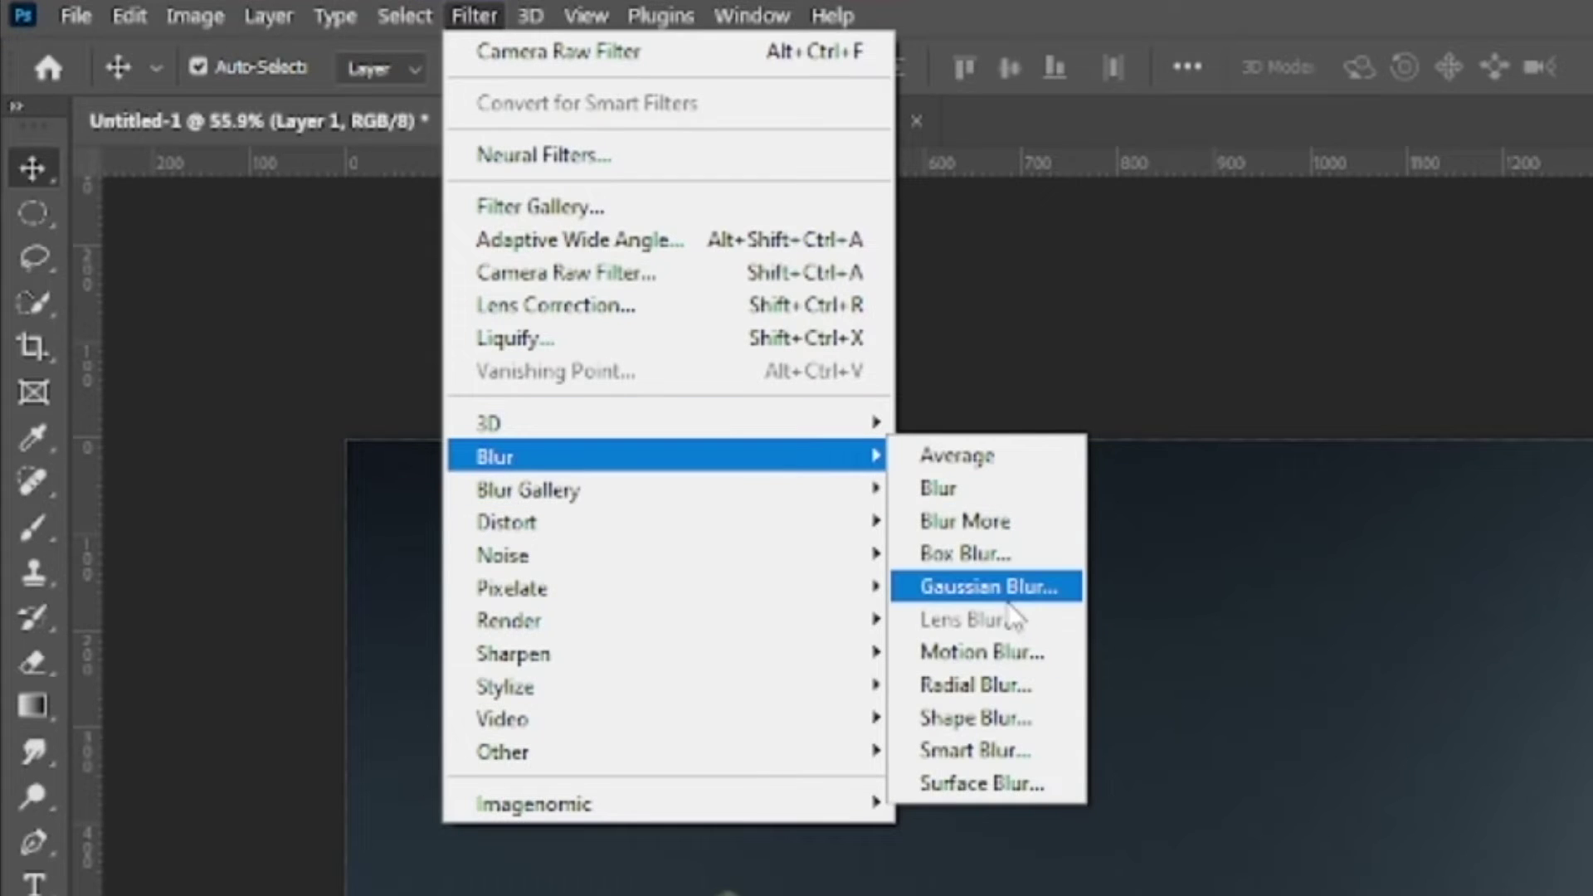
{"action": "left_click", "coordinate": [1037, 587]}
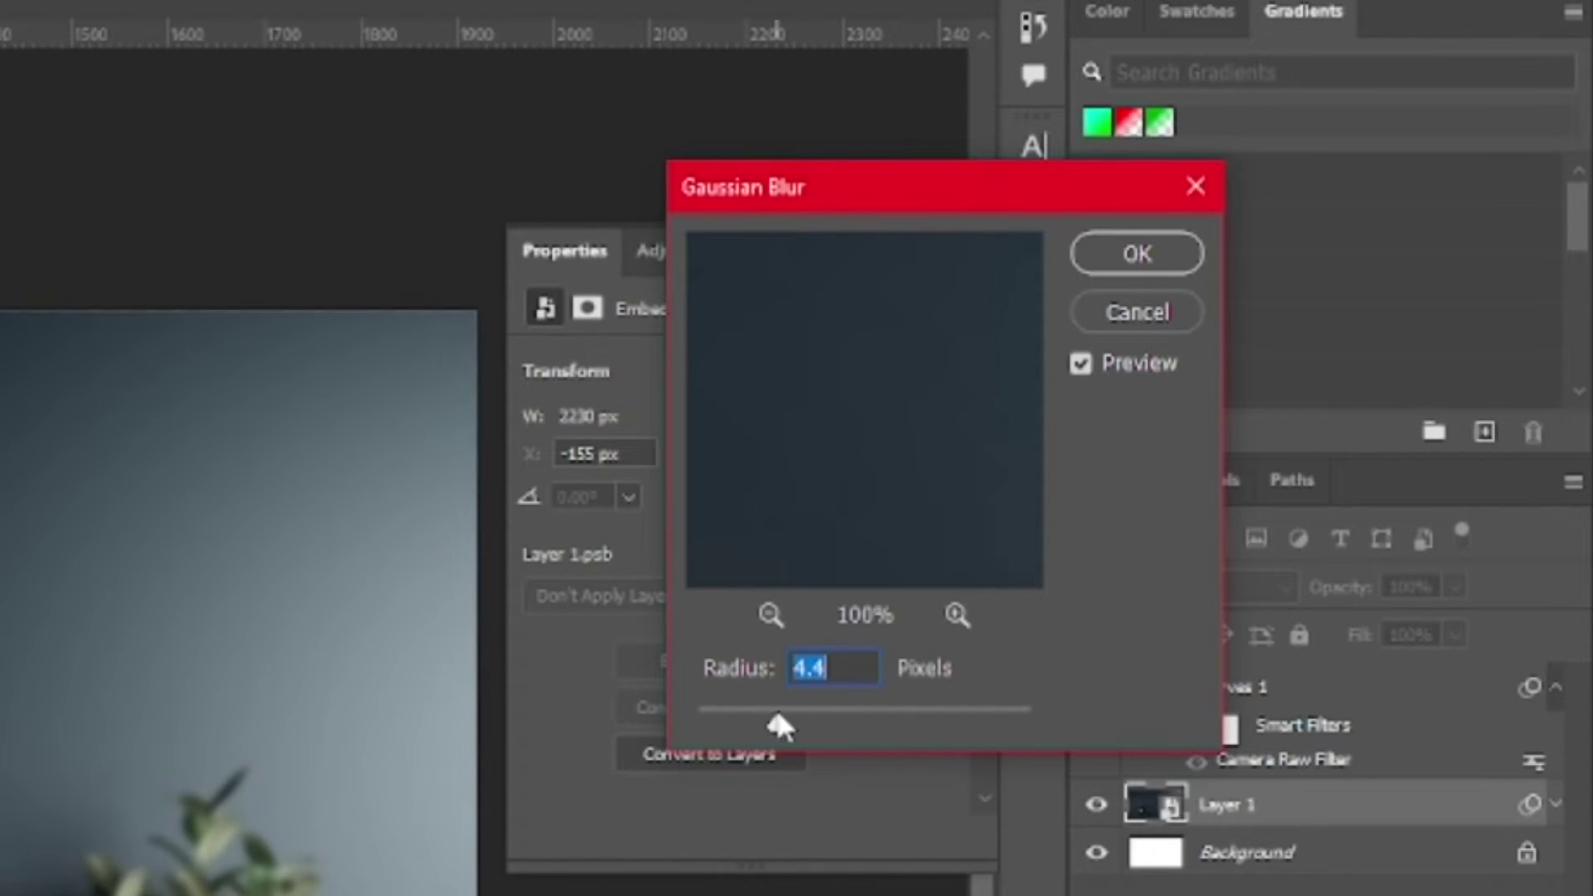
{"action": "left_click", "coordinate": [1147, 263]}
Add a blue Solid Color fill layer above the blurred interior image
{"action": "left_click", "coordinate": [1397, 871]}
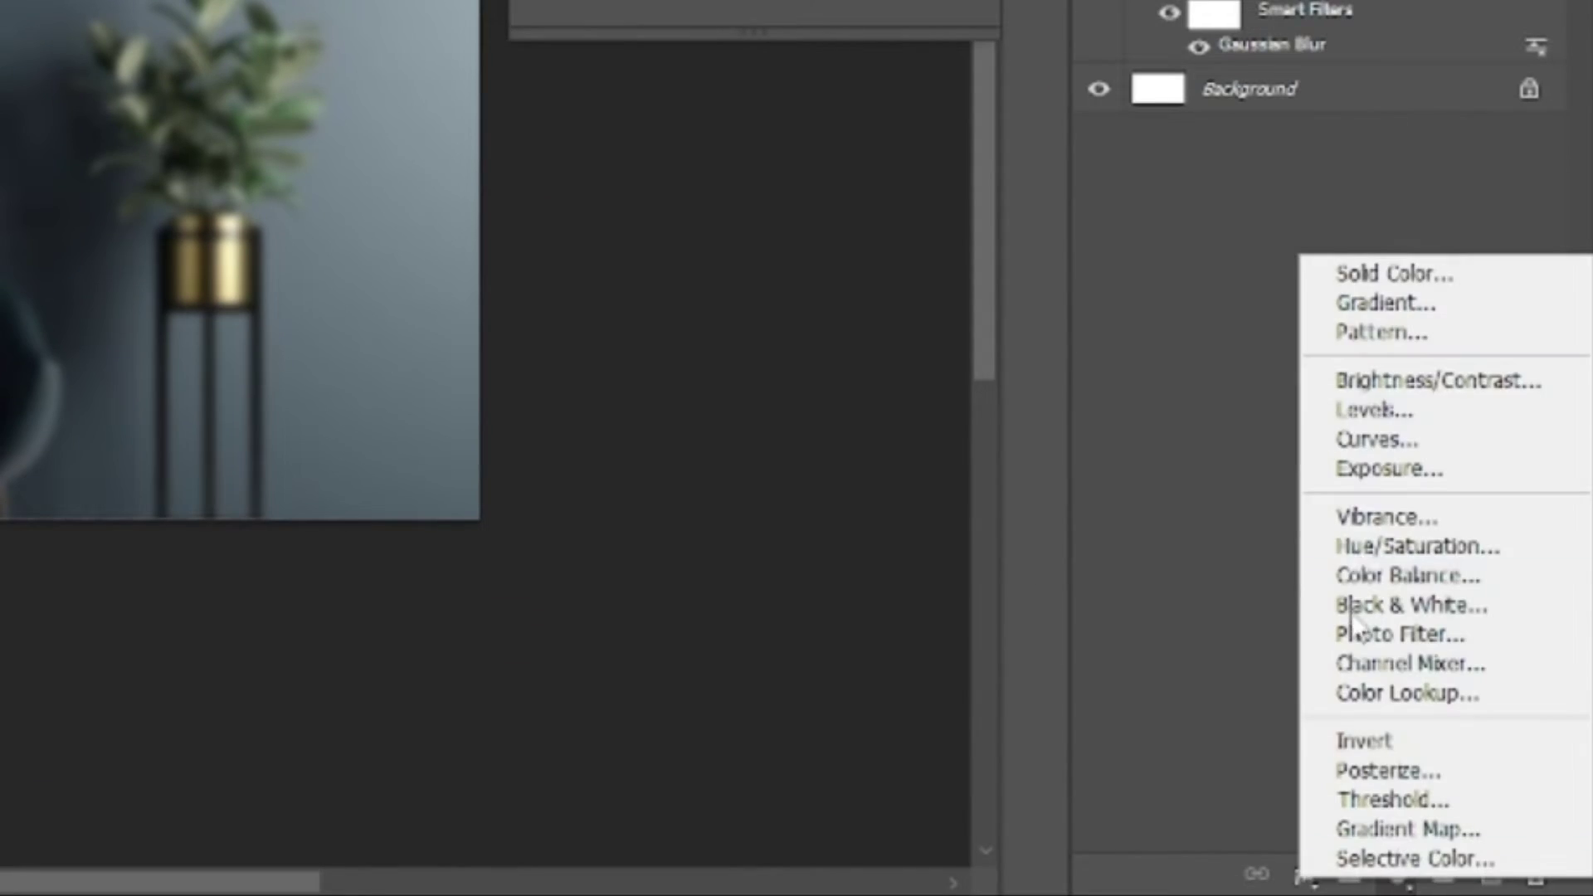
{"action": "left_click", "coordinate": [1348, 273]}
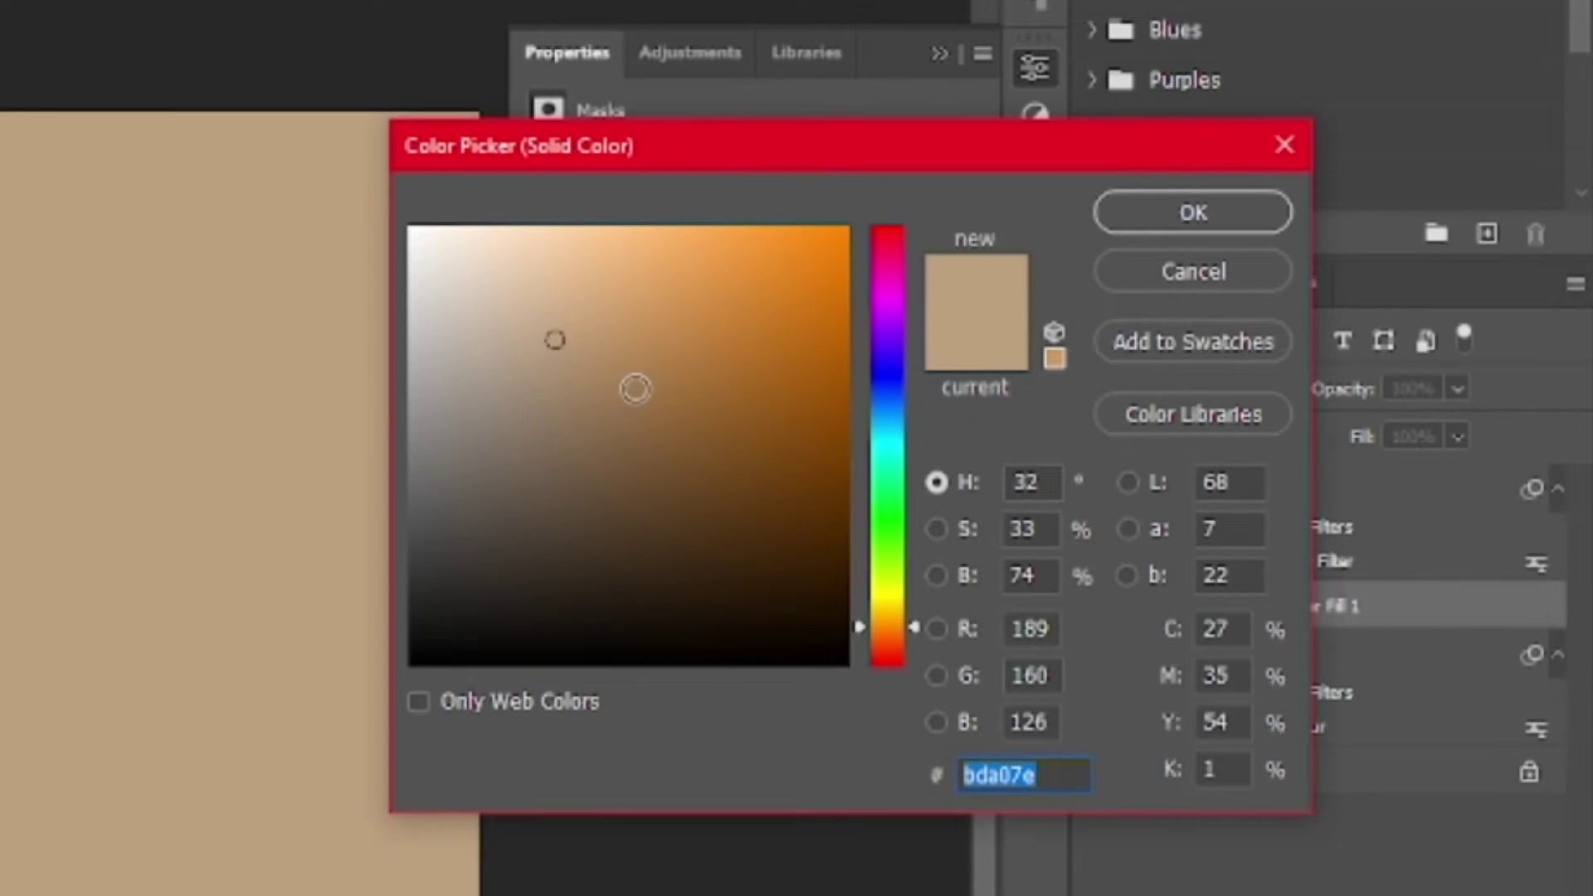
{"action": "mouse_move", "coordinate": [554, 340]}
{"action": "left_mouse_down"}
{"action": "mouse_move", "coordinate": [814, 218]}
{"action": "mouse_move", "coordinate": [848, 225]}
{"action": "left_mouse_up"}
{"action": "left_click_drag", "start_coordinate": [887, 475], "coordinate": [871, 355]}
{"action": "left_click", "coordinate": [1194, 213]}
Set the colour fill layer's blend mode to Multiply and change its colour to a brighter blue
{"action": "left_click", "coordinate": [1154, 389]}
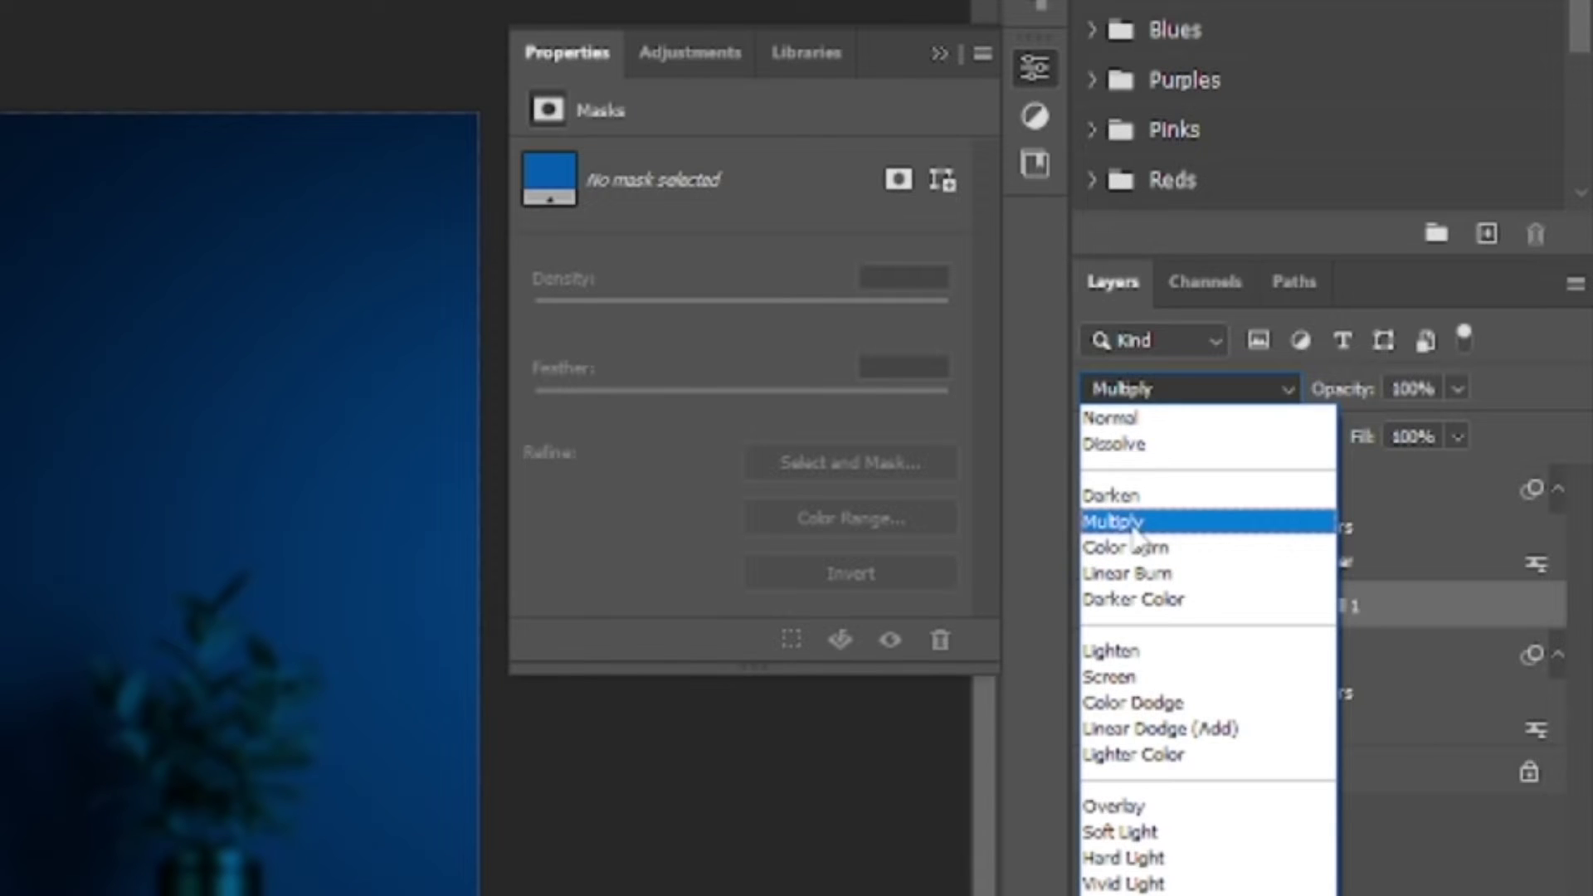
{"action": "left_click", "coordinate": [1135, 524]}
{"action": "double_click", "coordinate": [1159, 606]}
{"action": "mouse_move", "coordinate": [744, 395]}
{"action": "left_mouse_down"}
{"action": "mouse_move", "coordinate": [901, 222]}
{"action": "mouse_move", "coordinate": [903, 235]}
{"action": "mouse_move", "coordinate": [846, 247]}
{"action": "mouse_move", "coordinate": [863, 221]}
{"action": "left_mouse_up"}
{"action": "left_click", "coordinate": [1126, 220]}
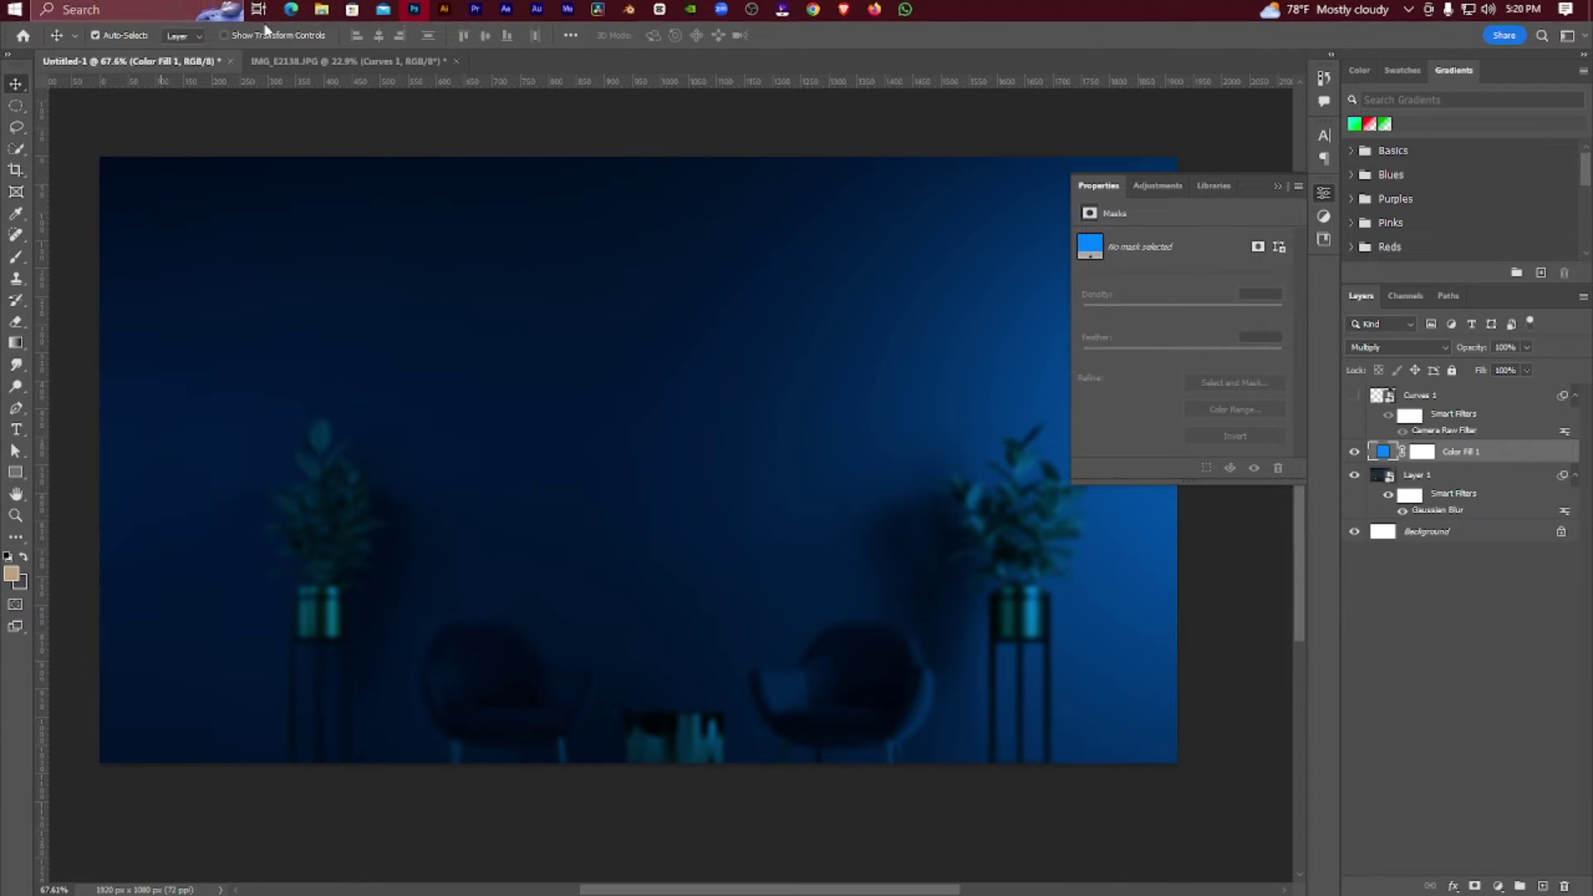
Open the INDEED 4K GFX Pack PSD from the Assets folder in Photoshop
{"action": "left_click", "coordinate": [321, 13]}
{"action": "left_click", "coordinate": [486, 254]}
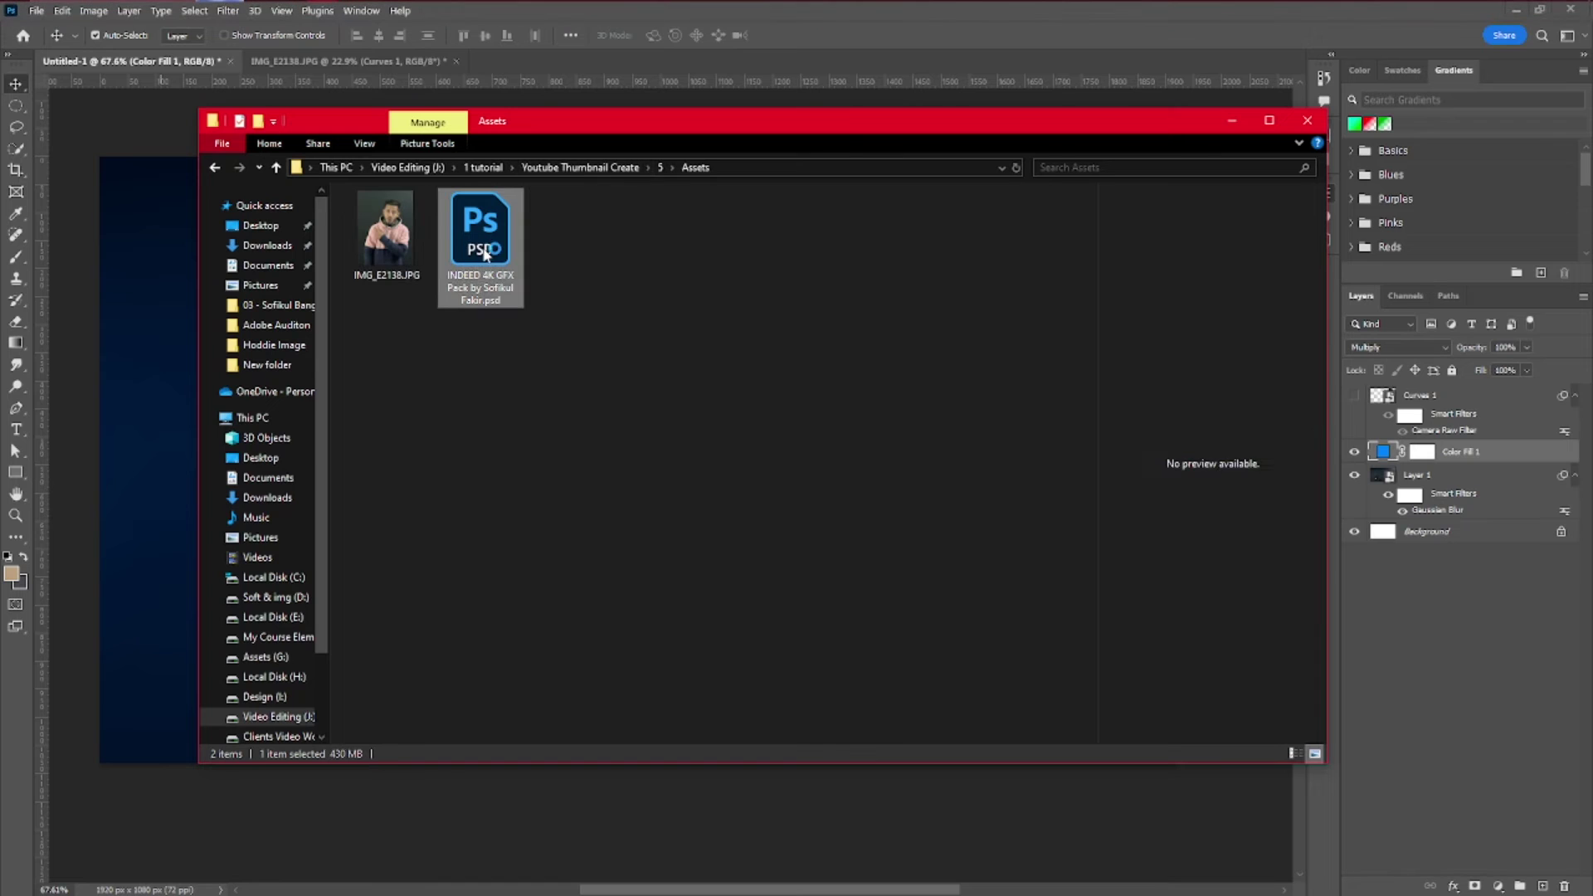
{"action": "double_click", "coordinate": [484, 250]}
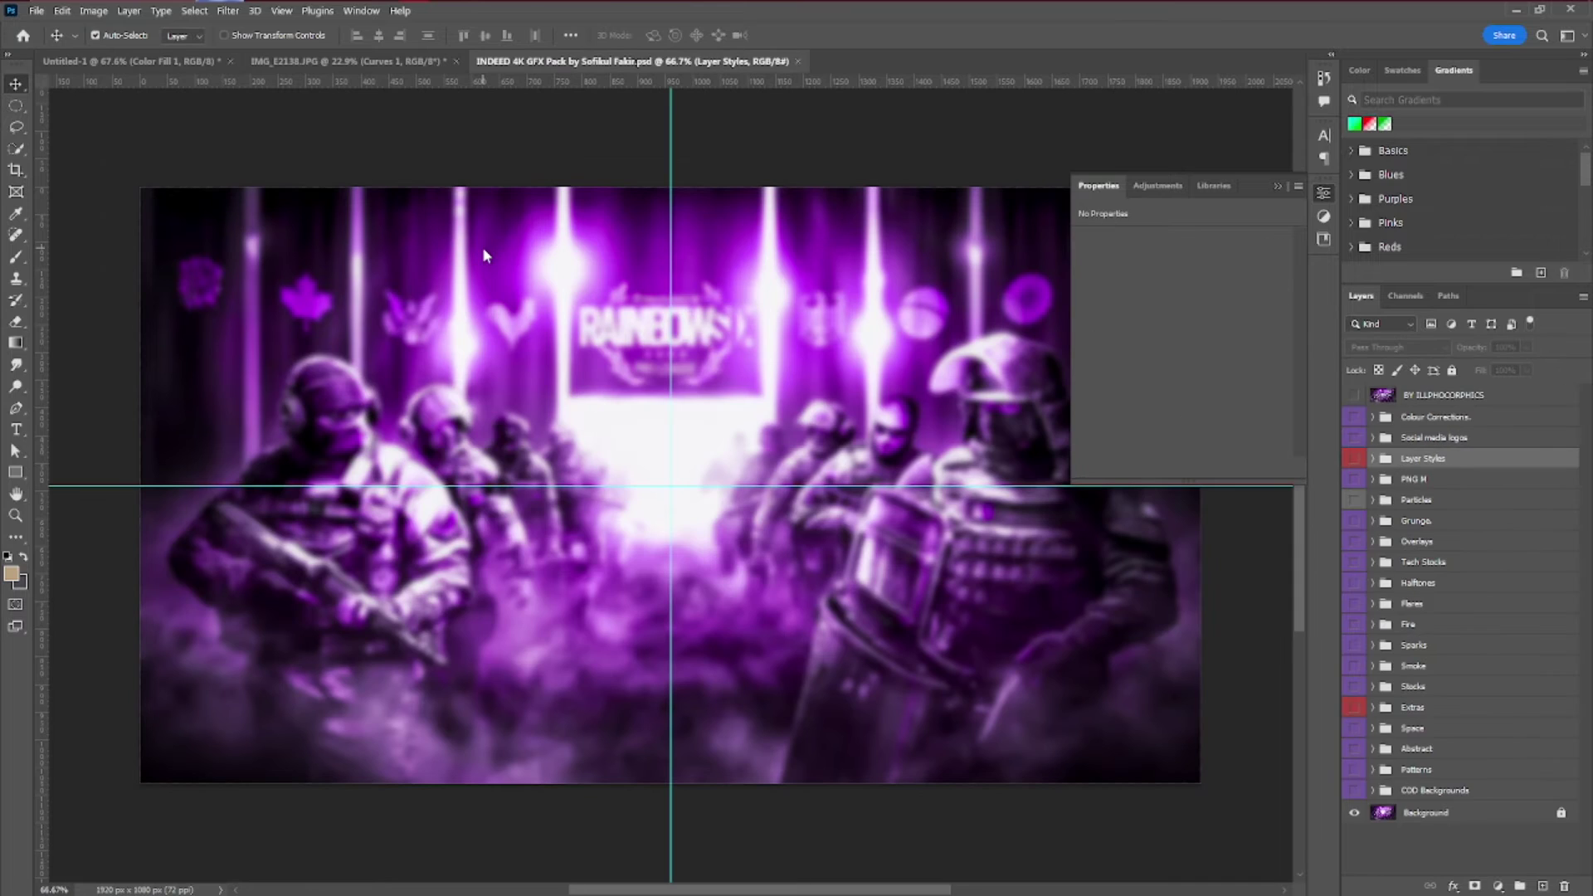
Preview the visuals in the pack's Extras group and copy the square dashed grid into Untitled-1 above the colour fill
{"action": "left_click", "coordinate": [1372, 708]}
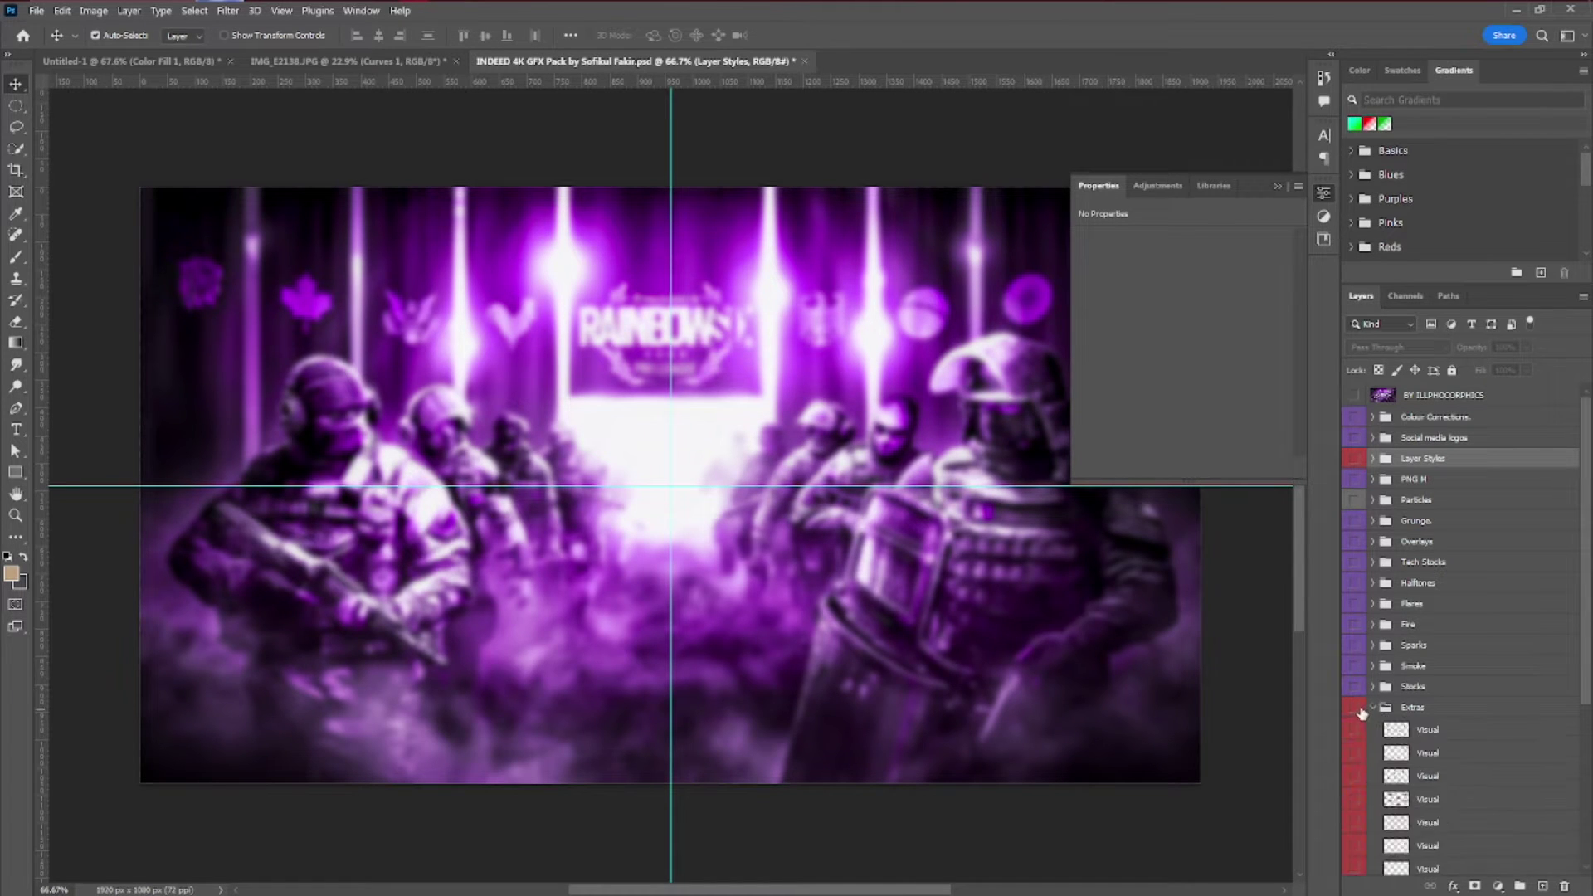
{"action": "scroll", "coordinate": [1369, 717], "scroll_direction": "down", "scroll_amount": 3}
{"action": "left_click", "coordinate": [1354, 685]}
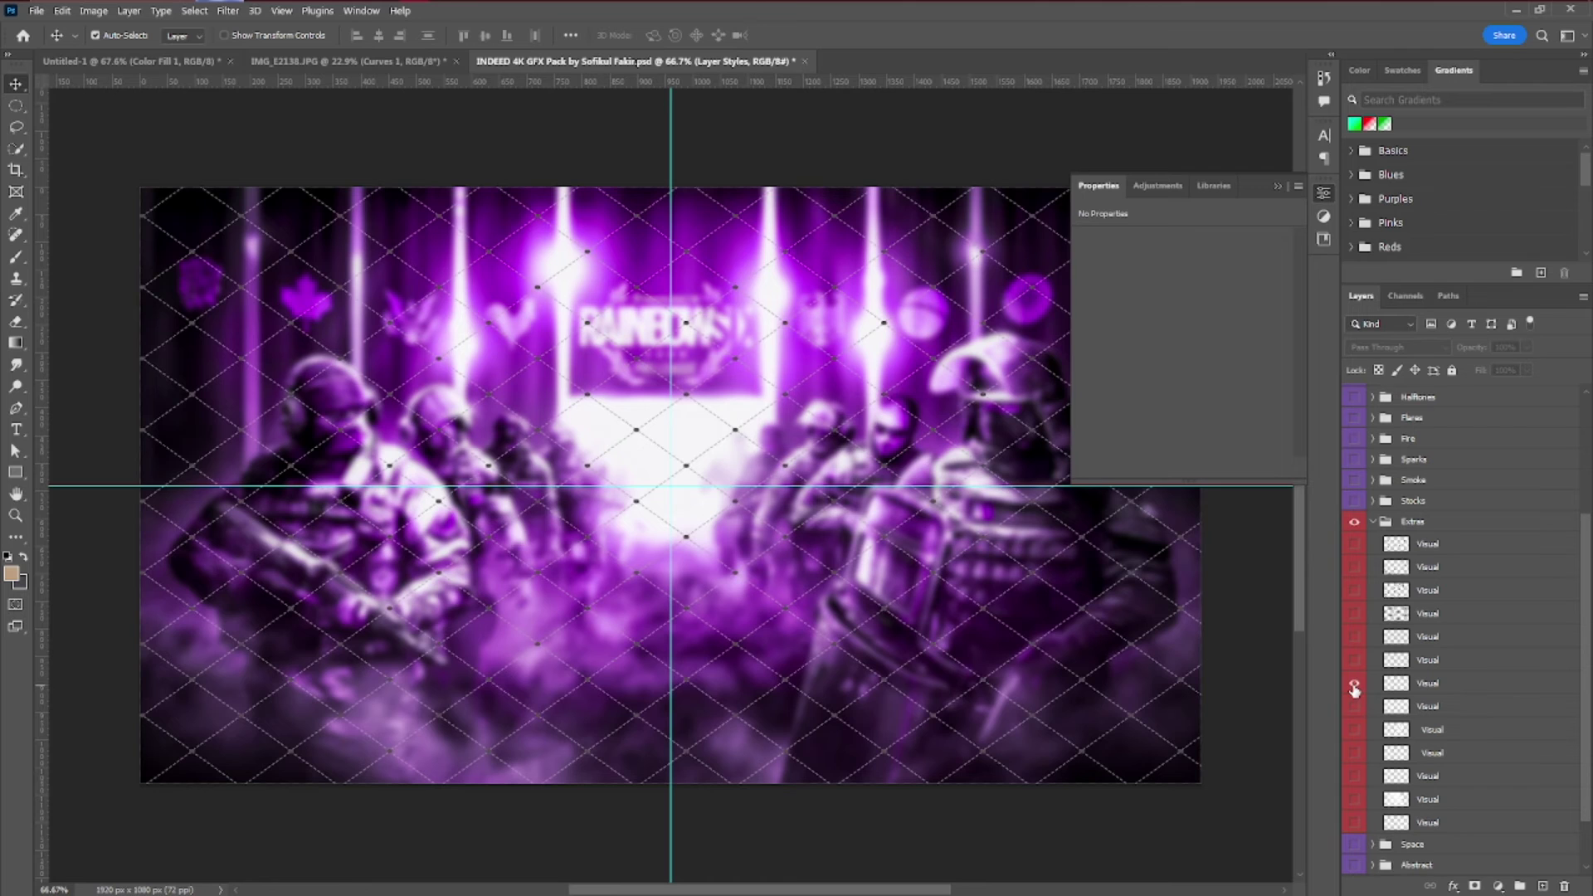
{"action": "left_click", "coordinate": [1354, 689]}
{"action": "left_click", "coordinate": [1354, 706]}
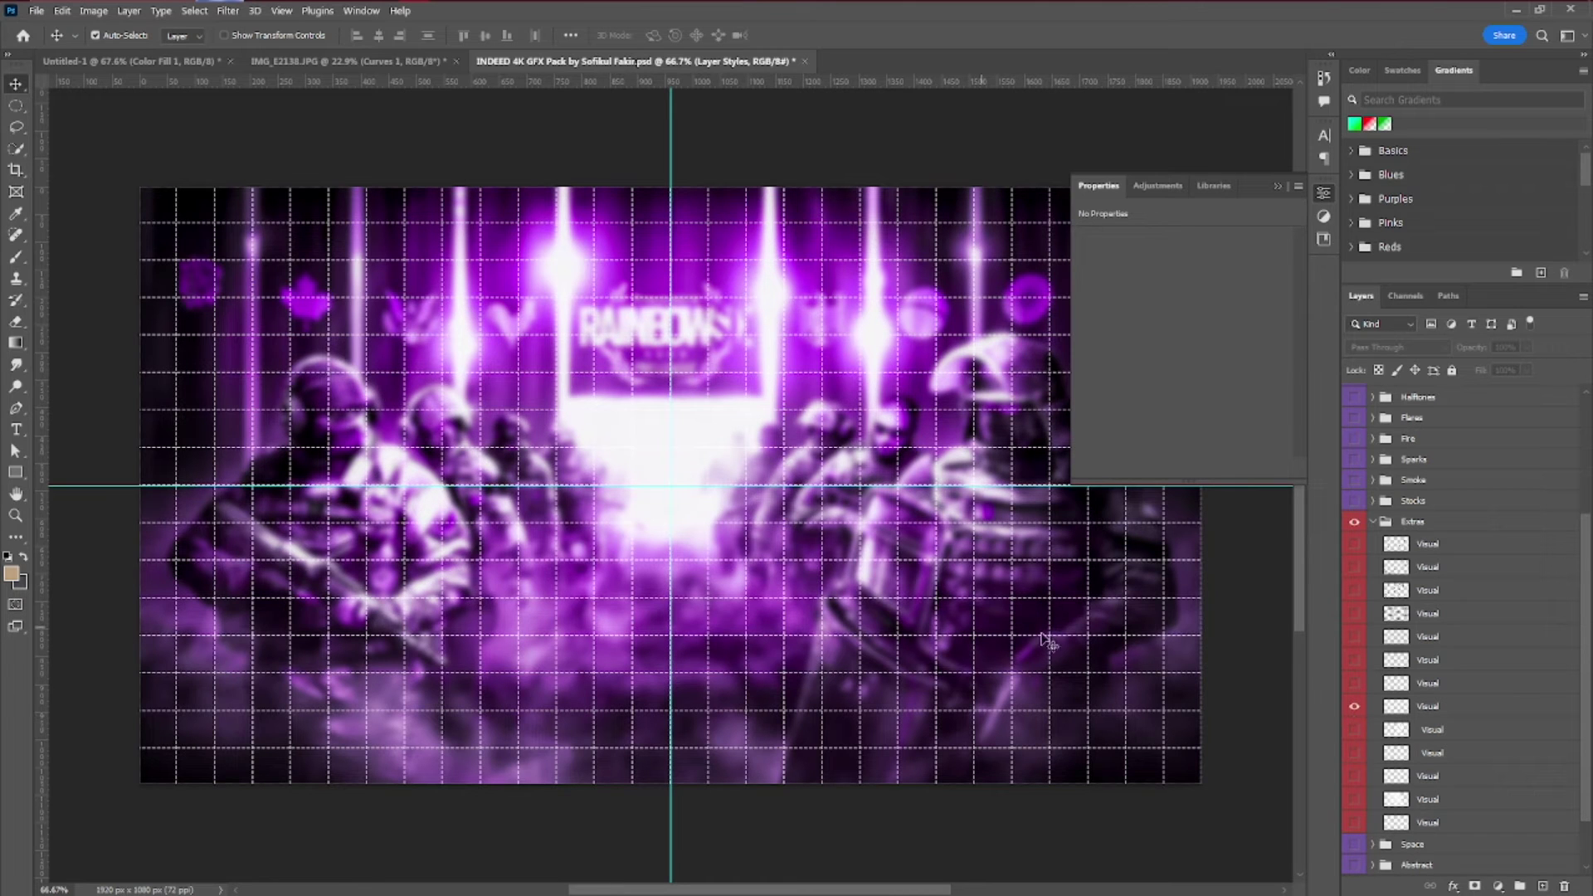
{"action": "left_click_drag", "start_coordinate": [1474, 713], "coordinate": [694, 544]}
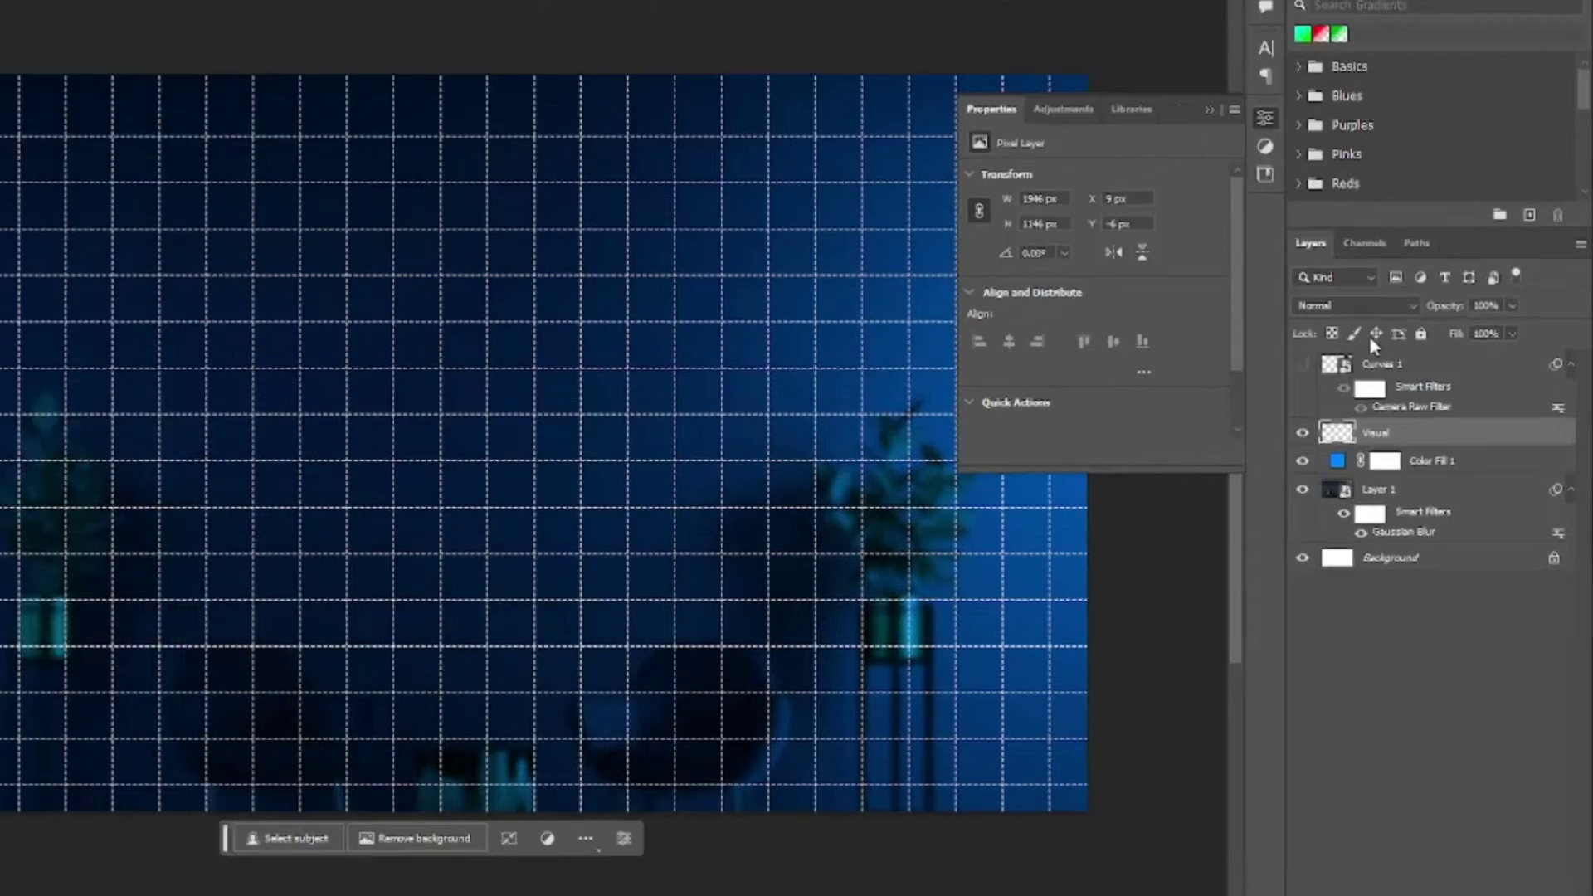
Set the grid layer's blend mode to Overlay and collapse the Properties panel
{"action": "left_click", "coordinate": [1405, 347]}
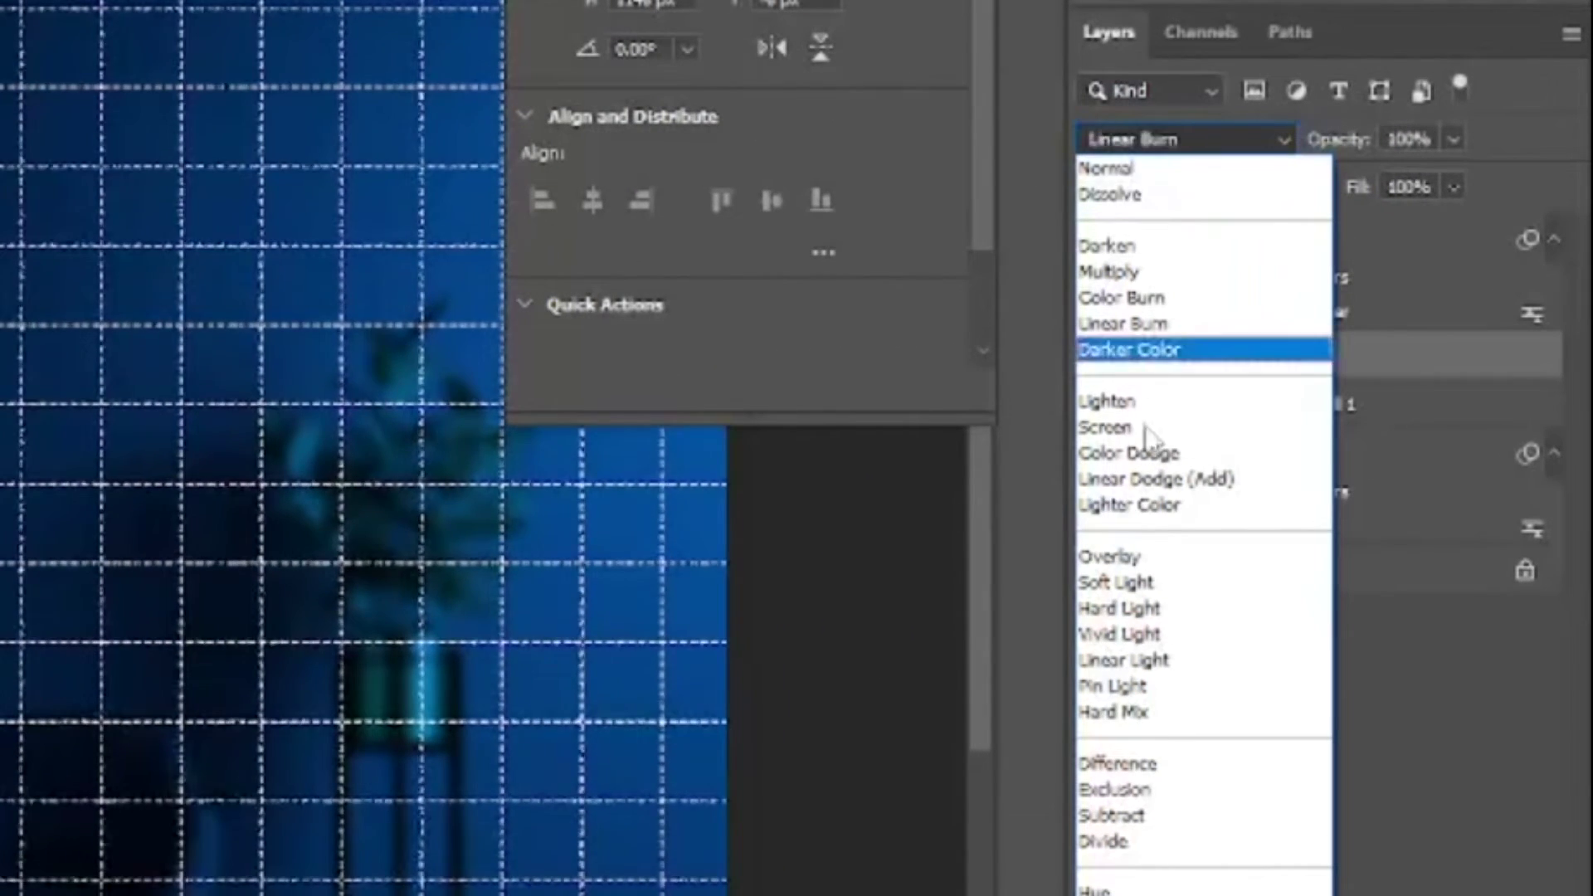
{"action": "left_click", "coordinate": [1112, 556]}
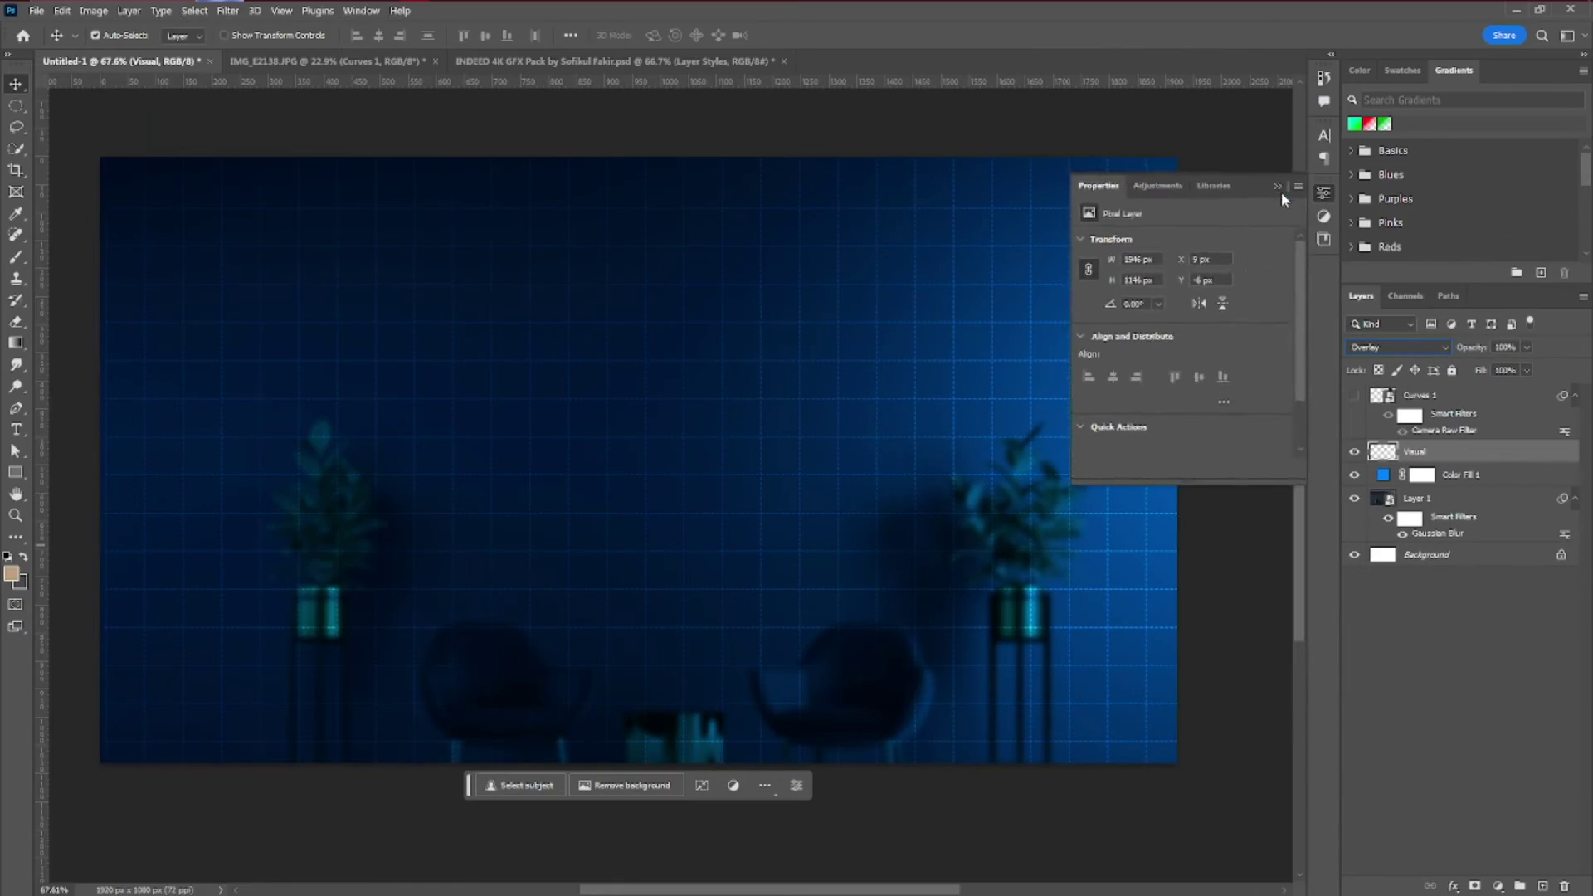
{"action": "left_click", "coordinate": [1279, 188]}
Show the man's Curves 1 layer again and move him slightly down on the canvas
{"action": "left_click", "coordinate": [1354, 397]}
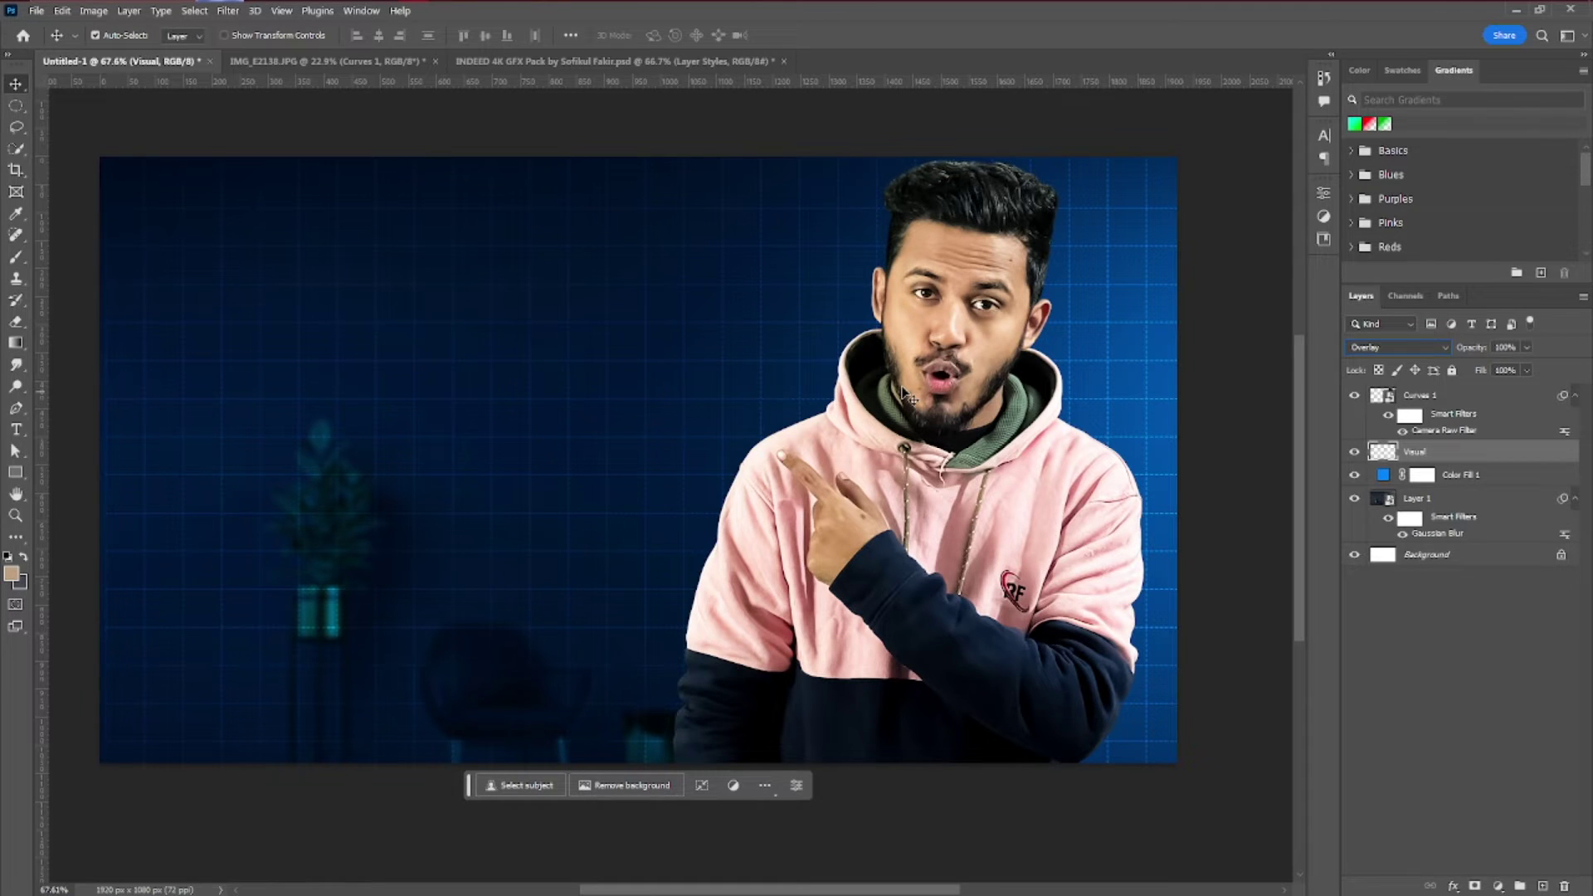
{"action": "left_click_drag", "start_coordinate": [931, 434], "coordinate": [932, 447]}
{"action": "scroll", "coordinate": [462, 430], "scroll_direction": "down", "scroll_amount": 2}
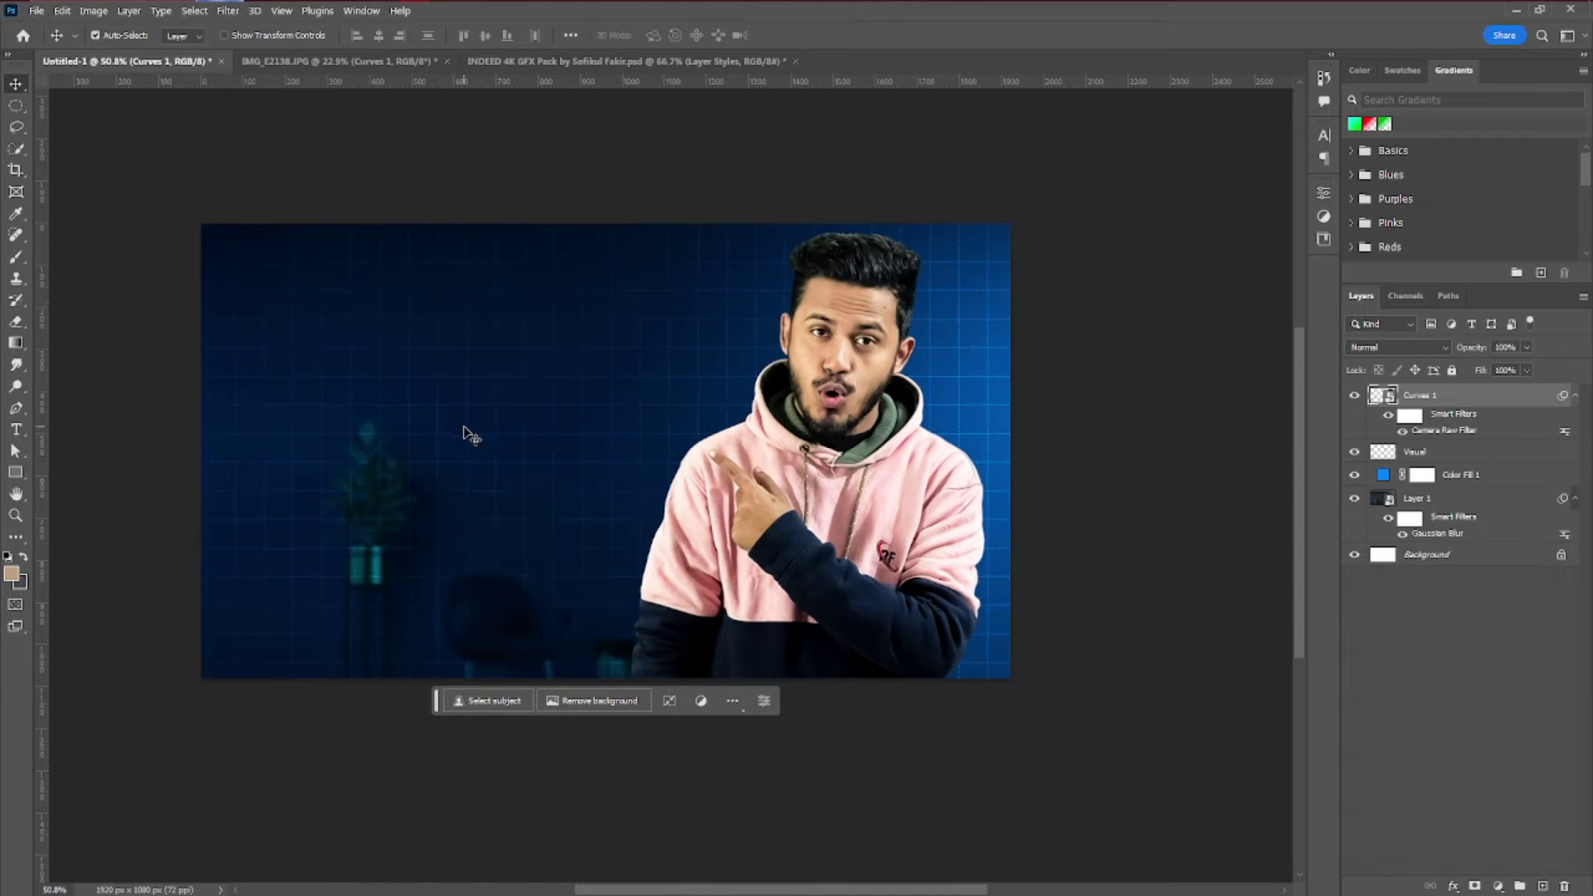
{"action": "scroll", "coordinate": [336, 456], "scroll_direction": "up", "scroll_amount": 1}
On a new layer above the grid, brush the canvas's left area with a large soft 28% opacity brush in blue sampled beside the man
{"action": "left_click", "coordinate": [1459, 457]}
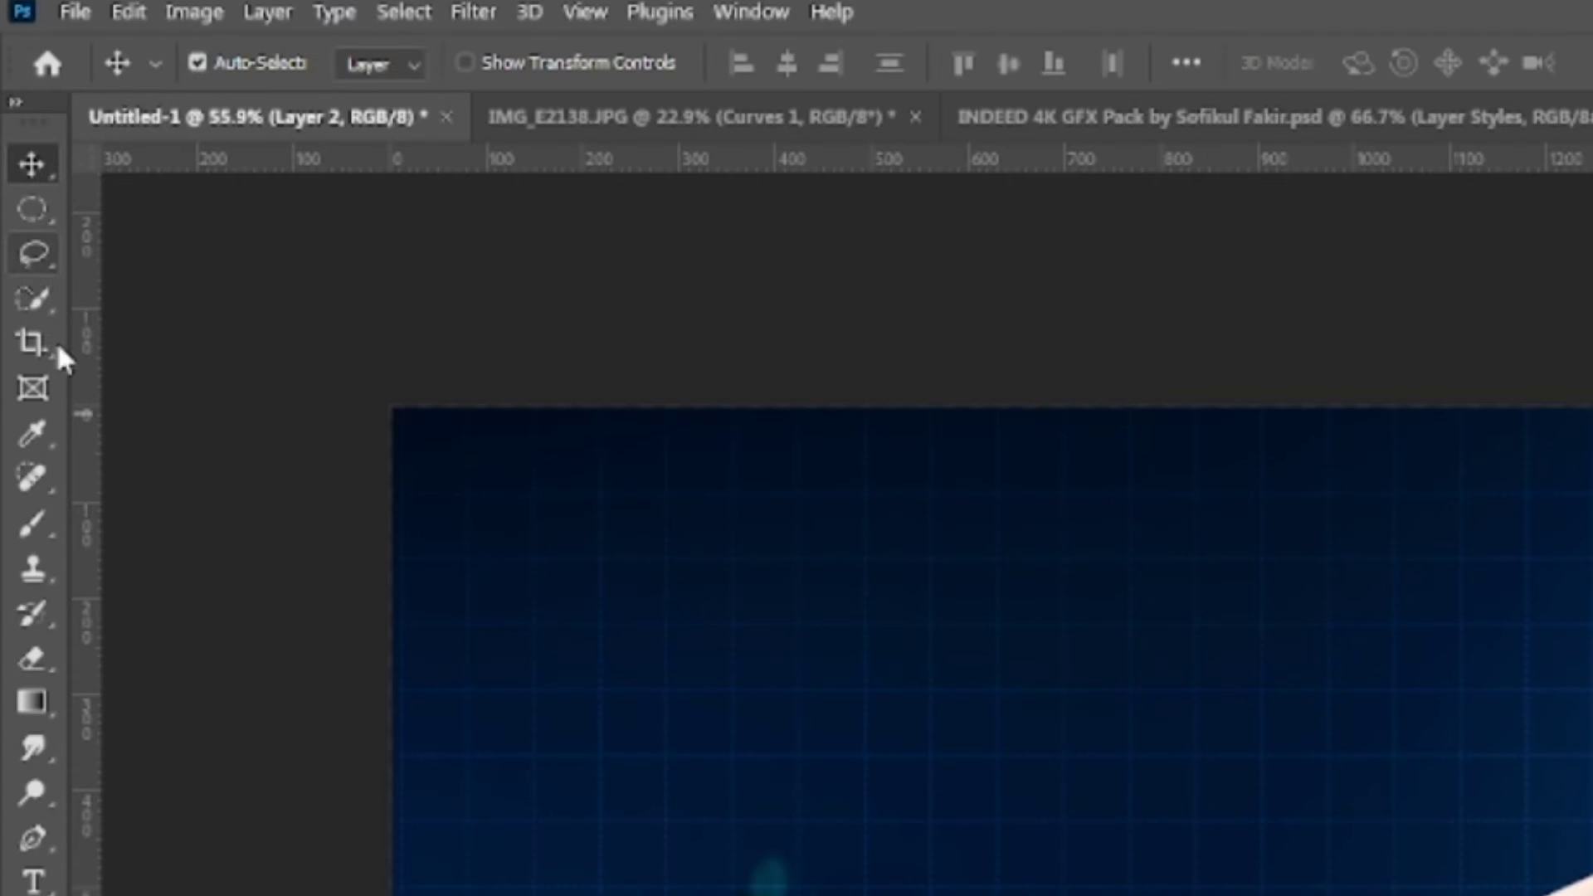
{"action": "left_click", "coordinate": [25, 529]}
{"action": "mouse_move", "coordinate": [938, 605]}
{"action": "left_mouse_down"}
{"action": "mouse_move", "coordinate": [1137, 674]}
{"action": "mouse_move", "coordinate": [1312, 678]}
{"action": "left_mouse_up"}
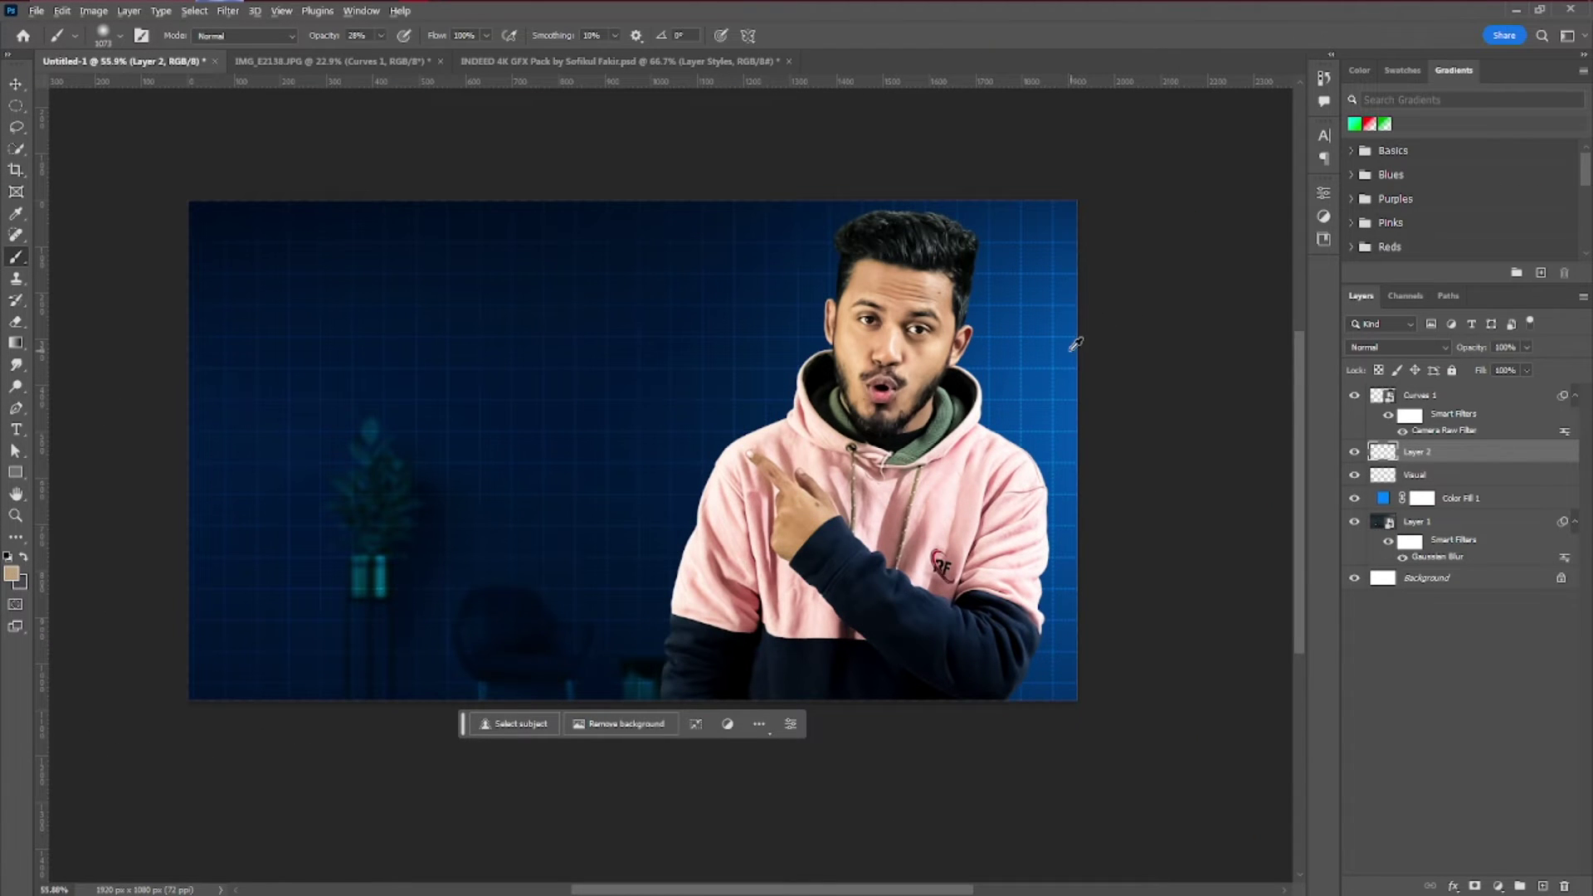
{"action": "left_click", "coordinate": [1071, 351], "text": "alt"}
{"action": "scroll", "coordinate": [425, 379], "scroll_direction": "down", "scroll_amount": 3}
{"action": "left_click_drag", "start_coordinate": [391, 365], "coordinate": [489, 365]}
{"action": "left_click_drag", "start_coordinate": [325, 379], "coordinate": [393, 380]}
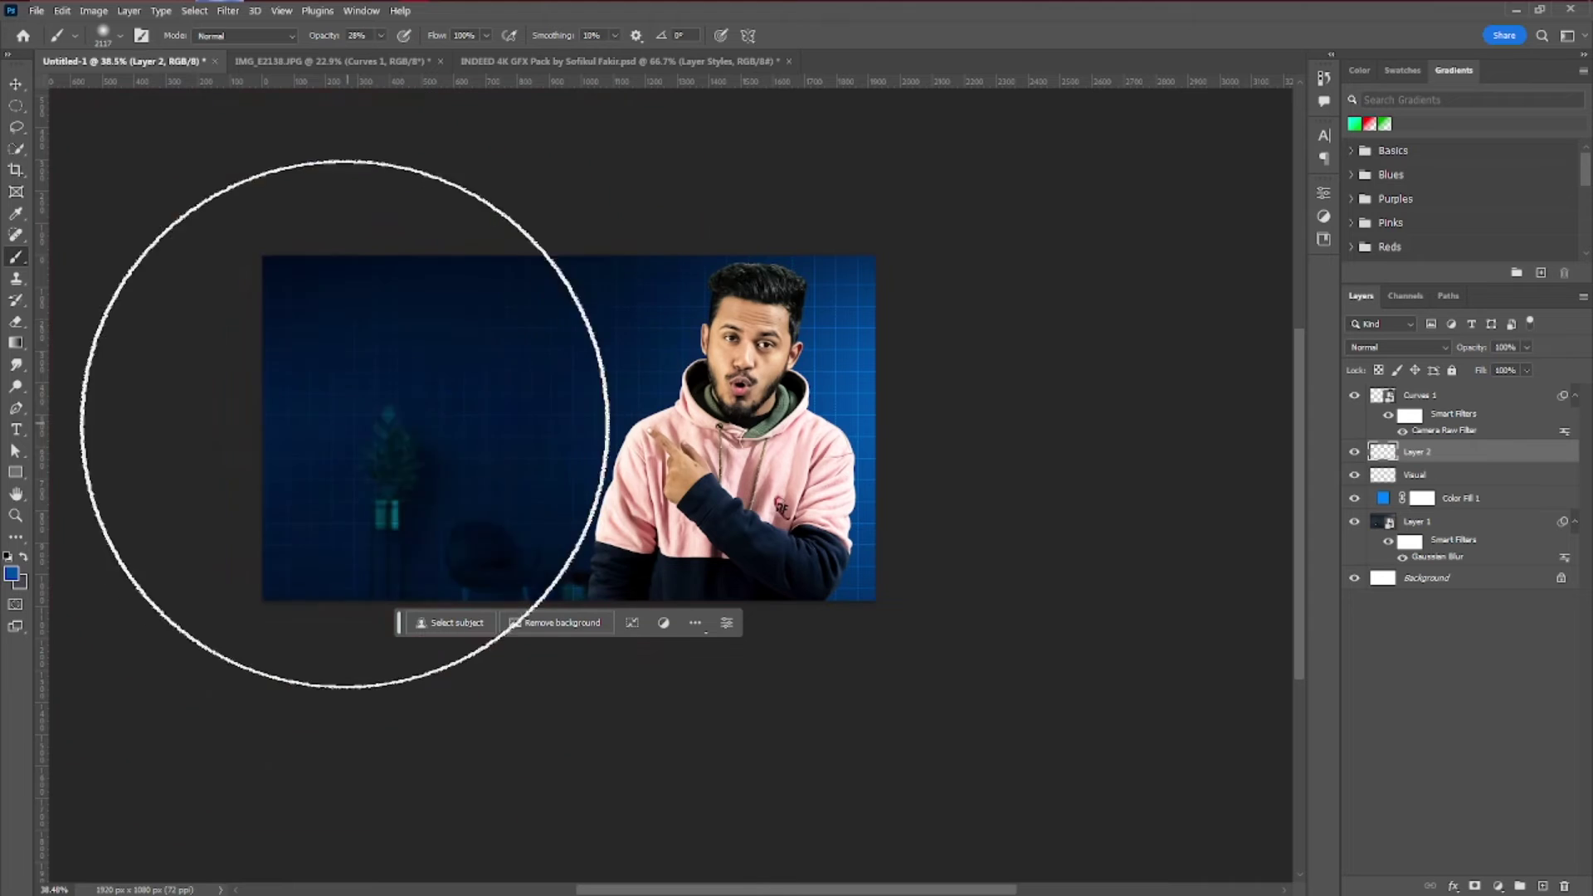
{"action": "key", "text": "v"}
{"action": "scroll", "coordinate": [188, 341], "scroll_direction": "up", "scroll_amount": 4, "text": "alt"}
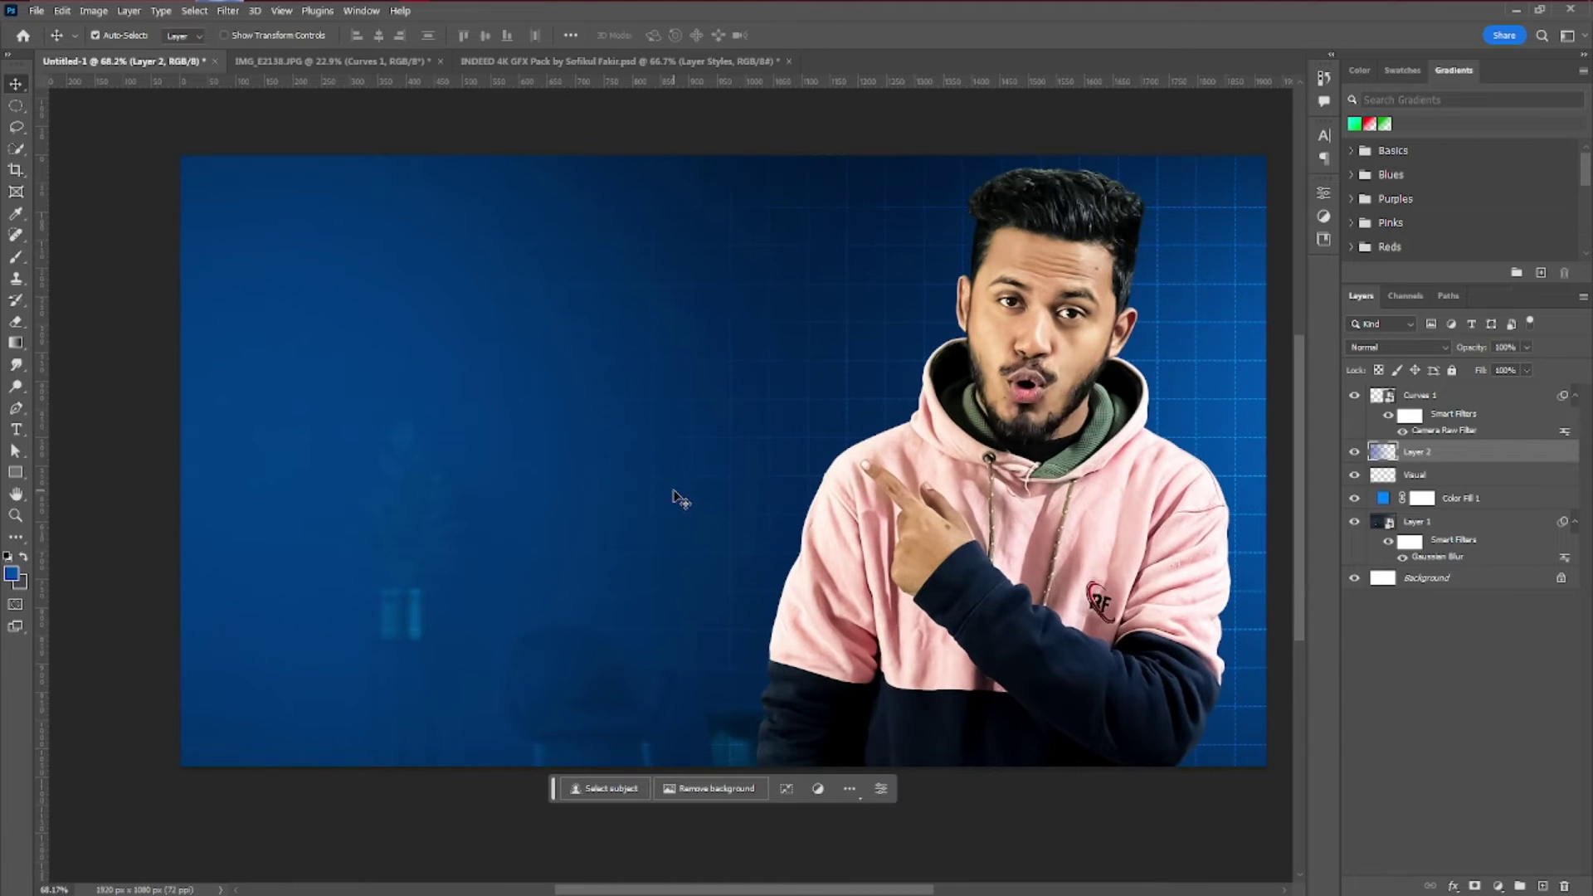
{"action": "scroll", "coordinate": [623, 498], "scroll_direction": "down", "scroll_amount": 2, "text": "alt"}
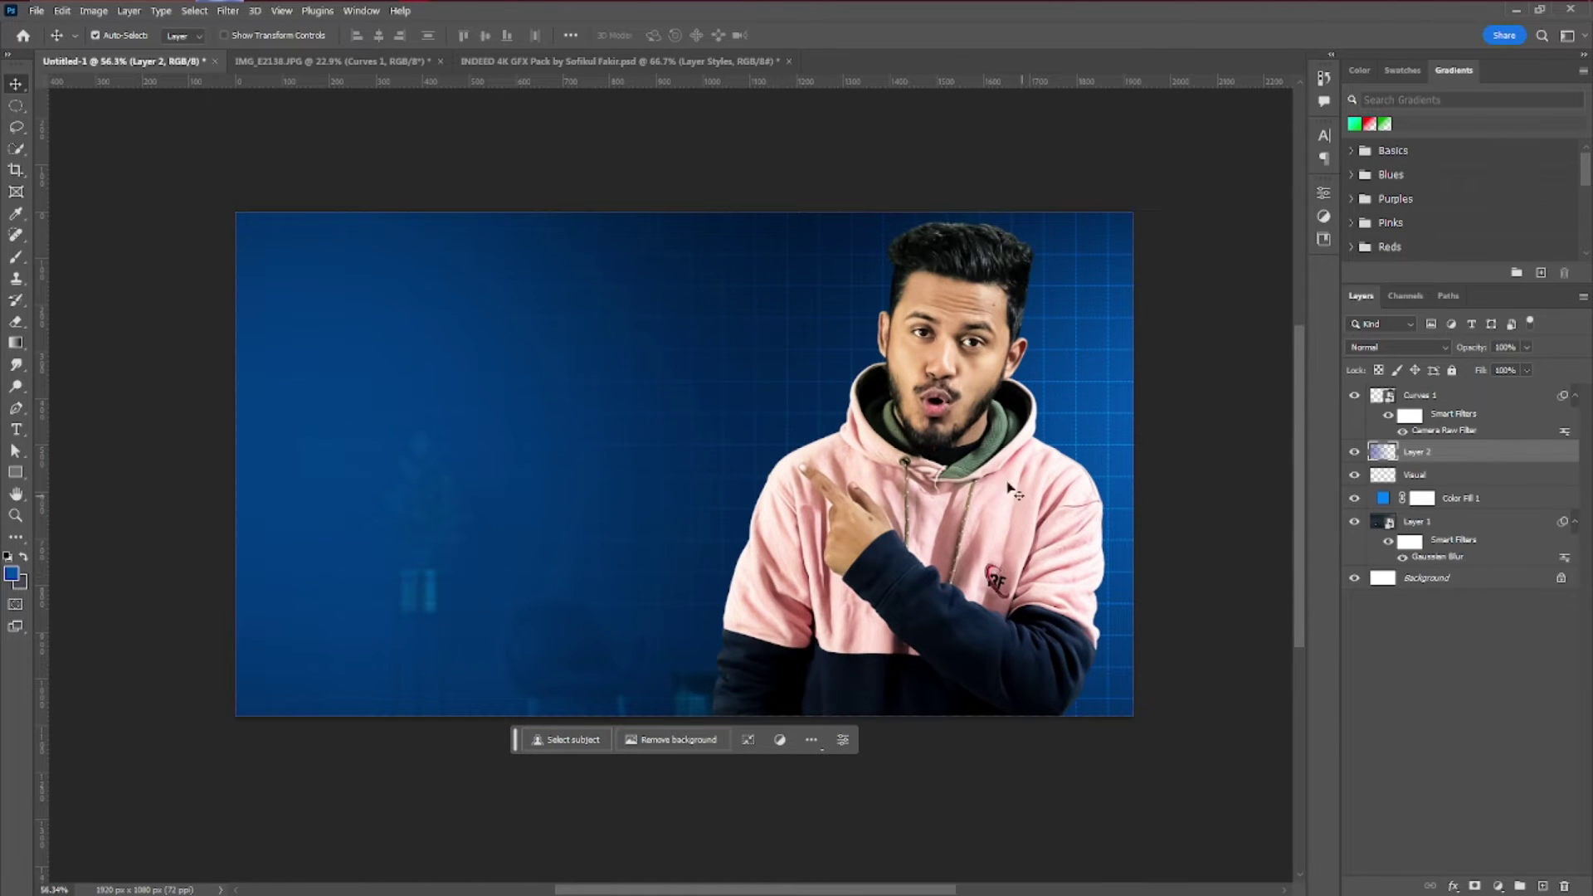
Add a new layer directly below the man's layer and fill it with black
{"action": "scroll", "coordinate": [991, 575], "scroll_direction": "up", "scroll_amount": 1}
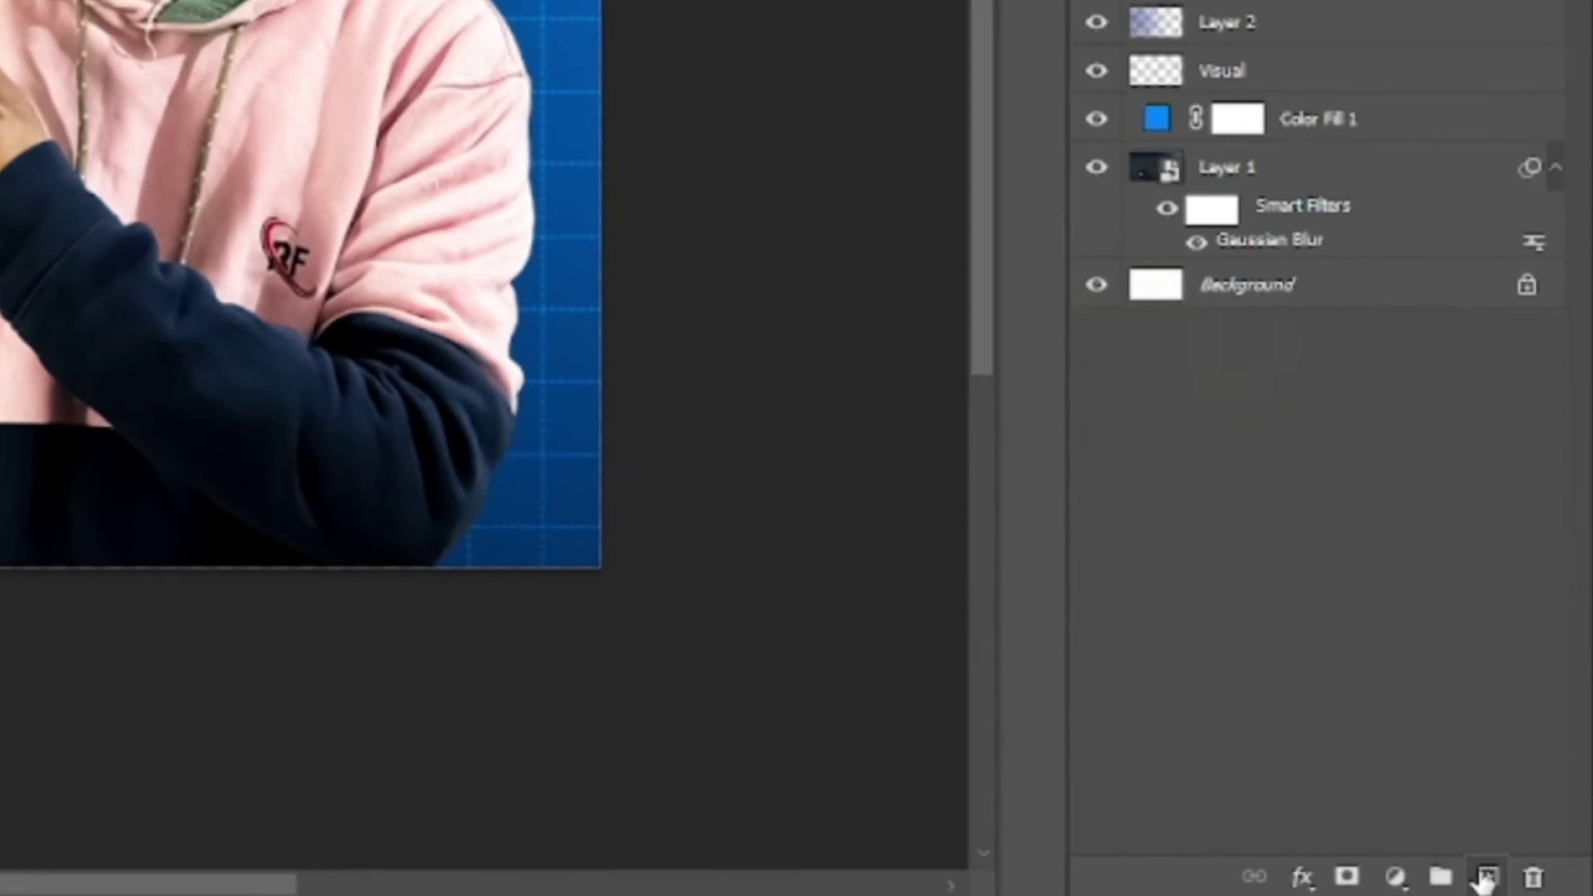
{"action": "left_click", "coordinate": [1543, 886]}
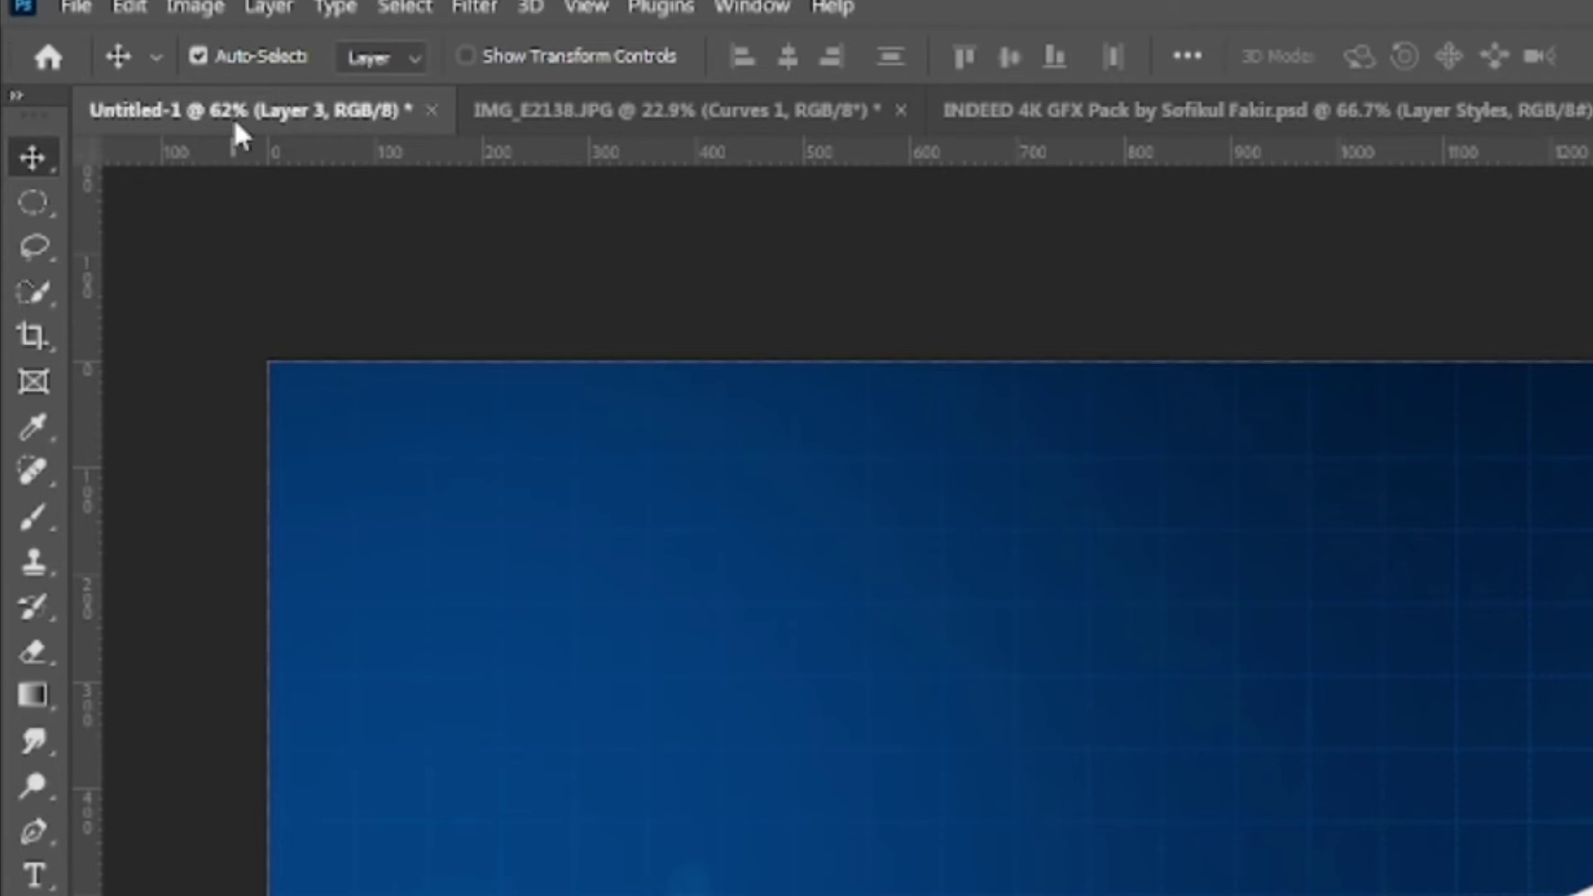
{"action": "left_click", "coordinate": [131, 7]}
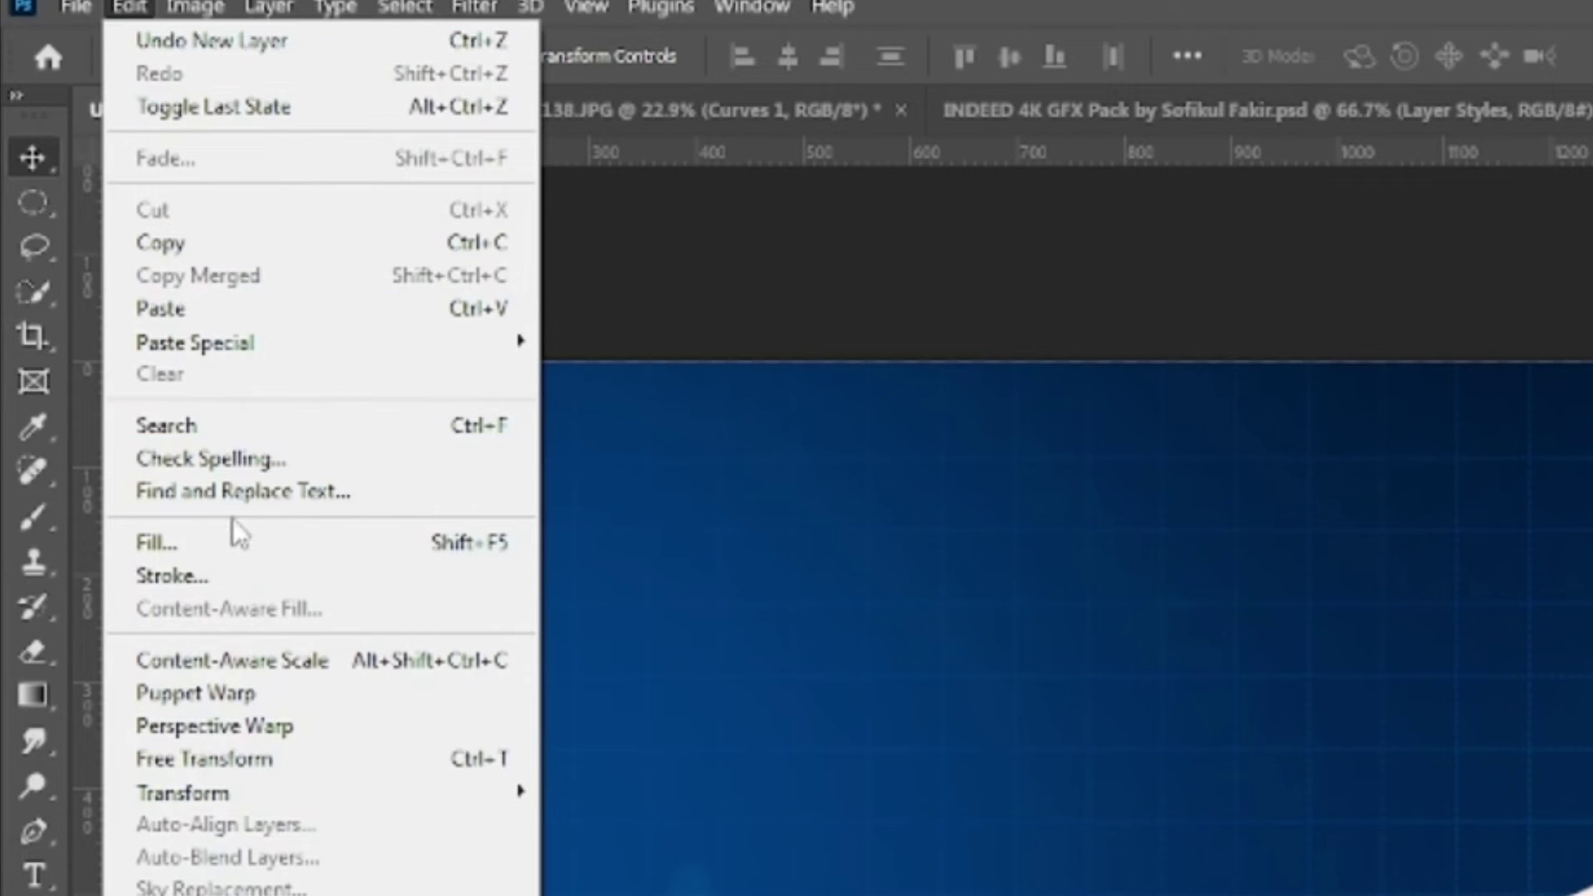
{"action": "left_click", "coordinate": [229, 541]}
{"action": "left_click", "coordinate": [726, 348]}
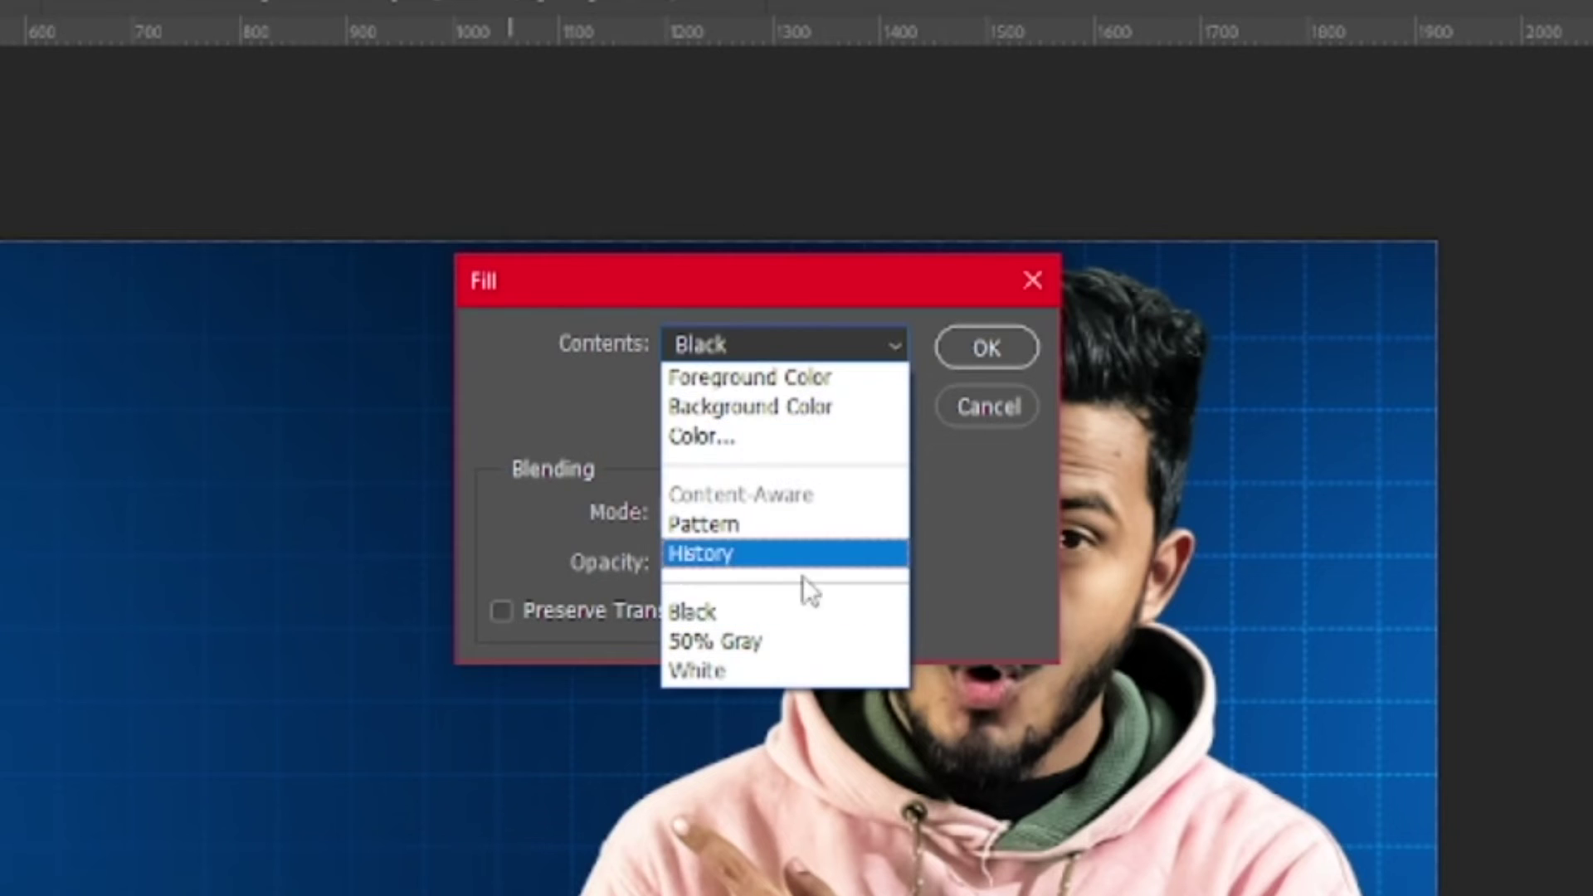
{"action": "left_click", "coordinate": [737, 618]}
{"action": "left_click", "coordinate": [985, 347]}
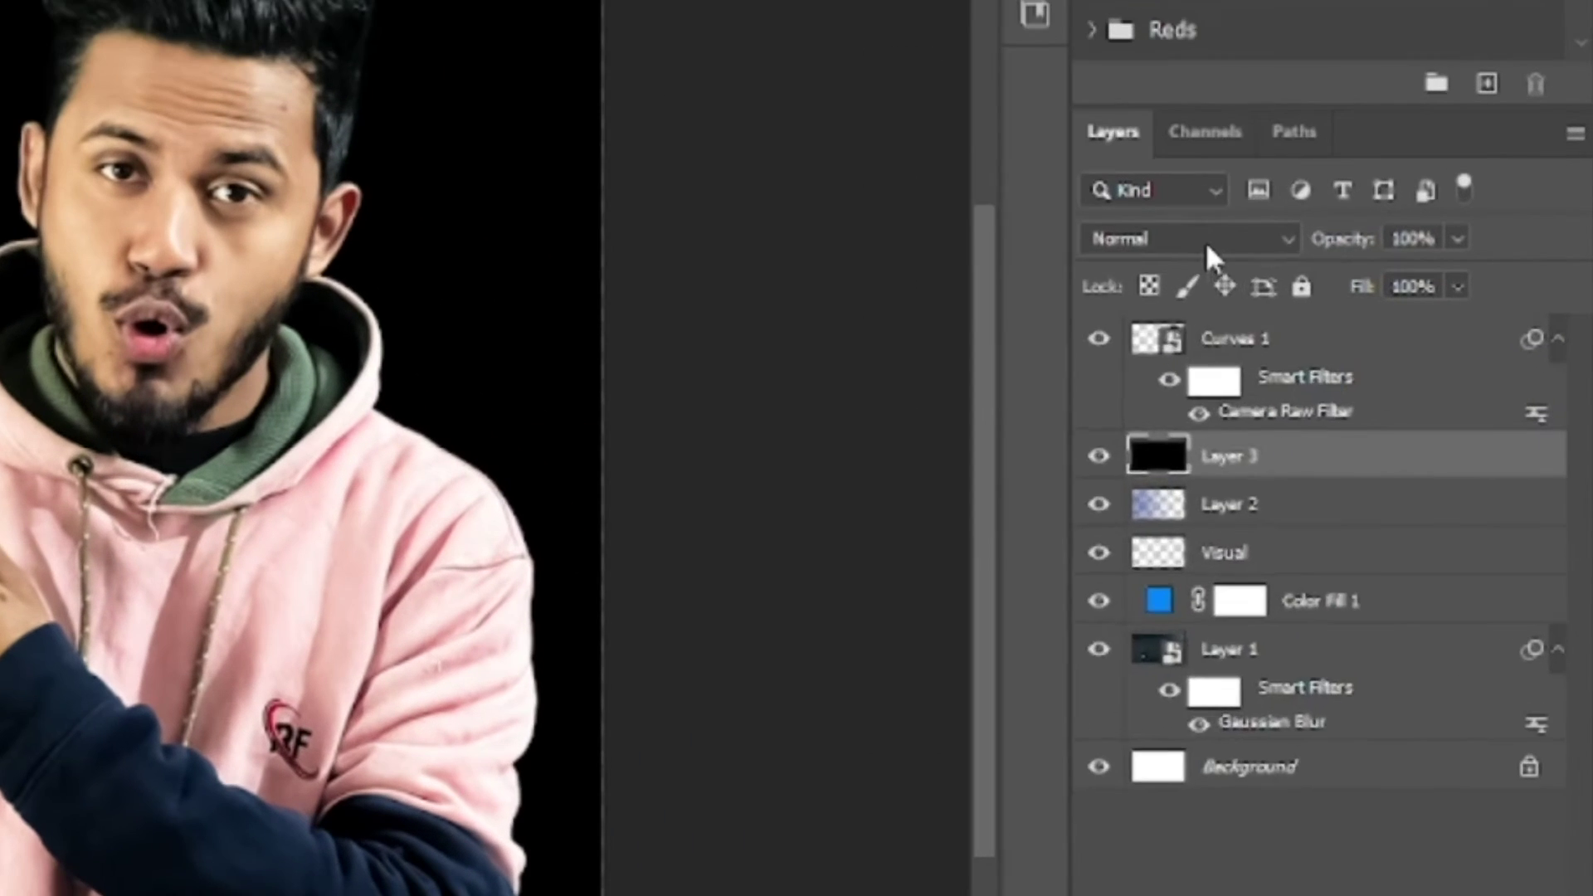
Set the black layer to a lightening blend mode that drops out its black, and clip a new empty layer to it
{"action": "left_click", "coordinate": [1405, 349]}
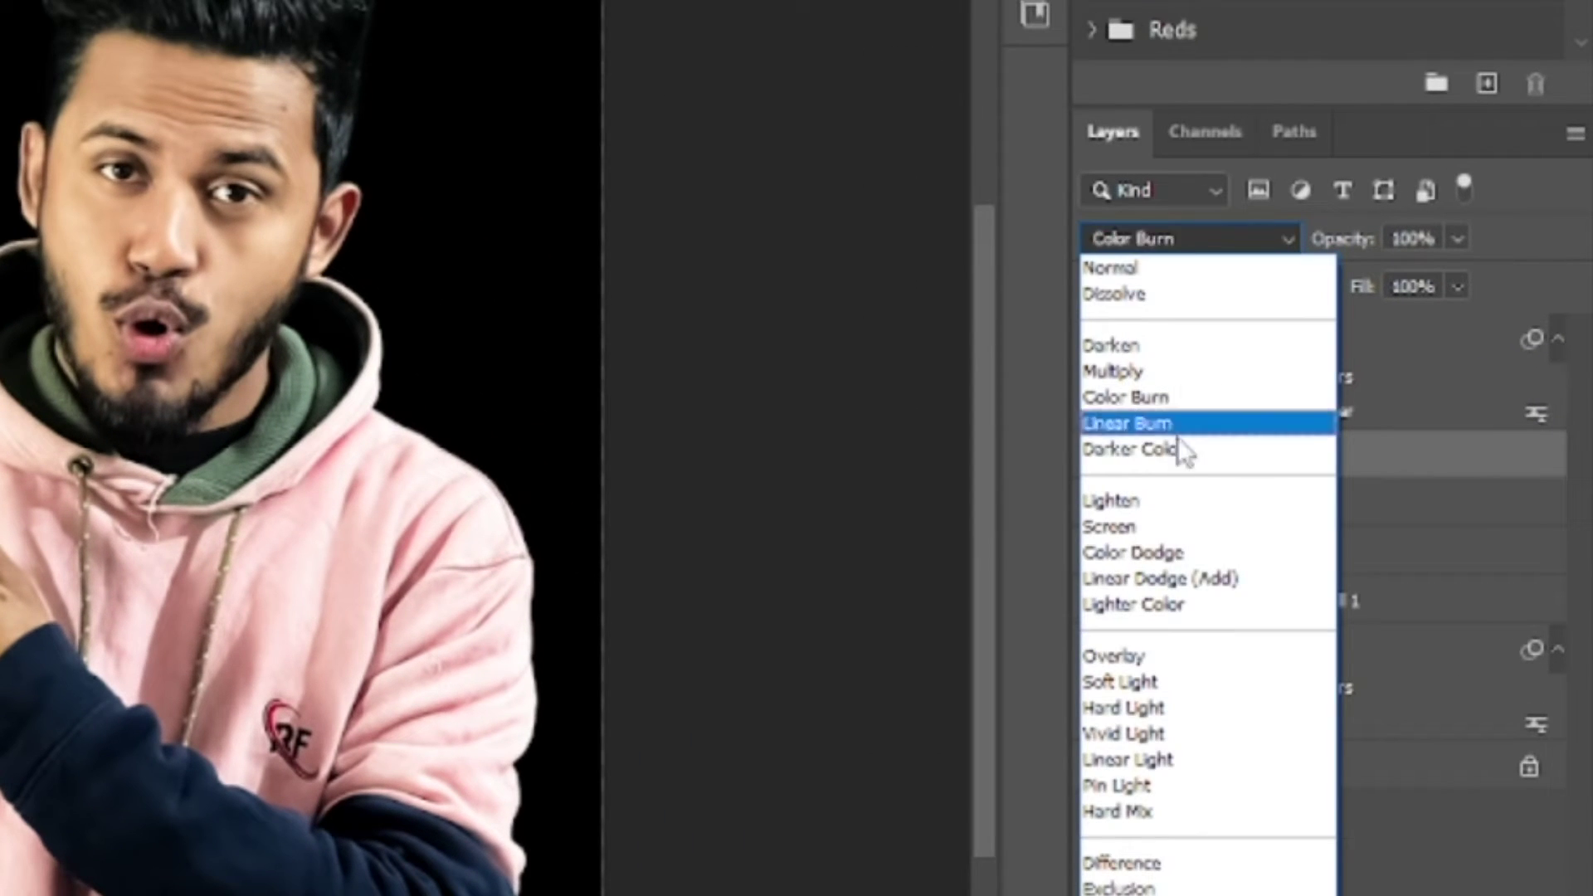
{"action": "left_click", "coordinate": [1365, 485]}
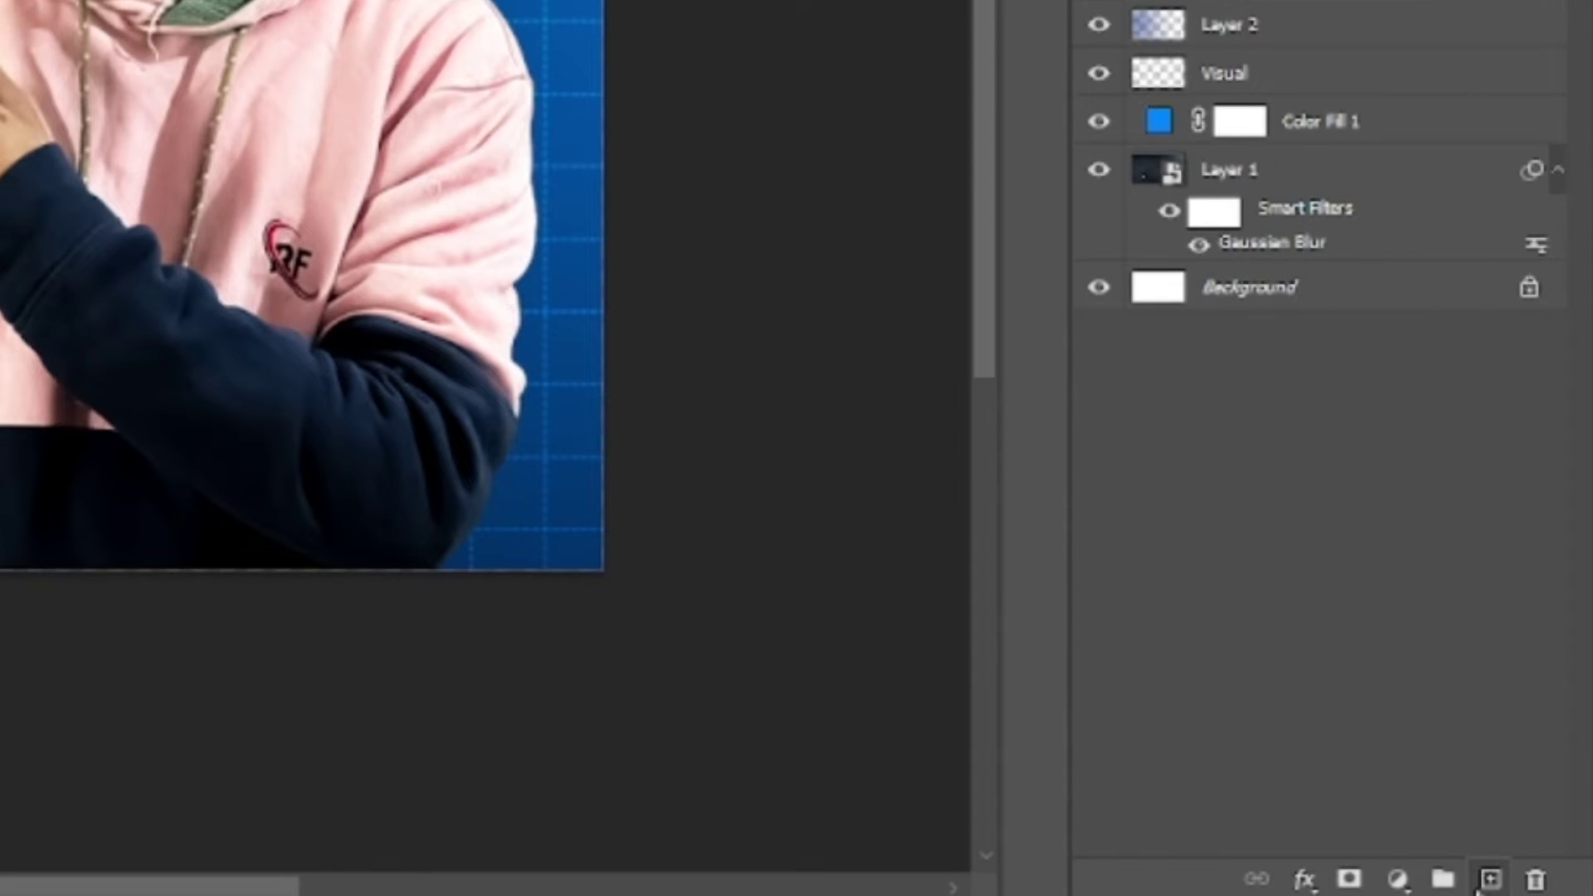
{"action": "left_click", "coordinate": [1489, 880]}
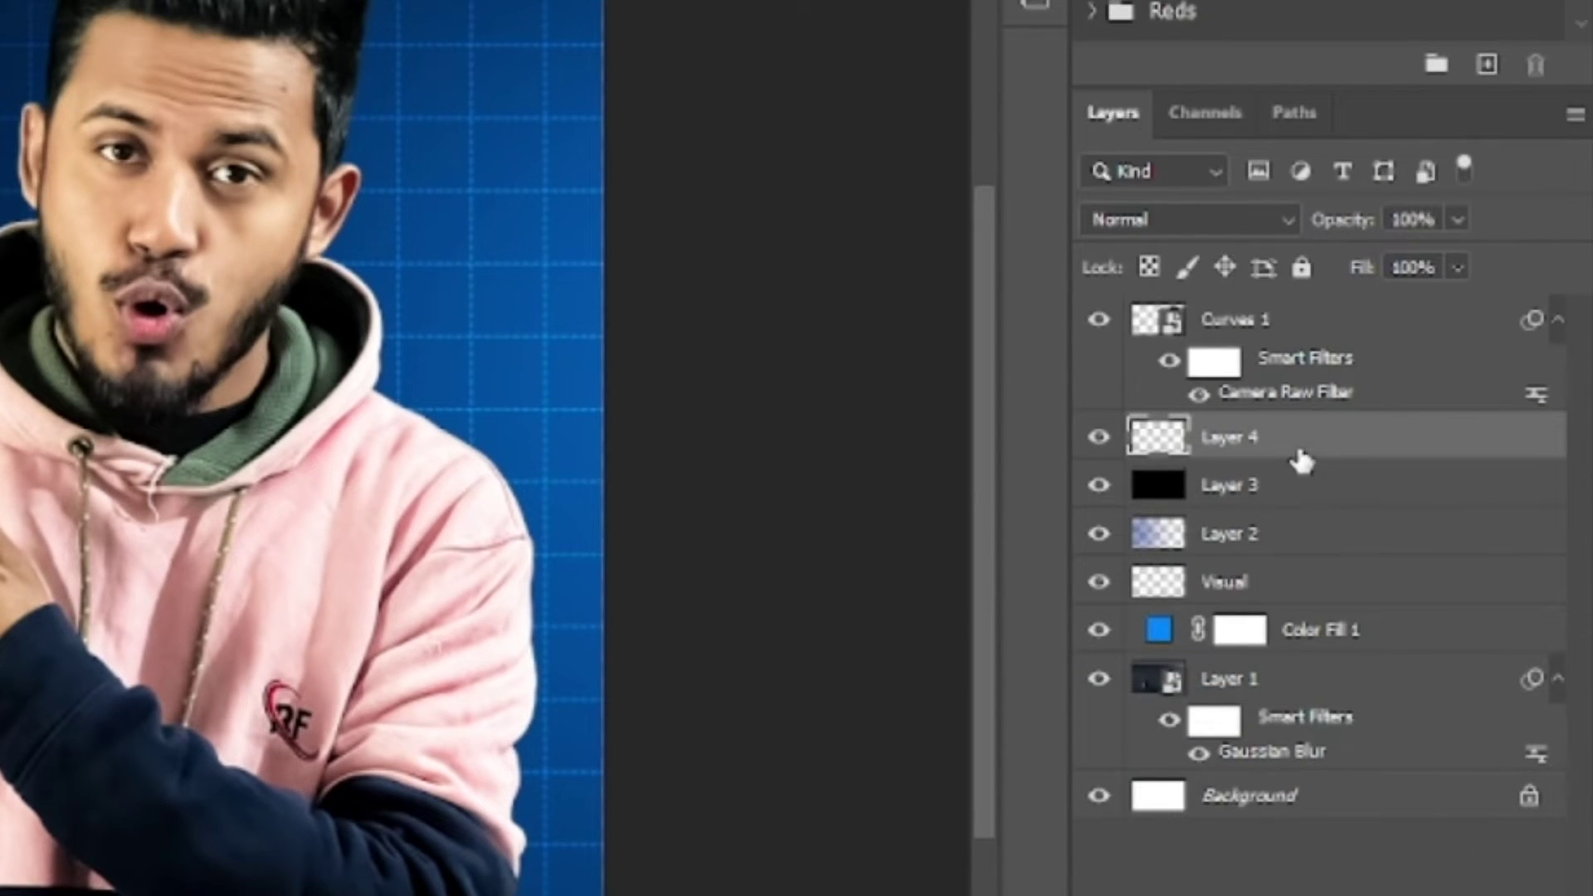
{"action": "right_click", "coordinate": [1303, 448]}
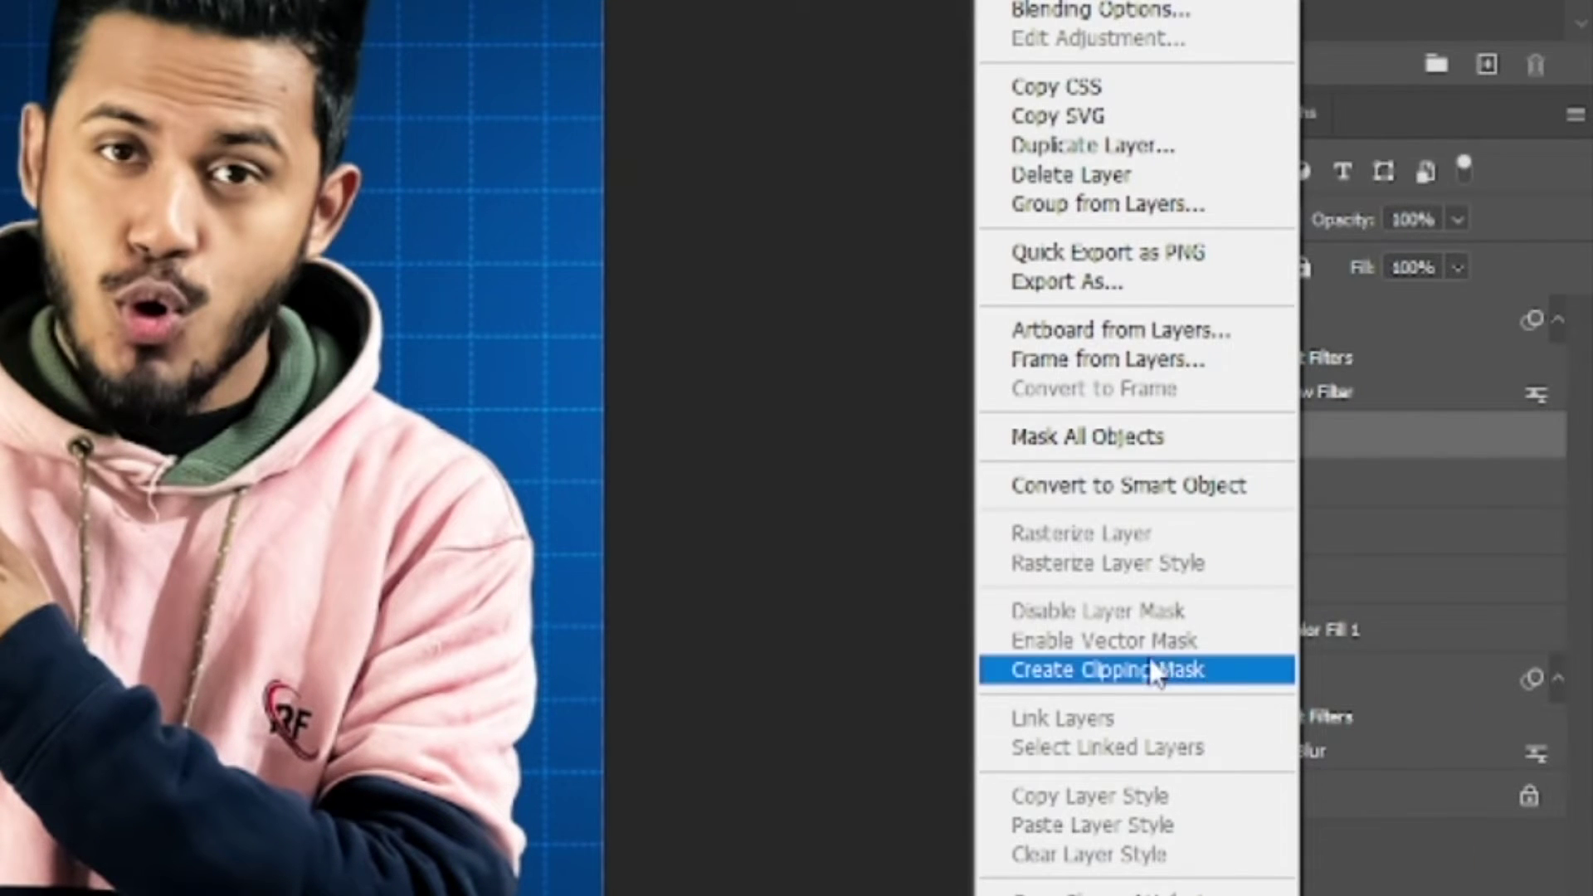
{"action": "left_click", "coordinate": [1228, 664]}
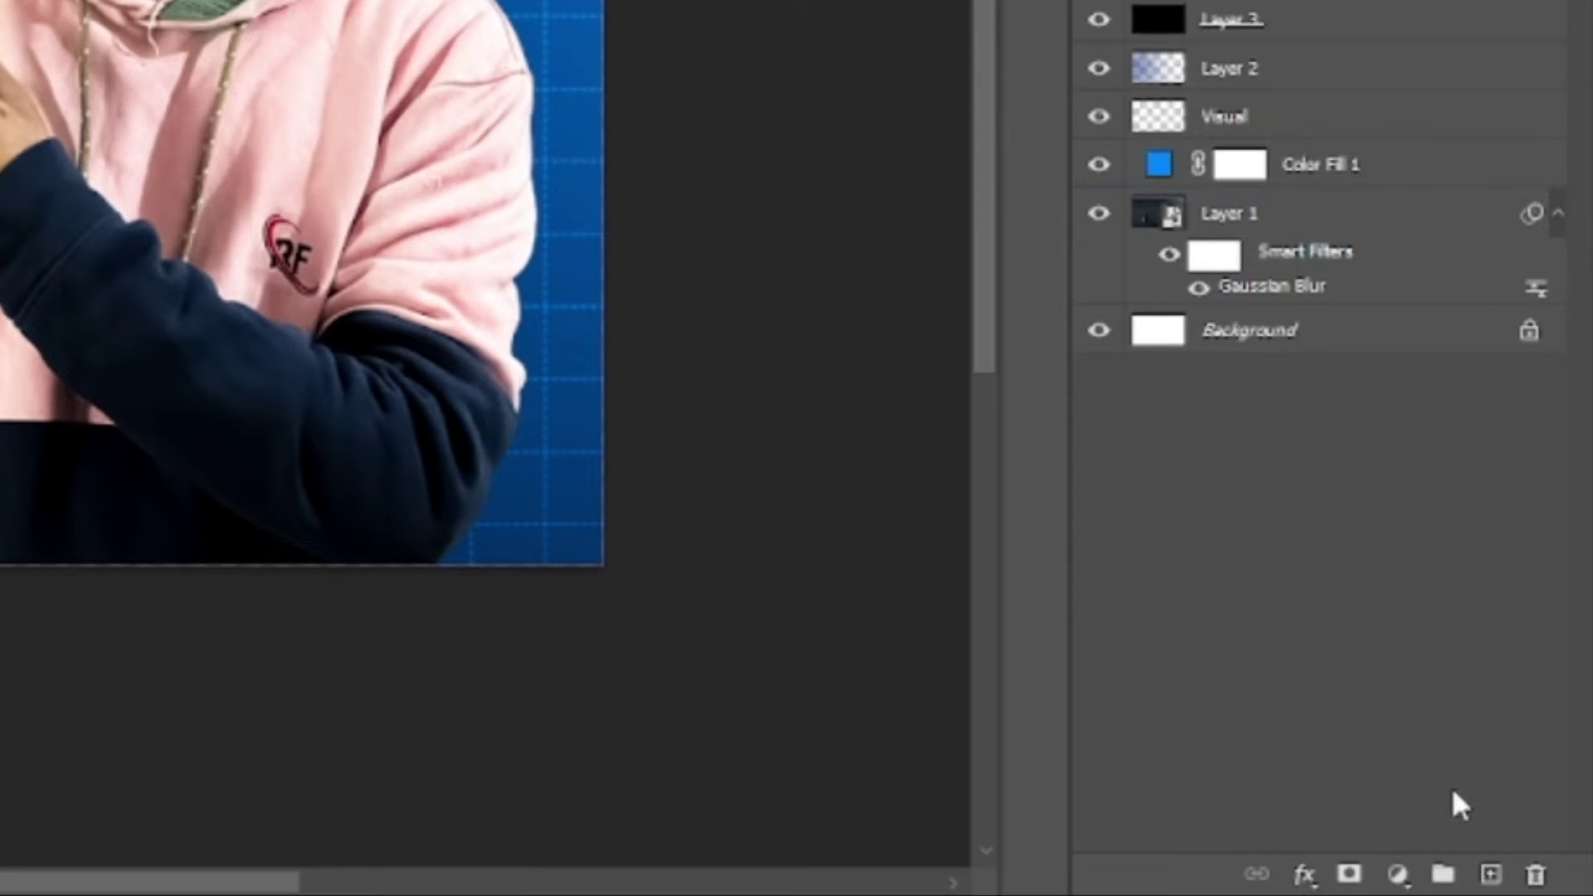
Add a Gradient Map adjustment above the new empty layer and clip it to the layers below
{"action": "left_click", "coordinate": [1399, 874]}
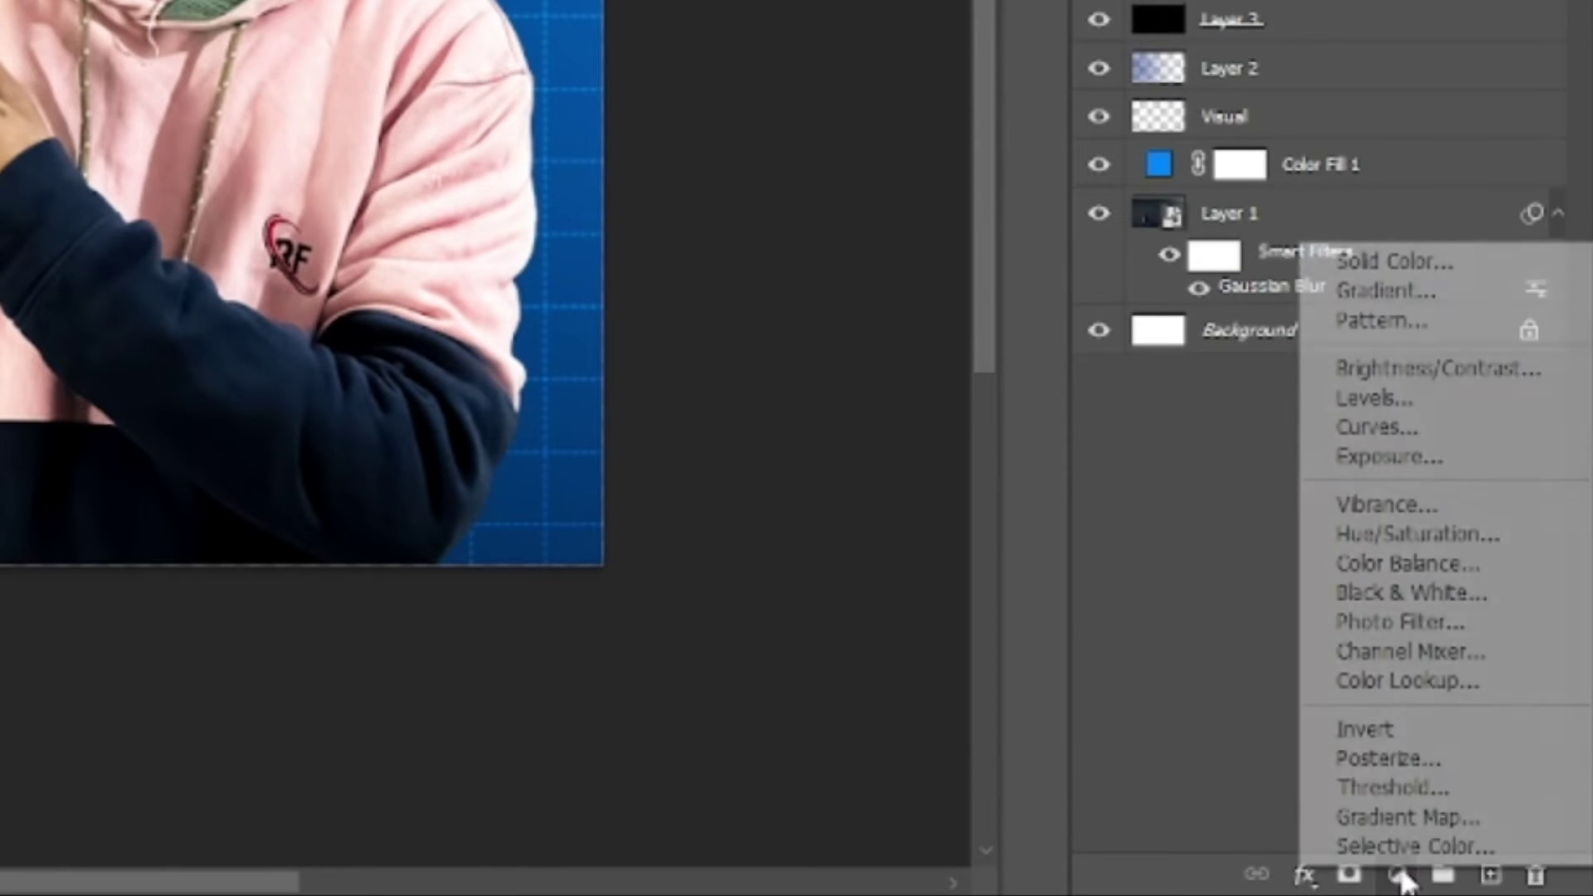
{"action": "left_click", "coordinate": [1372, 821]}
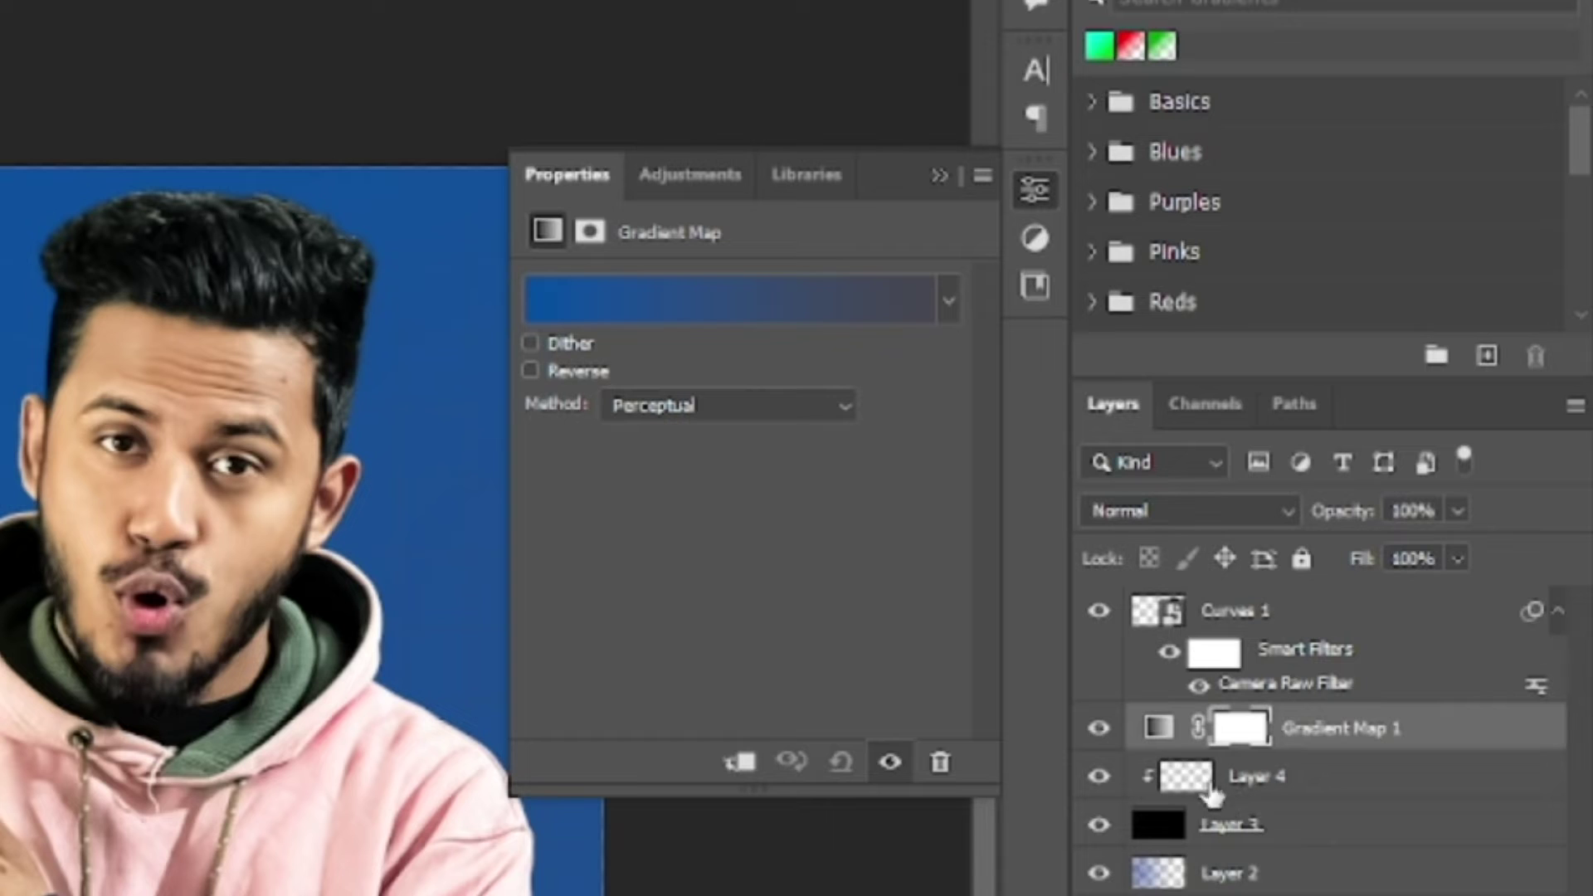
{"action": "left_click", "coordinate": [738, 768]}
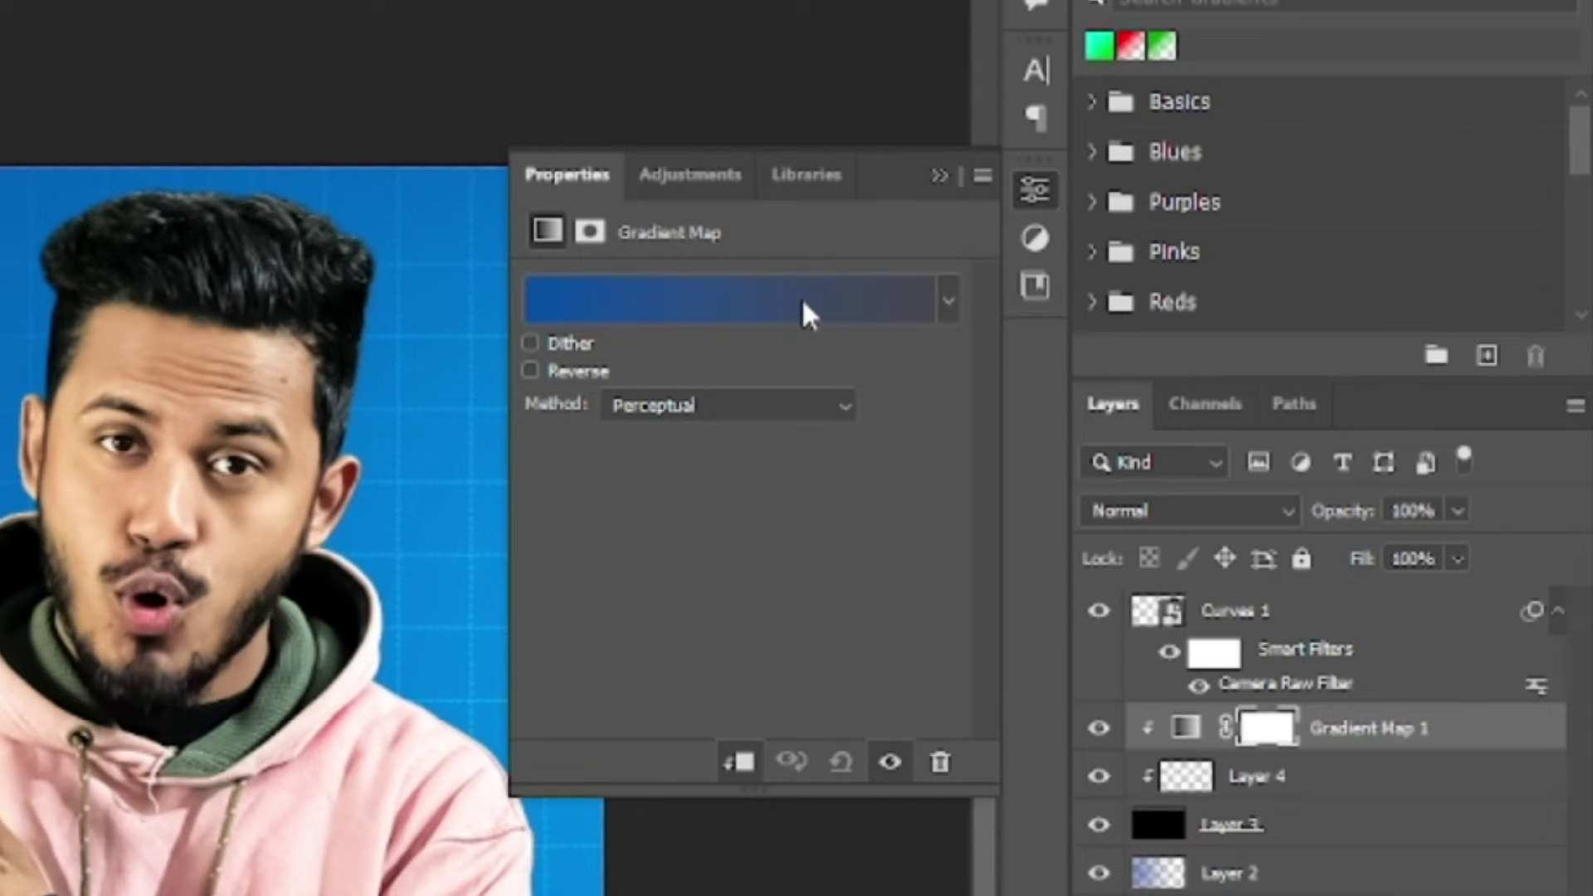
Edit the gradient map's gradient to run from black (000000) at the start to white (ffffff) at the end
{"action": "left_click", "coordinate": [801, 297]}
{"action": "mouse_move", "coordinate": [1372, 614]}
{"action": "left_mouse_down"}
{"action": "mouse_move", "coordinate": [859, 636]}
{"action": "mouse_move", "coordinate": [813, 616]}
{"action": "mouse_move", "coordinate": [1384, 620]}
{"action": "left_mouse_up"}
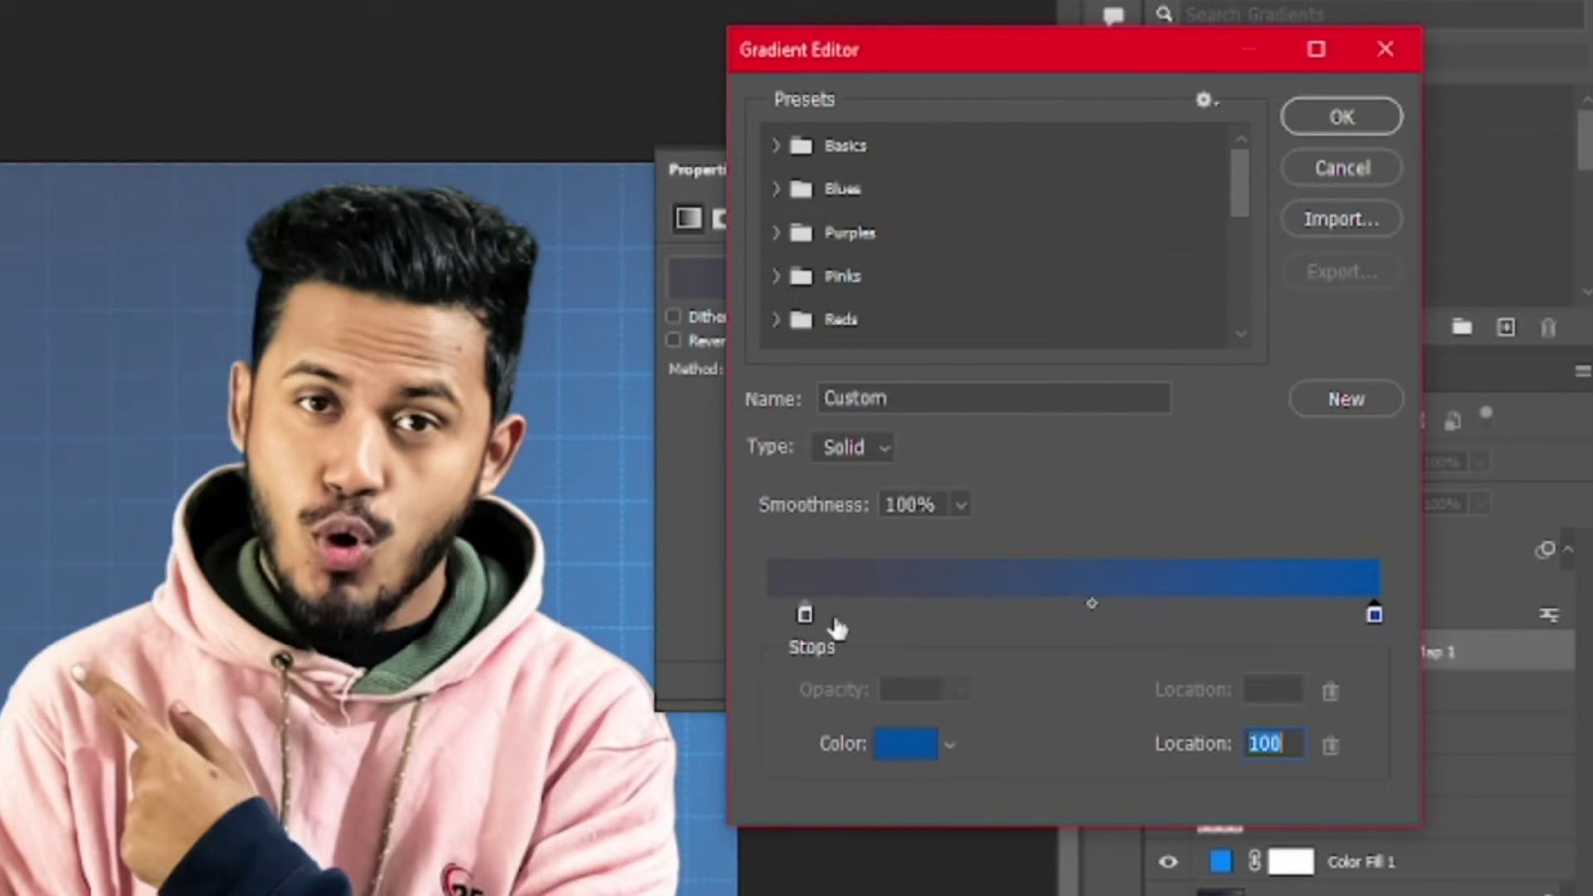
{"action": "left_click_drag", "start_coordinate": [805, 614], "coordinate": [775, 614]}
{"action": "double_click", "coordinate": [775, 614]}
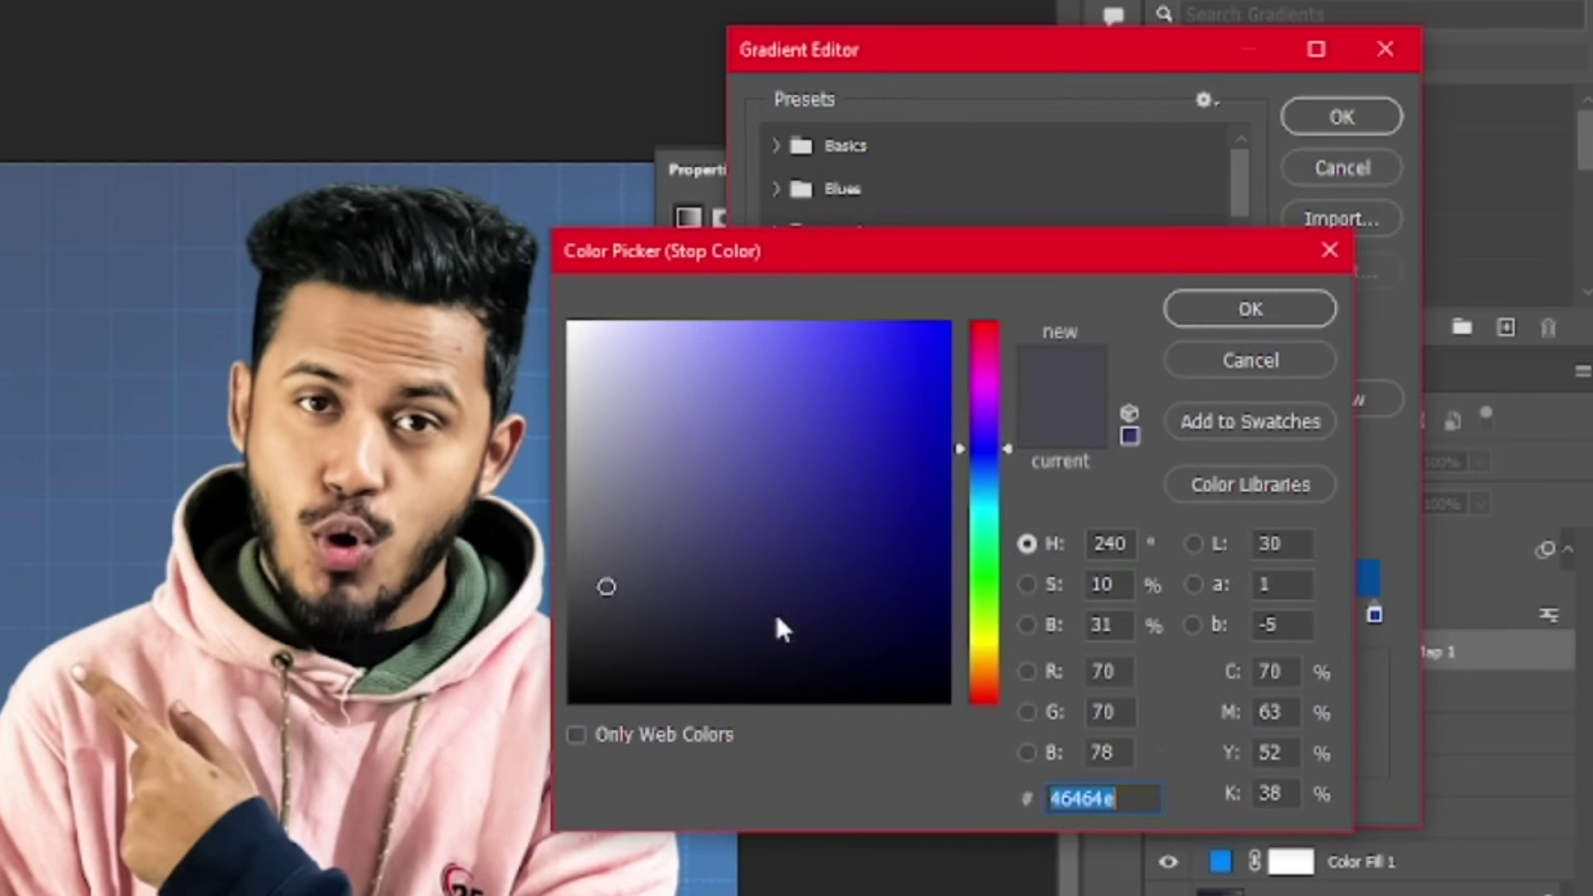
{"action": "type", "text": "000000"}
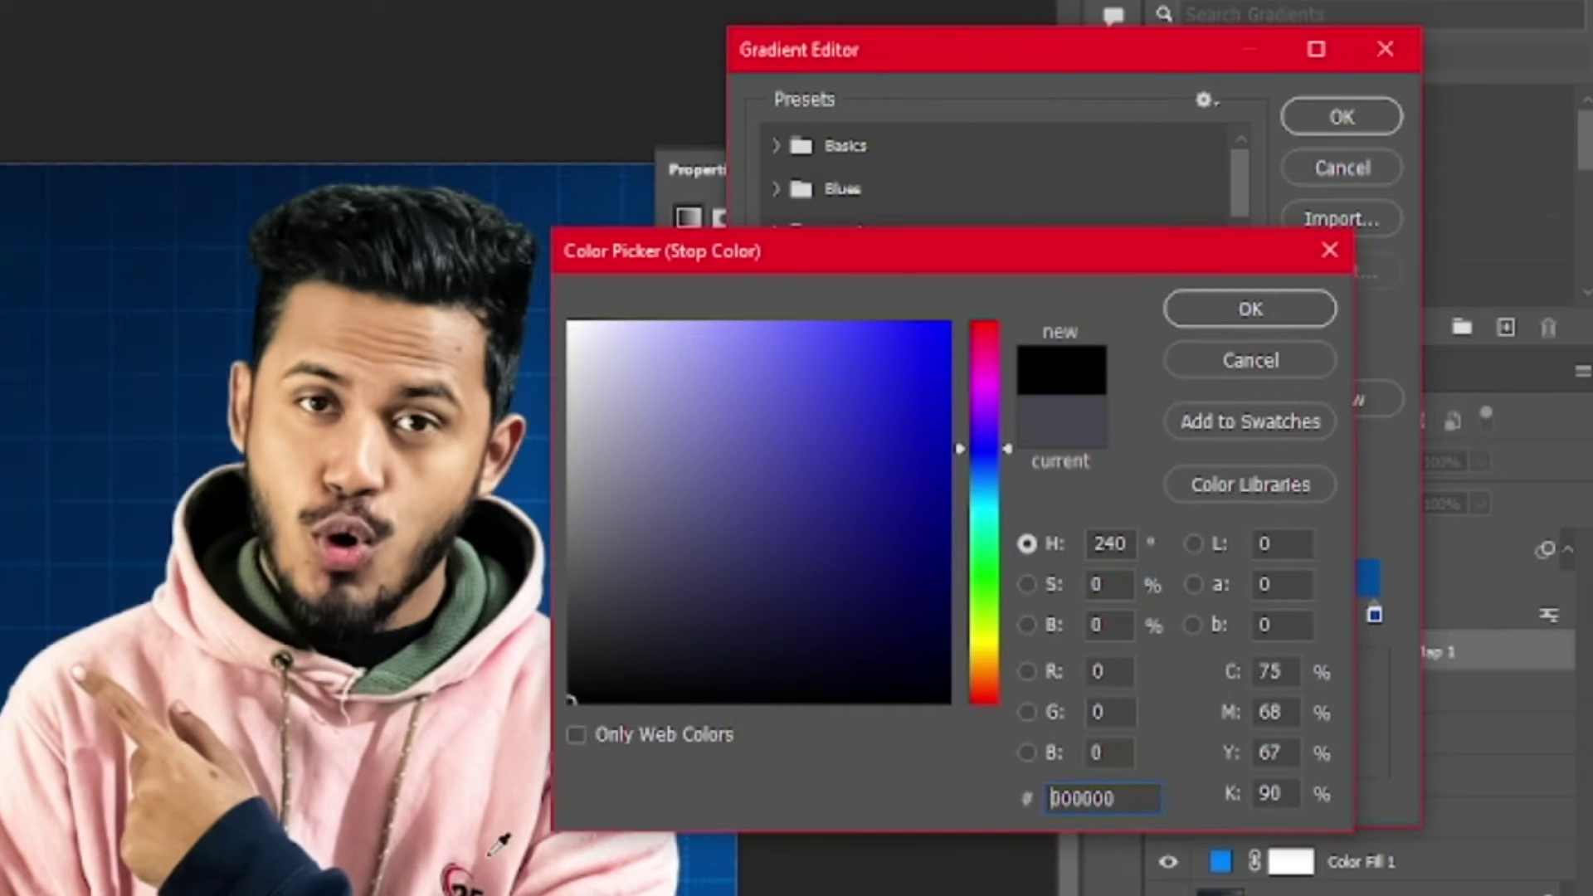
{"action": "left_click", "coordinate": [1229, 316]}
{"action": "double_click", "coordinate": [1376, 614]}
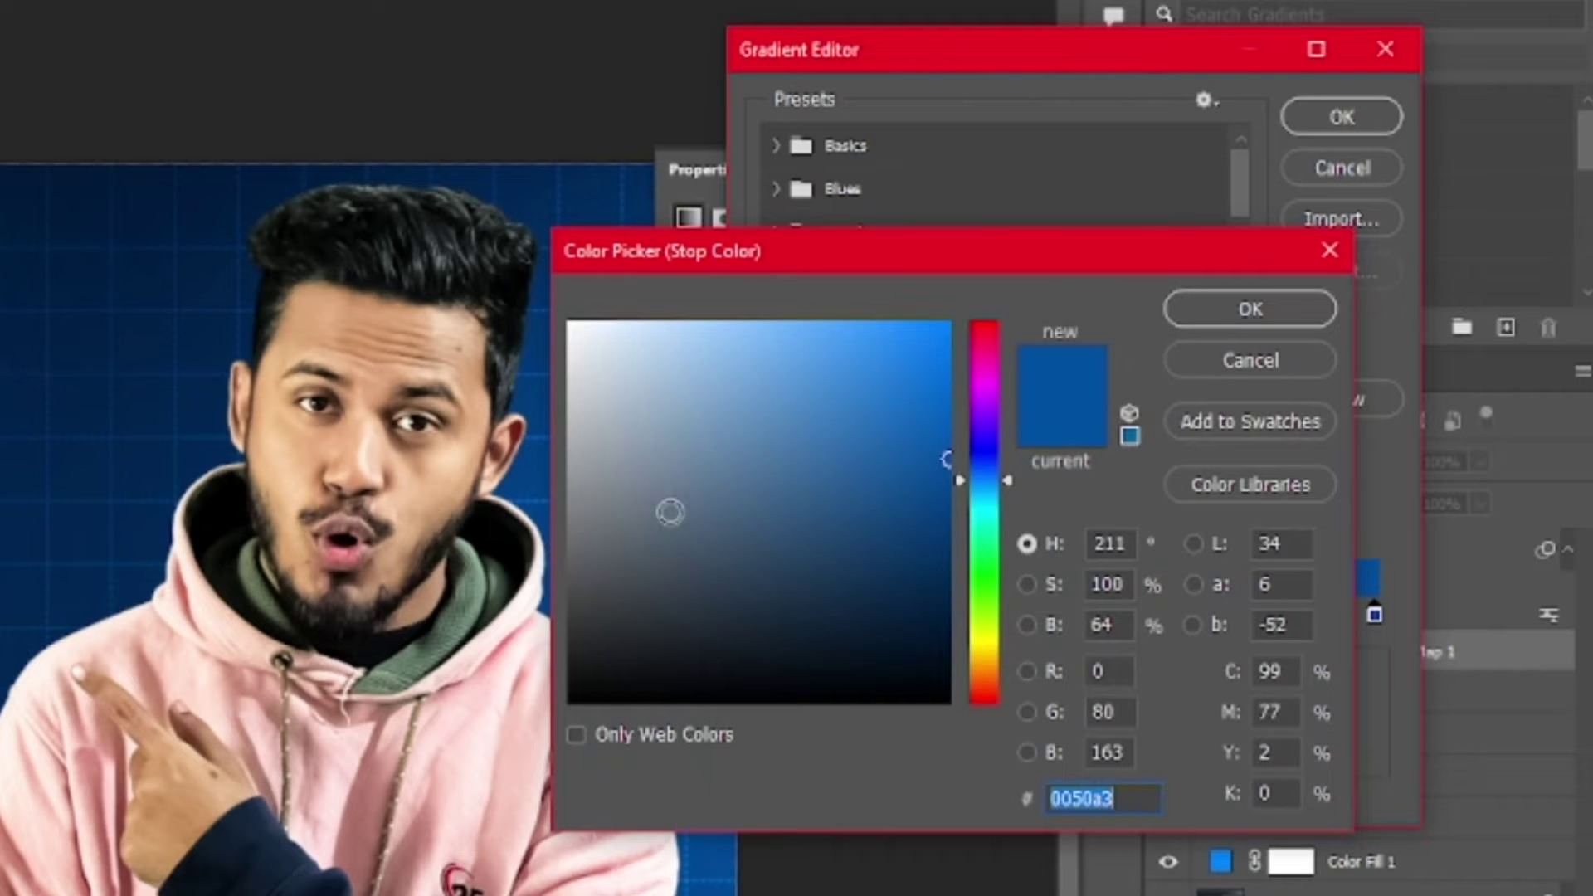
{"action": "type", "text": "ffffff"}
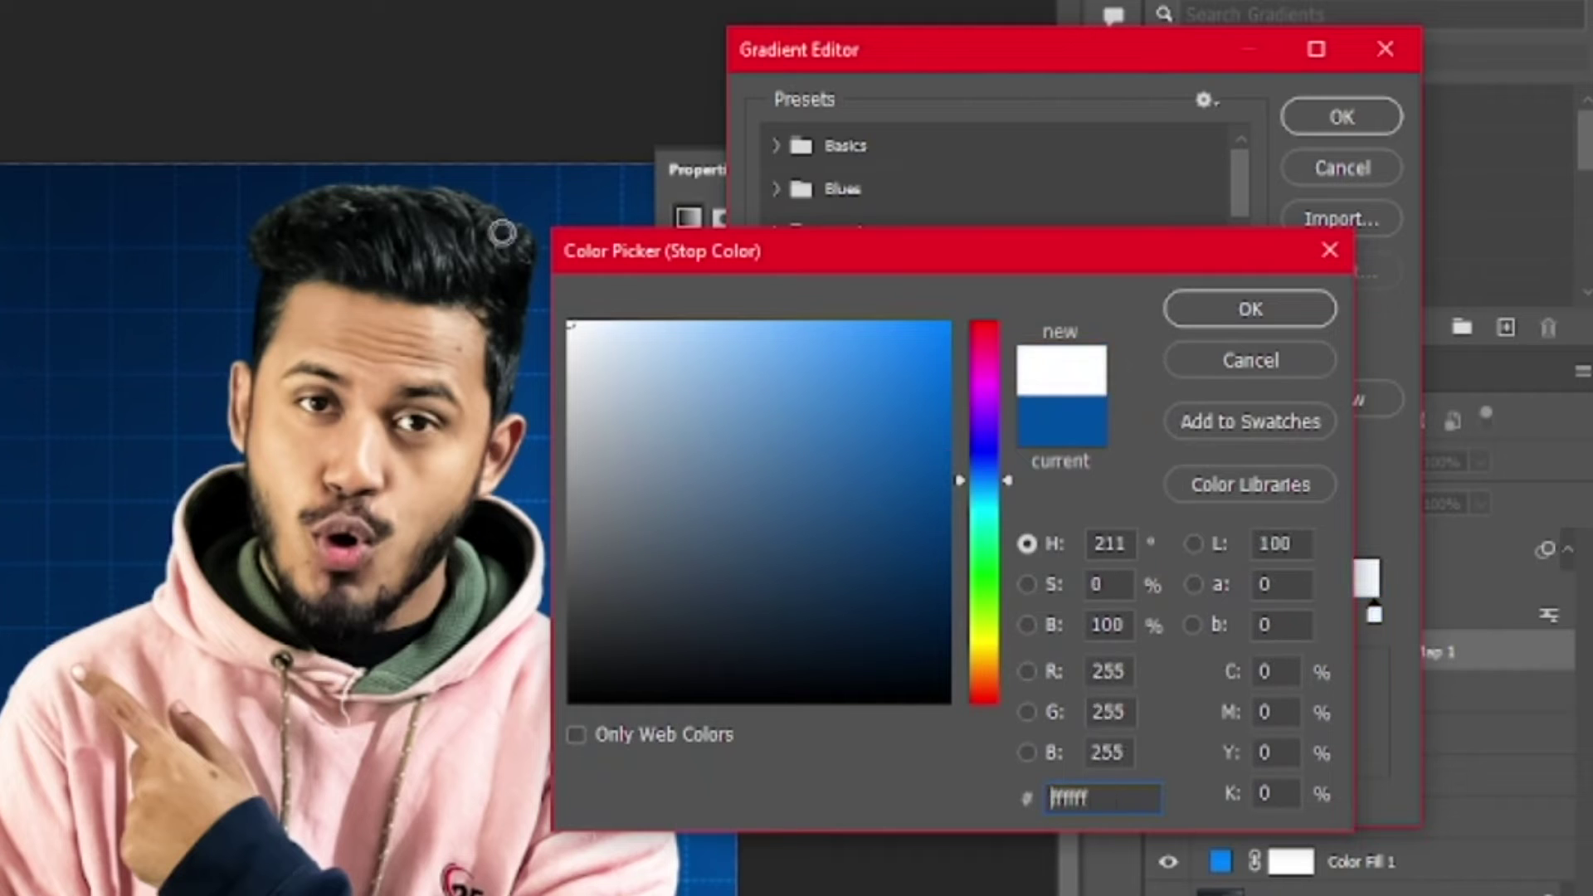
{"action": "left_click", "coordinate": [1278, 307]}
Add a bright sky-blue color stop at location 46% in the gradient and accept it
{"action": "left_click", "coordinate": [1047, 615]}
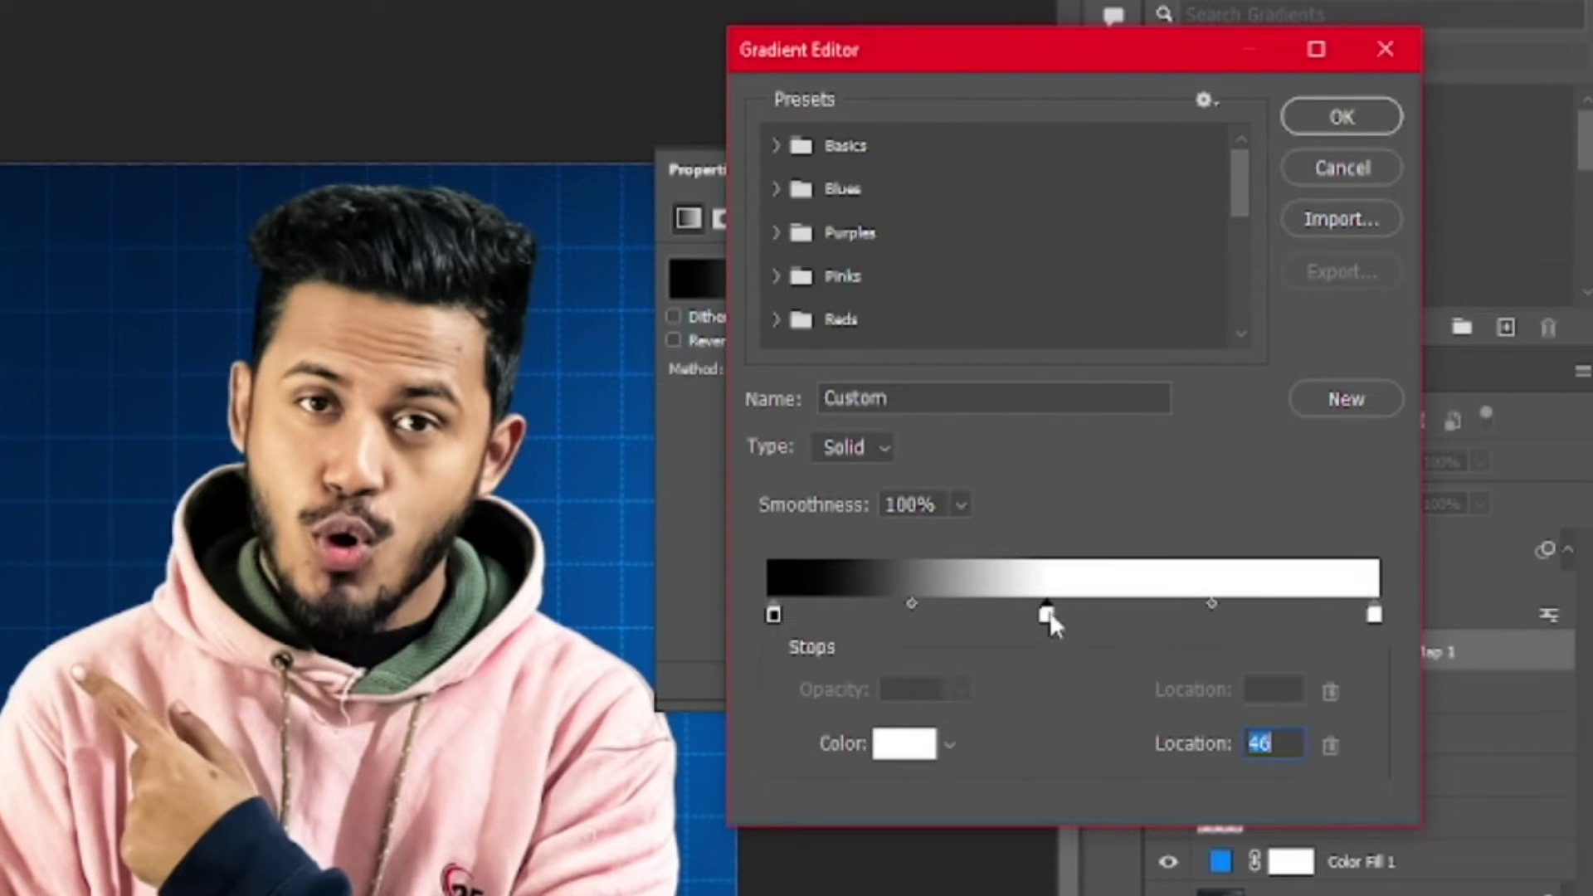
{"action": "double_click", "coordinate": [1047, 616]}
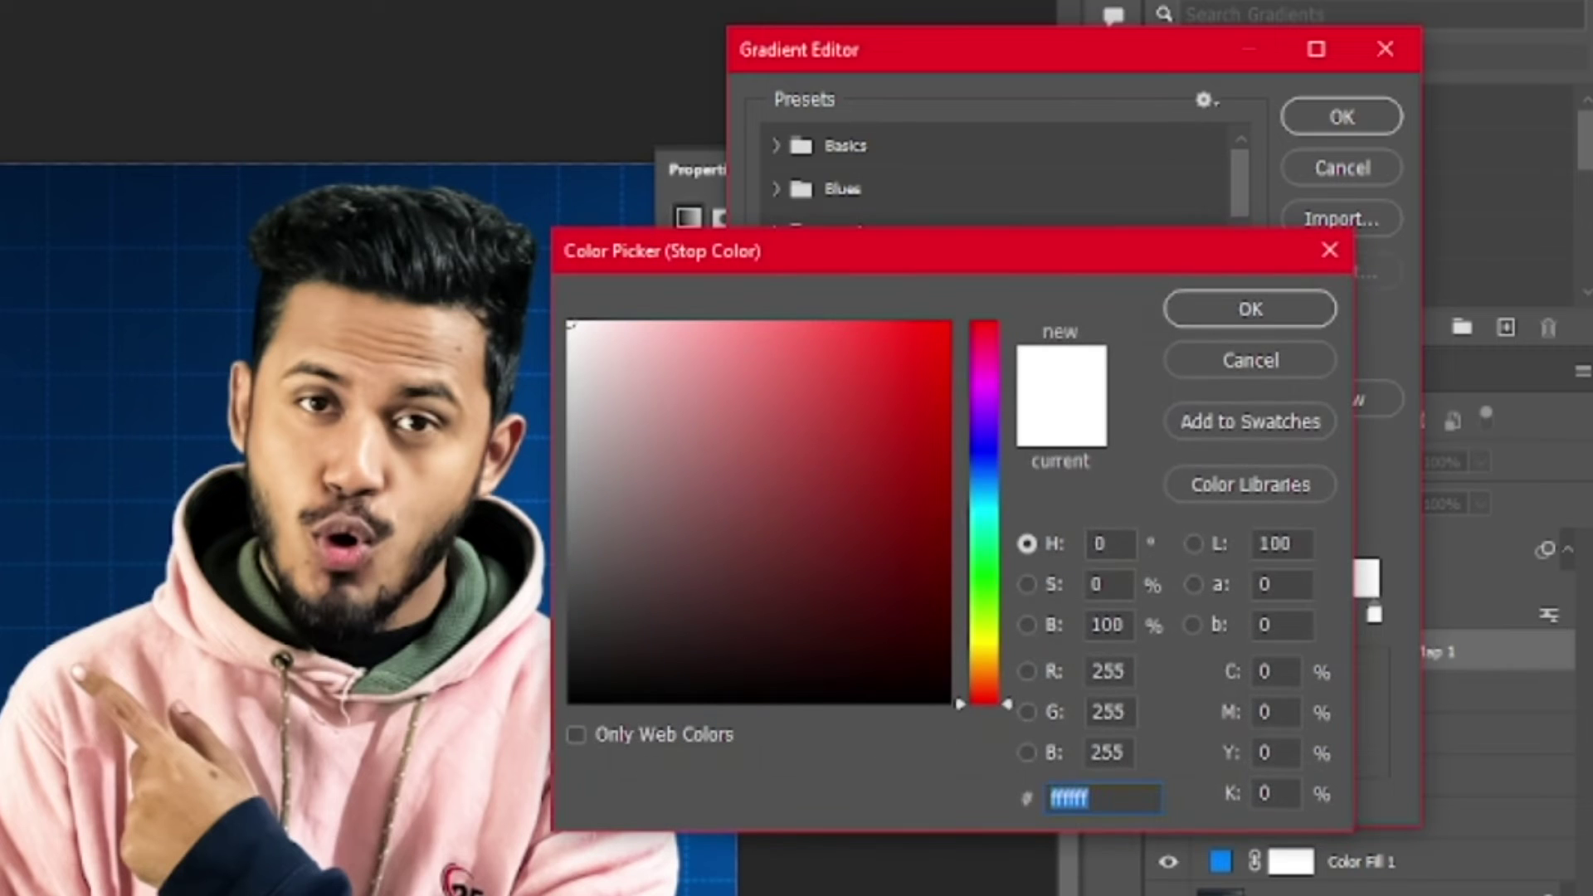
{"action": "left_click_drag", "start_coordinate": [930, 406], "coordinate": [1008, 218]}
{"action": "left_click", "coordinate": [985, 491]}
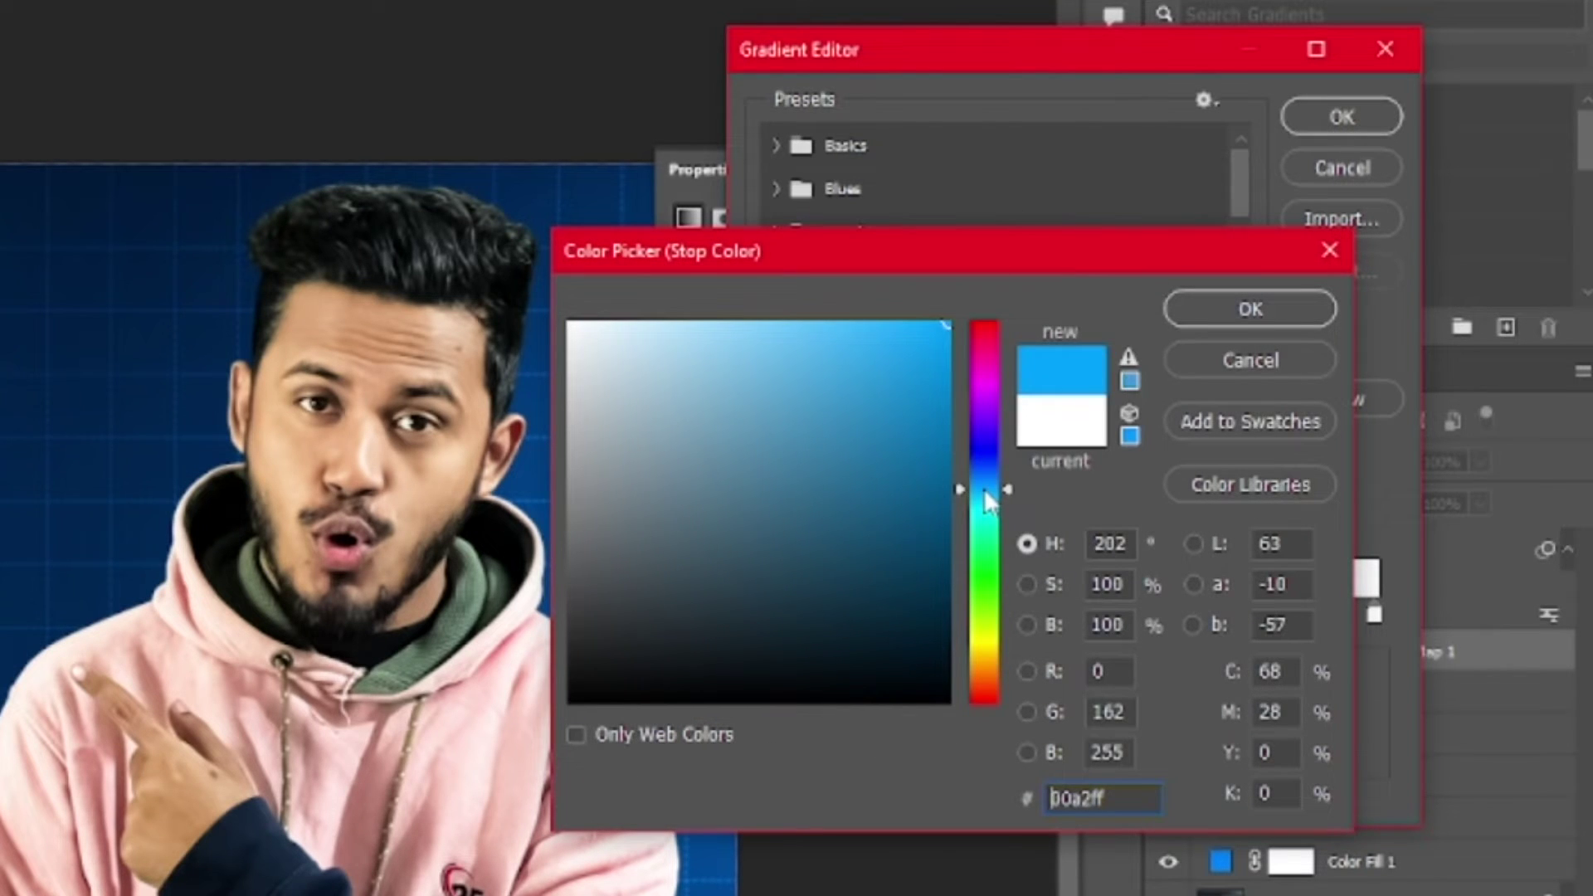
{"action": "left_click", "coordinate": [987, 498]}
{"action": "left_click", "coordinate": [1263, 309]}
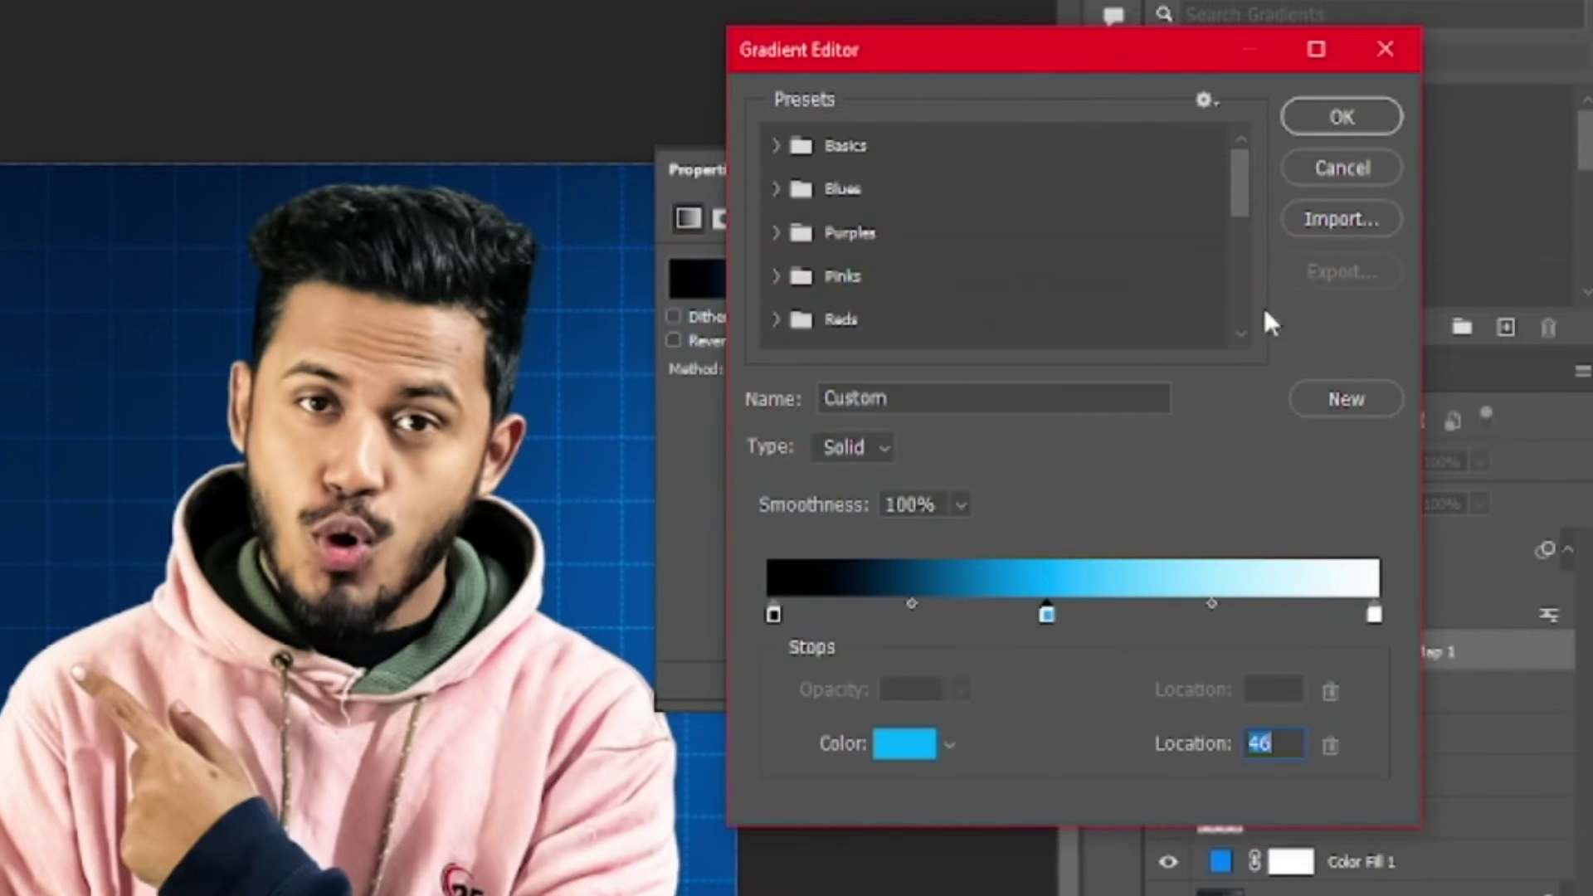
{"action": "left_click", "coordinate": [1339, 115]}
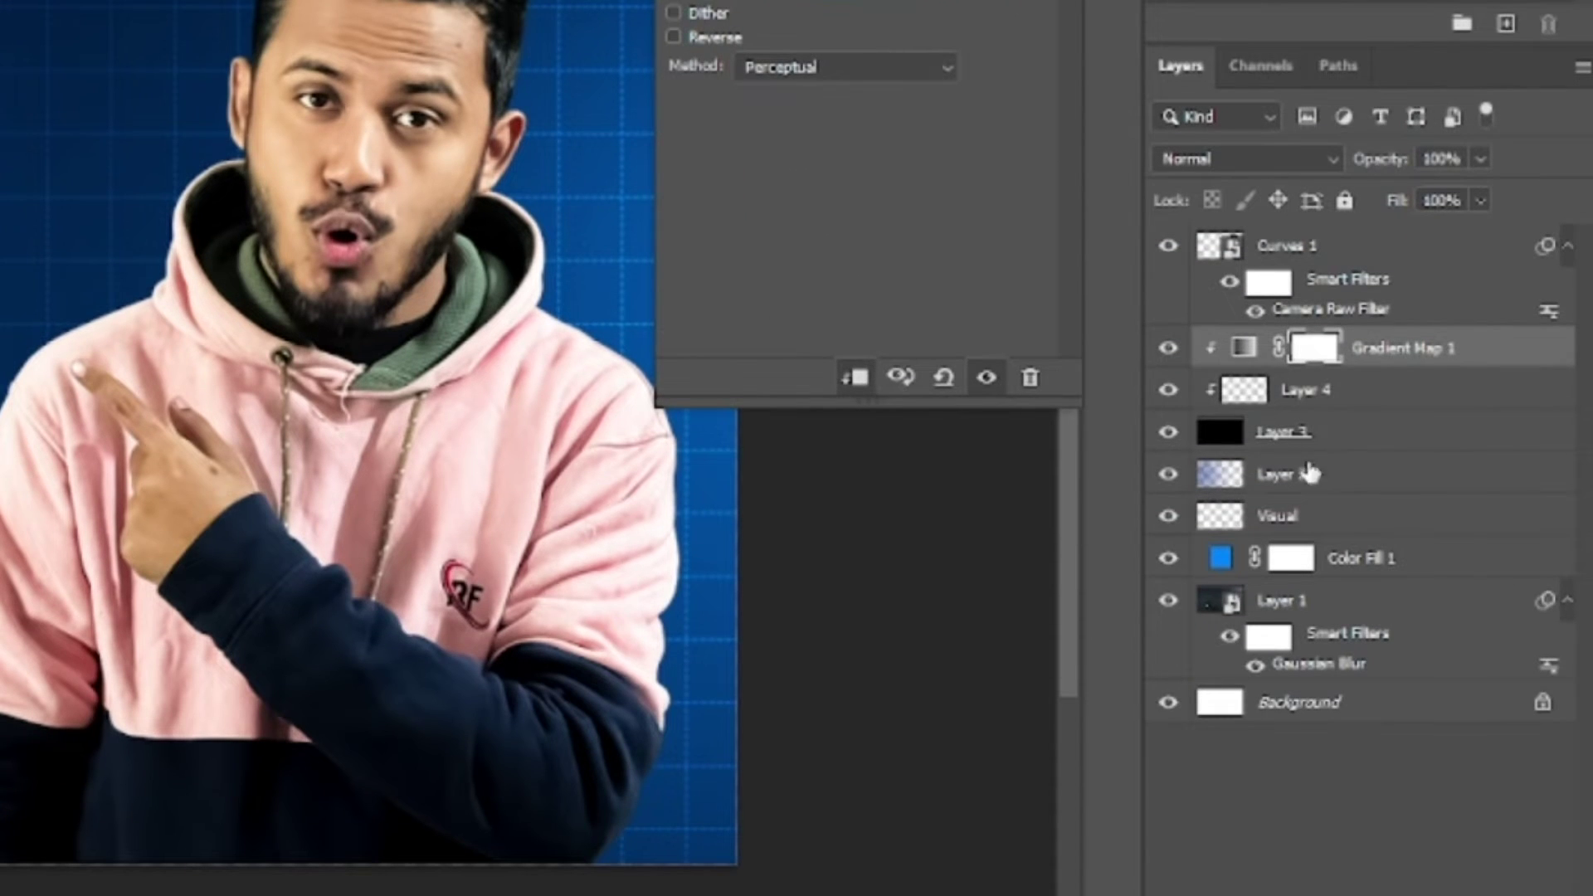
On the clipped empty layer, paint a glow behind the man with a soft white brush at 100% opacity
{"action": "left_click", "coordinate": [1320, 398]}
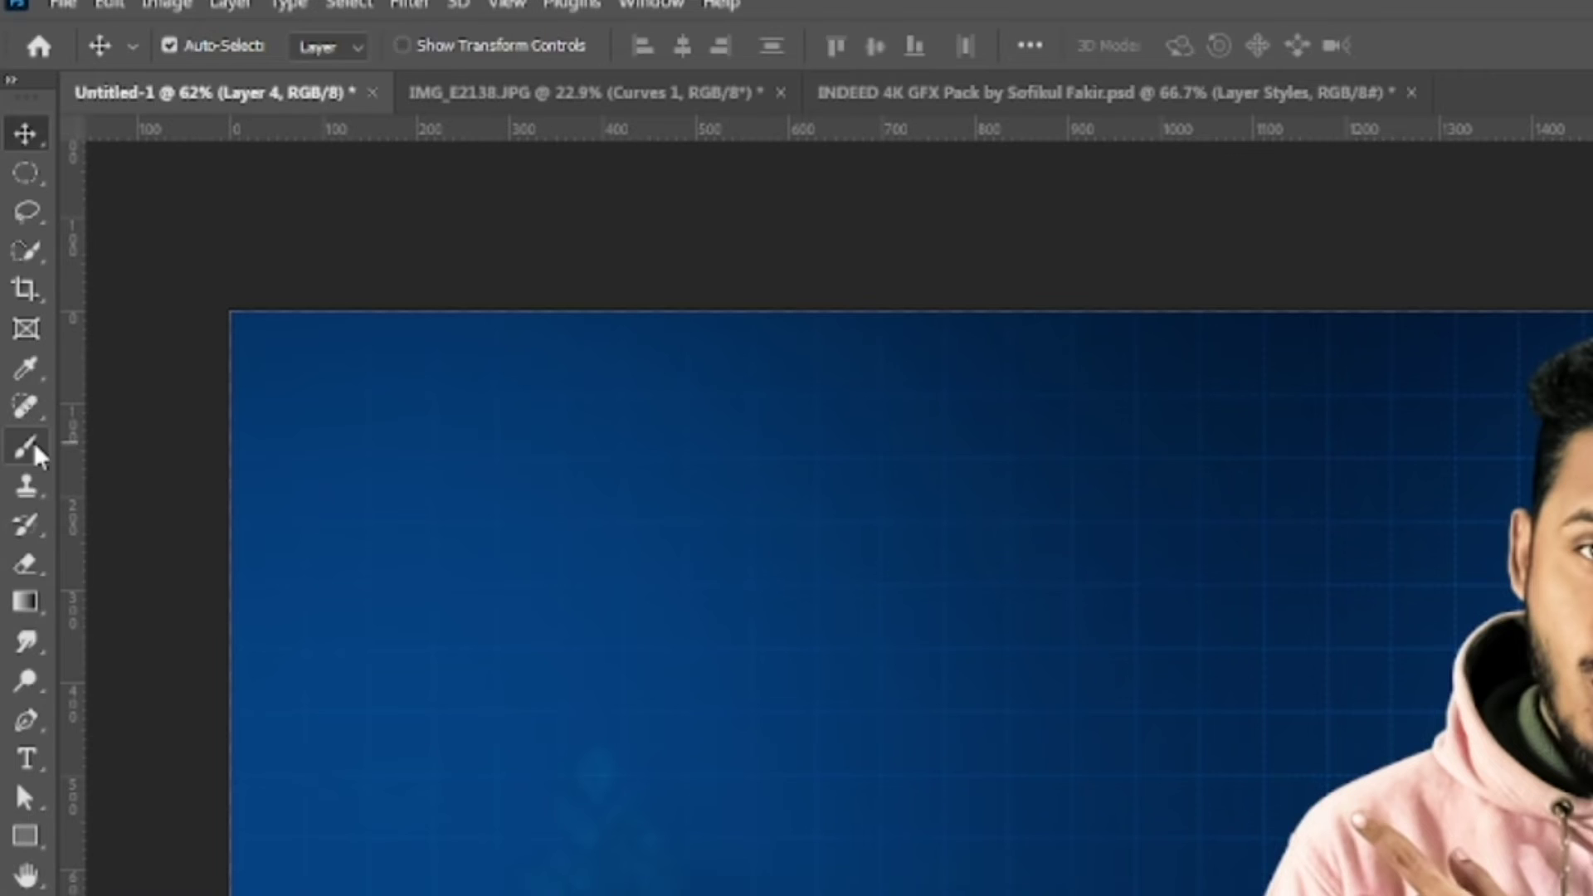
{"action": "left_click", "coordinate": [25, 446]}
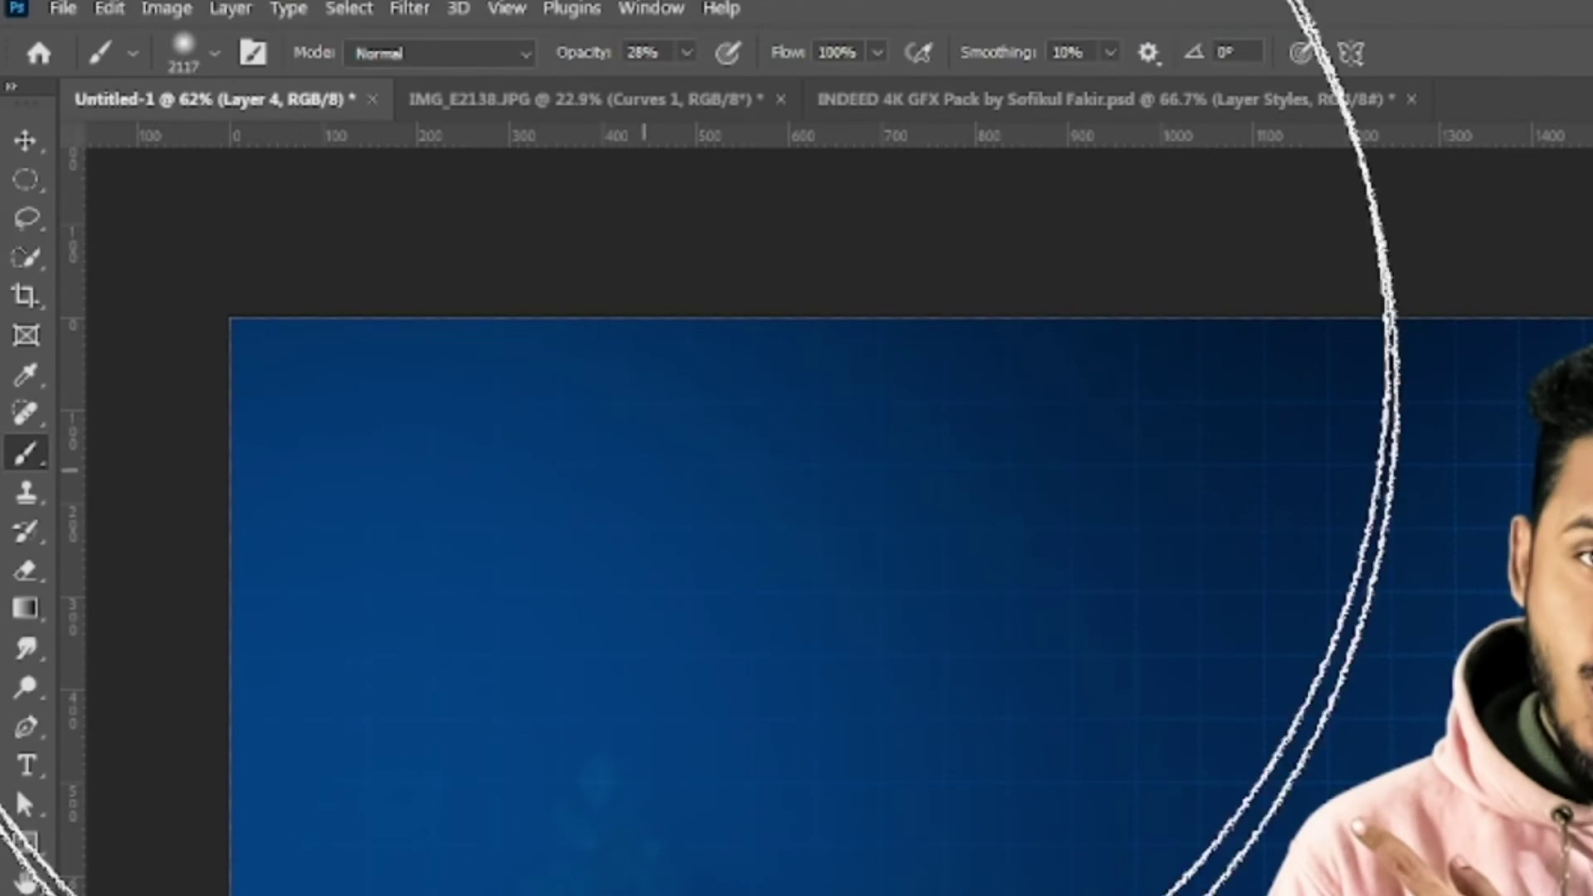
{"action": "left_click", "coordinate": [639, 52]}
{"action": "type", "text": "100"}
{"action": "key", "text": "Return"}
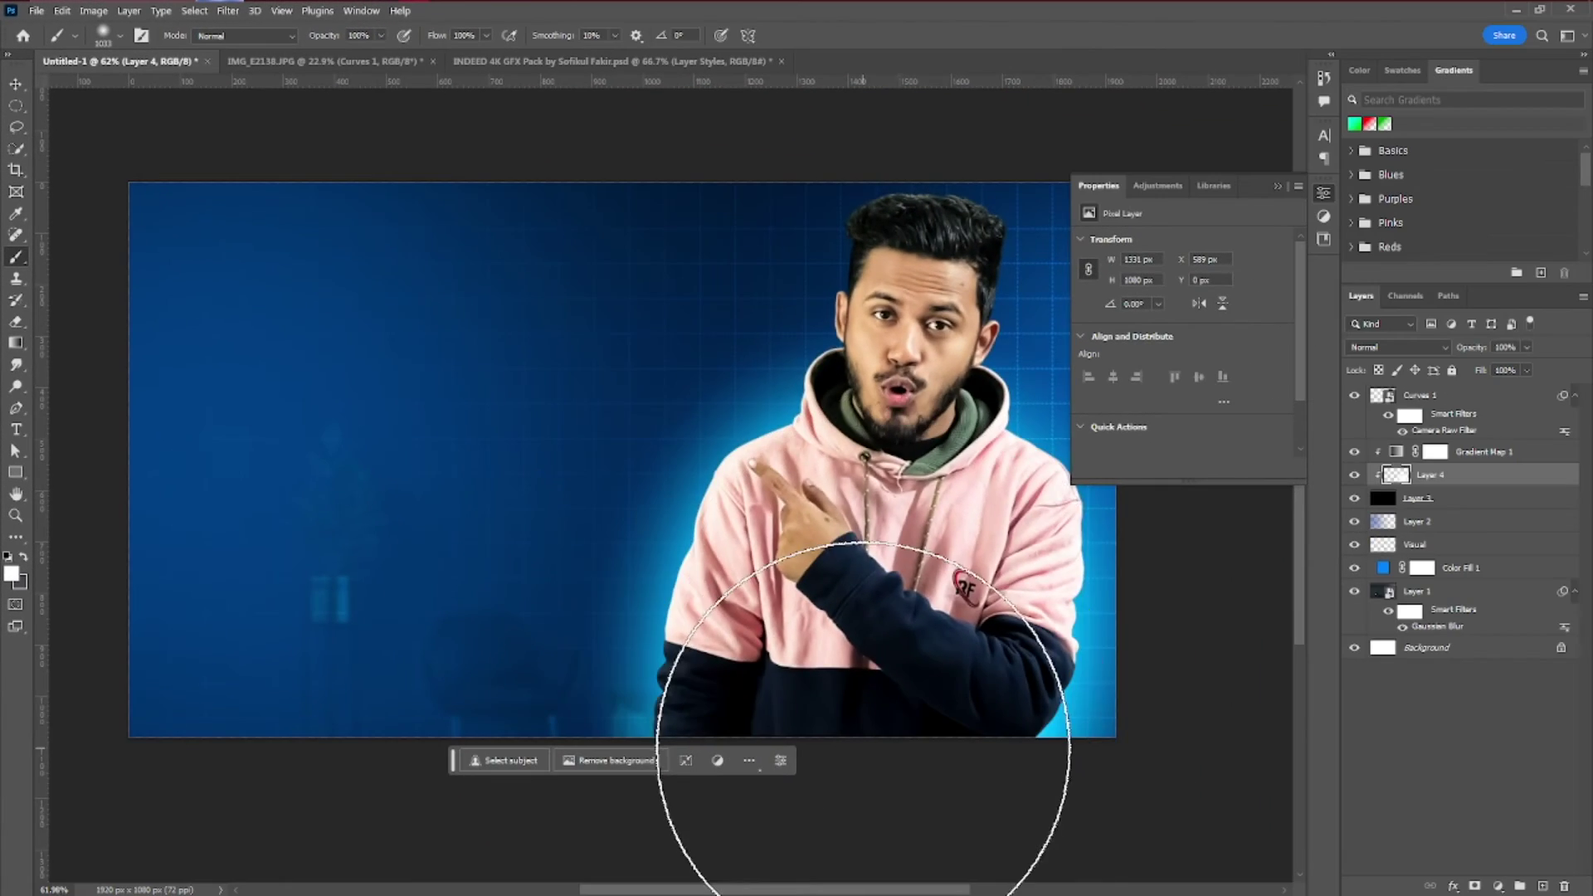
{"action": "scroll", "coordinate": [896, 540], "scroll_direction": "up", "scroll_amount": 2}
{"action": "scroll", "coordinate": [826, 627], "scroll_direction": "down", "scroll_amount": 4}
{"action": "right_click", "coordinate": [827, 622], "text": "alt"}
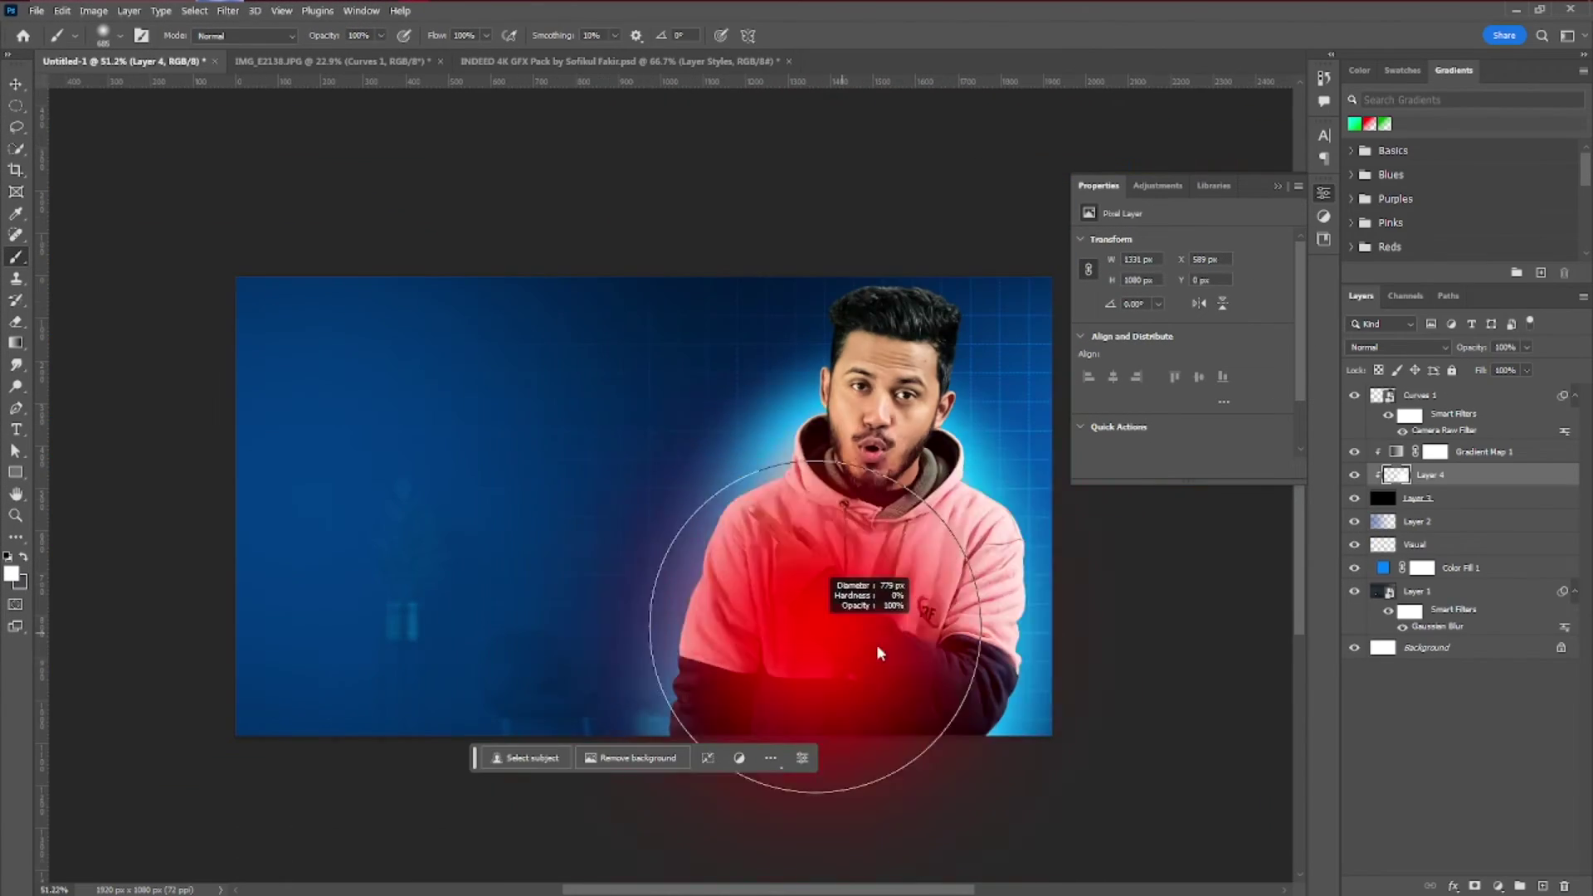
{"action": "scroll", "coordinate": [863, 597], "scroll_direction": "up", "scroll_amount": 1}
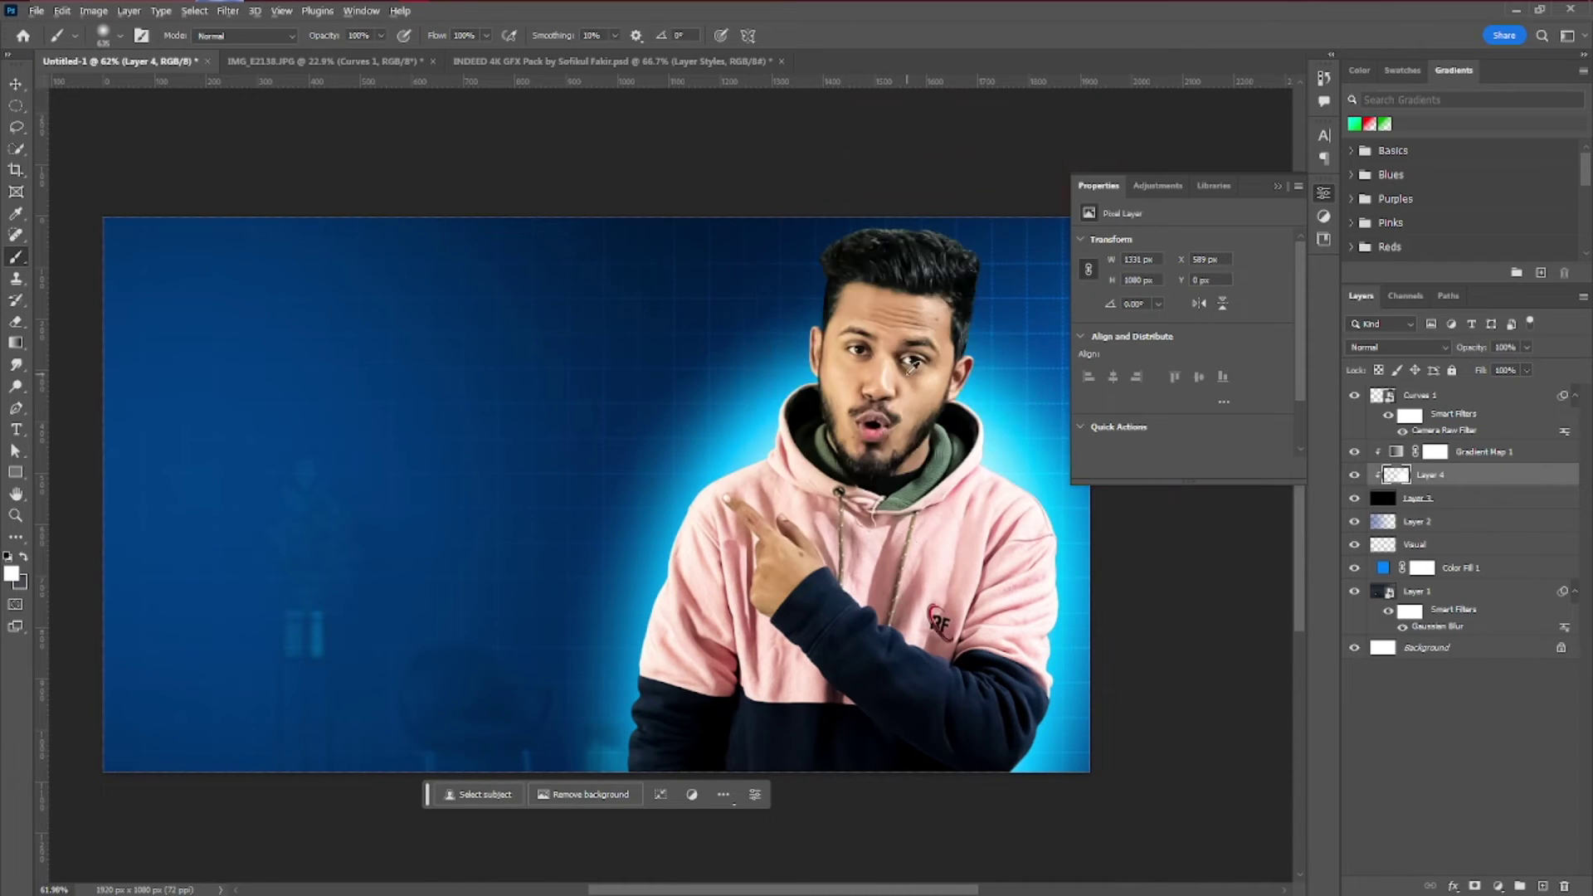
{"action": "left_click_drag", "start_coordinate": [858, 640], "coordinate": [765, 623]}
Extend the glow around the man with a larger soft white brush at 13% opacity
{"action": "scroll", "coordinate": [764, 622], "scroll_direction": "up", "scroll_amount": 2}
{"action": "scroll", "coordinate": [876, 686], "scroll_direction": "down", "scroll_amount": 3}
{"action": "key", "text": "1"}
{"action": "key", "text": "3"}
{"action": "right_click", "coordinate": [555, 545], "text": "alt"}
{"action": "mouse_move", "coordinate": [588, 540]}
{"action": "left_mouse_down"}
{"action": "mouse_move", "coordinate": [960, 407]}
{"action": "mouse_move", "coordinate": [722, 838]}
{"action": "left_mouse_up"}
{"action": "left_click", "coordinate": [15, 84]}
{"action": "scroll", "coordinate": [784, 541], "scroll_direction": "up", "scroll_amount": 2}
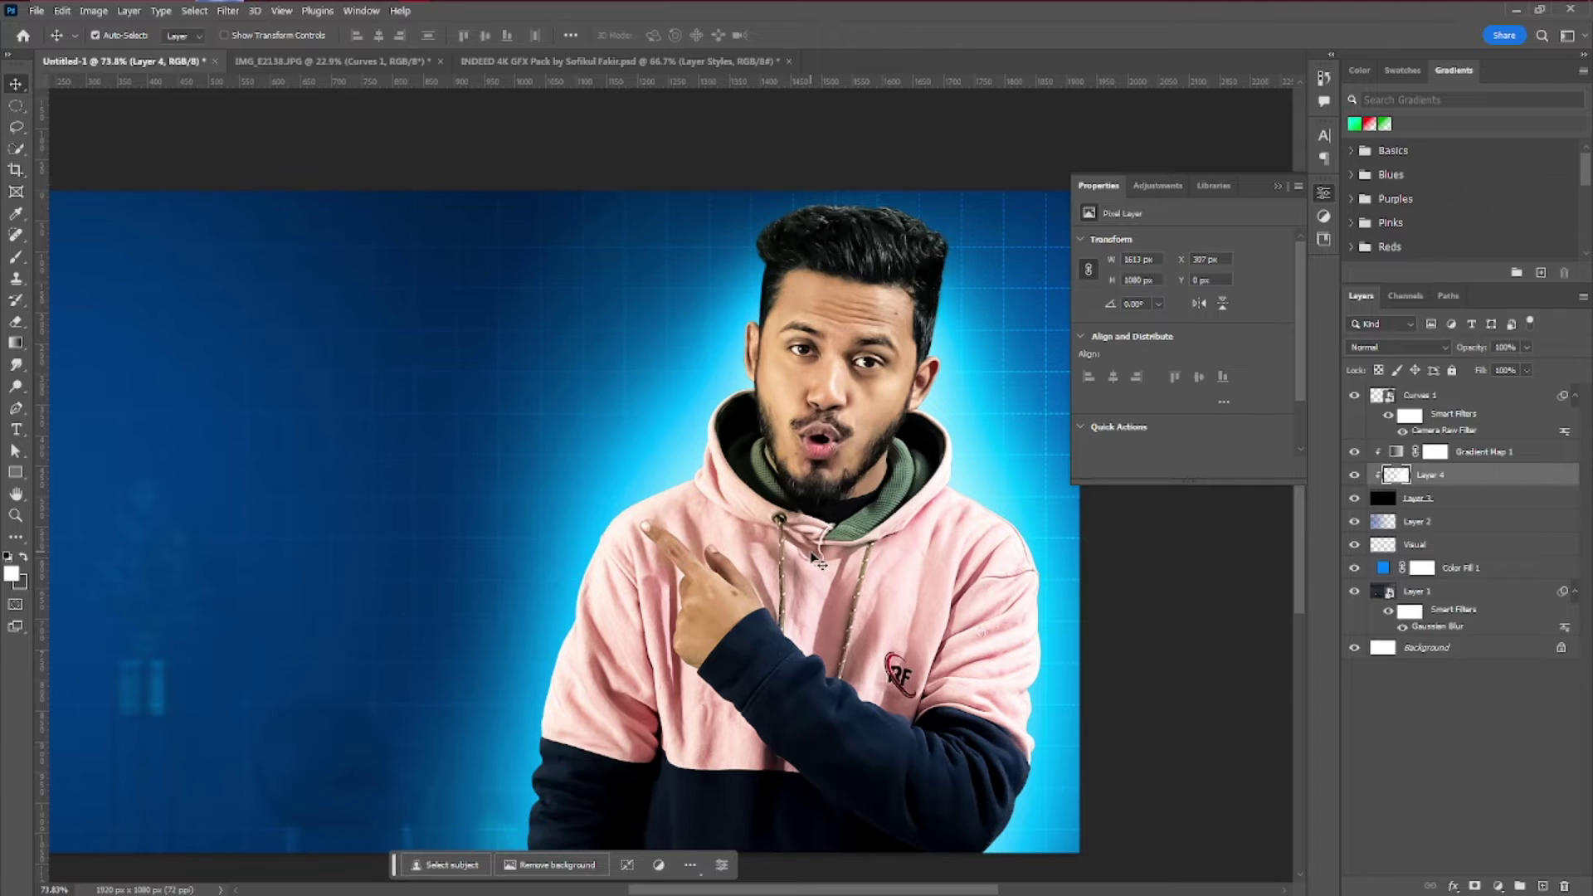
Duplicate the gradient map, glow and black layers together and place the copies above the man's layer
{"action": "left_click", "coordinate": [1488, 453]}
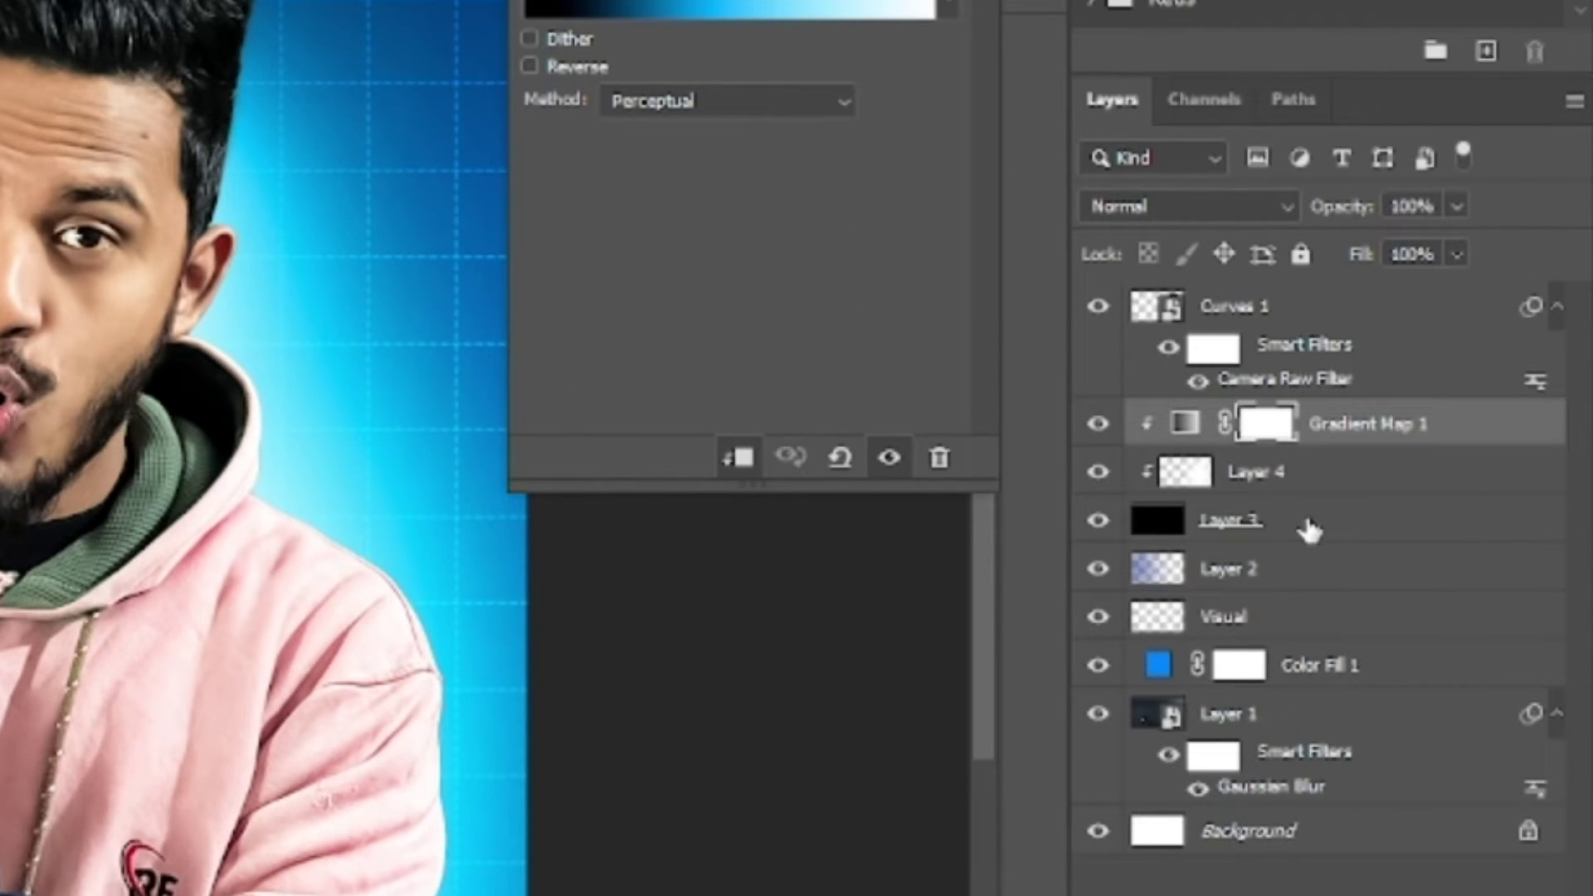
{"action": "left_click", "coordinate": [1310, 530], "text": "shift"}
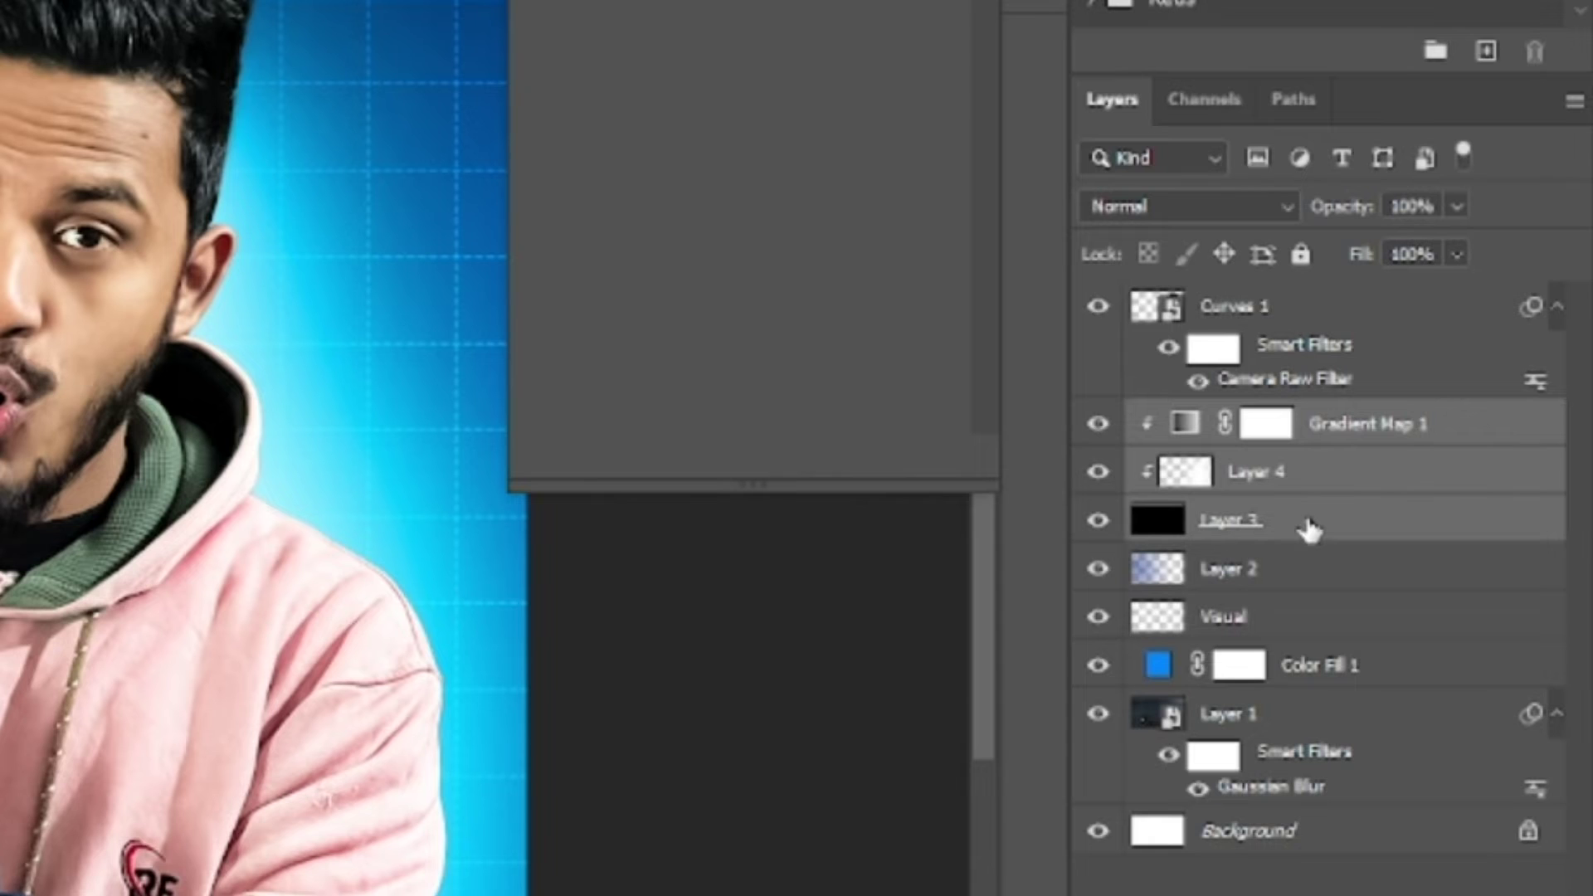
{"action": "left_click_drag", "start_coordinate": [1315, 529], "coordinate": [1283, 376]}
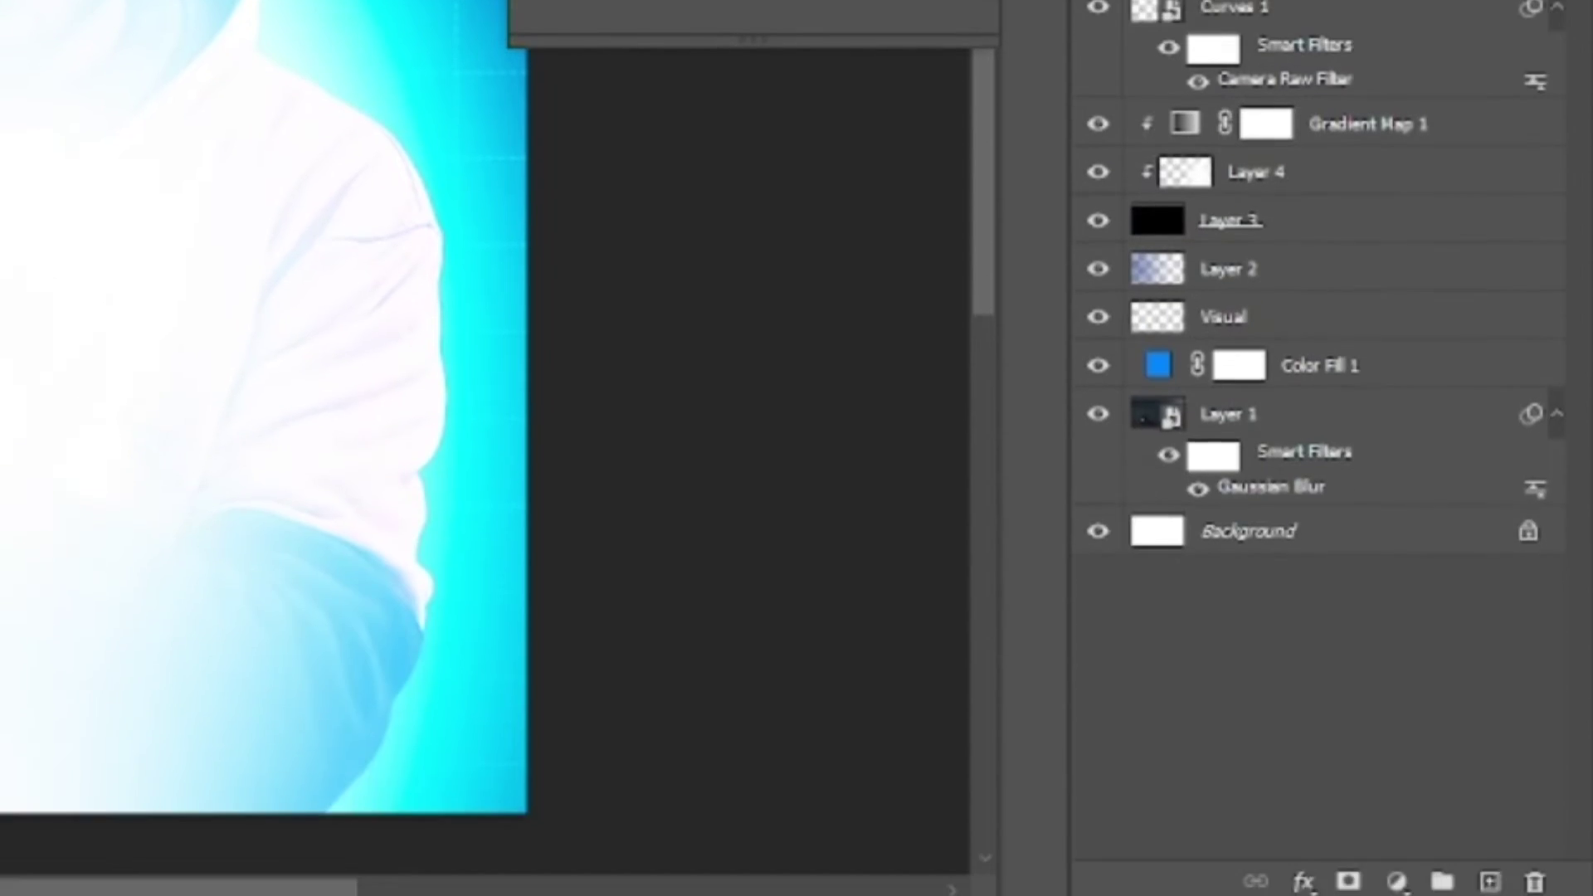
Delete the duplicated glow layer above the man and add a new empty clipped layer in its place
{"action": "left_click", "coordinate": [1531, 881]}
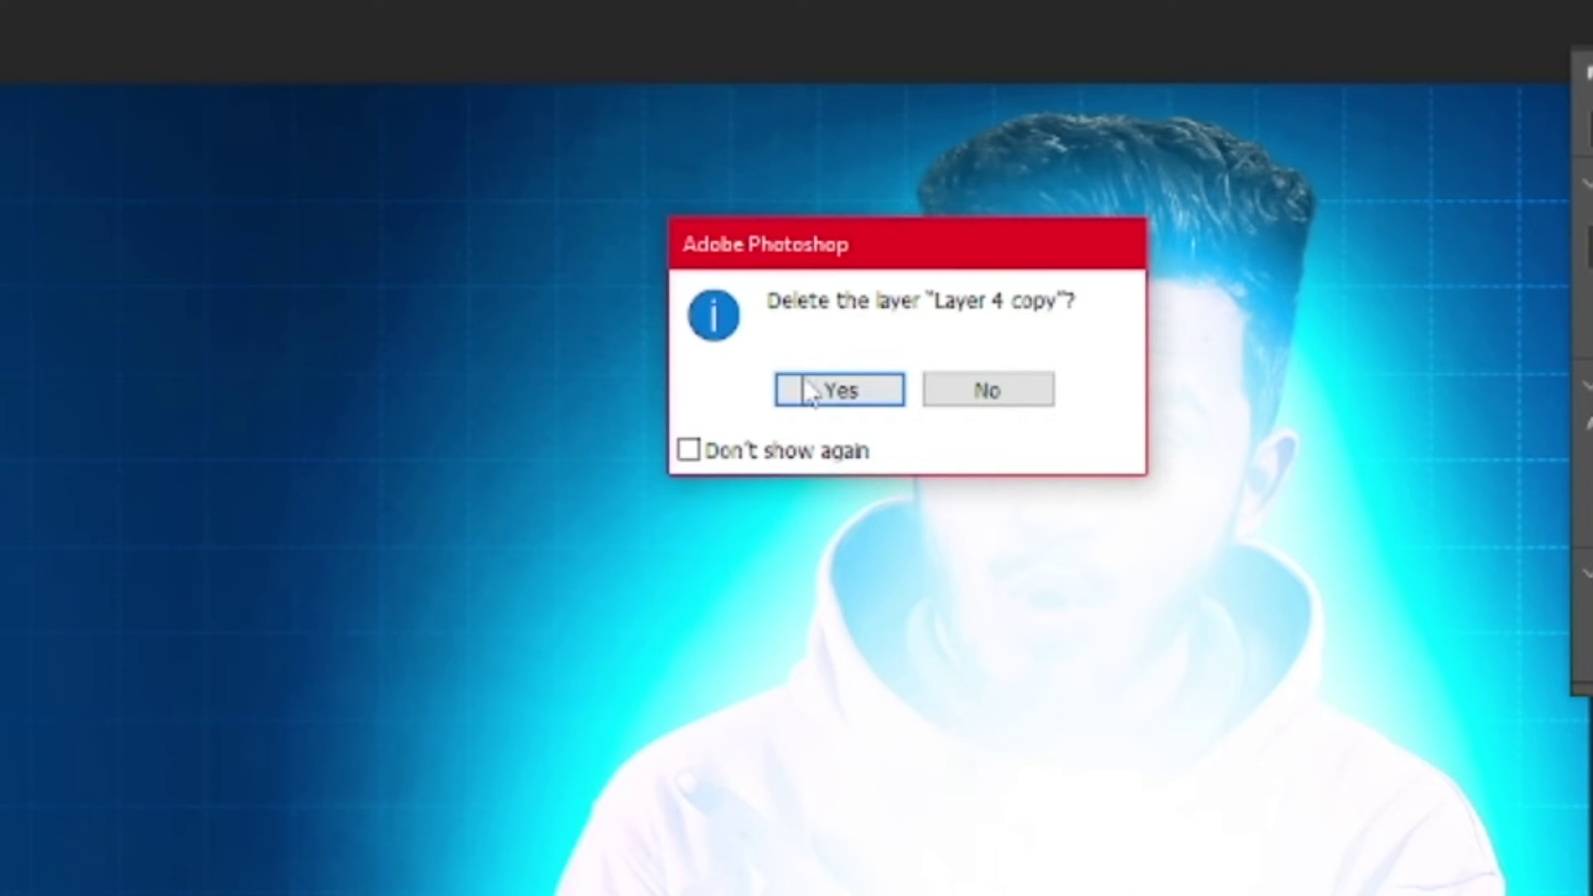
{"action": "left_click", "coordinate": [834, 390]}
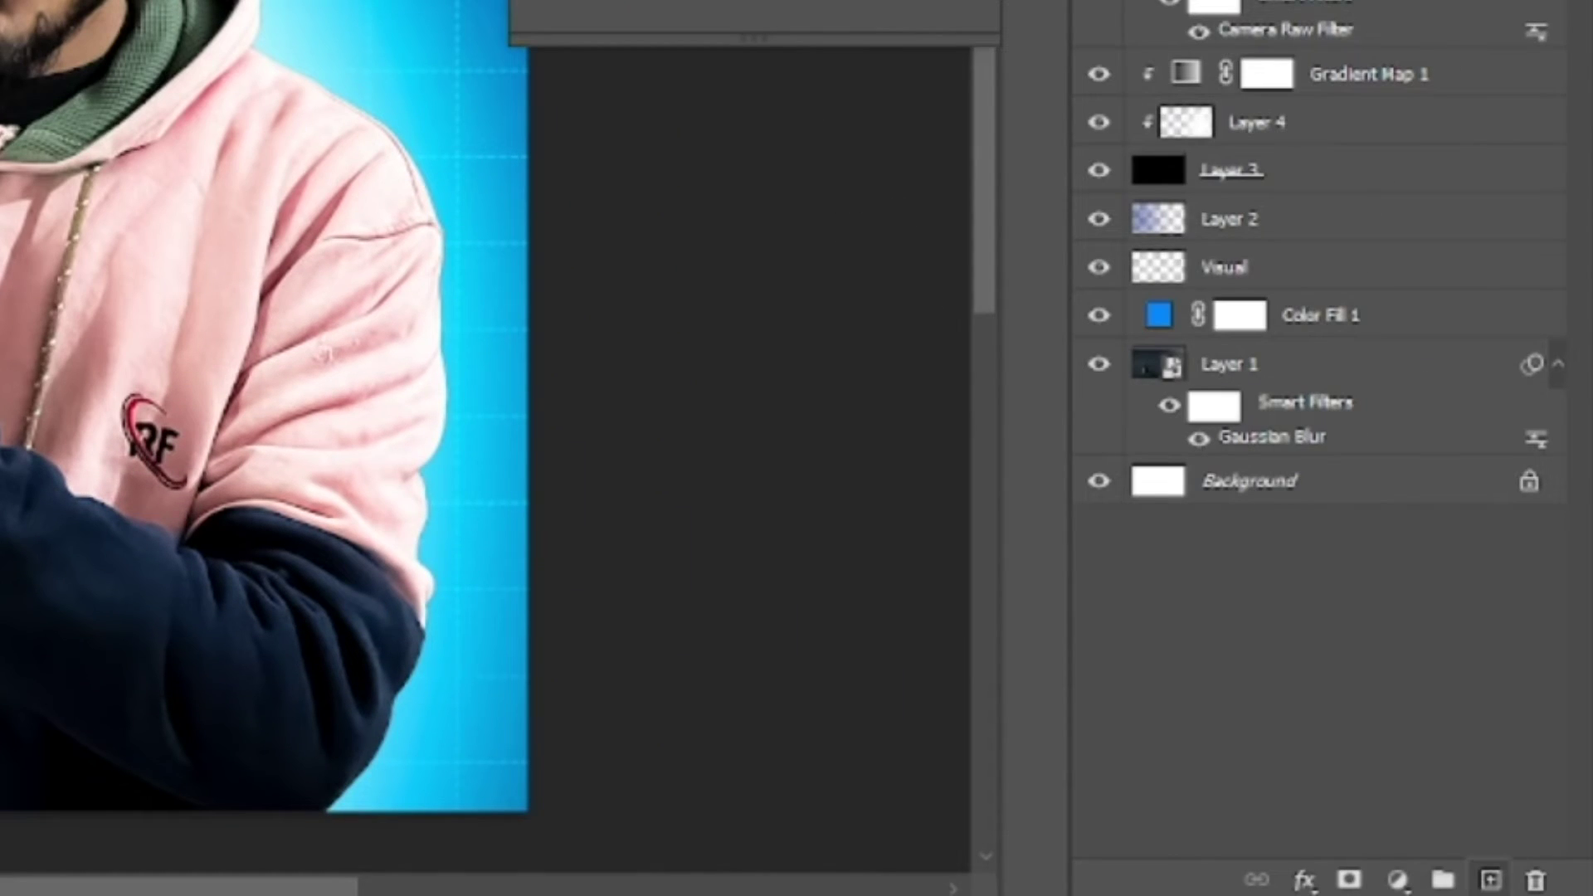
{"action": "left_click", "coordinate": [1489, 880]}
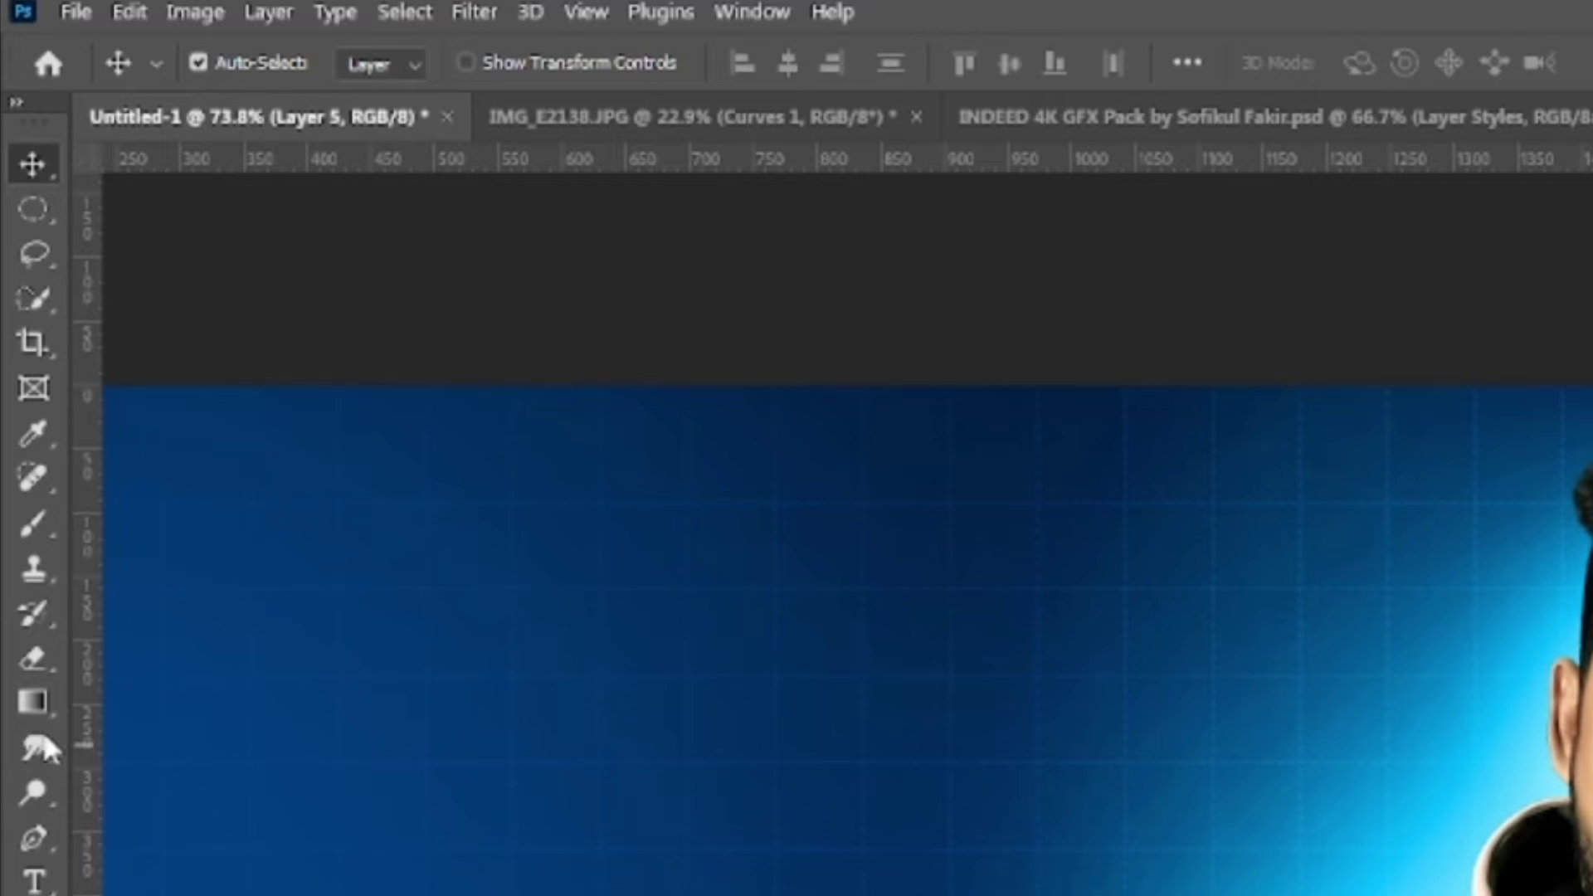
On the clipped empty layer, start a thin white rim light beside the ear on the image's right with a small soft brush
{"action": "left_click", "coordinate": [32, 525]}
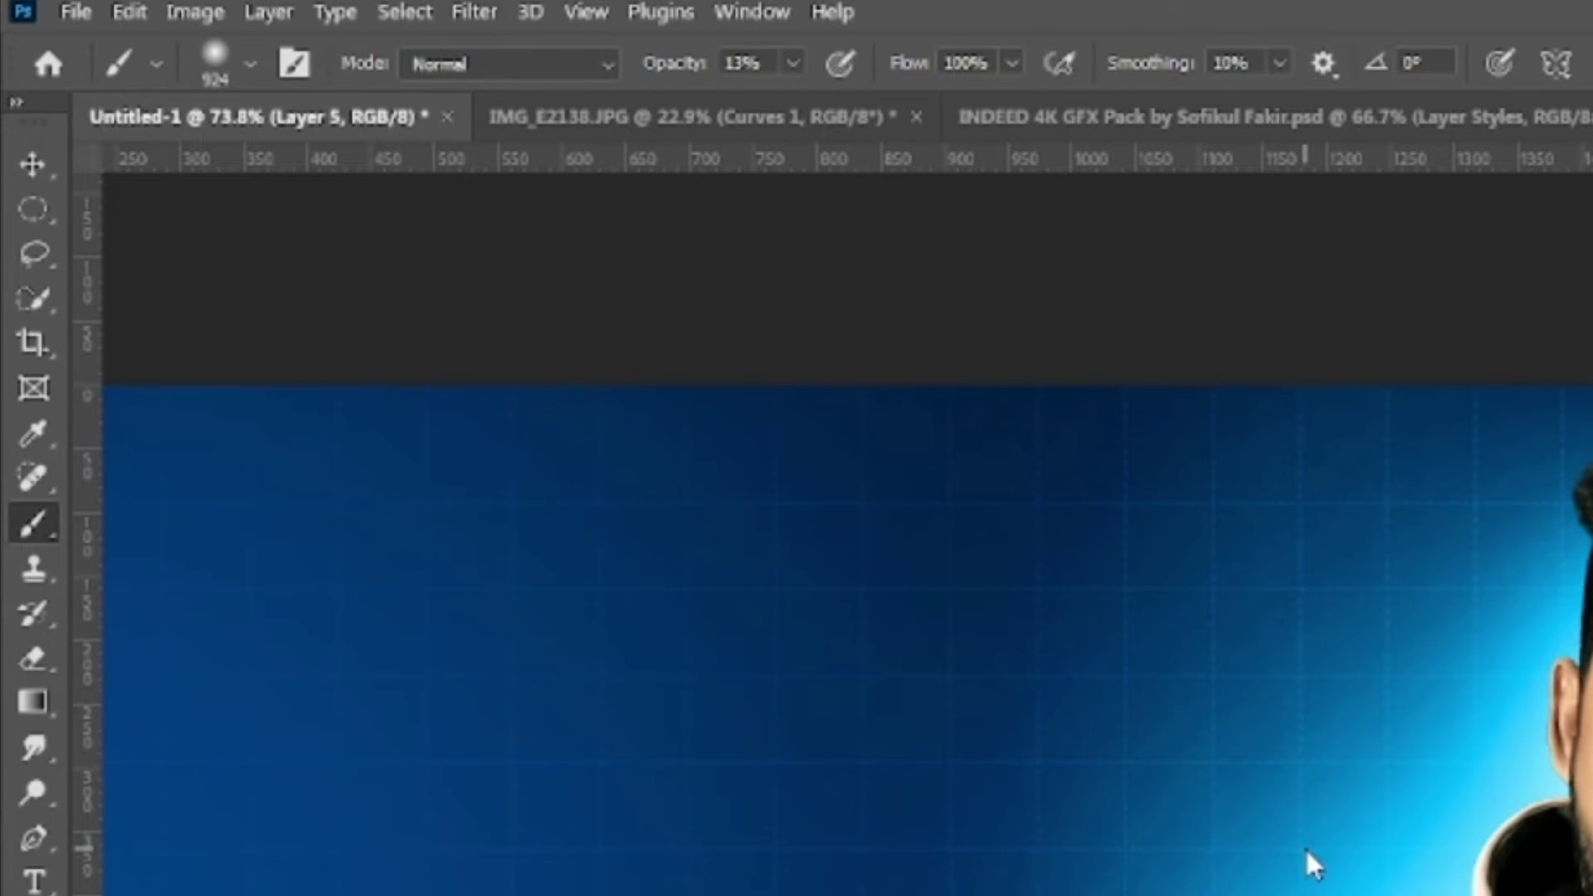
{"action": "key", "text": "["}
{"action": "left_click_drag", "start_coordinate": [1589, 614], "coordinate": [1404, 642]}
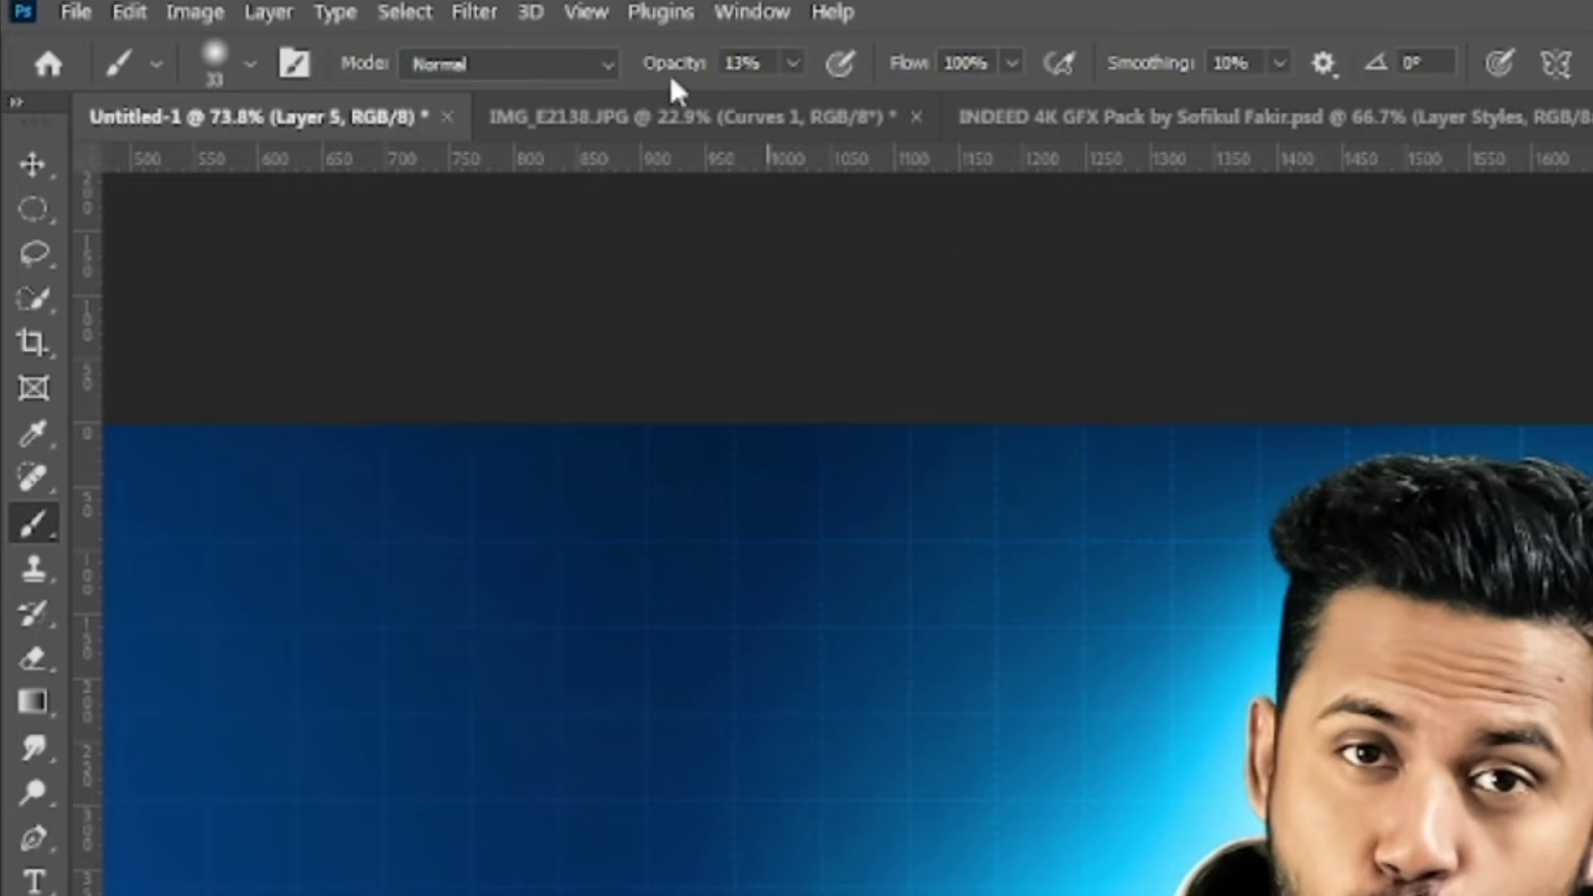
{"action": "scroll", "coordinate": [843, 355], "scroll_direction": "up", "scroll_amount": 8}
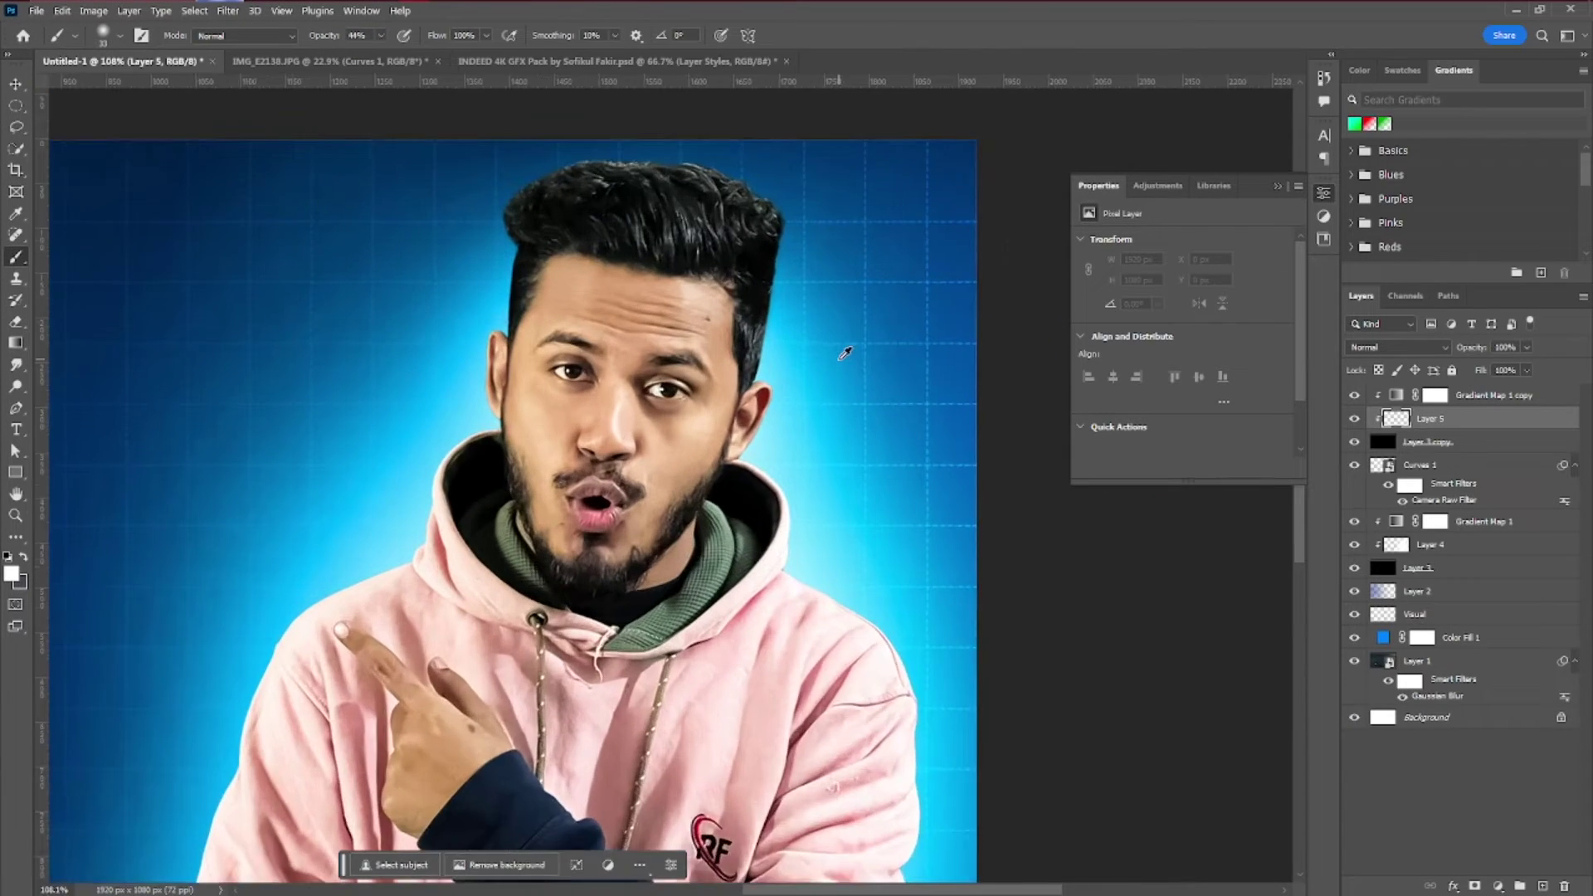
{"action": "left_click_drag", "start_coordinate": [709, 408], "coordinate": [698, 406]}
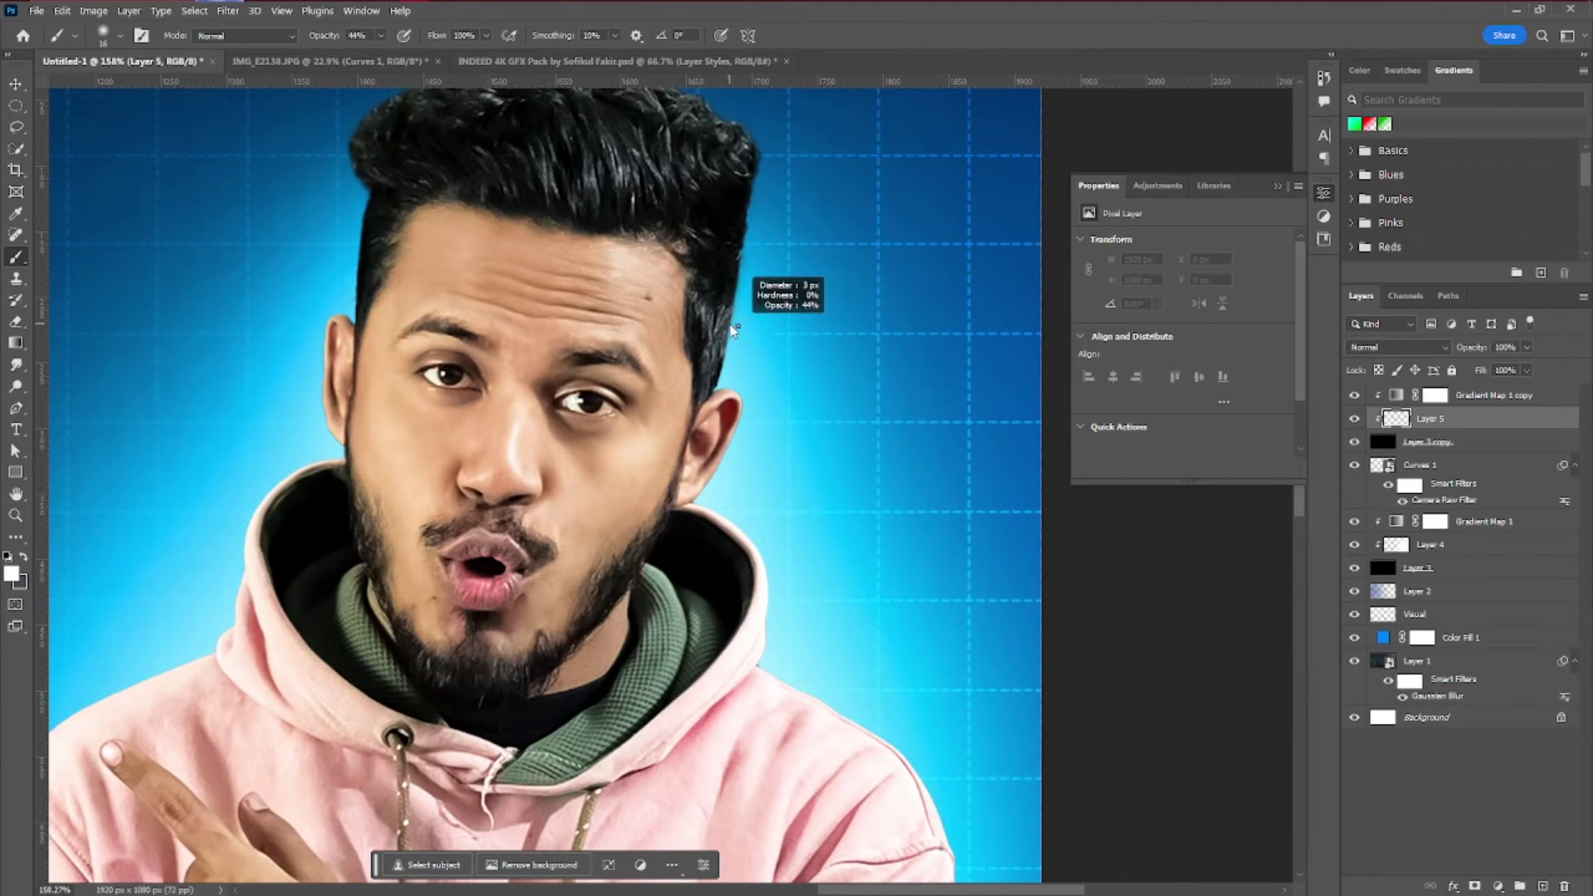
{"action": "right_click", "coordinate": [732, 330]}
{"action": "scroll", "coordinate": [732, 330], "scroll_direction": "up", "scroll_amount": 2}
{"action": "left_click_drag", "start_coordinate": [732, 330], "coordinate": [724, 329]}
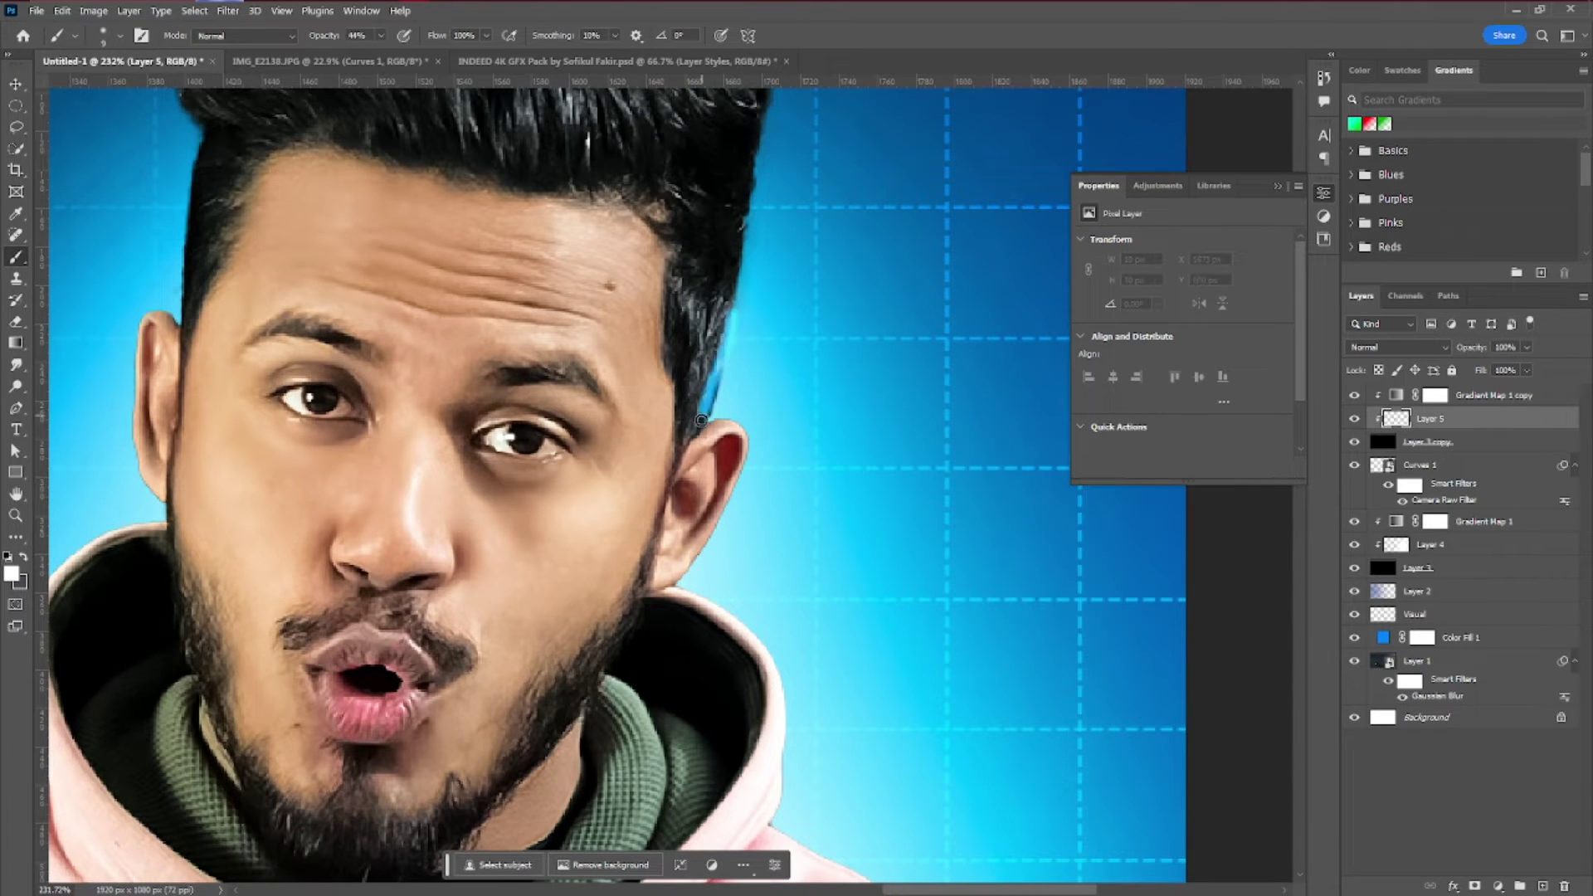
Continue the thin white rim light along the hair, ear, hood, shoulder and sleeve on the man's side facing the image's right edge
{"action": "scroll", "coordinate": [684, 581], "scroll_direction": "up", "scroll_amount": 2}
{"action": "mouse_move", "coordinate": [685, 580]}
{"action": "left_mouse_down"}
{"action": "mouse_move", "coordinate": [660, 318]}
{"action": "mouse_move", "coordinate": [698, 583]}
{"action": "mouse_move", "coordinate": [608, 213]}
{"action": "left_mouse_up"}
{"action": "mouse_move", "coordinate": [652, 304]}
{"action": "left_mouse_down"}
{"action": "mouse_move", "coordinate": [789, 629]}
{"action": "mouse_move", "coordinate": [469, 186]}
{"action": "left_mouse_up"}
{"action": "mouse_move", "coordinate": [612, 196]}
{"action": "left_mouse_down"}
{"action": "mouse_move", "coordinate": [747, 473]}
{"action": "mouse_move", "coordinate": [768, 187]}
{"action": "left_mouse_up"}
{"action": "mouse_move", "coordinate": [775, 254]}
{"action": "left_mouse_down"}
{"action": "mouse_move", "coordinate": [794, 596]}
{"action": "mouse_move", "coordinate": [953, 311]}
{"action": "left_mouse_up"}
{"action": "mouse_move", "coordinate": [884, 406]}
{"action": "left_mouse_down"}
{"action": "mouse_move", "coordinate": [907, 644]}
{"action": "mouse_move", "coordinate": [840, 871]}
{"action": "left_mouse_up"}
{"action": "mouse_move", "coordinate": [840, 871]}
{"action": "left_mouse_down"}
{"action": "mouse_move", "coordinate": [917, 425]}
{"action": "mouse_move", "coordinate": [779, 689]}
{"action": "left_mouse_up"}
{"action": "scroll", "coordinate": [905, 514], "scroll_direction": "down", "scroll_amount": 7}
{"action": "scroll", "coordinate": [850, 249], "scroll_direction": "up", "scroll_amount": 4}
Paint rim-light lines at 86% opacity along the jaw on the image's right and the hair, ear and hood on the image's left
{"action": "left_click_drag", "start_coordinate": [832, 320], "coordinate": [854, 163]}
{"action": "left_click_drag", "start_coordinate": [778, 419], "coordinate": [661, 603]}
{"action": "left_click_drag", "start_coordinate": [424, 167], "coordinate": [613, 220]}
{"action": "left_click_drag", "start_coordinate": [642, 228], "coordinate": [644, 251]}
{"action": "left_click_drag", "start_coordinate": [554, 508], "coordinate": [621, 238]}
{"action": "left_click_drag", "start_coordinate": [621, 239], "coordinate": [591, 326]}
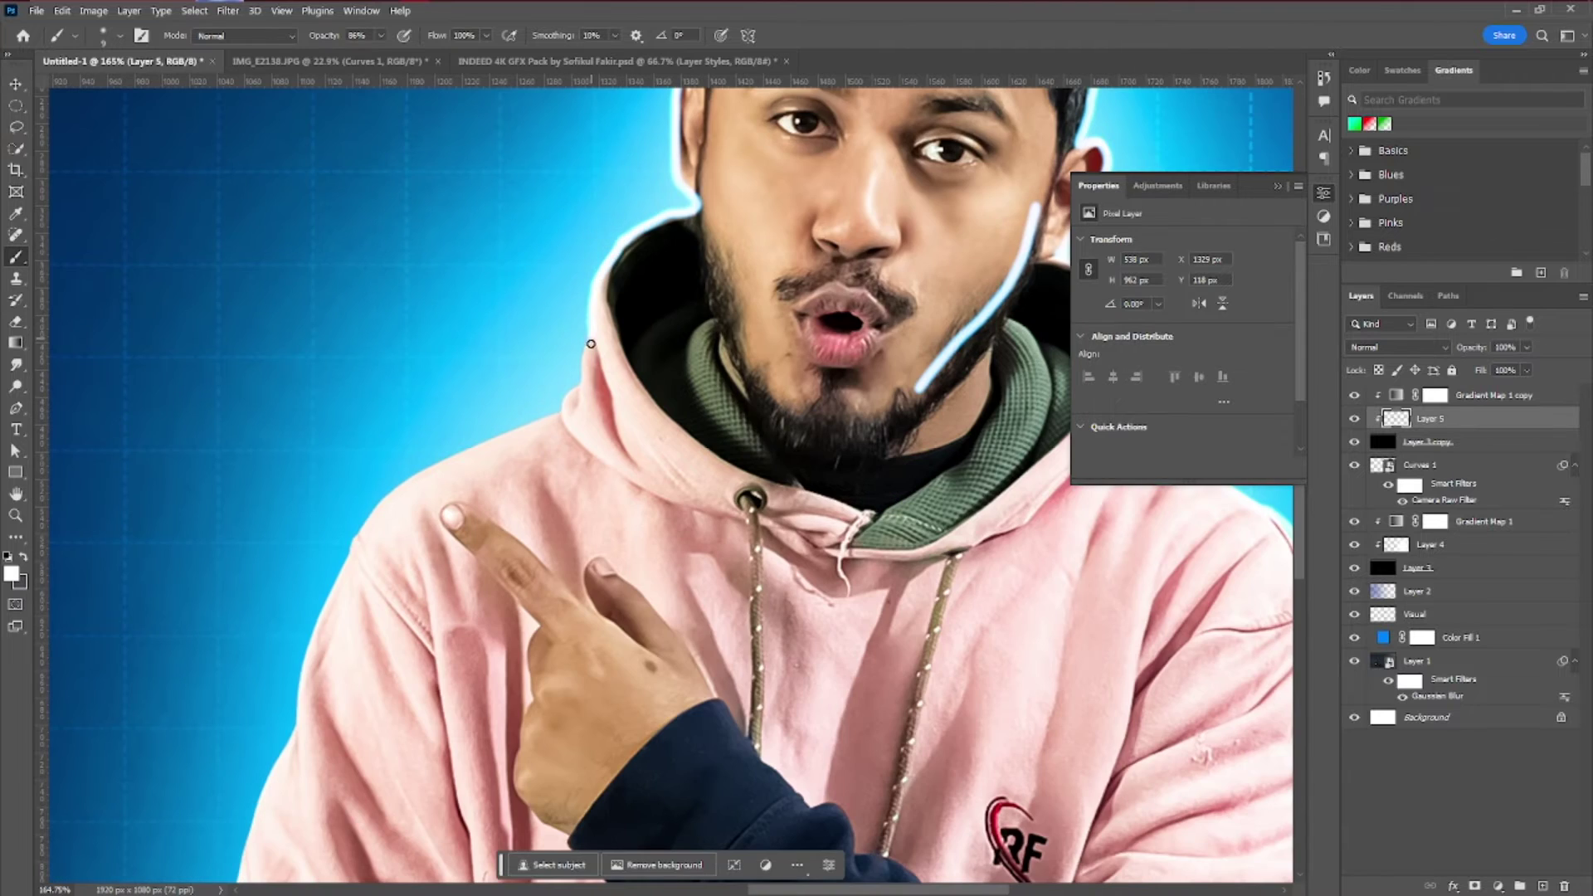
Extend the white rim light from the hood along the shoulder and sleeve on the image's left to the canvas's lower edge
{"action": "left_click_drag", "start_coordinate": [427, 472], "coordinate": [751, 181]}
{"action": "mouse_move", "coordinate": [750, 181]}
{"action": "left_mouse_down"}
{"action": "mouse_move", "coordinate": [665, 263]}
{"action": "mouse_move", "coordinate": [636, 346]}
{"action": "left_mouse_up"}
{"action": "mouse_move", "coordinate": [636, 345]}
{"action": "left_mouse_down"}
{"action": "mouse_move", "coordinate": [640, 256]}
{"action": "mouse_move", "coordinate": [585, 448]}
{"action": "left_mouse_up"}
{"action": "left_click_drag", "start_coordinate": [591, 462], "coordinate": [620, 309]}
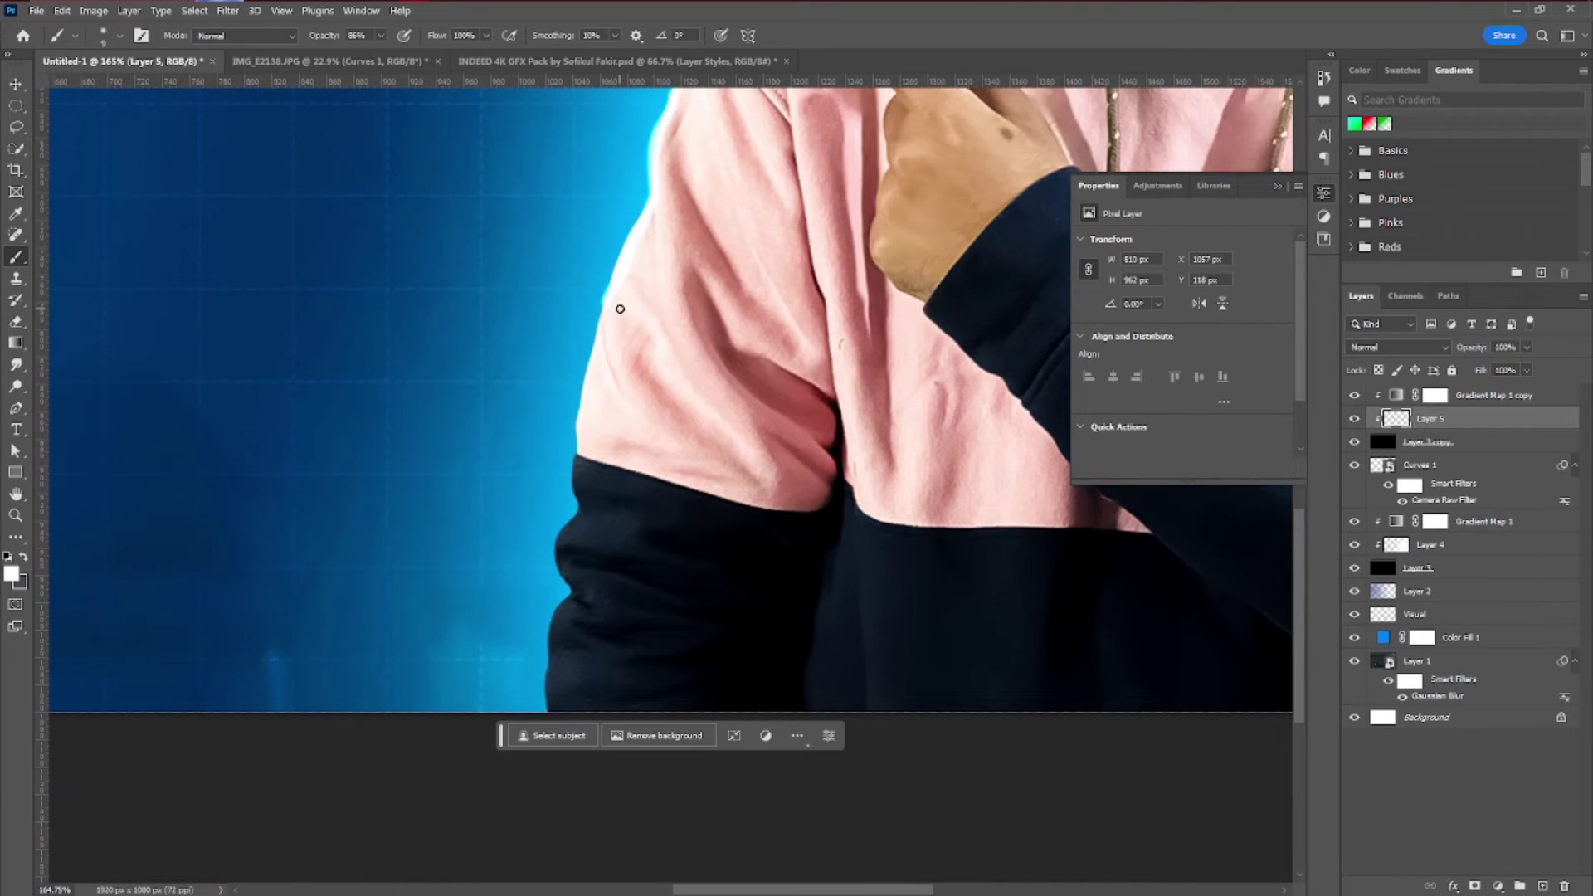
{"action": "left_click_drag", "start_coordinate": [576, 475], "coordinate": [566, 326]}
{"action": "left_click_drag", "start_coordinate": [565, 344], "coordinate": [534, 549]}
Paint a curved white line along the cheek and jaw on the image's left side of the face
{"action": "scroll", "coordinate": [533, 549], "scroll_direction": "down", "scroll_amount": 7}
{"action": "left_click_drag", "start_coordinate": [802, 323], "coordinate": [633, 516]}
{"action": "scroll", "coordinate": [619, 270], "scroll_direction": "up", "scroll_amount": 2}
{"action": "left_click_drag", "start_coordinate": [619, 271], "coordinate": [664, 387]}
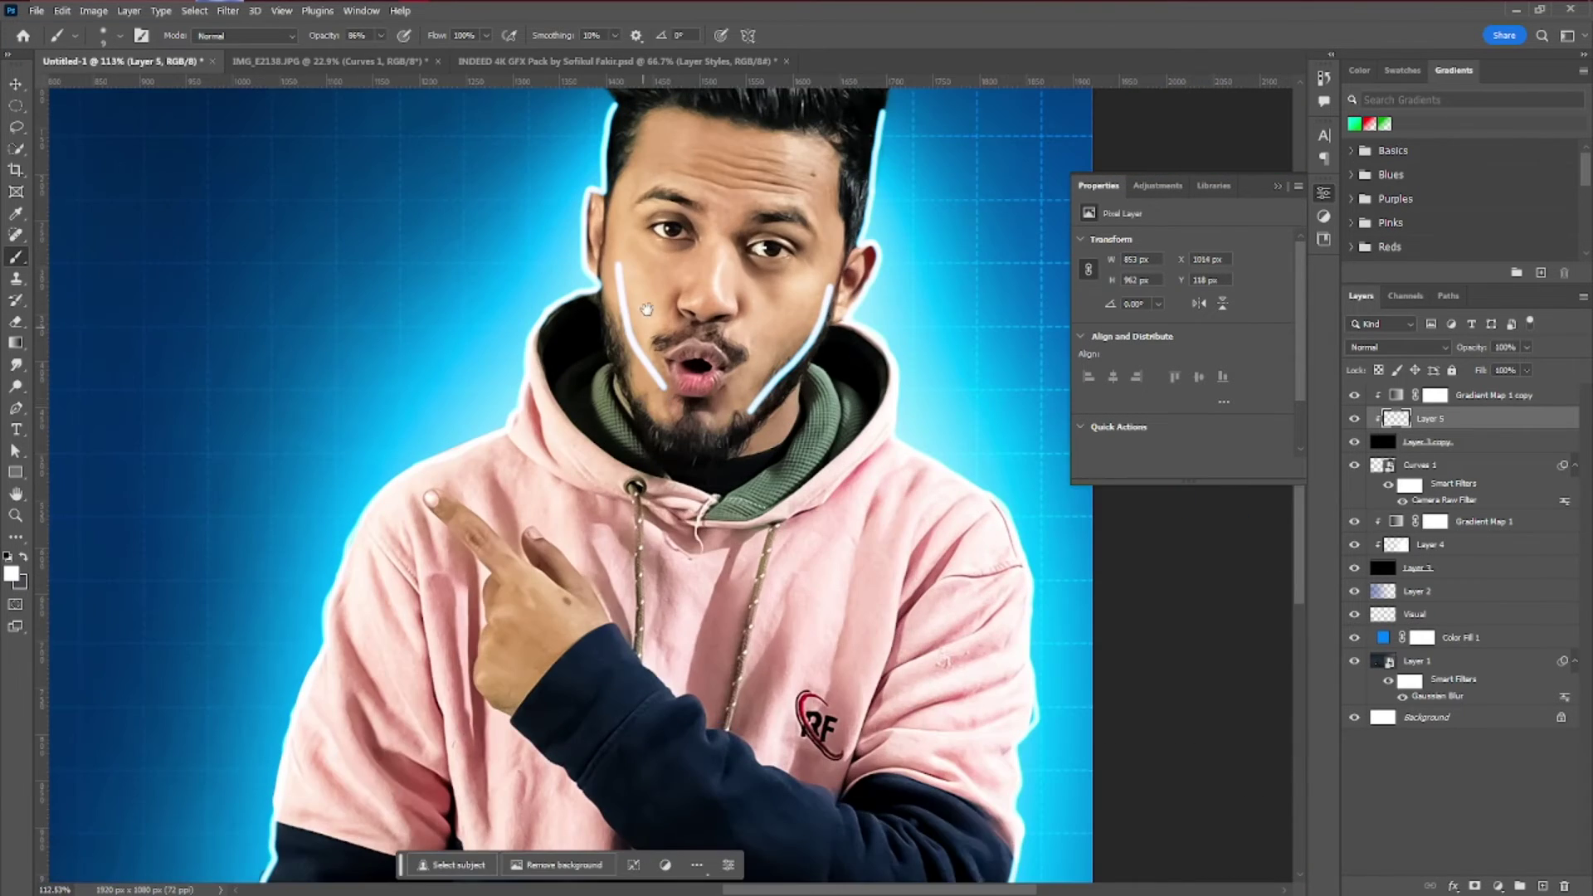
Smudge the rim light at 50% strength into the hair on the image's right side of the man's head
{"action": "scroll", "coordinate": [788, 334], "scroll_direction": "up", "scroll_amount": 6}
{"action": "left_click_drag", "start_coordinate": [689, 321], "coordinate": [628, 290]}
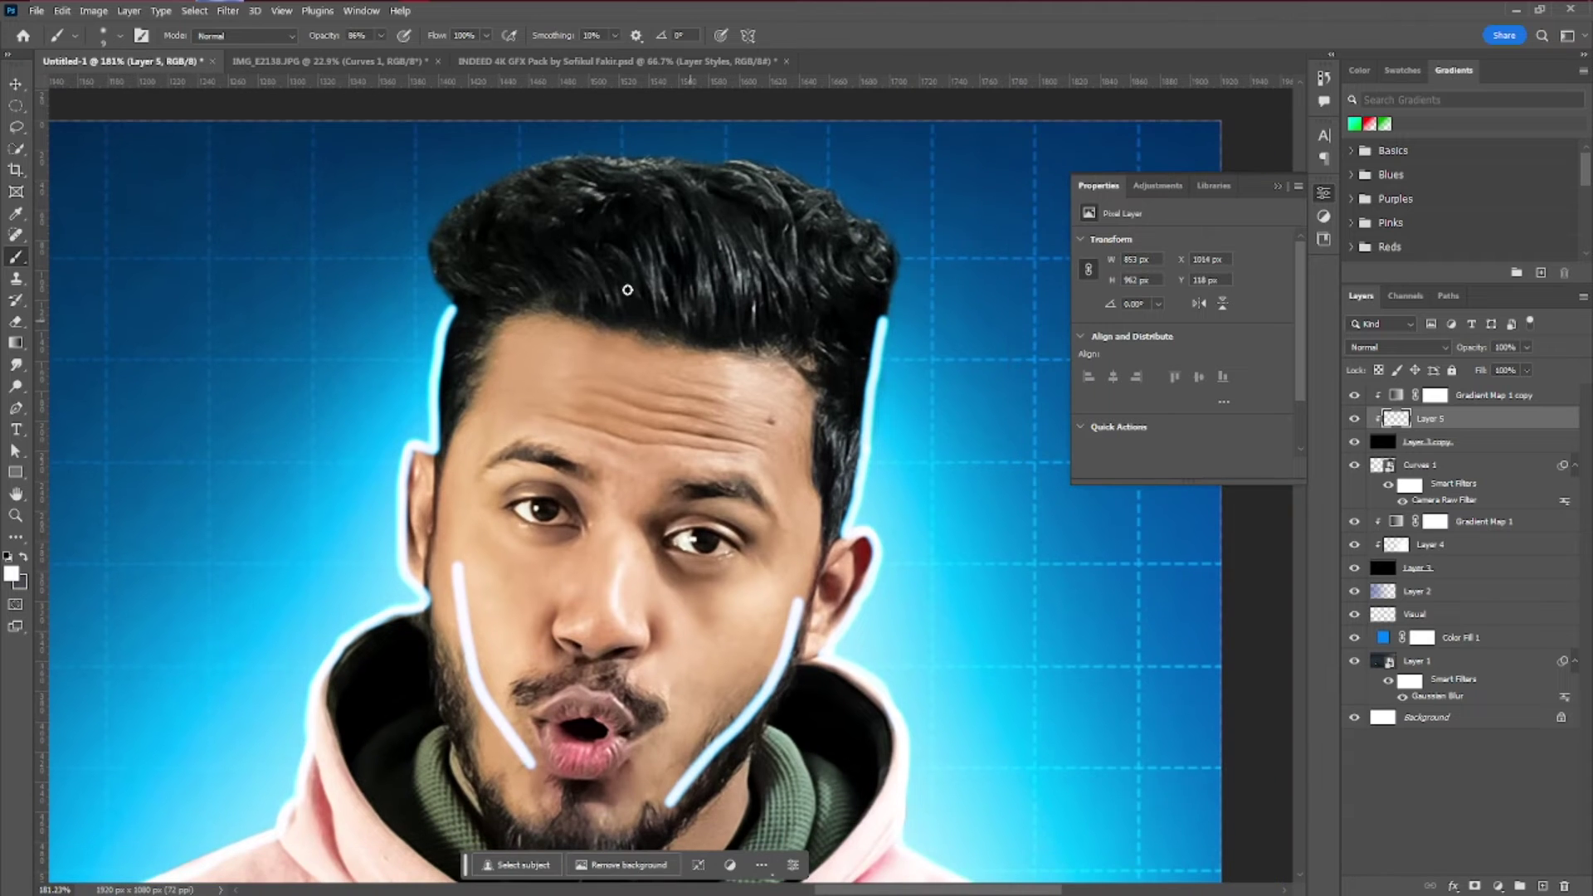
{"action": "left_click", "coordinate": [15, 366]}
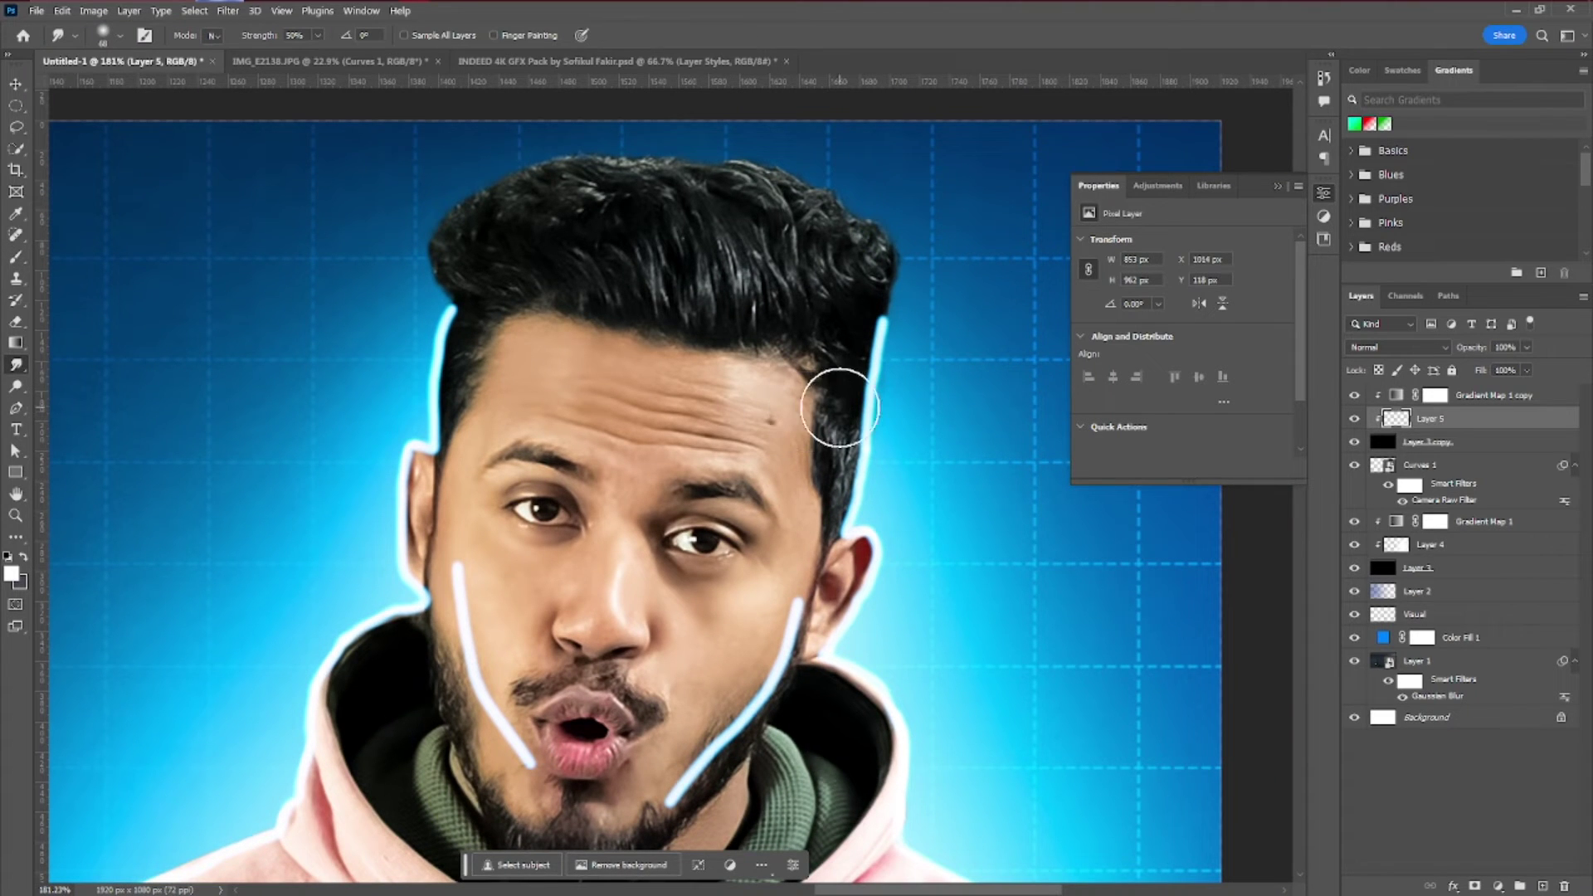
{"action": "scroll", "coordinate": [839, 344], "scroll_direction": "up", "scroll_amount": 5}
{"action": "left_click_drag", "start_coordinate": [914, 352], "coordinate": [861, 327]}
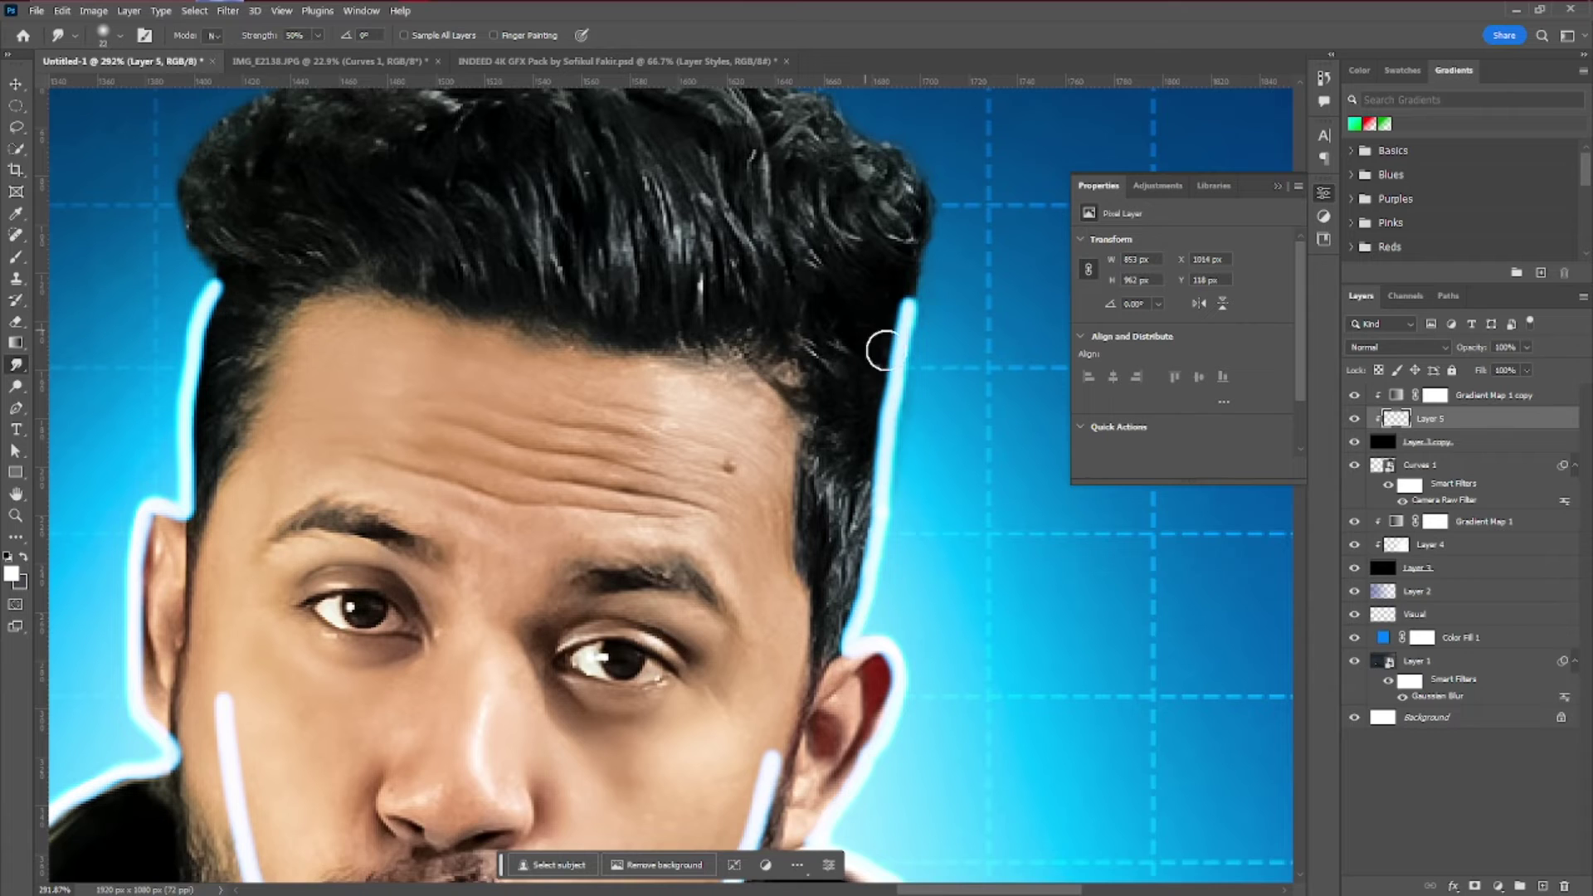
{"action": "scroll", "coordinate": [880, 344], "scroll_direction": "up", "scroll_amount": 1}
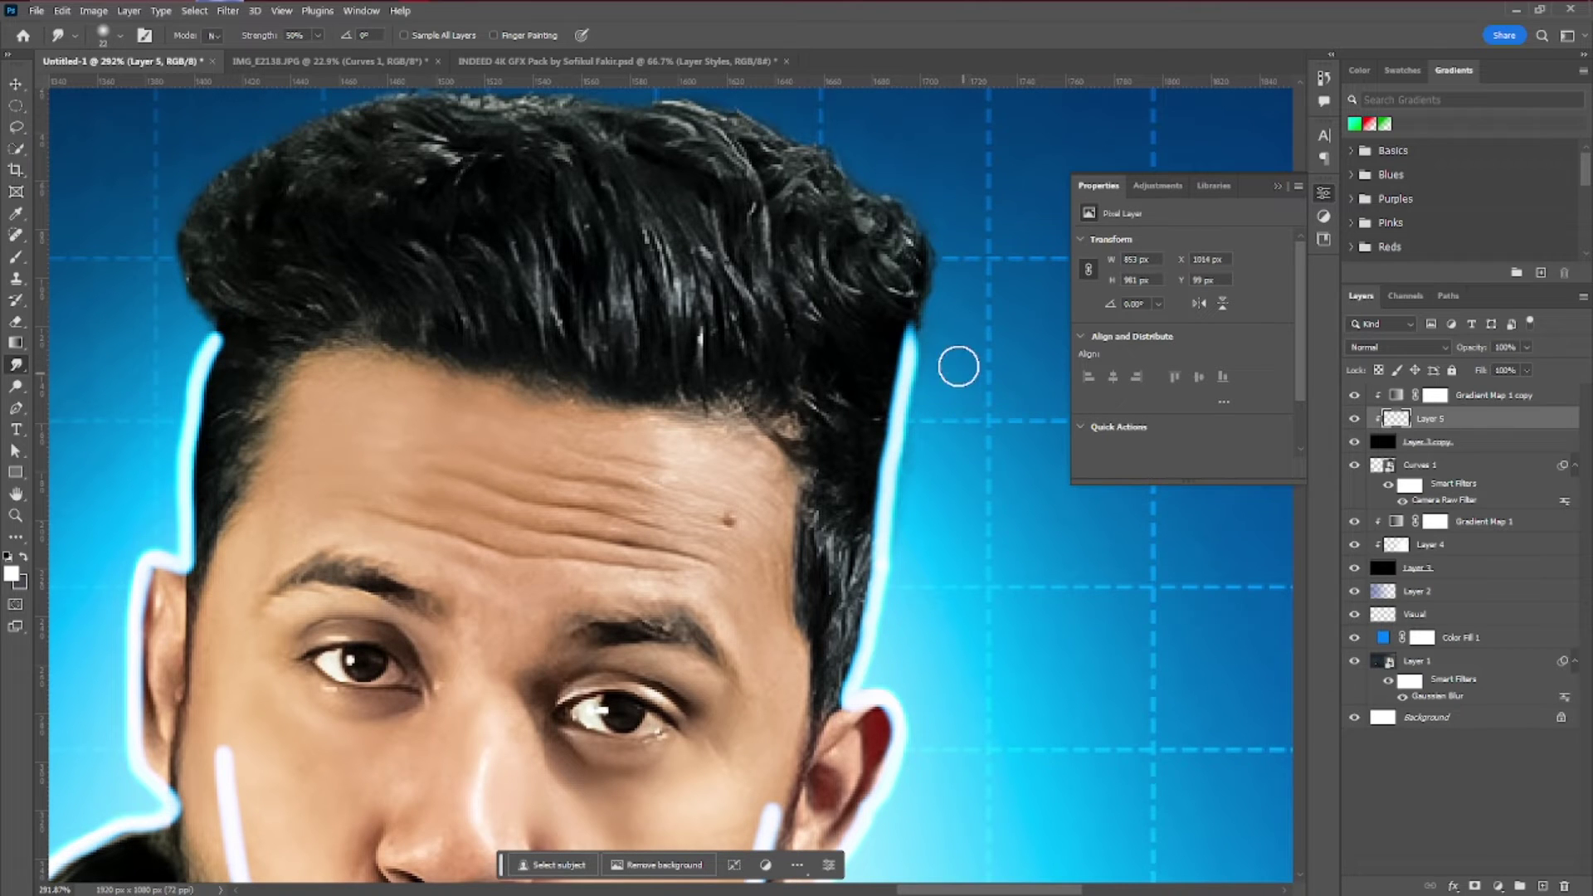
{"action": "scroll", "coordinate": [913, 286], "scroll_direction": "down", "scroll_amount": 2}
{"action": "scroll", "coordinate": [875, 448], "scroll_direction": "up", "scroll_amount": 3}
{"action": "mouse_move", "coordinate": [942, 316]}
{"action": "left_mouse_down"}
{"action": "mouse_move", "coordinate": [893, 528]}
{"action": "mouse_move", "coordinate": [874, 491]}
{"action": "mouse_move", "coordinate": [938, 210]}
{"action": "mouse_move", "coordinate": [919, 390]}
{"action": "mouse_move", "coordinate": [931, 266]}
{"action": "mouse_move", "coordinate": [881, 502]}
{"action": "mouse_move", "coordinate": [874, 636]}
{"action": "left_mouse_up"}
{"action": "left_click_drag", "start_coordinate": [935, 516], "coordinate": [915, 383]}
{"action": "mouse_move", "coordinate": [859, 557]}
{"action": "left_mouse_down"}
{"action": "mouse_move", "coordinate": [822, 568]}
{"action": "mouse_move", "coordinate": [904, 638]}
{"action": "left_mouse_up"}
Smudge the rim light into the hood and shoulder on the image's right side
{"action": "scroll", "coordinate": [822, 569], "scroll_direction": "down", "scroll_amount": 3}
{"action": "mouse_move", "coordinate": [863, 693]}
{"action": "left_mouse_down"}
{"action": "mouse_move", "coordinate": [779, 498]}
{"action": "mouse_move", "coordinate": [793, 612]}
{"action": "left_mouse_up"}
{"action": "scroll", "coordinate": [829, 580], "scroll_direction": "down", "scroll_amount": 3}
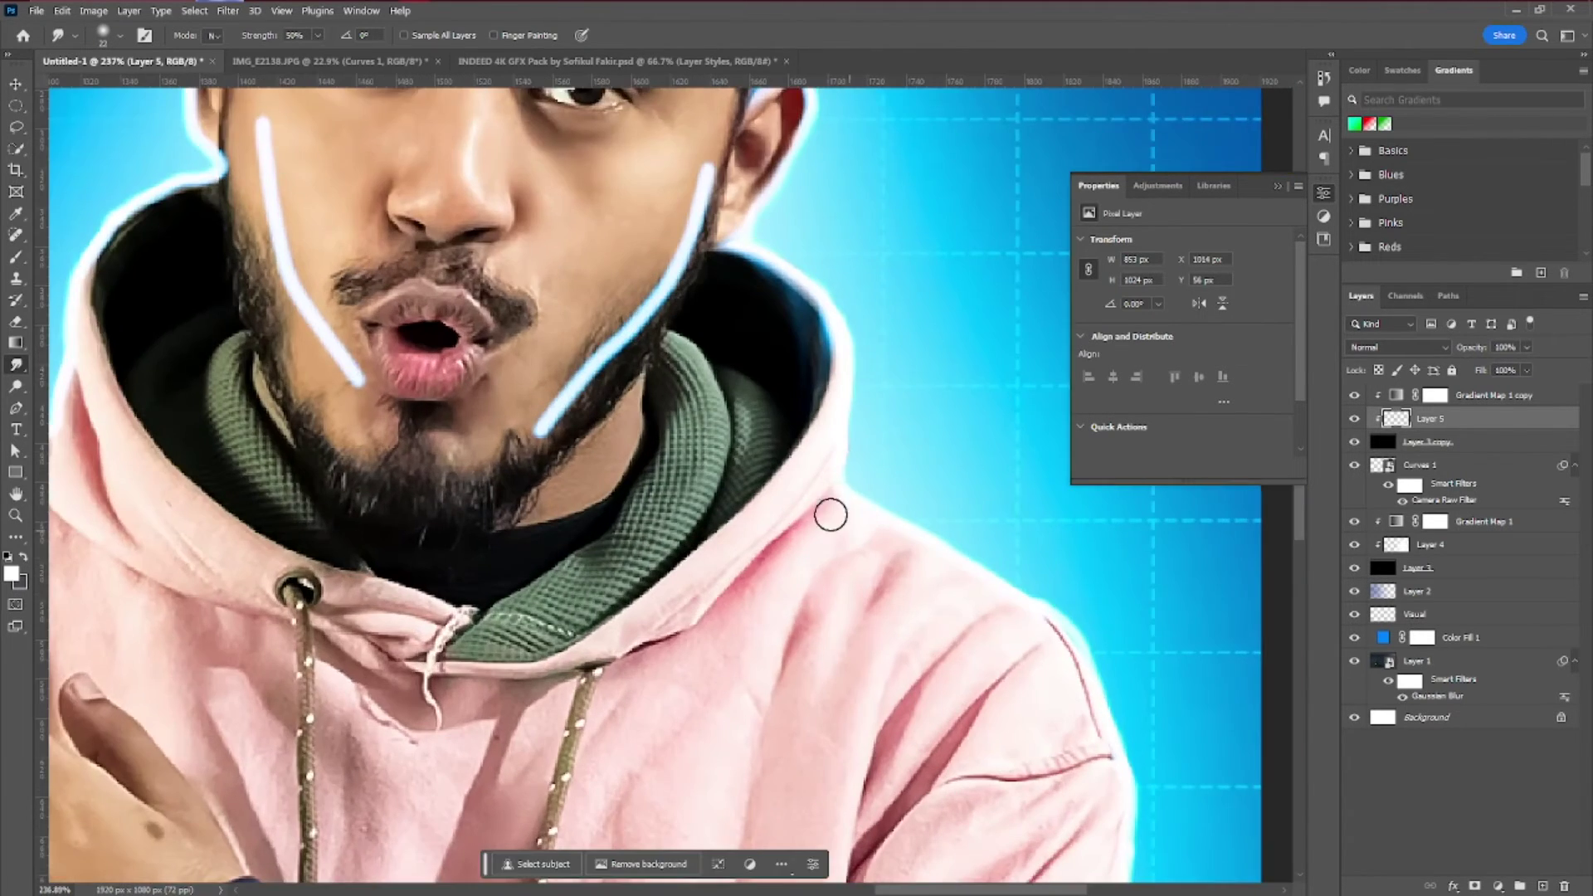
{"action": "left_click_drag", "start_coordinate": [829, 512], "coordinate": [799, 505]}
{"action": "left_click_drag", "start_coordinate": [936, 557], "coordinate": [799, 493]}
{"action": "right_click", "coordinate": [936, 494], "text": "alt"}
Smudge the rim light into the folds of the arm and dark sleeve on the image's right side
{"action": "scroll", "coordinate": [929, 514], "scroll_direction": "down", "scroll_amount": 3}
{"action": "scroll", "coordinate": [924, 540], "scroll_direction": "up", "scroll_amount": 1}
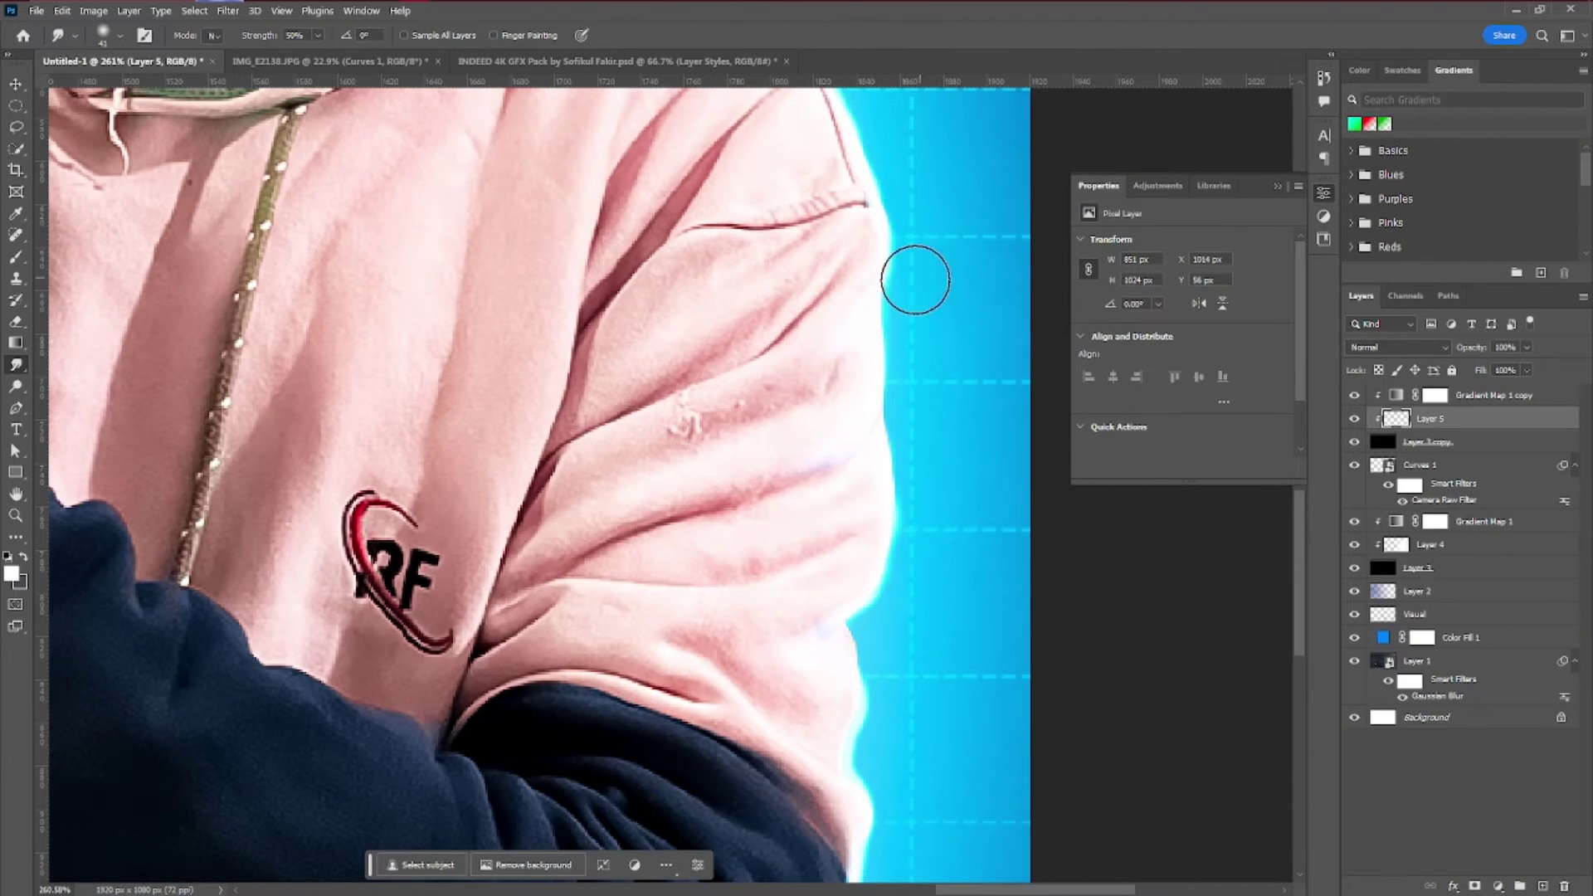
{"action": "scroll", "coordinate": [908, 498], "scroll_direction": "down", "scroll_amount": 2}
{"action": "scroll", "coordinate": [839, 514], "scroll_direction": "down", "scroll_amount": 3}
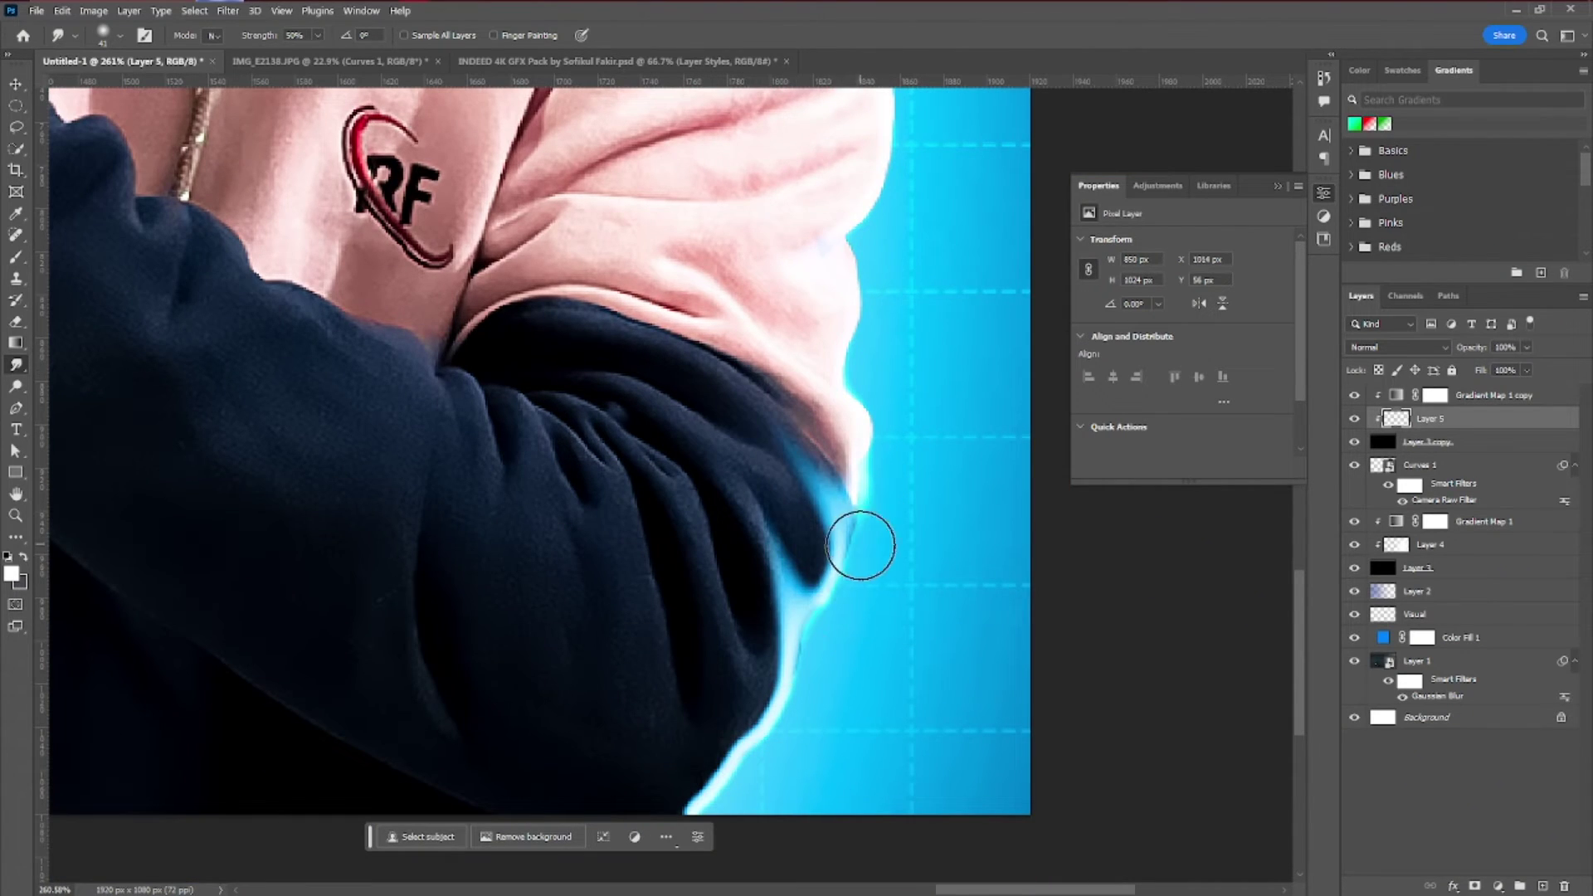
{"action": "scroll", "coordinate": [788, 489], "scroll_direction": "down", "scroll_amount": 3}
{"action": "left_click_drag", "start_coordinate": [768, 523], "coordinate": [717, 402]}
{"action": "scroll", "coordinate": [825, 537], "scroll_direction": "down", "scroll_amount": 1}
{"action": "left_click_drag", "start_coordinate": [715, 514], "coordinate": [697, 472]}
Smear the white jaw line on the image's right outward into the beard and cheek
{"action": "scroll", "coordinate": [808, 625], "scroll_direction": "up", "scroll_amount": 8}
{"action": "scroll", "coordinate": [807, 625], "scroll_direction": "up", "scroll_amount": 2}
{"action": "mouse_move", "coordinate": [1167, 580]}
{"action": "left_mouse_down"}
{"action": "mouse_move", "coordinate": [641, 481]}
{"action": "mouse_move", "coordinate": [448, 776]}
{"action": "left_mouse_up"}
{"action": "mouse_move", "coordinate": [448, 776]}
{"action": "left_mouse_down"}
{"action": "mouse_move", "coordinate": [608, 651]}
{"action": "mouse_move", "coordinate": [761, 395]}
{"action": "mouse_move", "coordinate": [672, 665]}
{"action": "left_mouse_up"}
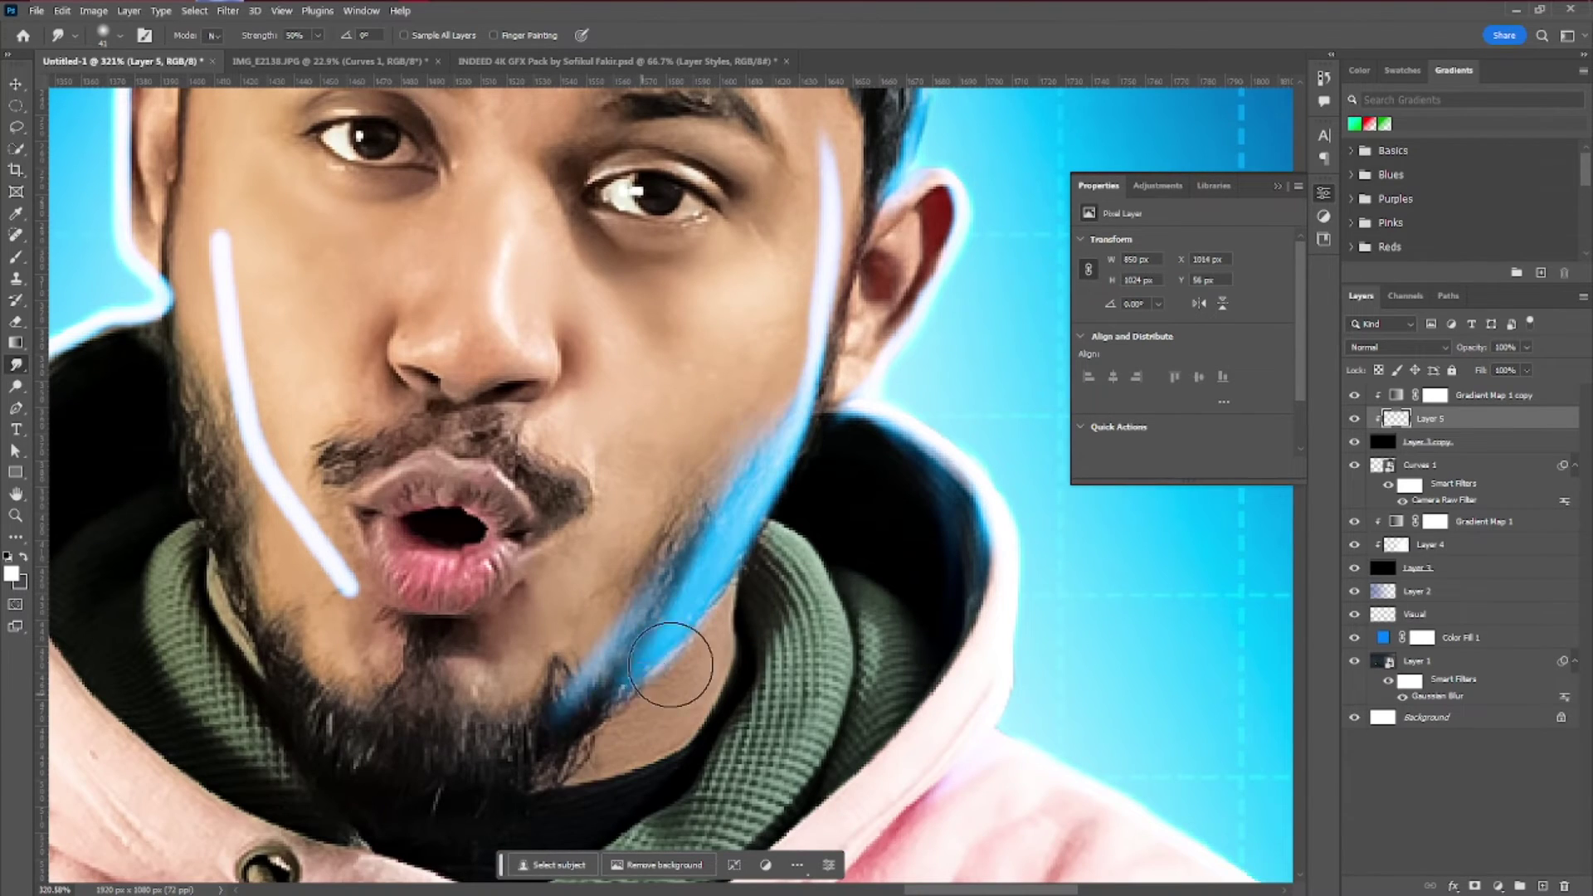
{"action": "scroll", "coordinate": [831, 249], "scroll_direction": "up", "scroll_amount": 1}
{"action": "mouse_move", "coordinate": [831, 216]}
{"action": "left_mouse_down"}
{"action": "mouse_move", "coordinate": [715, 544]}
{"action": "mouse_move", "coordinate": [573, 784]}
{"action": "left_mouse_up"}
{"action": "left_click_drag", "start_coordinate": [604, 722], "coordinate": [714, 687]}
Smear the white cheek line on the image's left into the beard and the side of the face
{"action": "scroll", "coordinate": [717, 685], "scroll_direction": "down", "scroll_amount": 5}
{"action": "mouse_move", "coordinate": [545, 611]}
{"action": "left_mouse_down"}
{"action": "mouse_move", "coordinate": [564, 654]}
{"action": "mouse_move", "coordinate": [495, 540]}
{"action": "mouse_move", "coordinate": [464, 390]}
{"action": "mouse_move", "coordinate": [478, 487]}
{"action": "mouse_move", "coordinate": [461, 451]}
{"action": "mouse_move", "coordinate": [452, 574]}
{"action": "mouse_move", "coordinate": [451, 394]}
{"action": "mouse_move", "coordinate": [358, 504]}
{"action": "mouse_move", "coordinate": [413, 451]}
{"action": "left_mouse_up"}
{"action": "scroll", "coordinate": [464, 441], "scroll_direction": "up", "scroll_amount": 5}
{"action": "right_click", "coordinate": [465, 441], "text": "alt"}
{"action": "scroll", "coordinate": [406, 490], "scroll_direction": "up", "scroll_amount": 4}
{"action": "mouse_move", "coordinate": [471, 241]}
{"action": "left_mouse_down"}
{"action": "mouse_move", "coordinate": [431, 103]}
{"action": "mouse_move", "coordinate": [434, 489]}
{"action": "mouse_move", "coordinate": [423, 437]}
{"action": "mouse_move", "coordinate": [462, 152]}
{"action": "mouse_move", "coordinate": [470, 428]}
{"action": "left_mouse_up"}
Smudge the rim light into the hair and hood on the image's left side with the resized smudge brush
{"action": "left_click_drag", "start_coordinate": [1210, 488], "coordinate": [1021, 498]}
{"action": "mouse_move", "coordinate": [1019, 484]}
{"action": "left_mouse_down"}
{"action": "mouse_move", "coordinate": [988, 423]}
{"action": "mouse_move", "coordinate": [1024, 322]}
{"action": "mouse_move", "coordinate": [938, 650]}
{"action": "left_mouse_up"}
{"action": "scroll", "coordinate": [938, 650], "scroll_direction": "down", "scroll_amount": 7}
{"action": "left_click_drag", "start_coordinate": [498, 538], "coordinate": [503, 506]}
{"action": "scroll", "coordinate": [462, 647], "scroll_direction": "up", "scroll_amount": 9}
{"action": "left_click_drag", "start_coordinate": [461, 572], "coordinate": [373, 655]}
{"action": "mouse_move", "coordinate": [448, 771]}
{"action": "left_mouse_down"}
{"action": "mouse_move", "coordinate": [445, 530]}
{"action": "mouse_move", "coordinate": [370, 540]}
{"action": "left_mouse_up"}
{"action": "left_click_drag", "start_coordinate": [199, 571], "coordinate": [692, 524]}
Smudge the rim light into the fabric folds of the shoulder and dark sleeve on the image's left side
{"action": "scroll", "coordinate": [692, 525], "scroll_direction": "down", "scroll_amount": 10}
{"action": "scroll", "coordinate": [693, 525], "scroll_direction": "left", "scroll_amount": 5}
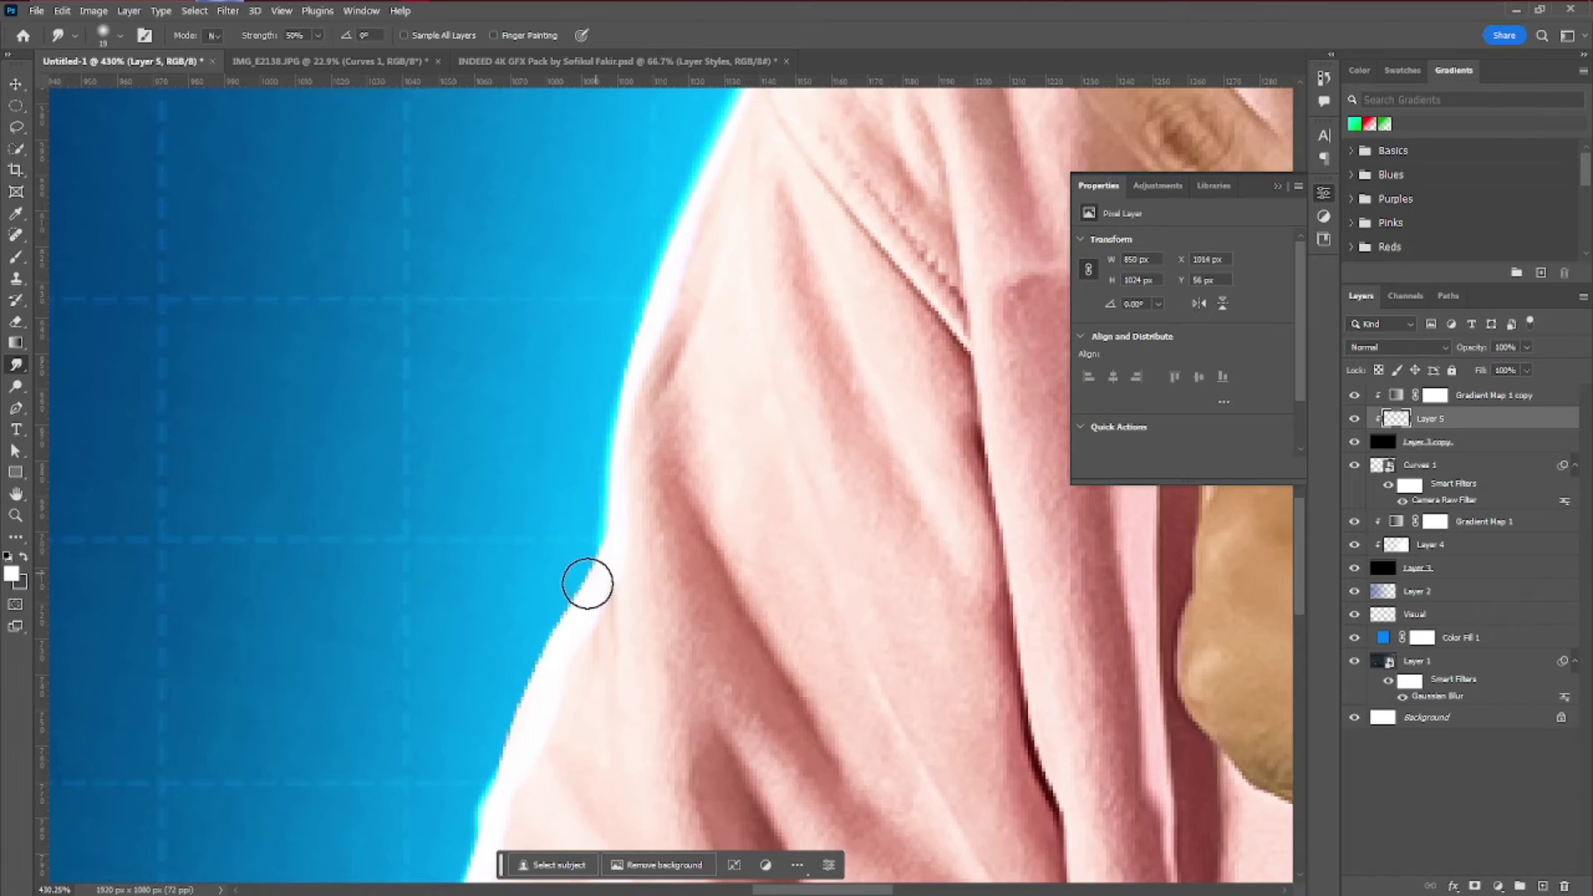
{"action": "scroll", "coordinate": [650, 488], "scroll_direction": "down", "scroll_amount": 2}
{"action": "scroll", "coordinate": [547, 640], "scroll_direction": "down", "scroll_amount": 6}
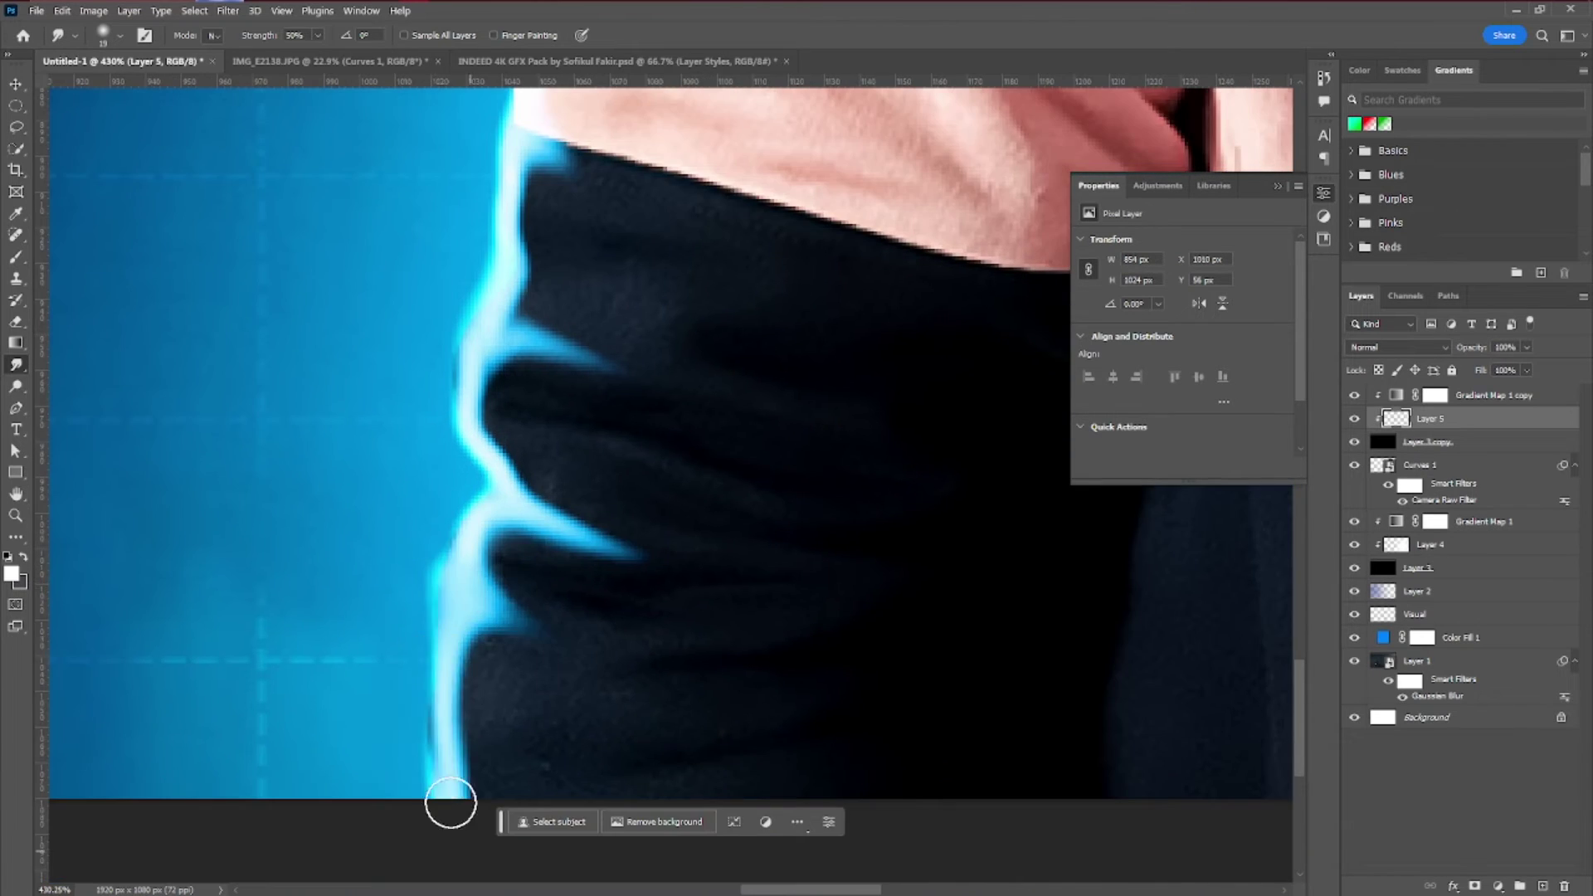
{"action": "scroll", "coordinate": [400, 564], "scroll_direction": "up", "scroll_amount": 3}
{"action": "scroll", "coordinate": [477, 474], "scroll_direction": "up", "scroll_amount": 6}
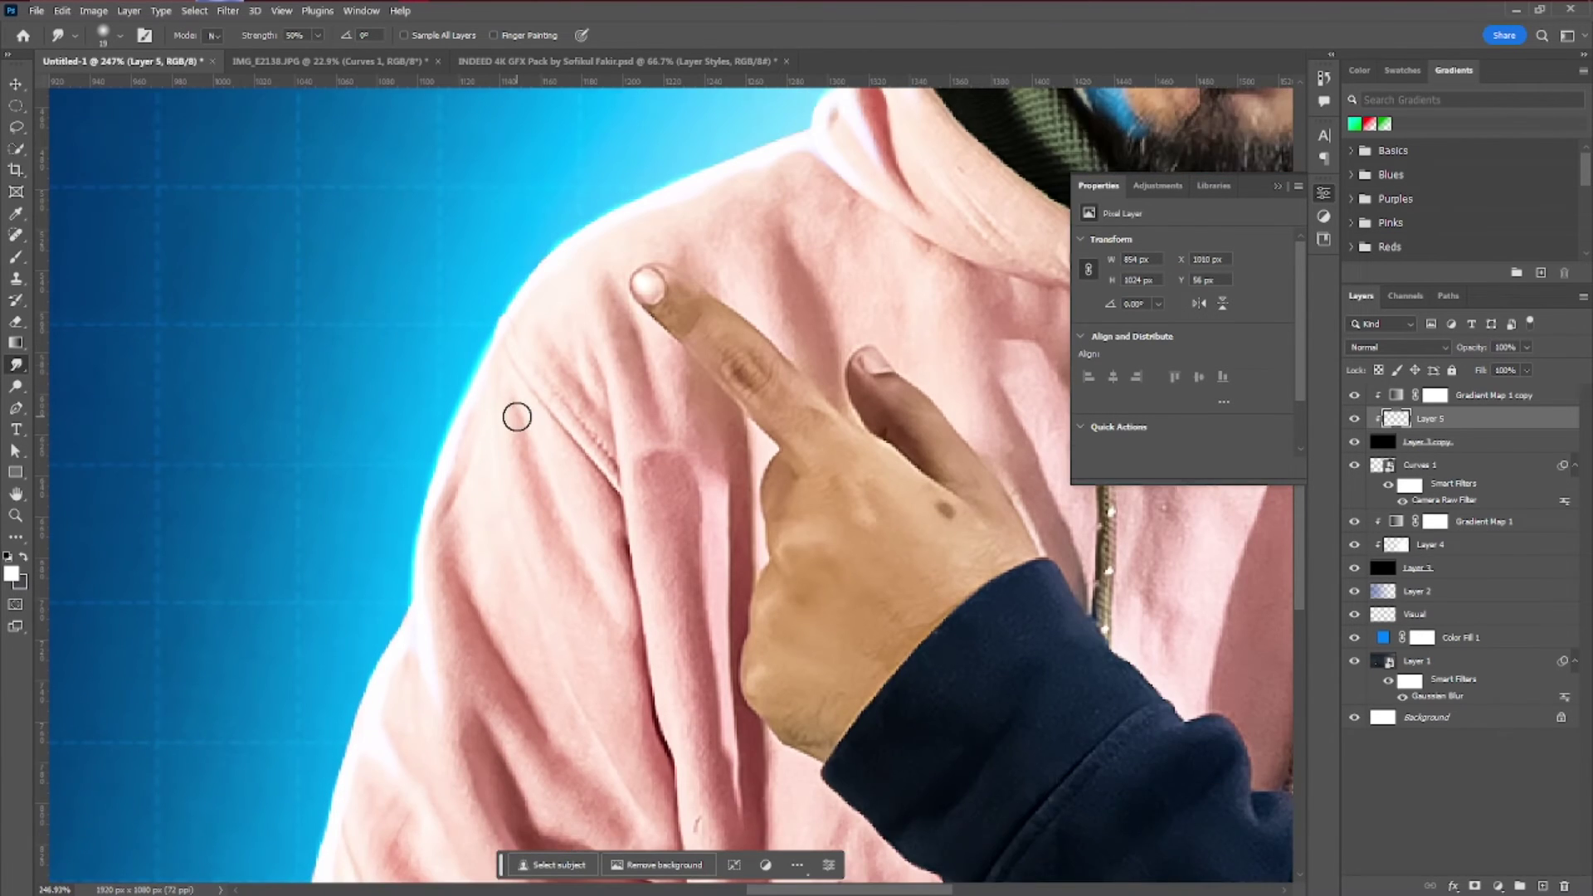
{"action": "scroll", "coordinate": [649, 310], "scroll_direction": "down", "scroll_amount": 6}
{"action": "scroll", "coordinate": [727, 345], "scroll_direction": "up", "scroll_amount": 4}
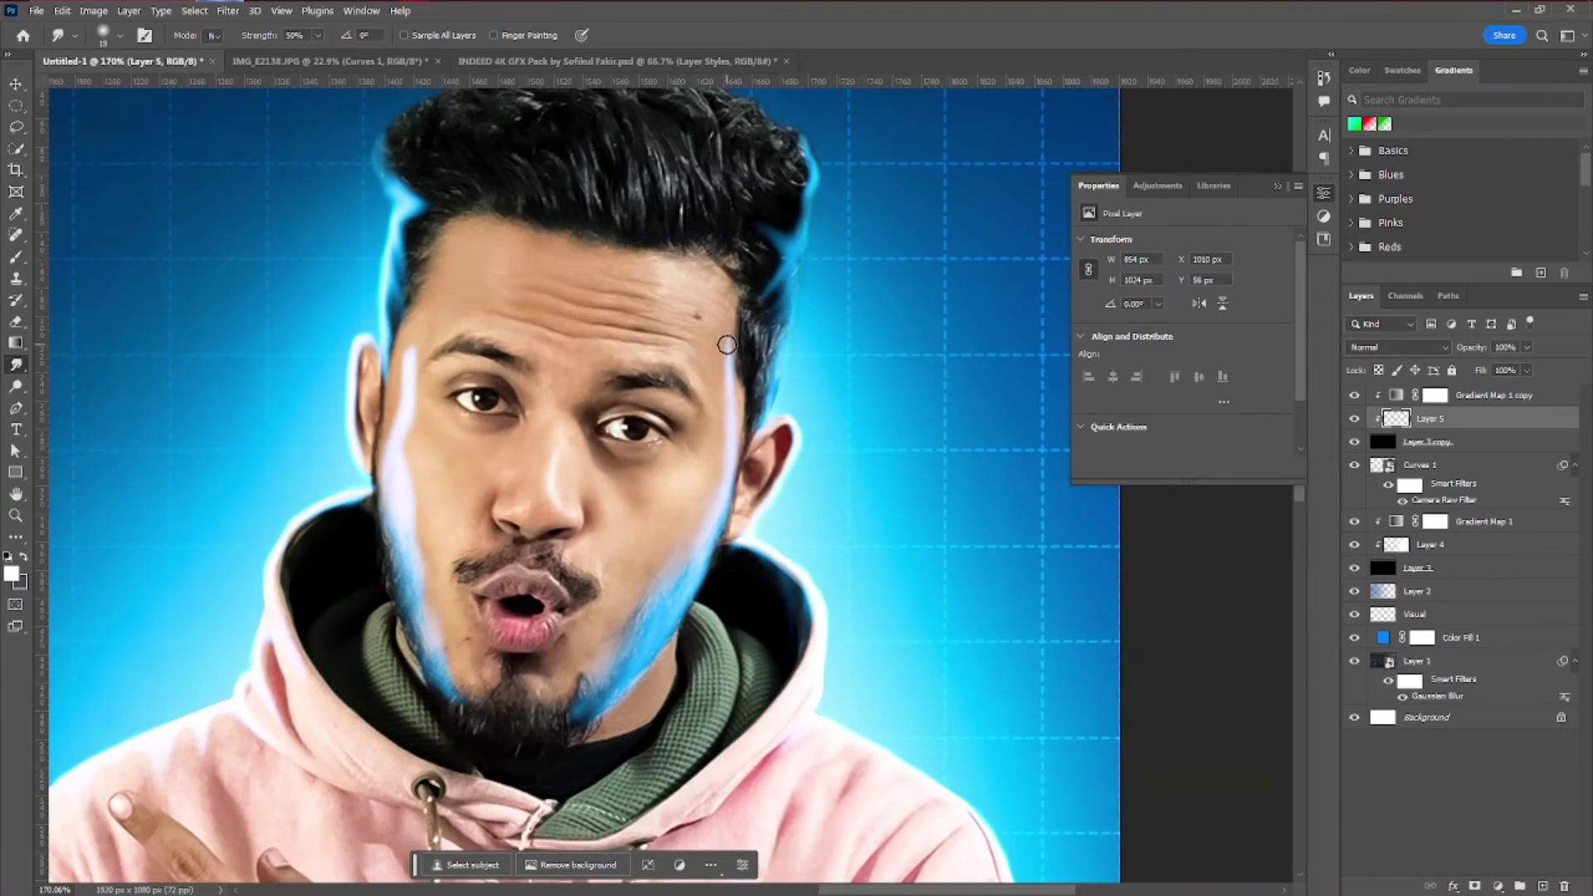
Add a layer mask to the rim-light layer and paint on it in black with a soft brush to reduce the glow on the face
{"action": "scroll", "coordinate": [838, 531], "scroll_direction": "down", "scroll_amount": 4}
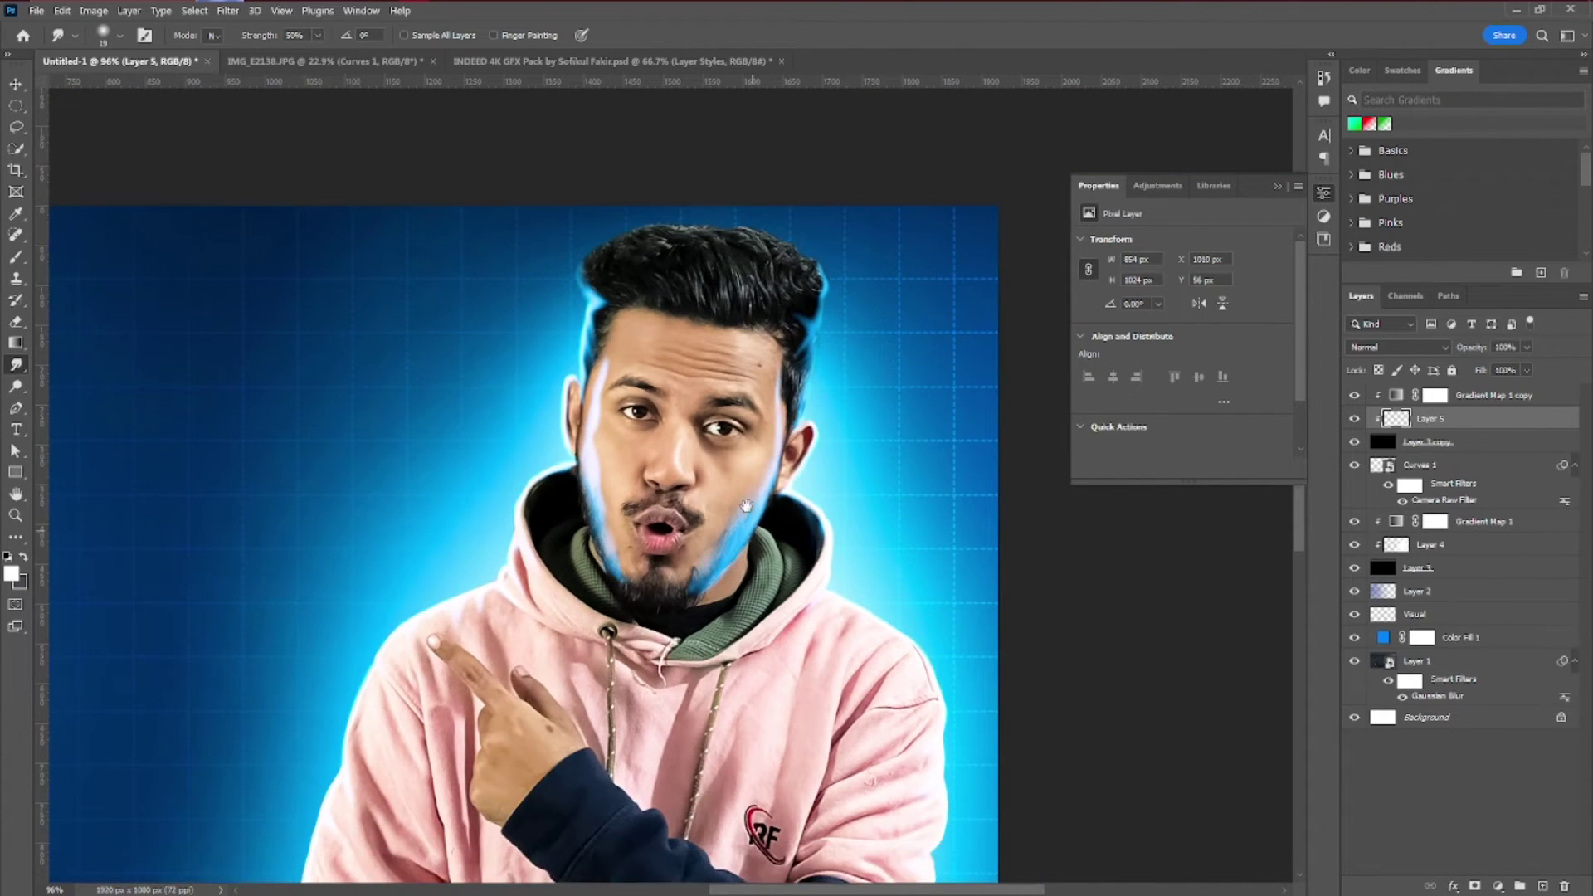
{"action": "scroll", "coordinate": [818, 586], "scroll_direction": "down", "scroll_amount": 3}
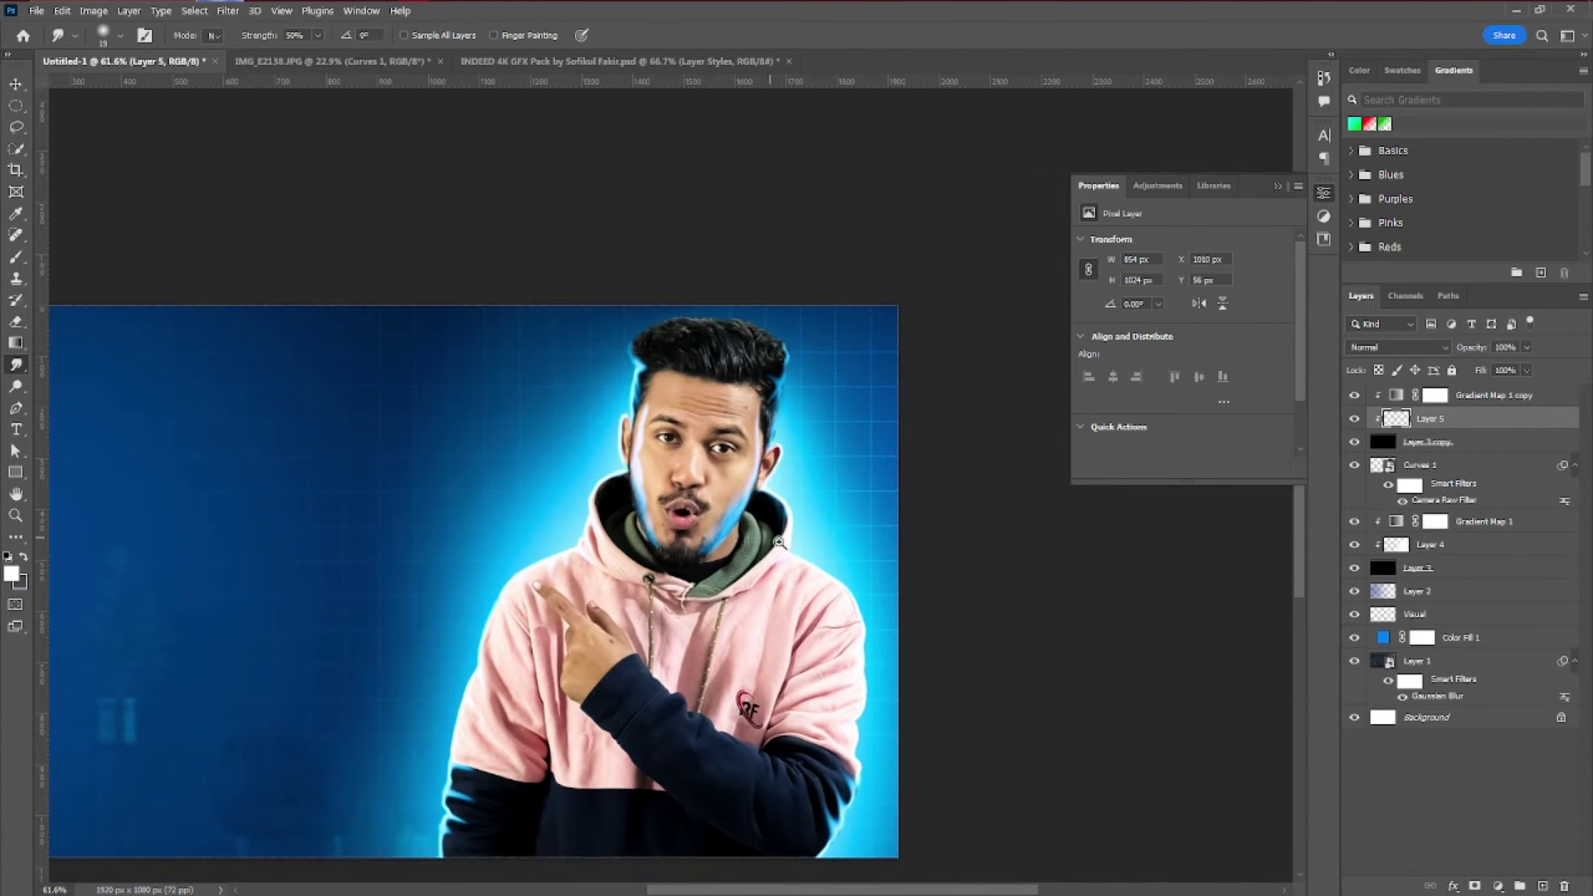
{"action": "scroll", "coordinate": [736, 465], "scroll_direction": "up", "scroll_amount": 2}
{"action": "scroll", "coordinate": [734, 483], "scroll_direction": "up", "scroll_amount": 2}
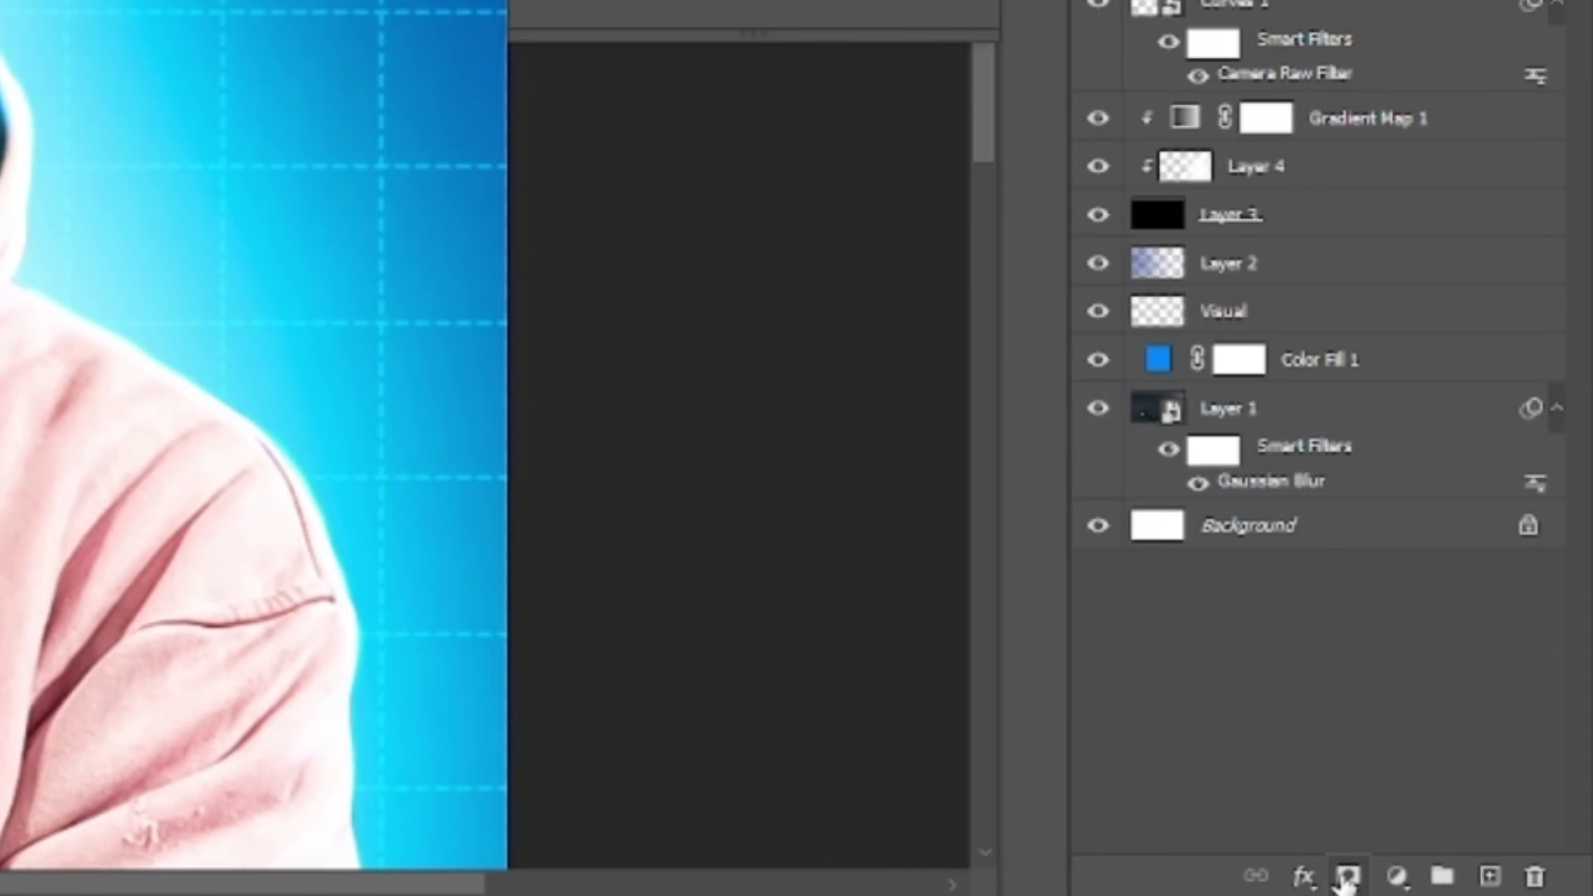
{"action": "left_click", "coordinate": [1346, 877]}
{"action": "scroll", "coordinate": [467, 224], "scroll_direction": "up", "scroll_amount": 2}
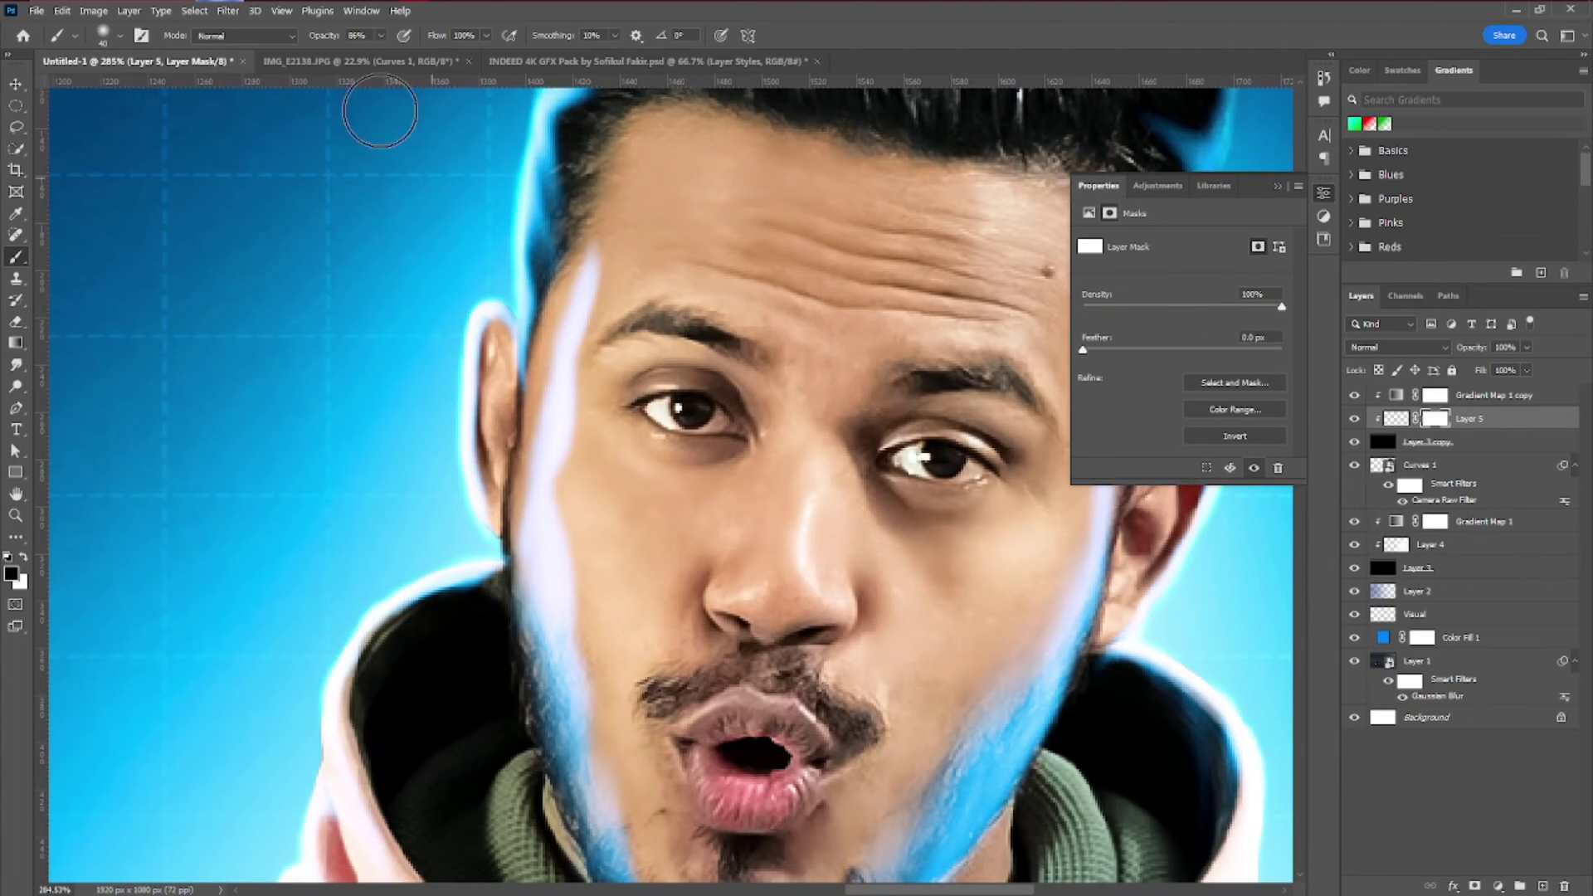
{"action": "mouse_move", "coordinate": [588, 419]}
{"action": "left_mouse_down"}
{"action": "mouse_move", "coordinate": [587, 516]}
{"action": "mouse_move", "coordinate": [463, 236]}
{"action": "mouse_move", "coordinate": [477, 556]}
{"action": "left_mouse_up"}
{"action": "key", "text": "bracketright"}
{"action": "key", "text": "bracketright"}
{"action": "left_click_drag", "start_coordinate": [490, 373], "coordinate": [532, 622]}
{"action": "left_click_drag", "start_coordinate": [996, 307], "coordinate": [913, 243]}
{"action": "left_click_drag", "start_coordinate": [919, 242], "coordinate": [920, 304]}
Fade the rim light along the cheeks and beard on the mask with a smaller soft black brush at 11% opacity
{"action": "key", "text": "bracketleft"}
{"action": "key", "text": "bracketleft"}
{"action": "key", "text": "bracketleft"}
{"action": "key", "text": "bracketleft"}
{"action": "key", "text": "bracketleft"}
{"action": "mouse_move", "coordinate": [927, 203]}
{"action": "left_mouse_down"}
{"action": "mouse_move", "coordinate": [897, 505]}
{"action": "mouse_move", "coordinate": [837, 571]}
{"action": "mouse_move", "coordinate": [706, 838]}
{"action": "left_mouse_up"}
{"action": "scroll", "coordinate": [505, 385], "scroll_direction": "up", "scroll_amount": 1}
{"action": "mouse_move", "coordinate": [1001, 334]}
{"action": "left_mouse_down"}
{"action": "mouse_move", "coordinate": [709, 309]}
{"action": "mouse_move", "coordinate": [568, 728]}
{"action": "left_mouse_up"}
{"action": "scroll", "coordinate": [579, 711], "scroll_direction": "down", "scroll_amount": 7}
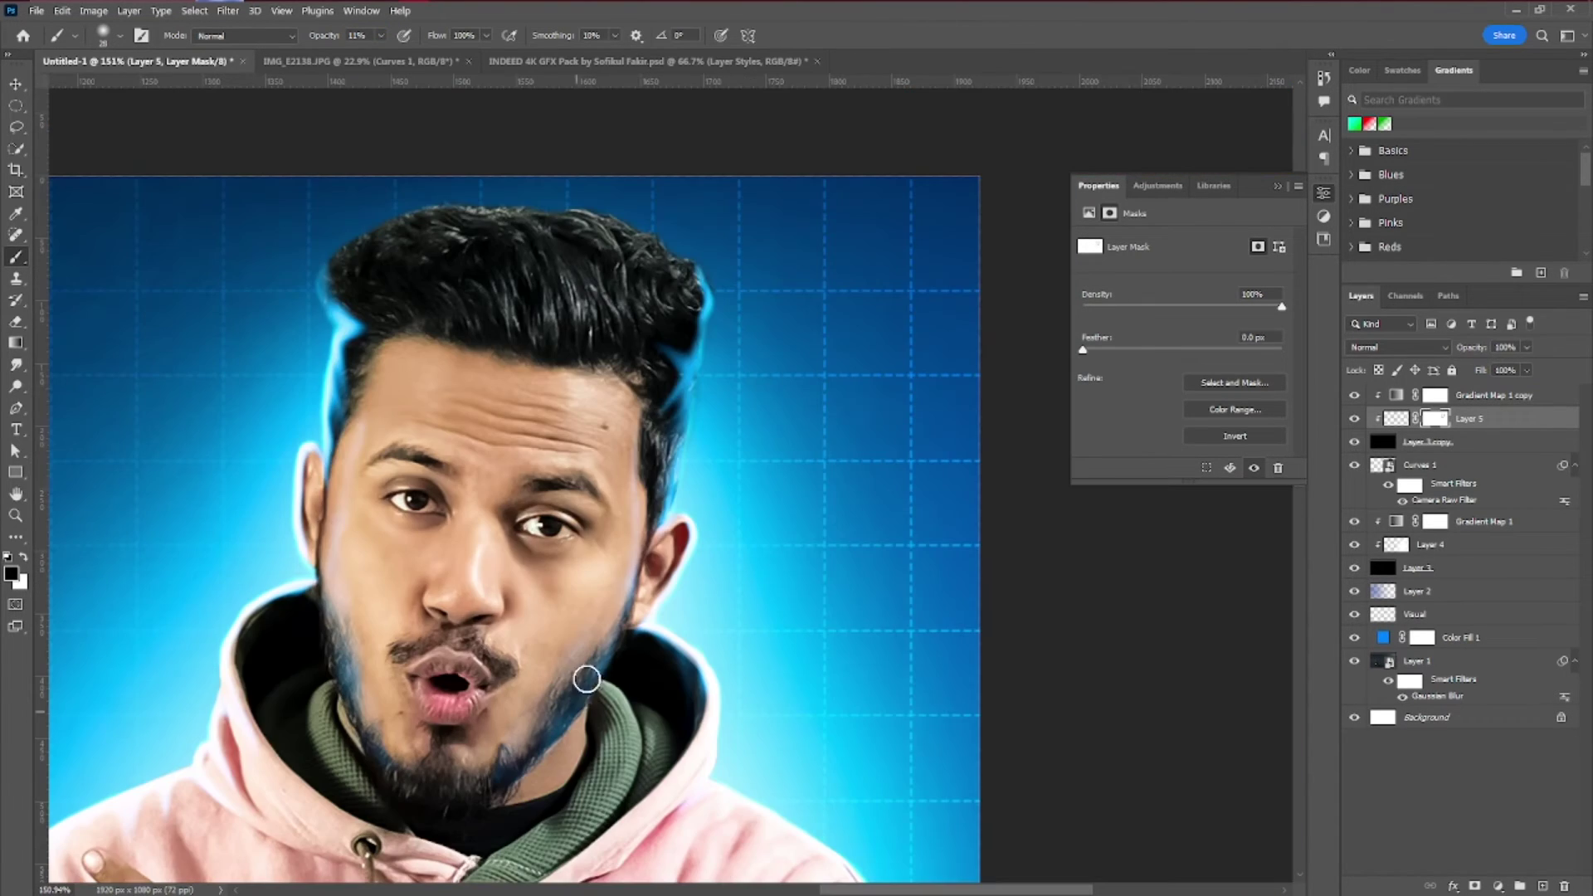
Refine the rim-light mask around the man's face with a much larger soft black brush
{"action": "key", "text": "bracketright"}
{"action": "key", "text": "bracketright"}
{"action": "key", "text": "bracketright"}
{"action": "key", "text": "bracketright"}
{"action": "key", "text": "bracketright"}
{"action": "key", "text": "bracketright"}
{"action": "key", "text": "bracketright"}
{"action": "key", "text": "bracketright"}
{"action": "key", "text": "bracketright"}
{"action": "key", "text": "bracketright"}
{"action": "key", "text": "bracketright"}
{"action": "key", "text": "bracketright"}
{"action": "mouse_move", "coordinate": [640, 300]}
{"action": "left_mouse_down"}
{"action": "mouse_move", "coordinate": [567, 300]}
{"action": "mouse_move", "coordinate": [587, 311]}
{"action": "left_mouse_up"}
{"action": "mouse_move", "coordinate": [808, 546]}
{"action": "left_mouse_down"}
{"action": "mouse_move", "coordinate": [751, 546]}
{"action": "mouse_move", "coordinate": [811, 547]}
{"action": "left_mouse_up"}
{"action": "mouse_move", "coordinate": [621, 598]}
{"action": "left_mouse_down"}
{"action": "mouse_move", "coordinate": [696, 605]}
{"action": "mouse_move", "coordinate": [792, 645]}
{"action": "mouse_move", "coordinate": [609, 598]}
{"action": "mouse_move", "coordinate": [644, 598]}
{"action": "left_mouse_up"}
Set the blend mode of Layer 2 to Color Dodge
{"action": "key", "text": "v"}
{"action": "left_click", "coordinate": [754, 566]}
{"action": "left_click", "coordinate": [1427, 592]}
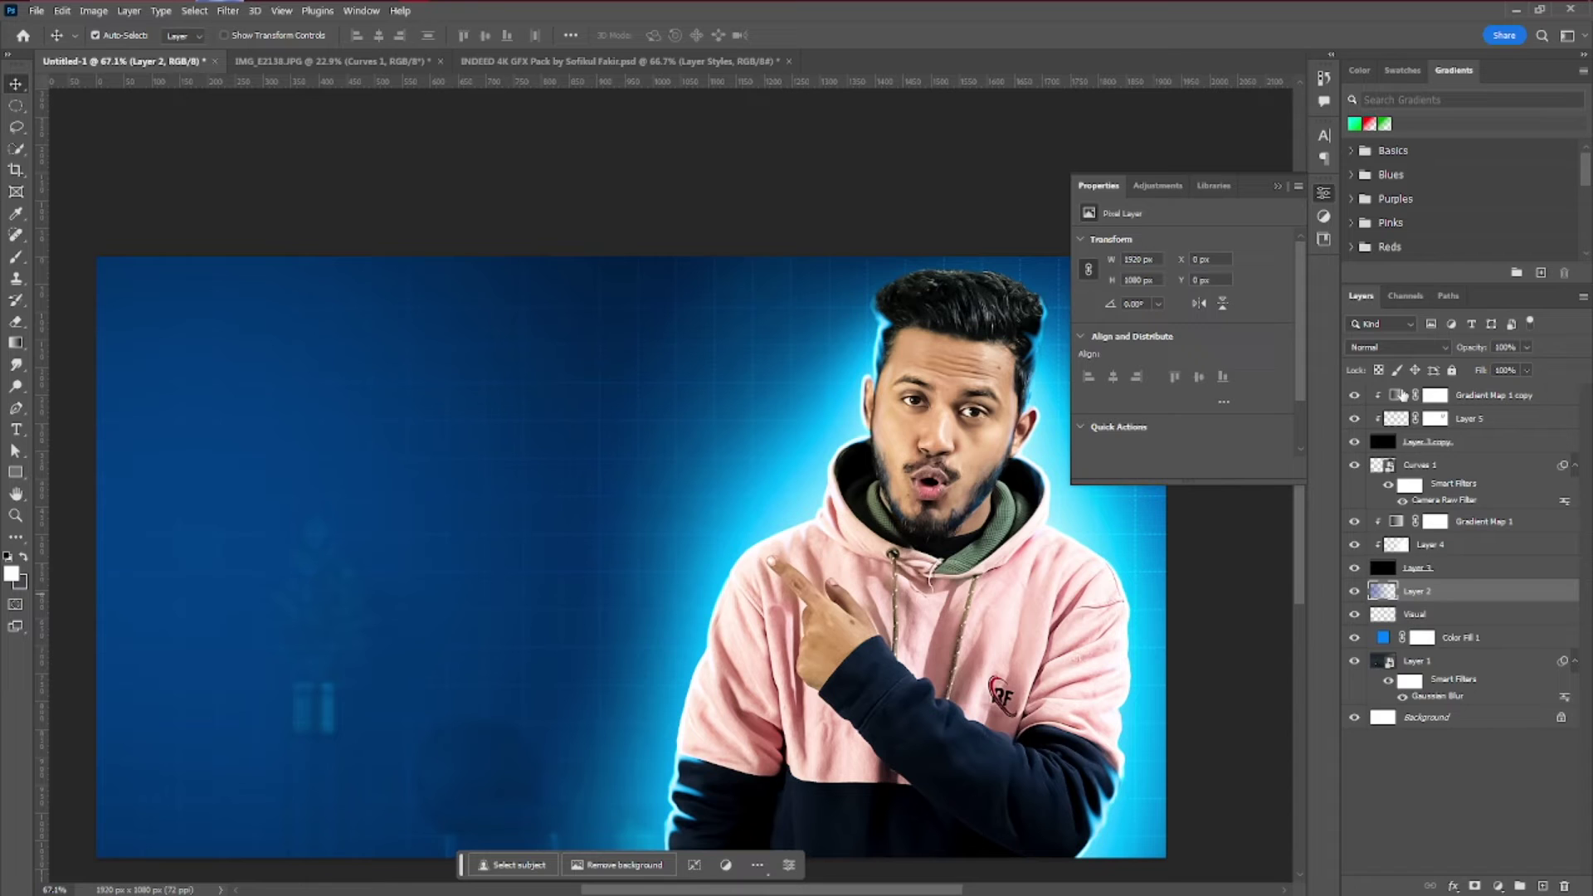
{"action": "left_click", "coordinate": [1401, 347]}
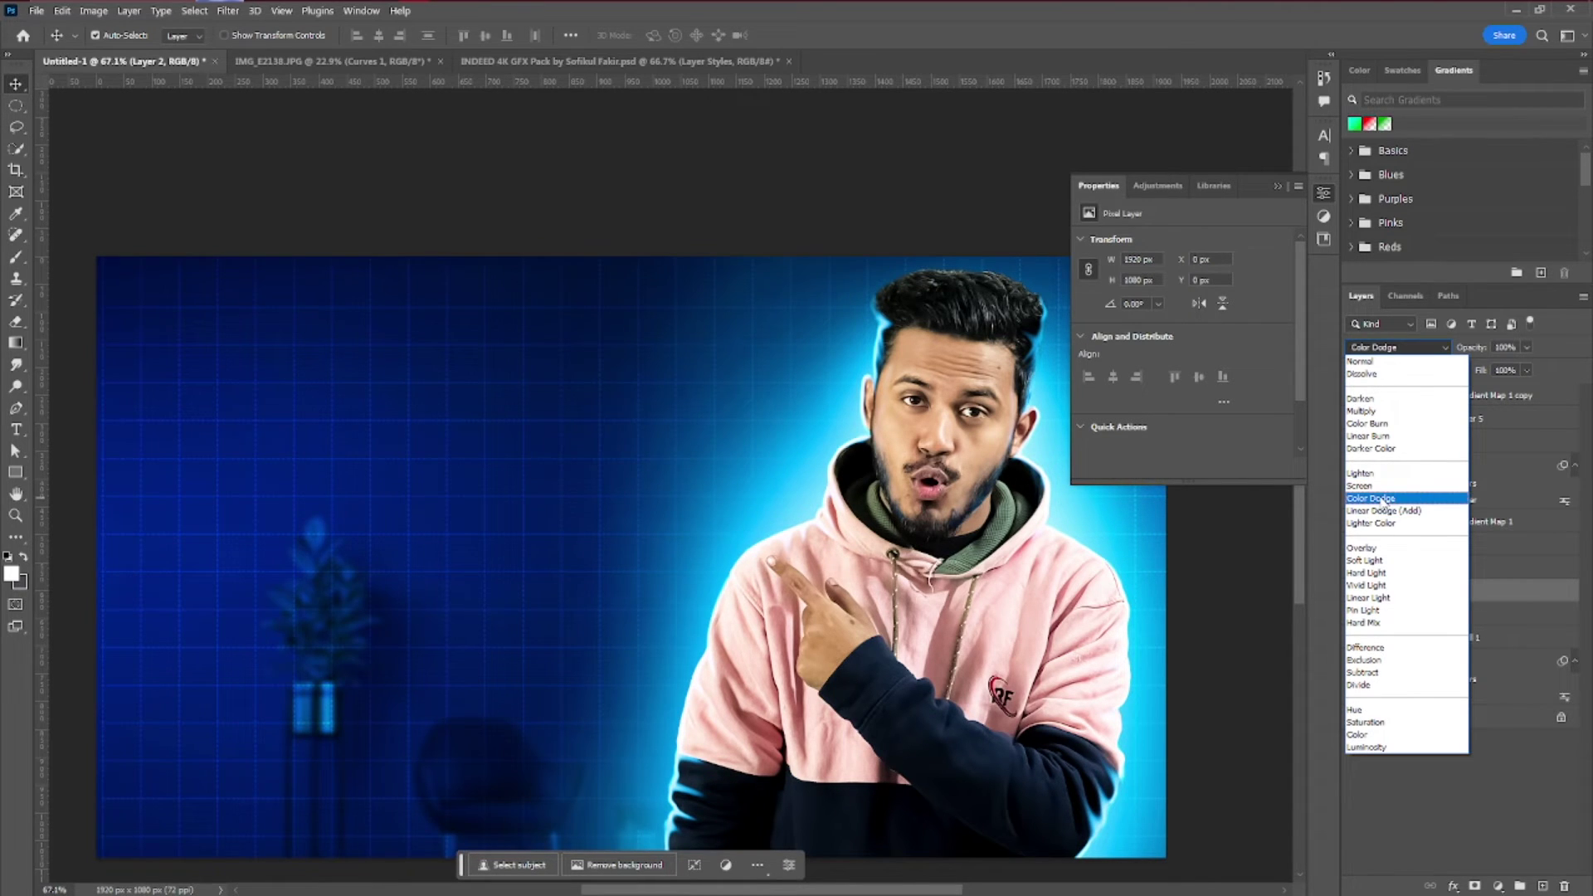
{"action": "left_click", "coordinate": [1381, 499]}
{"action": "left_click_drag", "start_coordinate": [622, 640], "coordinate": [688, 664]}
{"action": "scroll", "coordinate": [688, 665], "scroll_direction": "down", "scroll_amount": 1}
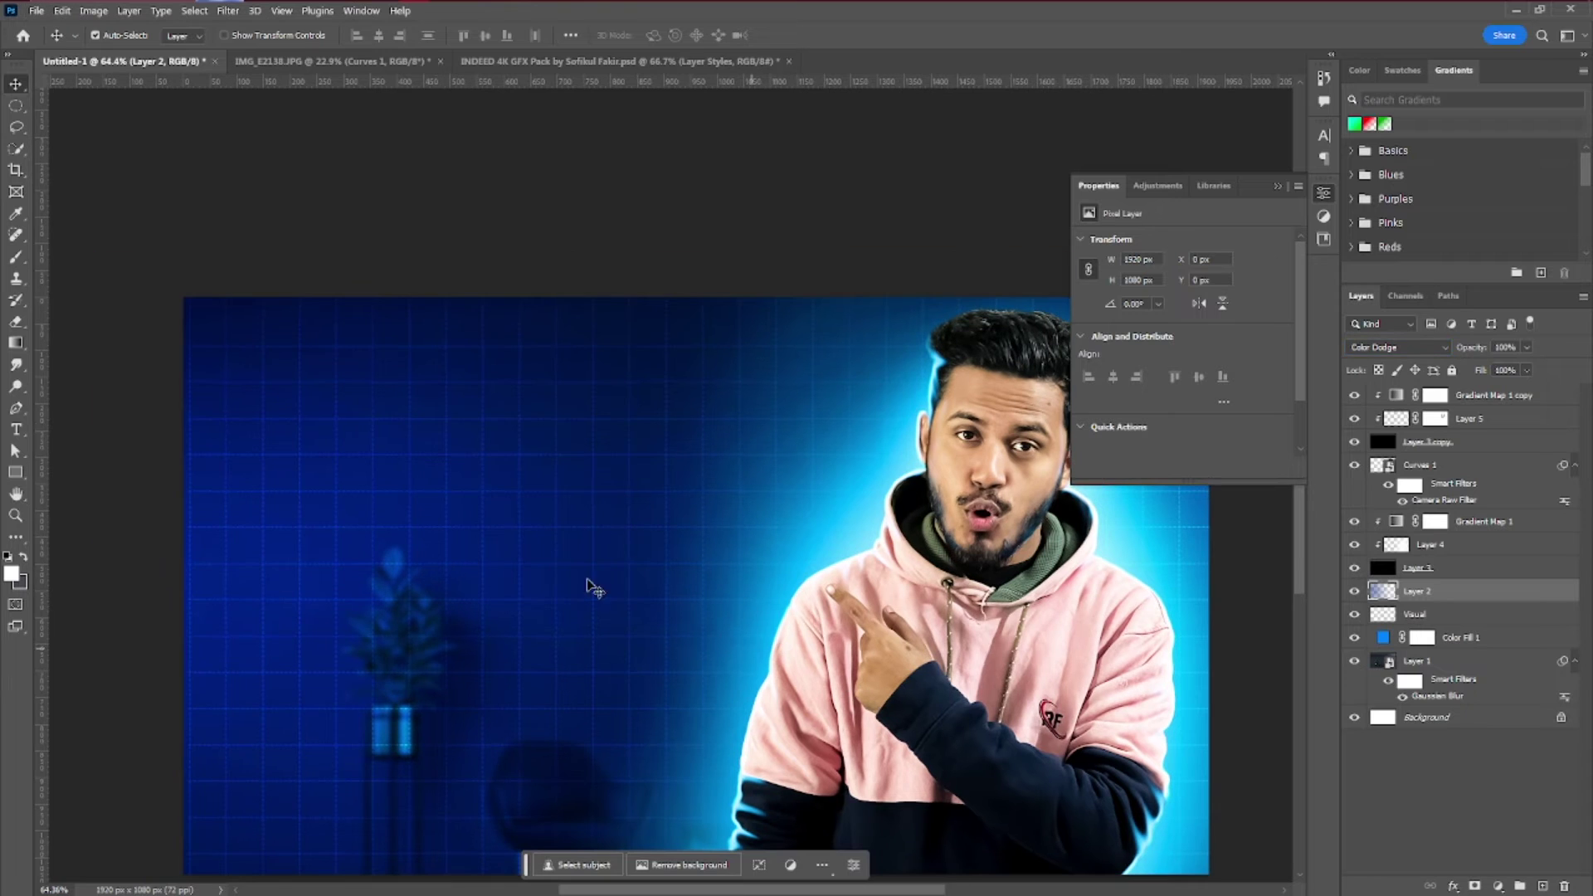
{"action": "scroll", "coordinate": [473, 531], "scroll_direction": "down", "scroll_amount": 2}
{"action": "scroll", "coordinate": [502, 516], "scroll_direction": "up", "scroll_amount": 1}
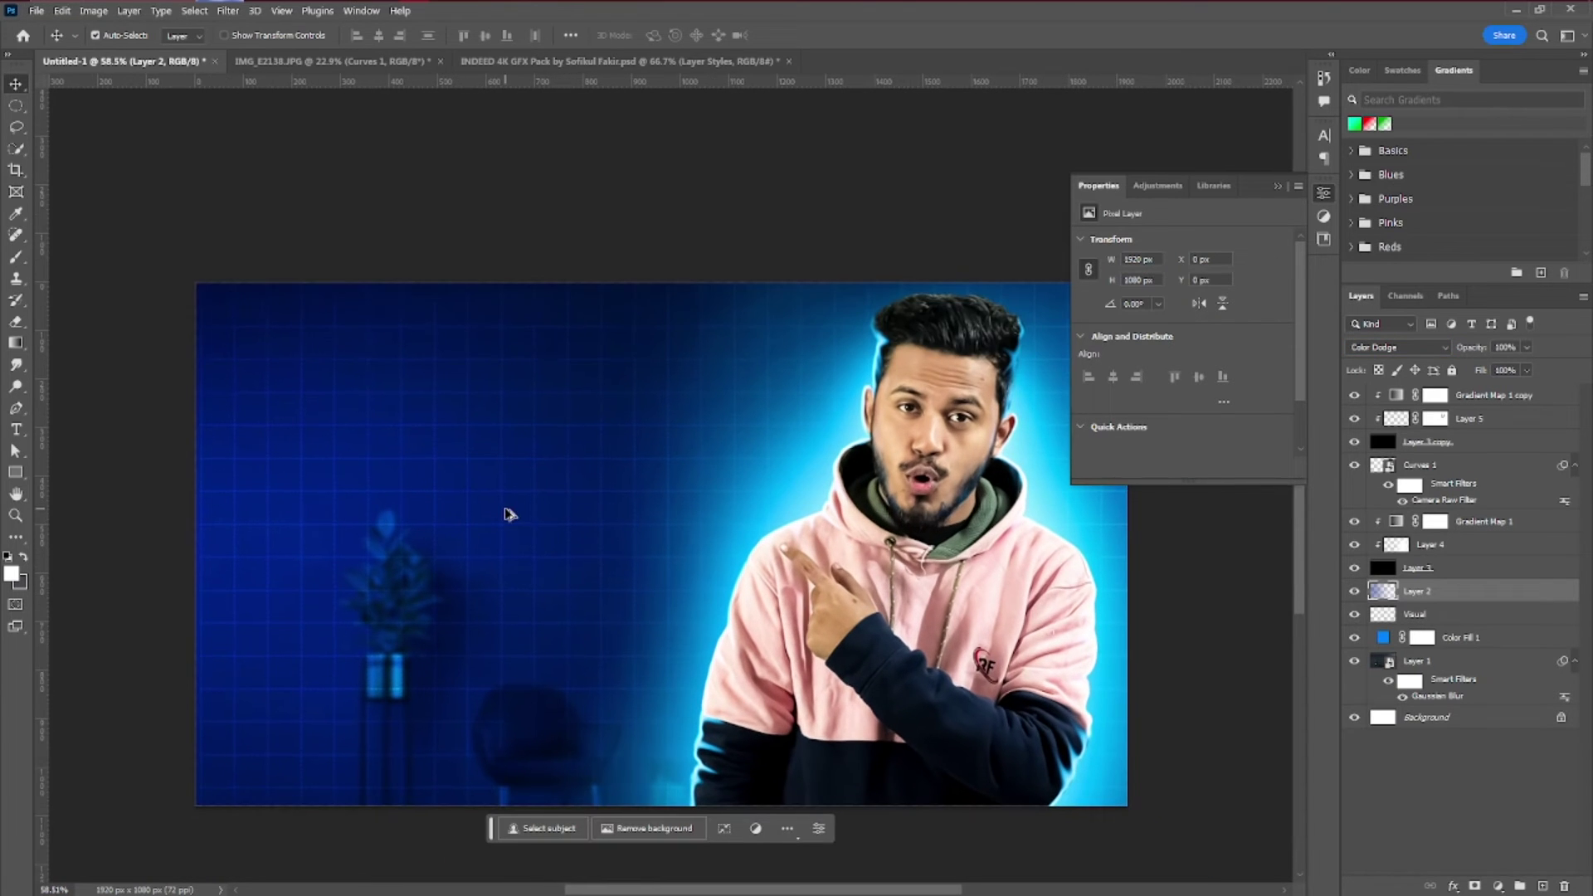
Add the text "YOUTUBE" in white over the dark background beside the man
{"action": "left_click", "coordinate": [14, 428]}
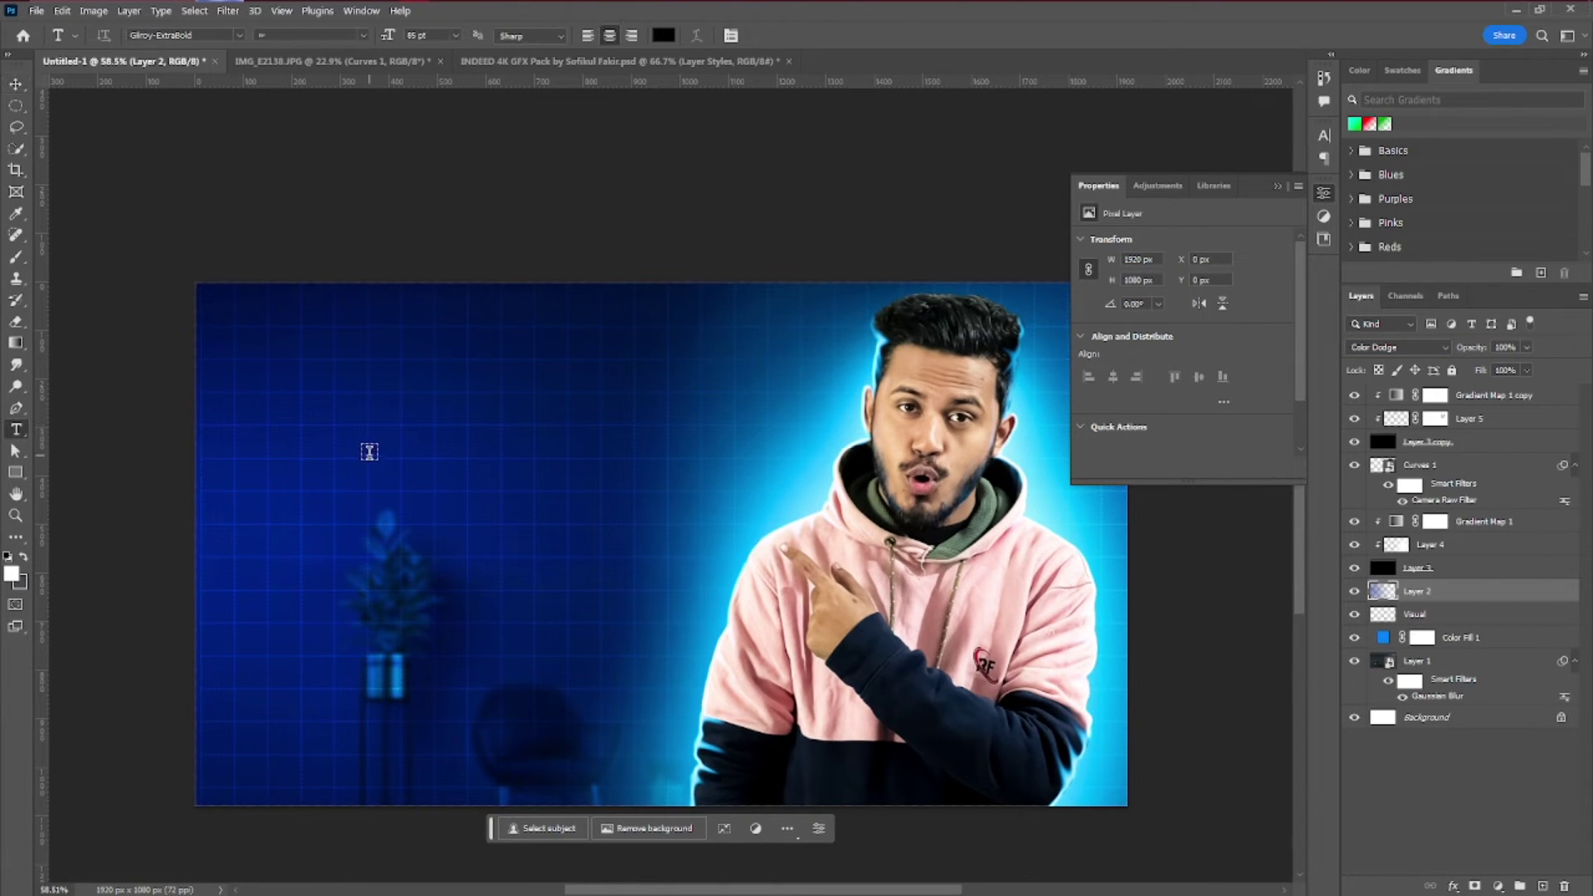
{"action": "left_click", "coordinate": [369, 451]}
{"action": "left_click", "coordinate": [664, 34]}
{"action": "left_click_drag", "start_coordinate": [1110, 427], "coordinate": [1005, 238]}
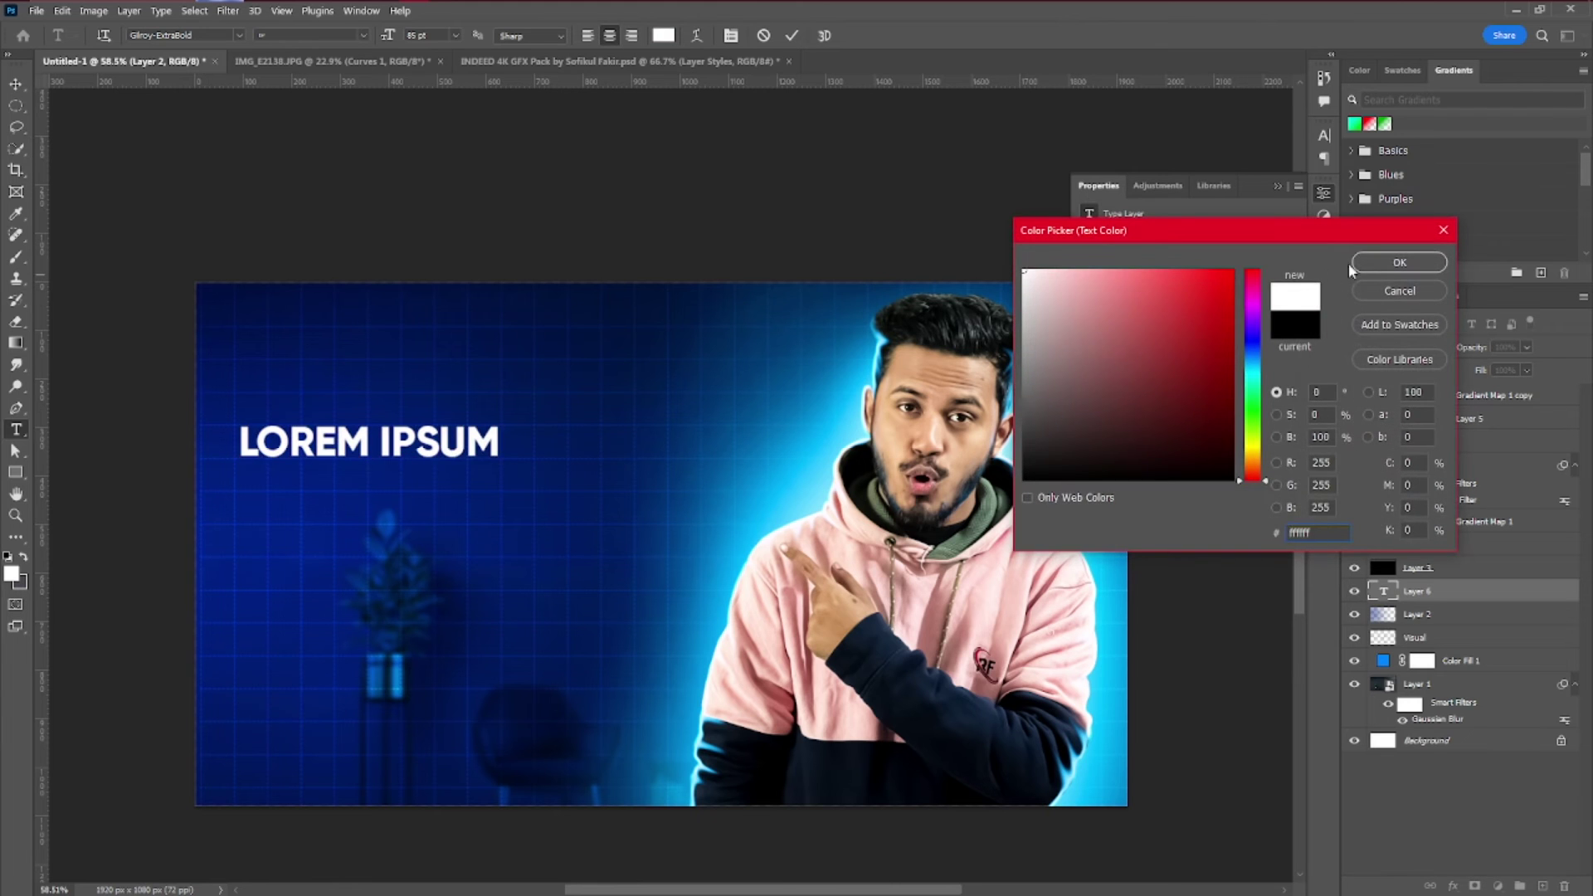
{"action": "left_click", "coordinate": [1370, 264]}
{"action": "type", "text": "youtube"}
{"action": "left_click", "coordinate": [791, 36]}
Bring the "YOUTUBE" text layer to the top of the layer stack and shift the text slightly up in the empty background area
{"action": "key", "text": "v"}
{"action": "left_click_drag", "start_coordinate": [1429, 590], "coordinate": [1437, 390]}
{"action": "left_click_drag", "start_coordinate": [390, 441], "coordinate": [419, 384]}
Duplicate the text below the first line and change the copies to read "THUMBNAIL" and "DESIGN"
{"action": "double_click", "coordinate": [419, 424]}
{"action": "left_click_drag", "start_coordinate": [419, 383], "coordinate": [448, 471], "text": "alt"}
{"action": "type", "text": "thumbnail"}
{"action": "double_click", "coordinate": [470, 473]}
{"action": "type", "text": "design"}
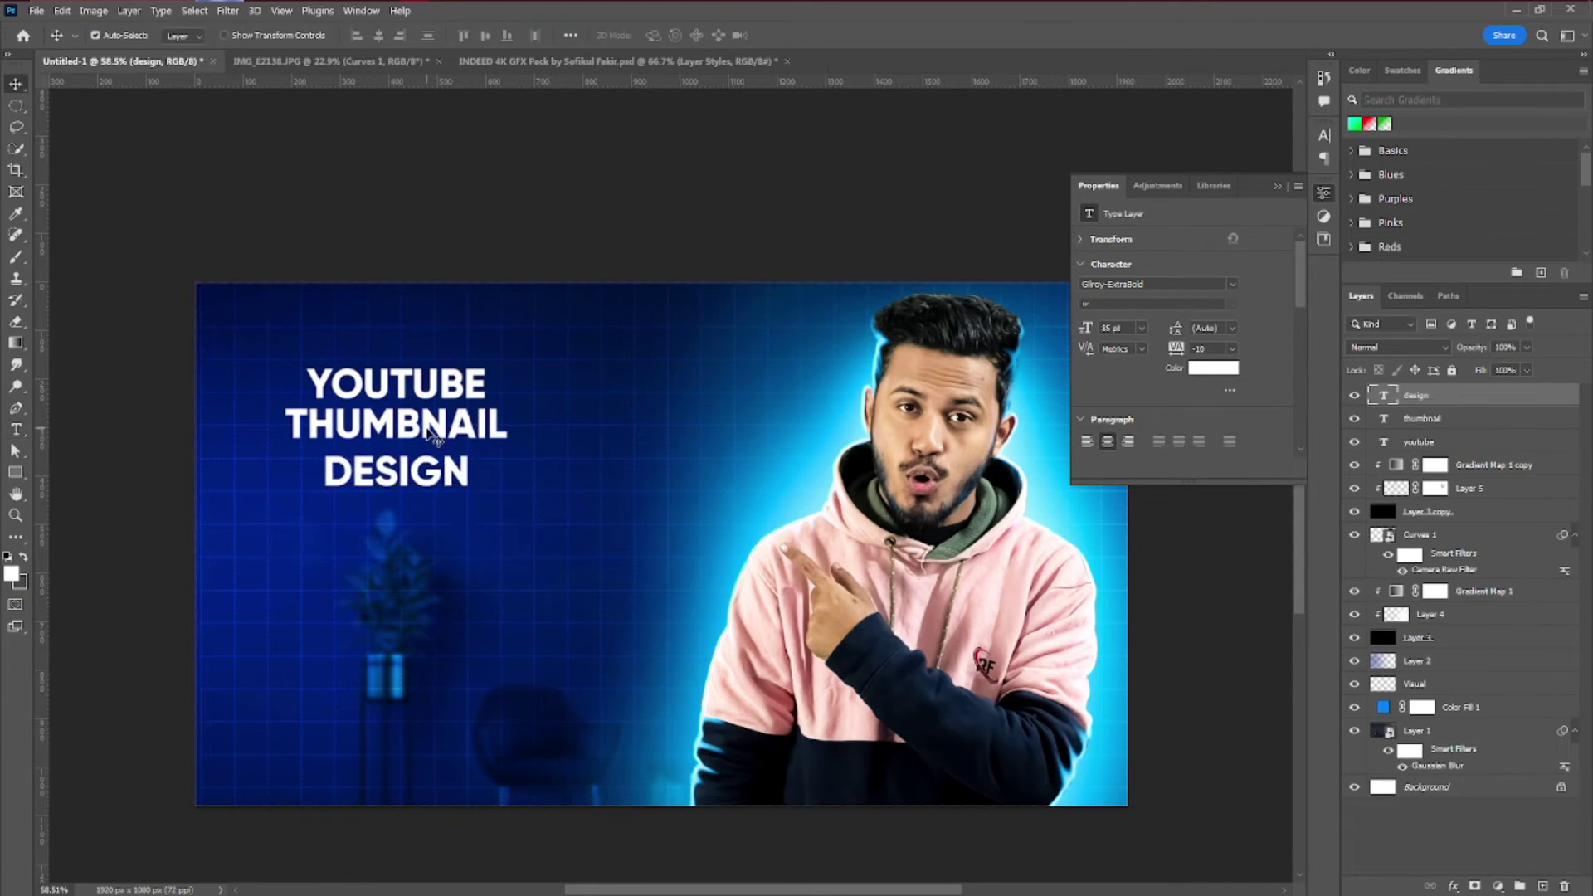
Change the font of all three text lines to Oswald
{"action": "left_click", "coordinate": [427, 431], "text": "shift"}
{"action": "left_click", "coordinate": [427, 384], "text": "shift"}
{"action": "left_click", "coordinate": [1164, 283]}
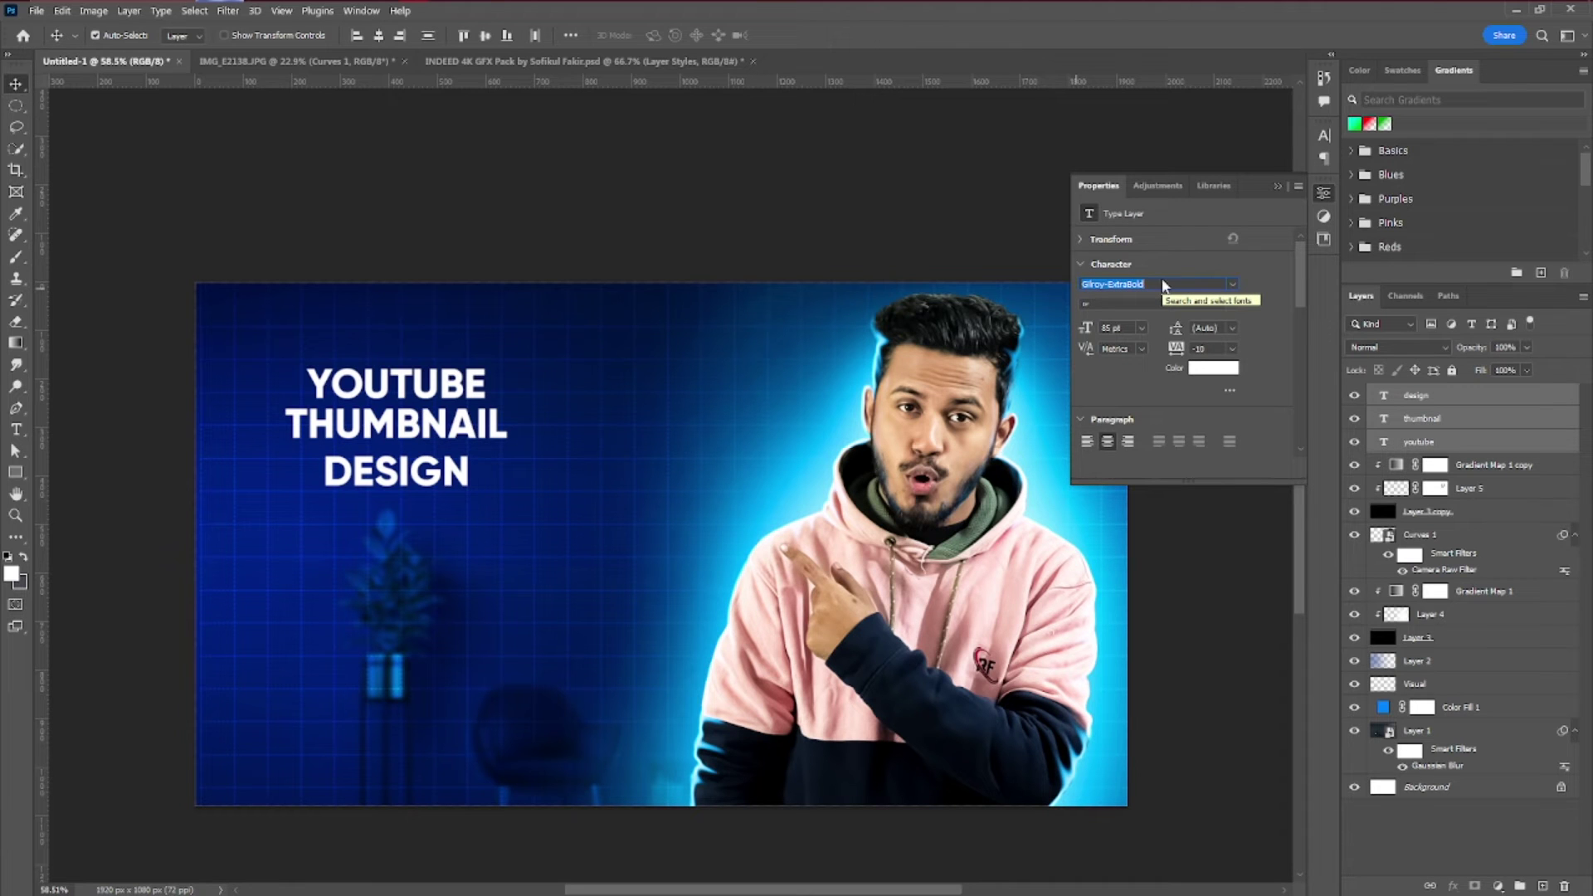
{"action": "type", "text": "oswald"}
{"action": "key", "text": "Return"}
Enlarge the three text lines together to fill the space beside the man and tilt them slightly counterclockwise, then select the "THUMBNAIL" line
{"action": "key", "text": "ctrl+t"}
{"action": "left_click_drag", "start_coordinate": [492, 484], "coordinate": [763, 655]}
{"action": "left_click_drag", "start_coordinate": [571, 578], "coordinate": [472, 561]}
{"action": "left_click_drag", "start_coordinate": [688, 645], "coordinate": [742, 678]}
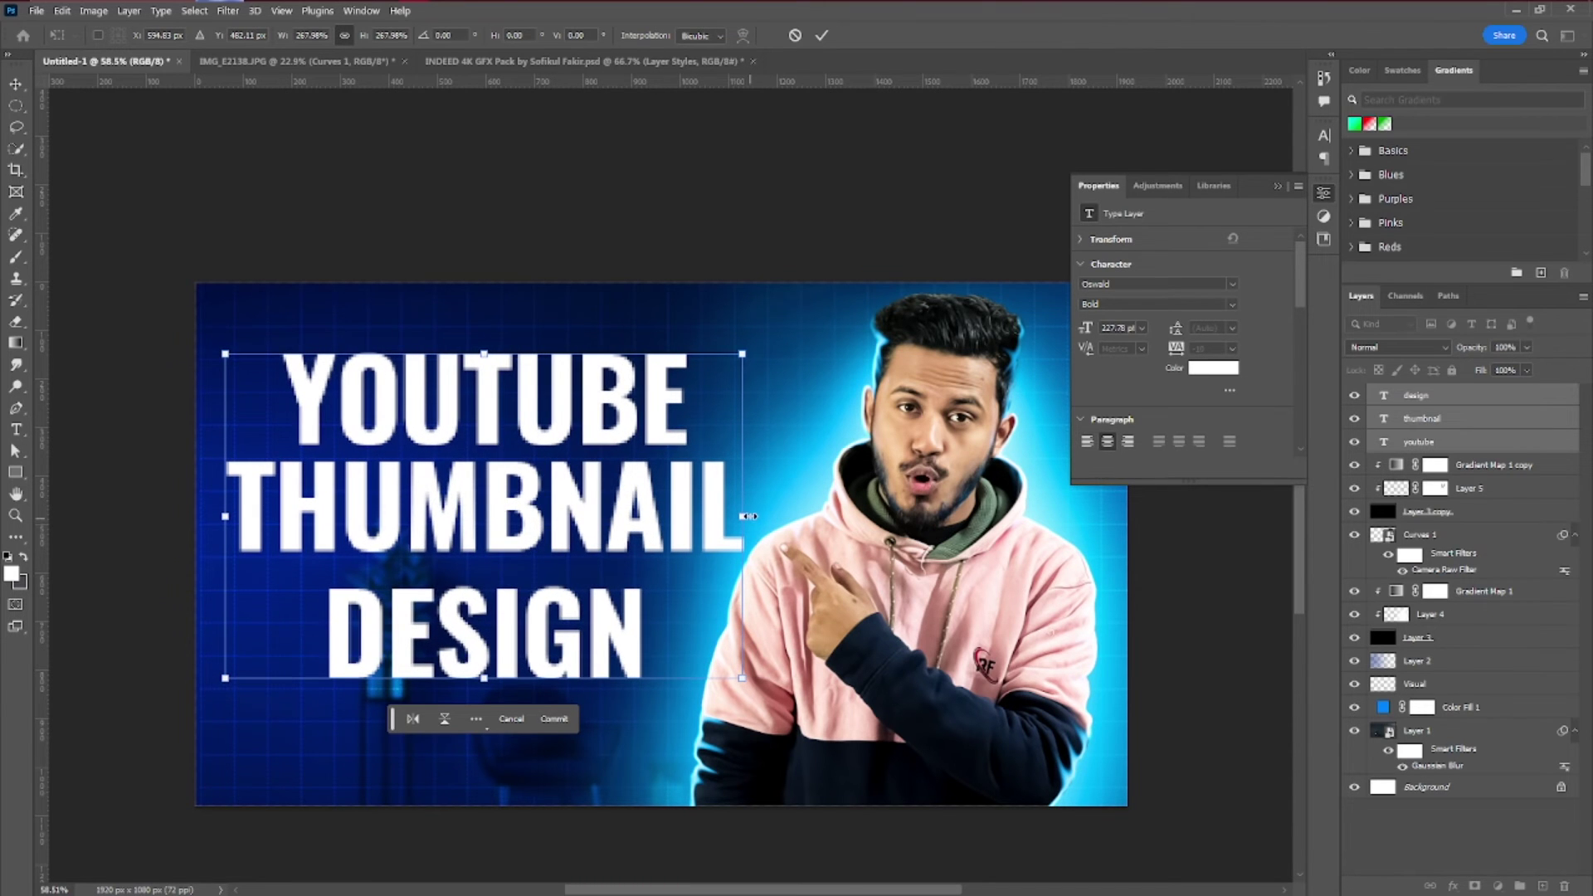
{"action": "left_click_drag", "start_coordinate": [748, 521], "coordinate": [751, 487]}
{"action": "key", "text": "Return"}
{"action": "left_click", "coordinate": [456, 548]}
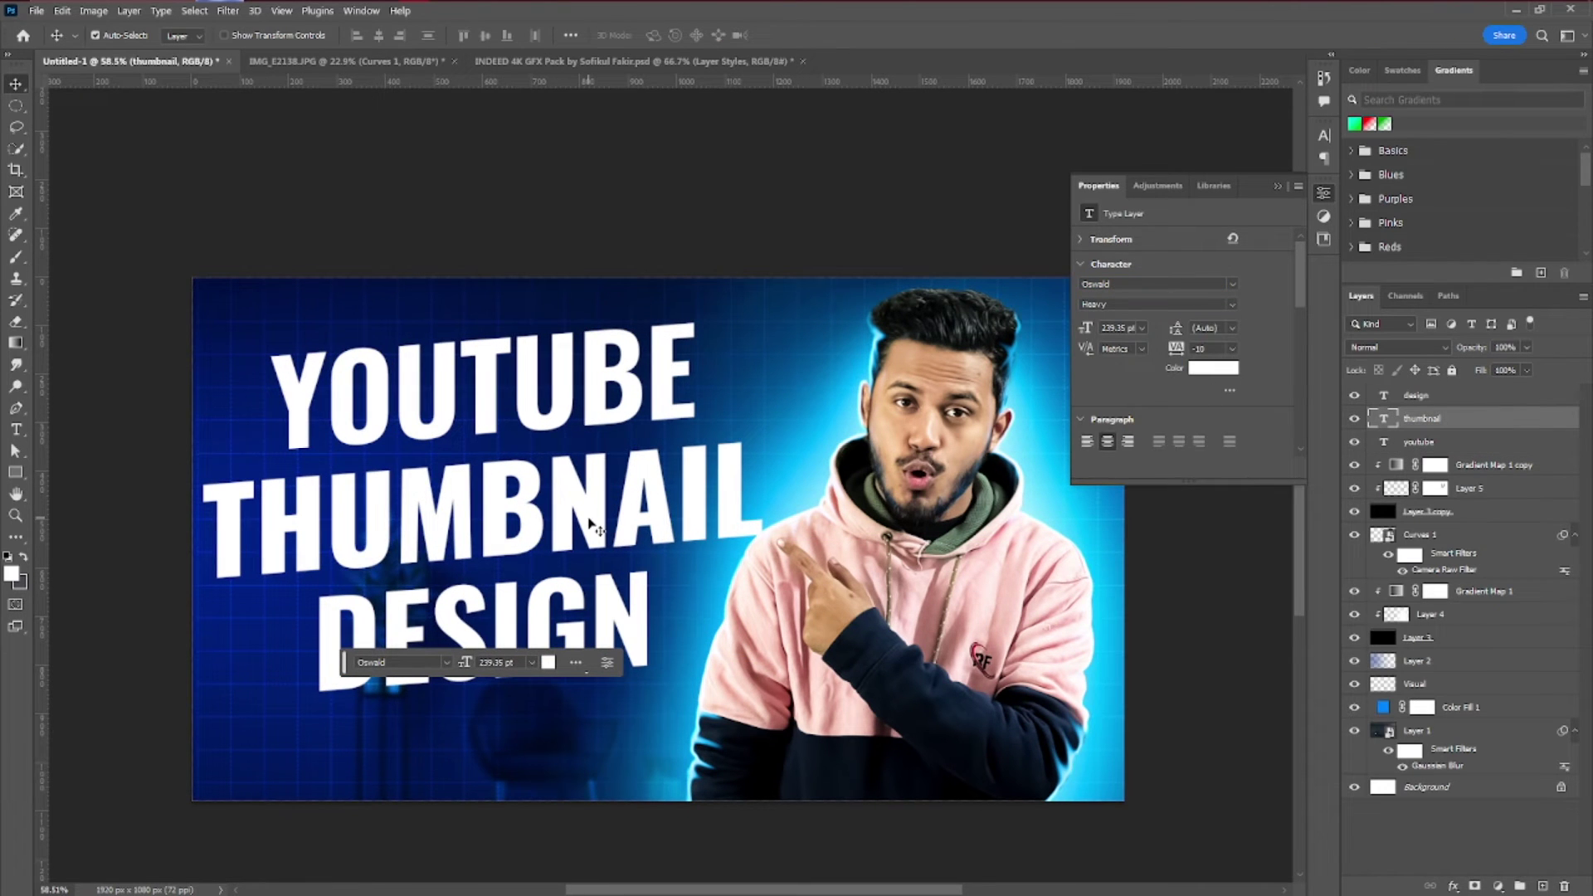
Open the layer style of the "YOUTUBE" text layer and add a Gradient Overlay to it
{"action": "left_click", "coordinate": [475, 419]}
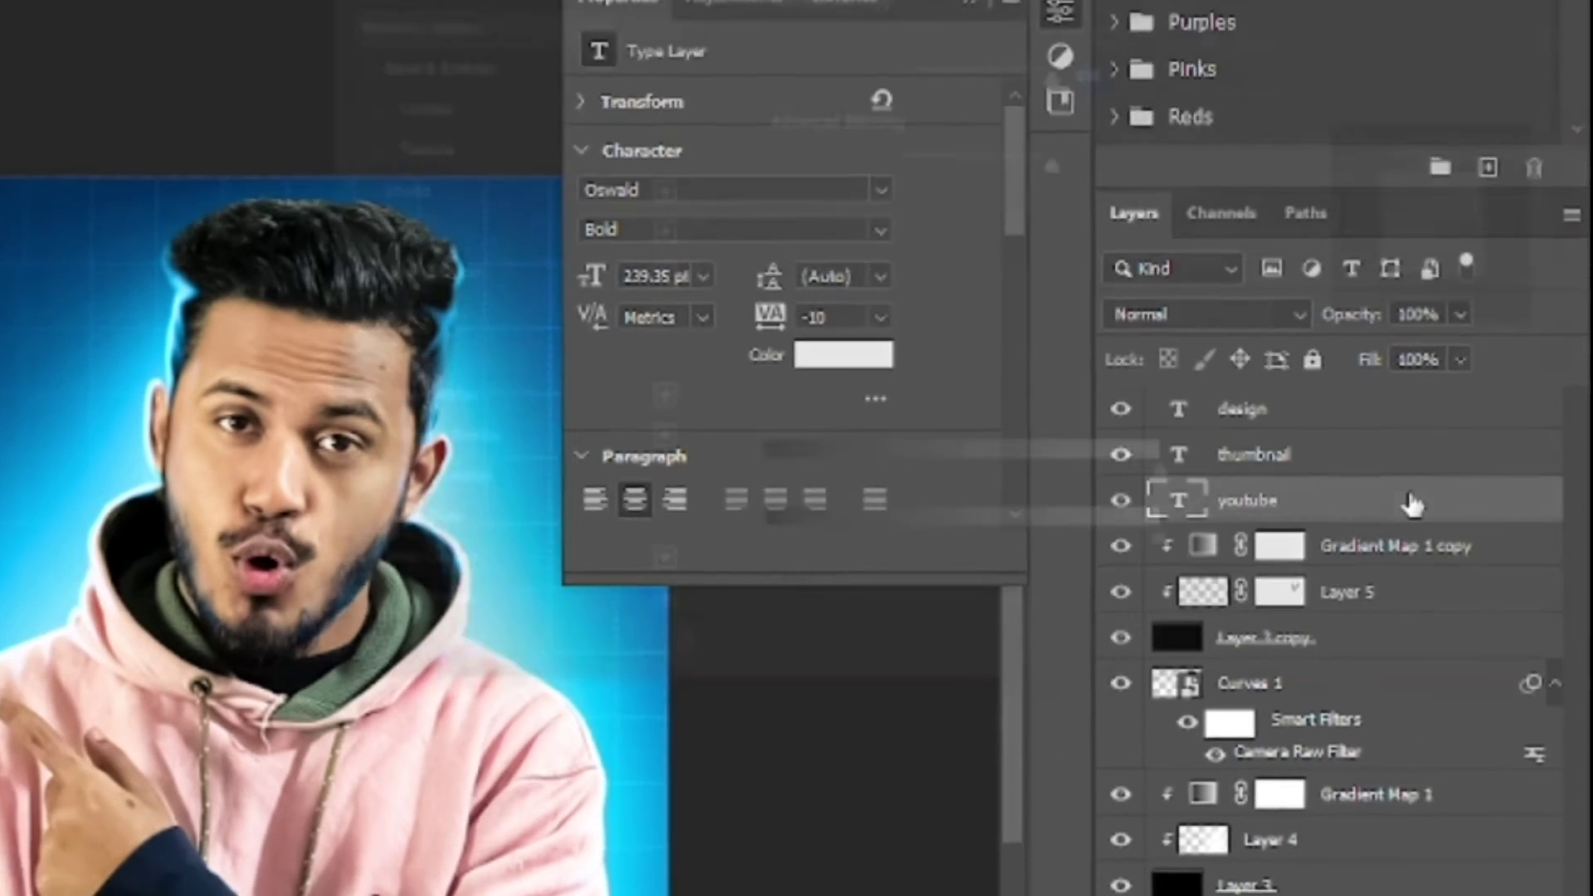
{"action": "double_click", "coordinate": [1399, 390]}
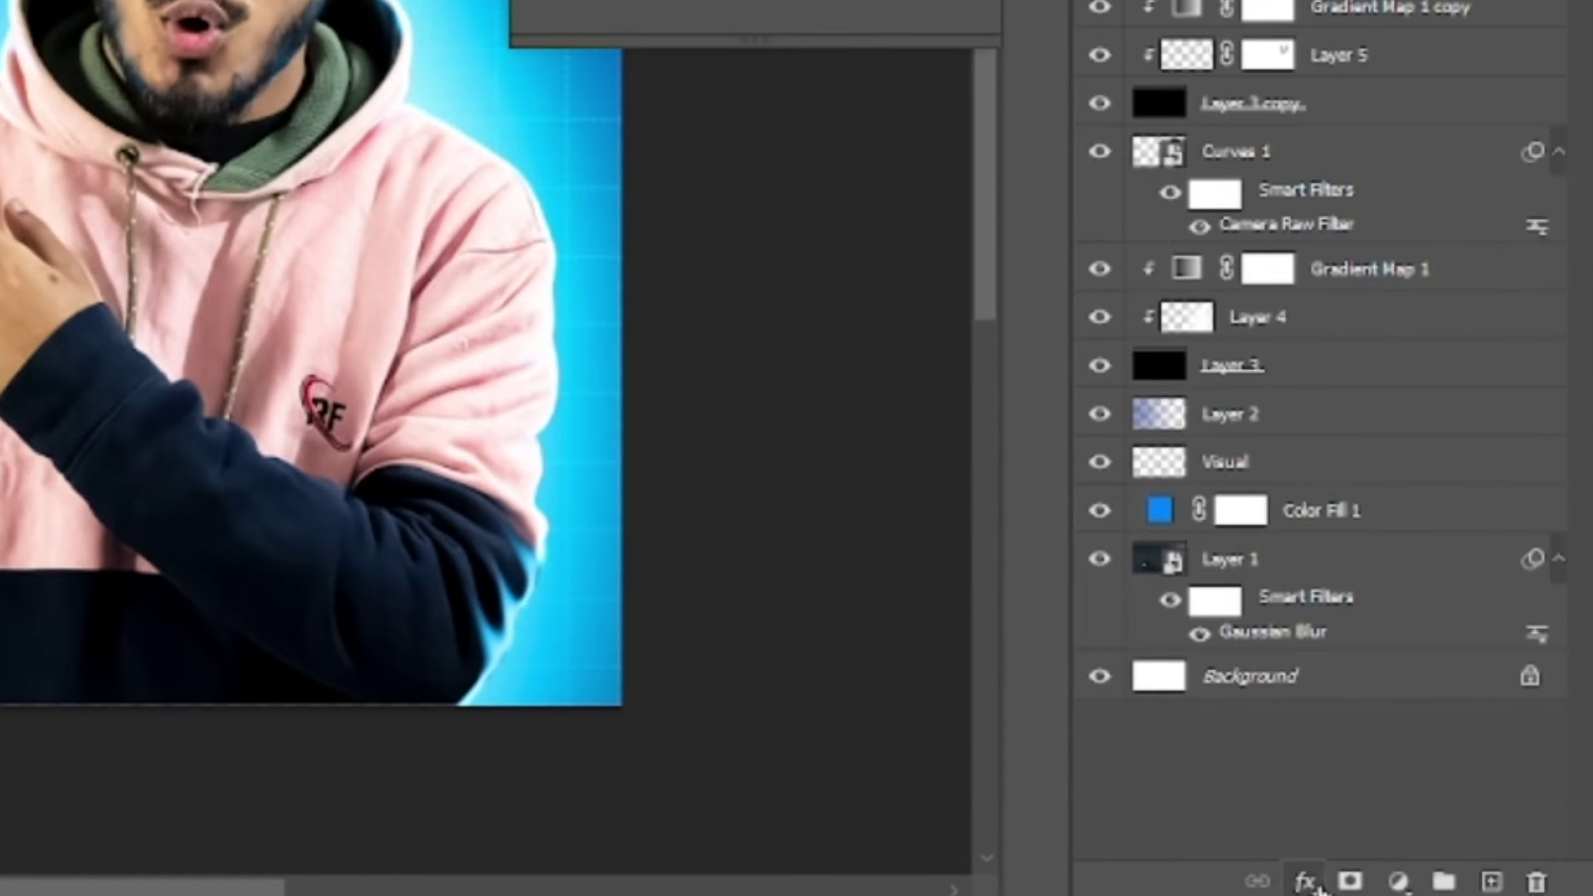
{"action": "left_click", "coordinate": [1318, 888]}
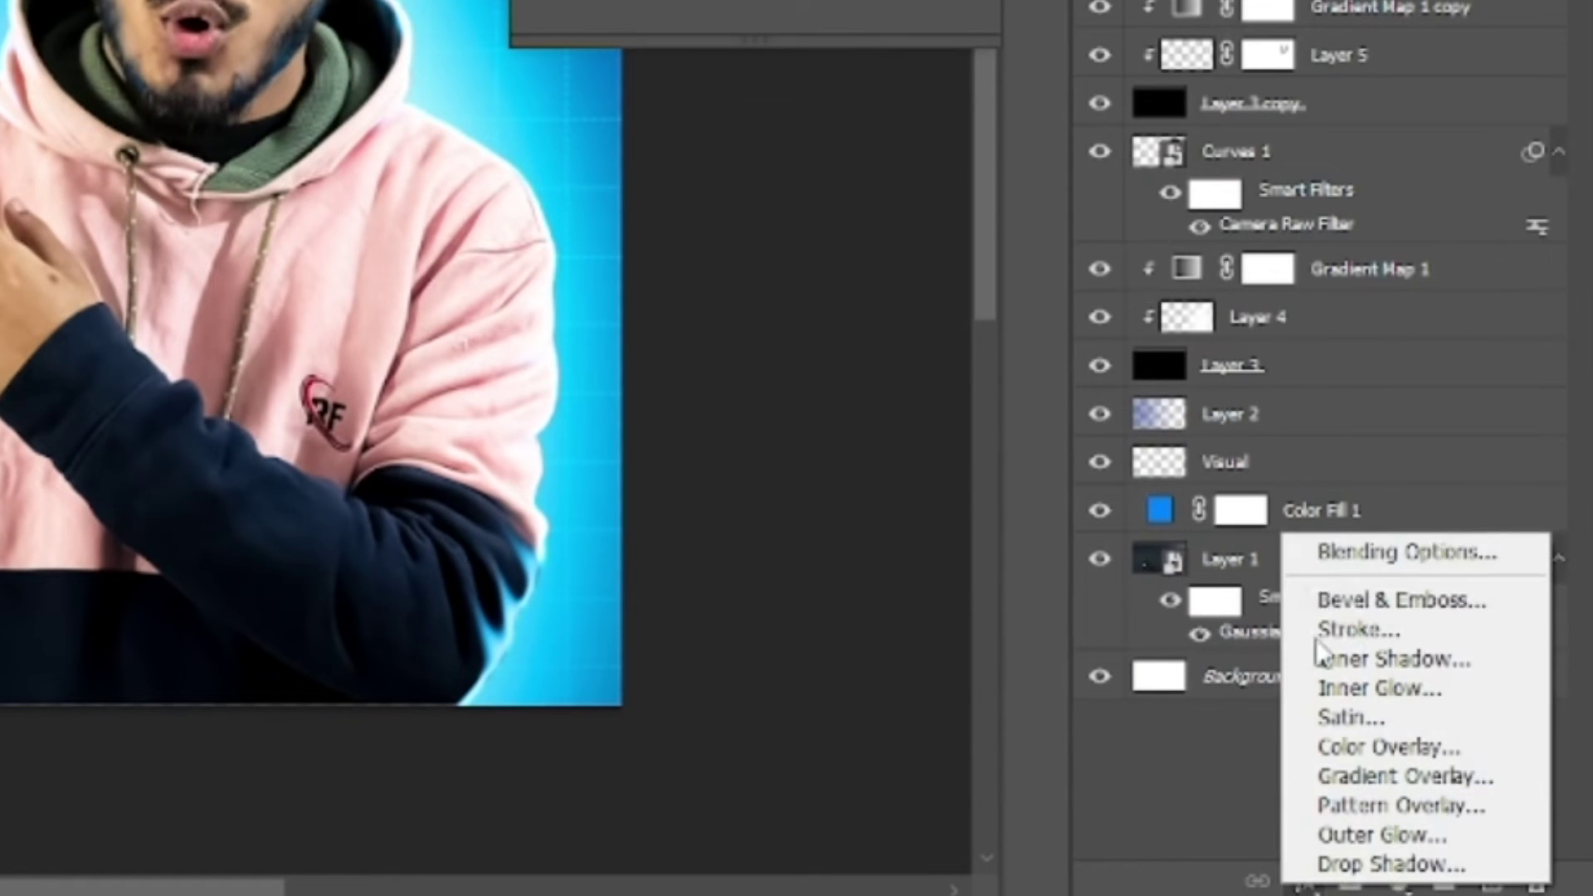
{"action": "left_click", "coordinate": [1401, 551]}
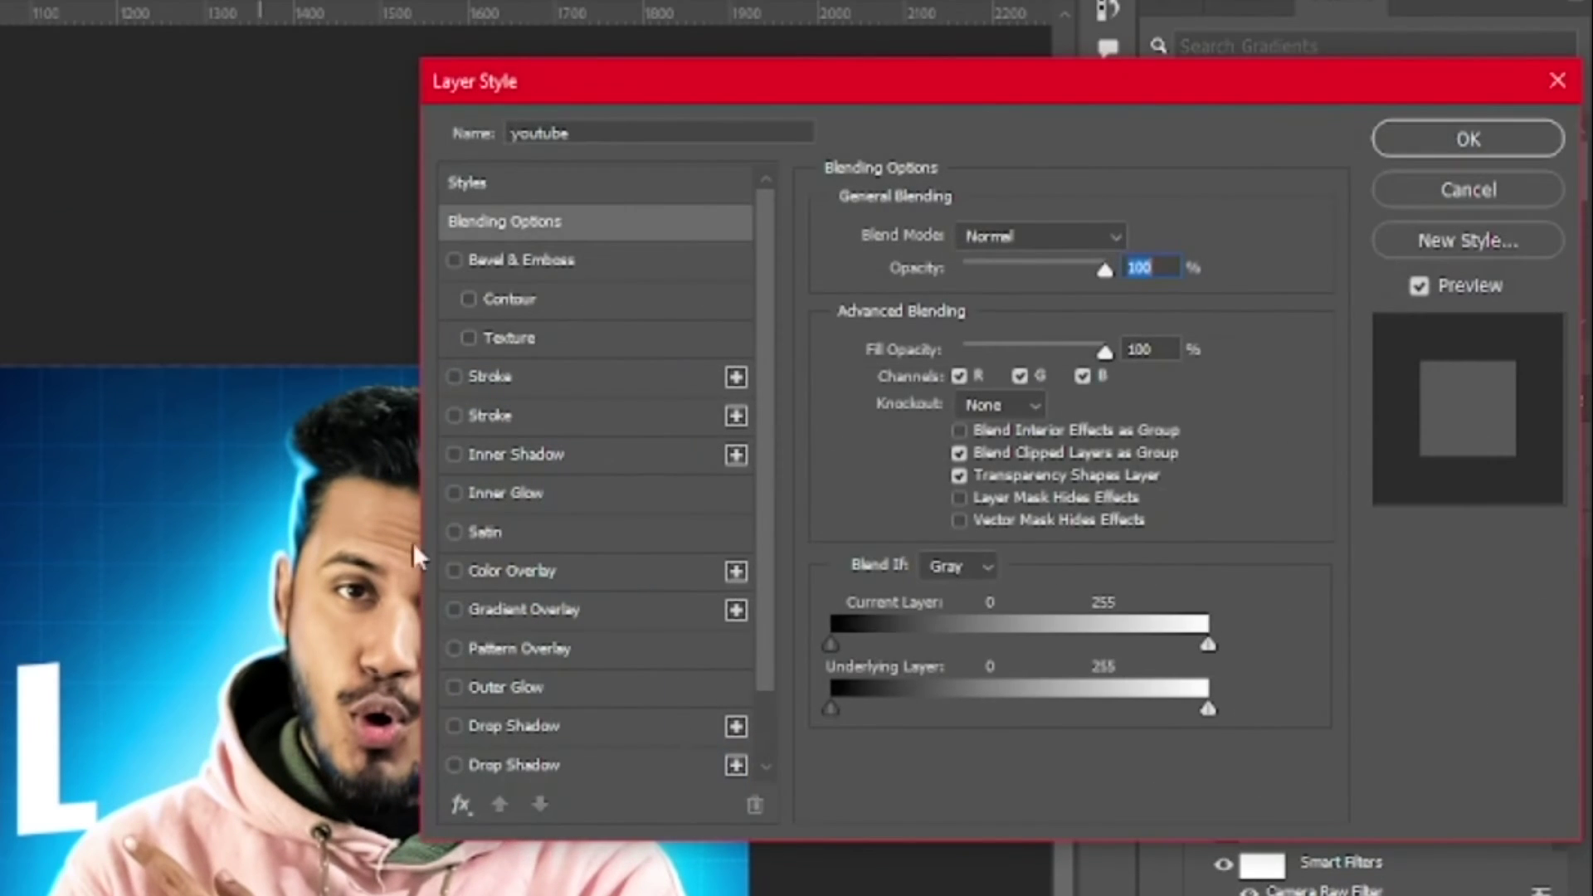
{"action": "left_click", "coordinate": [527, 610]}
Recolor the "YOUTUBE" text's gradient overlay to run between white (ffffff) and a very light gray
{"action": "left_click", "coordinate": [1038, 308]}
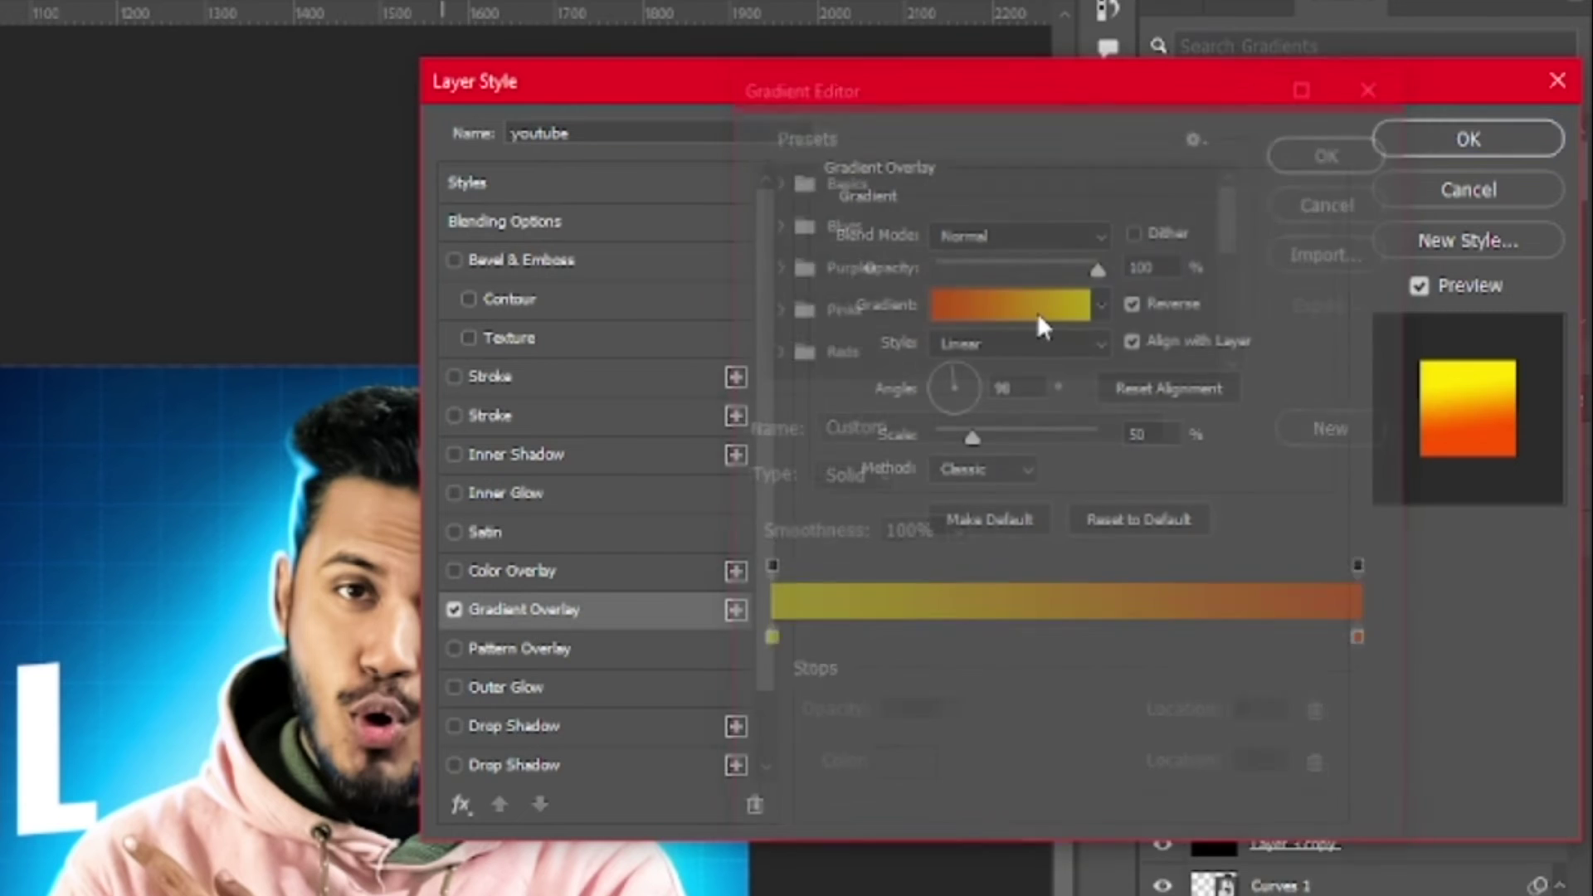
{"action": "double_click", "coordinate": [764, 644]}
{"action": "type", "text": "ffffff"}
{"action": "left_click", "coordinate": [1268, 352]}
{"action": "double_click", "coordinate": [1368, 644]}
{"action": "type", "text": "efefef"}
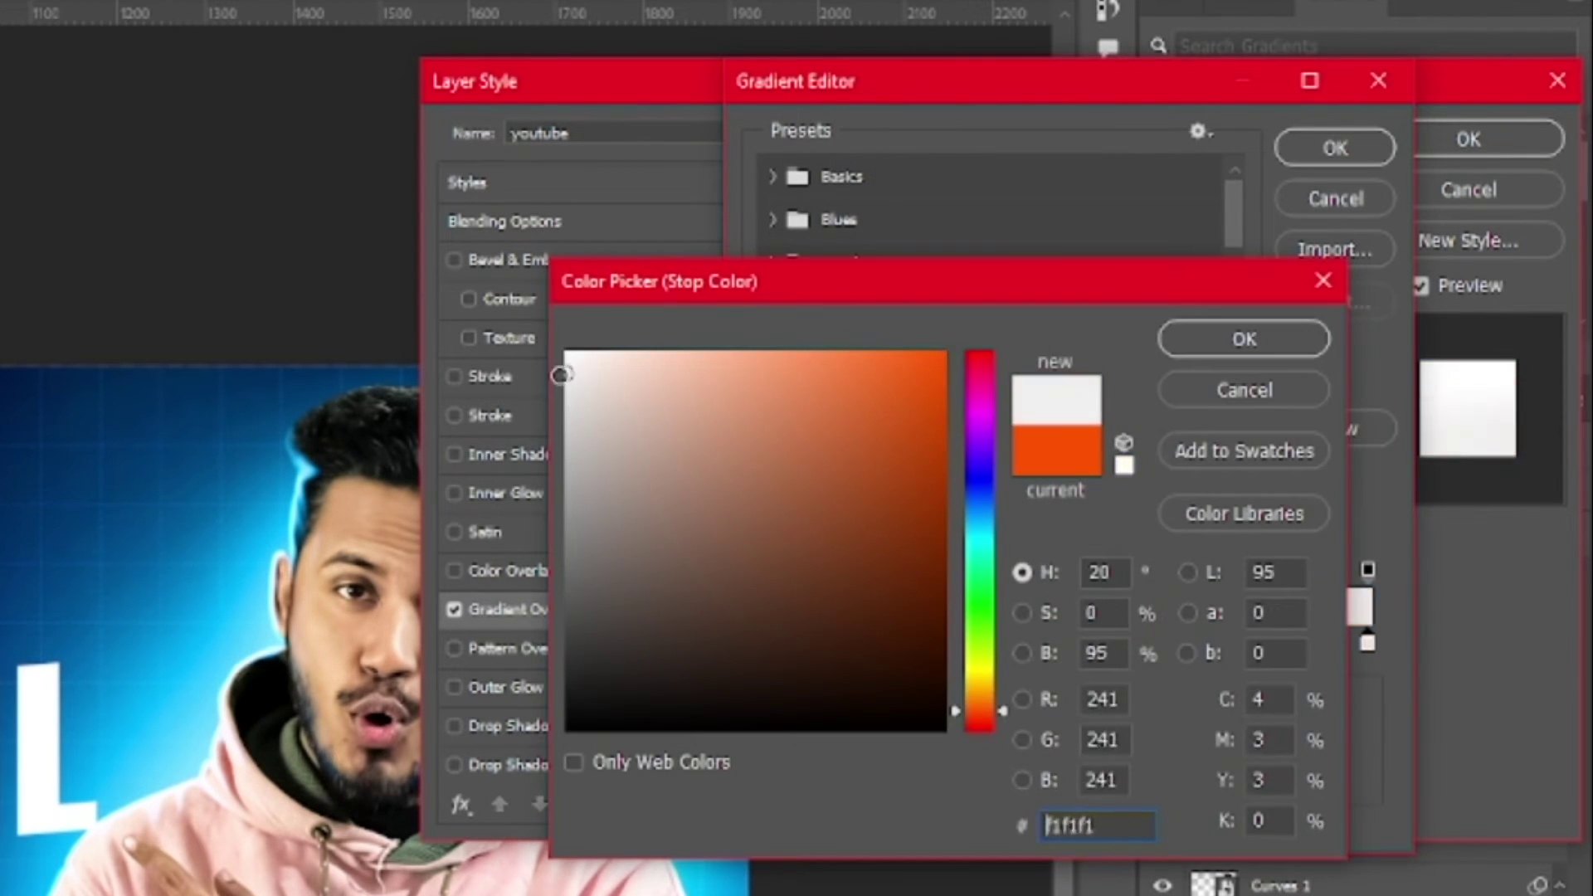
{"action": "left_click", "coordinate": [1286, 340]}
{"action": "left_click", "coordinate": [1336, 147]}
Add a black outside stroke of 5 px to the "YOUTUBE" text
{"action": "left_click", "coordinate": [491, 377]}
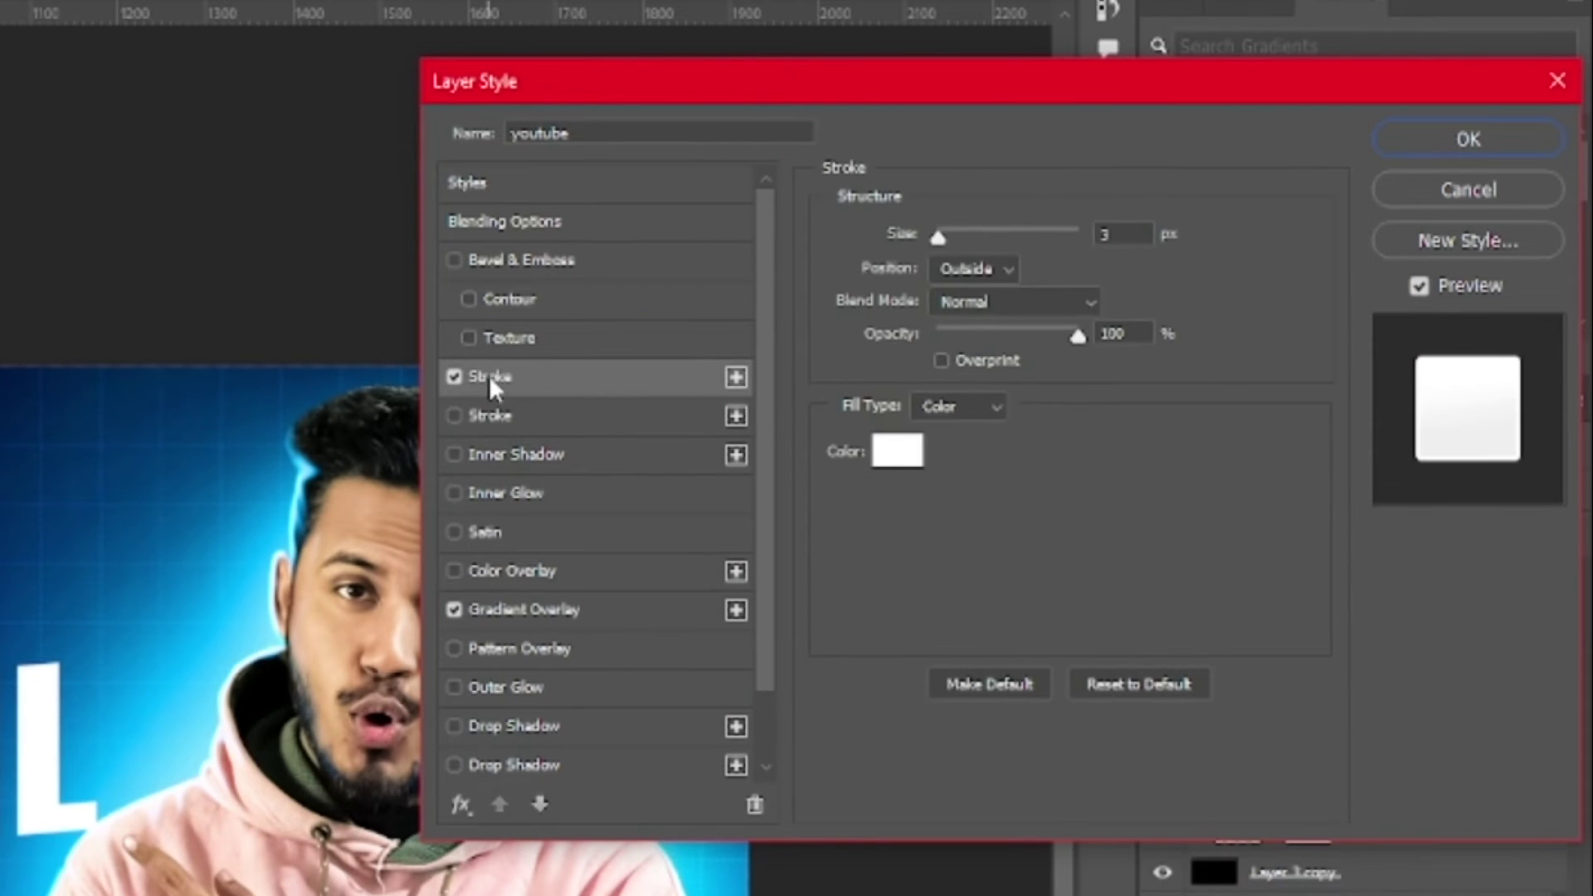
{"action": "left_click", "coordinate": [892, 448]}
{"action": "left_click", "coordinate": [568, 729]}
{"action": "left_click", "coordinate": [1220, 339]}
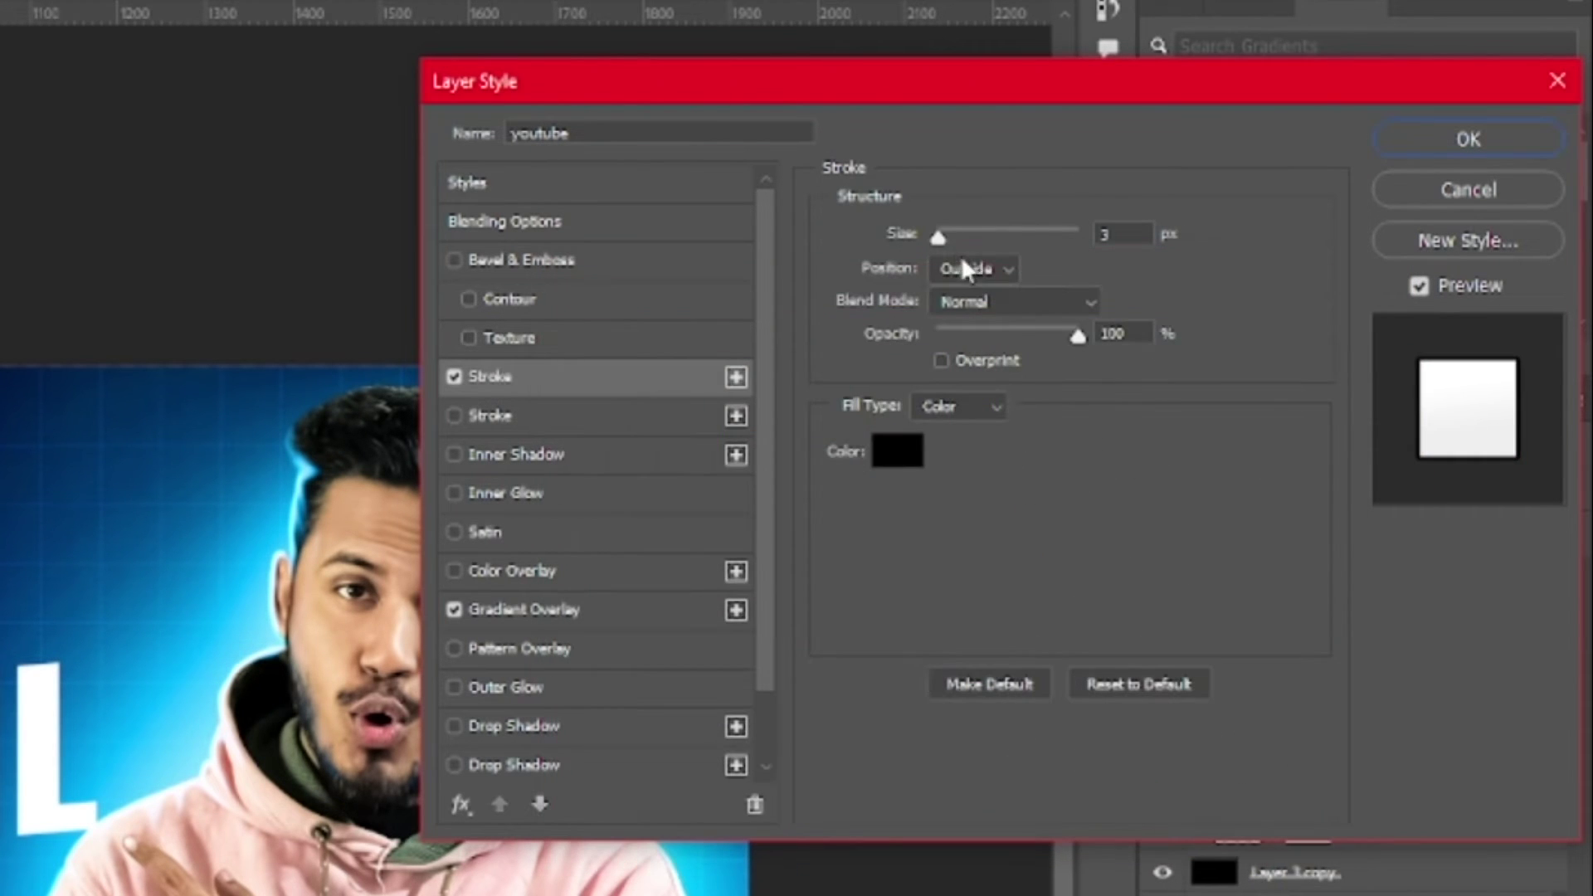
{"action": "left_click_drag", "start_coordinate": [953, 243], "coordinate": [944, 237]}
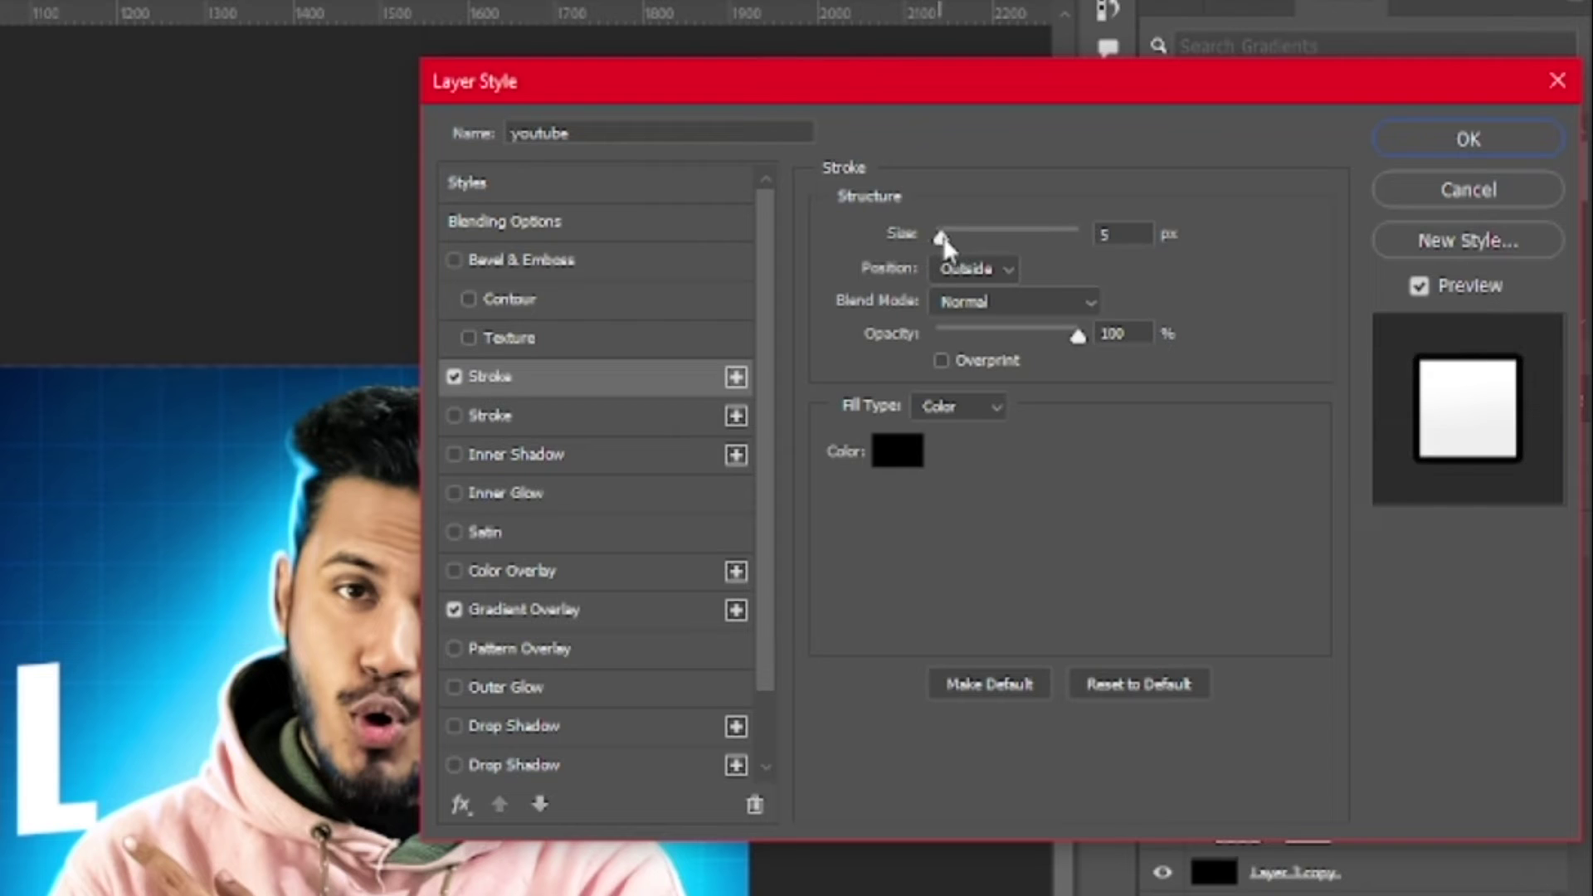
Add three drop shadows to the "YOUTUBE" text, giving the first a 66% spread and 6 px size, and apply the layer style
{"action": "scroll", "coordinate": [581, 614], "scroll_direction": "down", "scroll_amount": 2}
{"action": "left_click", "coordinate": [511, 645]}
{"action": "left_click", "coordinate": [1030, 406]}
{"action": "left_click_drag", "start_coordinate": [951, 439], "coordinate": [945, 440]}
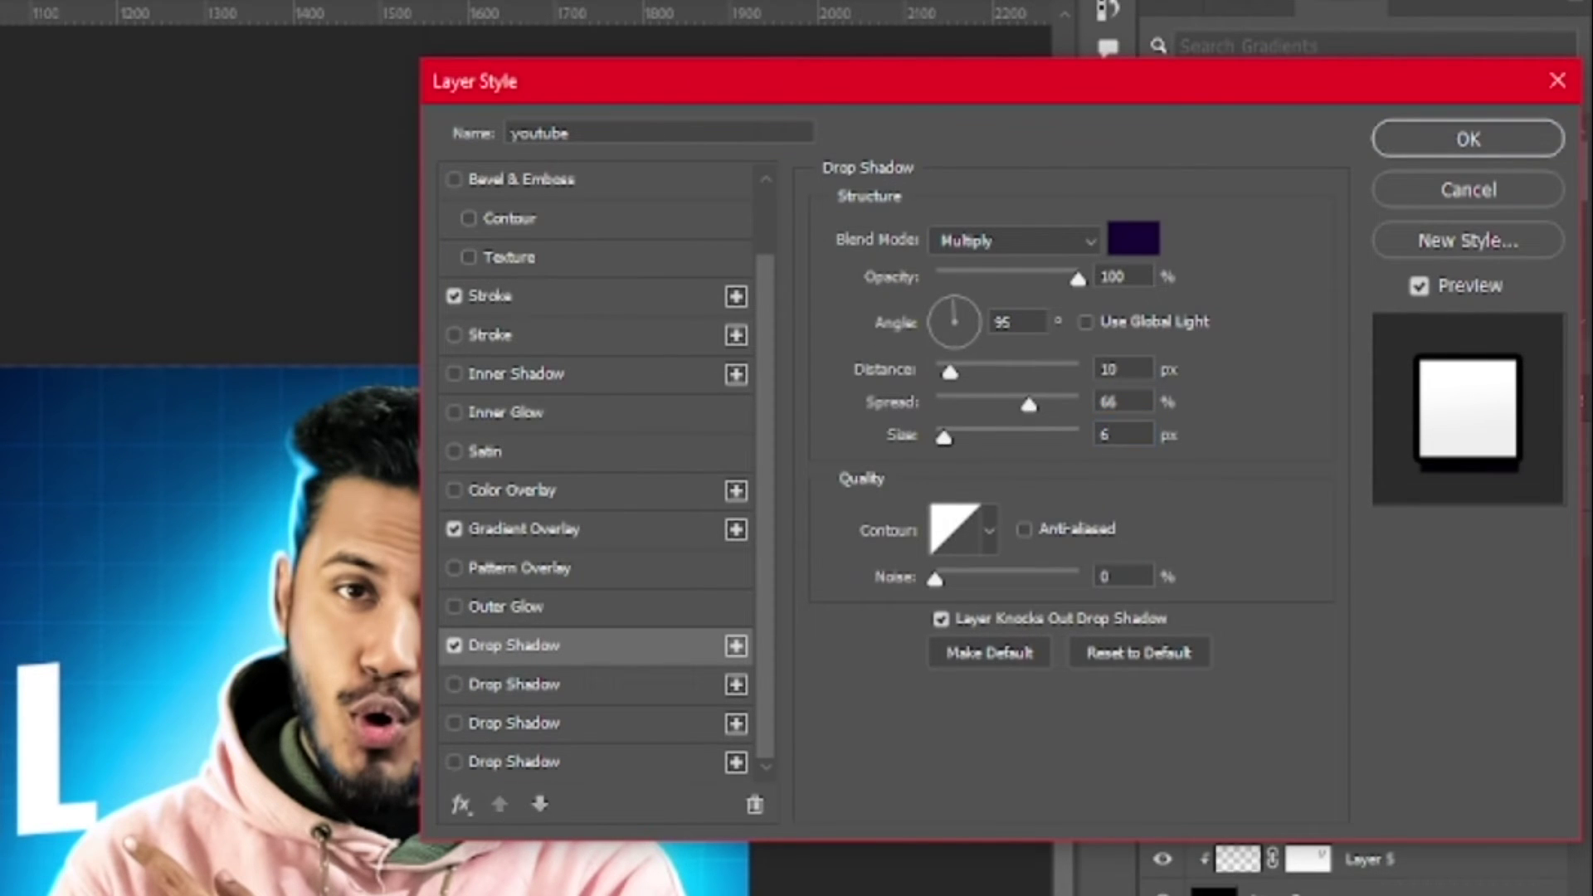
{"action": "left_click", "coordinate": [529, 690]}
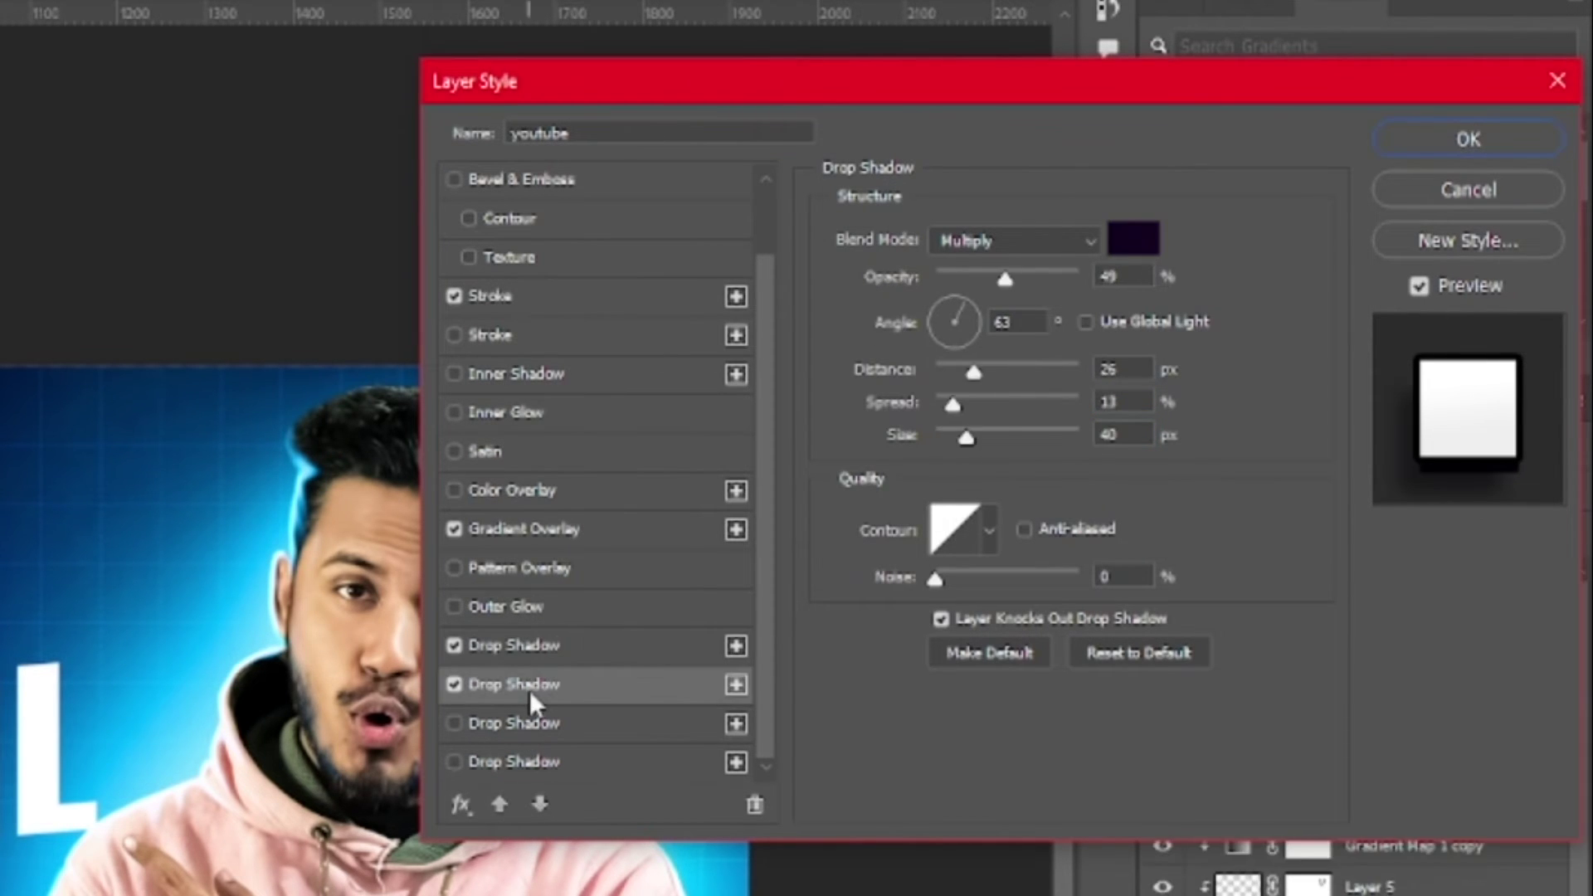
{"action": "left_click", "coordinate": [729, 732]}
{"action": "left_click", "coordinate": [1444, 148]}
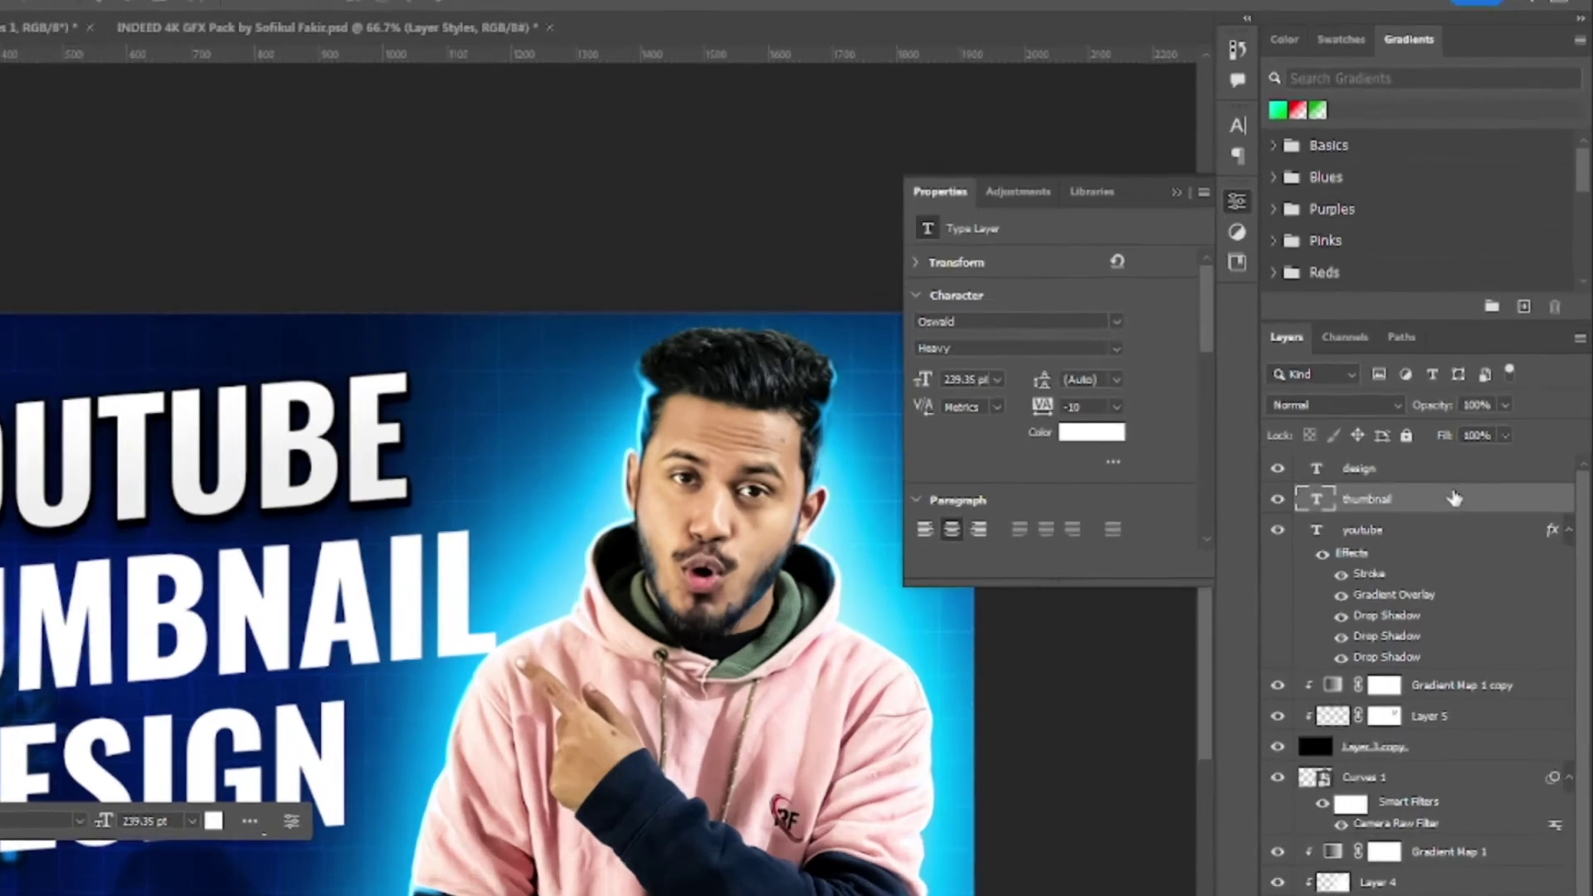
Add a Gradient Overlay to the "THUMBNAIL" text layer and set its first color stop to yellow (ffcc00)
{"action": "double_click", "coordinate": [1487, 418]}
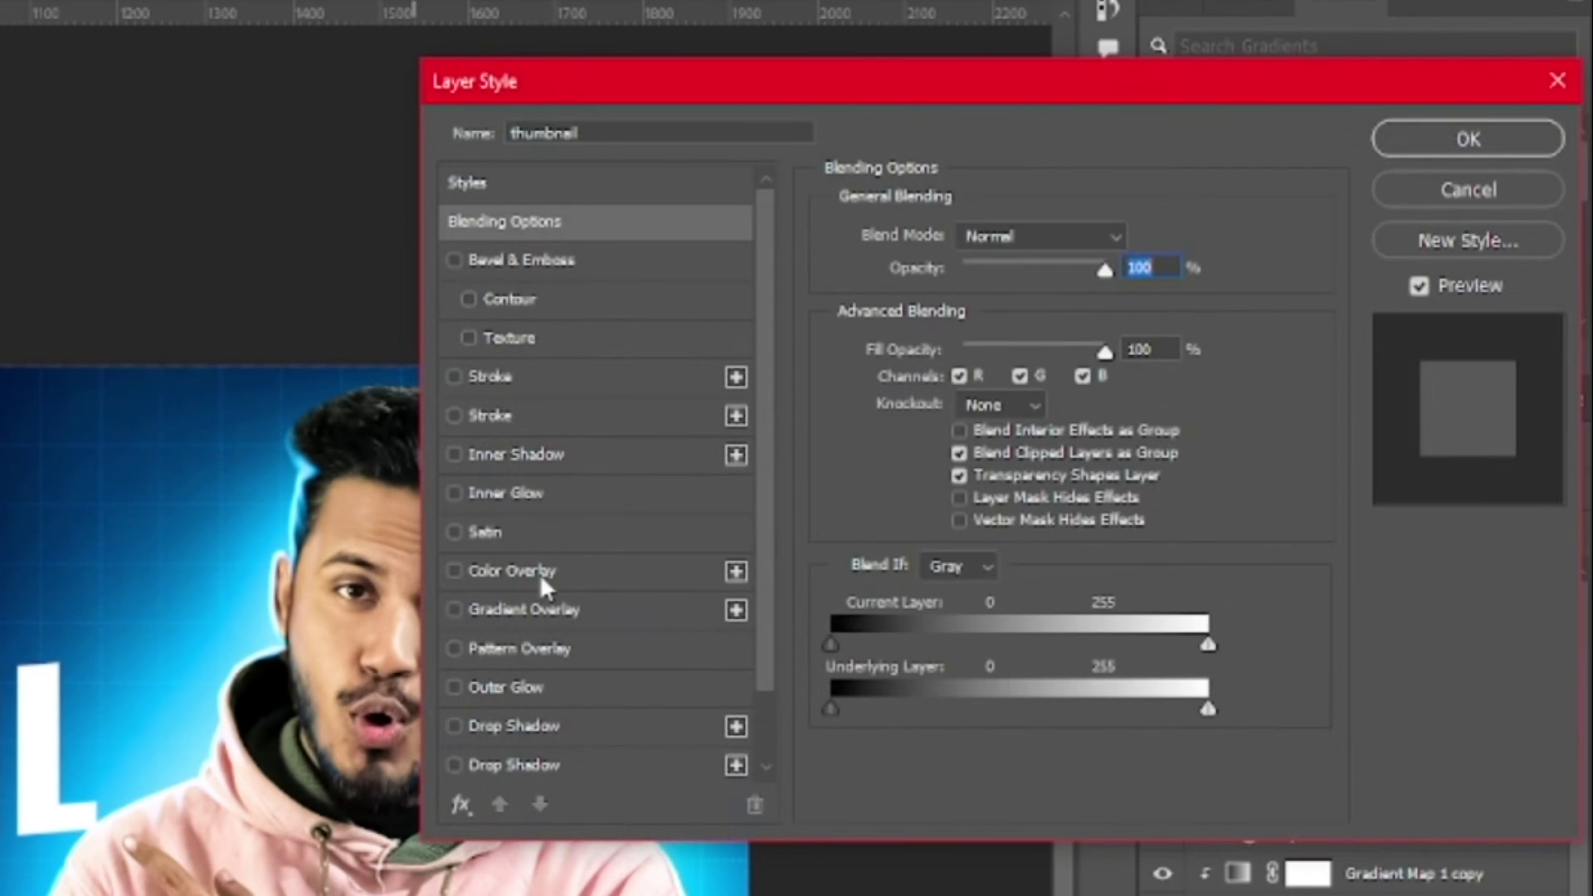
{"action": "left_click", "coordinate": [539, 614]}
{"action": "left_click", "coordinate": [1027, 304]}
{"action": "double_click", "coordinate": [767, 648]}
{"action": "left_click_drag", "start_coordinate": [823, 592], "coordinate": [946, 351]}
{"action": "left_click_drag", "start_coordinate": [979, 693], "coordinate": [983, 679]}
{"action": "key", "text": "Return"}
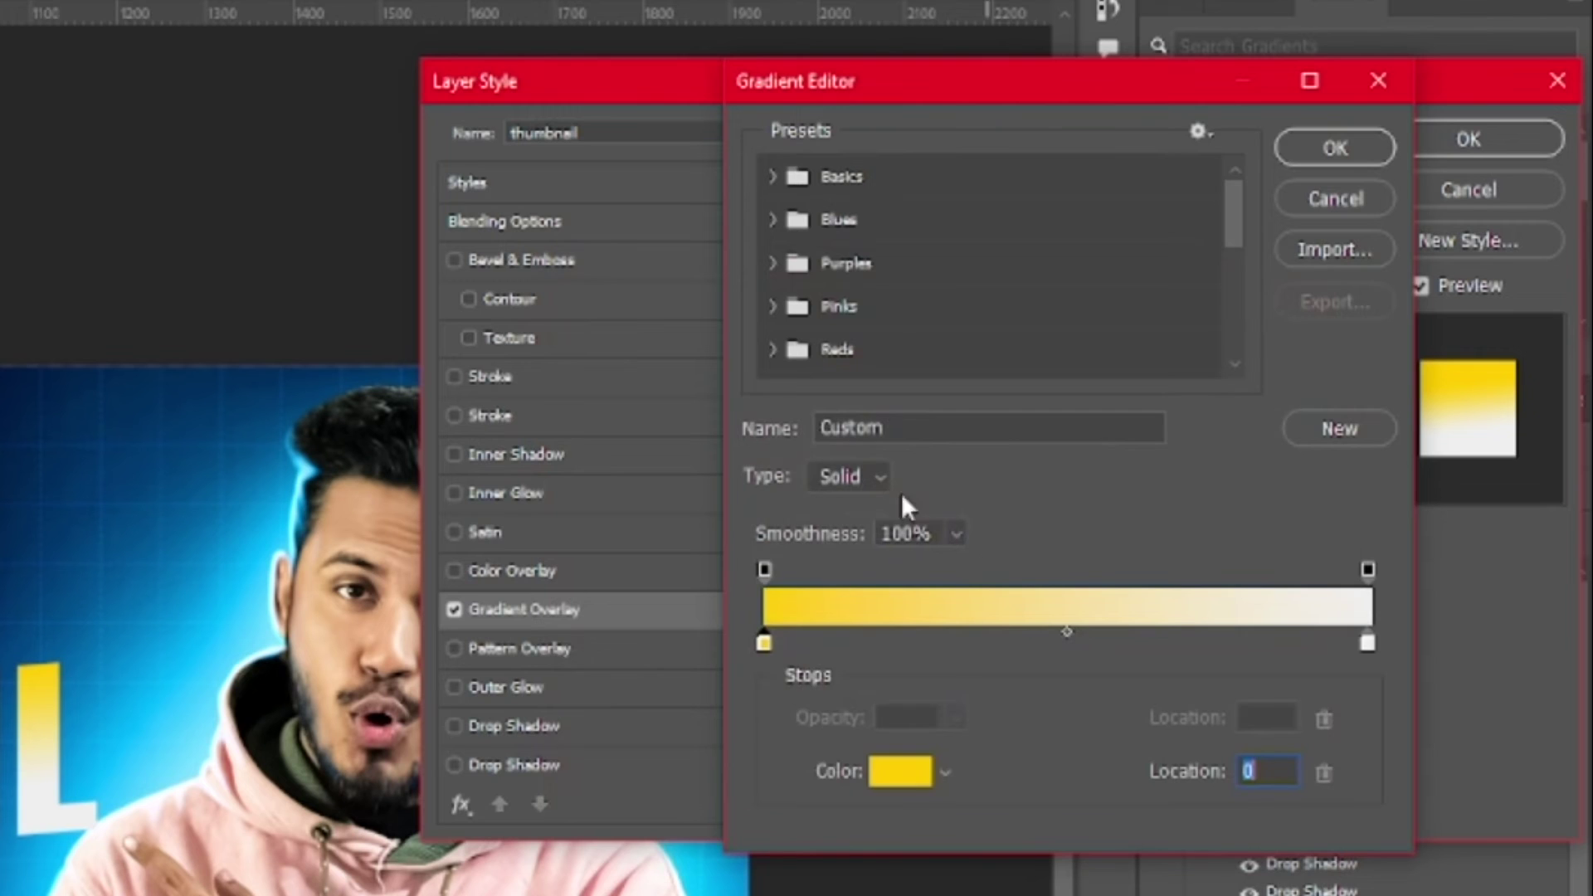
Set the last color stop of the "THUMBNAIL" gradient to orange (ff6600) and accept the gradient
{"action": "double_click", "coordinate": [1368, 644]}
{"action": "type", "text": "ff0000"}
{"action": "left_click_drag", "start_coordinate": [981, 712], "coordinate": [978, 705]}
{"action": "left_click", "coordinate": [1230, 340]}
{"action": "key", "text": "Return"}
{"action": "left_click", "coordinate": [1028, 390]}
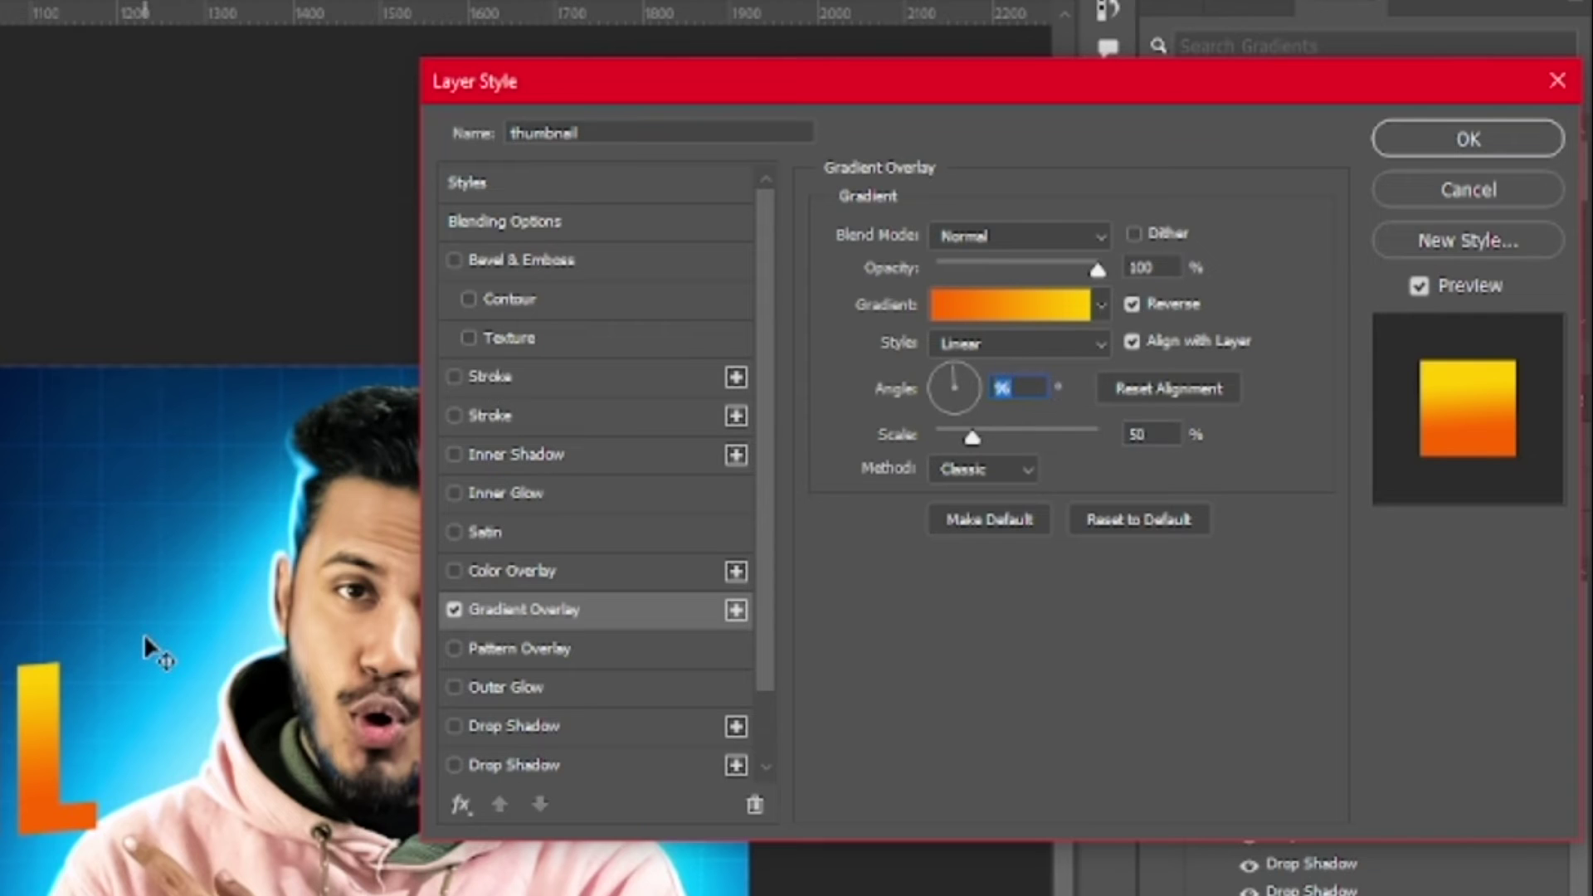
Enable the stroke and three drop shadows on the "THUMBNAIL" text
{"action": "left_click", "coordinate": [455, 377]}
{"action": "left_click", "coordinate": [516, 730]}
{"action": "scroll", "coordinate": [523, 716], "scroll_direction": "down", "scroll_amount": 1}
{"action": "left_click", "coordinate": [529, 690]}
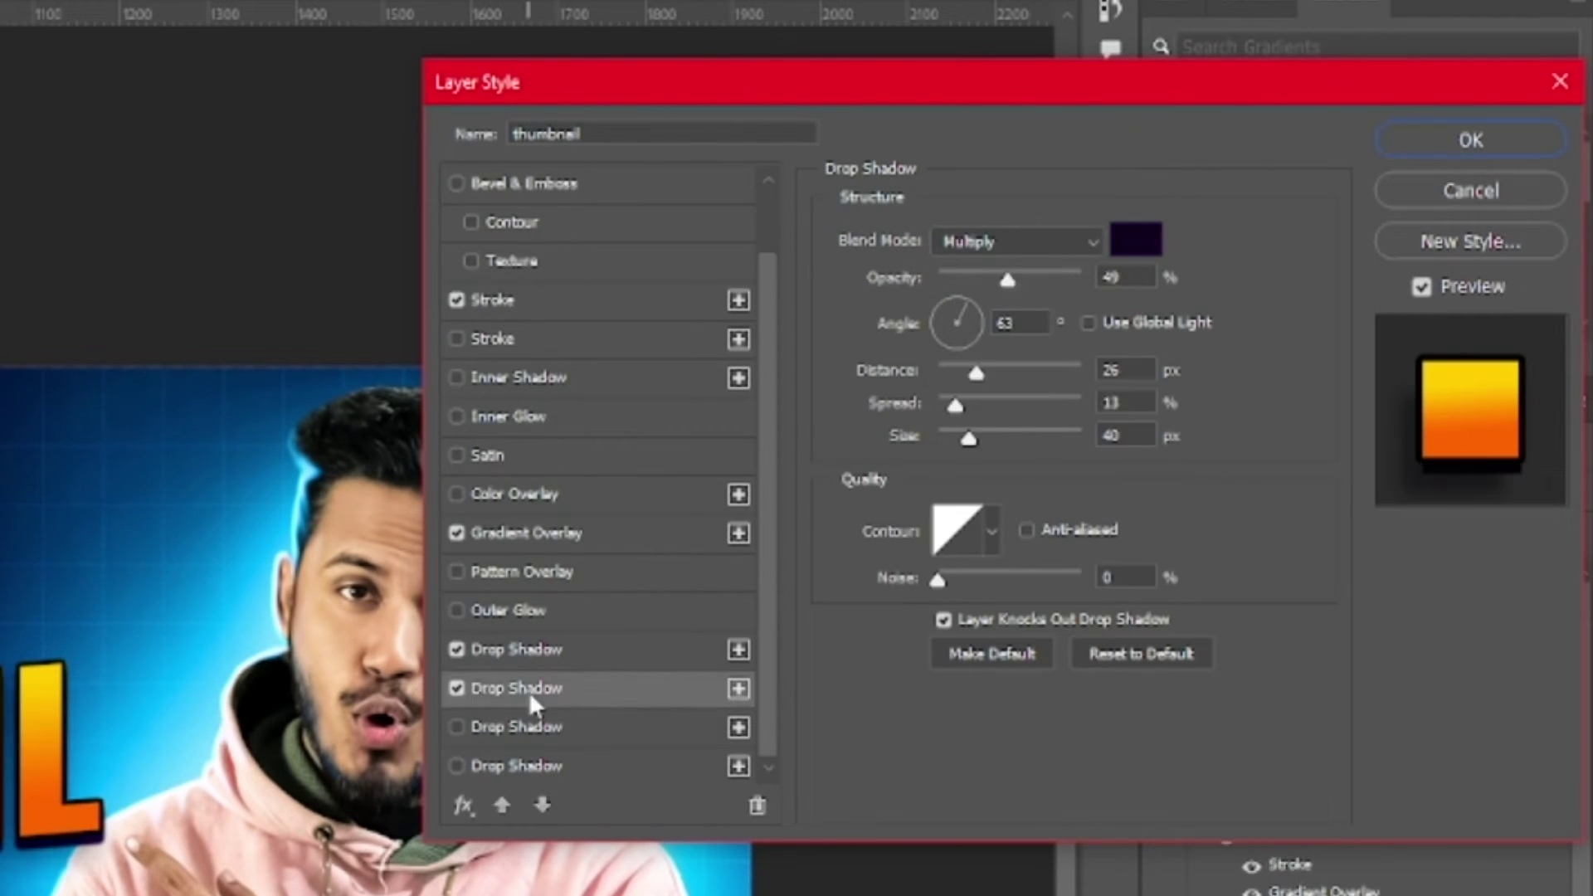
{"action": "left_click", "coordinate": [537, 726]}
Add an Inner Bevel to the "THUMBNAIL" text with 115% depth, 32 px size, Linear Dodge (Add) highlights and 15% shadow opacity, and apply the style
{"action": "left_click", "coordinate": [456, 183]}
{"action": "left_click", "coordinate": [1012, 239]}
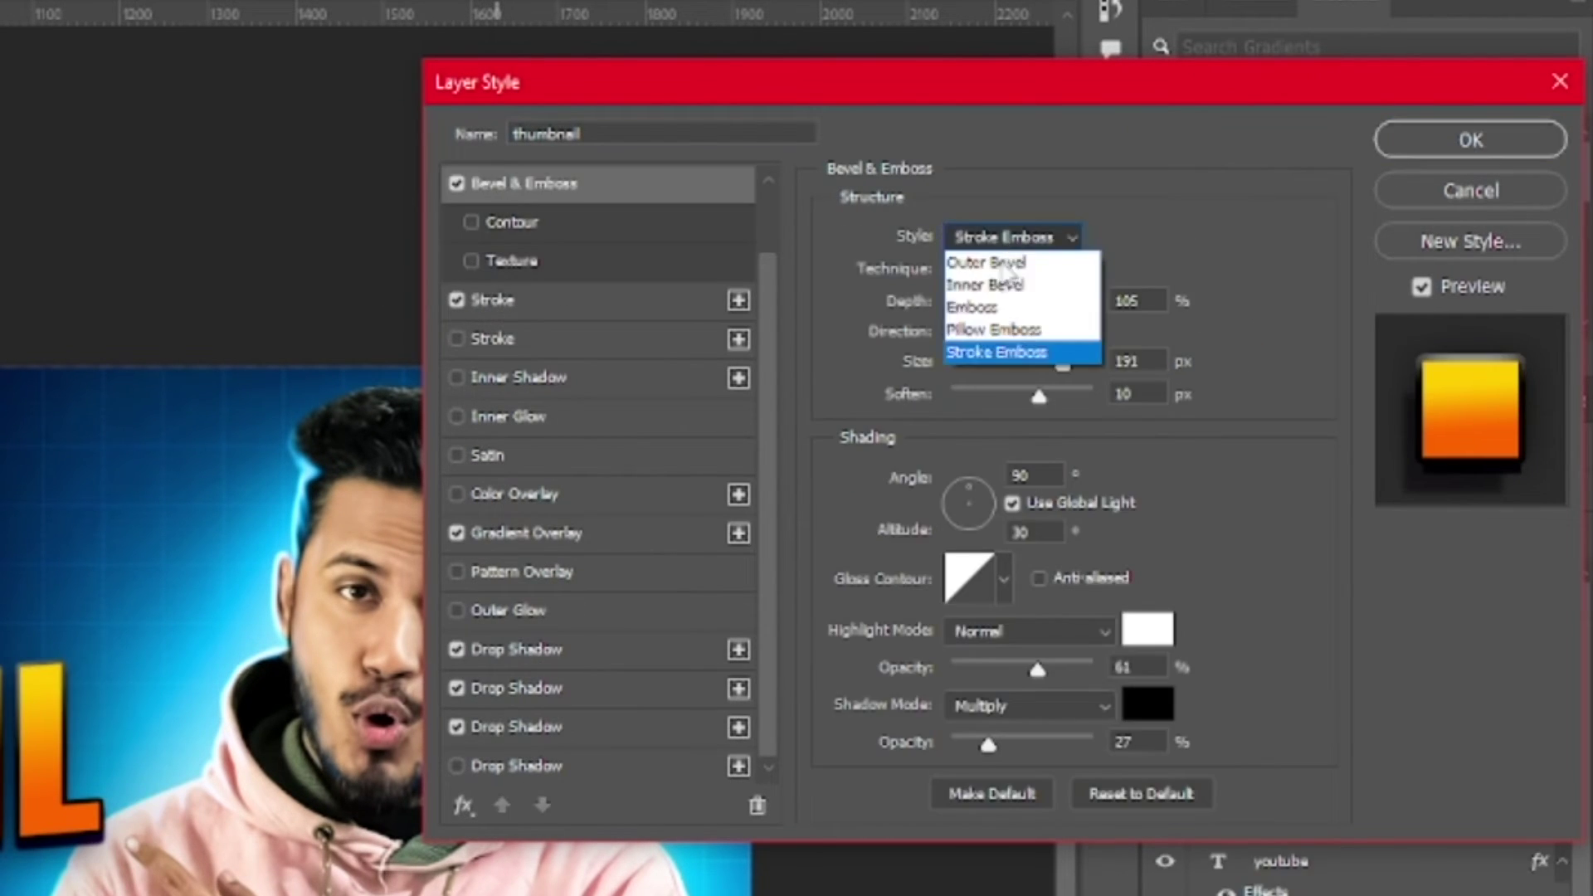
{"action": "left_click", "coordinate": [996, 267]}
{"action": "left_click_drag", "start_coordinate": [965, 368], "coordinate": [971, 370]}
{"action": "left_click", "coordinate": [1055, 631]}
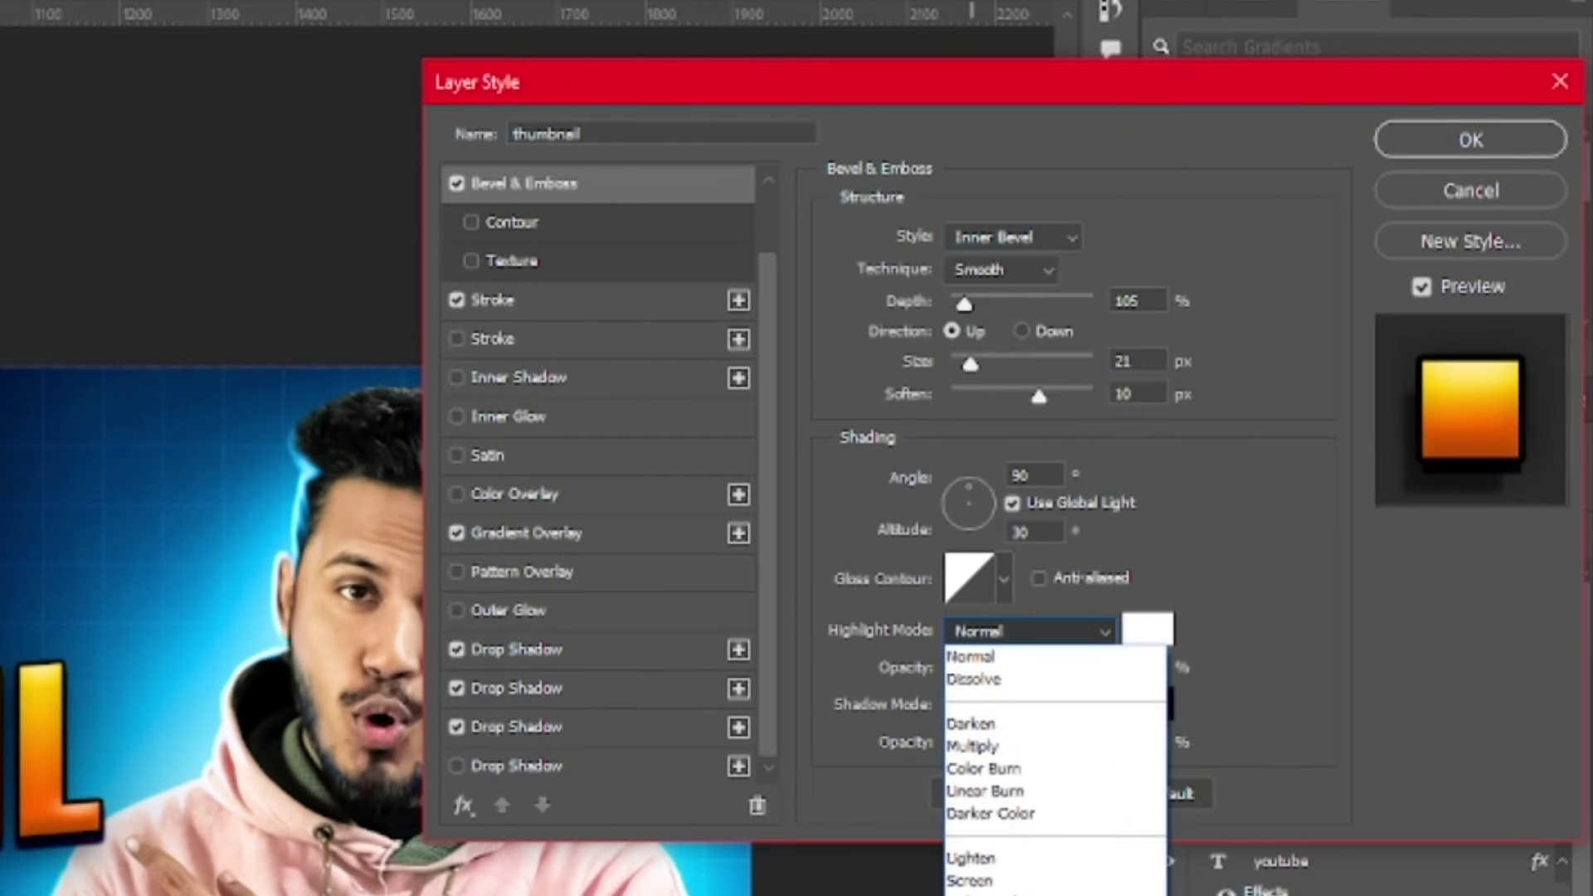
{"action": "left_click", "coordinate": [1008, 895]}
{"action": "left_click_drag", "start_coordinate": [990, 745], "coordinate": [971, 745]}
{"action": "left_click_drag", "start_coordinate": [970, 363], "coordinate": [976, 364]}
{"action": "mouse_move", "coordinate": [964, 304]}
{"action": "left_mouse_down"}
{"action": "mouse_move", "coordinate": [1017, 309]}
{"action": "mouse_move", "coordinate": [969, 314]}
{"action": "left_mouse_up"}
{"action": "left_click", "coordinate": [1033, 670]}
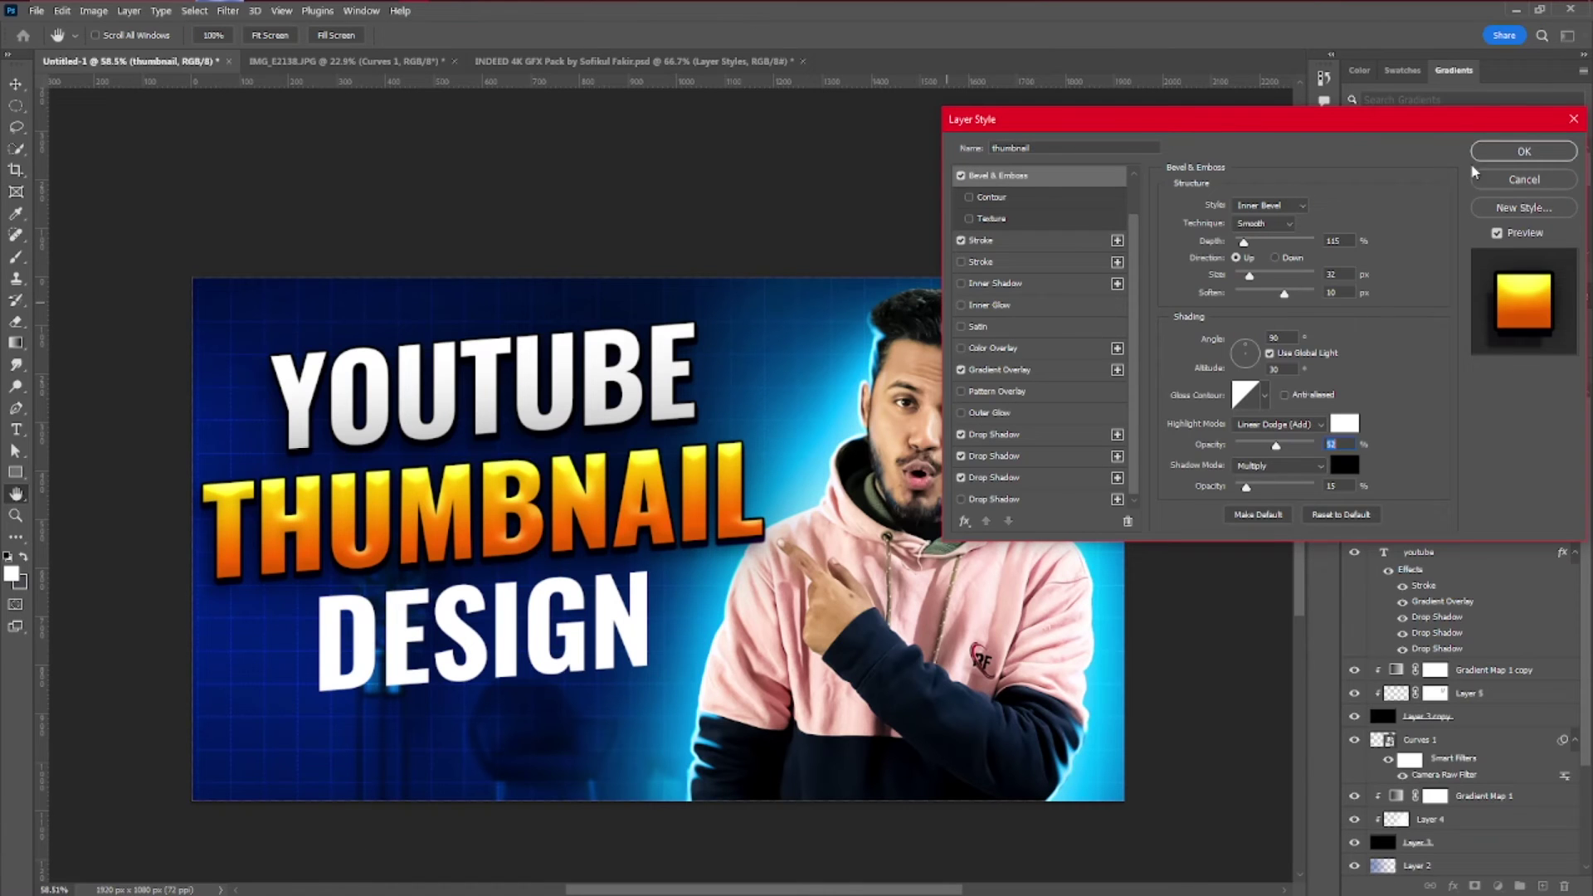
{"action": "left_click", "coordinate": [1524, 151]}
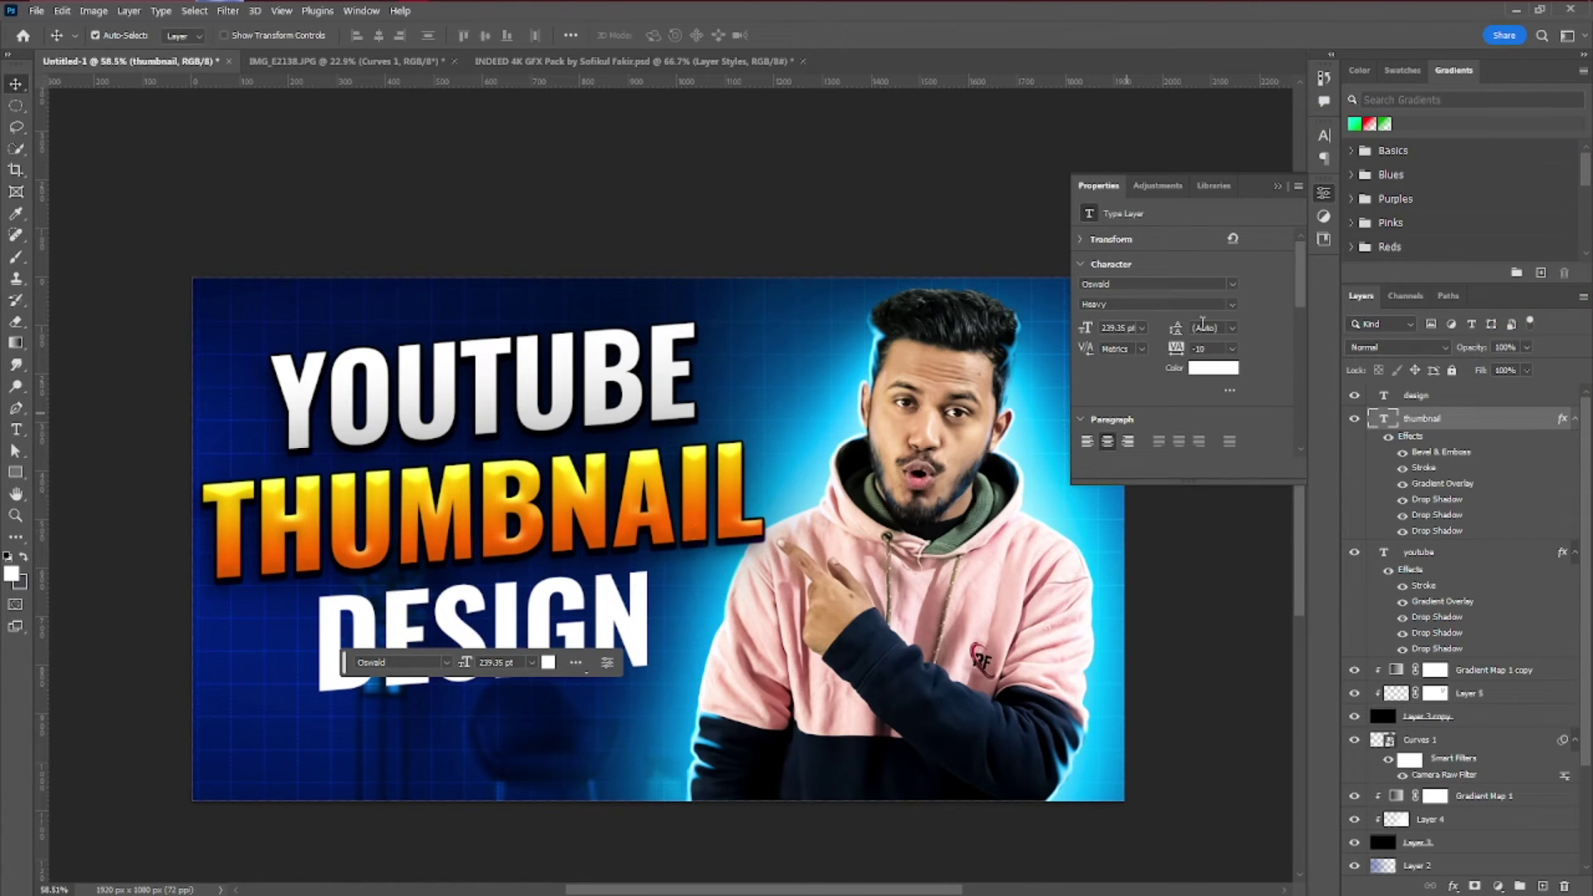
Tighten the letter tracking of the "THUMBNAIL" text to -30
{"action": "left_click", "coordinate": [1230, 349]}
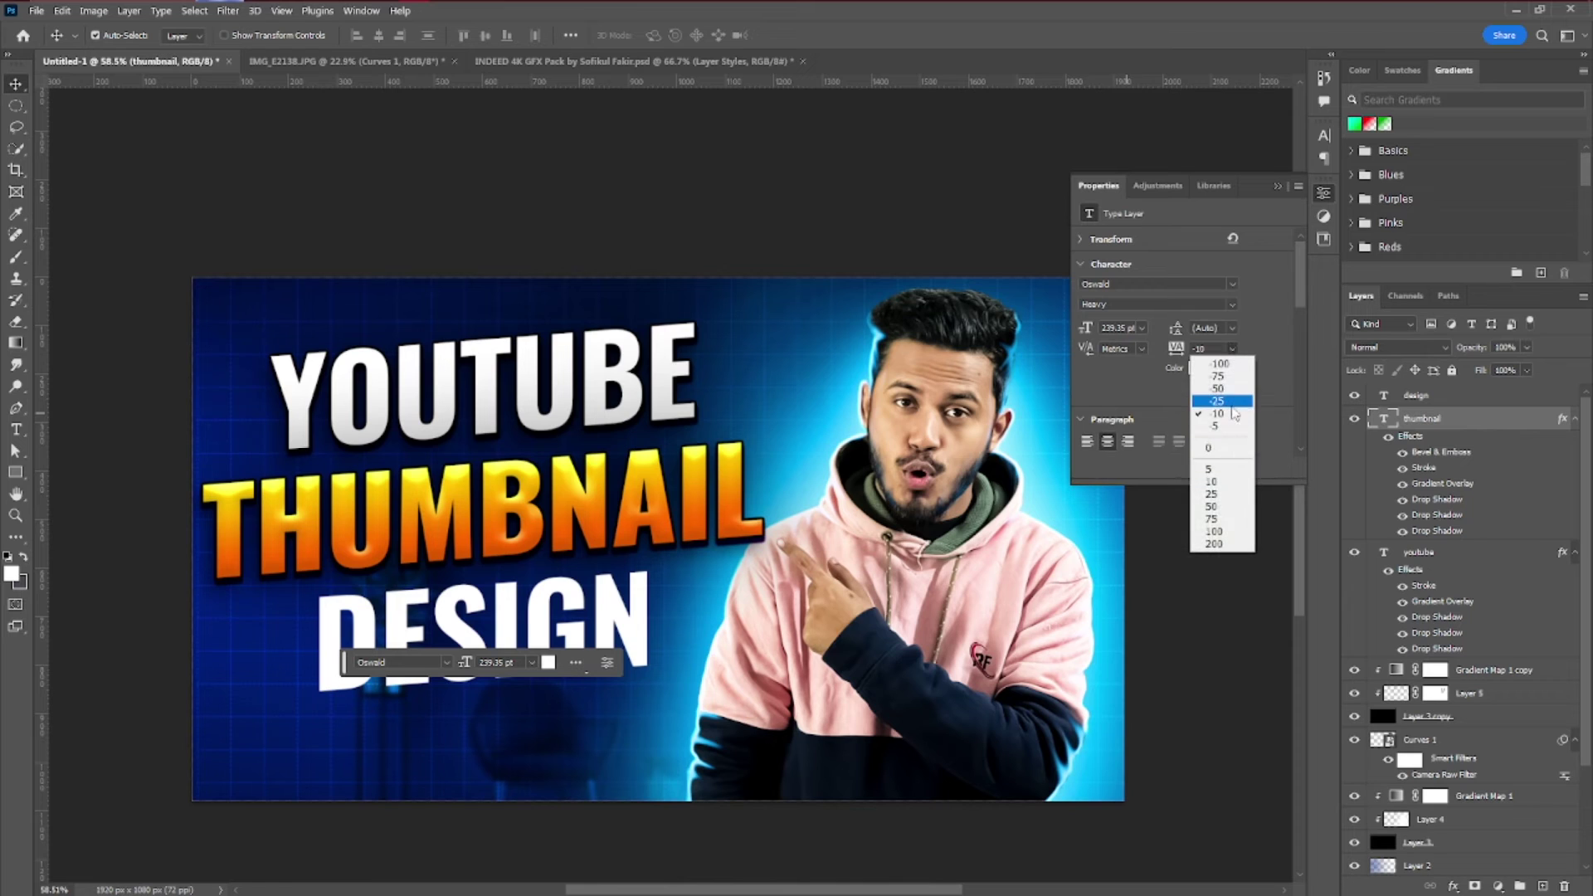
{"action": "left_click", "coordinate": [1232, 403]}
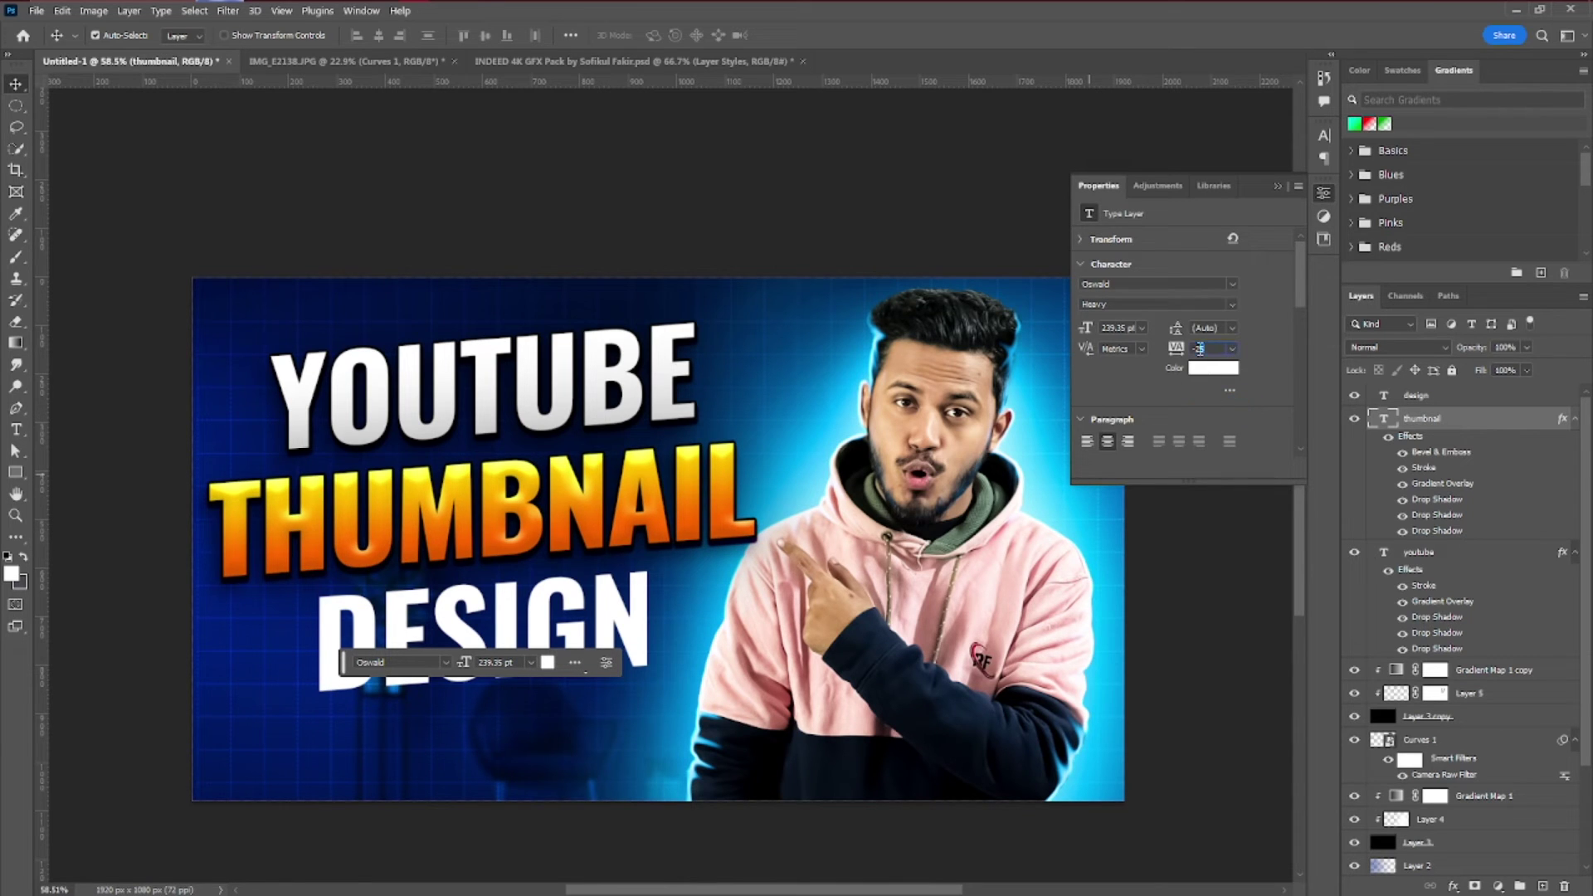
{"action": "type", "text": "-30"}
{"action": "key", "text": "Return"}
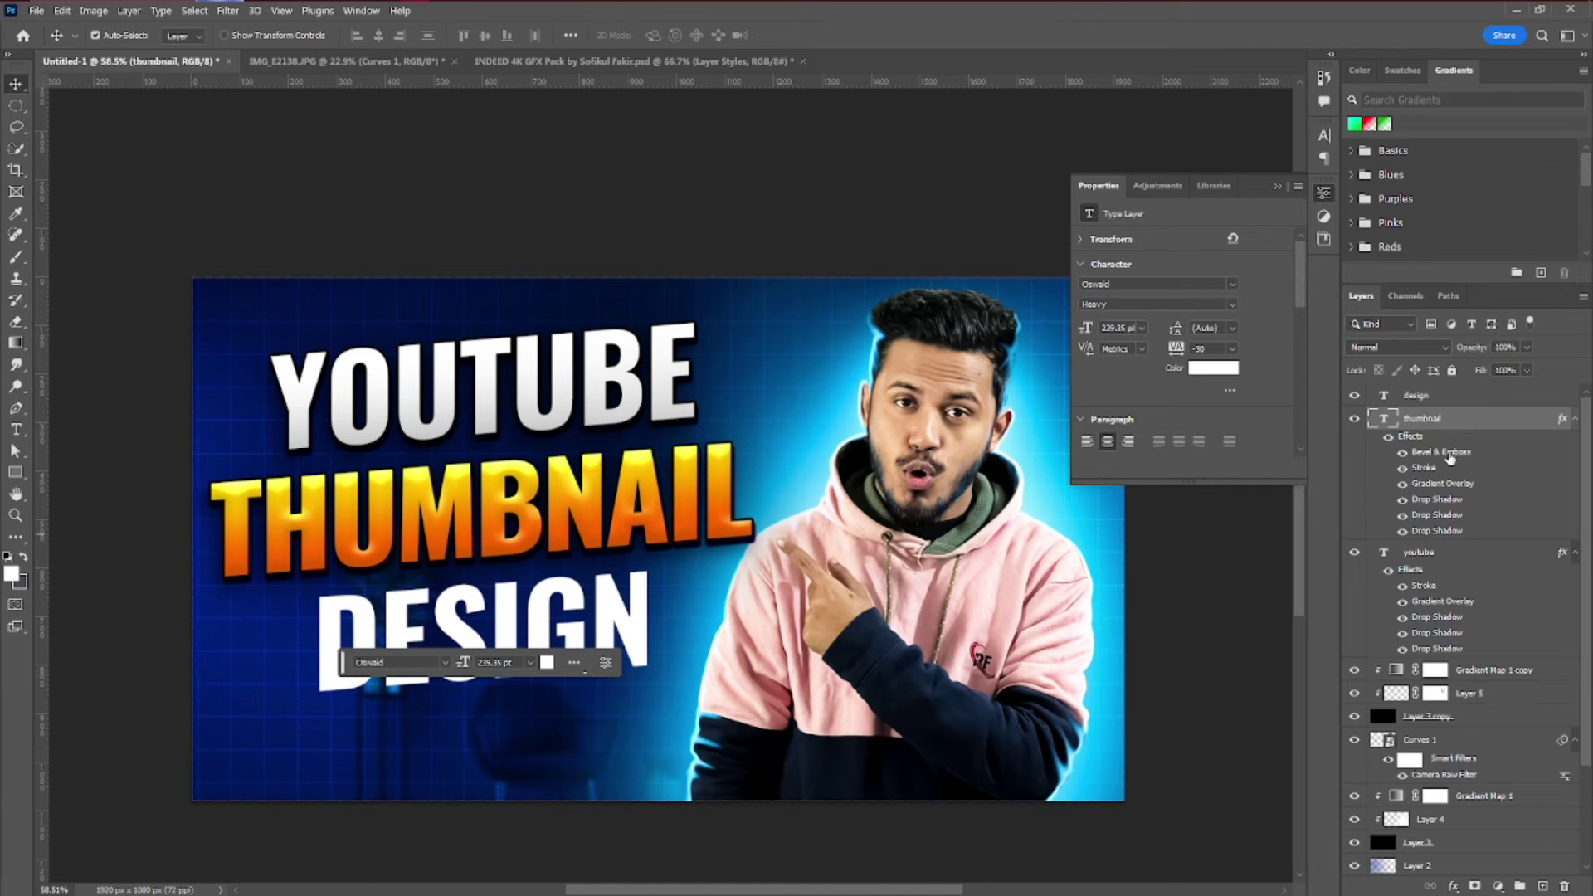
Copy the layer style of the "THUMBNAIL" text and paste it onto the "DESIGN" text layer
{"action": "right_click", "coordinate": [1447, 424]}
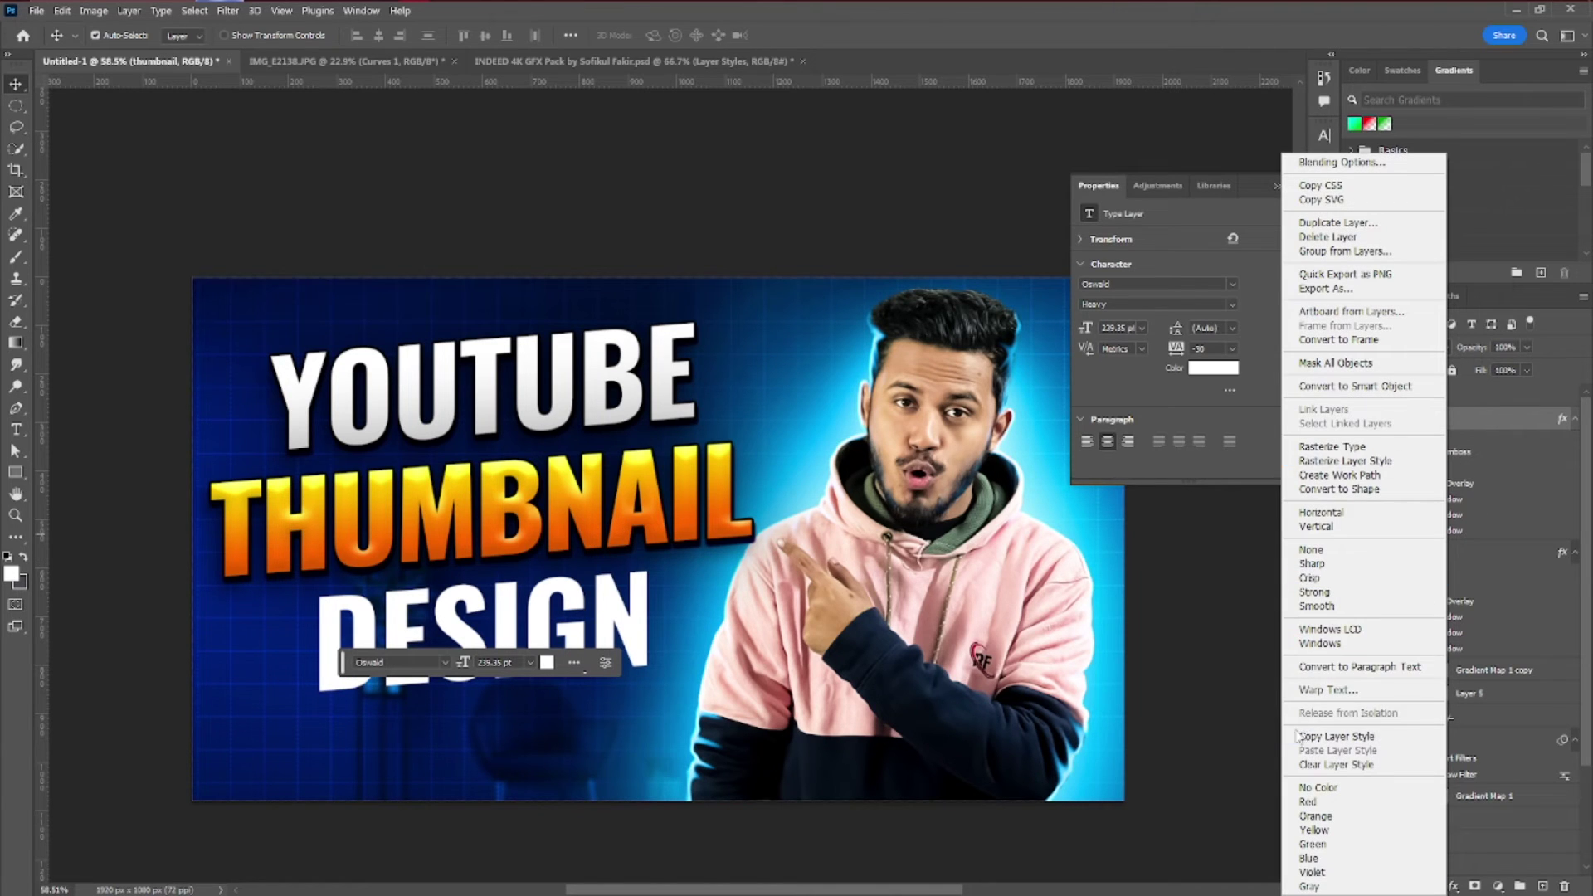
{"action": "left_click", "coordinate": [1325, 739]}
{"action": "left_click", "coordinate": [1455, 397]}
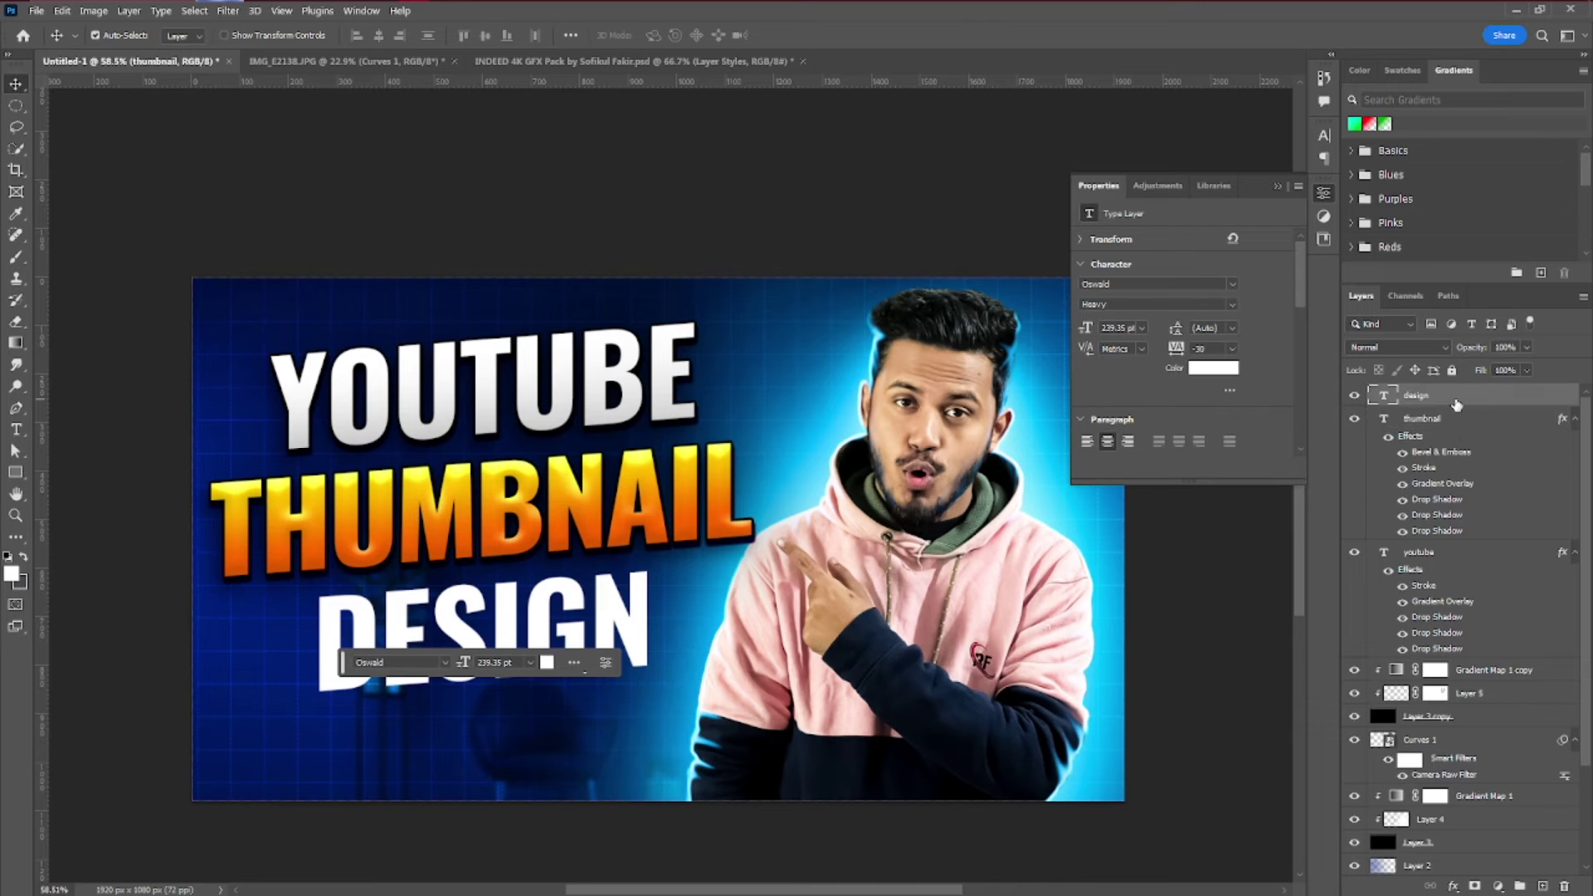
{"action": "right_click", "coordinate": [1455, 398]}
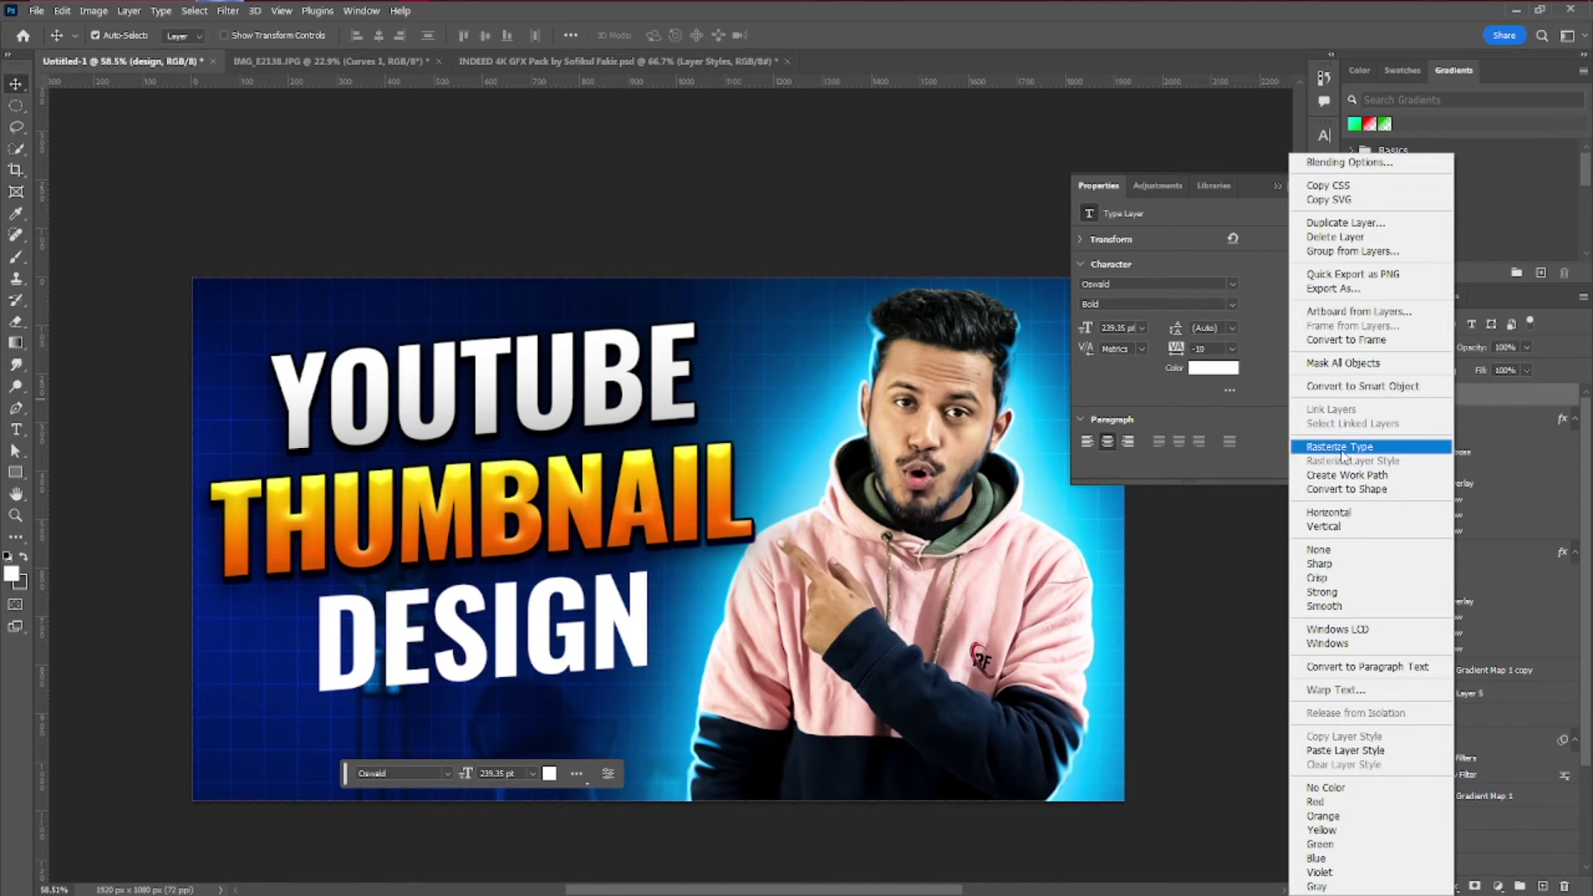
{"action": "left_click", "coordinate": [1344, 751]}
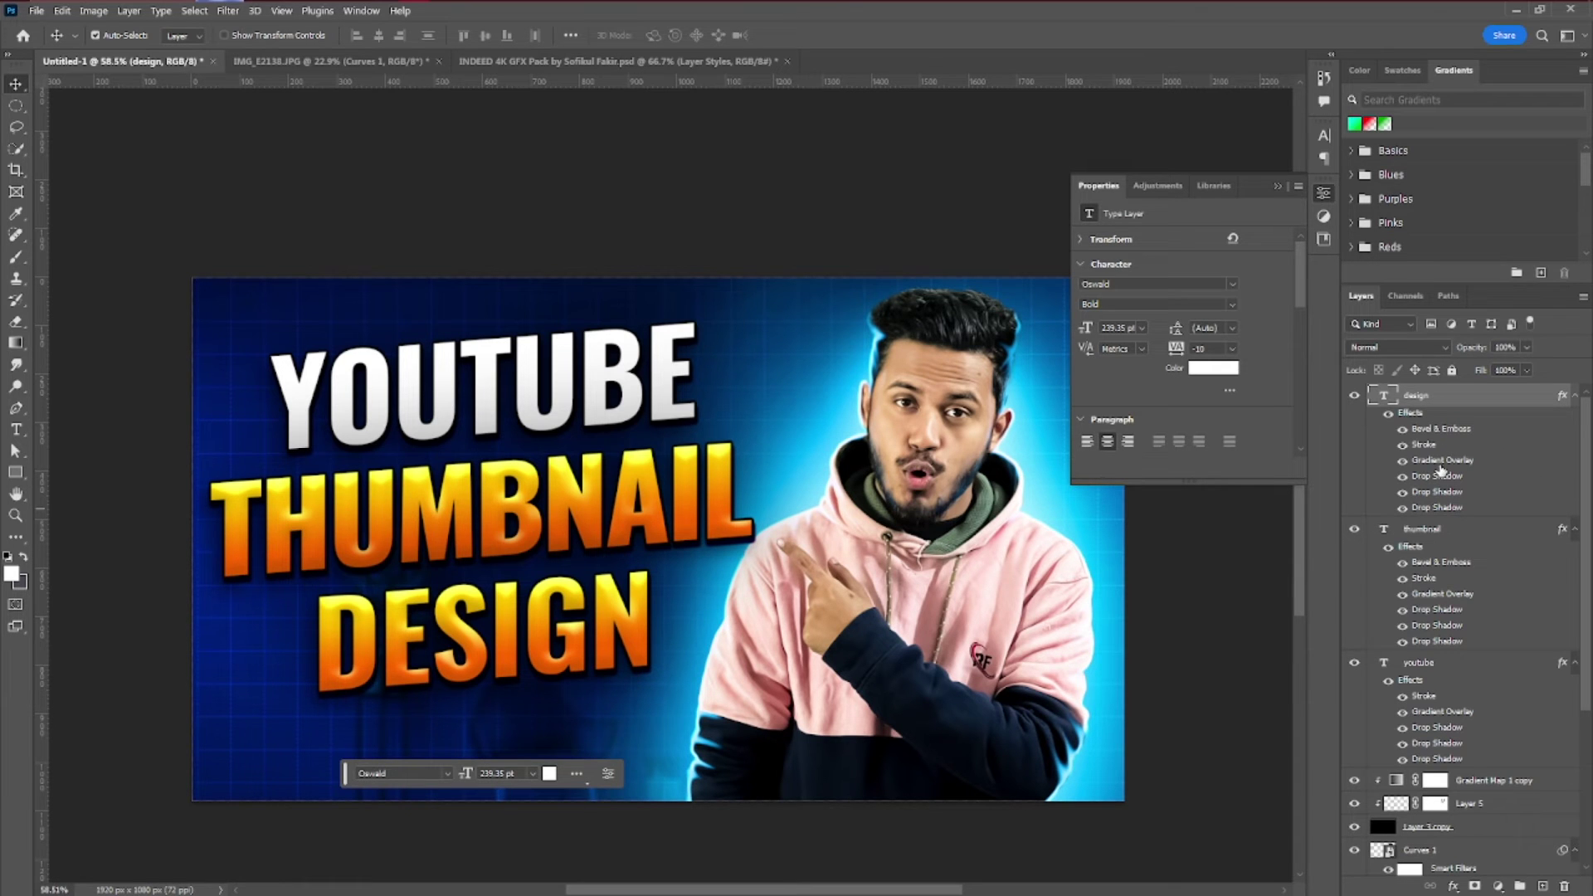
Recolor the "DESIGN" text's gradient overlay, replacing the yellow stop with cyan (00fff6) and the orange stop with blue
{"action": "double_click", "coordinate": [1438, 467]}
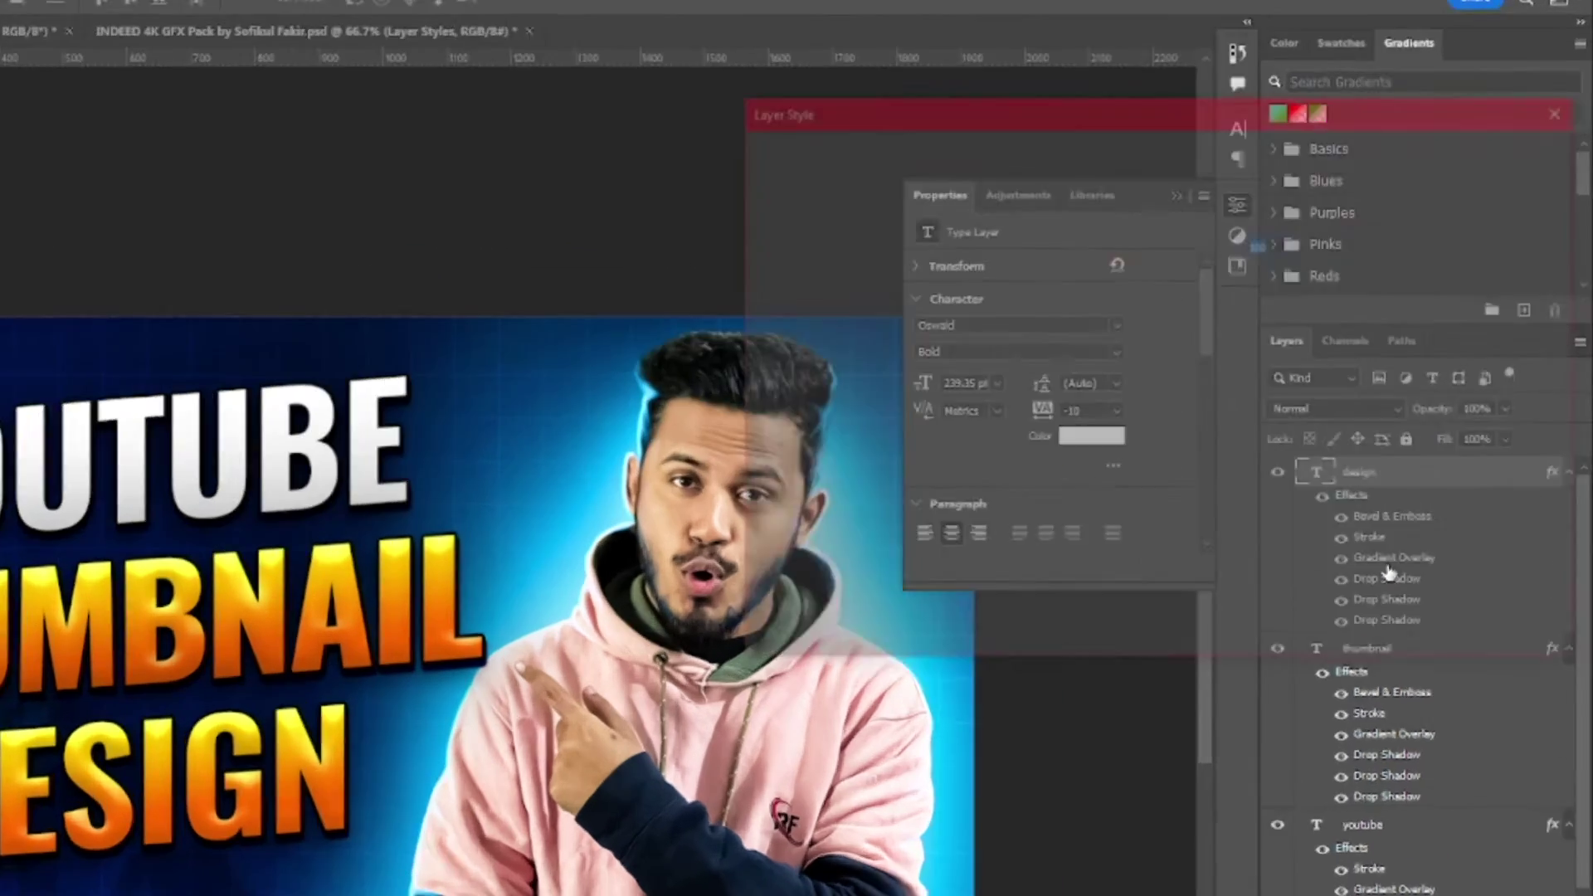
{"action": "left_click", "coordinate": [1266, 241]}
{"action": "double_click", "coordinate": [1132, 430]}
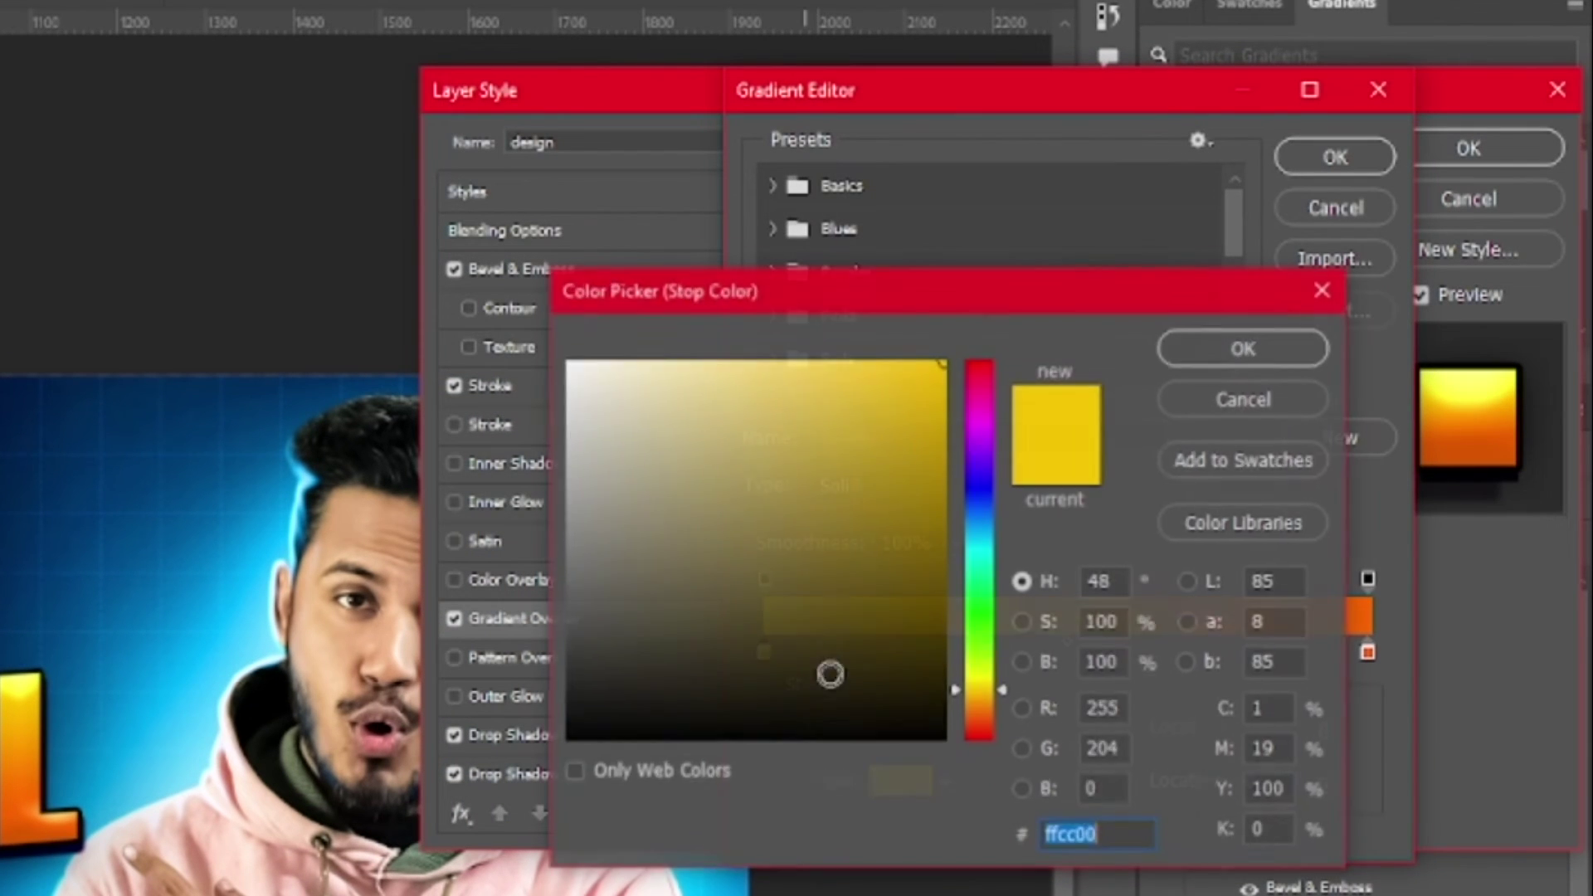
{"action": "left_click", "coordinate": [979, 554]}
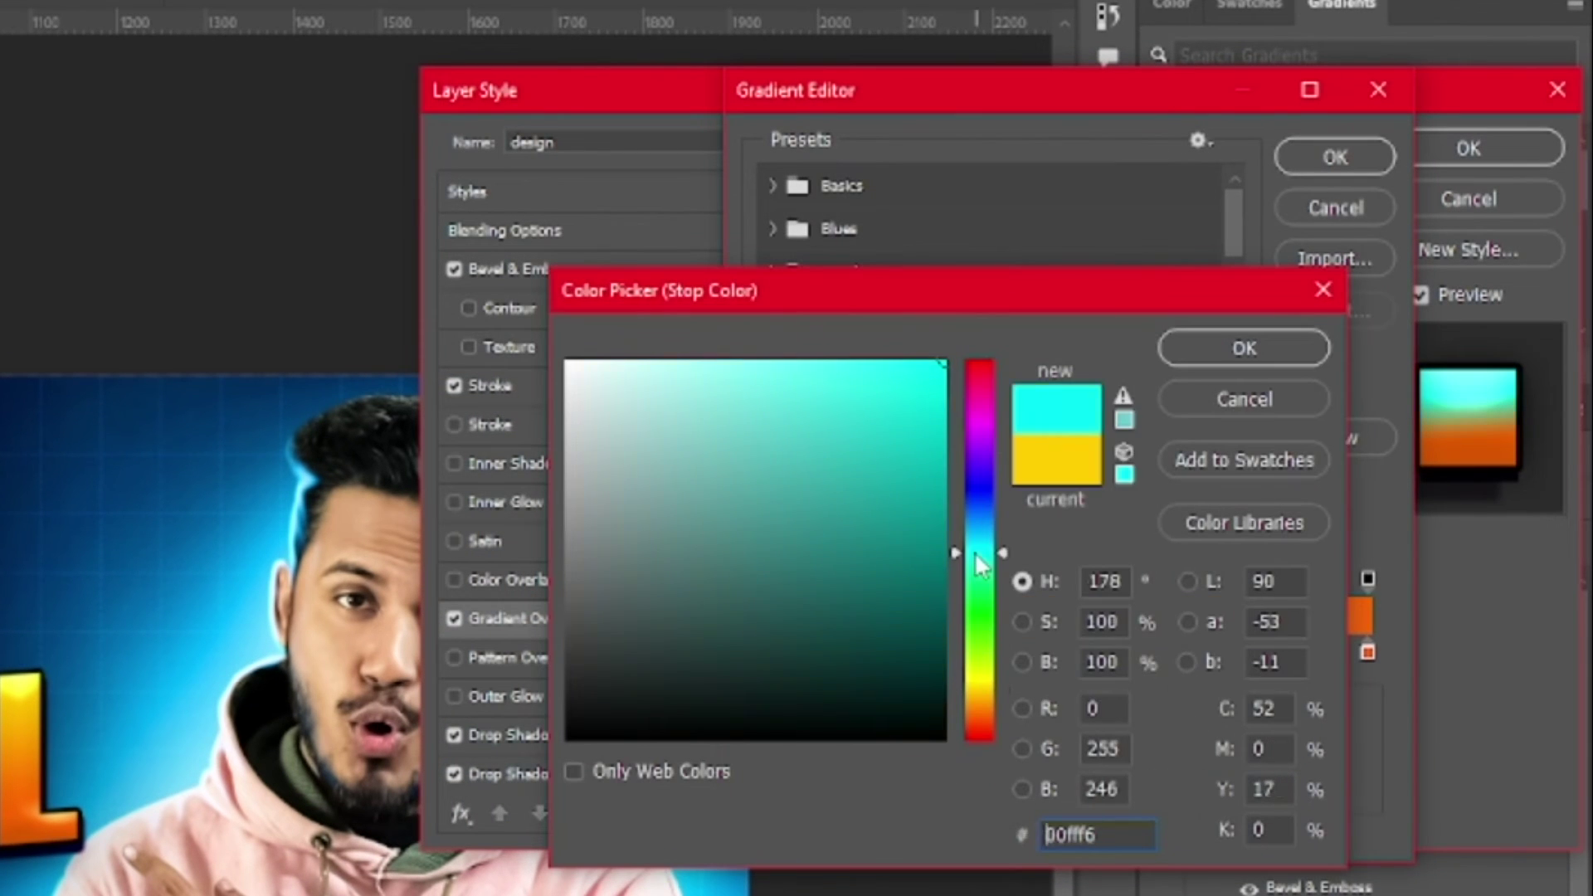
{"action": "left_click", "coordinate": [1244, 349]}
{"action": "left_click", "coordinate": [1367, 652]}
{"action": "left_click", "coordinate": [879, 778]}
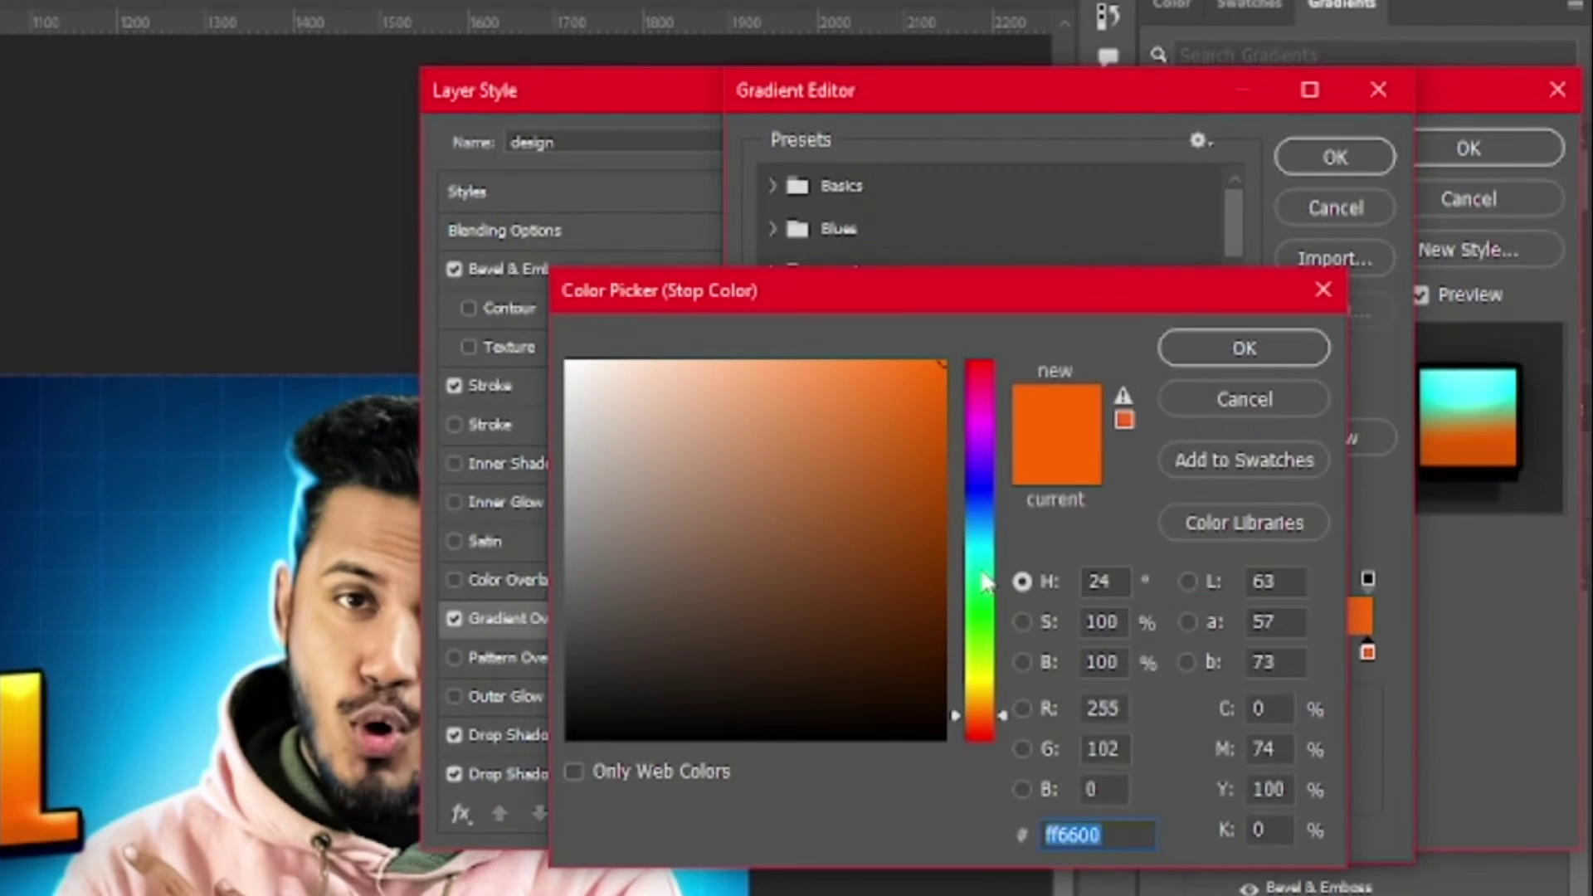
{"action": "left_click", "coordinate": [979, 508]}
{"action": "left_click", "coordinate": [1203, 356]}
{"action": "left_click", "coordinate": [1335, 157]}
Change the existing stroke of the "DESIGN" text to white and make it slightly thinner
{"action": "left_click", "coordinate": [630, 385]}
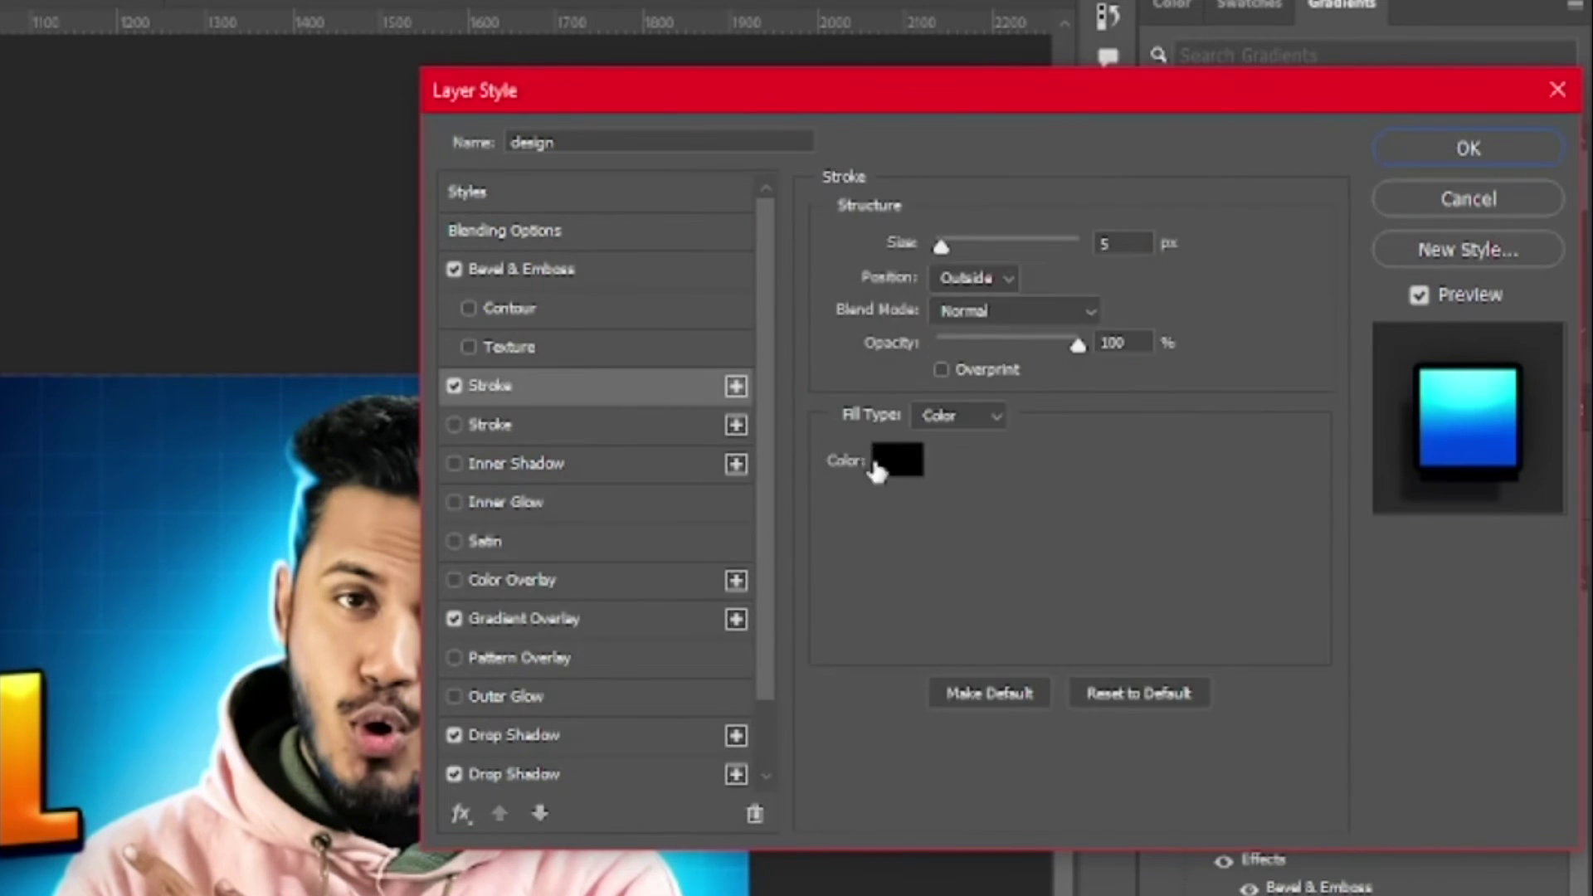
{"action": "left_click", "coordinate": [876, 467]}
{"action": "left_click_drag", "start_coordinate": [597, 390], "coordinate": [450, 202]}
{"action": "left_click", "coordinate": [1244, 349]}
{"action": "left_click_drag", "start_coordinate": [941, 247], "coordinate": [935, 246]}
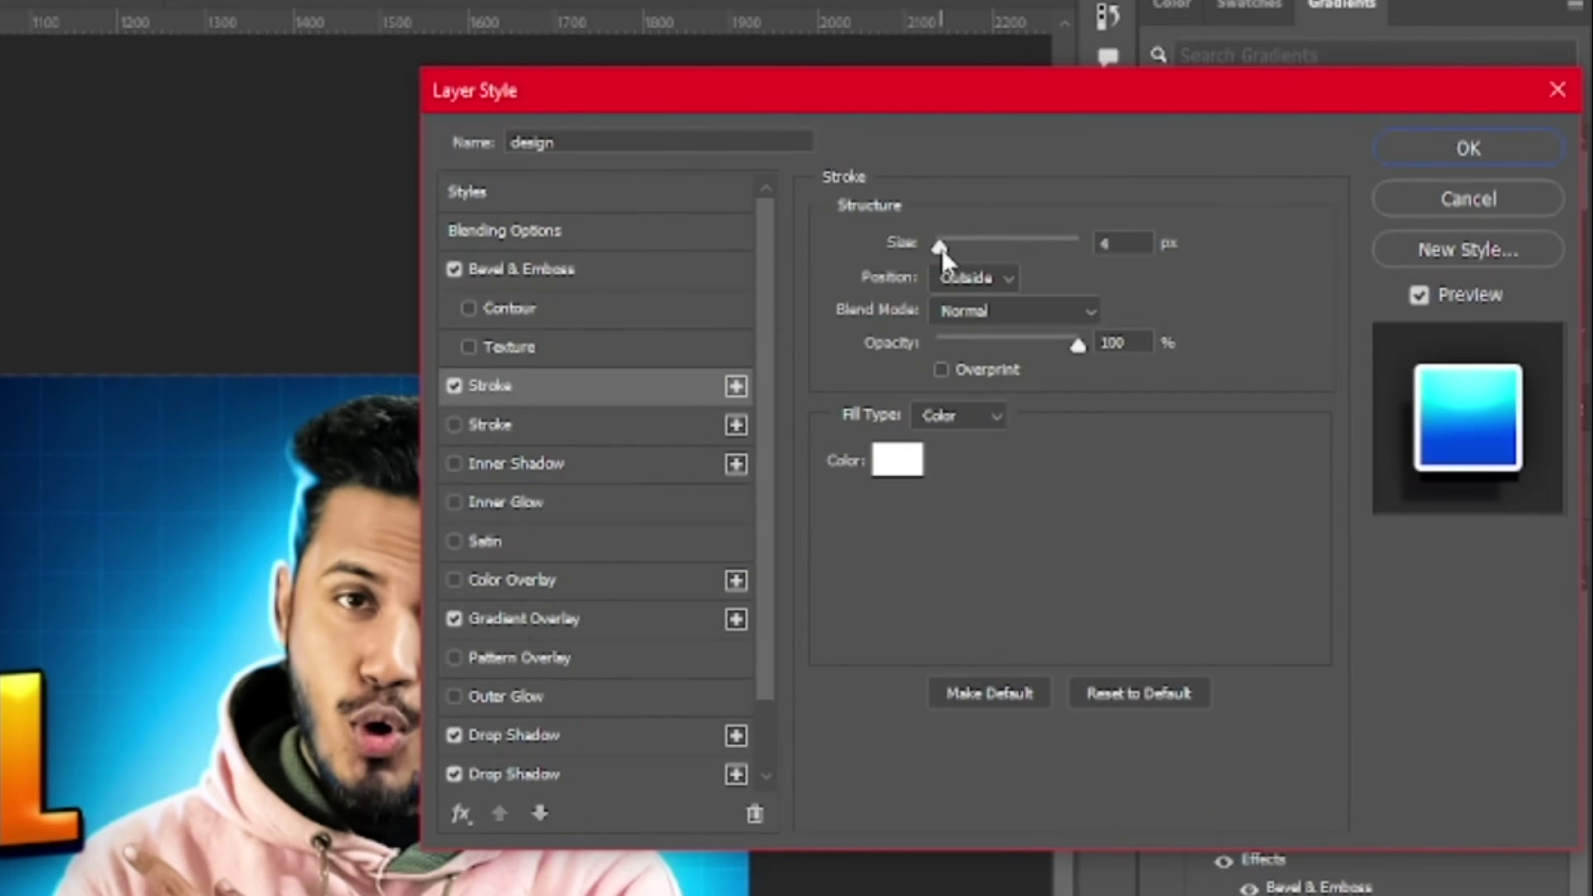
Add a second, black (000000) stroke of 5 px to the "DESIGN" text and apply the layer style
{"action": "left_click", "coordinate": [572, 423]}
{"action": "left_click", "coordinate": [897, 459]}
{"action": "type", "text": "000000"}
{"action": "left_click", "coordinate": [1266, 347]}
{"action": "left_click", "coordinate": [1122, 243]}
{"action": "type", "text": "5"}
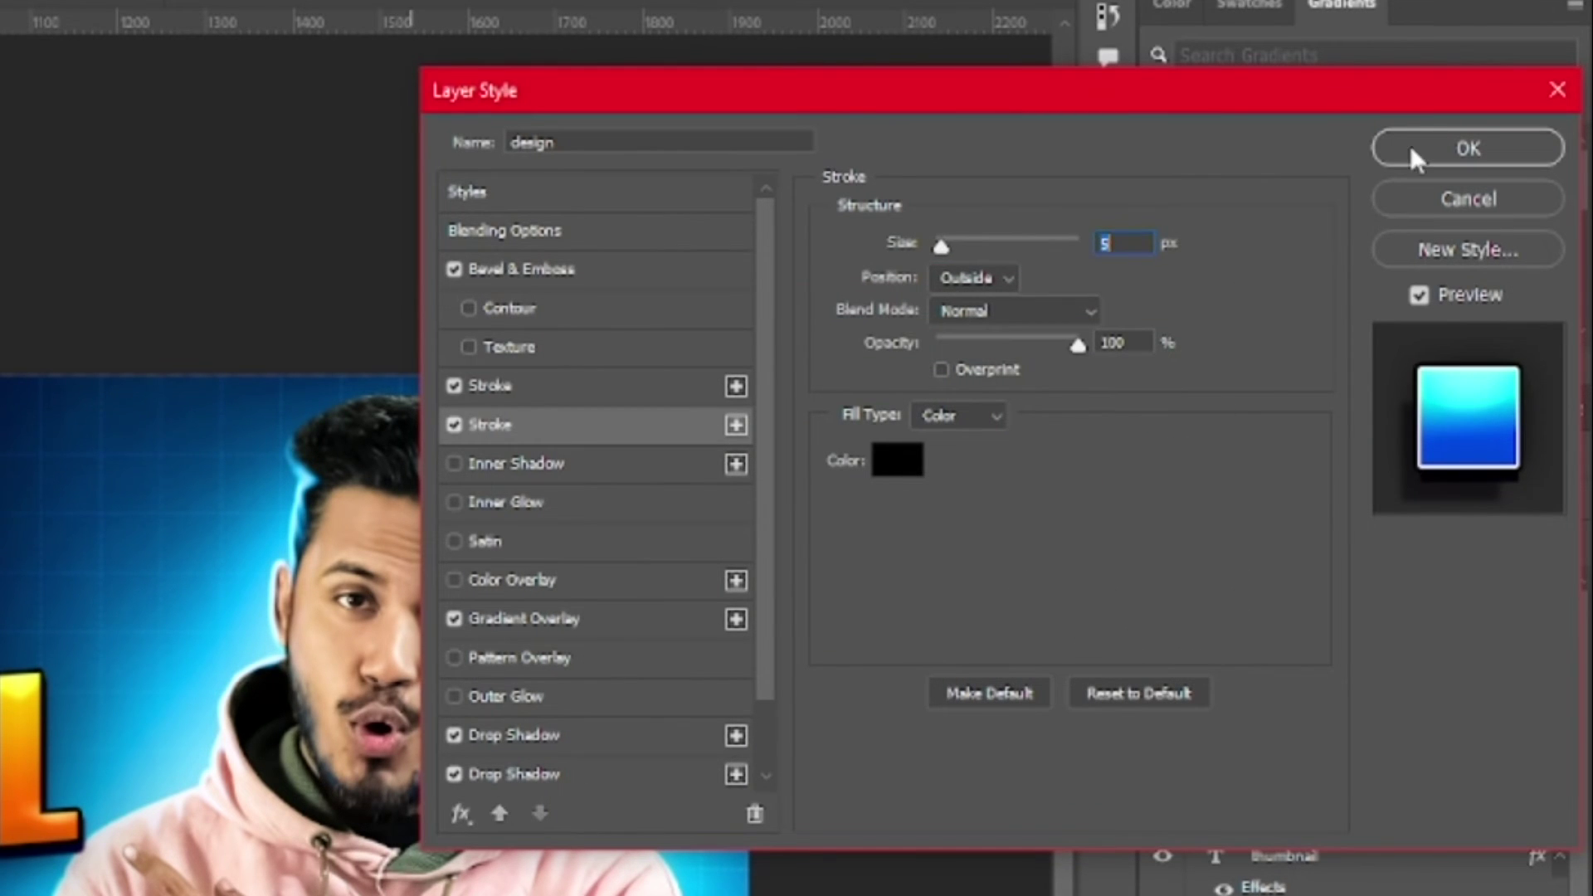
{"action": "left_click", "coordinate": [1468, 148]}
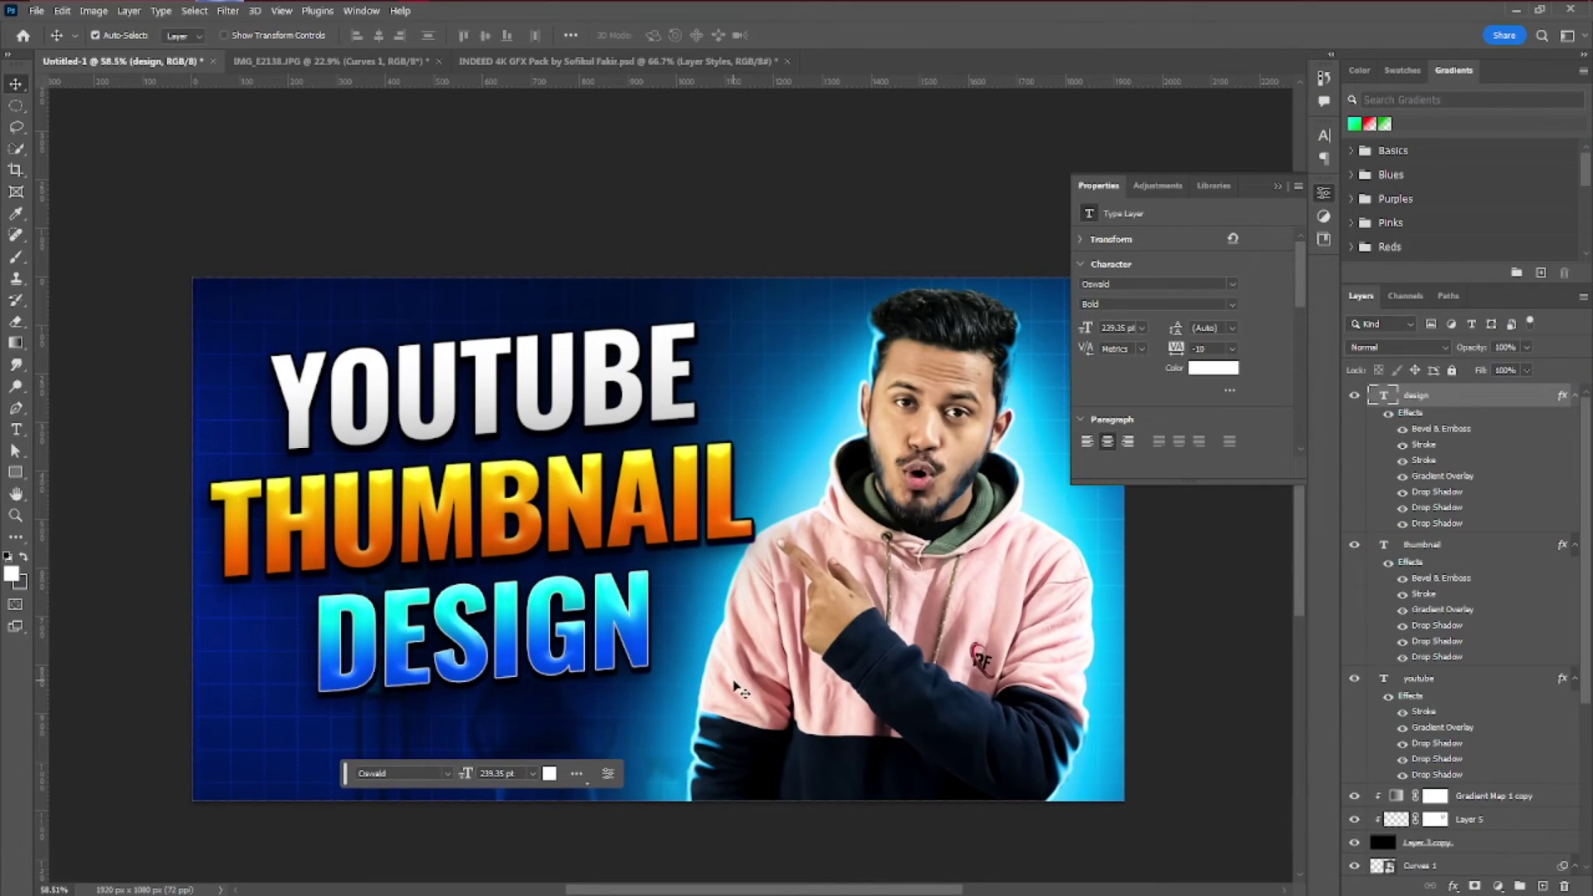
Bring the spark layer "Capa 155 copia 2" from the Sparks folder of the INDEED 4K GFX Pack file into the thumbnail
{"action": "scroll", "coordinate": [735, 684], "scroll_direction": "down", "scroll_amount": 4}
{"action": "left_click_drag", "start_coordinate": [695, 675], "coordinate": [660, 658]}
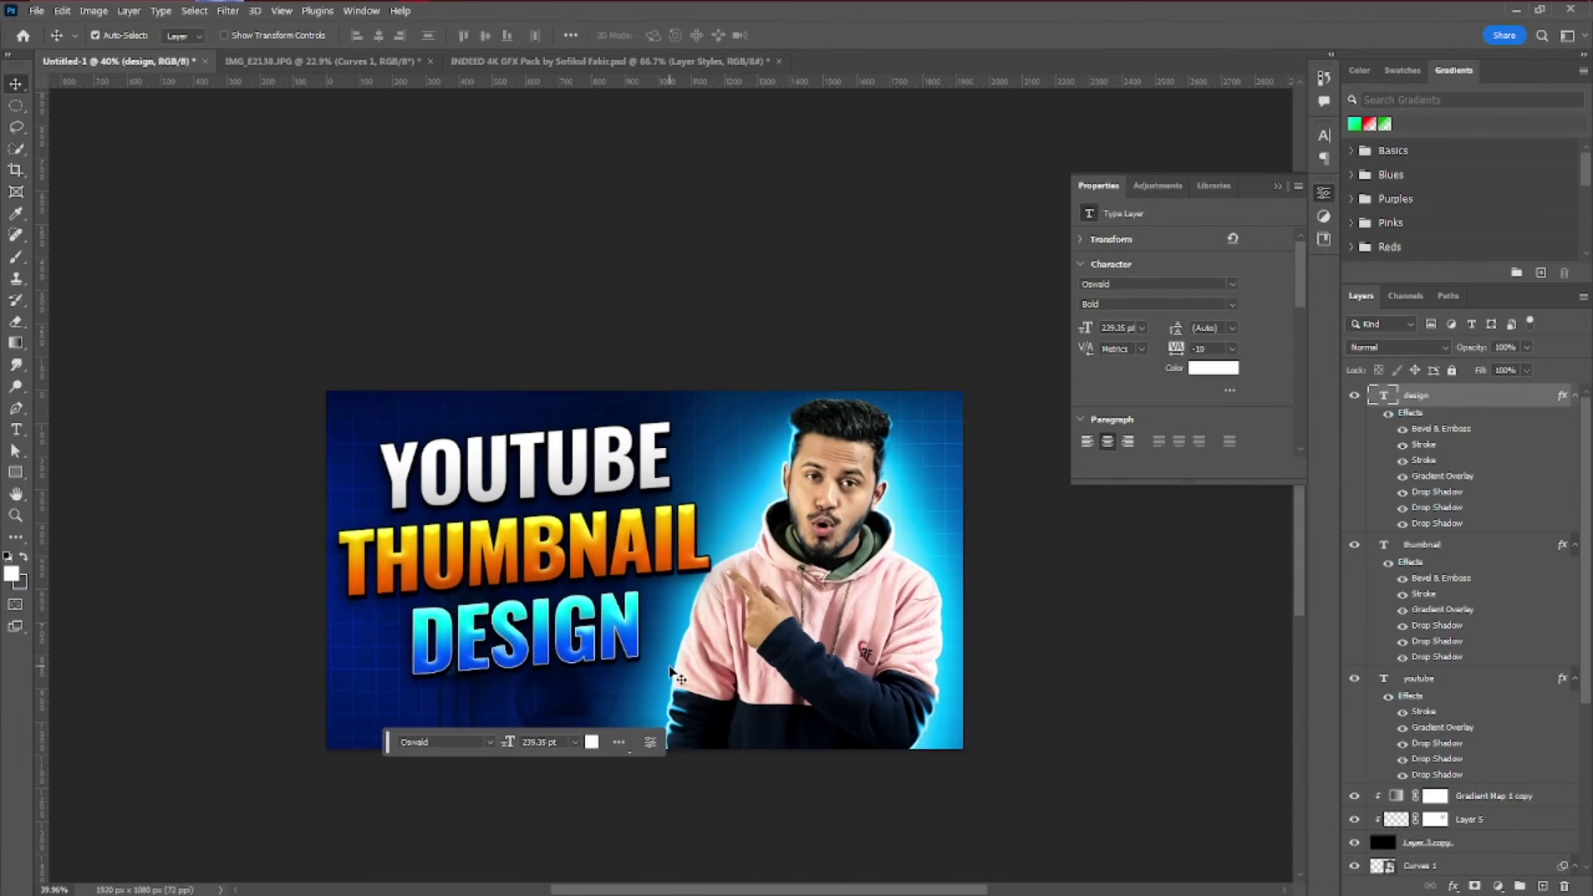
{"action": "scroll", "coordinate": [588, 594], "scroll_direction": "up", "scroll_amount": 3}
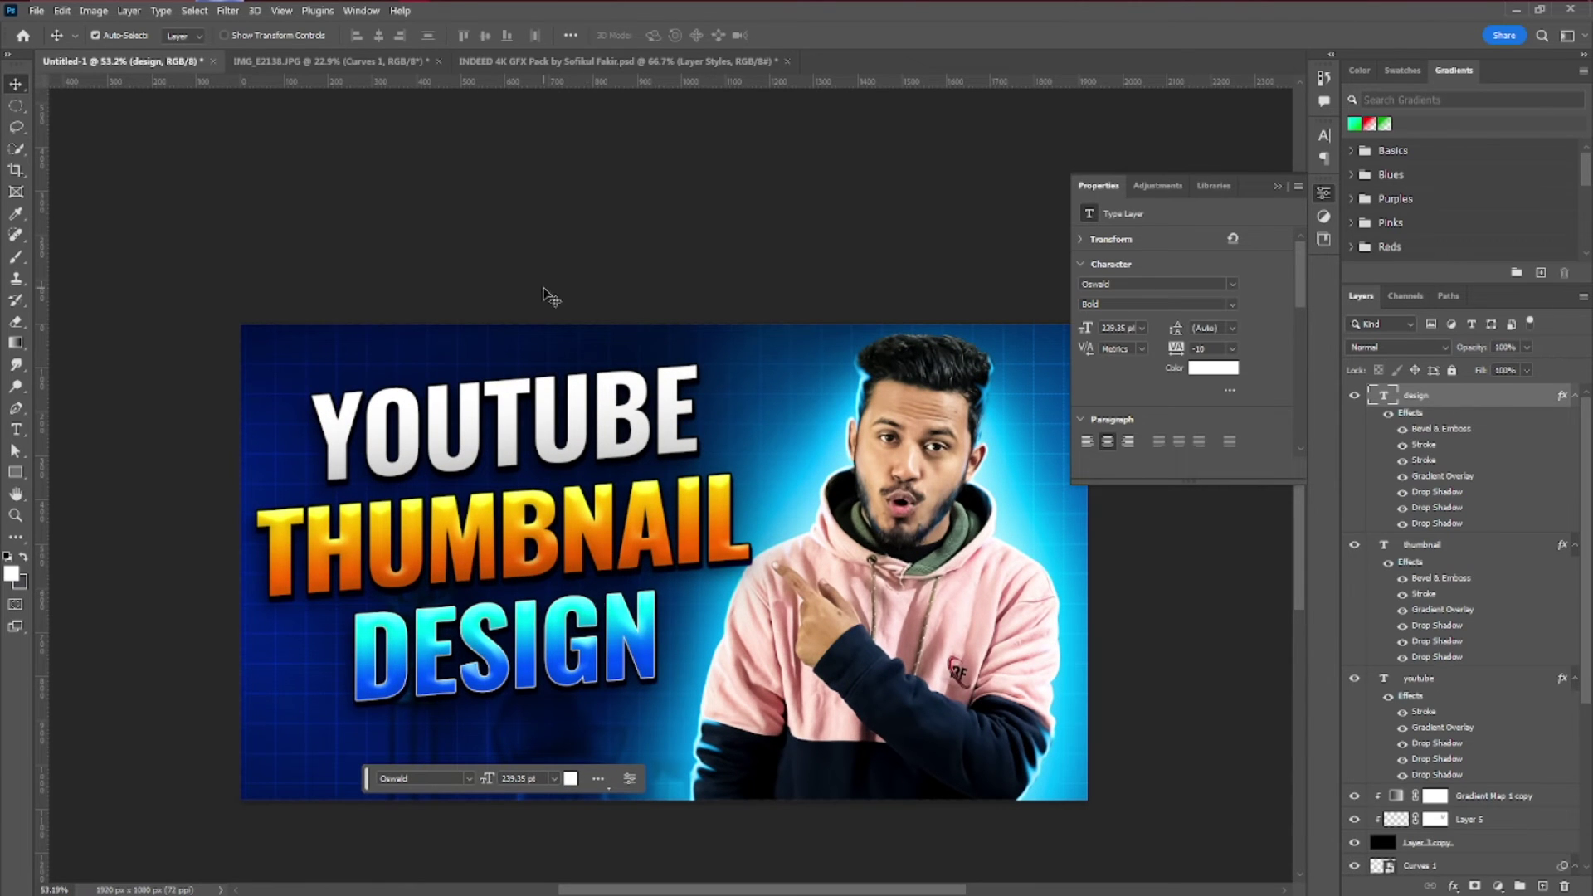
{"action": "left_click", "coordinate": [520, 63]}
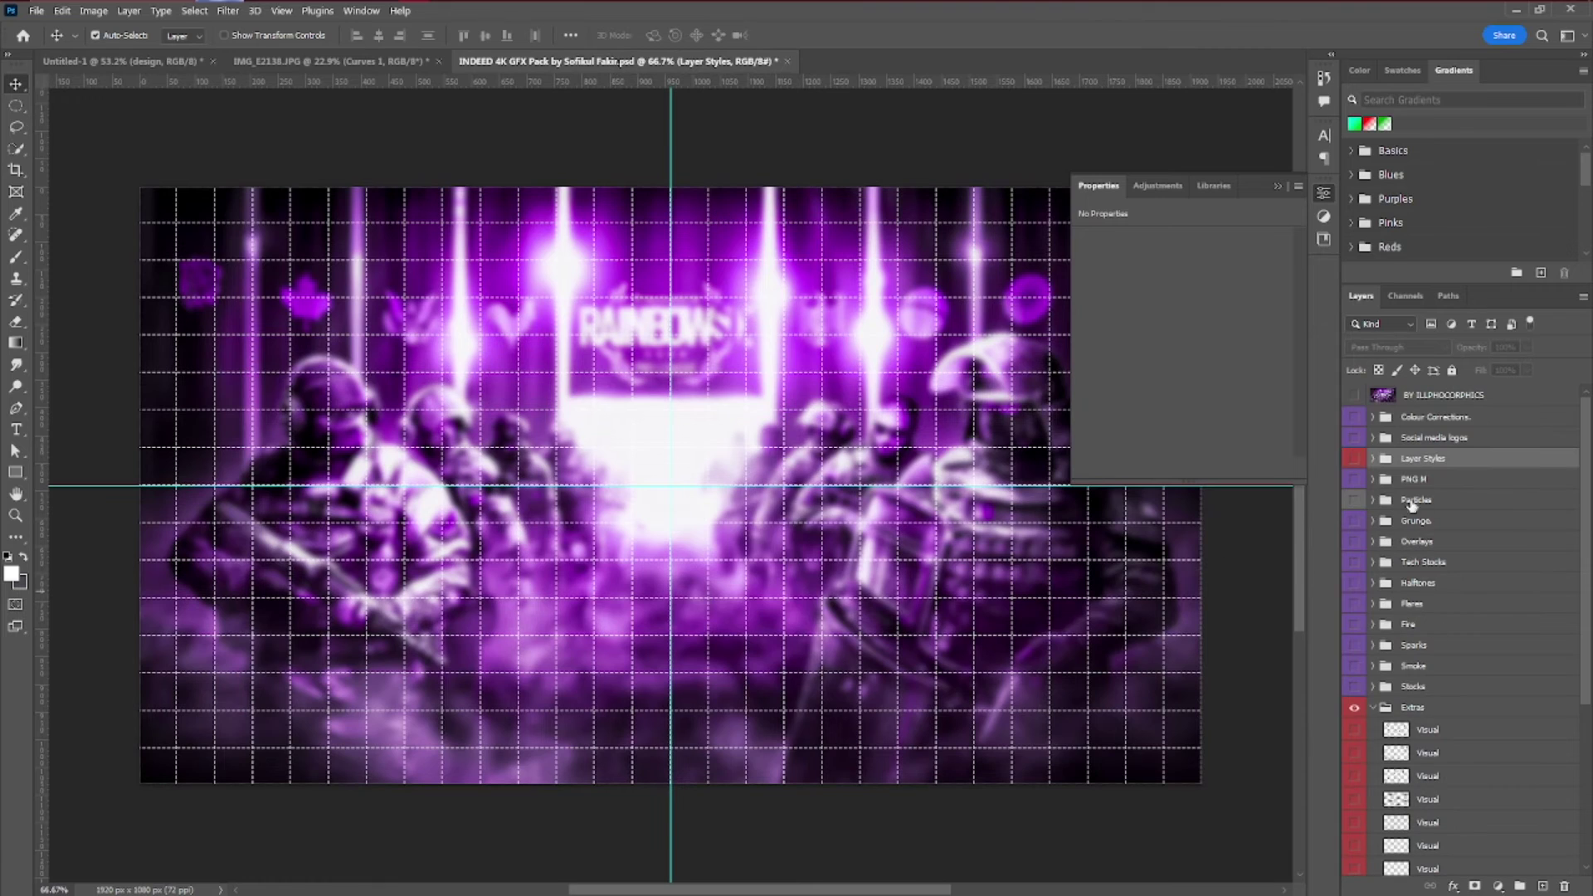
{"action": "scroll", "coordinate": [1423, 510], "scroll_direction": "down", "scroll_amount": 3}
{"action": "left_click", "coordinate": [1354, 590]}
{"action": "left_click", "coordinate": [1373, 590]}
{"action": "left_click", "coordinate": [1373, 645]}
{"action": "left_click", "coordinate": [1354, 690]}
{"action": "left_click_drag", "start_coordinate": [1428, 669], "coordinate": [614, 531]}
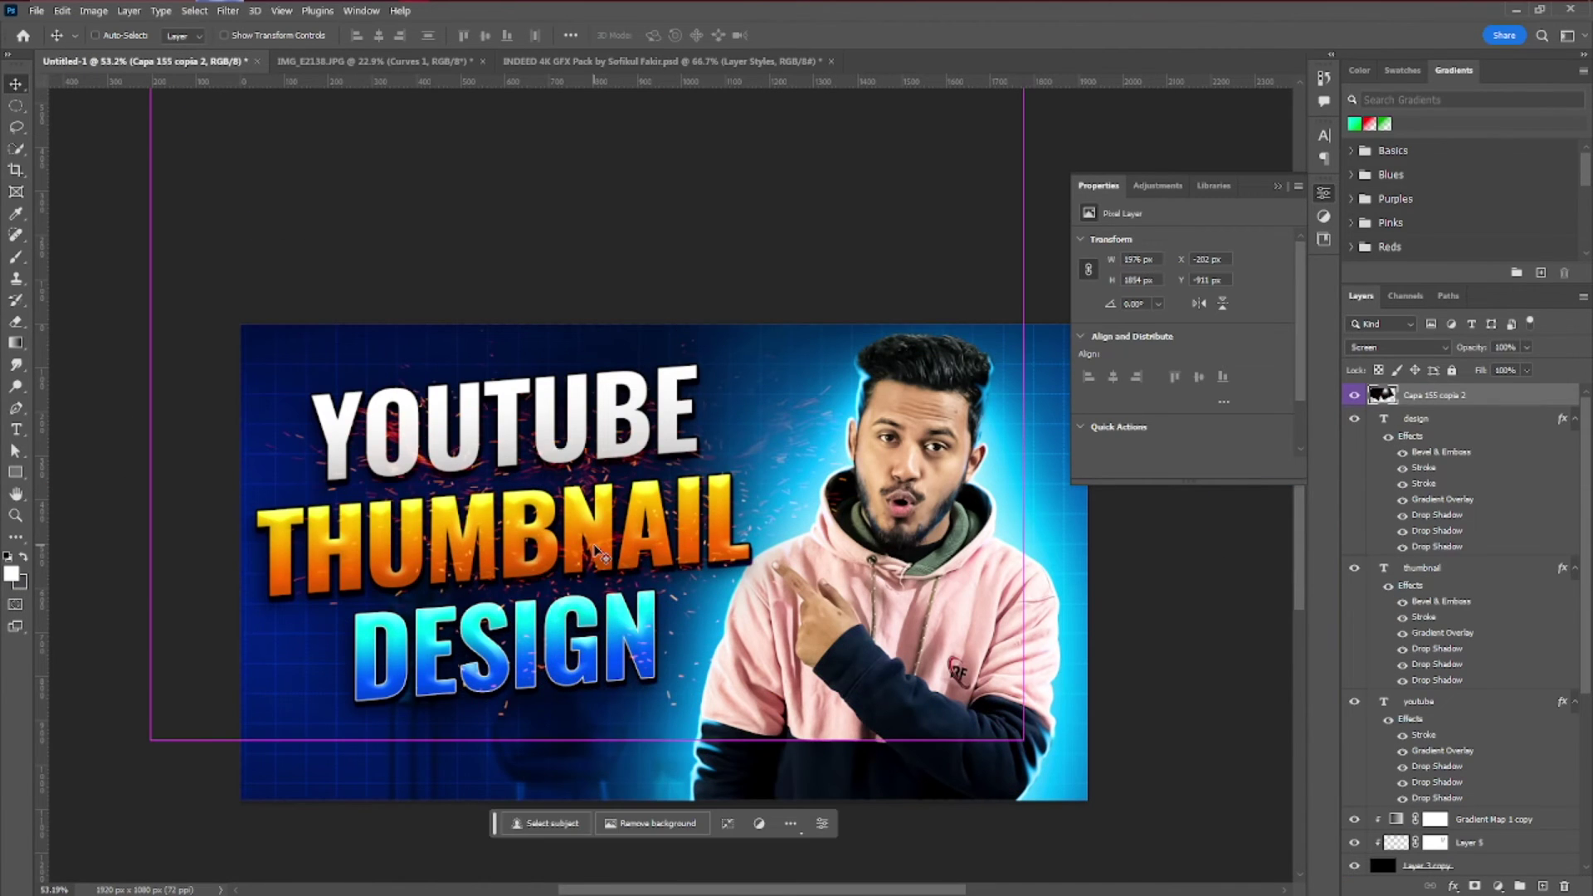
Enlarge the sparks to about 142% so they span the canvas, and reorder their layer directly below the man's Curves 1 layer
{"action": "key", "text": "ctrl+t"}
{"action": "left_click_drag", "start_coordinate": [1020, 741], "coordinate": [1266, 892]}
{"action": "left_click_drag", "start_coordinate": [900, 664], "coordinate": [787, 471]}
{"action": "scroll", "coordinate": [787, 471], "scroll_direction": "down", "scroll_amount": 5}
{"action": "left_click_drag", "start_coordinate": [1017, 619], "coordinate": [1092, 692]}
{"action": "left_click_drag", "start_coordinate": [826, 269], "coordinate": [804, 244]}
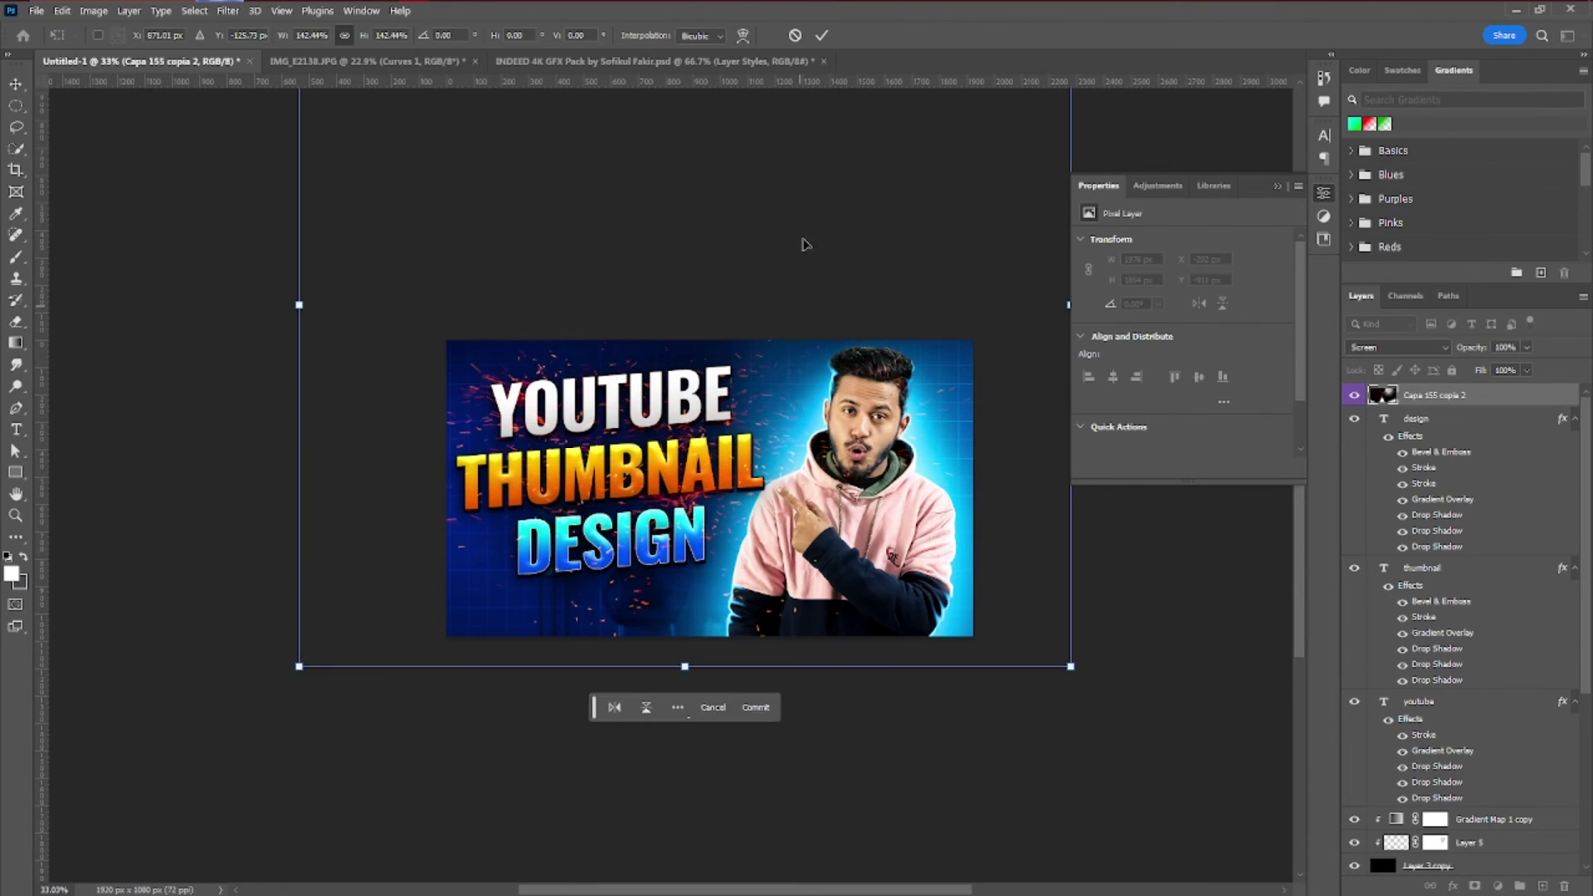
{"action": "key", "text": "Return"}
{"action": "left_click_drag", "start_coordinate": [1463, 892], "coordinate": [1439, 668]}
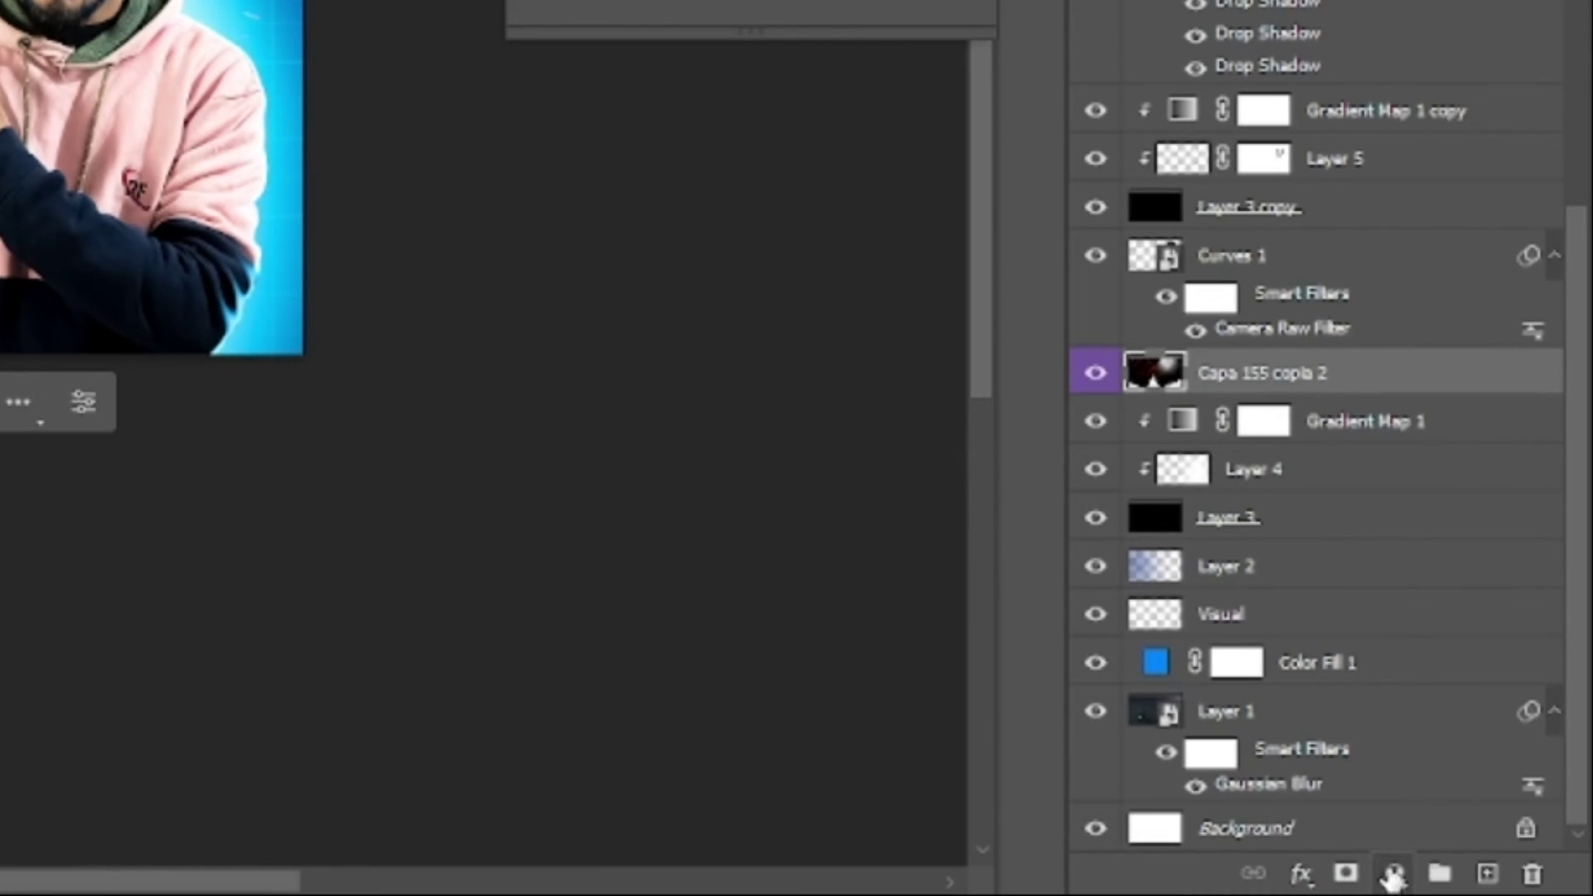
Add a Hue/Saturation adjustment clipped to the sparks layer and set its hue to +180
{"action": "left_click", "coordinate": [1498, 886]}
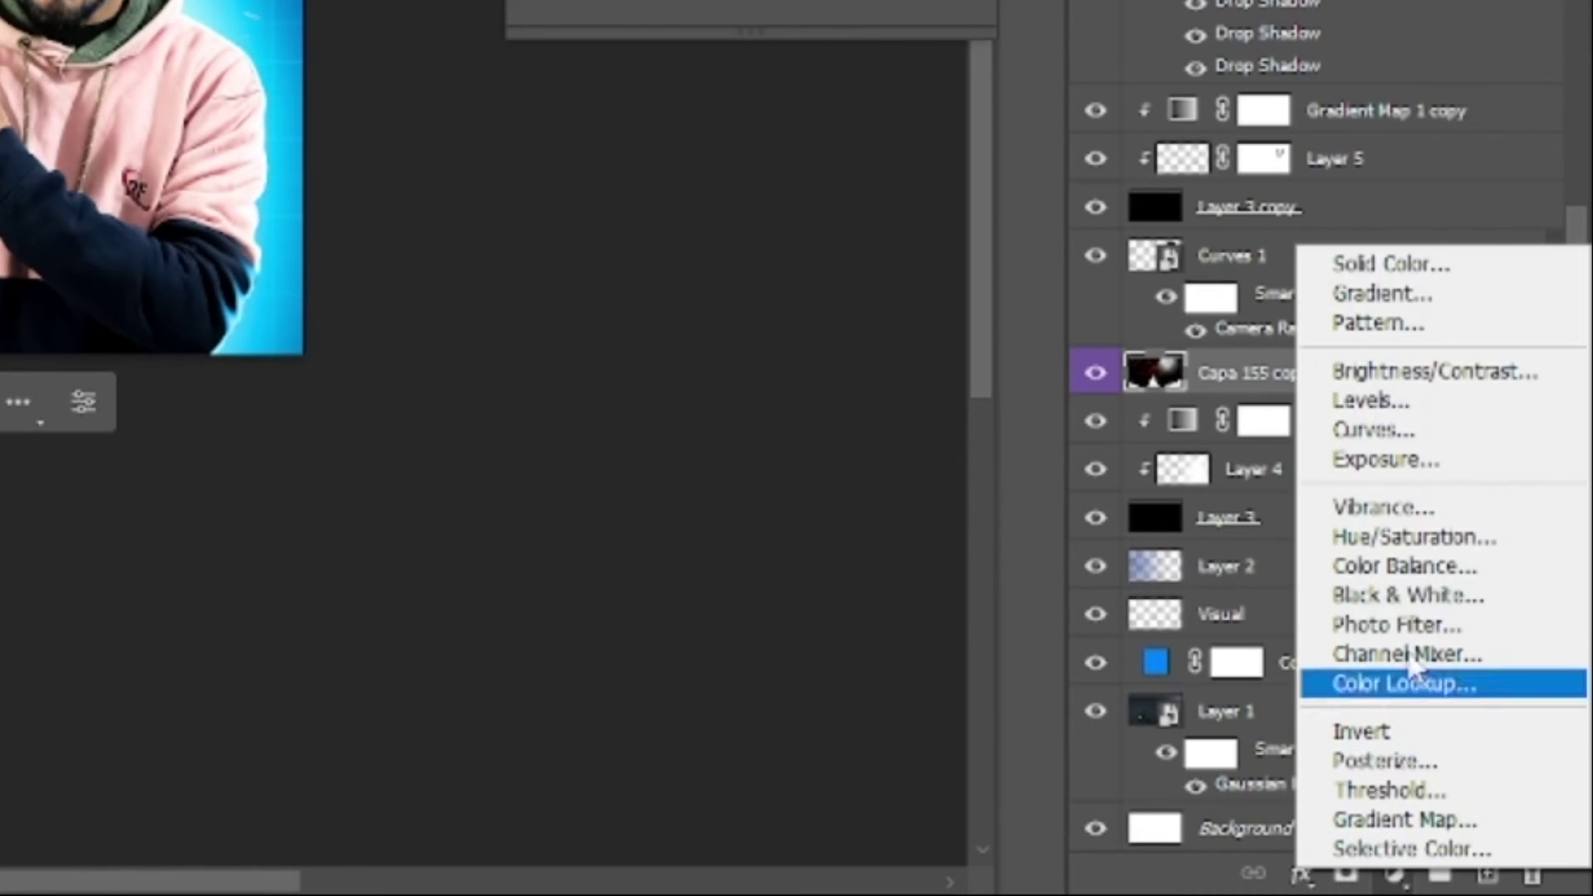
{"action": "left_click", "coordinate": [1408, 541]}
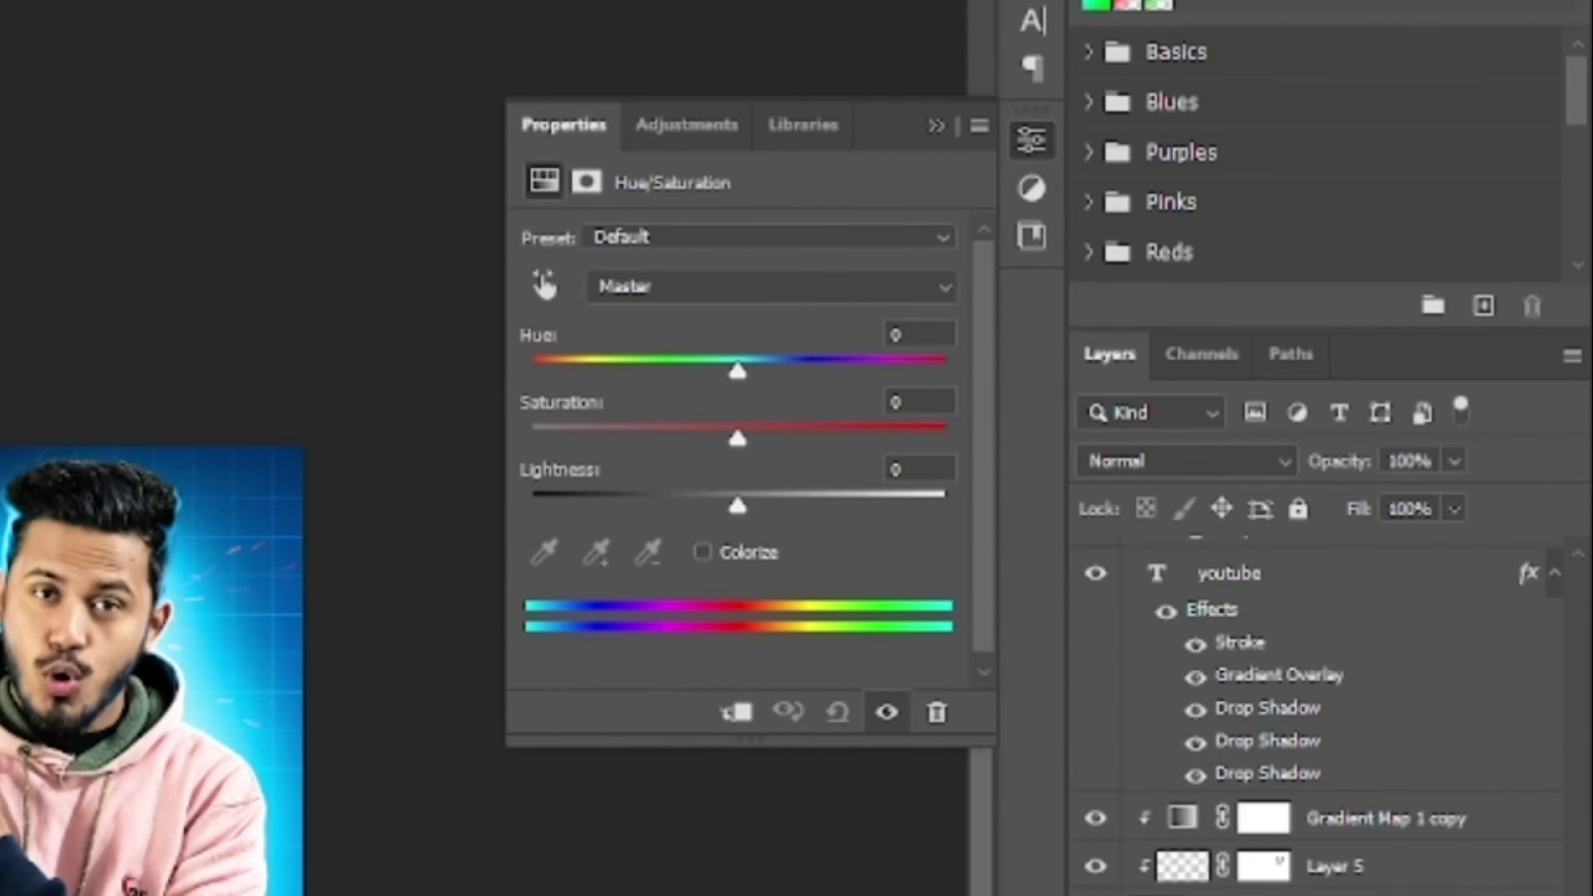
{"action": "left_click", "coordinate": [734, 723]}
{"action": "left_click_drag", "start_coordinate": [736, 370], "coordinate": [976, 385]}
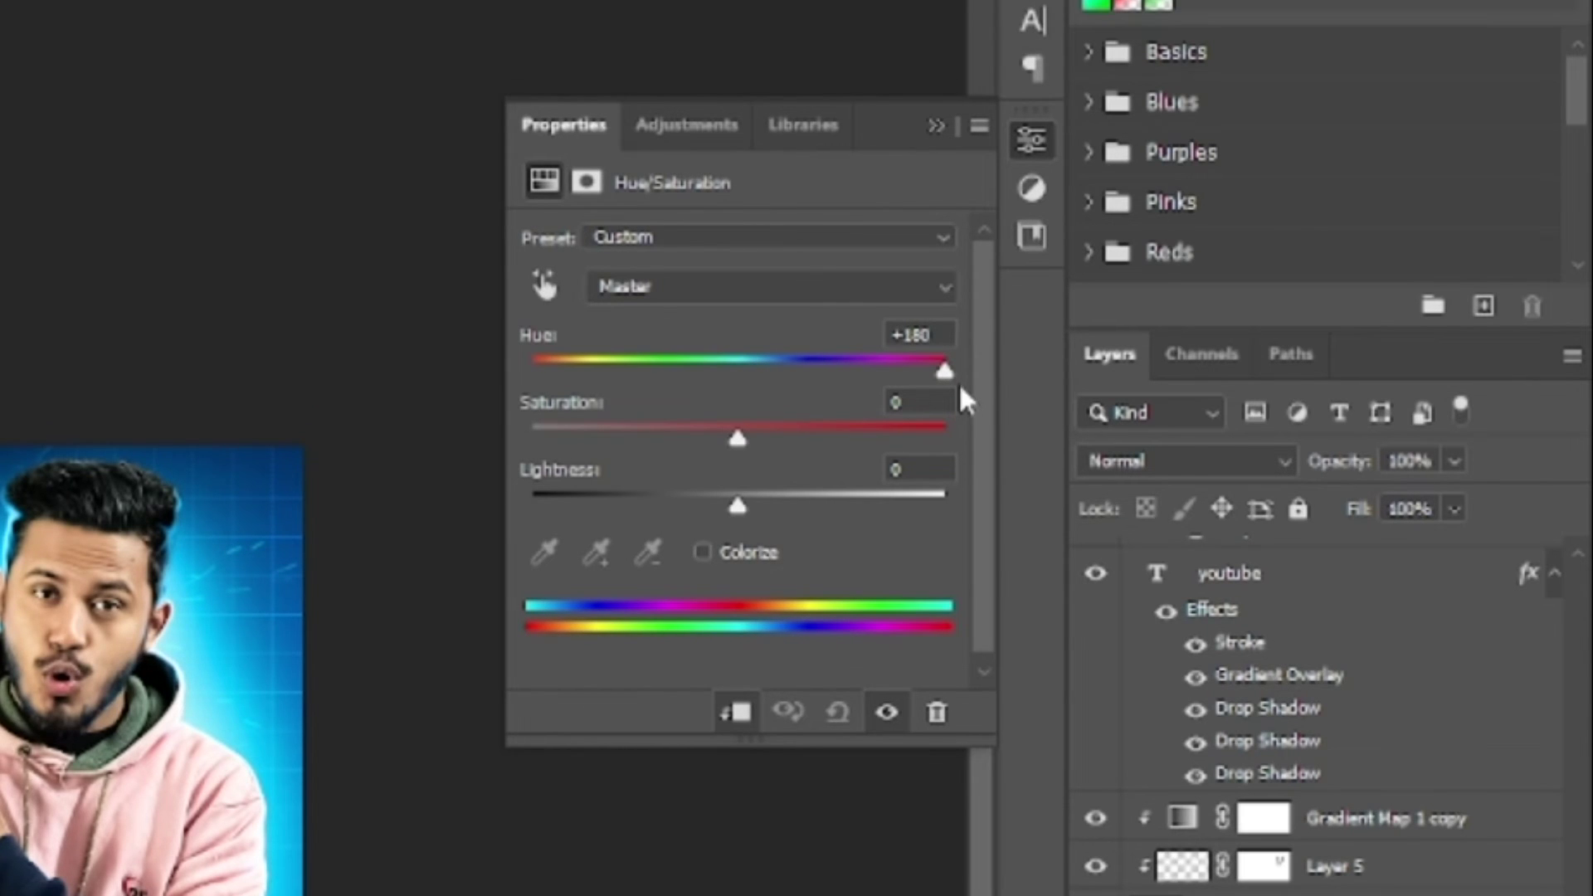
{"action": "left_click", "coordinate": [936, 126]}
Convert the sparks layer to a smart object and apply a Gaussian Blur with a radius of about 2.8 pixels
{"action": "left_click", "coordinate": [1311, 809]}
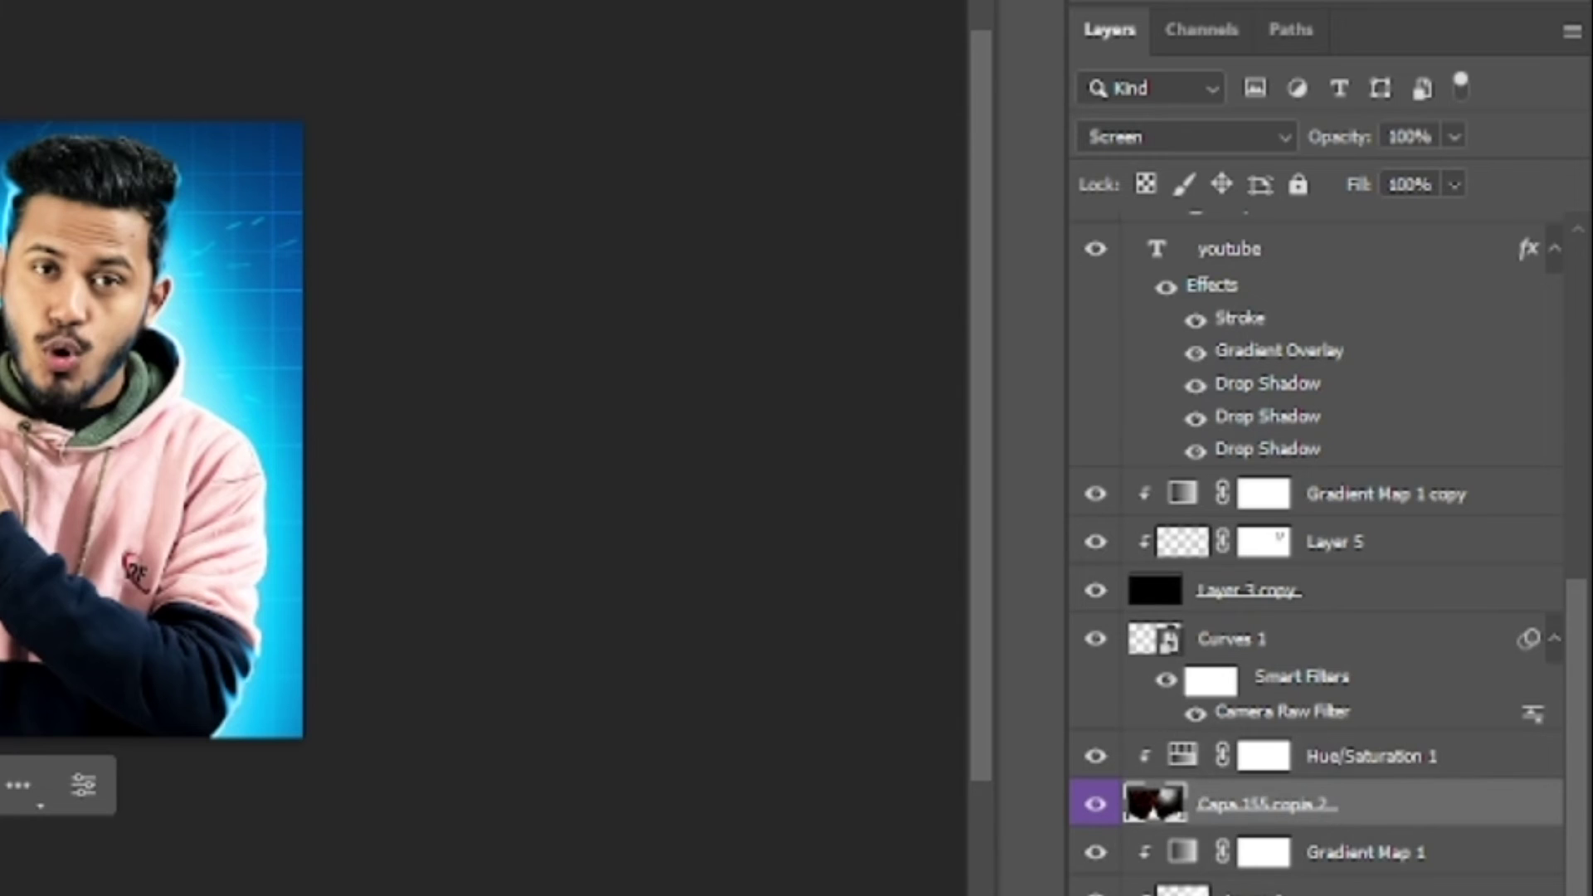
{"action": "right_click", "coordinate": [1428, 814]}
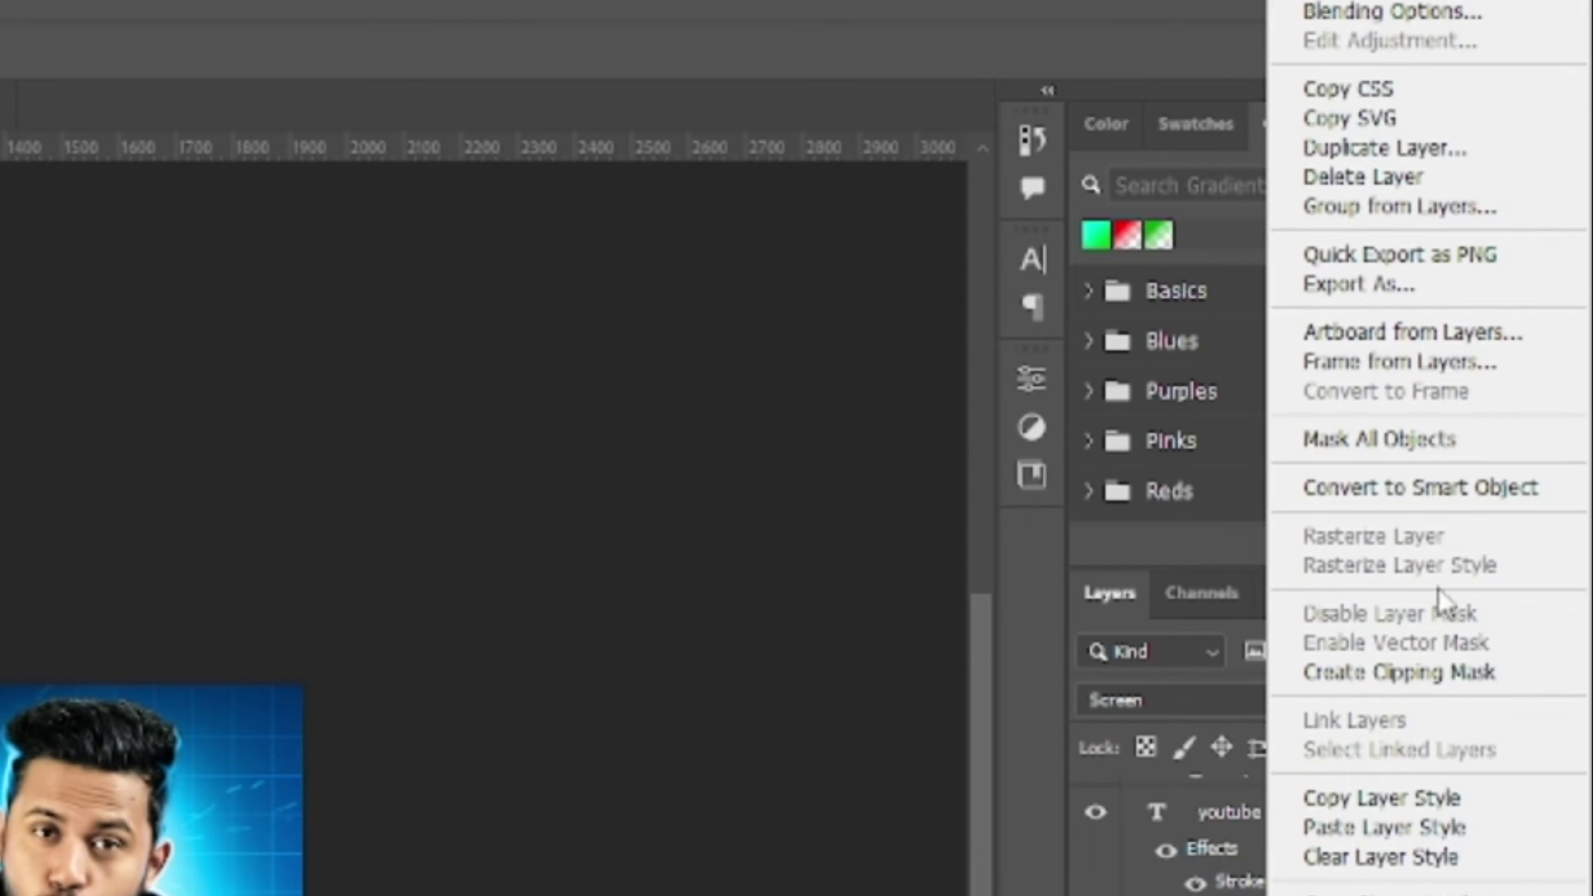
{"action": "left_click", "coordinate": [1420, 487]}
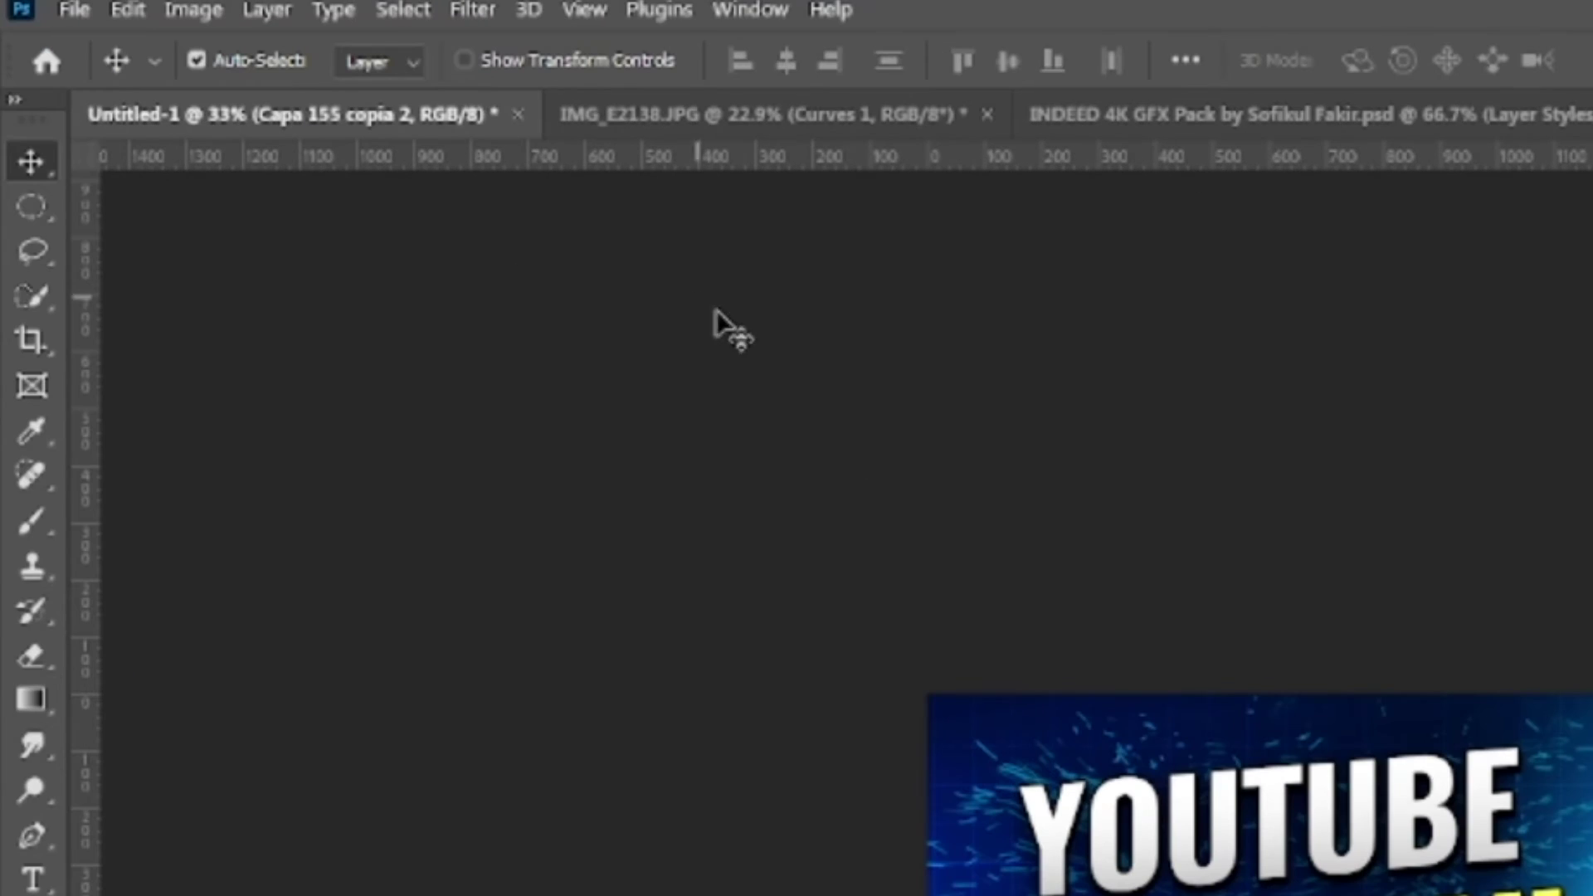
{"action": "left_click", "coordinate": [475, 12]}
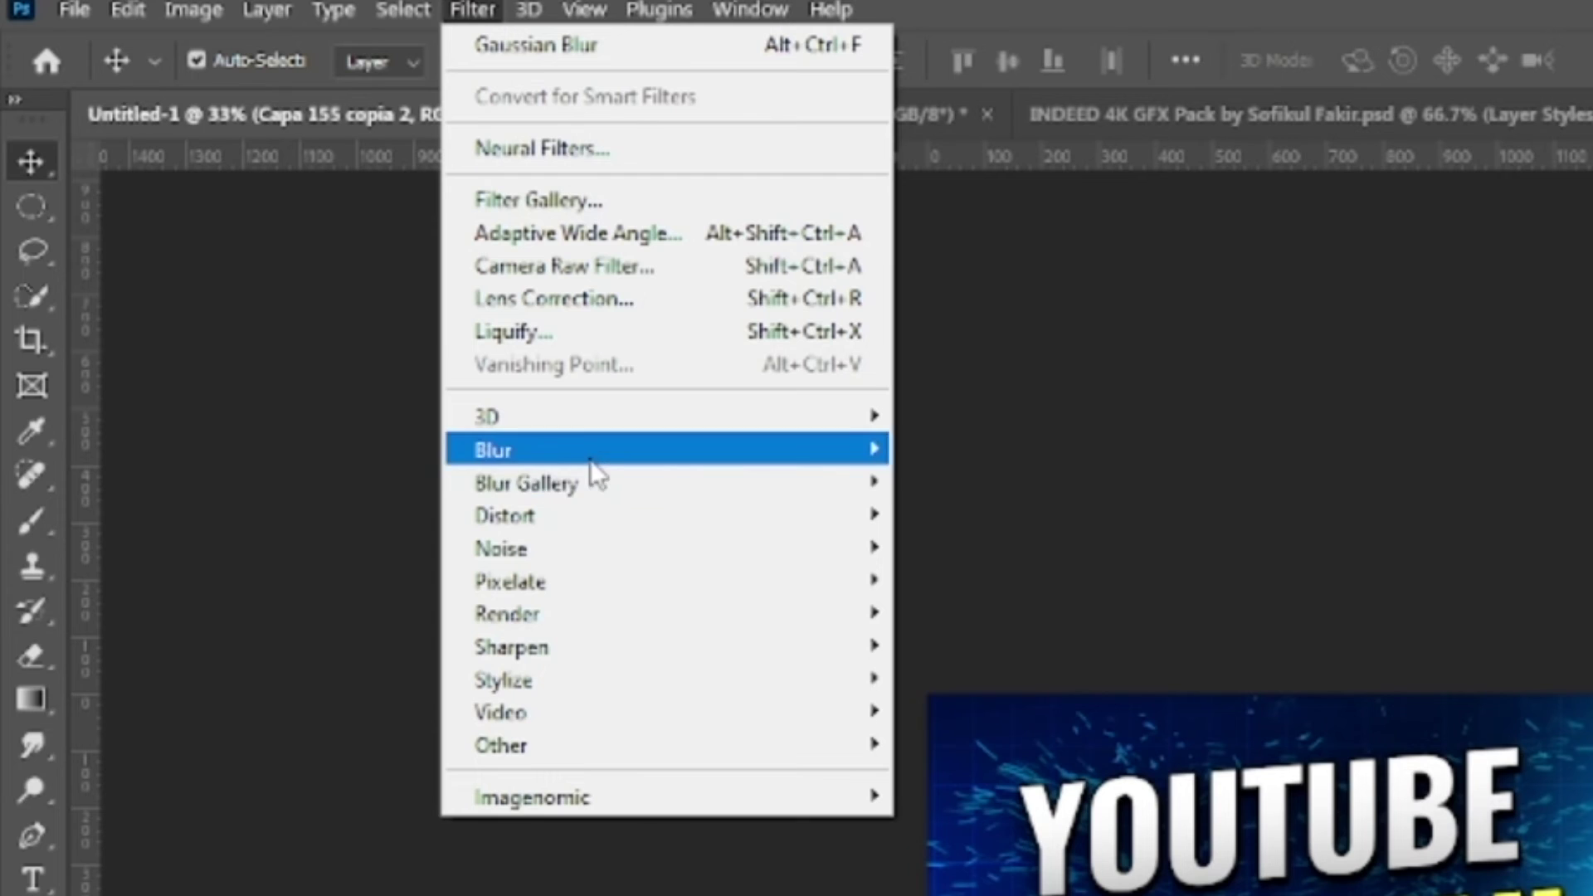
{"action": "mouse_move", "coordinate": [590, 461]}
{"action": "left_click", "coordinate": [1019, 585]}
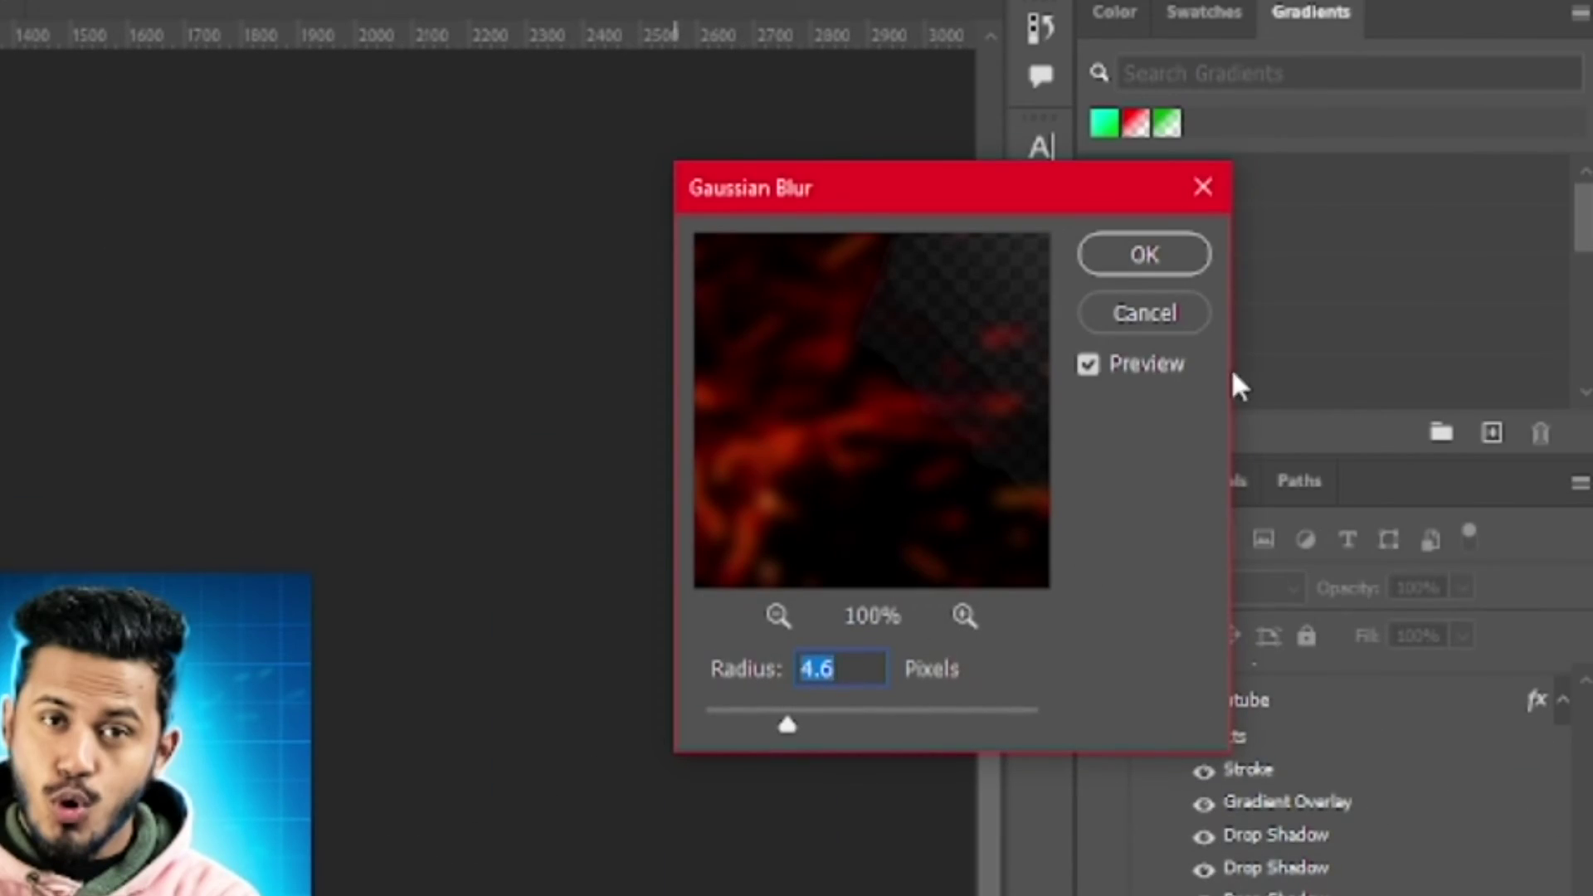
{"action": "left_click_drag", "start_coordinate": [786, 725], "coordinate": [739, 721]}
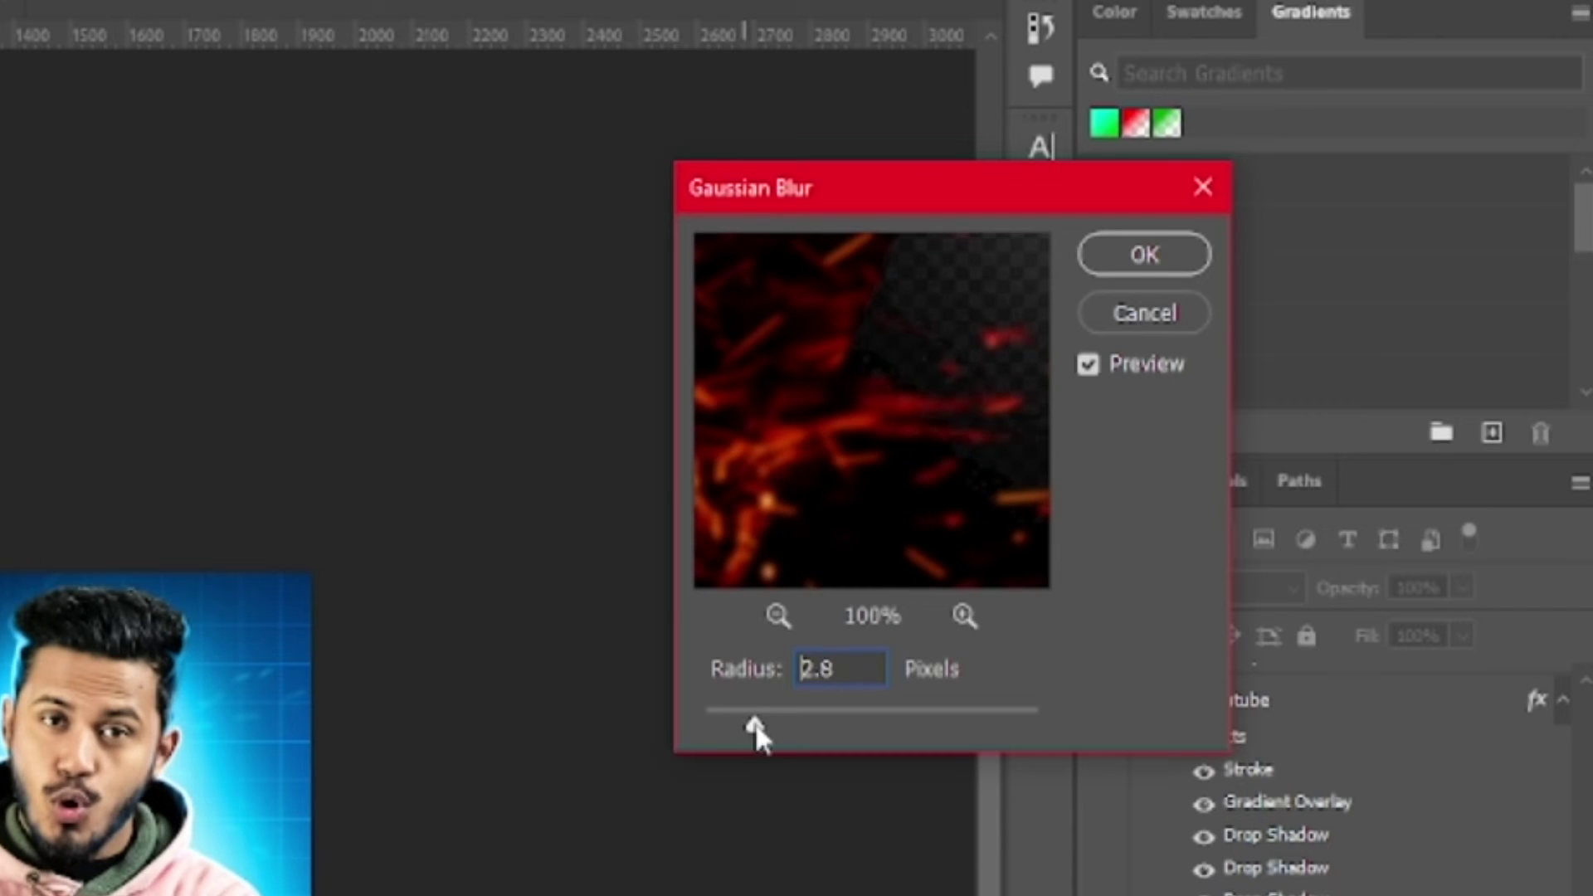
{"action": "left_click", "coordinate": [1141, 256]}
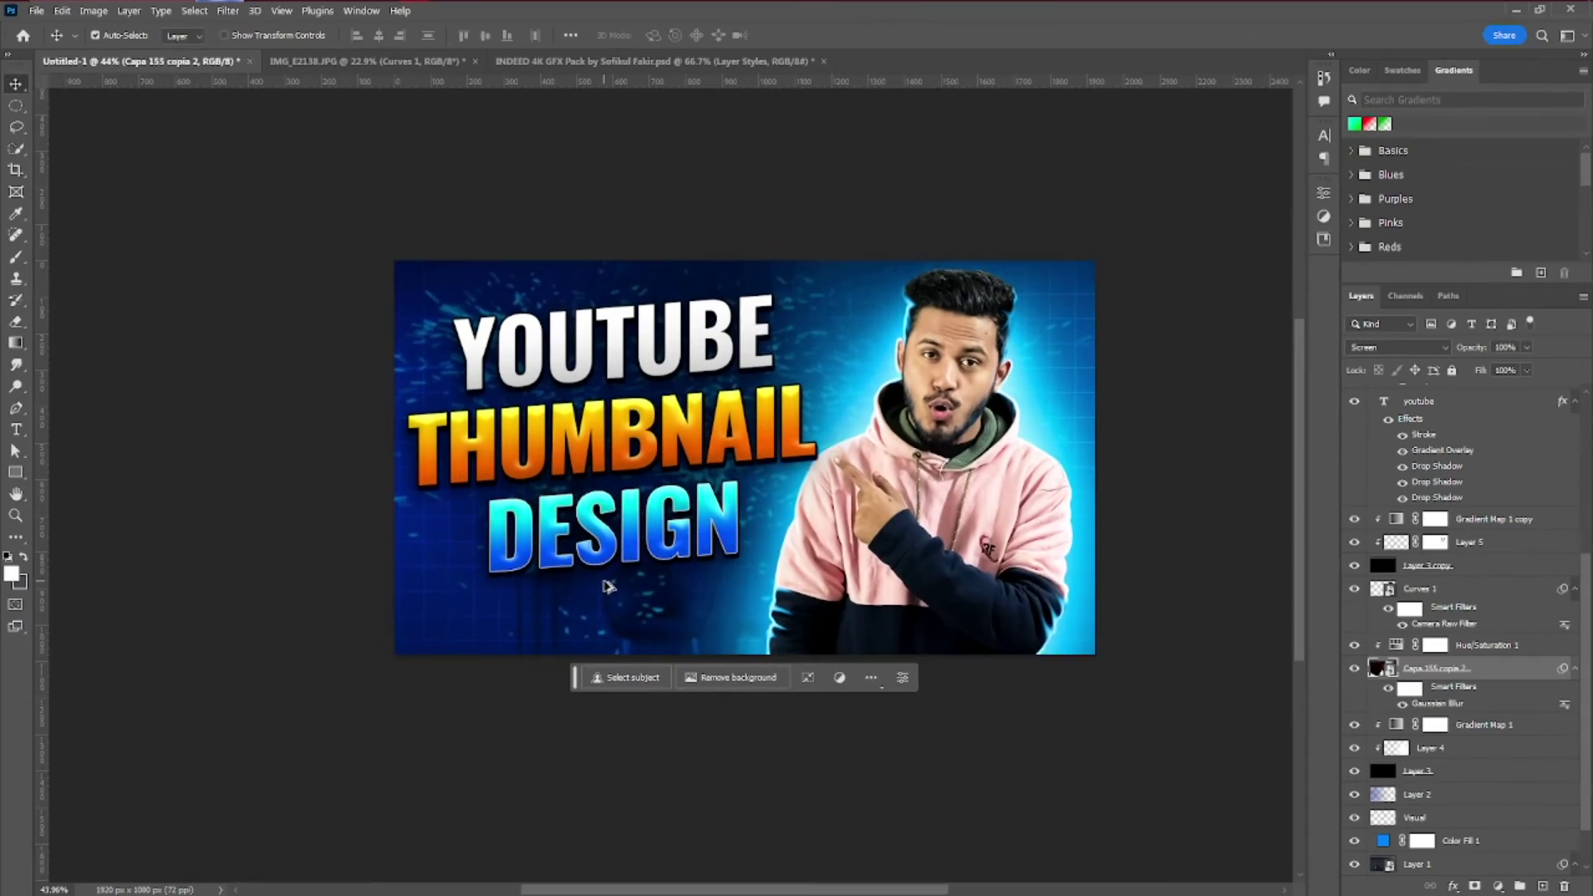
Bring an orange light flare from the Flares folder of the GFX pack file into the thumbnail
{"action": "scroll", "coordinate": [609, 586], "scroll_direction": "up", "scroll_amount": 2}
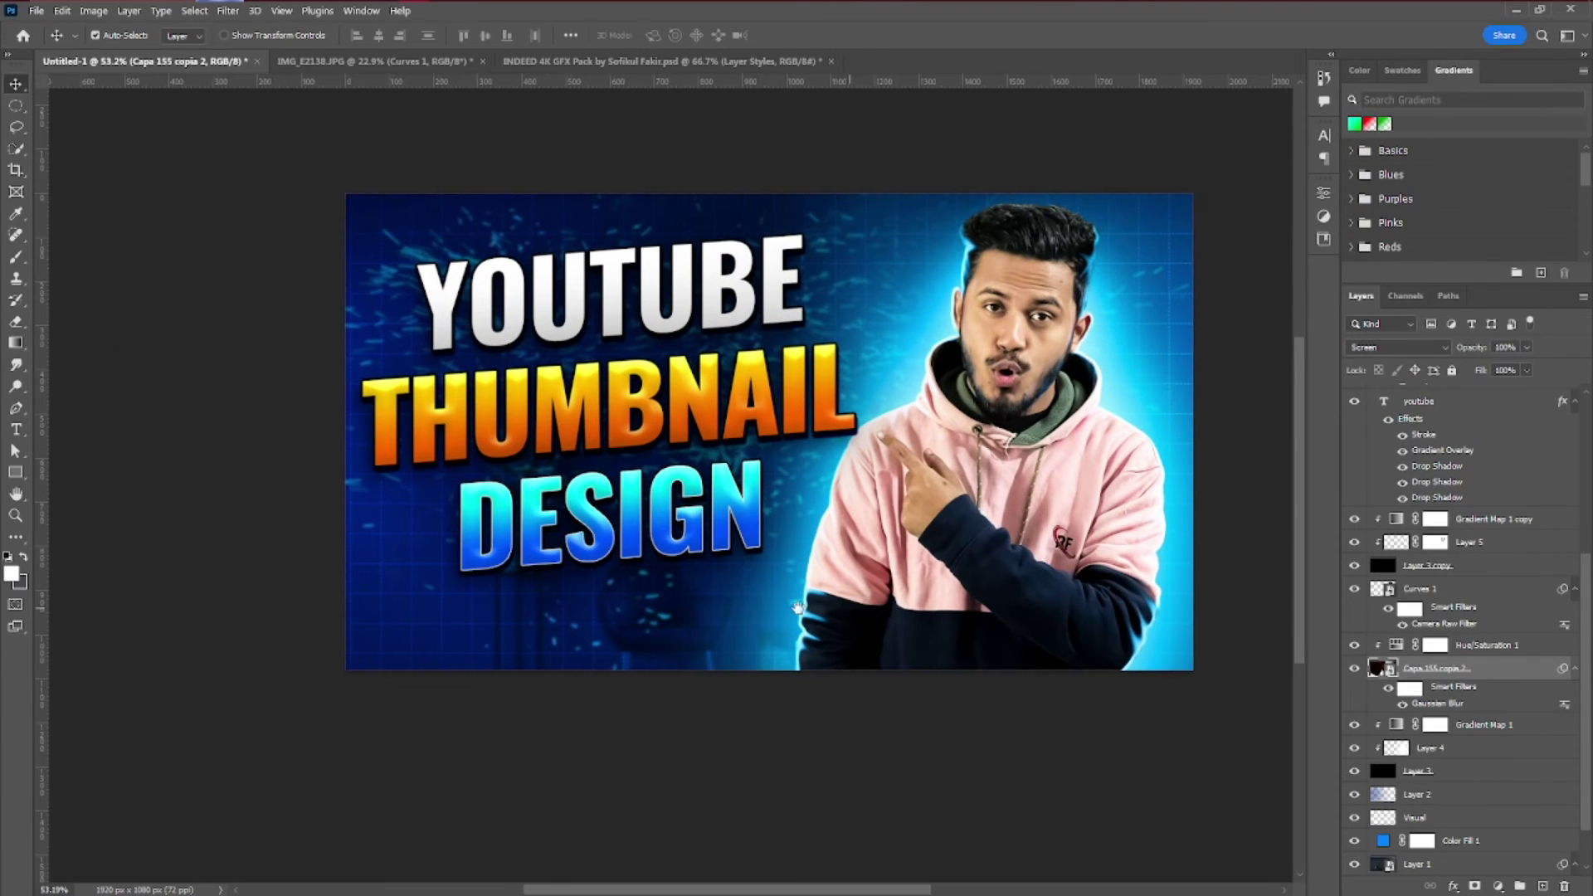
{"action": "left_click_drag", "start_coordinate": [863, 604], "coordinate": [755, 612]}
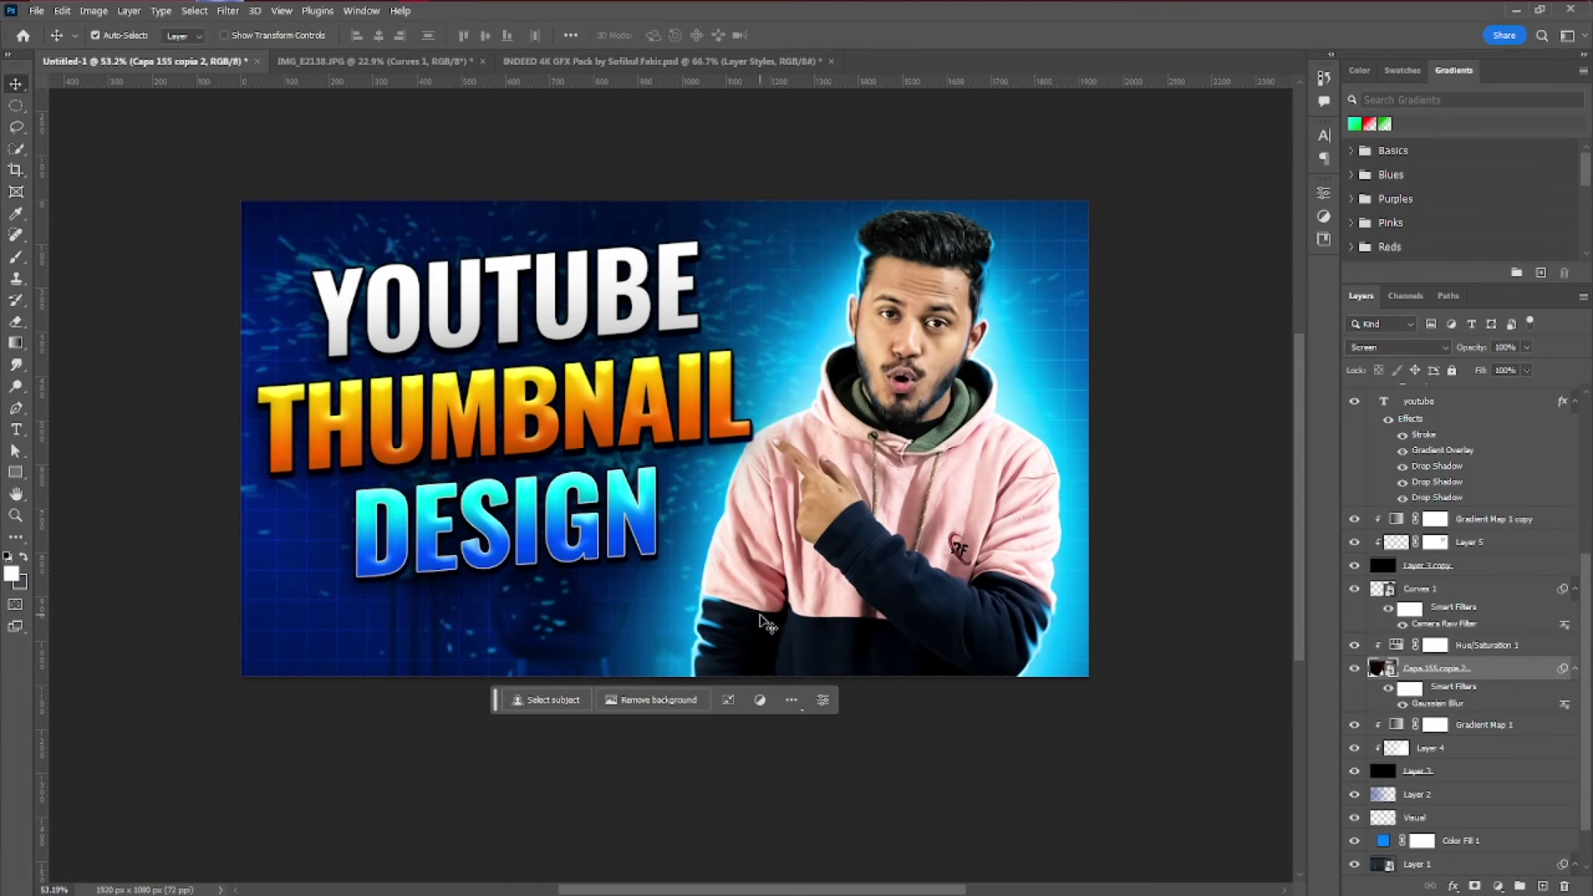
{"action": "left_click", "coordinate": [567, 64]}
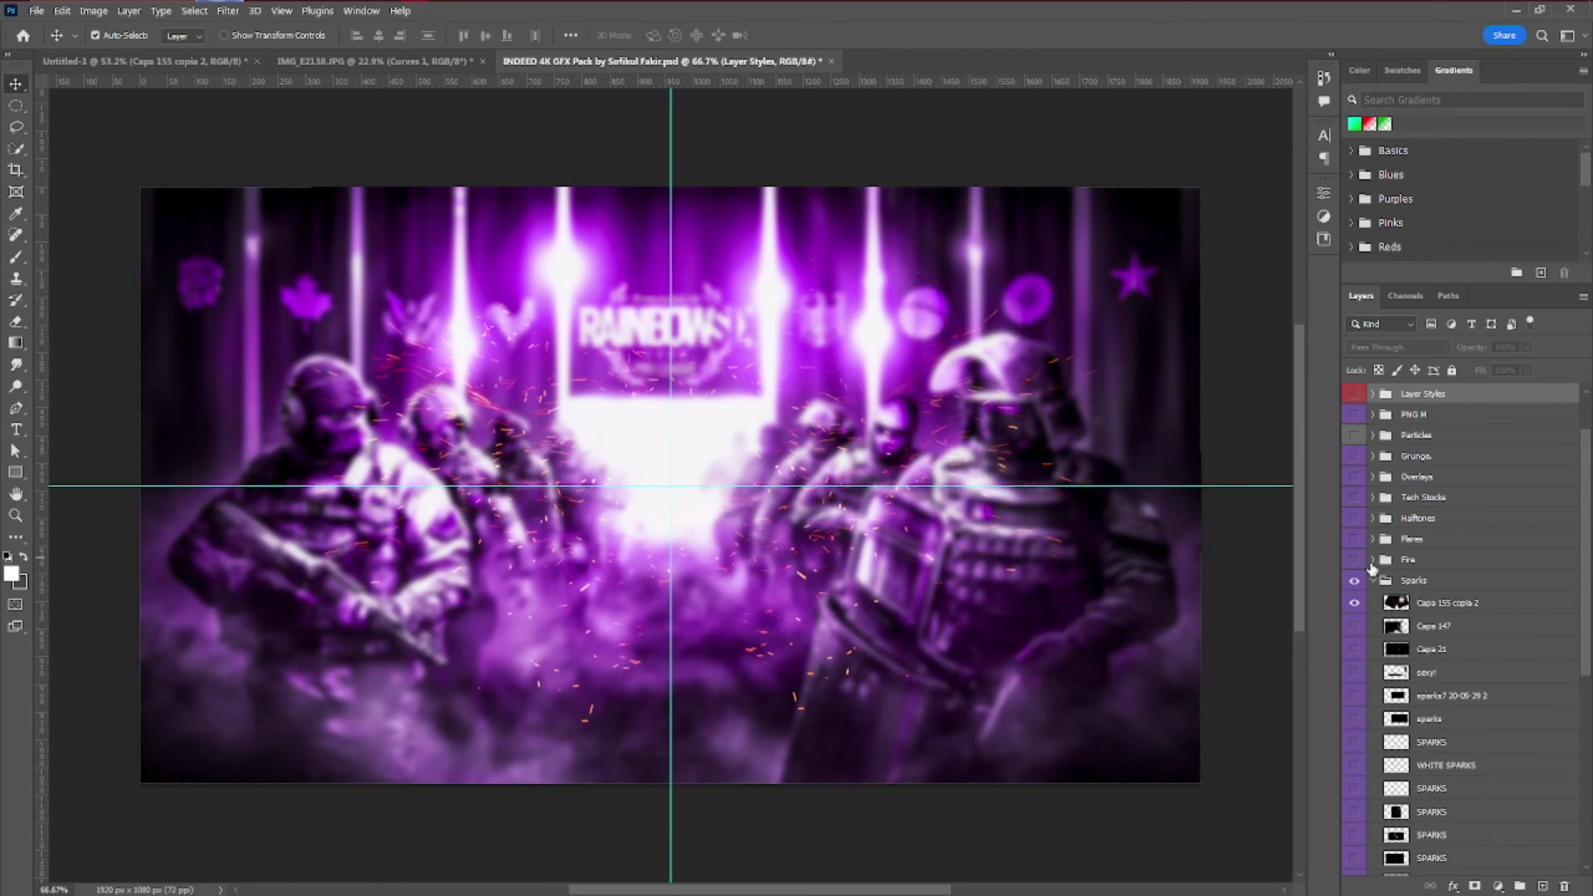
{"action": "left_click", "coordinate": [1372, 539]}
{"action": "left_click_drag", "start_coordinate": [1379, 587], "coordinate": [427, 547]}
Enlarge the flare, place it near the canvas's upper-left corner, and reorder its layer directly below the man's Curves 1 layer
{"action": "key", "text": "ctrl+t"}
{"action": "scroll", "coordinate": [350, 433], "scroll_direction": "down", "scroll_amount": 4}
{"action": "mouse_move", "coordinate": [314, 335]}
{"action": "left_mouse_down"}
{"action": "mouse_move", "coordinate": [352, 339]}
{"action": "mouse_move", "coordinate": [339, 340]}
{"action": "left_mouse_up"}
{"action": "left_click_drag", "start_coordinate": [876, 619], "coordinate": [1003, 720]}
{"action": "key", "text": "Return"}
{"action": "scroll", "coordinate": [1003, 721], "scroll_direction": "up", "scroll_amount": 3}
{"action": "scroll", "coordinate": [1441, 749], "scroll_direction": "down", "scroll_amount": 4}
{"action": "left_click_drag", "start_coordinate": [1443, 589], "coordinate": [1450, 557]}
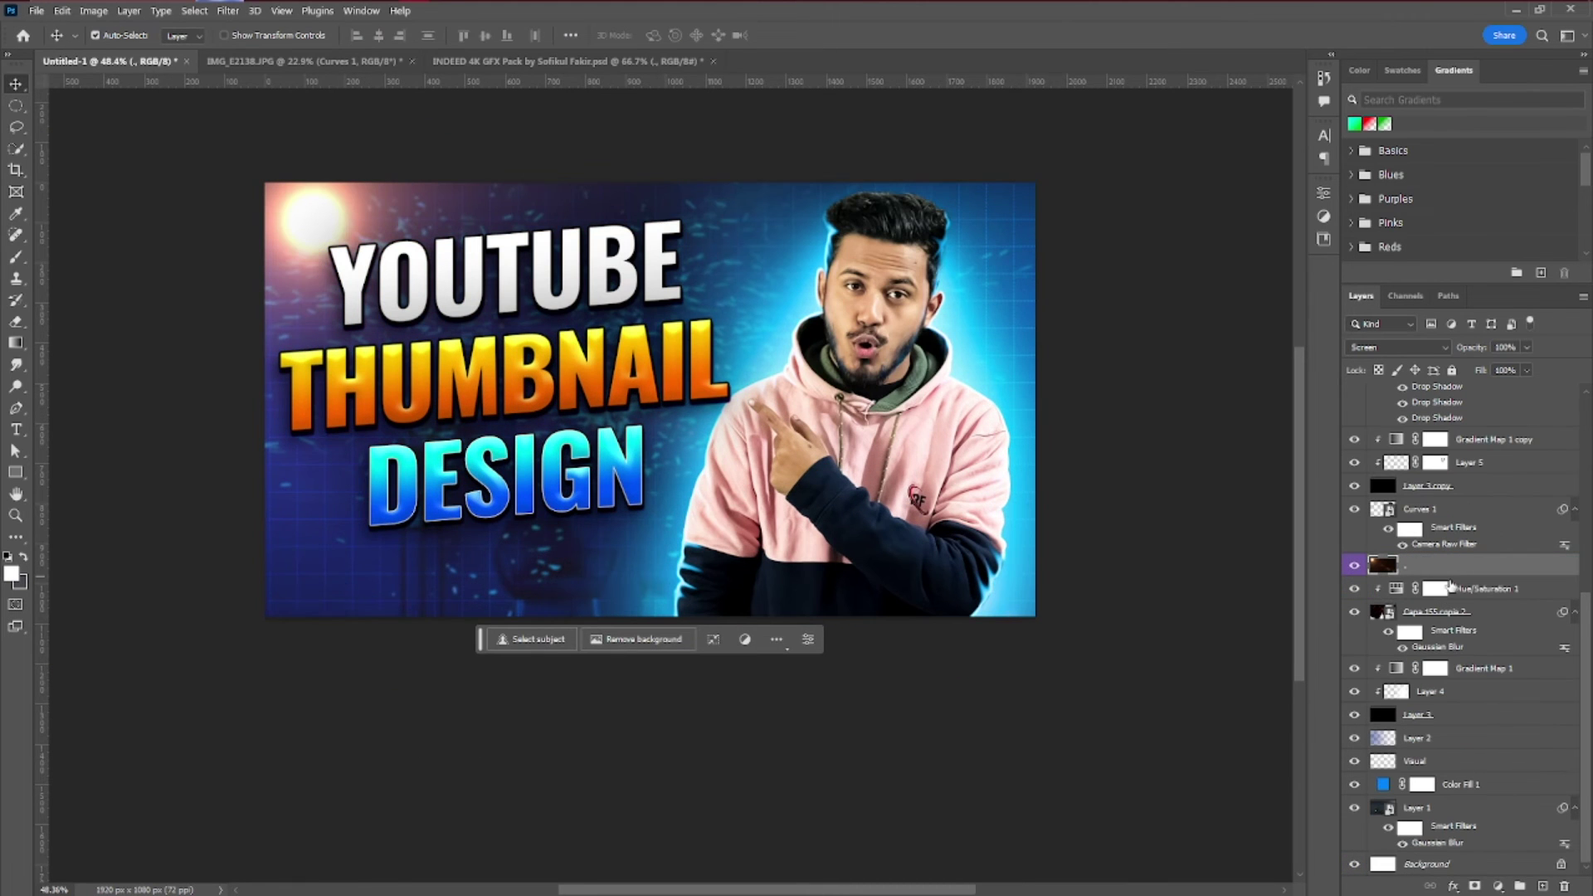
Add a Hue/Saturation adjustment clipped to the flare layer and shift its color from warm orange to cool white
{"action": "left_click", "coordinate": [1499, 885]}
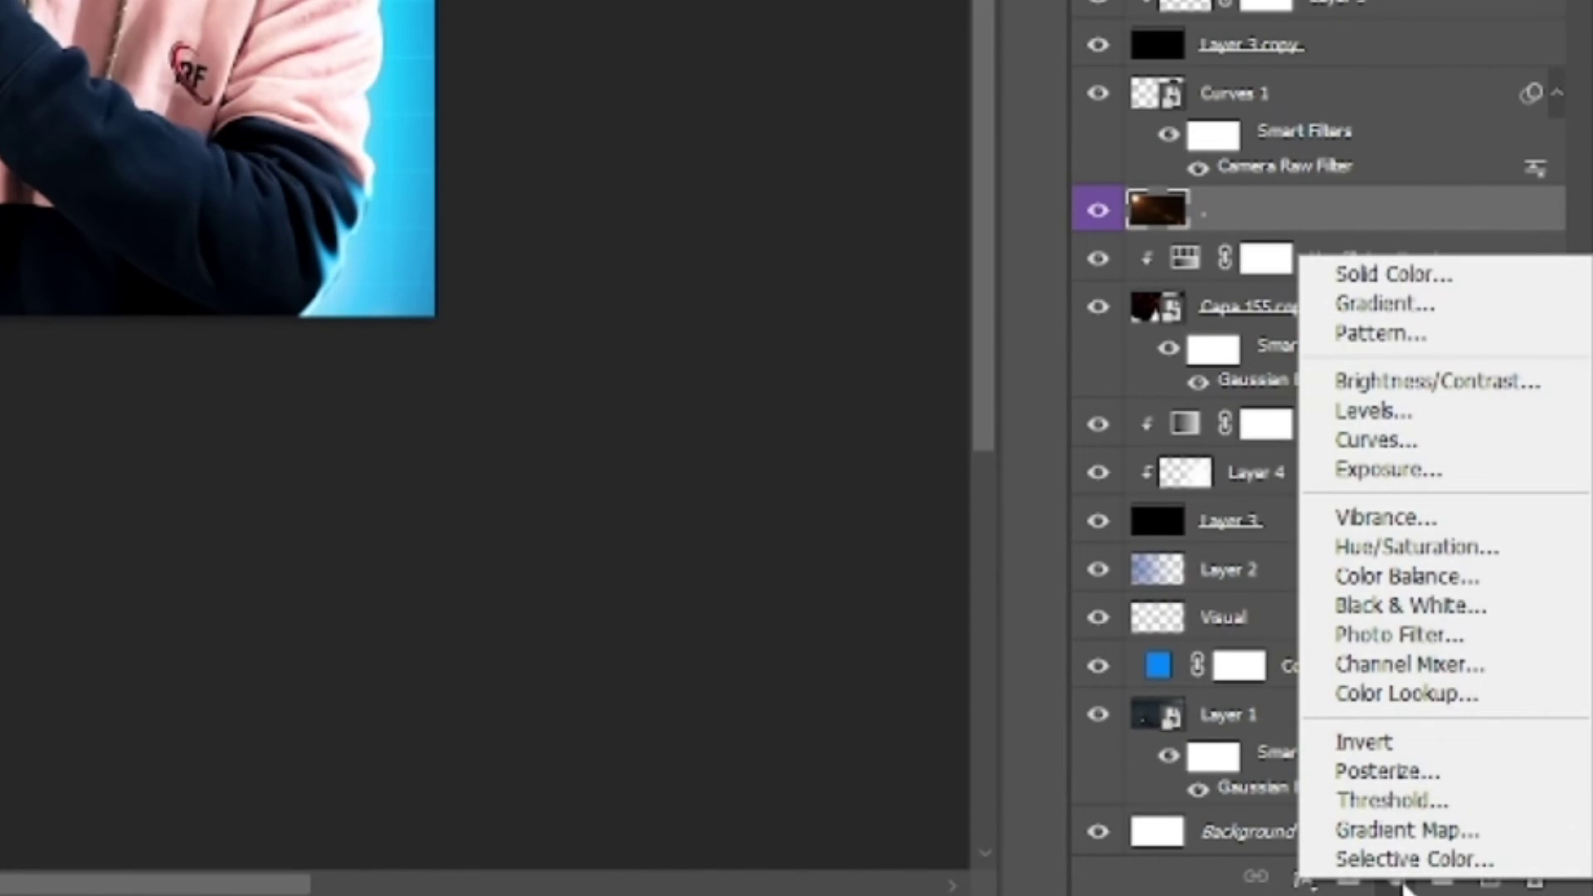
{"action": "left_click", "coordinate": [1505, 724]}
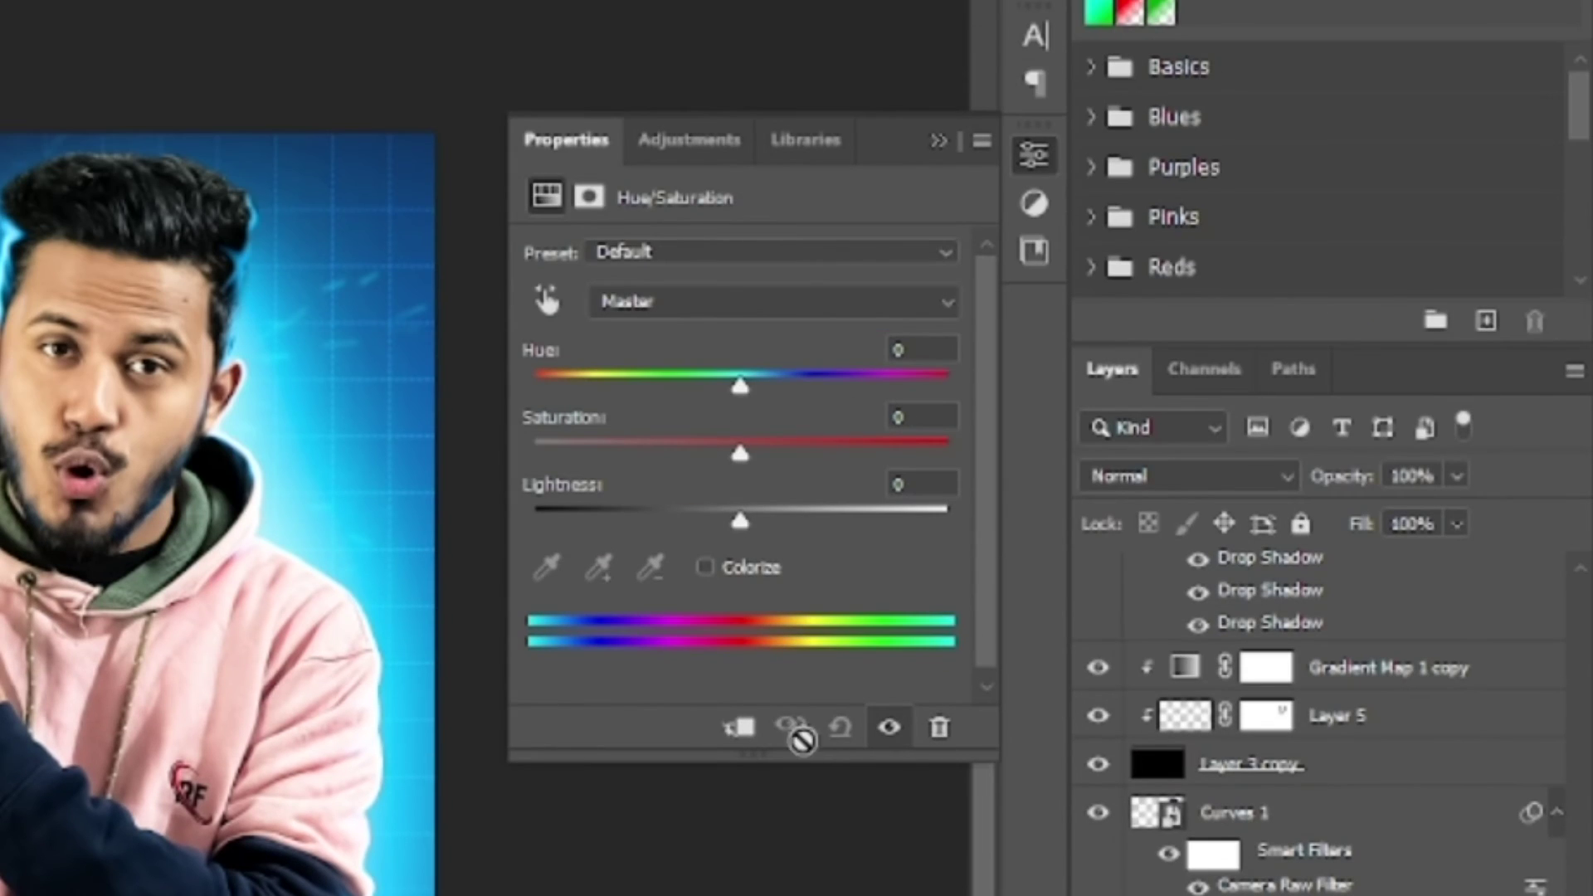
{"action": "left_click_drag", "start_coordinate": [739, 386], "coordinate": [773, 387]}
{"action": "left_click", "coordinate": [728, 569]}
{"action": "mouse_move", "coordinate": [739, 522]}
{"action": "left_mouse_down"}
{"action": "mouse_move", "coordinate": [768, 521]}
{"action": "mouse_move", "coordinate": [739, 523]}
{"action": "left_mouse_up"}
{"action": "left_click_drag", "start_coordinate": [792, 400], "coordinate": [789, 391]}
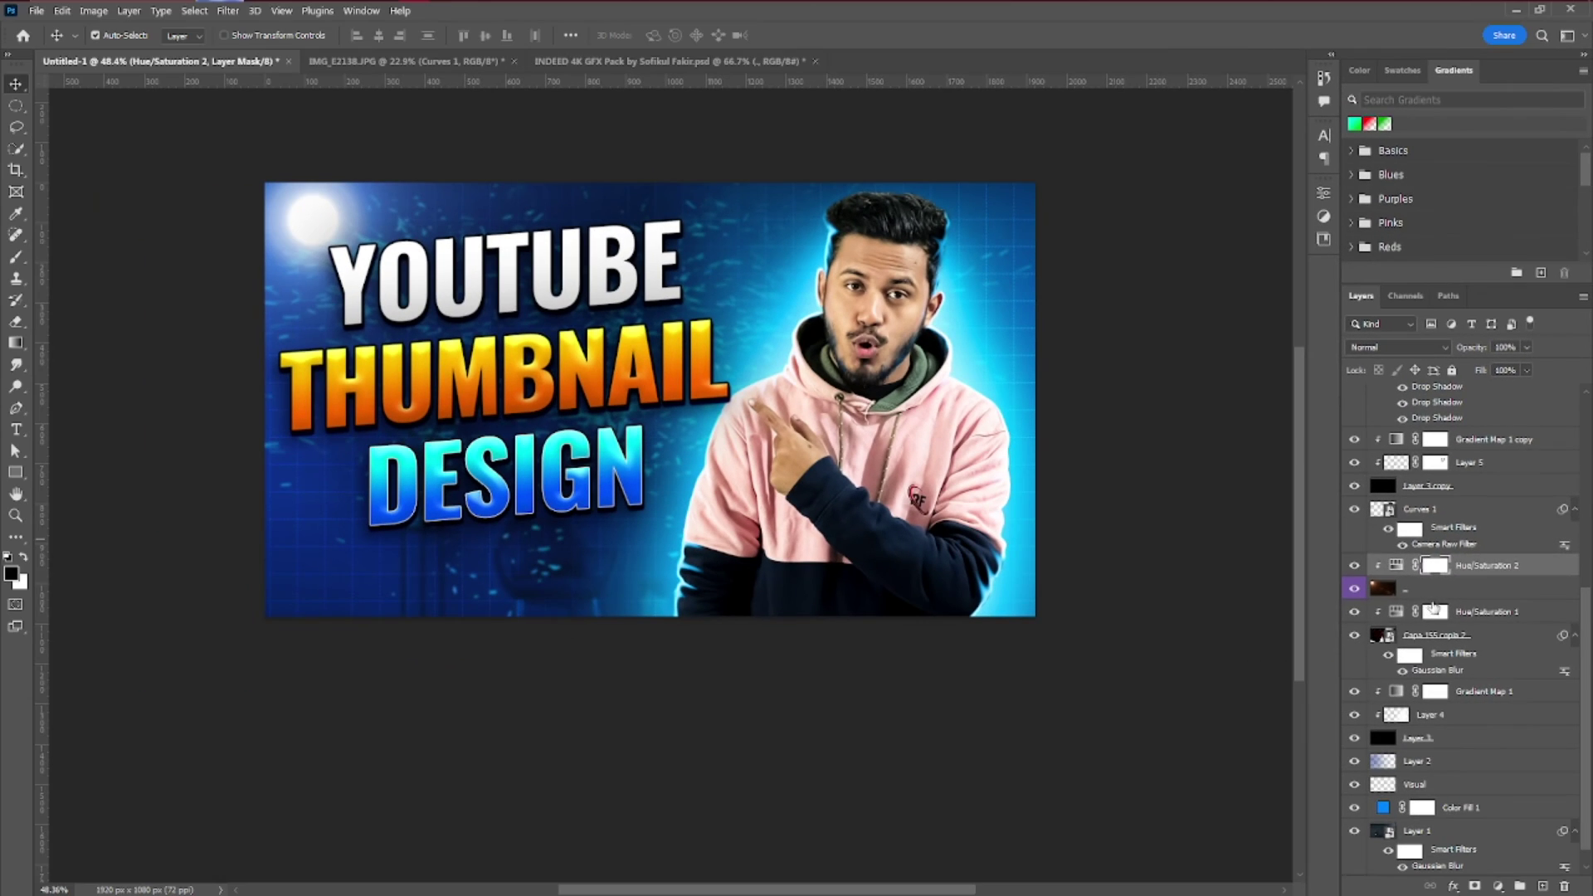
Move the flare farther into the canvas's upper-left corner so only part of its glow remains in frame
{"action": "left_click", "coordinate": [1361, 588]}
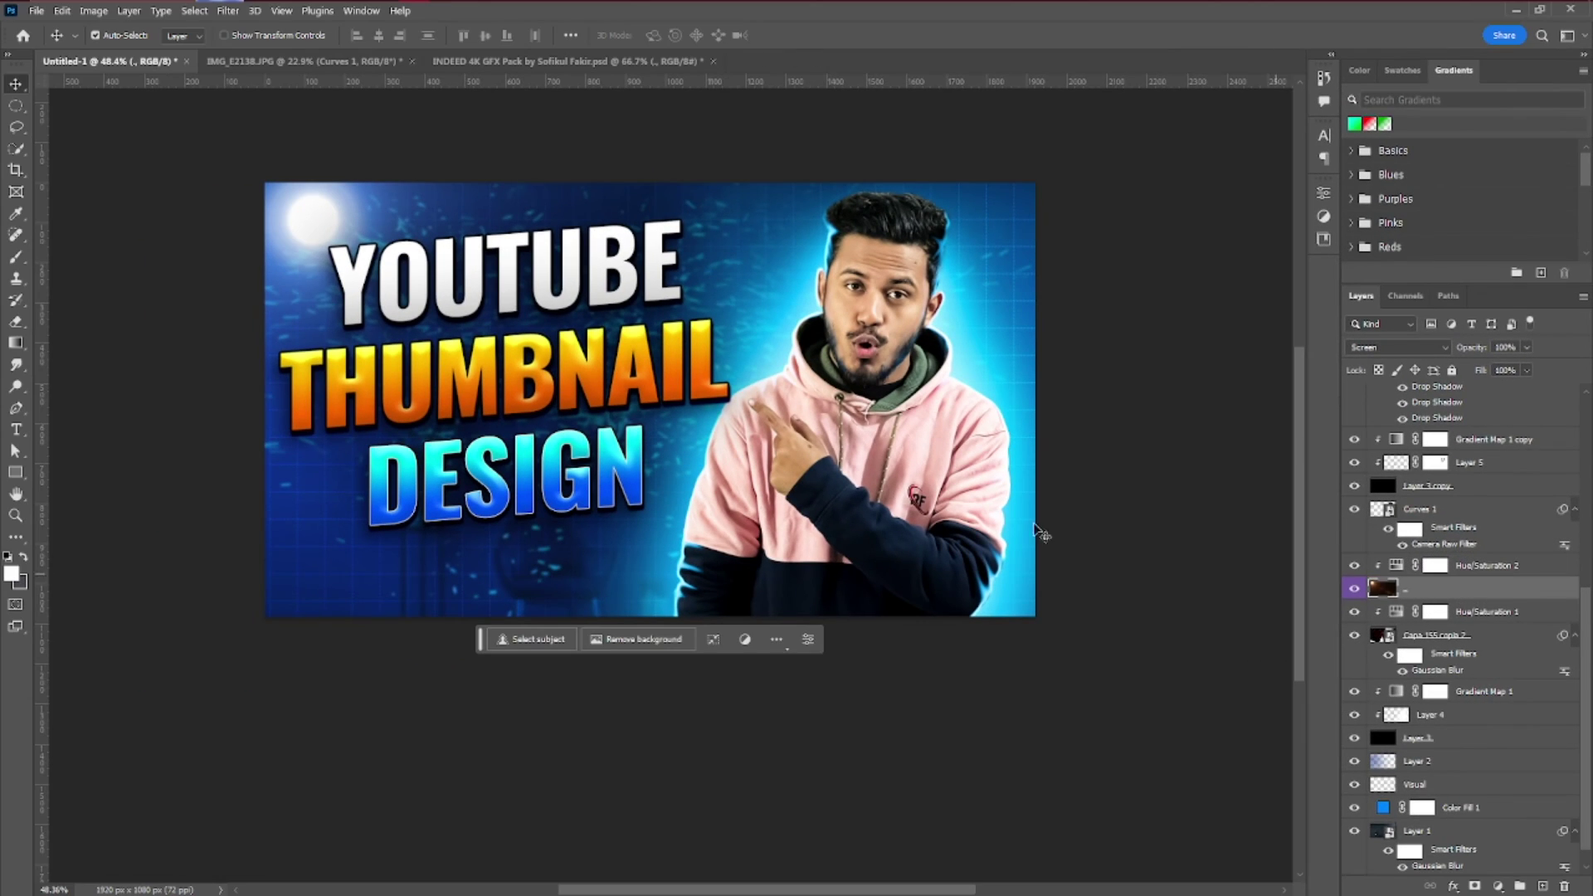
{"action": "left_click", "coordinate": [295, 224]}
{"action": "left_click", "coordinate": [1382, 589]}
{"action": "key", "text": "ctrl+t"}
{"action": "left_click_drag", "start_coordinate": [682, 366], "coordinate": [616, 316]}
{"action": "key", "text": "Return"}
Bring the white-speck "Visual" layer from the GFX pack's Extras folder into the thumbnail above the flare and lower its opacity
{"action": "scroll", "coordinate": [829, 315], "scroll_direction": "up", "scroll_amount": 1}
{"action": "left_click", "coordinate": [509, 60]}
{"action": "scroll", "coordinate": [1467, 709], "scroll_direction": "down", "scroll_amount": 2}
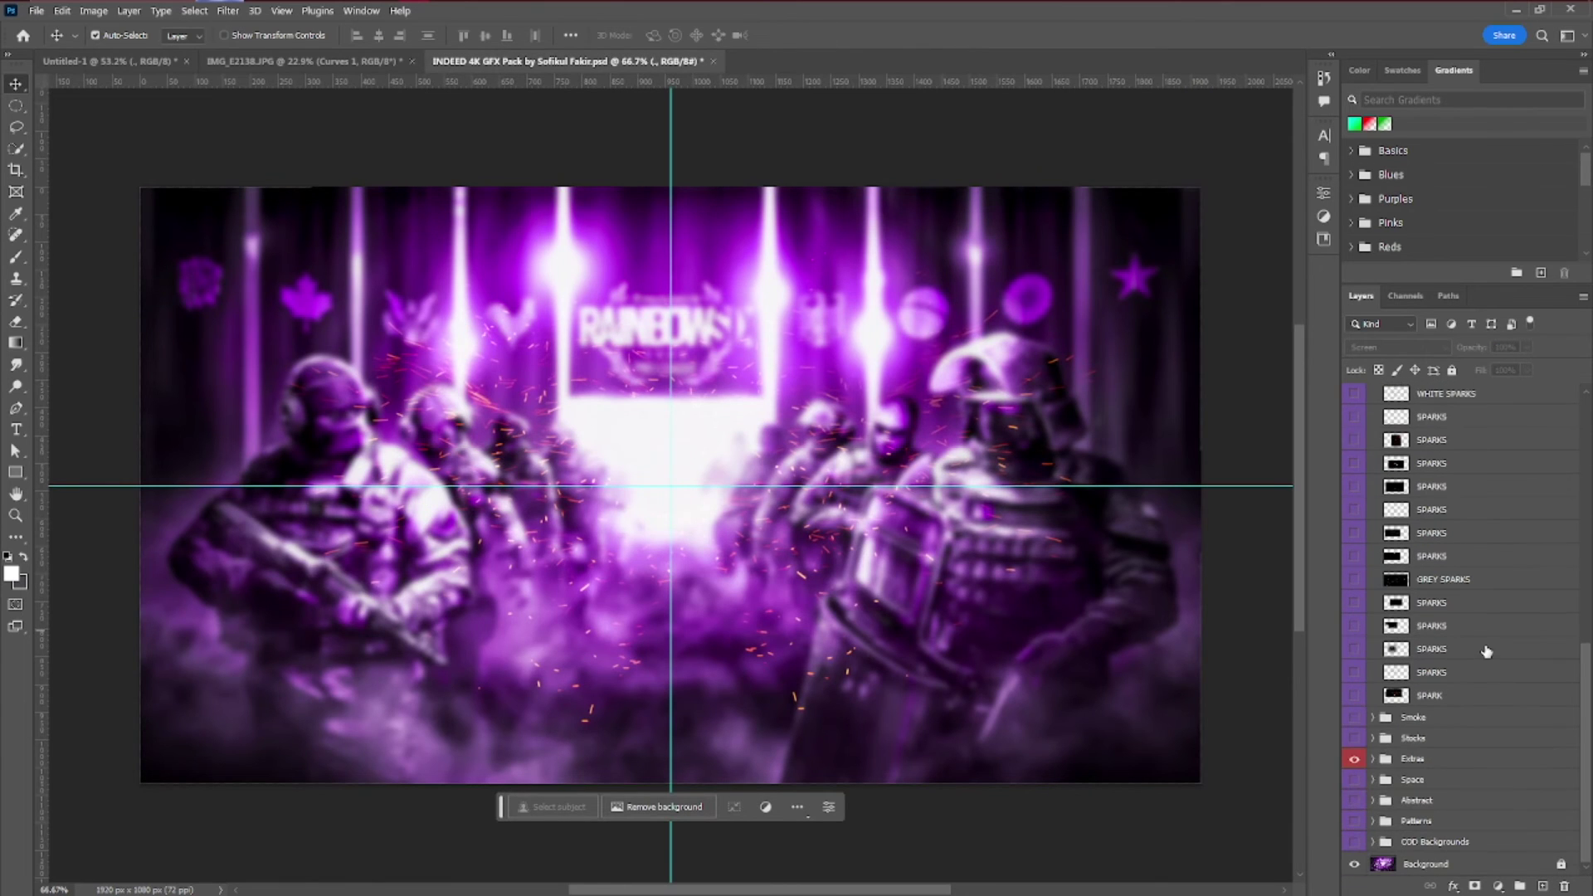
{"action": "left_click", "coordinate": [1373, 759]}
{"action": "left_click", "coordinate": [1355, 757]}
{"action": "left_click", "coordinate": [1355, 756]}
{"action": "left_click", "coordinate": [1354, 711]}
{"action": "left_click_drag", "start_coordinate": [1485, 715], "coordinate": [730, 545]}
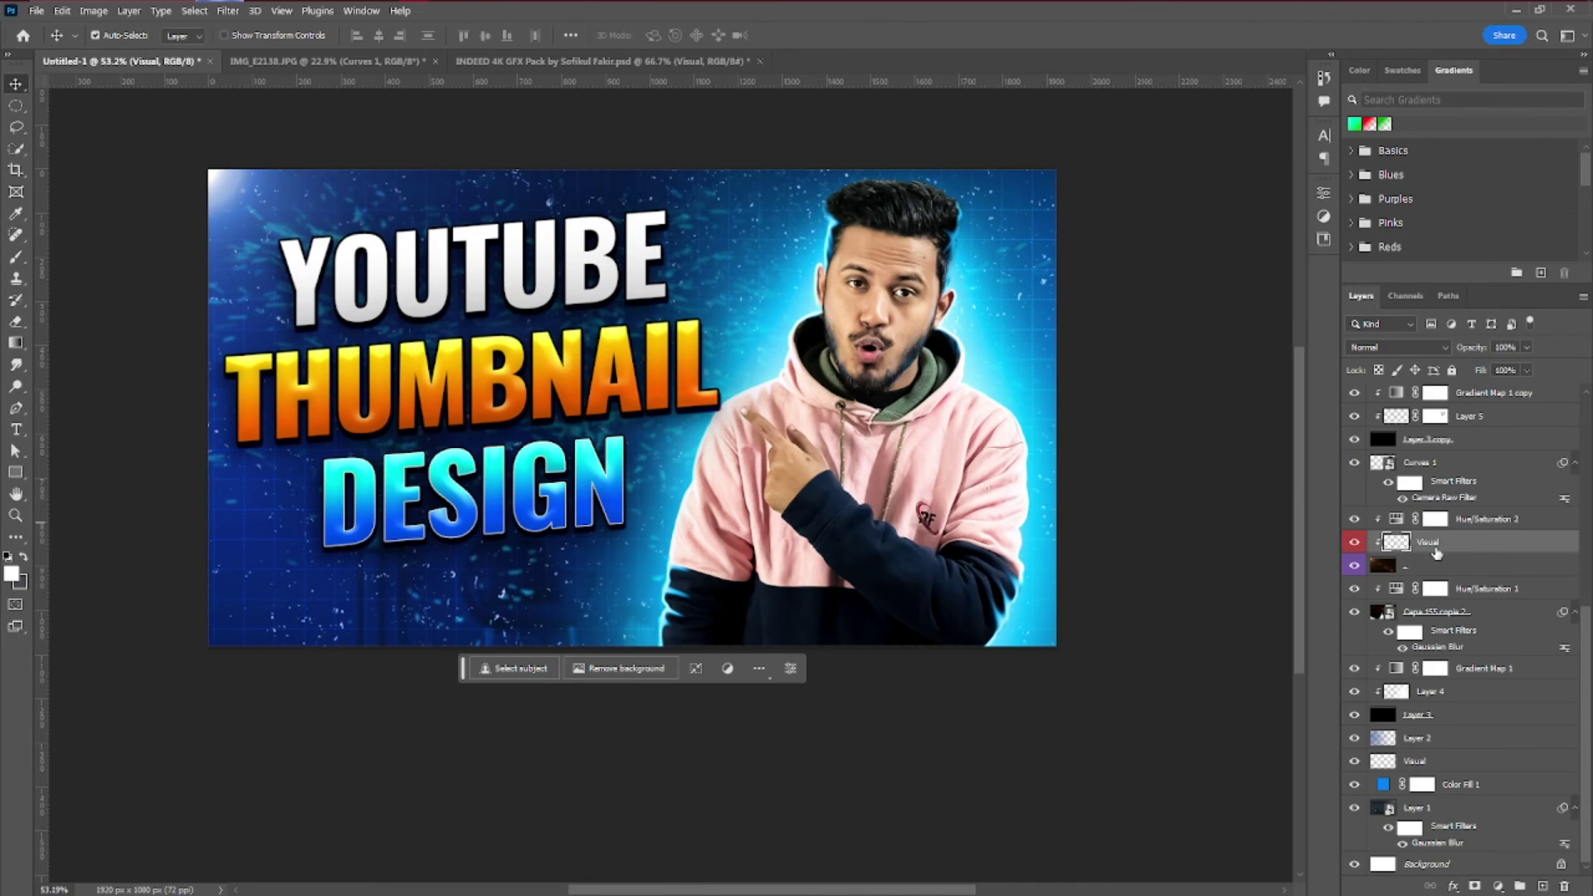
{"action": "left_click_drag", "start_coordinate": [1469, 355], "coordinate": [1437, 352]}
Place the two glossy 3D YouTube icon images and shrink the 9826632_478 icon beside the man's head at the upper right
{"action": "left_click", "coordinate": [1085, 442]}
{"action": "left_click_drag", "start_coordinate": [1453, 542], "coordinate": [1441, 508]}
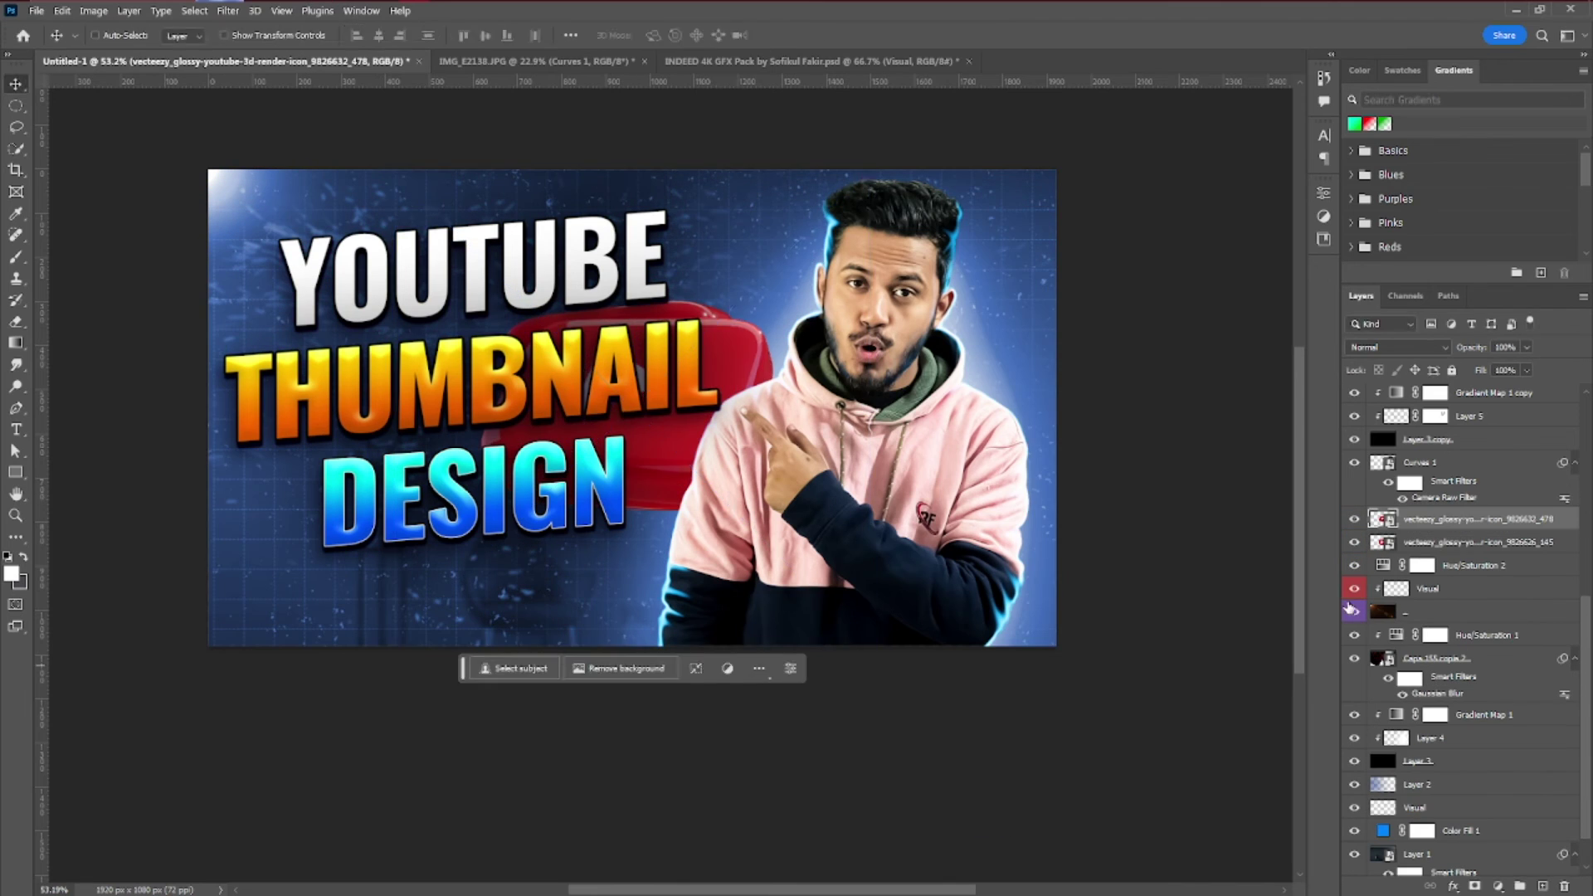
{"action": "key", "text": "ctrl+t"}
{"action": "left_click_drag", "start_coordinate": [1100, 383], "coordinate": [1011, 284]}
{"action": "key", "text": "Escape"}
Reorder both YouTube icon layers above the "design" text layer and nudge the upper-right icon upward
{"action": "left_click", "coordinate": [1461, 543], "text": "shift"}
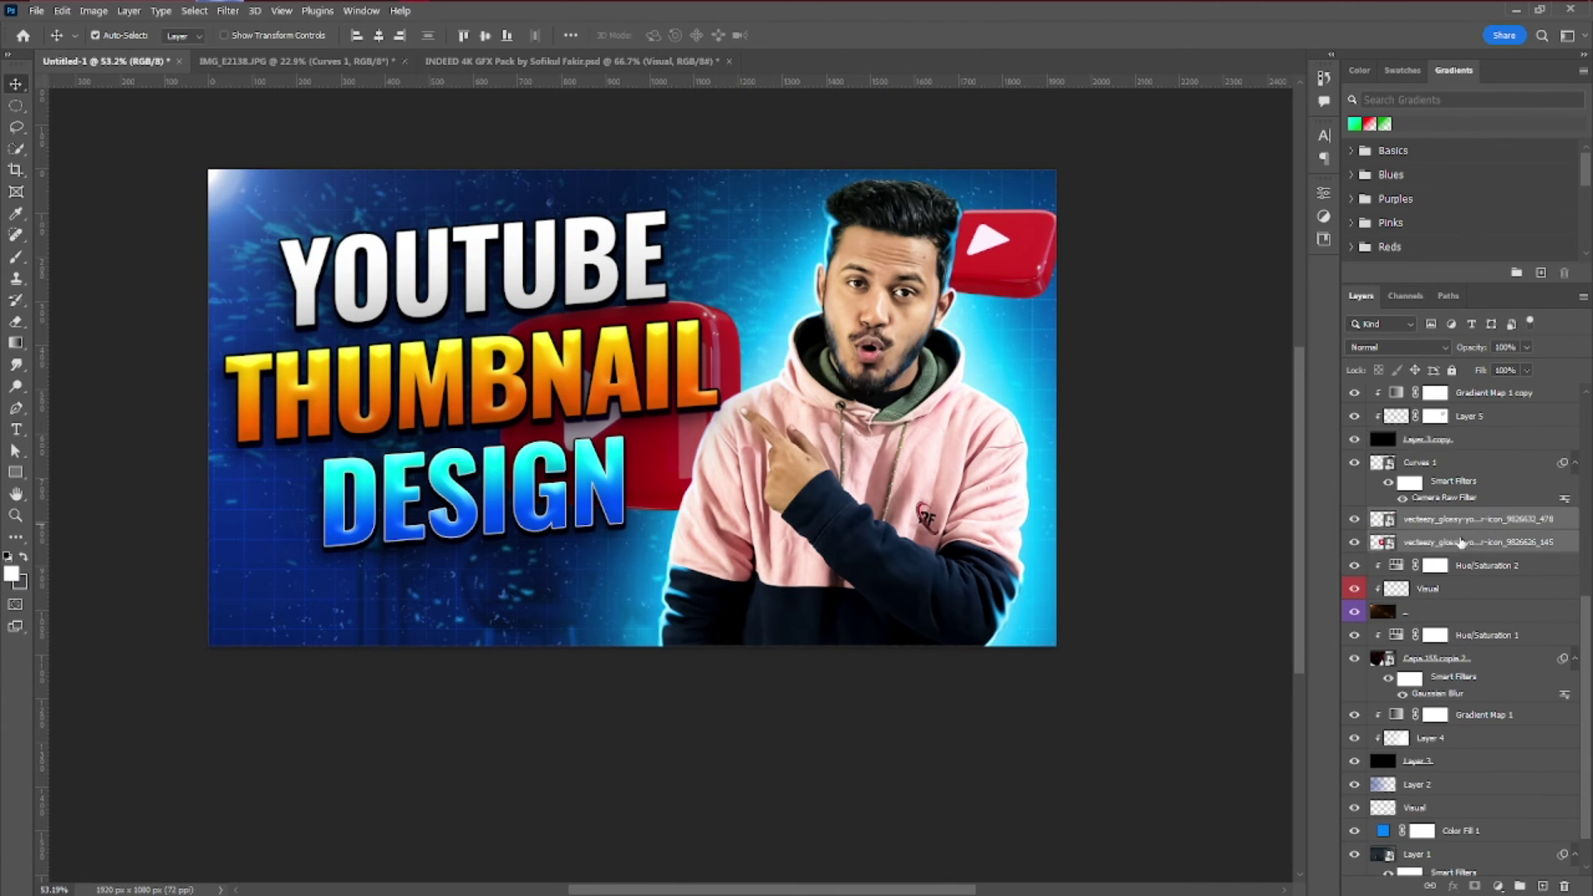
{"action": "left_click_drag", "start_coordinate": [1461, 544], "coordinate": [1433, 390]}
{"action": "left_click_drag", "start_coordinate": [1033, 272], "coordinate": [1028, 242]}
Shrink the other YouTube icon at the canvas's upper left and place icon copies at the lower left, middle and lower right
{"action": "left_click_drag", "start_coordinate": [645, 460], "coordinate": [362, 280]}
{"action": "key", "text": "ctrl+t"}
{"action": "left_click_drag", "start_coordinate": [503, 468], "coordinate": [423, 324]}
{"action": "key", "text": "Return"}
{"action": "left_click_drag", "start_coordinate": [340, 226], "coordinate": [1042, 632]}
{"action": "left_click_drag", "start_coordinate": [1000, 238], "coordinate": [690, 480]}
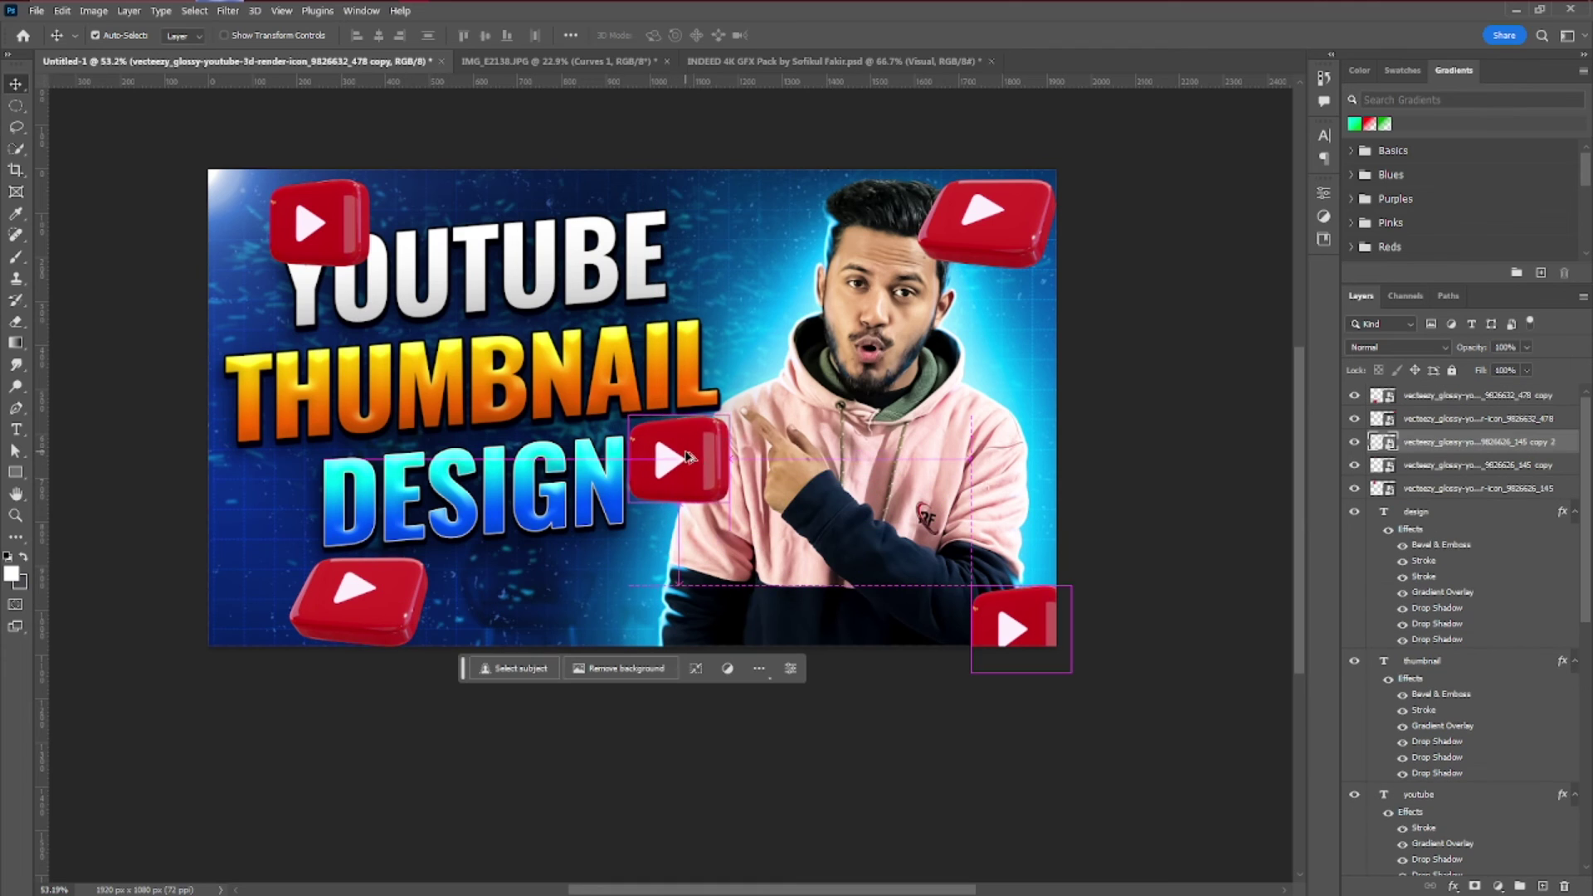
Select all five YouTube icon layers and reorder them between Layer 3 and Layer 2, behind the man and the title
{"action": "left_click", "coordinate": [1426, 489], "text": "shift"}
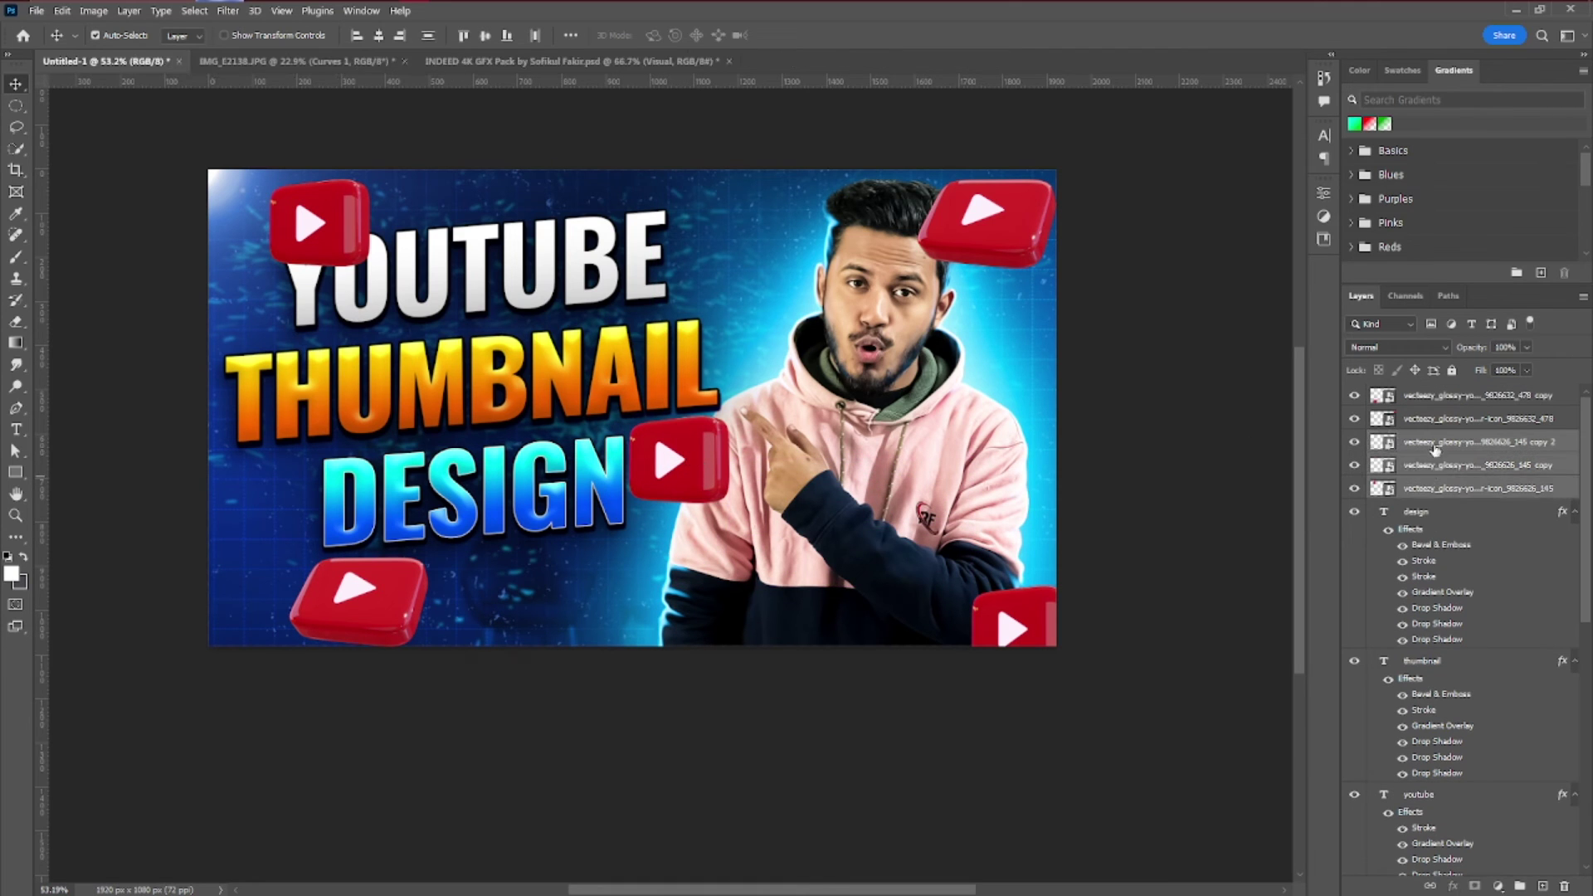
{"action": "left_click", "coordinate": [1440, 399]}
{"action": "left_click", "coordinate": [1459, 492], "text": "shift"}
{"action": "left_click_drag", "start_coordinate": [1458, 491], "coordinate": [1467, 737]}
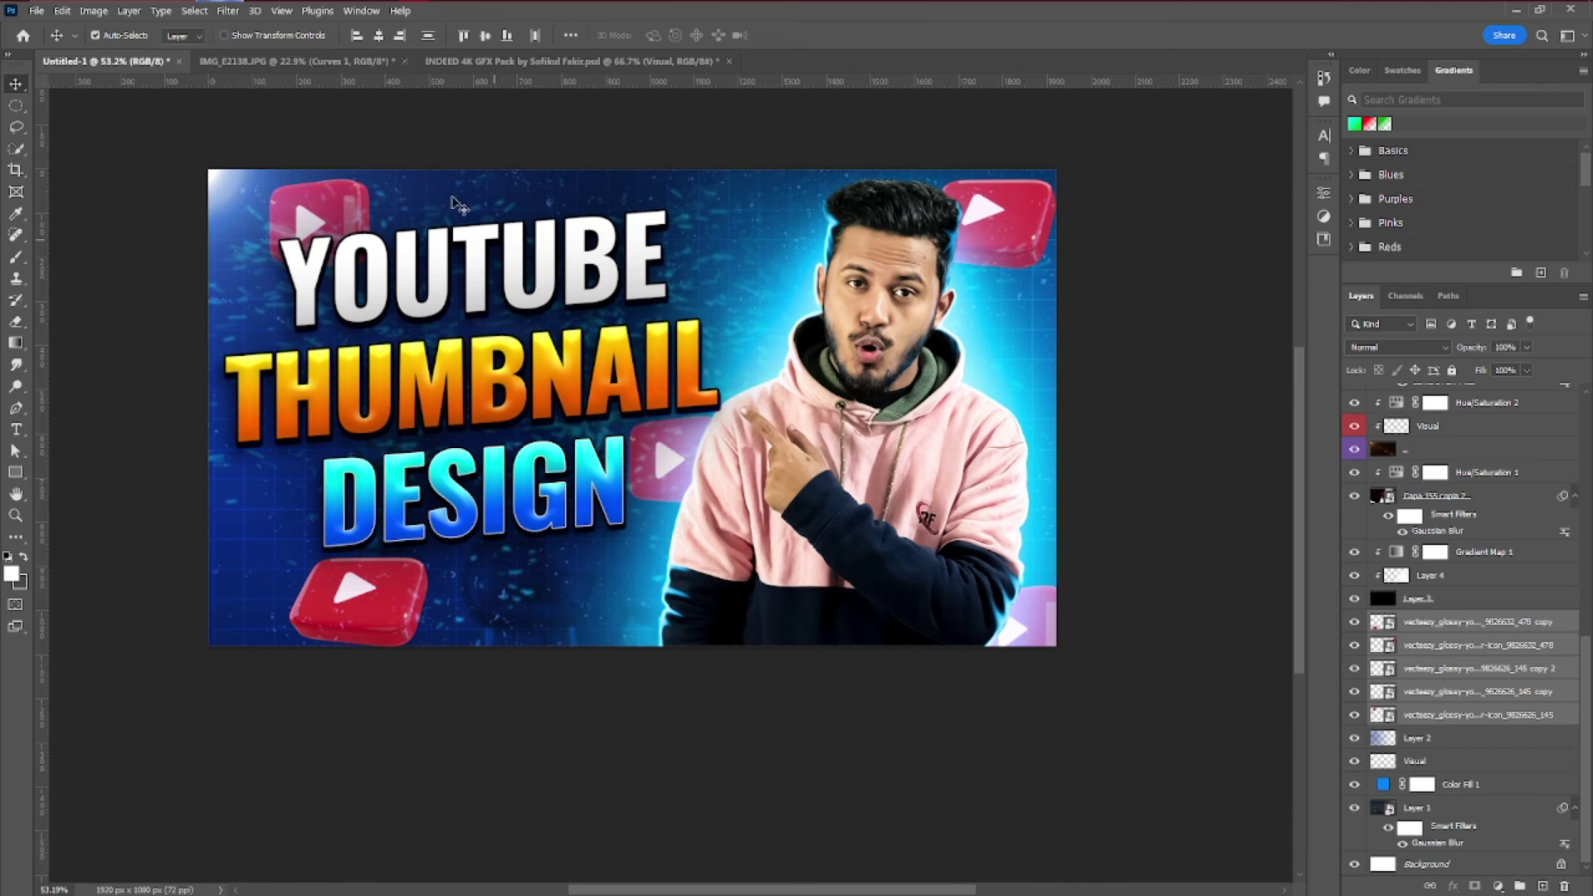
Apply a Motion Blur with angle 0° and distance 32 pixels to the 9826632_478 copy YouTube icon layer
{"action": "left_click", "coordinate": [1442, 624]}
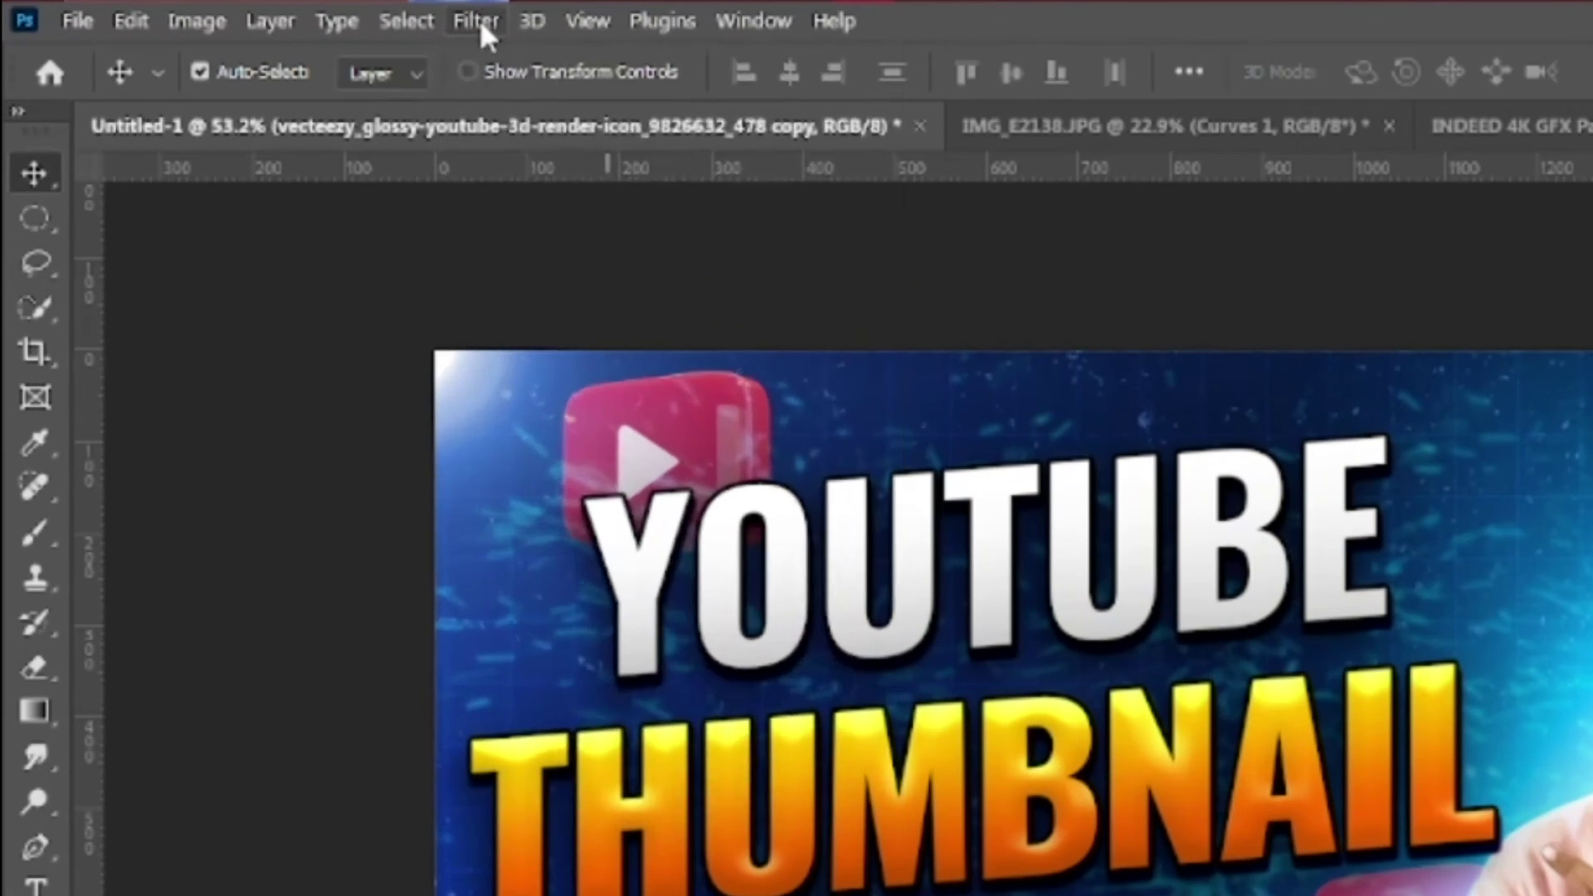
{"action": "left_click", "coordinate": [227, 11]}
{"action": "mouse_move", "coordinate": [278, 222]}
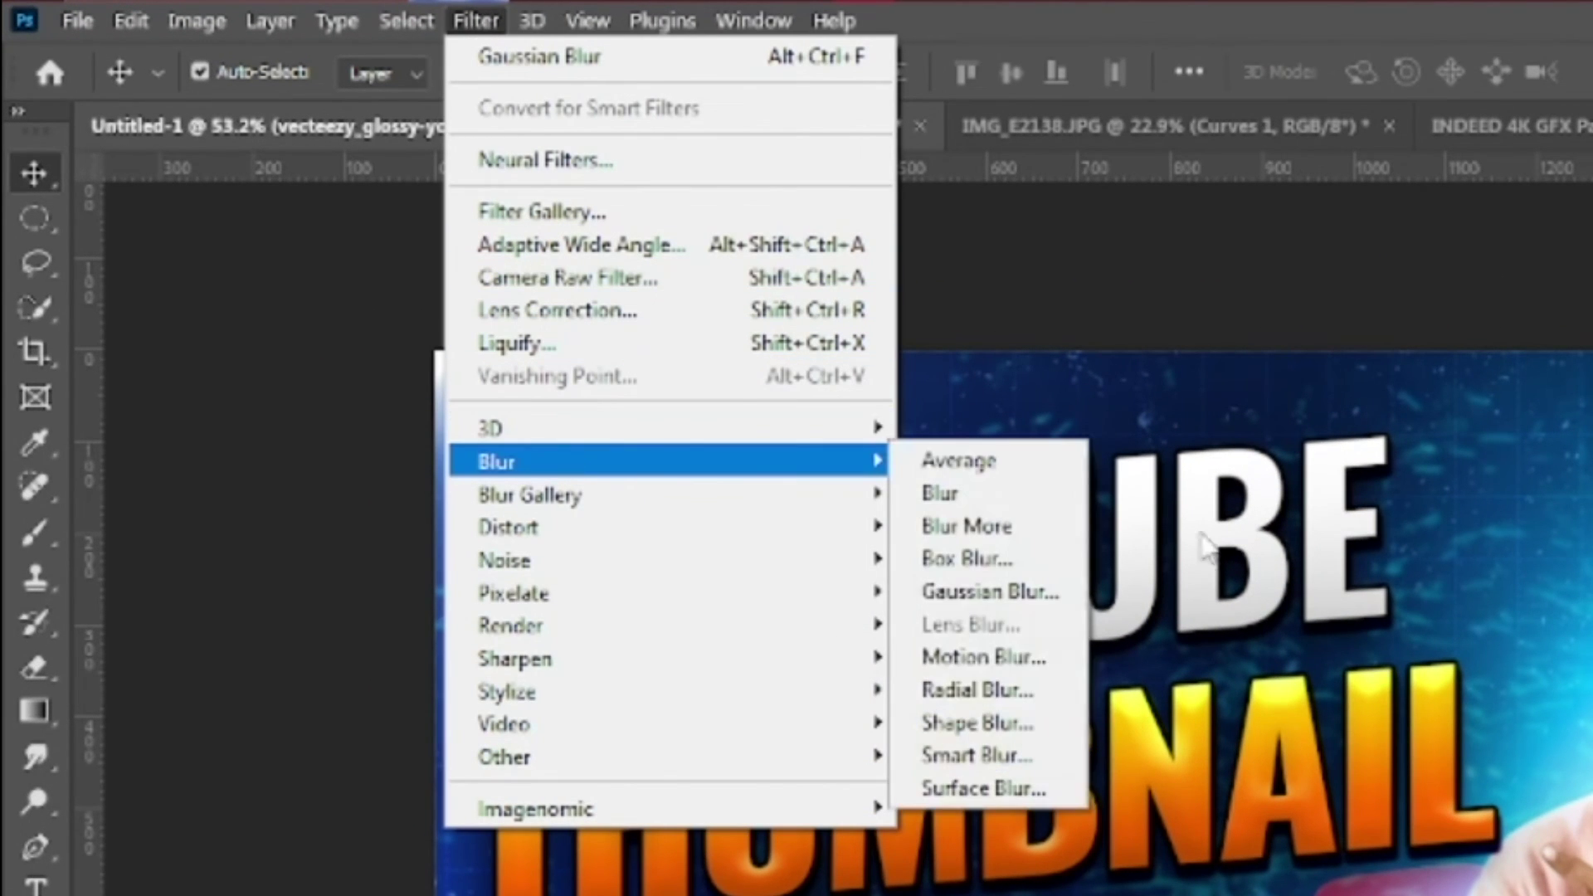
{"action": "left_click", "coordinate": [1058, 659]}
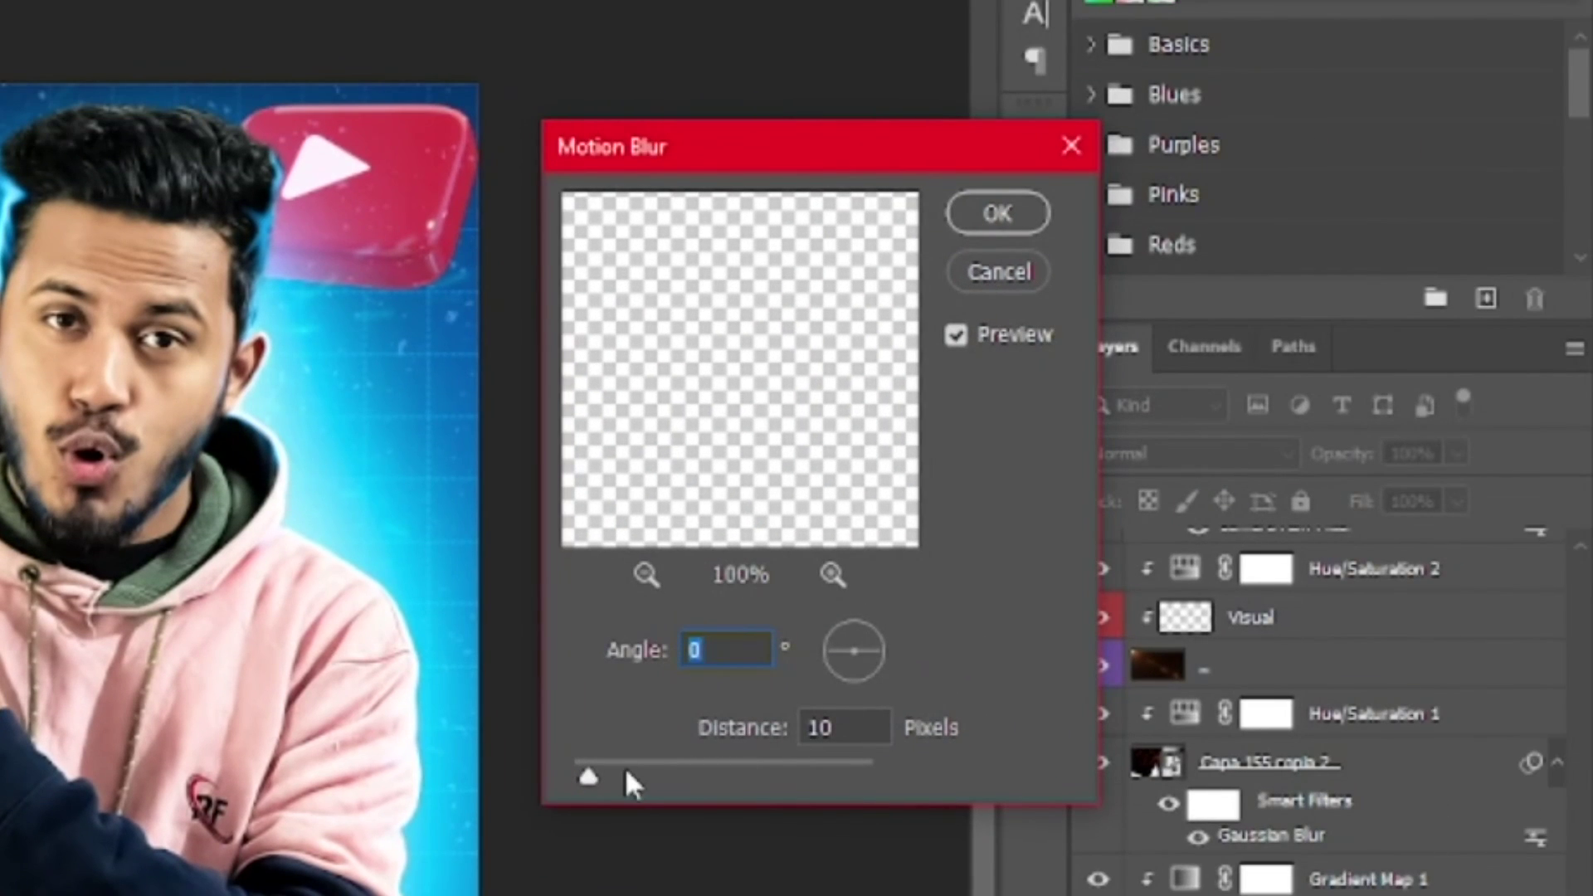
{"action": "left_click", "coordinate": [649, 770]}
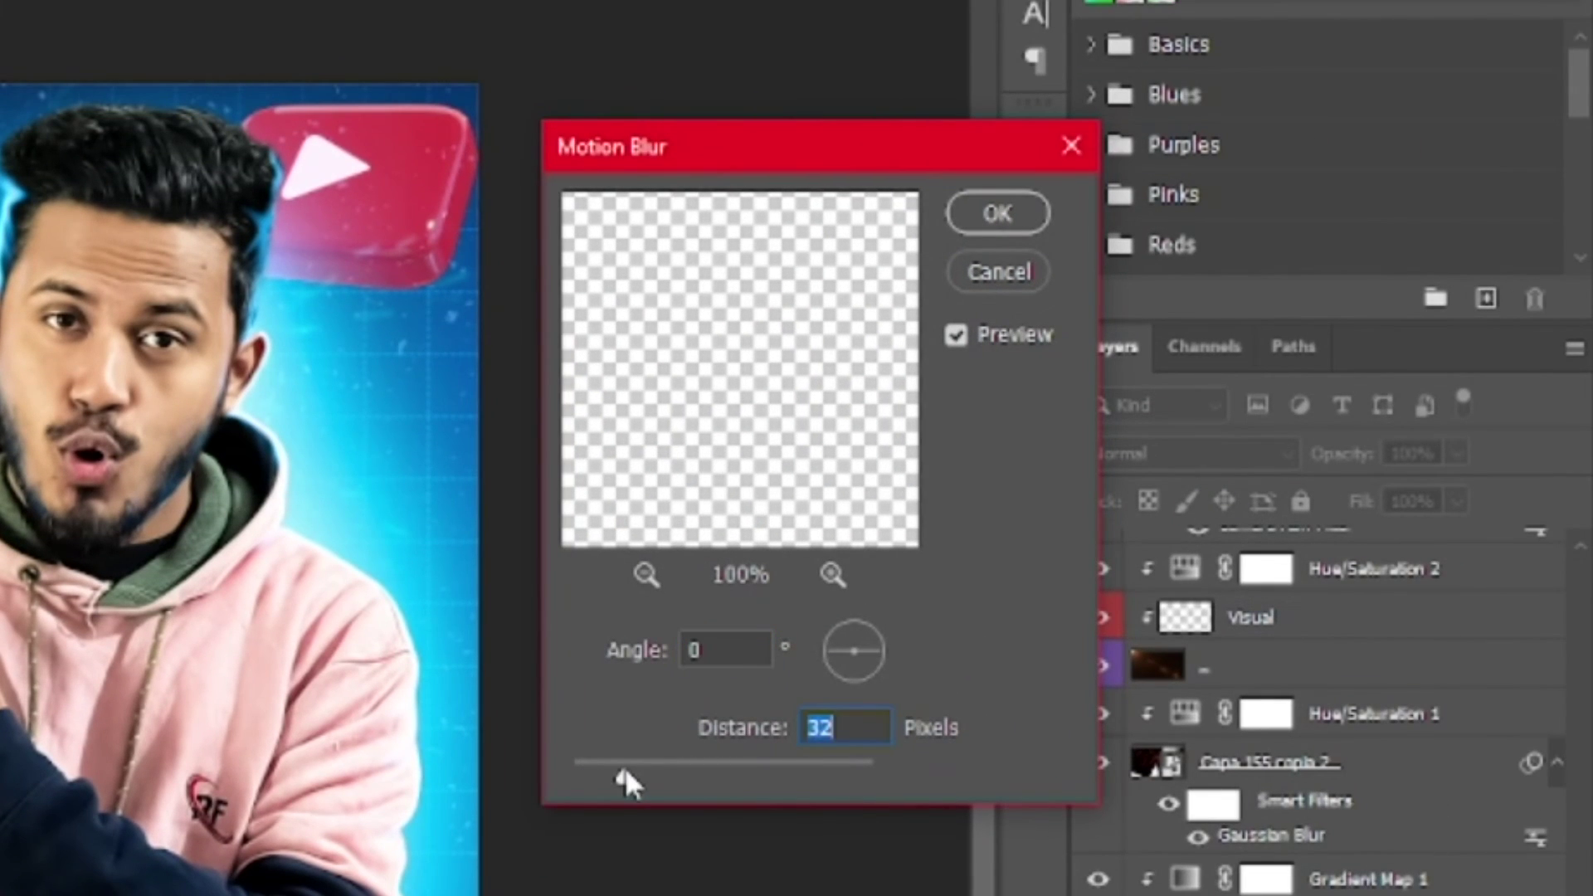
{"action": "left_click", "coordinate": [1003, 217]}
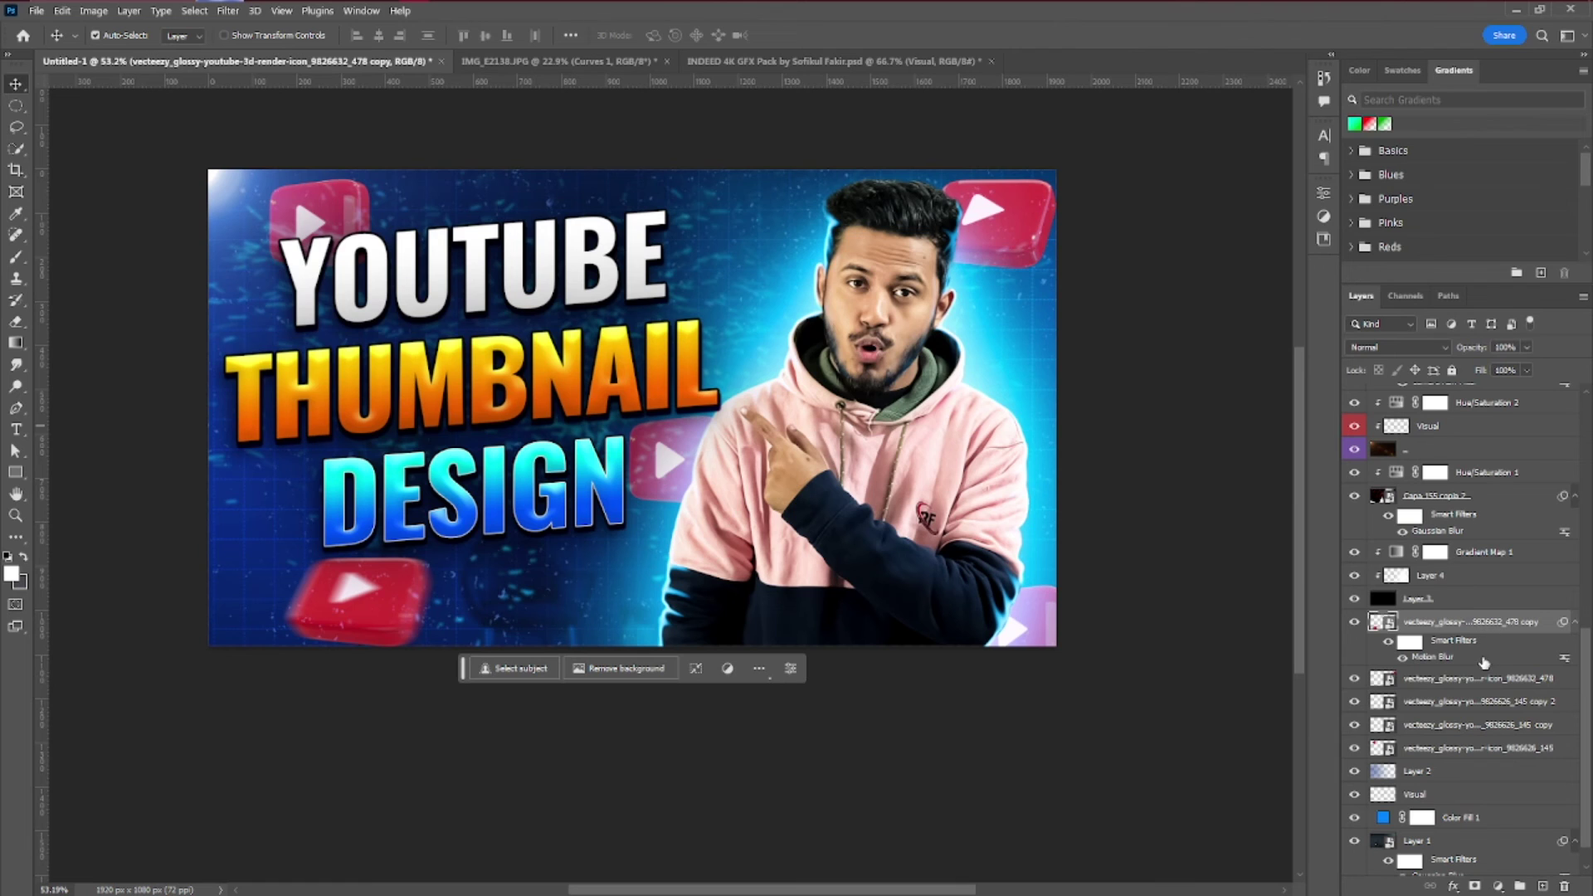
Apply the same Motion Blur to the other four YouTube icon layers, one after another
{"action": "left_click", "coordinate": [1433, 876]}
{"action": "left_click", "coordinate": [227, 11]}
{"action": "left_click", "coordinate": [249, 27]}
{"action": "left_click", "coordinate": [1301, 230]}
{"action": "left_click", "coordinate": [1479, 734]}
{"action": "left_click", "coordinate": [227, 11]}
{"action": "left_click", "coordinate": [253, 28]}
{"action": "left_click", "coordinate": [1303, 231]}
{"action": "left_click", "coordinate": [1480, 791]}
{"action": "left_click", "coordinate": [227, 11]}
{"action": "left_click", "coordinate": [253, 28]}
{"action": "left_click", "coordinate": [1303, 230]}
{"action": "left_click", "coordinate": [1479, 847]}
{"action": "left_click", "coordinate": [249, 27]}
{"action": "key", "text": "Return"}
{"action": "scroll", "coordinate": [1038, 643], "scroll_direction": "right", "scroll_amount": 1}
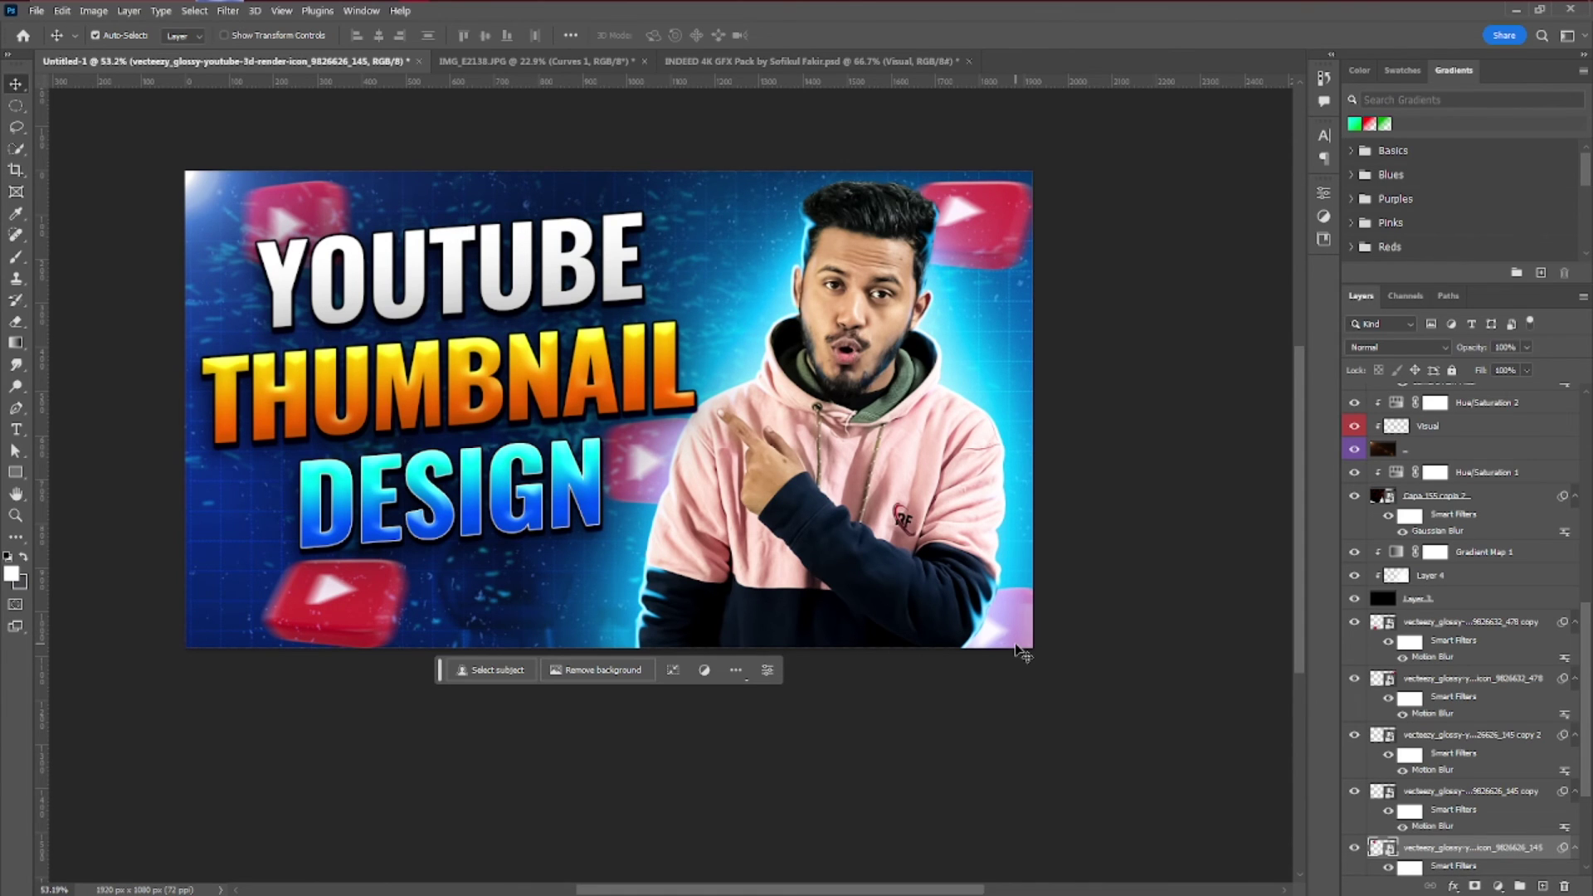
Stamp all visible layers into a new layer above the "design" text layer and convert it to a smart object
{"action": "scroll", "coordinate": [1444, 635], "scroll_direction": "up", "scroll_amount": 10}
{"action": "left_click", "coordinate": [1444, 402]}
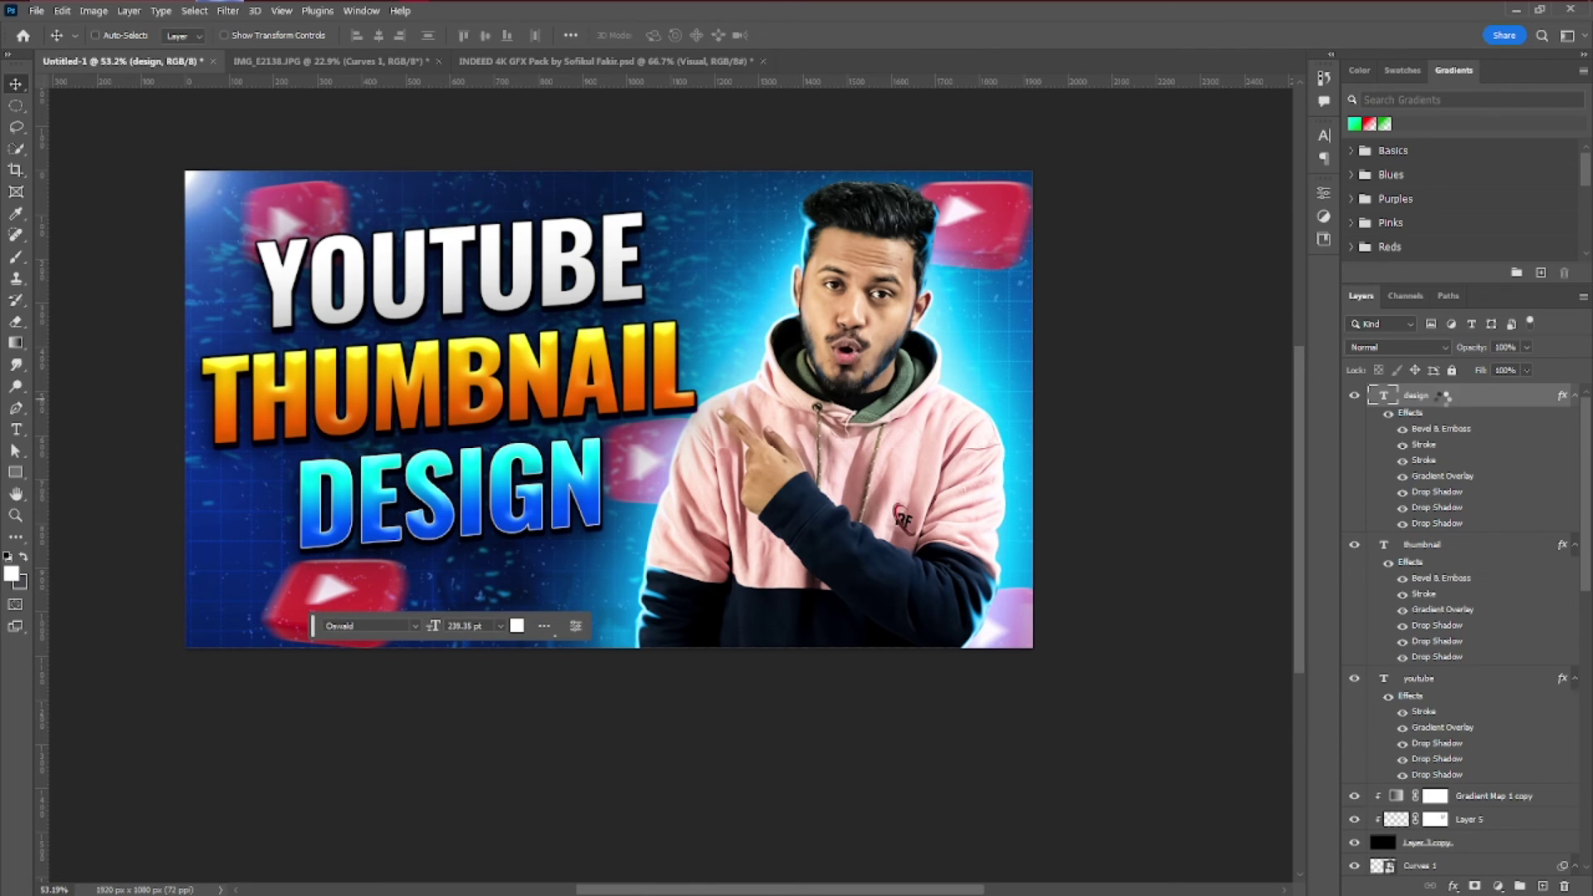
{"action": "key", "text": "ctrl+shift+alt+e"}
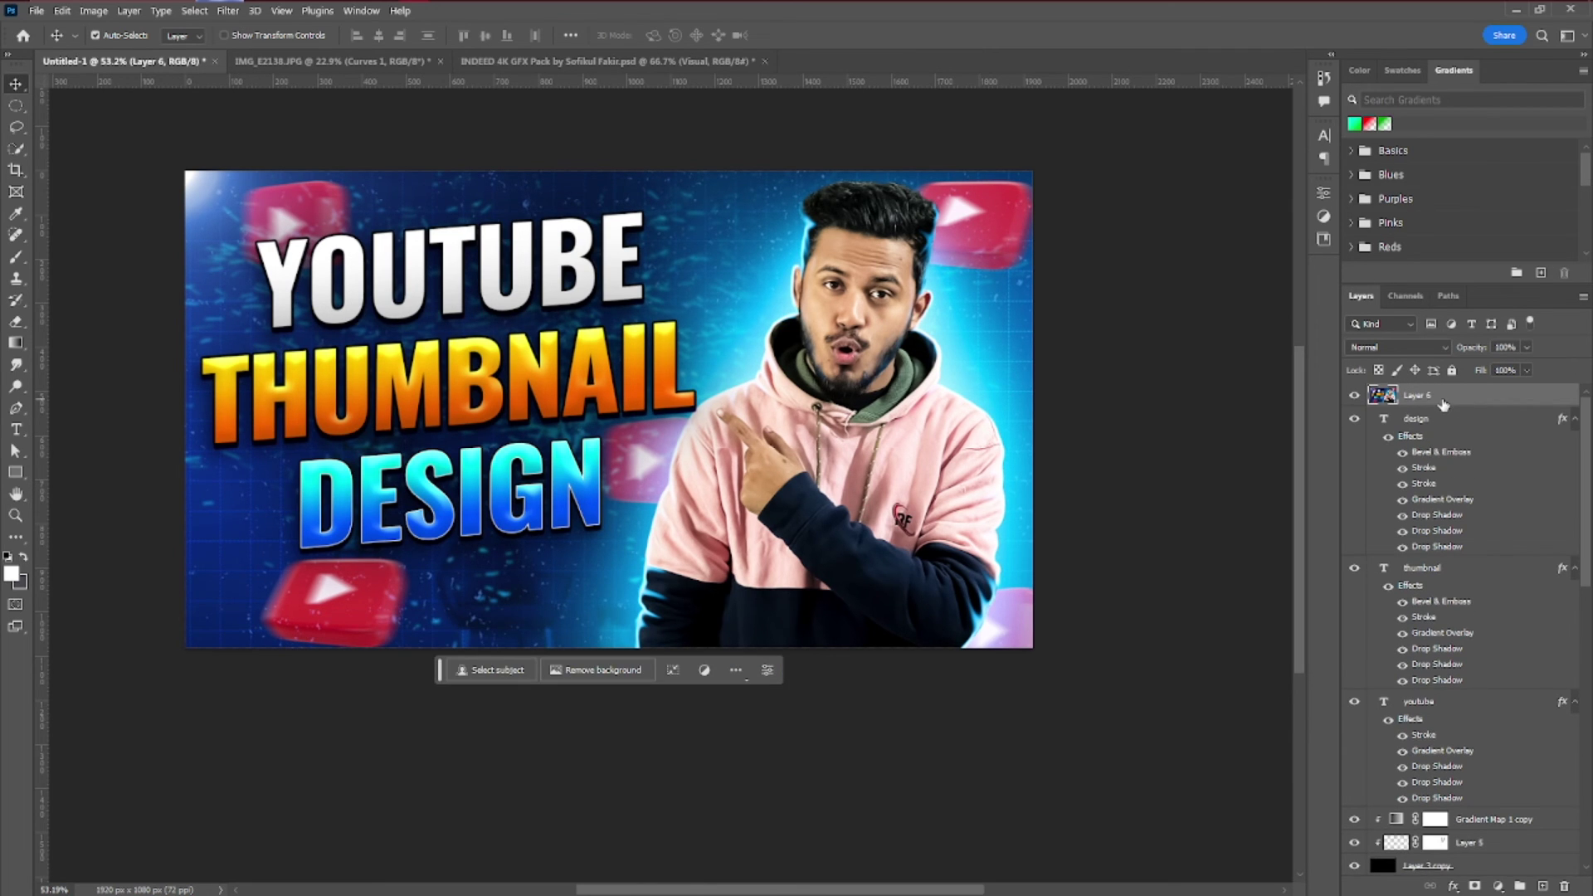
{"action": "right_click", "coordinate": [1444, 404]}
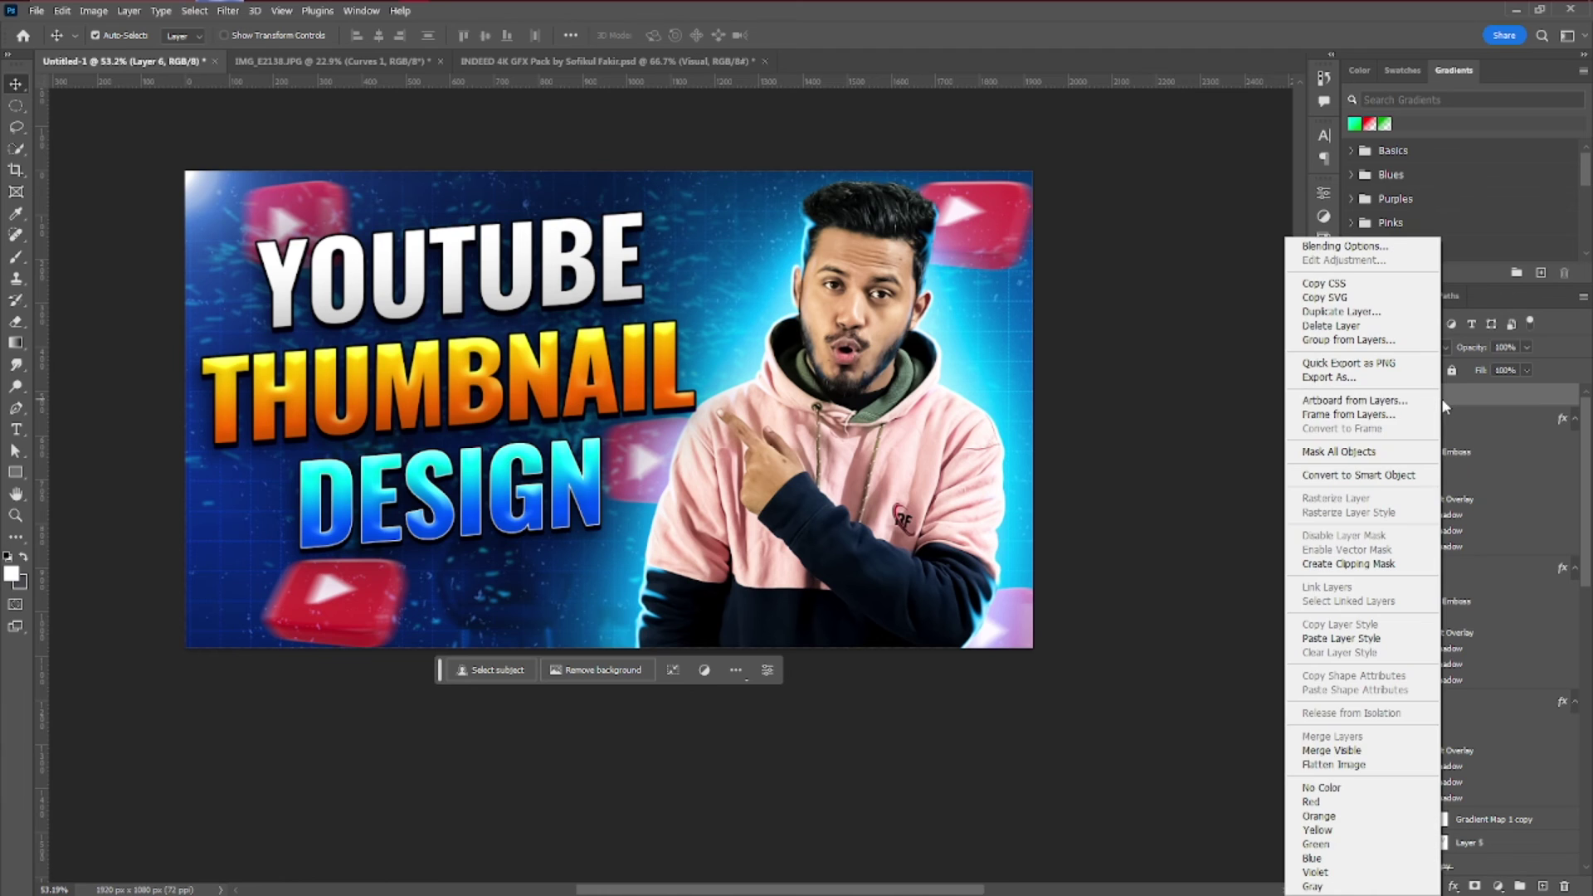
{"action": "left_click", "coordinate": [1363, 475]}
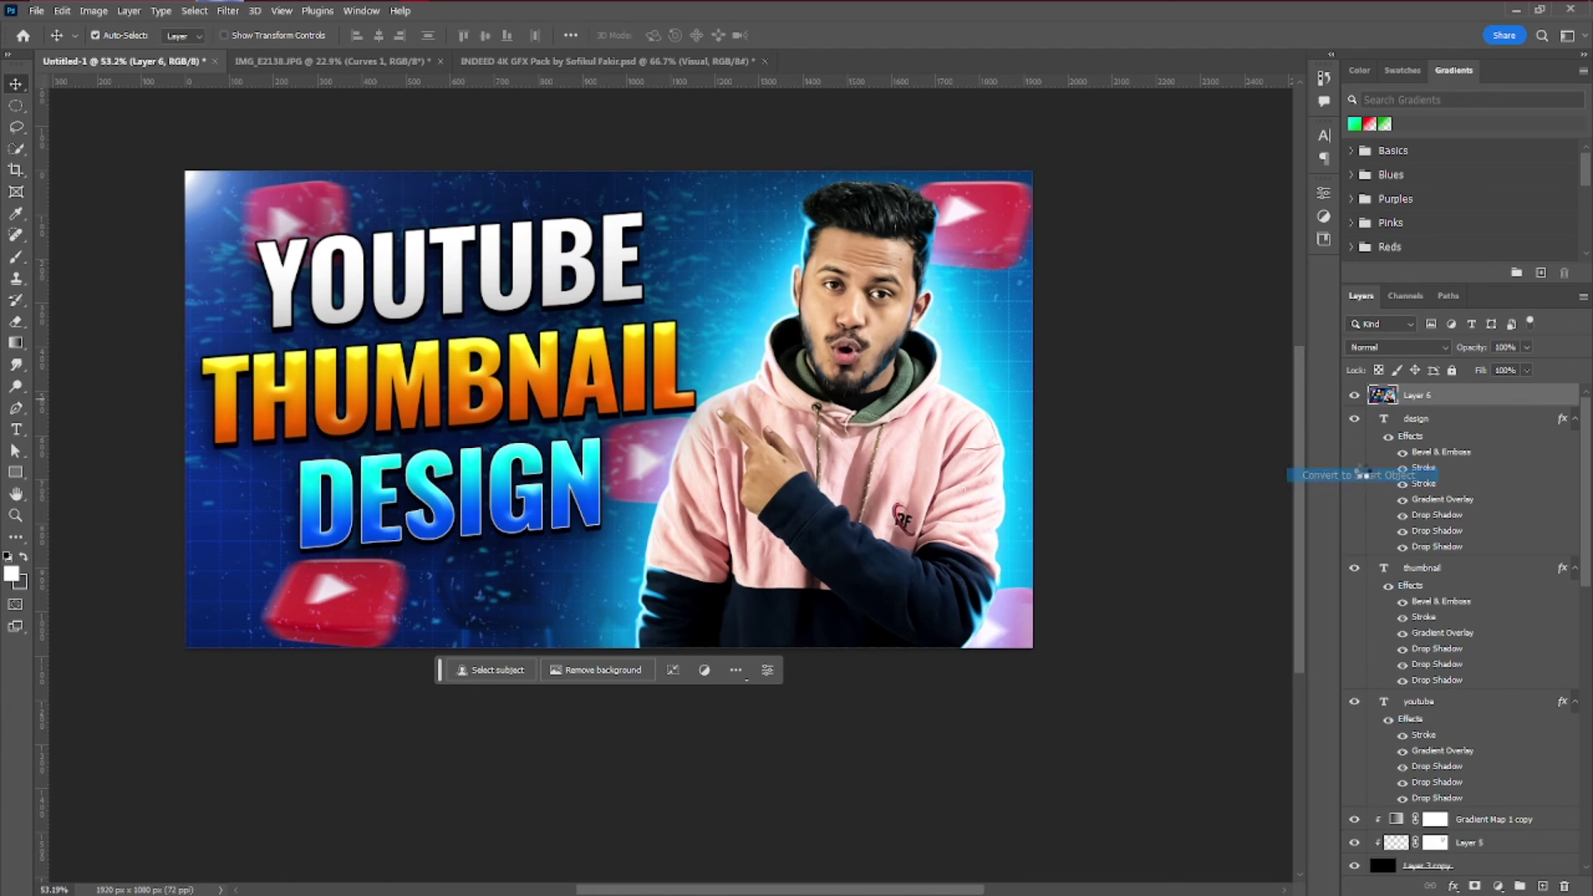
In Camera Raw Filter, set Highlights +18, Shadows +54, Whites -25, Blacks -50, Texture +12, Clarity +24 and Dehaze +24 on the merged layer
{"action": "left_click", "coordinate": [228, 11]}
{"action": "left_click", "coordinate": [268, 135]}
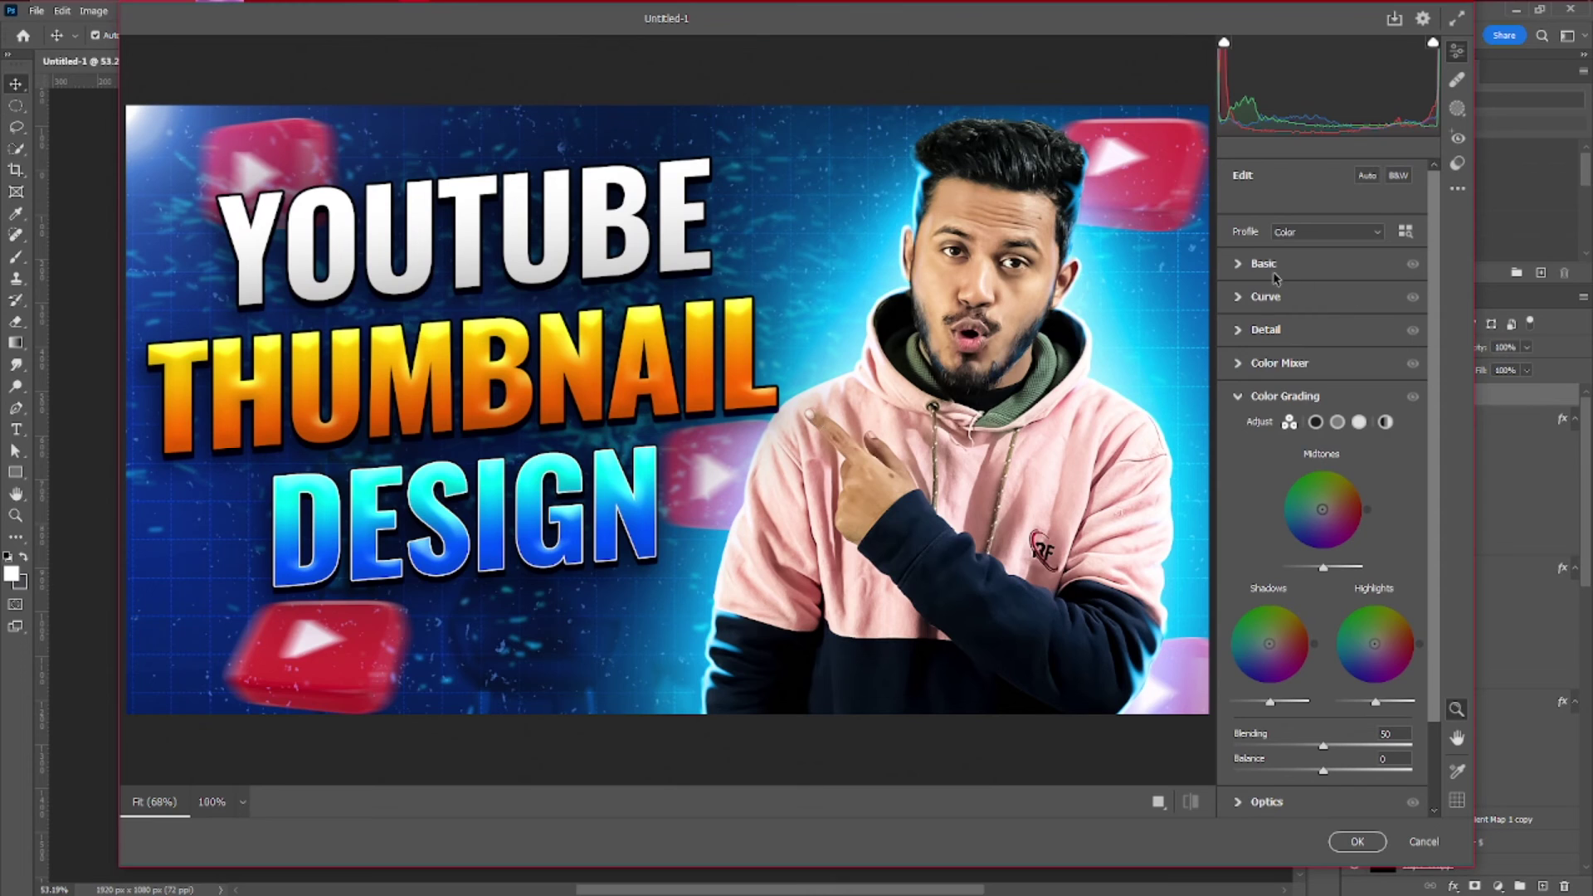
{"action": "left_click", "coordinate": [1236, 264]}
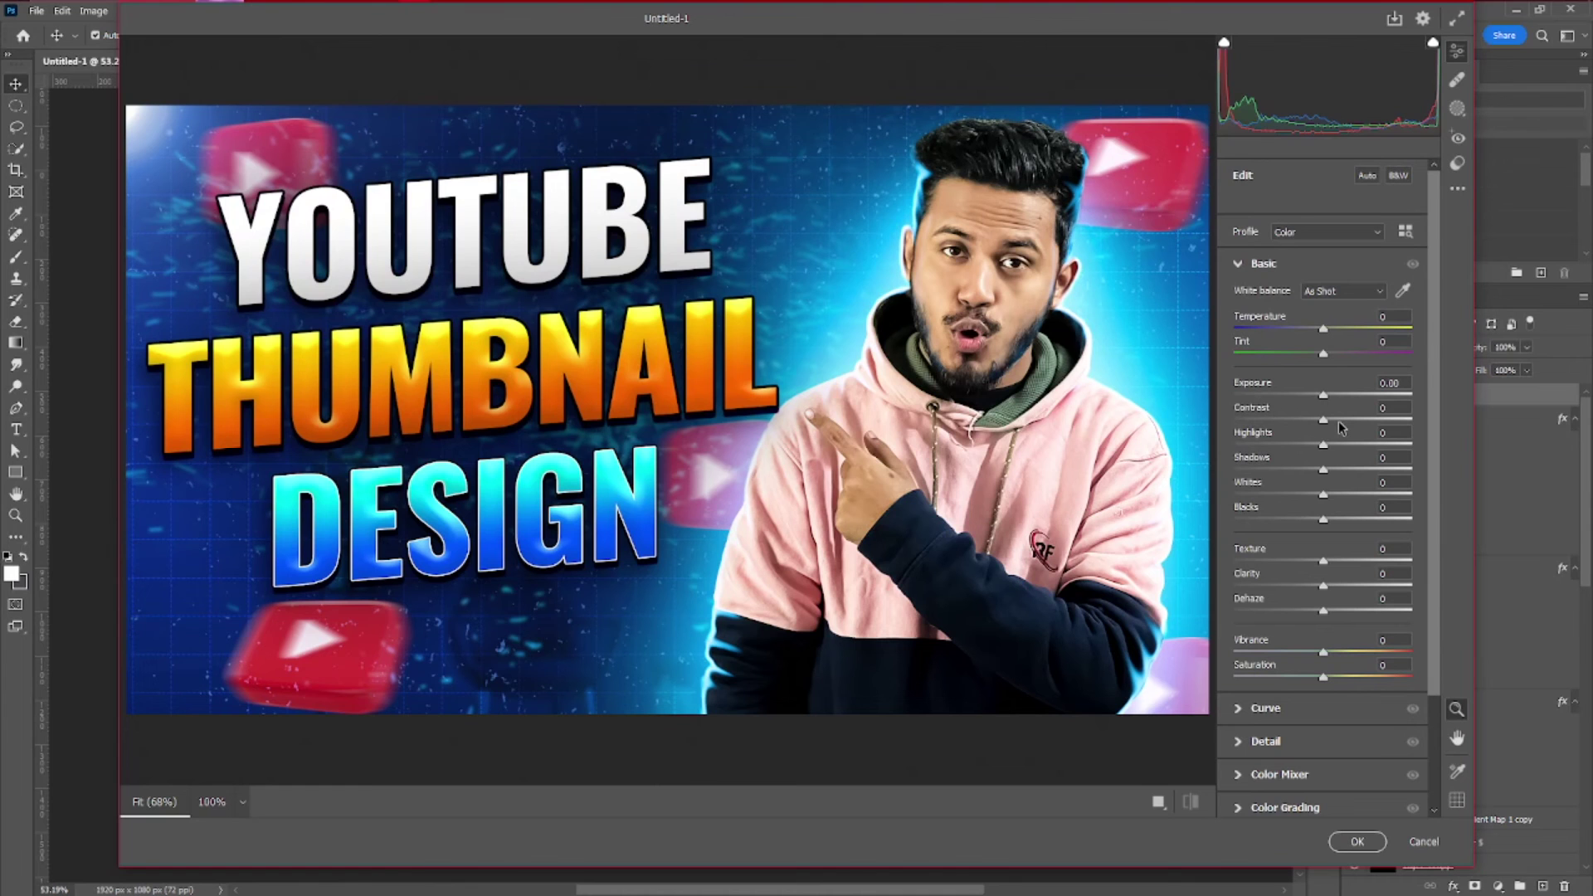
{"action": "left_click_drag", "start_coordinate": [1324, 444], "coordinate": [1371, 469]}
{"action": "left_click_drag", "start_coordinate": [1323, 519], "coordinate": [1279, 520]}
{"action": "left_click_drag", "start_coordinate": [1323, 495], "coordinate": [1301, 494]}
{"action": "left_click_drag", "start_coordinate": [1323, 561], "coordinate": [1334, 561]}
{"action": "left_click_drag", "start_coordinate": [1323, 611], "coordinate": [1348, 586]}
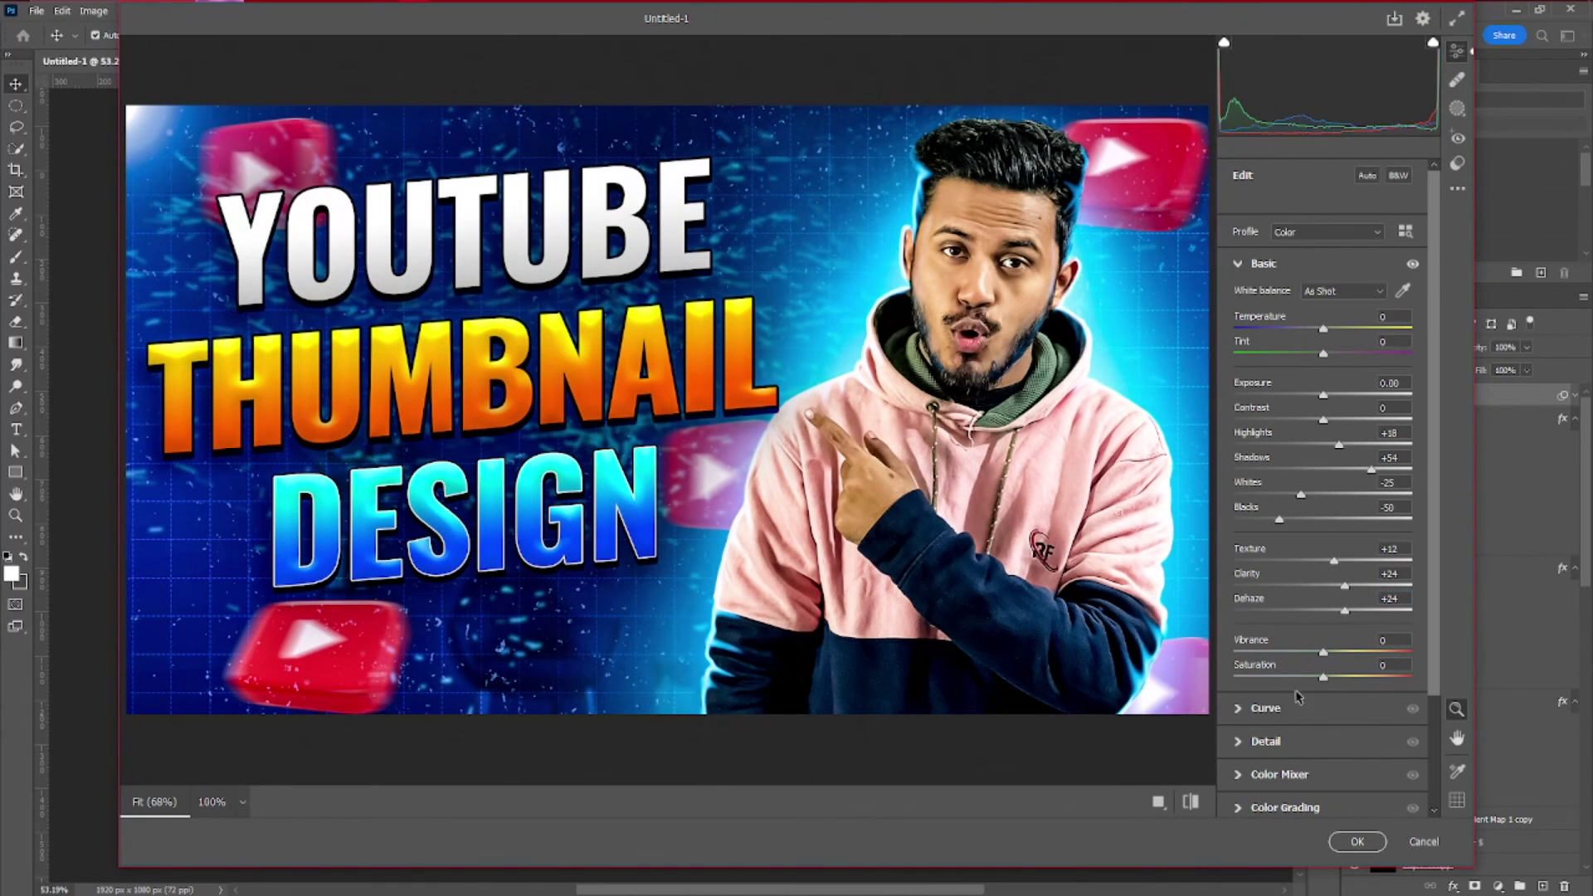
Adjust the Detail settings and set the Color Mixer hues to Reds -20 and Oranges -3
{"action": "left_click", "coordinate": [1265, 741]}
{"action": "left_click", "coordinate": [1286, 506]}
{"action": "left_click", "coordinate": [1241, 413]}
{"action": "left_click_drag", "start_coordinate": [1323, 461], "coordinate": [1339, 462]}
{"action": "left_click_drag", "start_coordinate": [1334, 487], "coordinate": [1321, 488]}
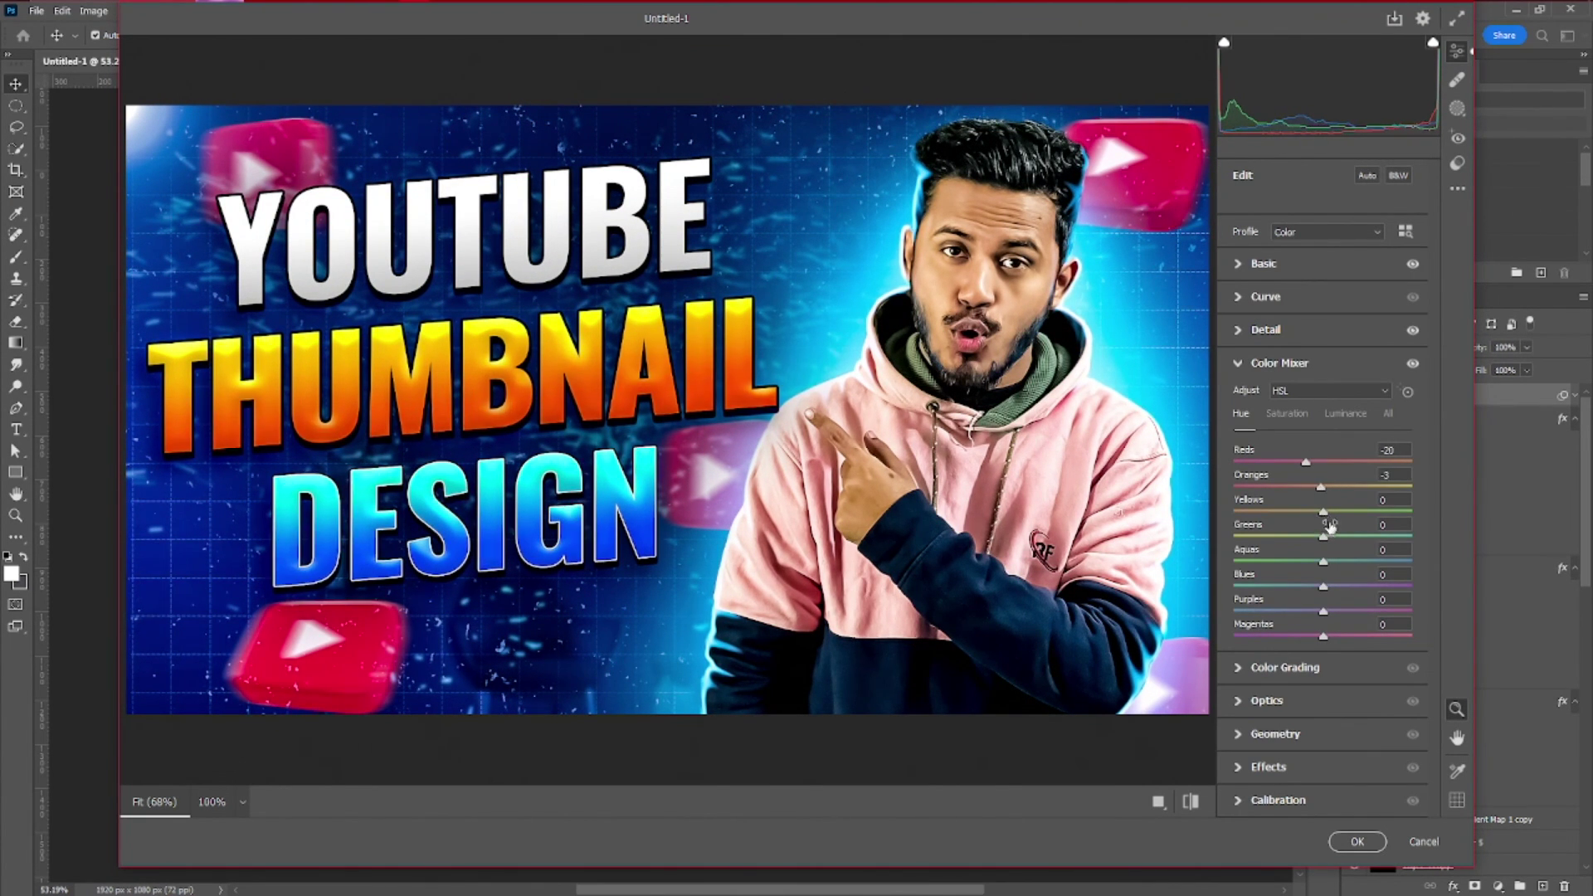
Add a vignette of -18 and apply the Camera Raw grading to the merged layer
{"action": "left_click", "coordinate": [1310, 766]}
{"action": "left_click_drag", "start_coordinate": [1324, 569], "coordinate": [1308, 571]}
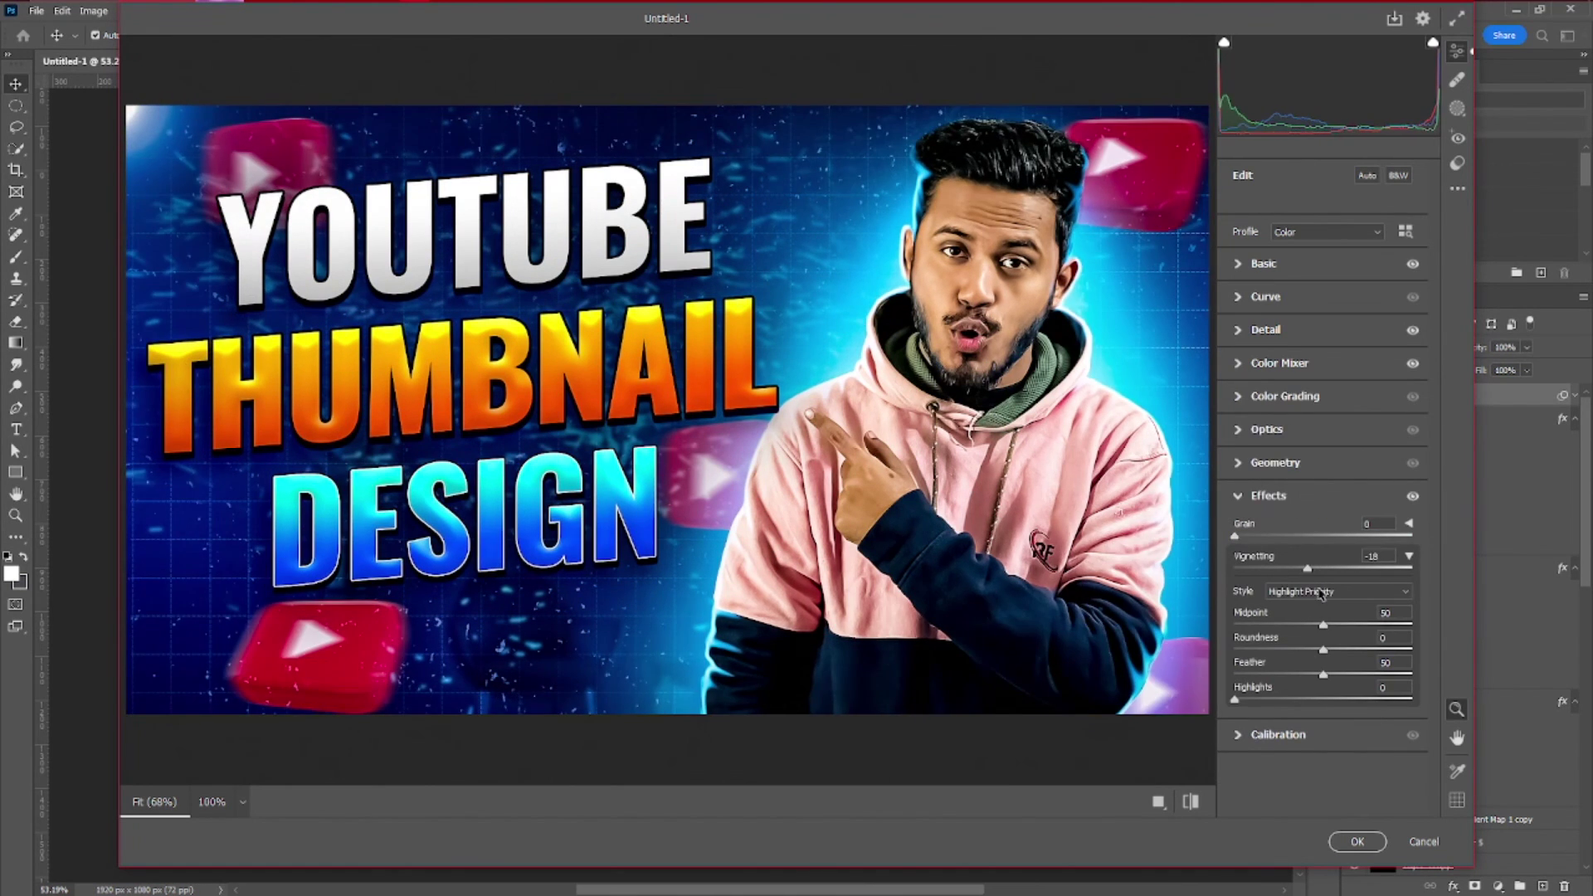
{"action": "key", "text": "Return"}
{"action": "scroll", "coordinate": [871, 499], "scroll_direction": "up", "scroll_amount": 1}
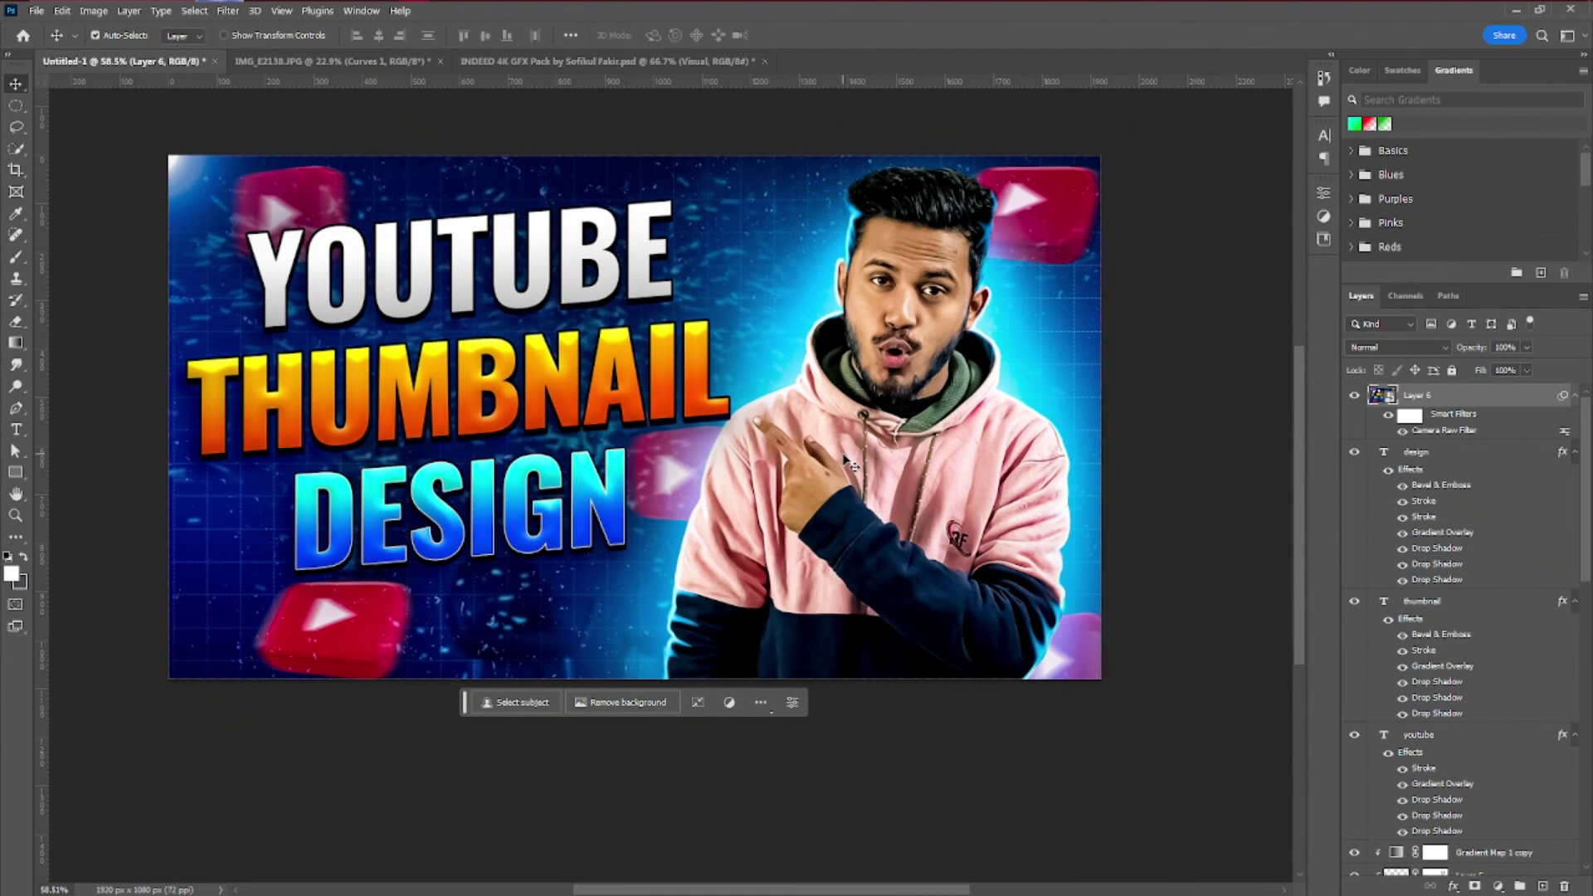
Group all layers from the "design" text down to Layer 1, collapse the merged layer's filter list and deselect all layers
{"action": "left_click", "coordinate": [1511, 479]}
{"action": "scroll", "coordinate": [1506, 597], "scroll_direction": "down", "scroll_amount": 6}
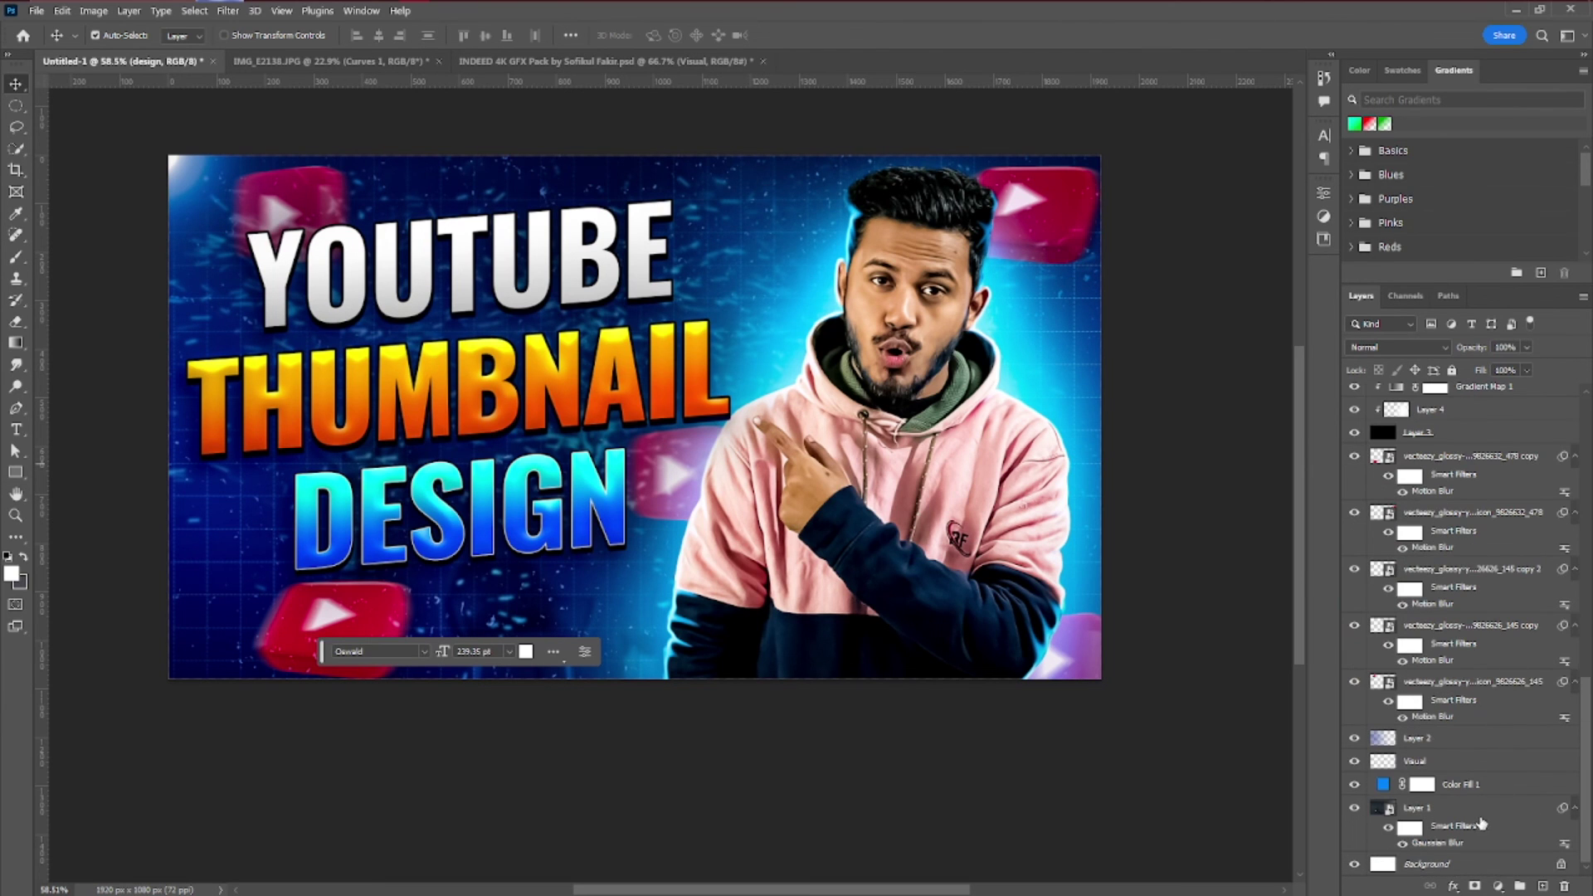
{"action": "left_click", "coordinate": [1482, 818], "text": "shift"}
{"action": "scroll", "coordinate": [1576, 632], "scroll_direction": "up", "scroll_amount": 5}
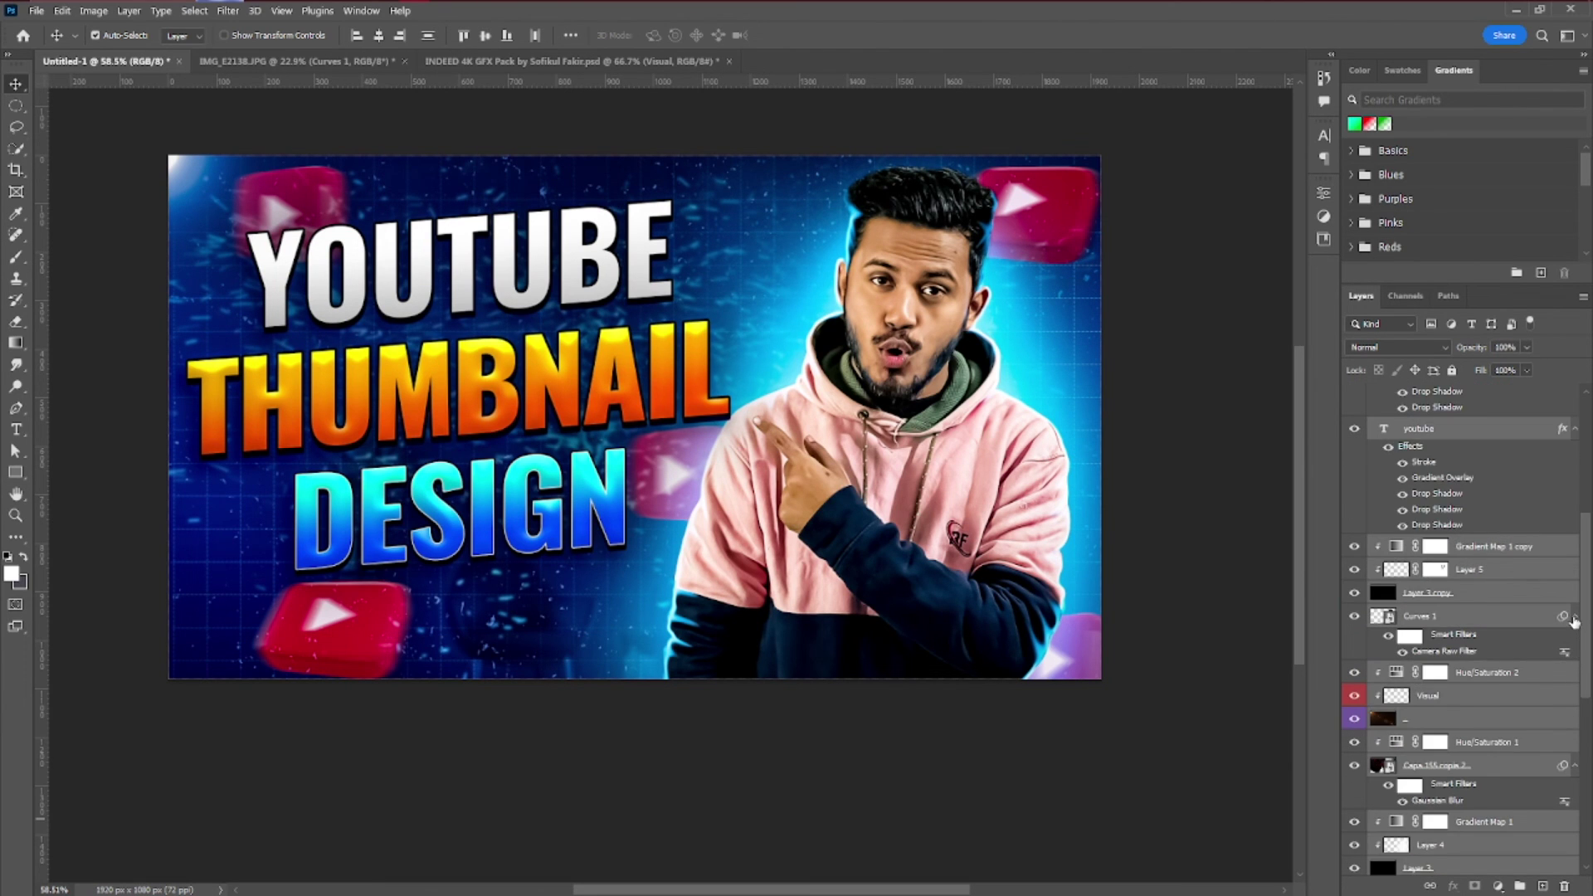
{"action": "left_click", "coordinate": [1575, 618], "text": "alt"}
{"action": "key", "text": "ctrl+g"}
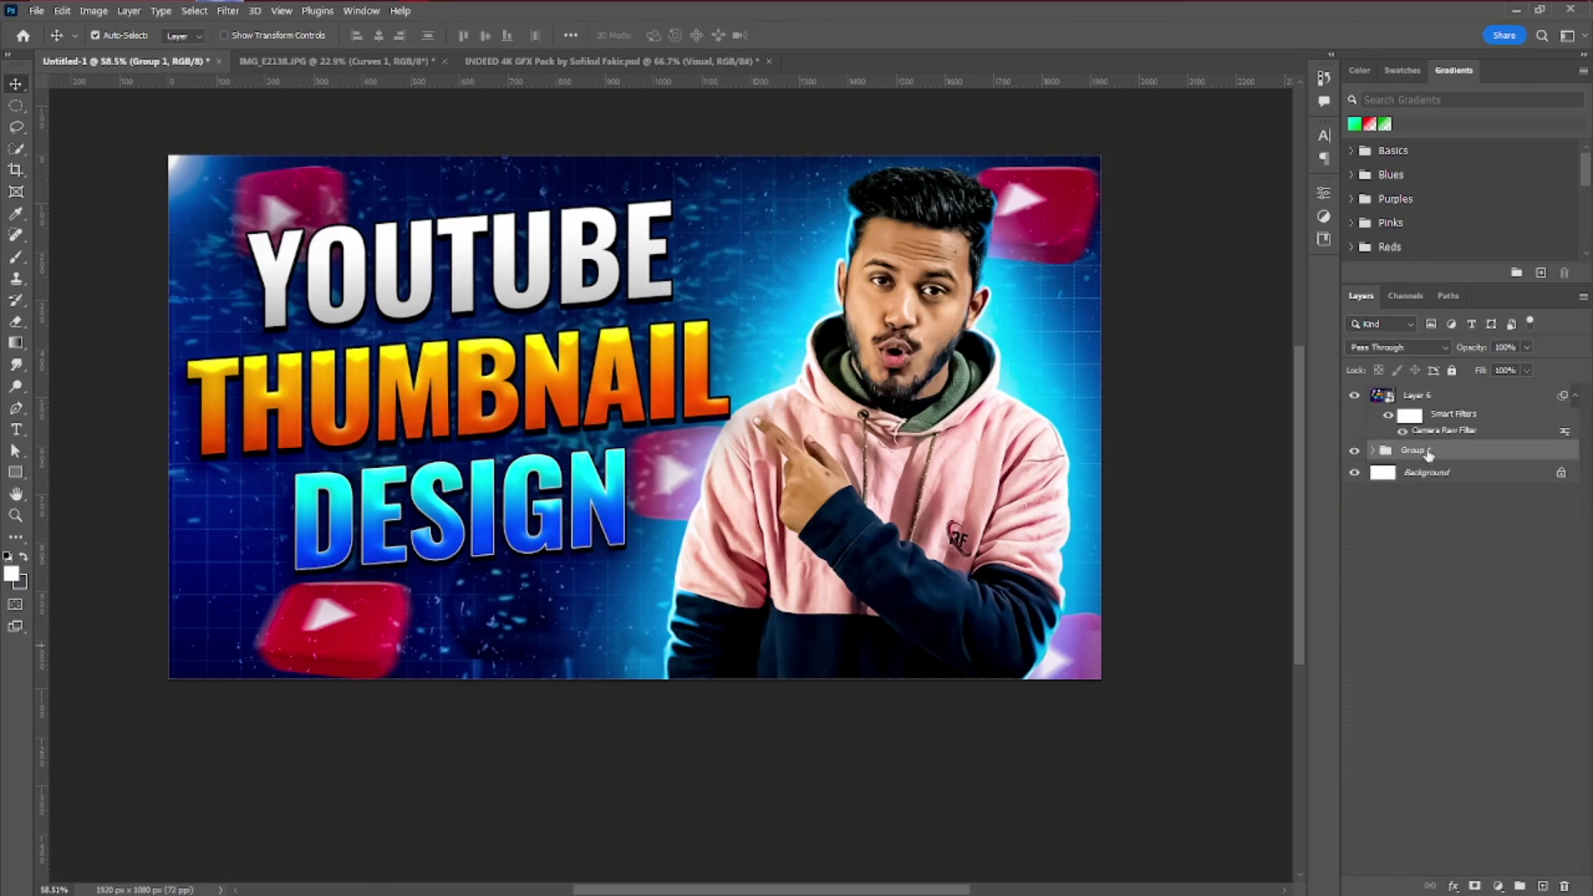
{"action": "left_click", "coordinate": [1575, 396]}
{"action": "left_click", "coordinate": [1502, 575]}
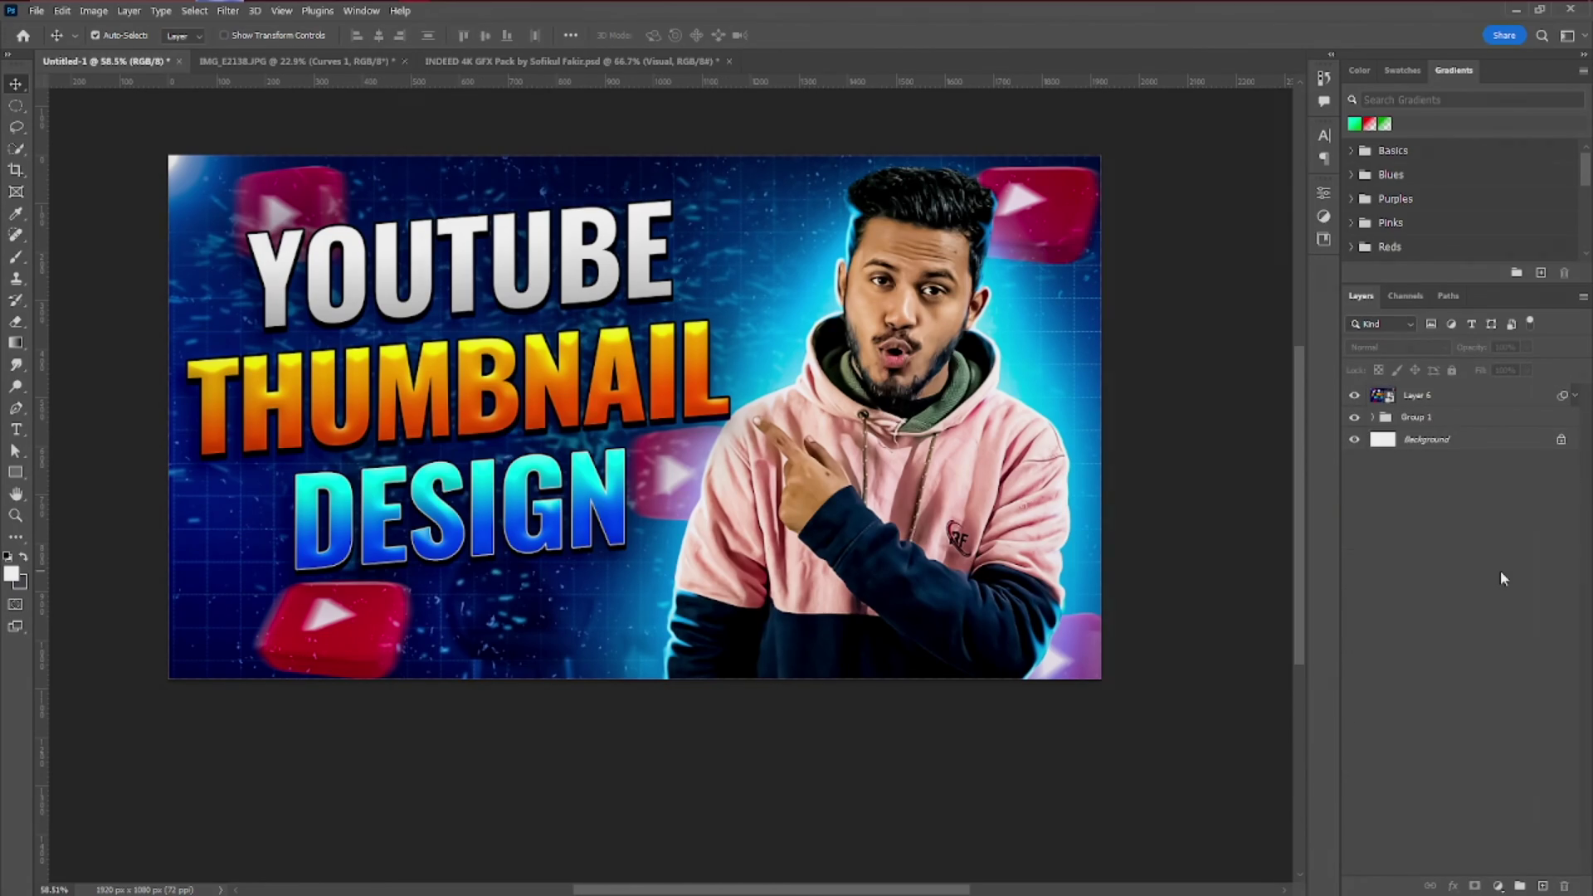